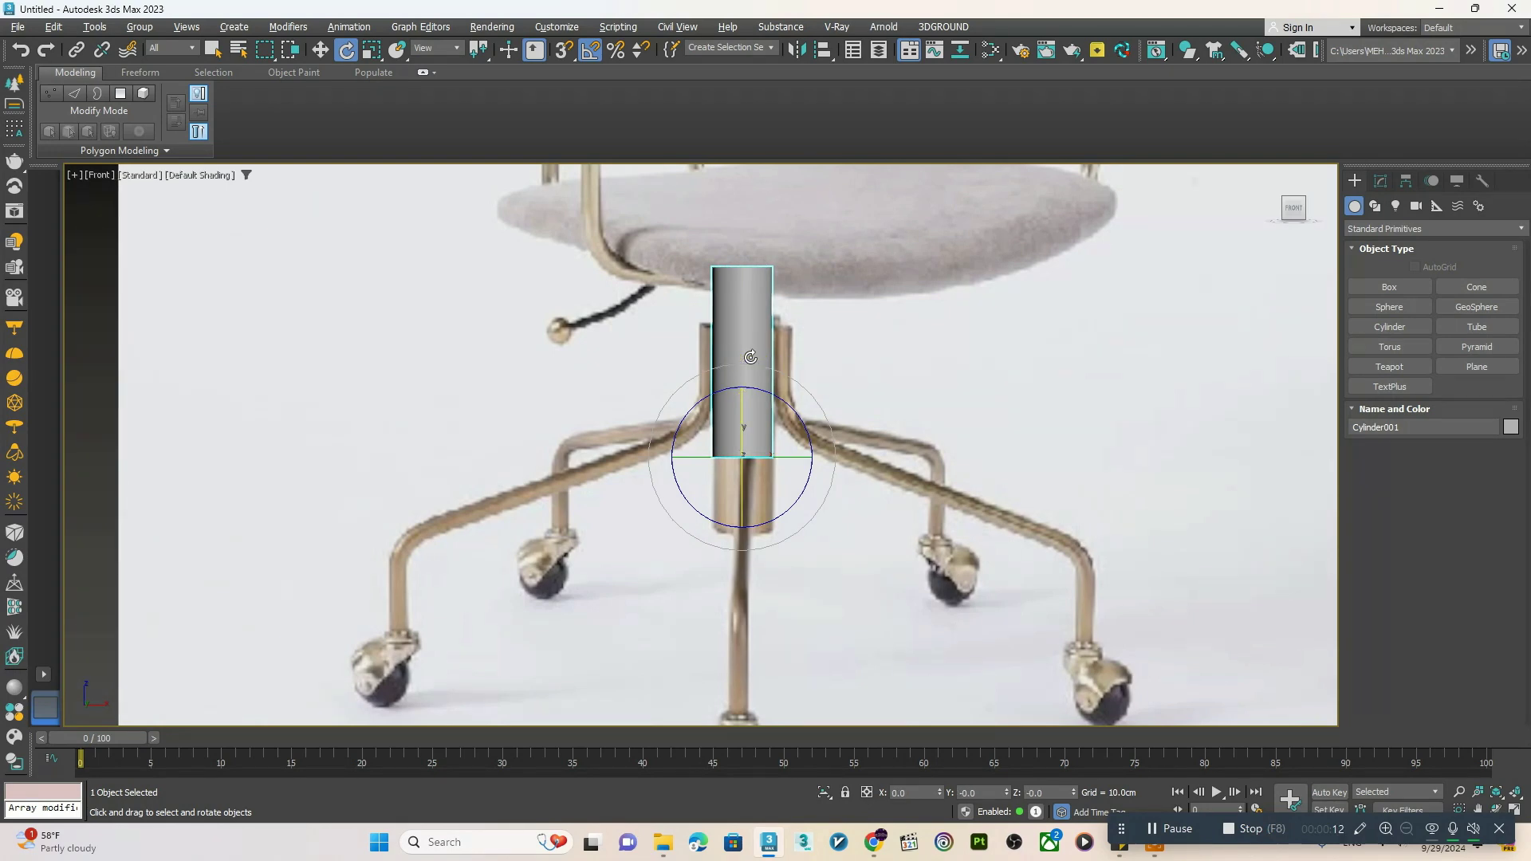
- Lower the cylinder onto the chair's central column, then set its radius to 2.181 cm and its height segments to 1
key("F4")
key("w")
left_click_drag(755, 403, 755, 477)
left_click(1380, 181)
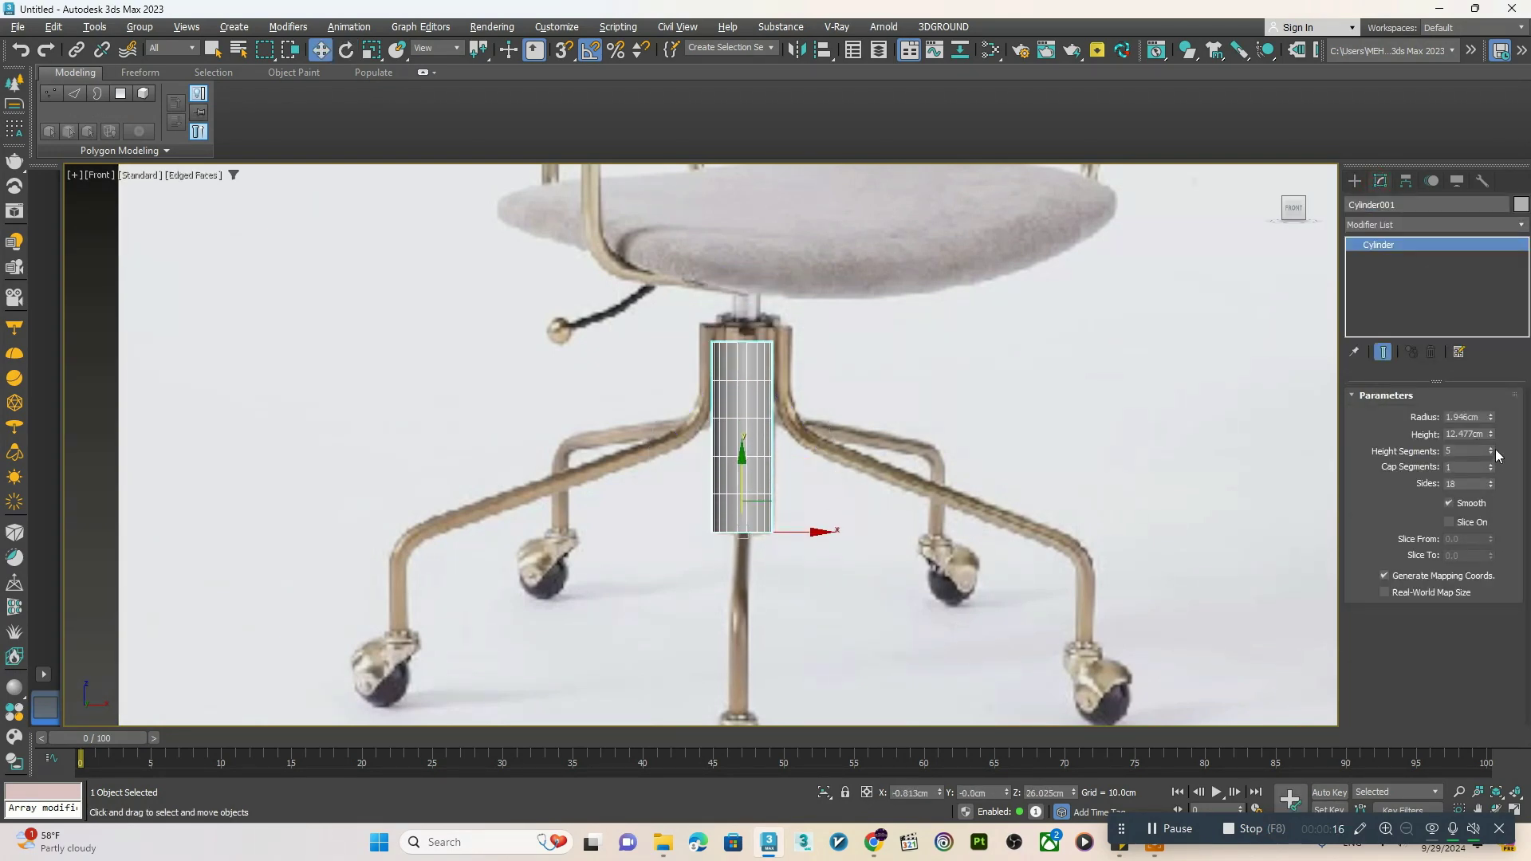
left_click_drag(1491, 421, 1484, 310)
- Convert the cylinder to Editable Poly and raise its top vertices to the upper edge of the column in the reference
right_click(783, 430)
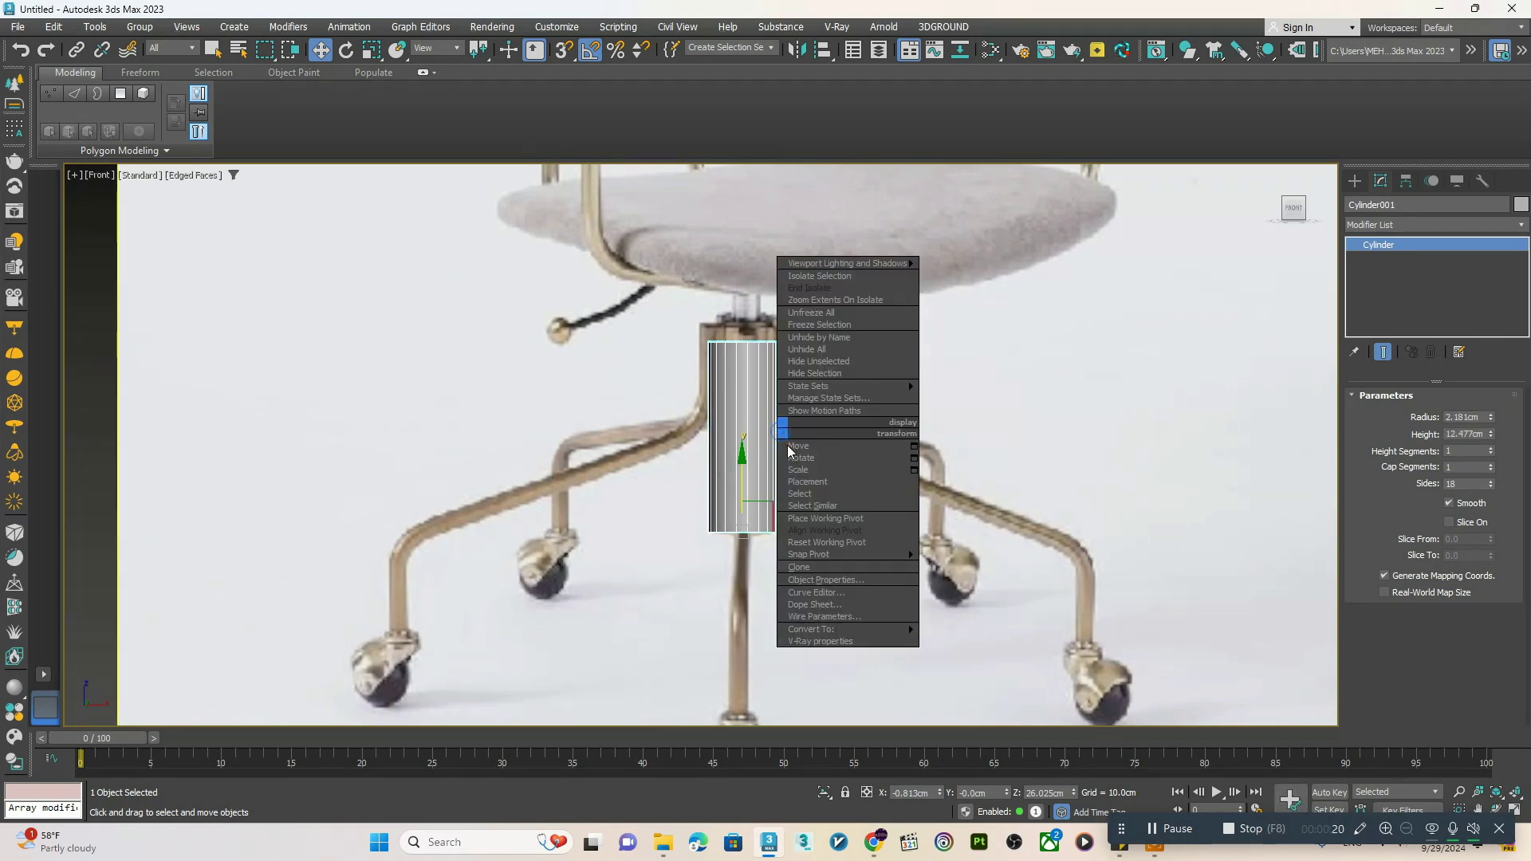
left_click(962, 640)
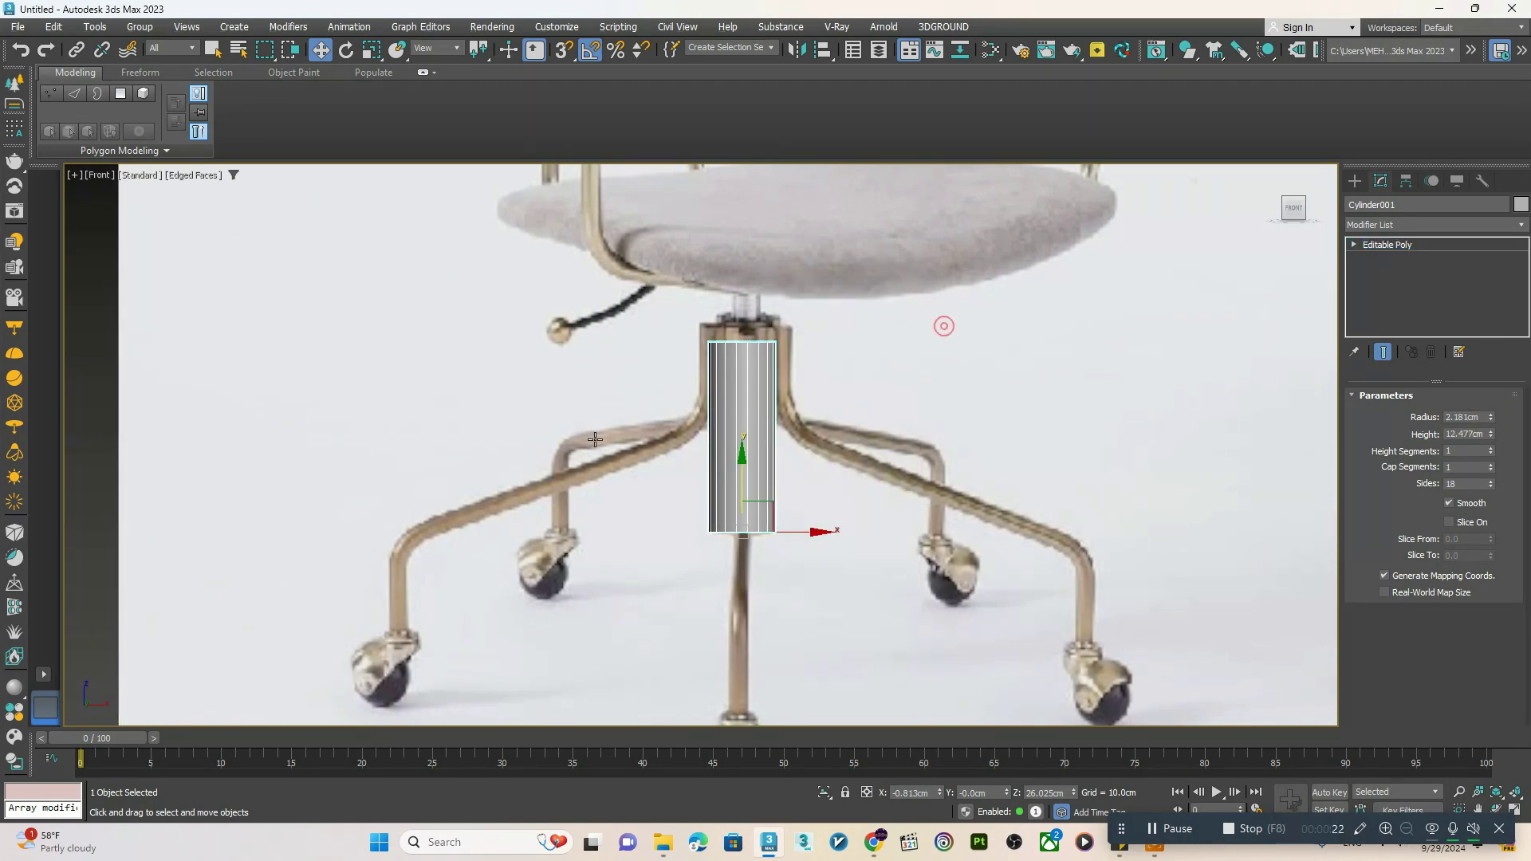
key("1")
left_click_drag(834, 327, 702, 357)
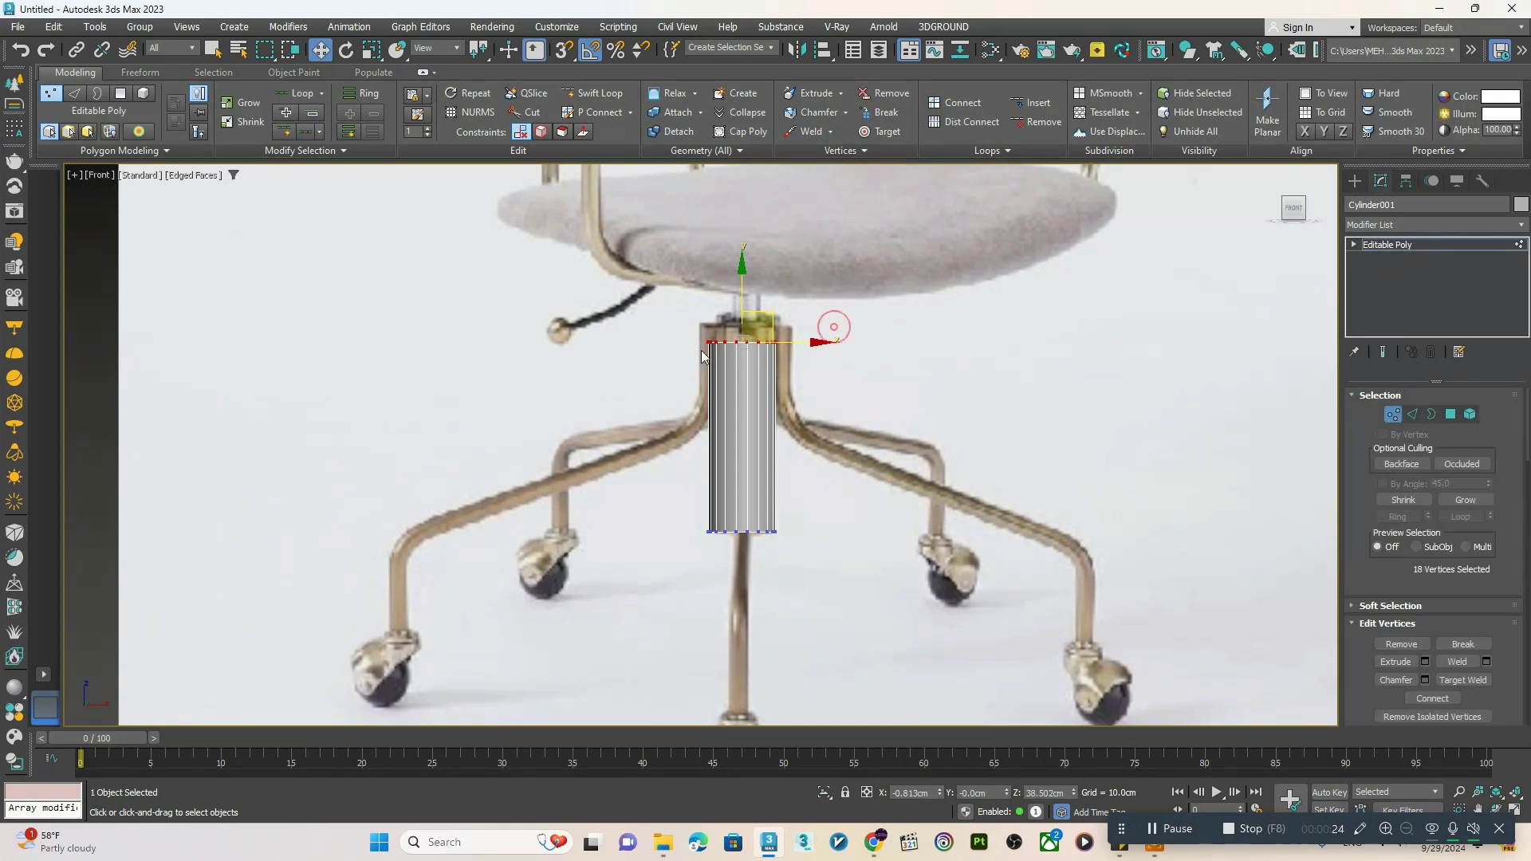
left_click_drag(742, 302, 743, 300)
- Inset the cylinder's top and bottom cap polygons slightly and collapse each one to a centre point
key("alt+w")
middle_click(872, 569)
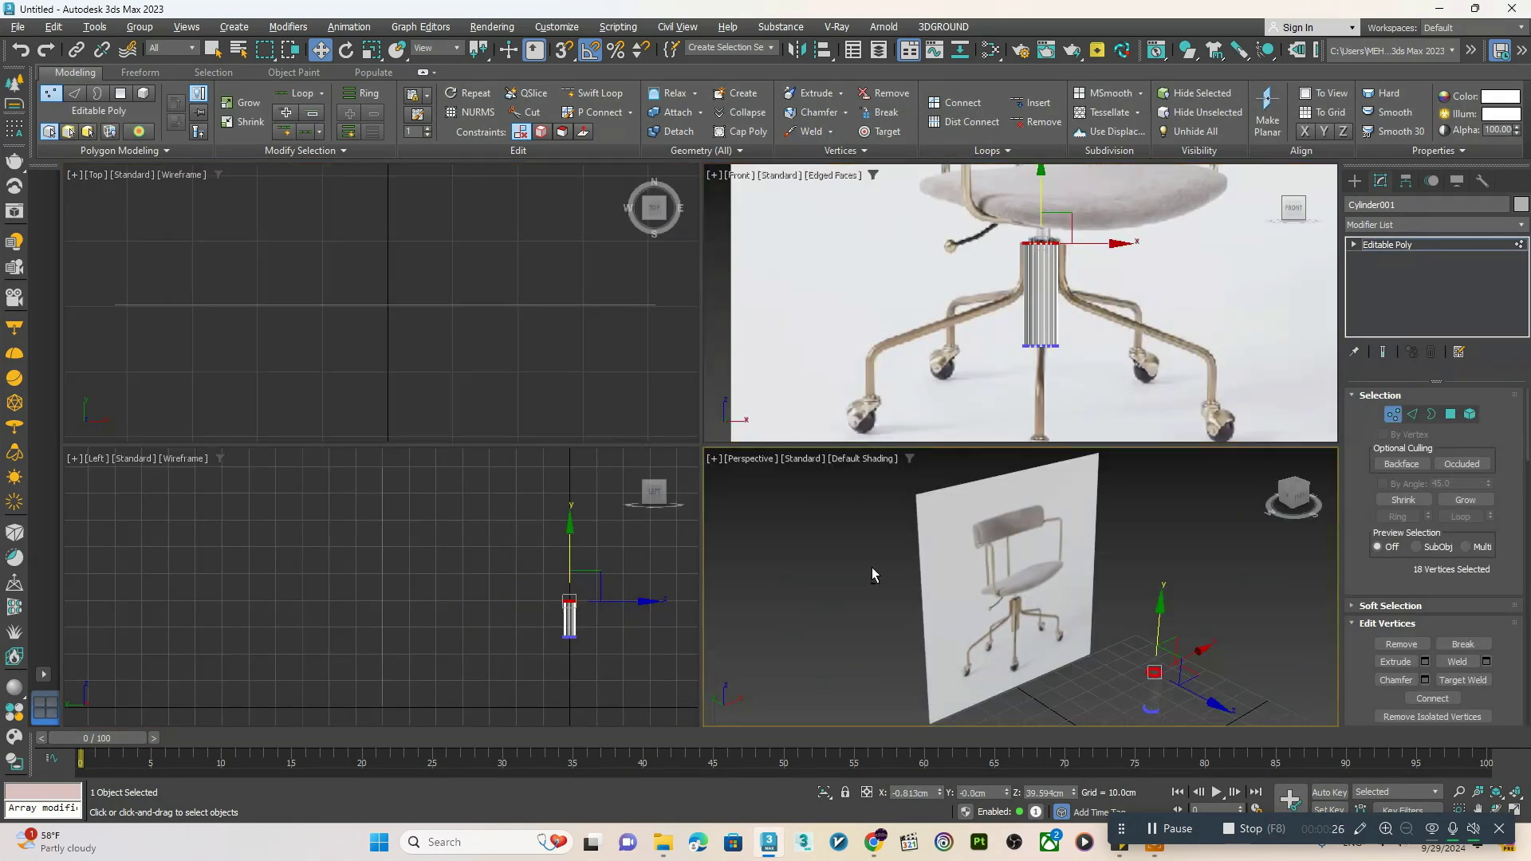
key("alt+w")
scroll(893, 582, "up", 8)
key("F4")
scroll(811, 550, "up", 2)
key("4")
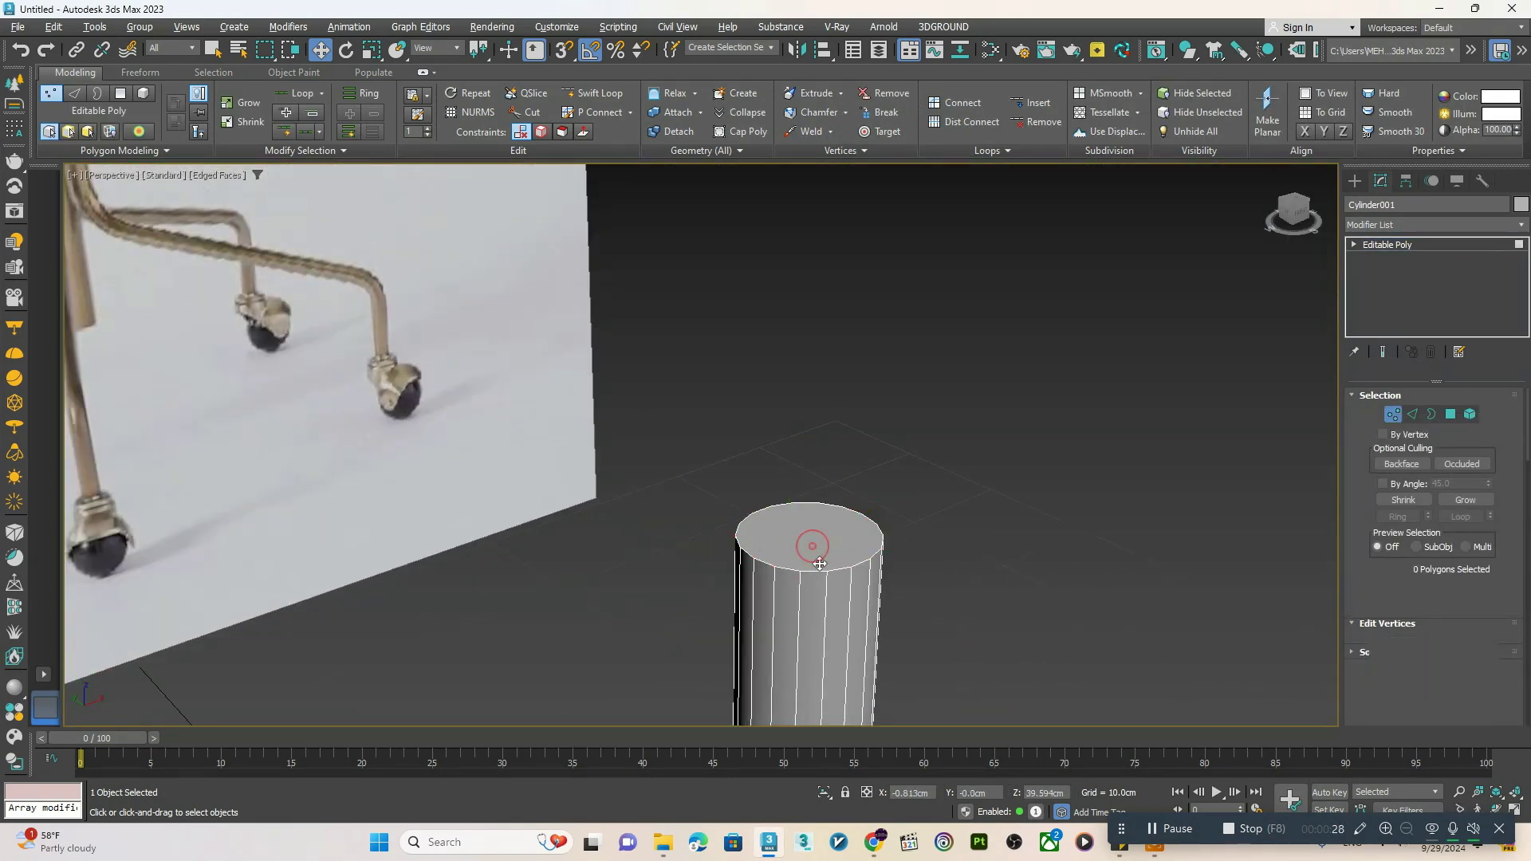
left_click(811, 549)
scroll(812, 548, "down", 6)
middle_click_drag(842, 638, 807, 548, "alt")
scroll(809, 549, "up", 3)
left_click(821, 563, "ctrl")
scroll(822, 563, "up", 3)
key("r")
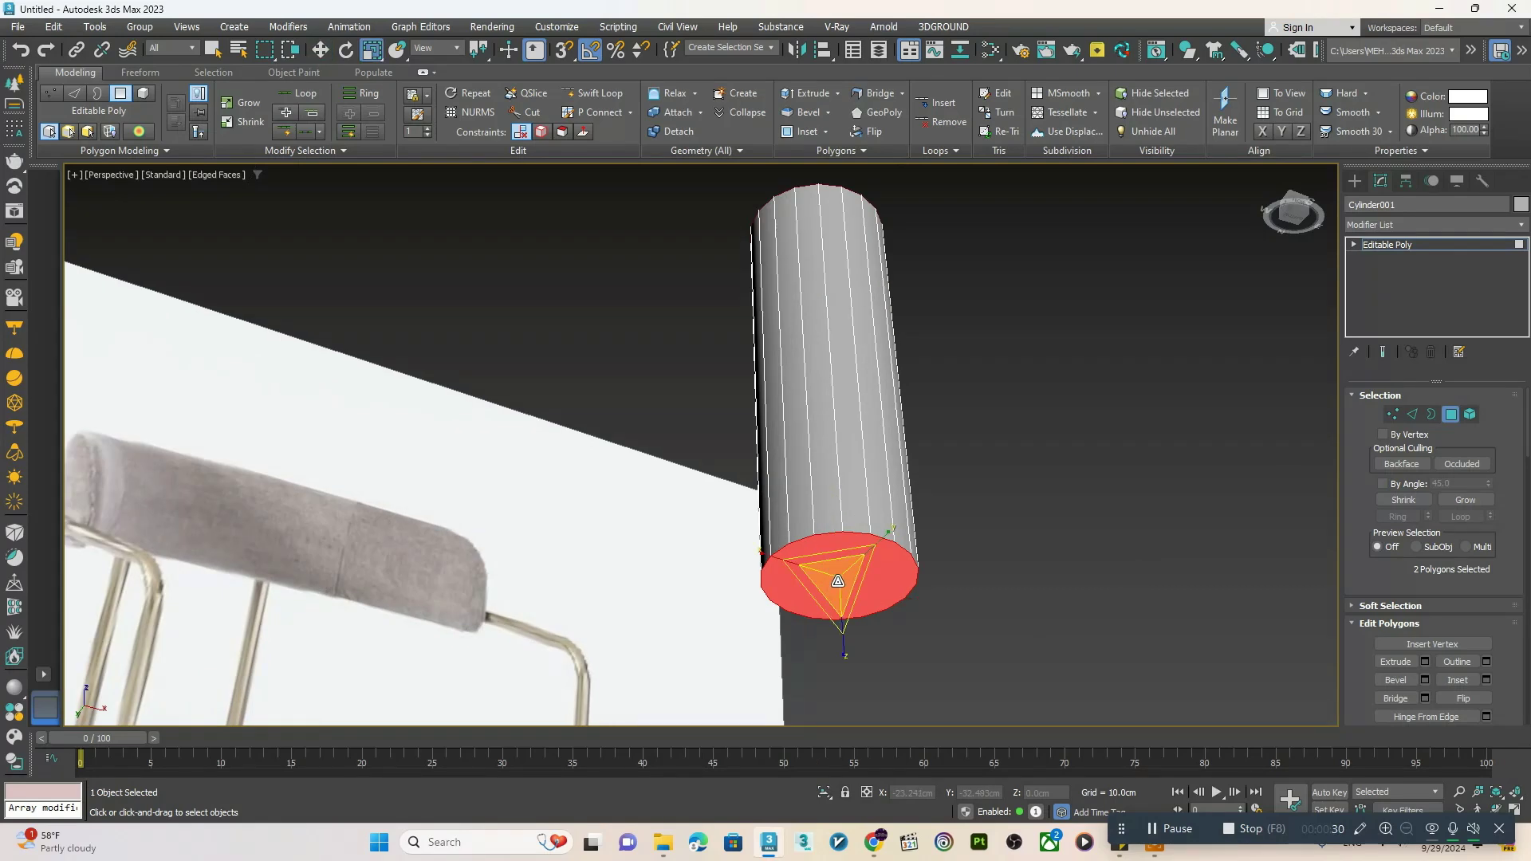
left_click_drag(836, 572, 839, 586, "shift")
right_click(841, 574)
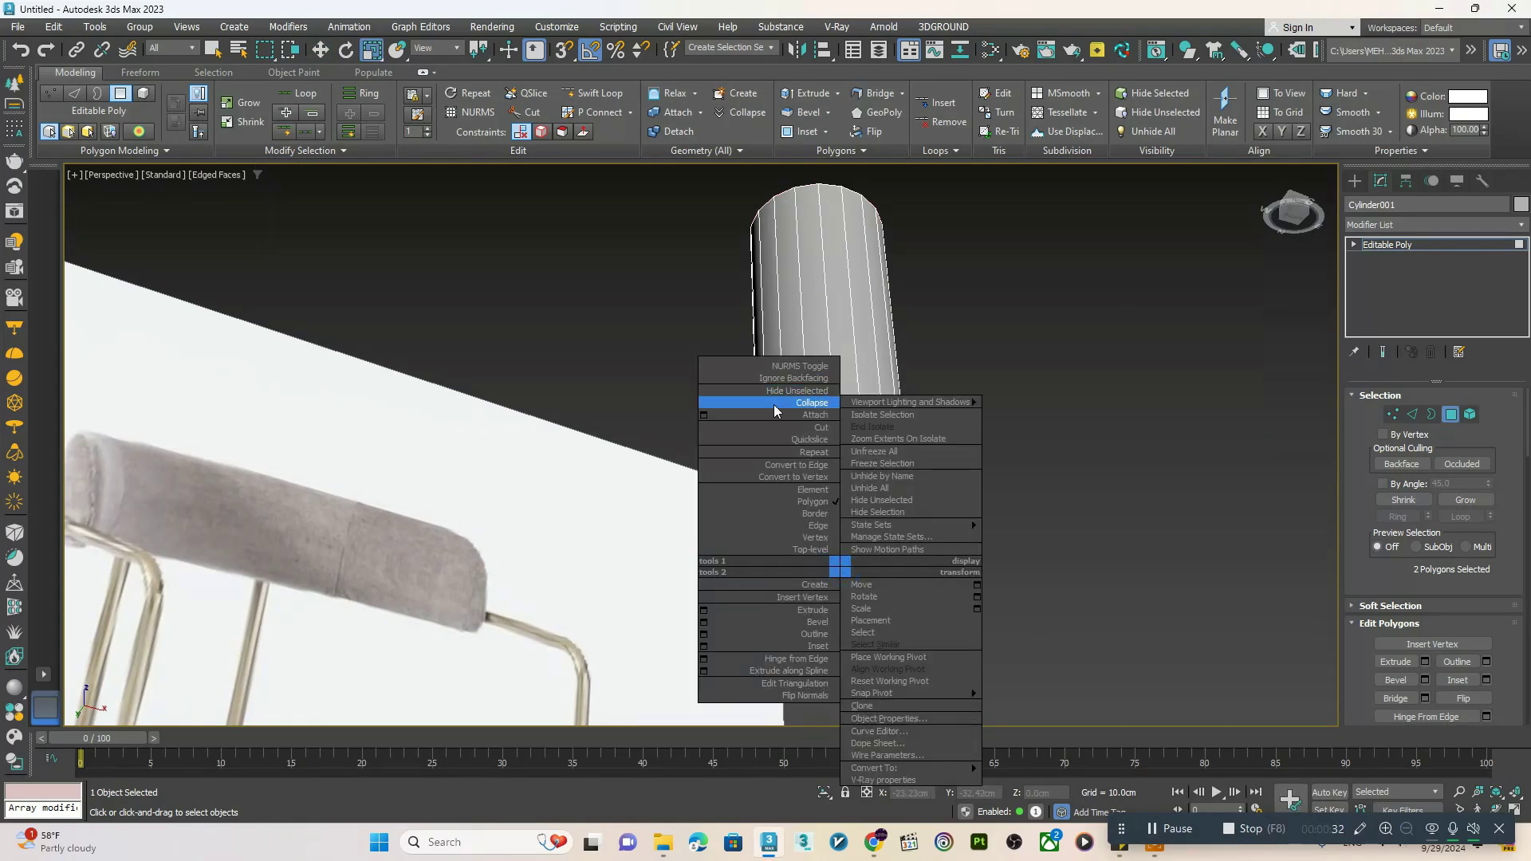
left_click(770, 404)
- Add supporting edge loops near both ends of the cylinder with Swift Loop, then return to object level
left_click(594, 92)
middle_click_drag(833, 526, 803, 396, "alt")
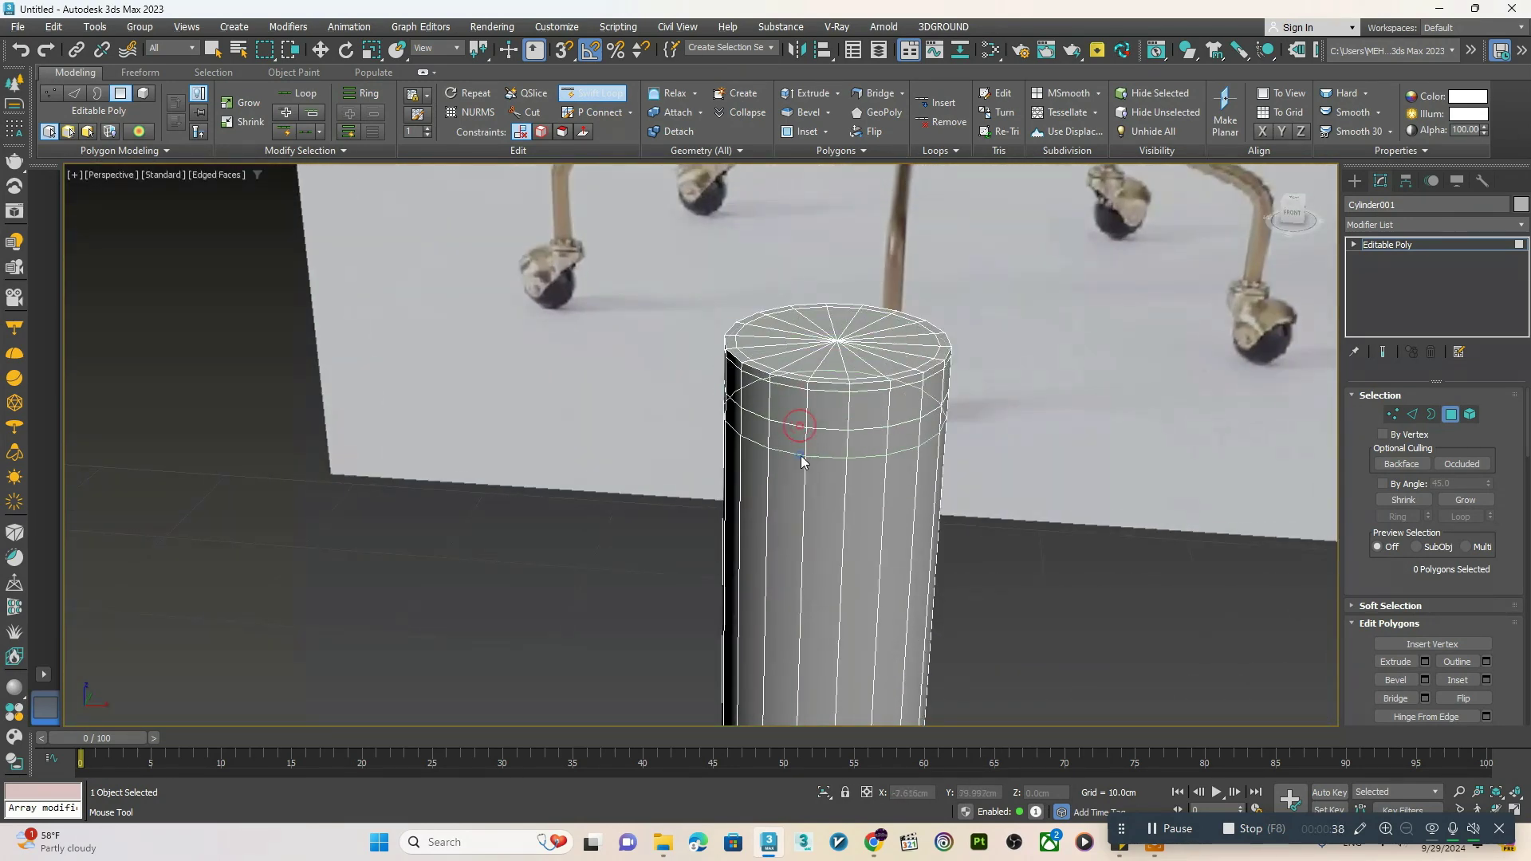
scroll(934, 379, "down", 5)
key("alt+w")
key("alt+w")
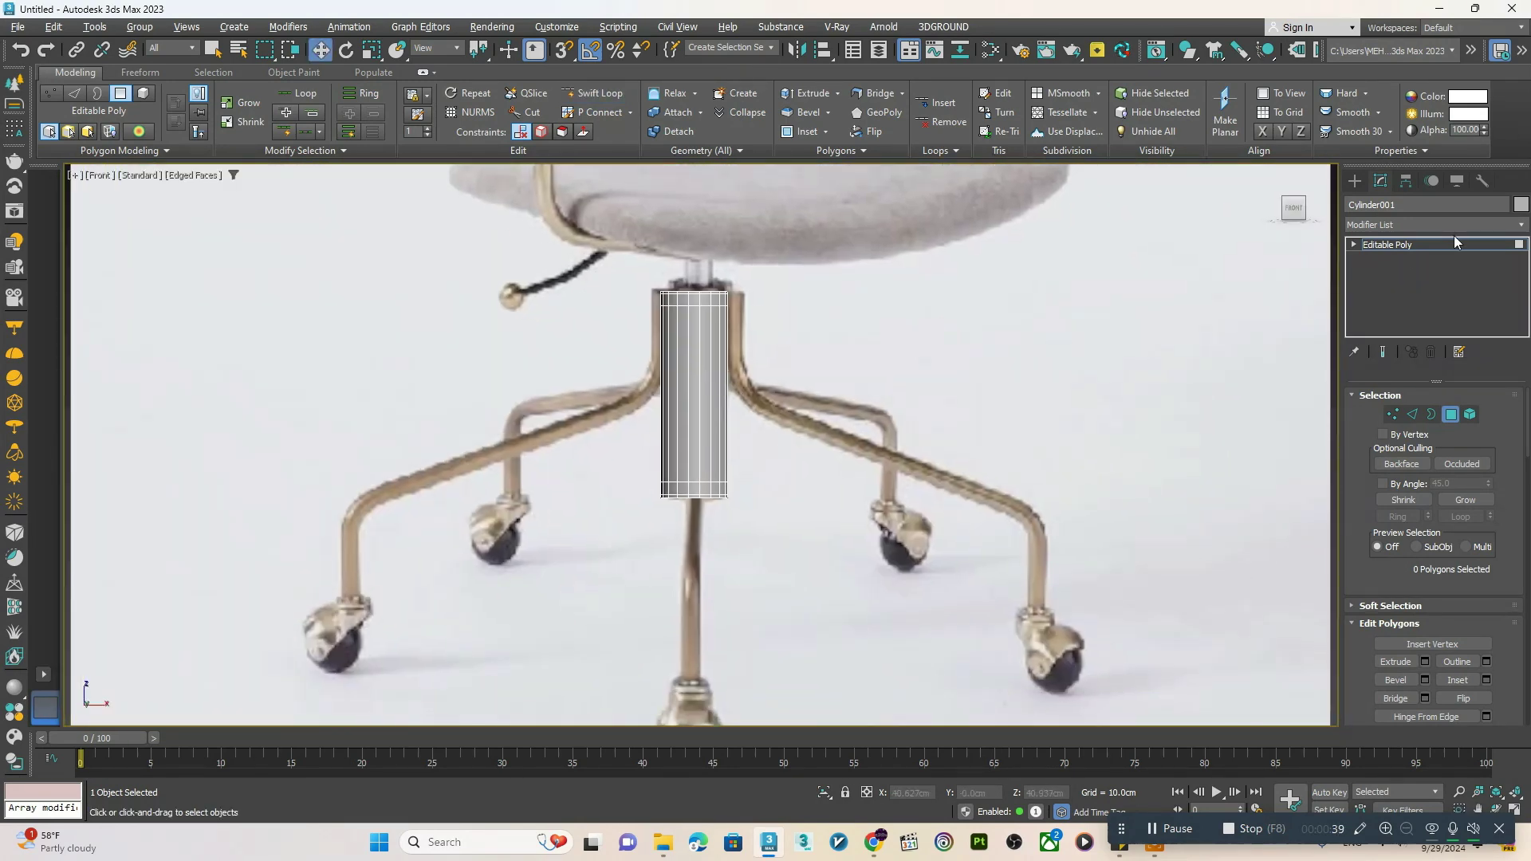
left_click(1392, 253)
middle_click_drag(882, 369, 882, 345)
- Draw a four-point line in the front view tracing the reference's front-right leg from the column top to the caster
left_click(1355, 181)
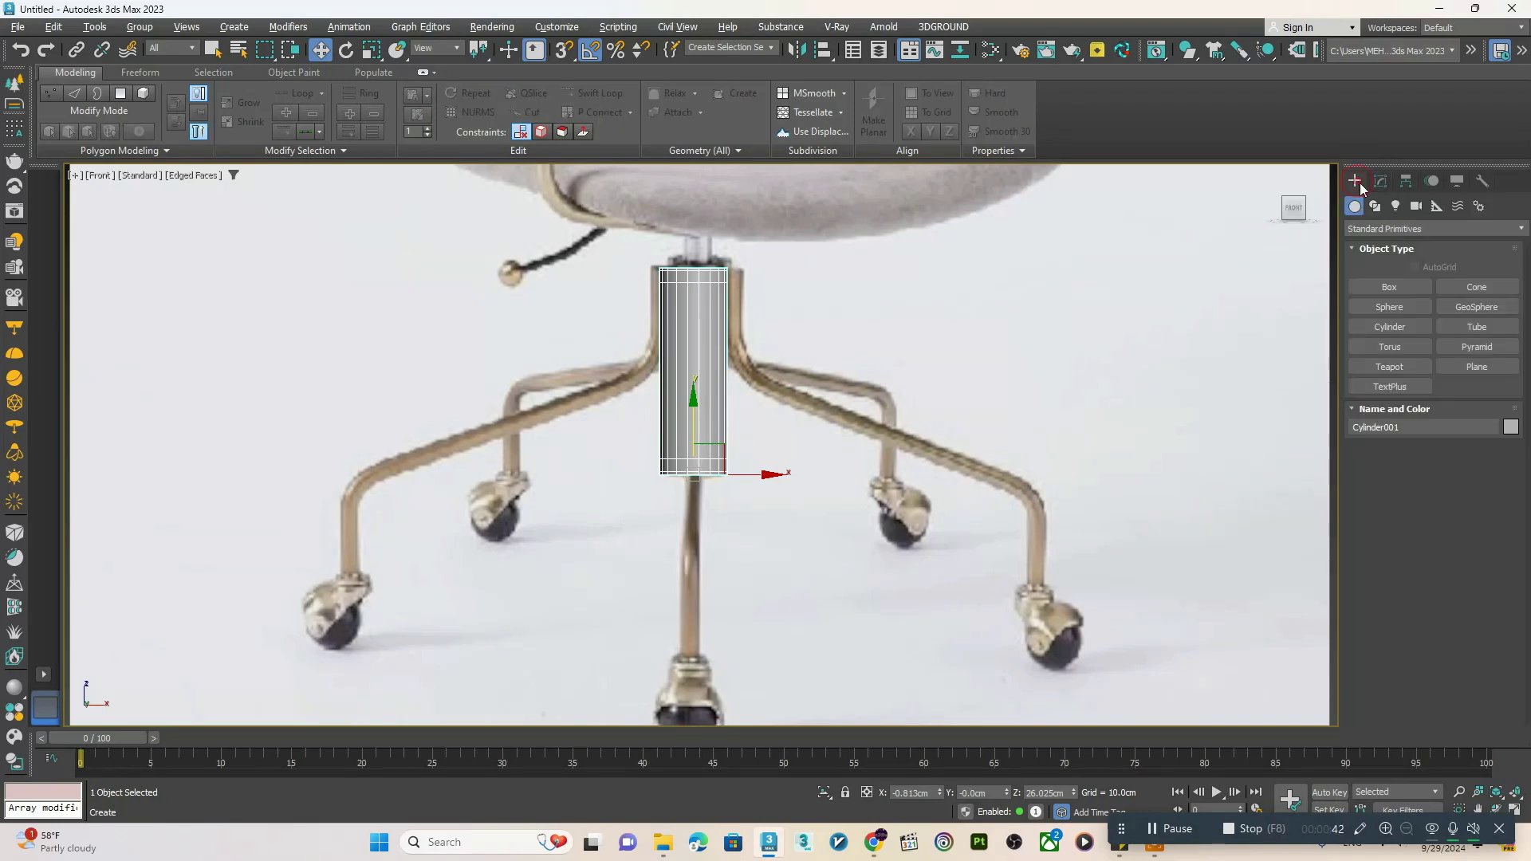
left_click(1376, 206)
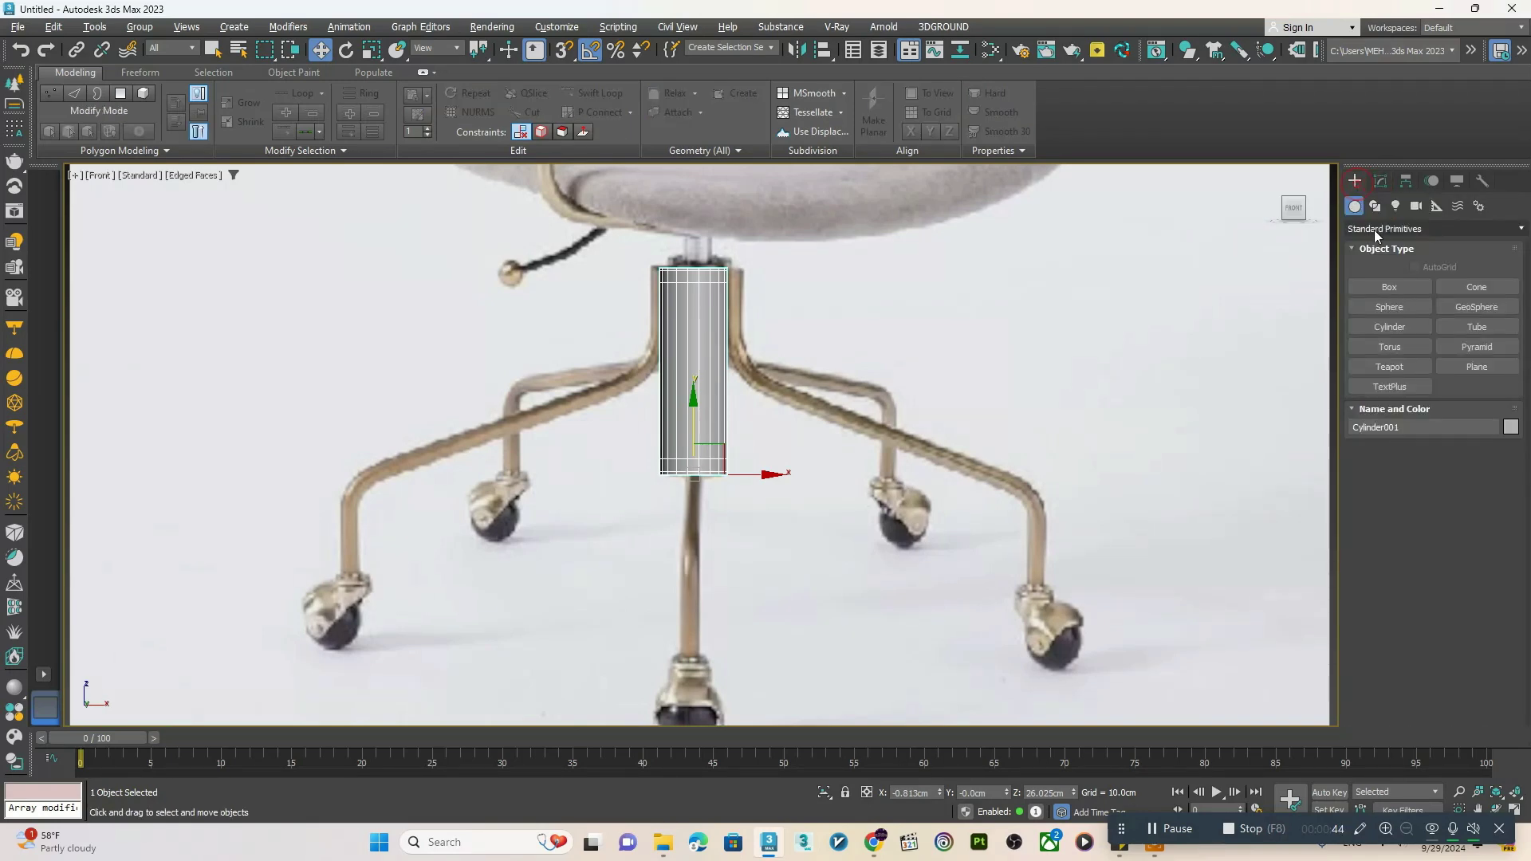
left_click(1389, 307)
scroll(730, 331, "up", 3)
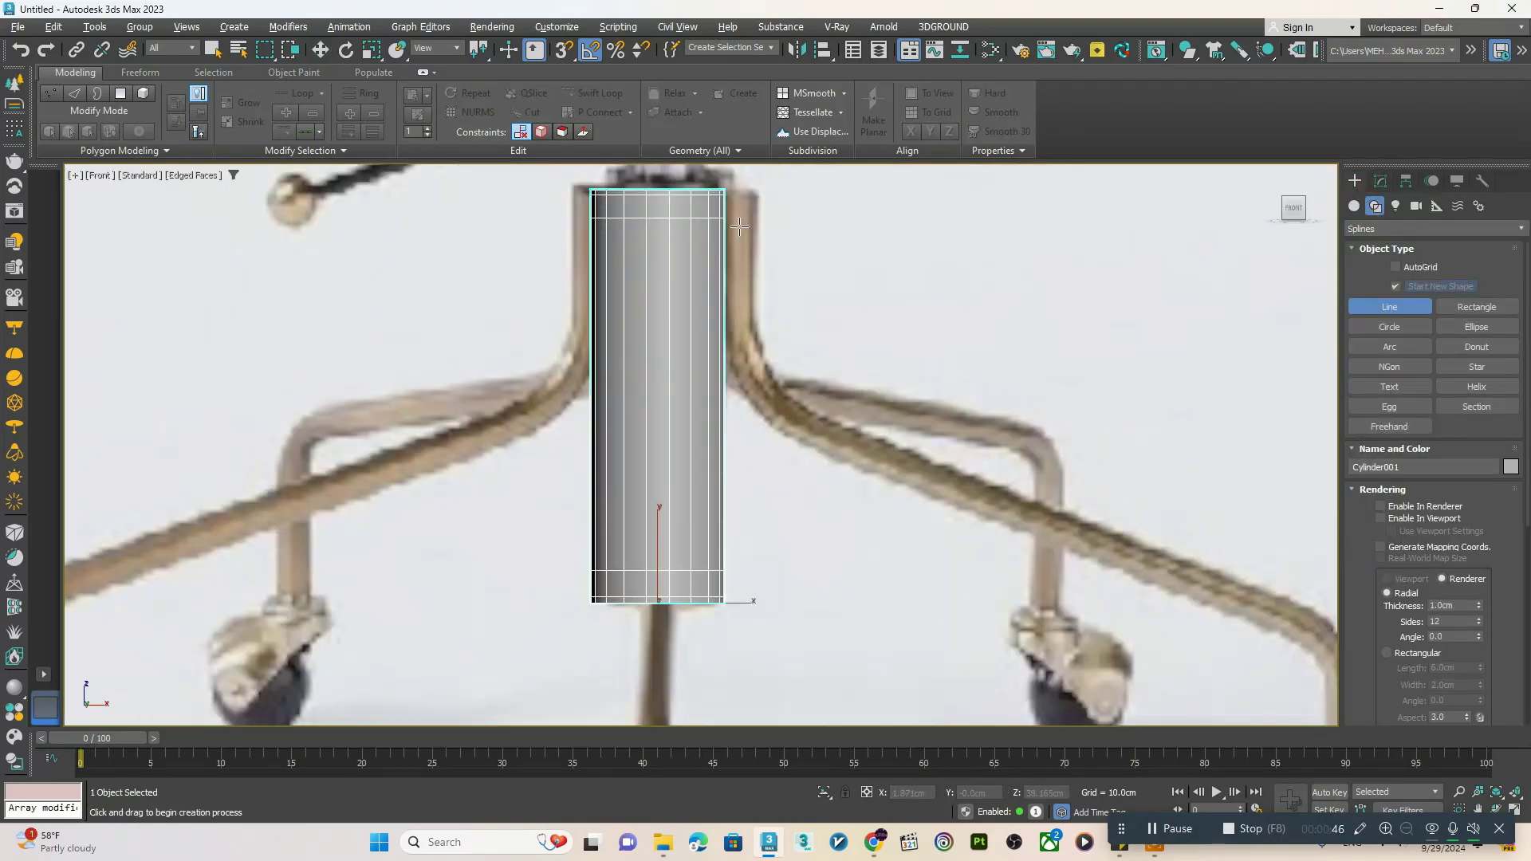
left_click(741, 198)
left_click(751, 382, "shift")
middle_click_drag(1032, 563, 810, 413)
left_click(1125, 504)
middle_click_drag(1113, 535, 1105, 449)
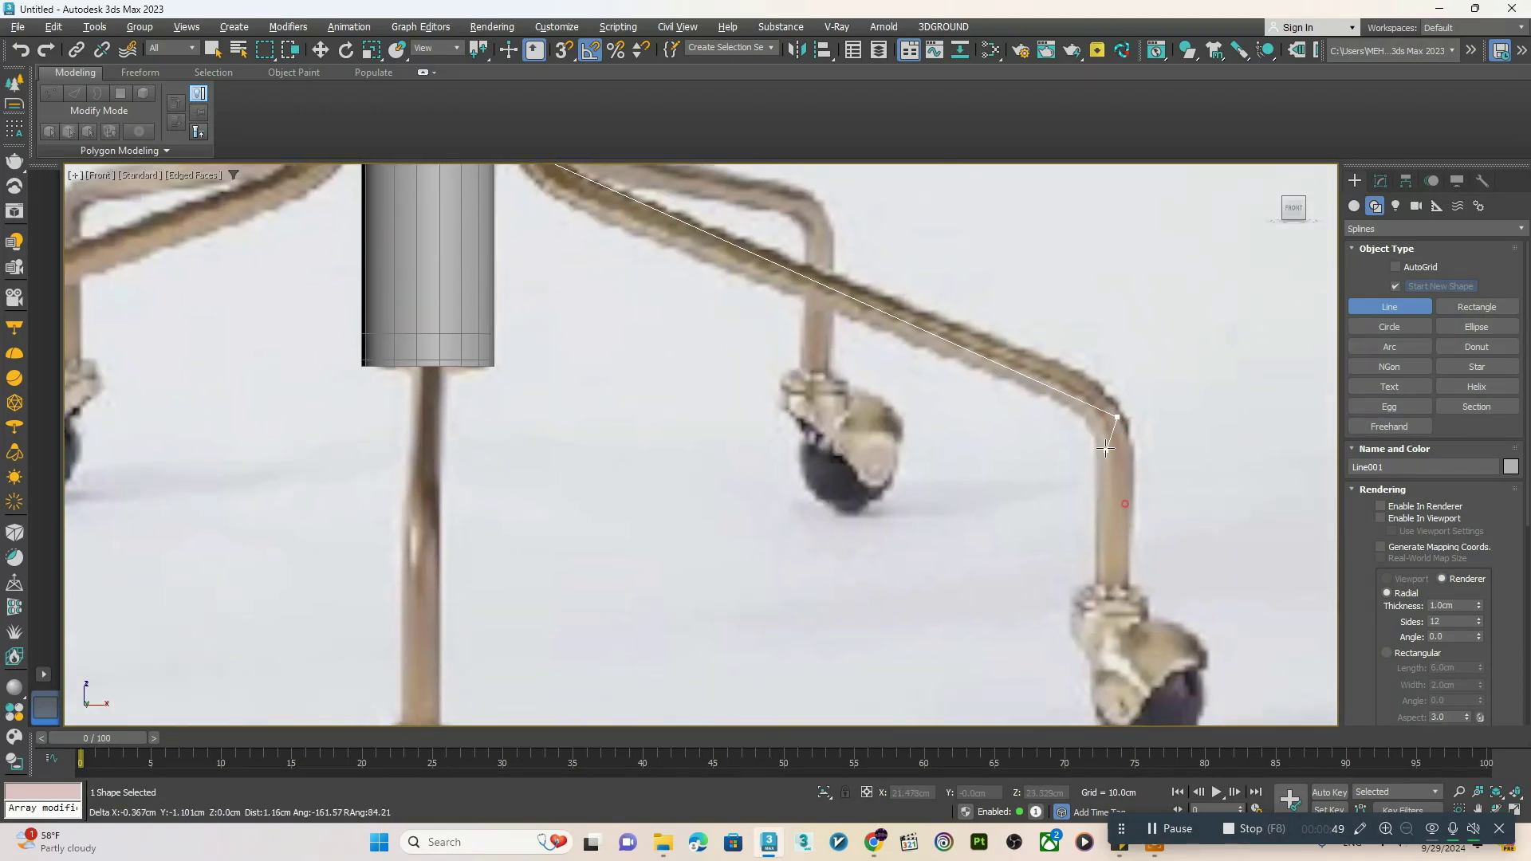
left_click(1114, 585)
right_click(1076, 567)
- Fillet the two bend vertices of the leg line to match the rounded tube in the reference
middle_click_drag(1057, 541, 1031, 600)
scroll(1031, 600, "down", 3)
key("w")
key("1")
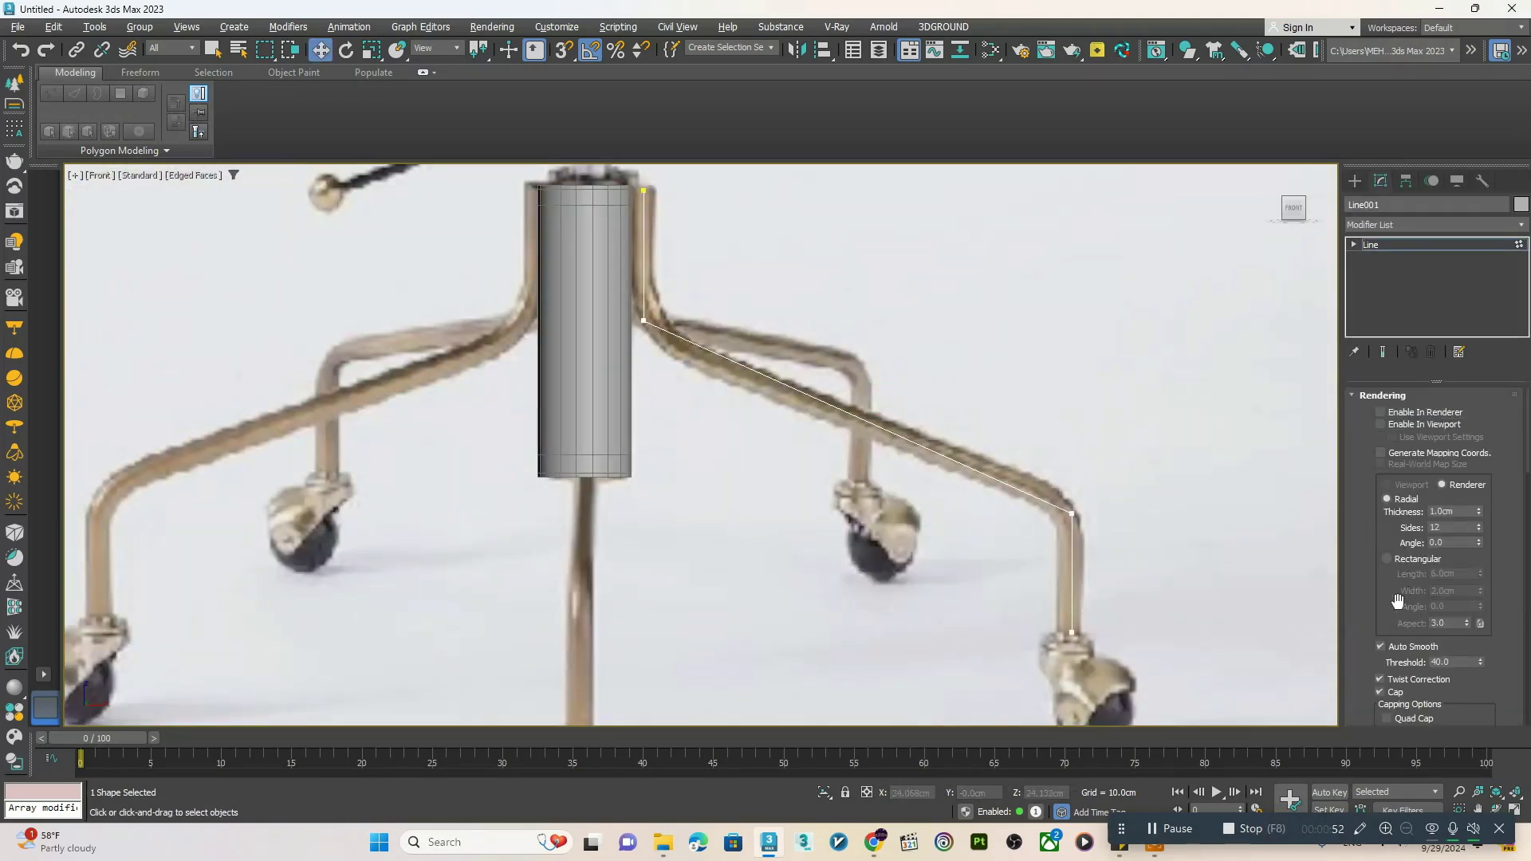
left_click_drag(1367, 620, 1378, 543)
scroll(1377, 542, "down", 5)
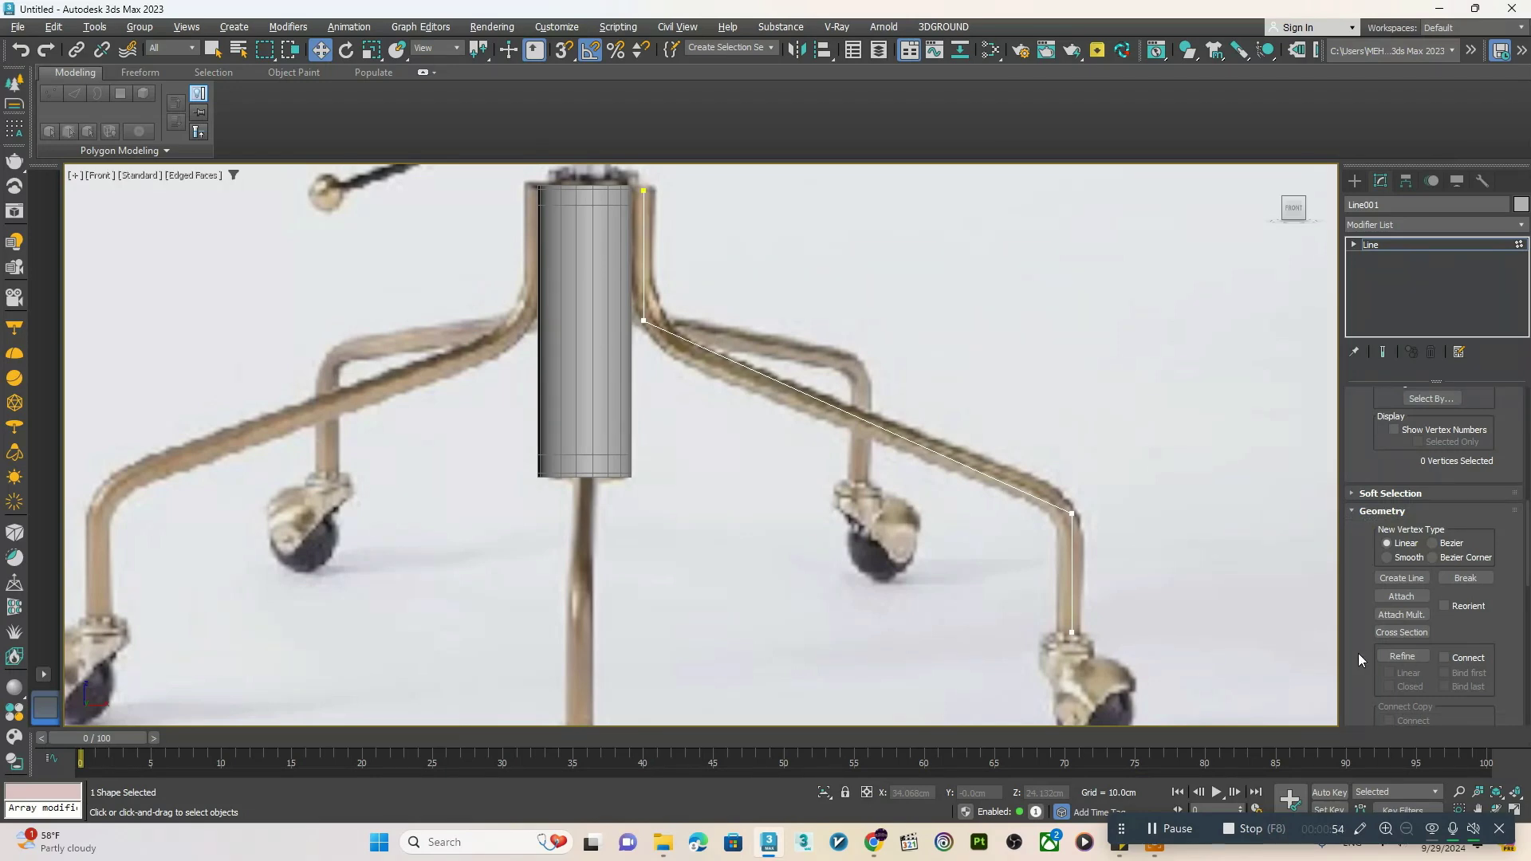
scroll(1359, 658, "down", 5)
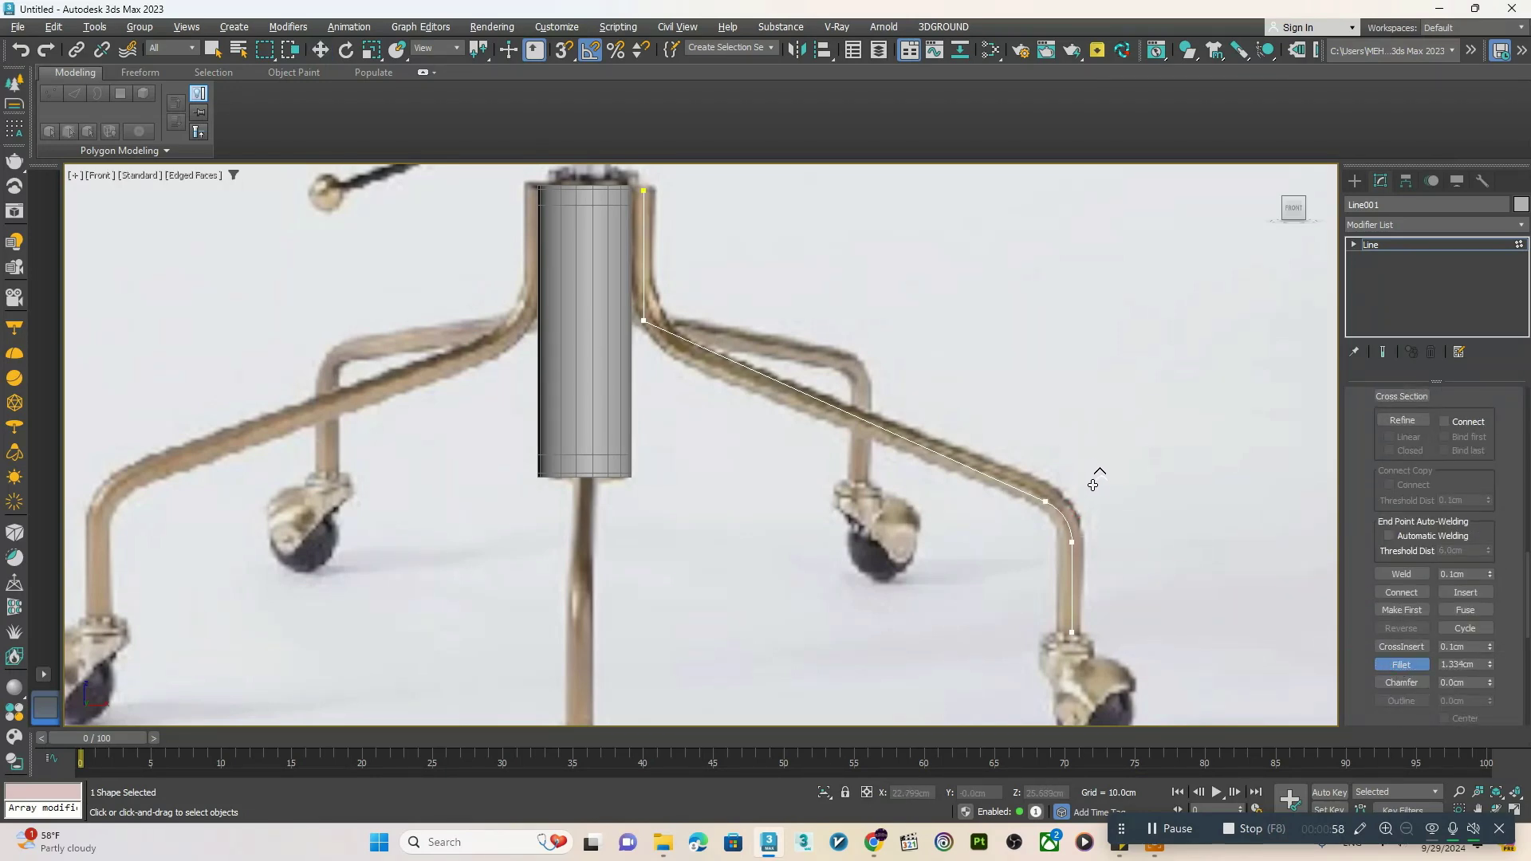
middle_click_drag(586, 296, 750, 551)
key("w")
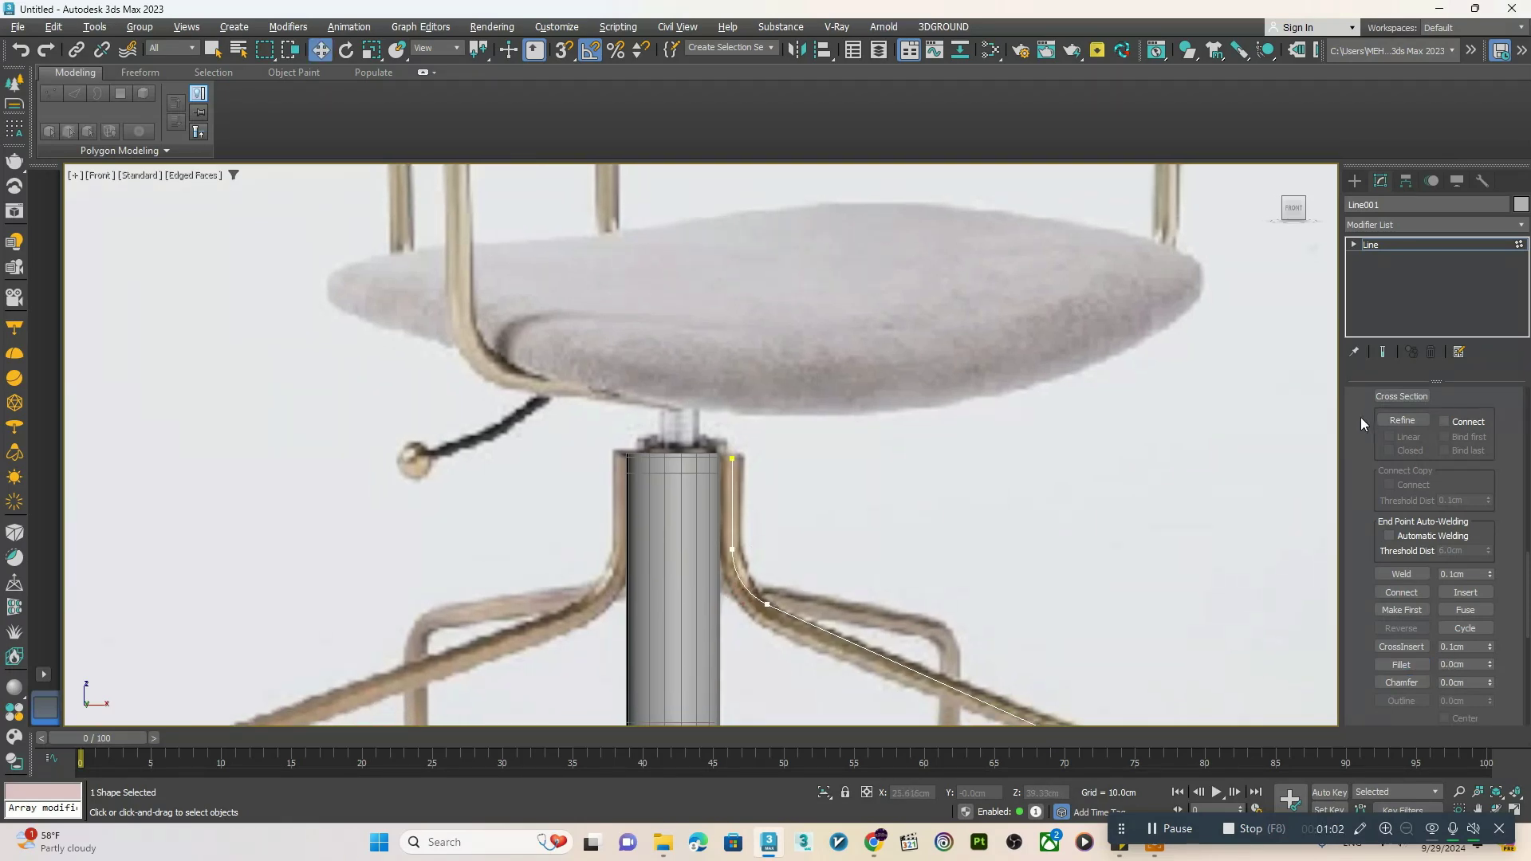
- Make the leg line renderable in both renderer and viewport, with a radial thickness of 1.4 cm
scroll(1391, 532, "up", 10)
left_click(1395, 427)
left_click(1383, 413)
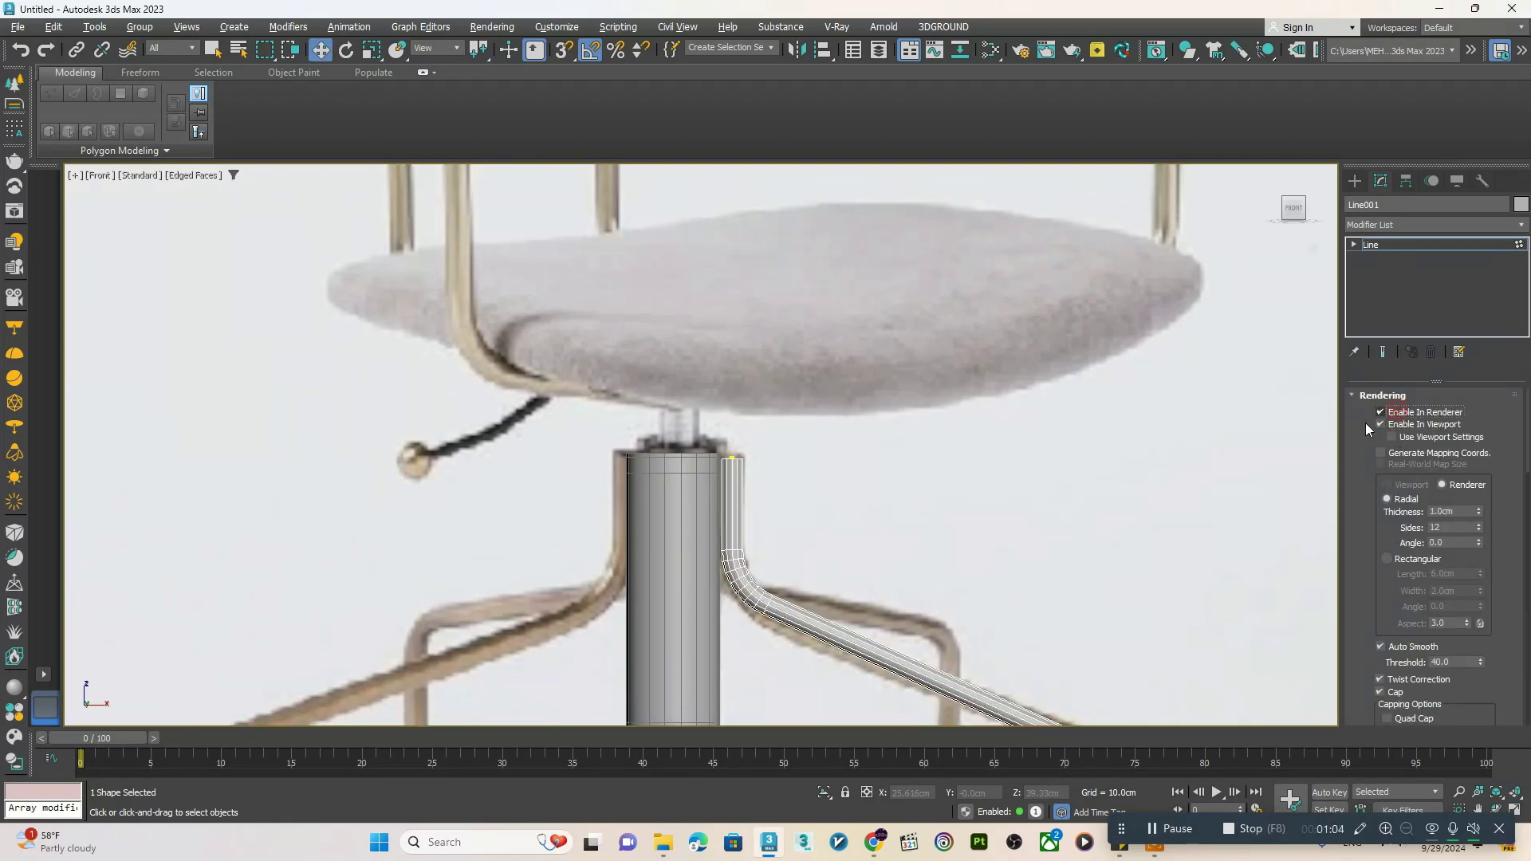
middle_click_drag(1014, 583, 1012, 486)
middle_click_drag(1100, 570, 1067, 464)
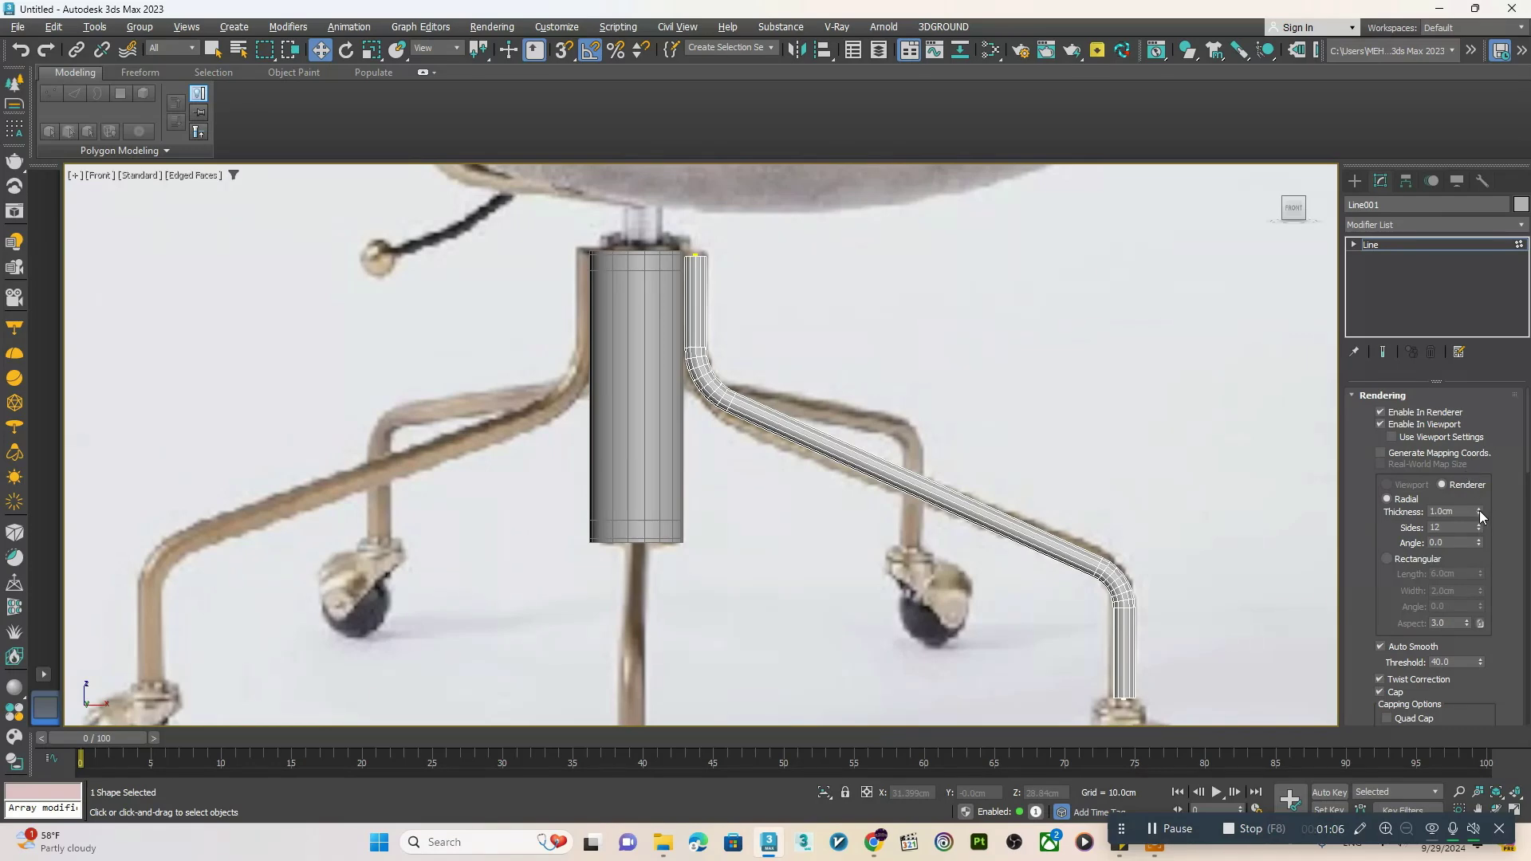
mouse_move(1479, 512)
left_mouse_down()
mouse_move(1480, 491)
mouse_move(1484, 507)
left_mouse_up()
scroll(847, 451, "down", 2)
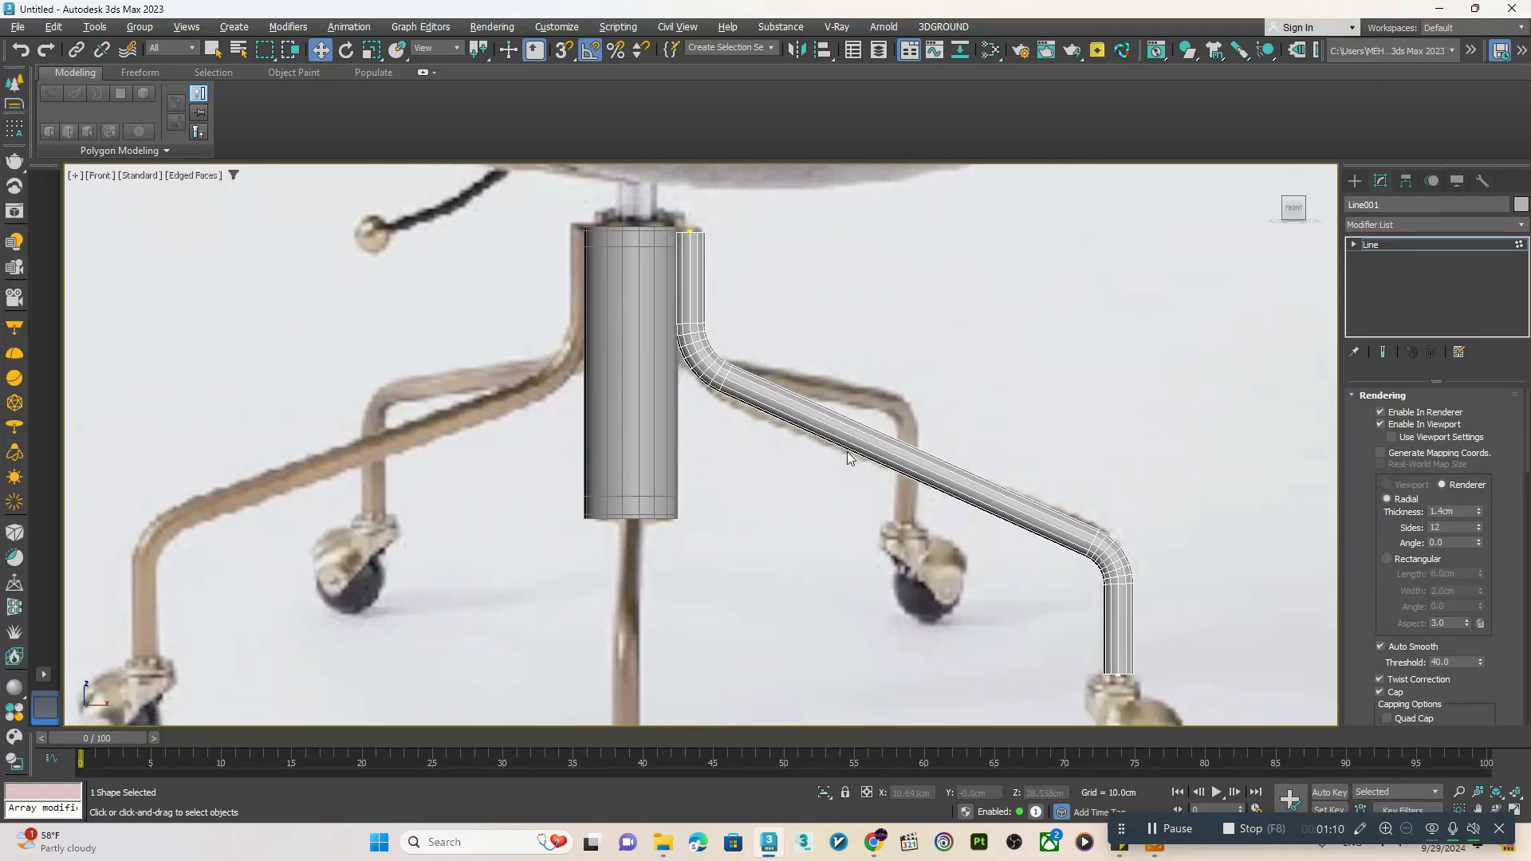
- Convert the leg tube to Editable Poly
scroll(748, 318, "up", 6)
scroll(850, 395, "down", 6)
scroll(895, 341, "up", 2)
right_click(895, 341)
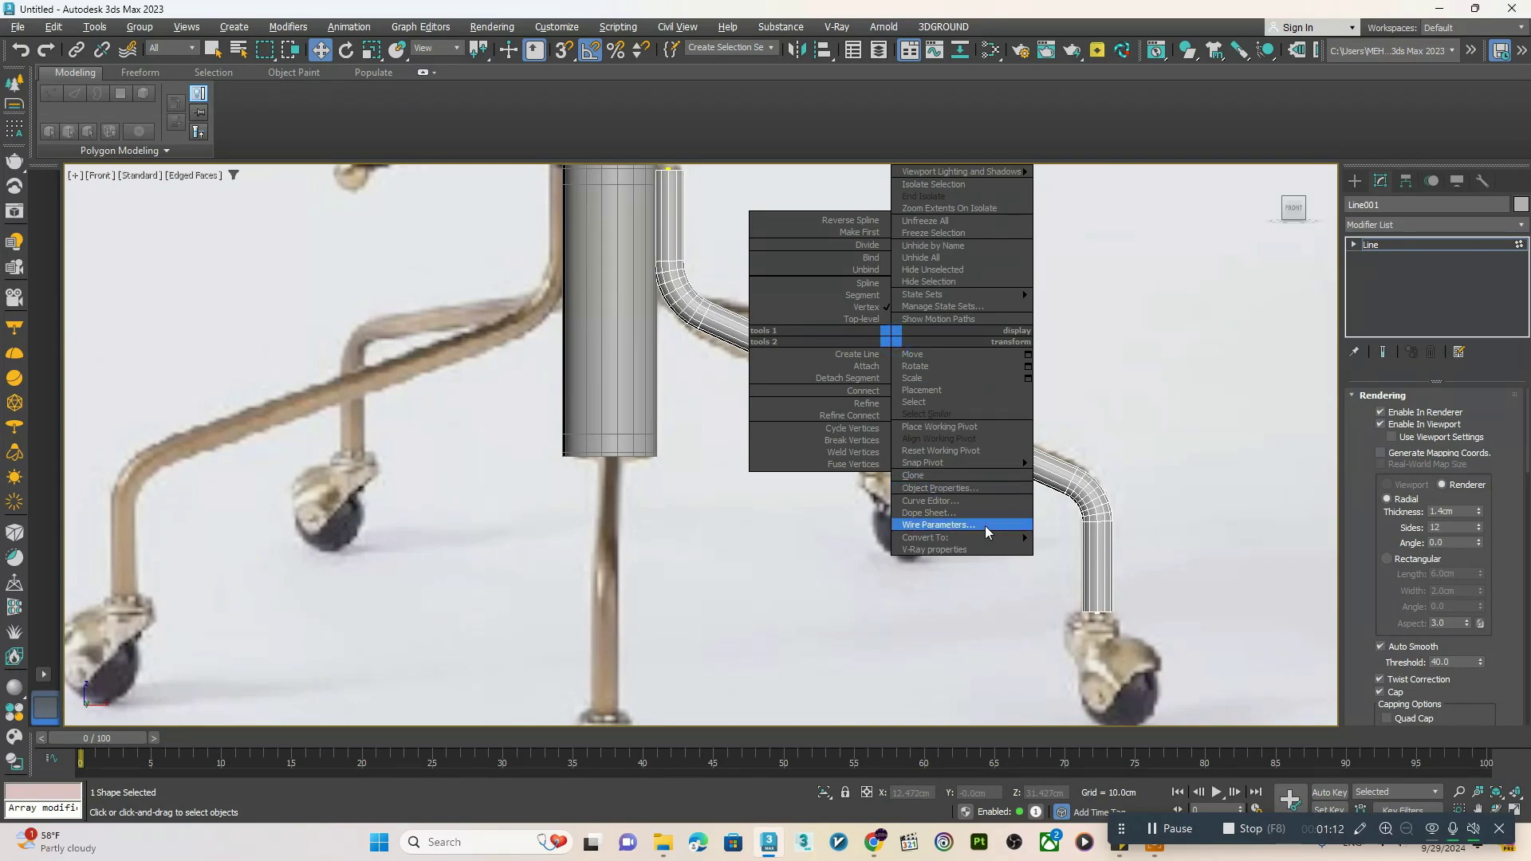
mouse_move(977, 529)
left_click(1087, 557)
- Inset the leg tube's two end cap polygons and collapse each one to a centre point
scroll(872, 466, "down", 1)
key("alt+w")
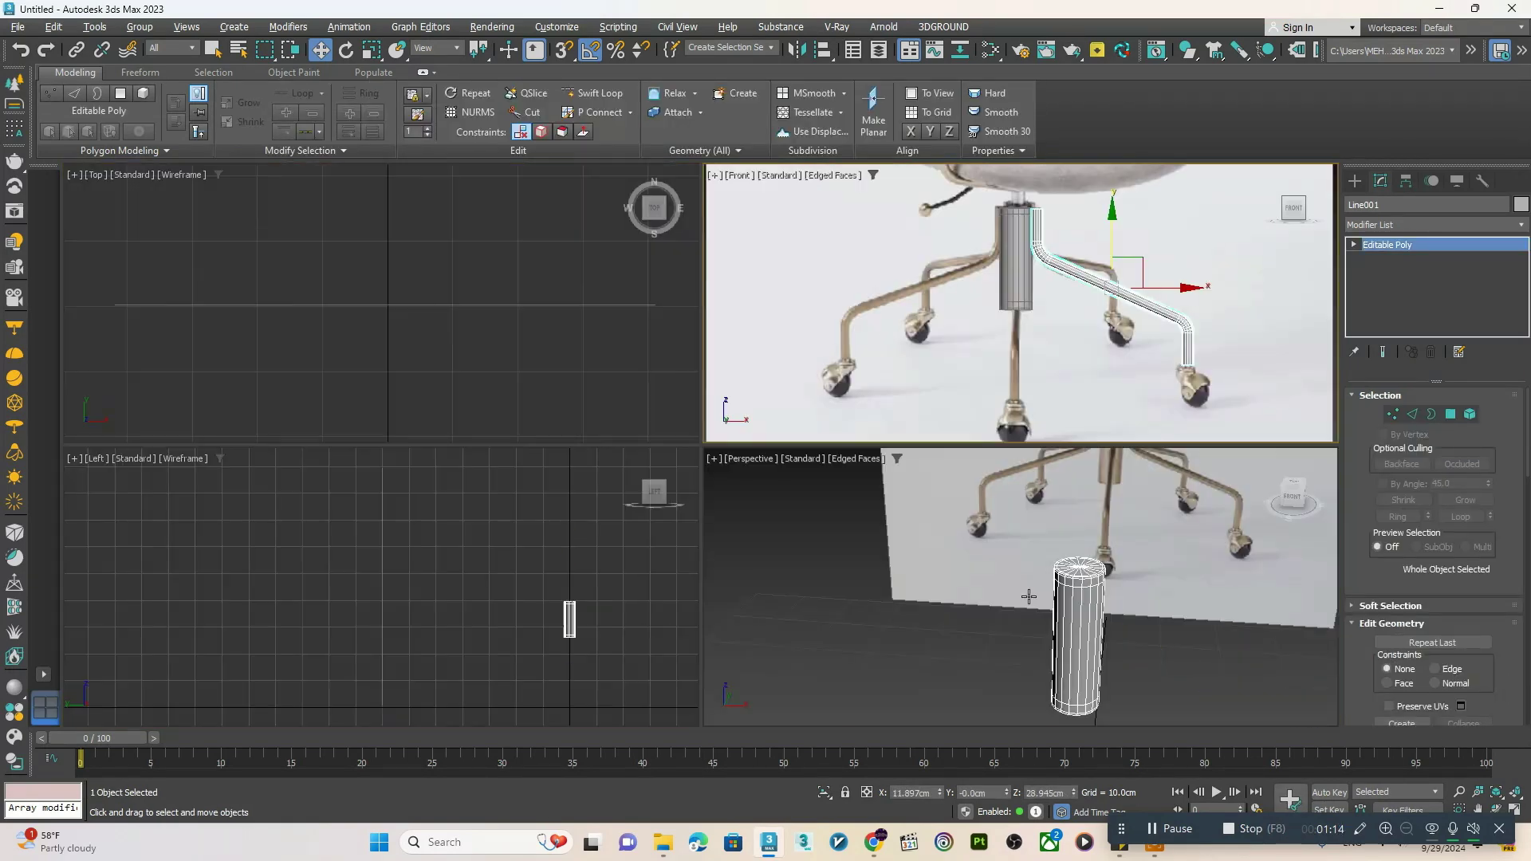
middle_click(1028, 595)
key("alt+w")
middle_click_drag(939, 534, 795, 359)
scroll(754, 315, "up", 3)
key("4")
left_click(752, 310)
scroll(755, 313, "down", 4)
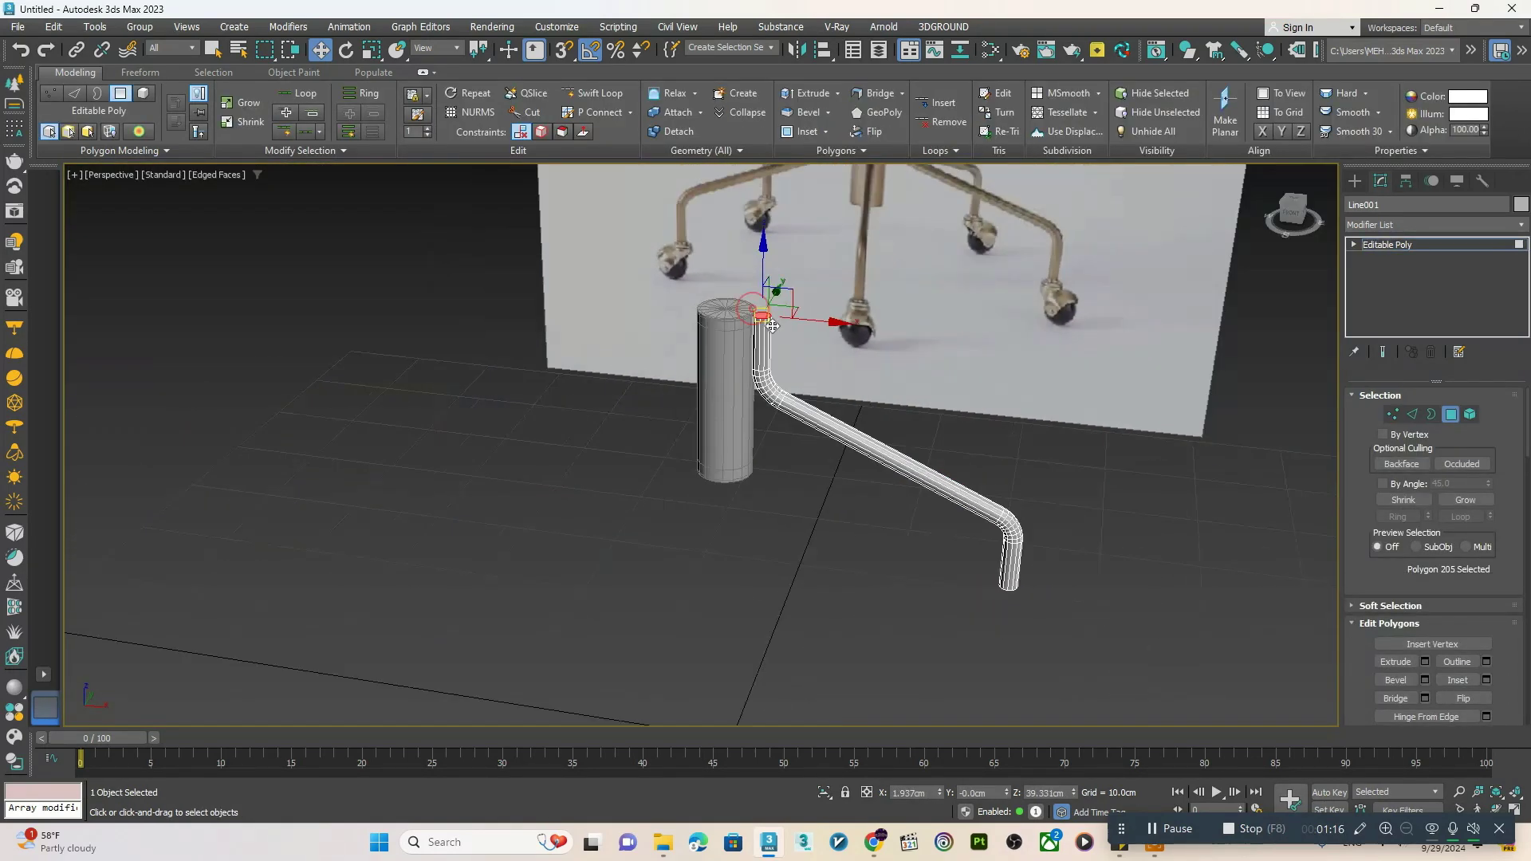
middle_click_drag(874, 494, 960, 356, "alt")
scroll(1059, 309, "up", 5)
left_click(1109, 266, "ctrl")
scroll(1109, 266, "down", 1)
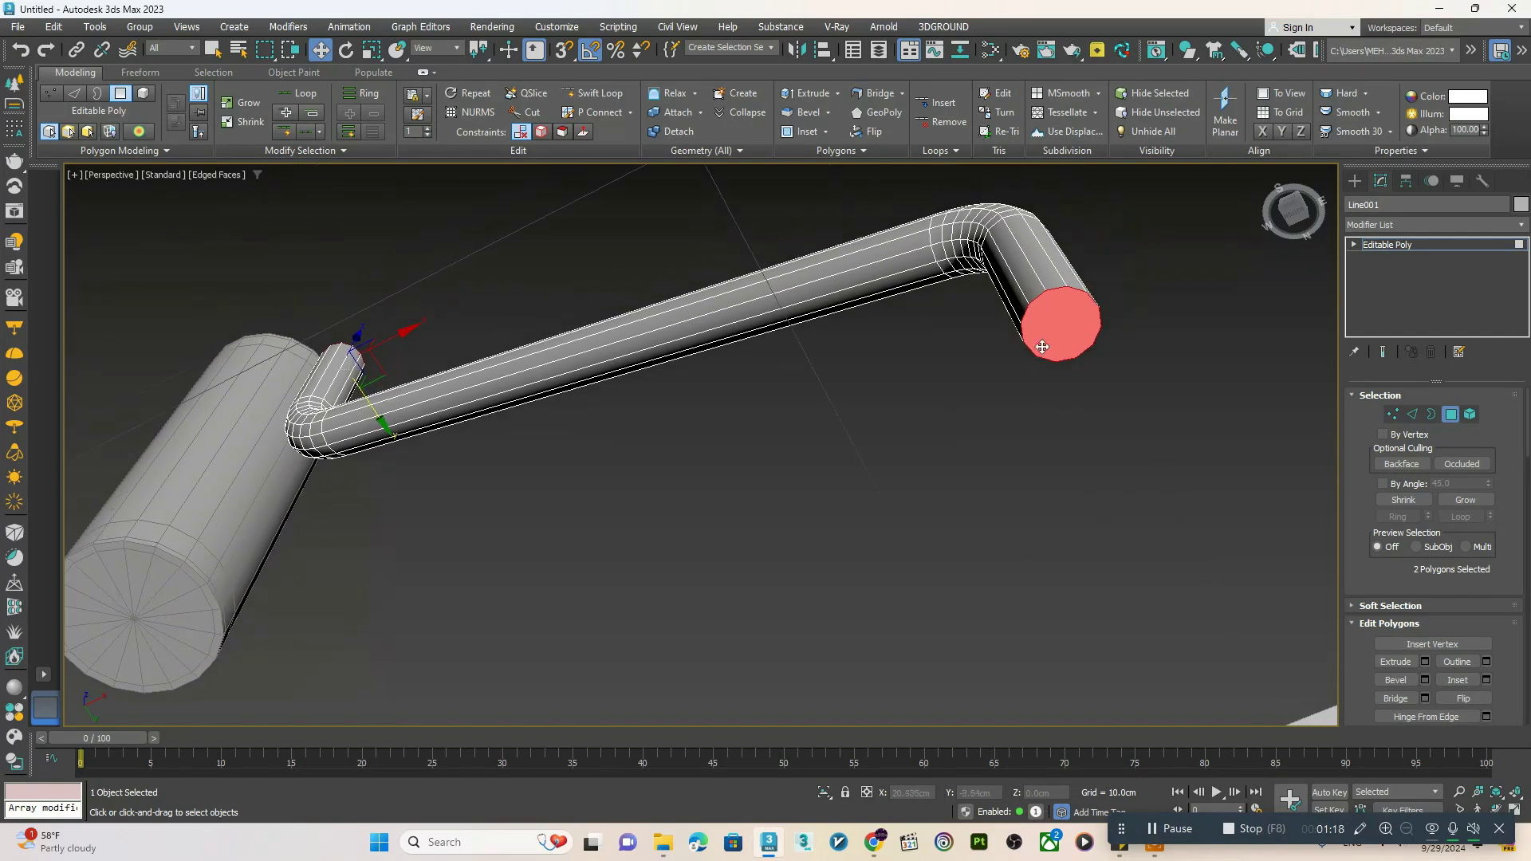
key("r")
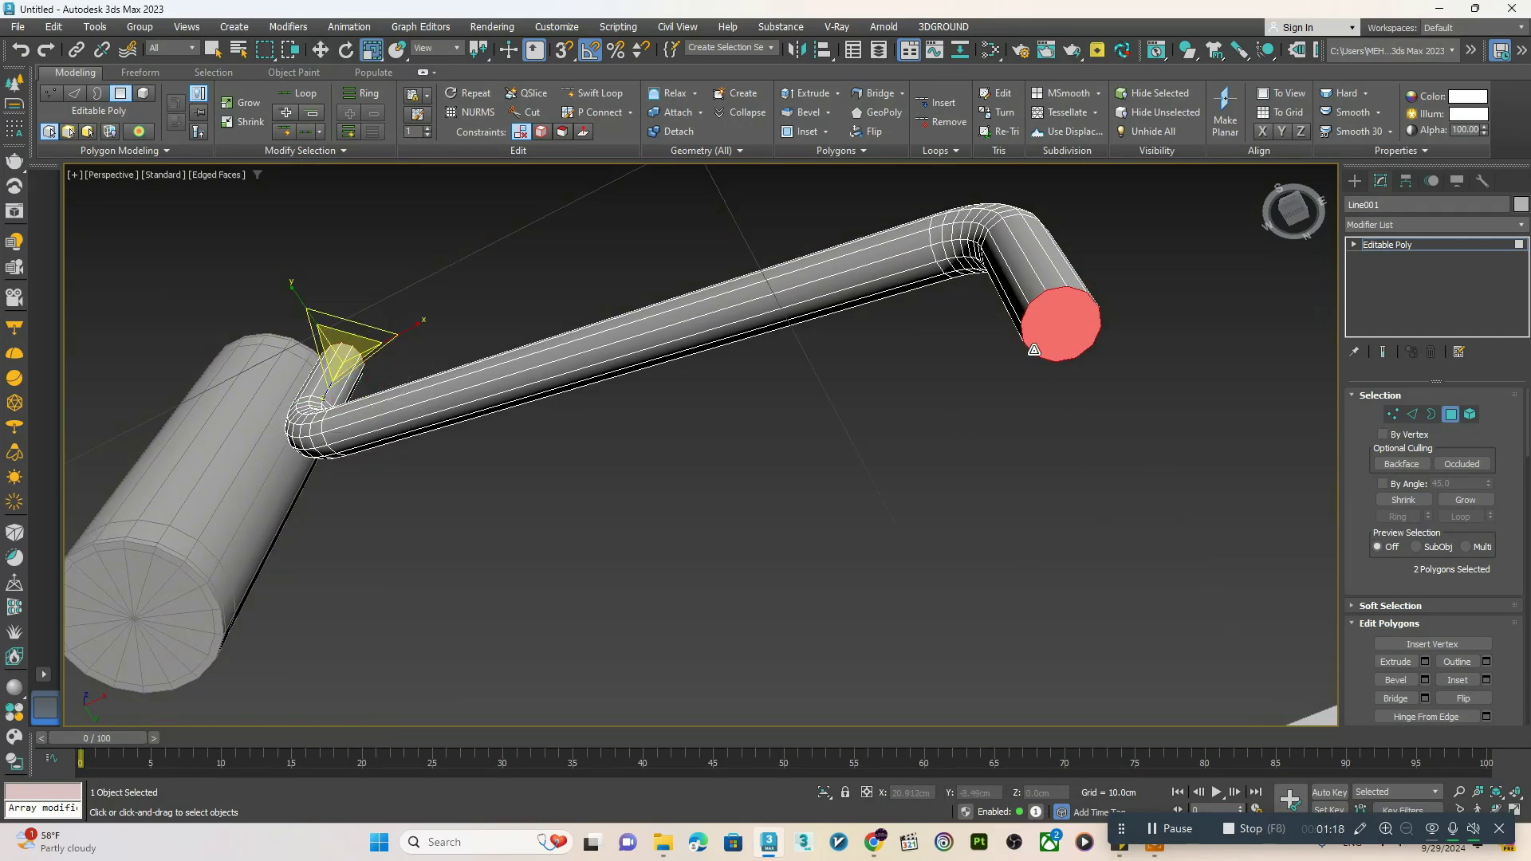
right_click(355, 345)
left_click(348, 188)
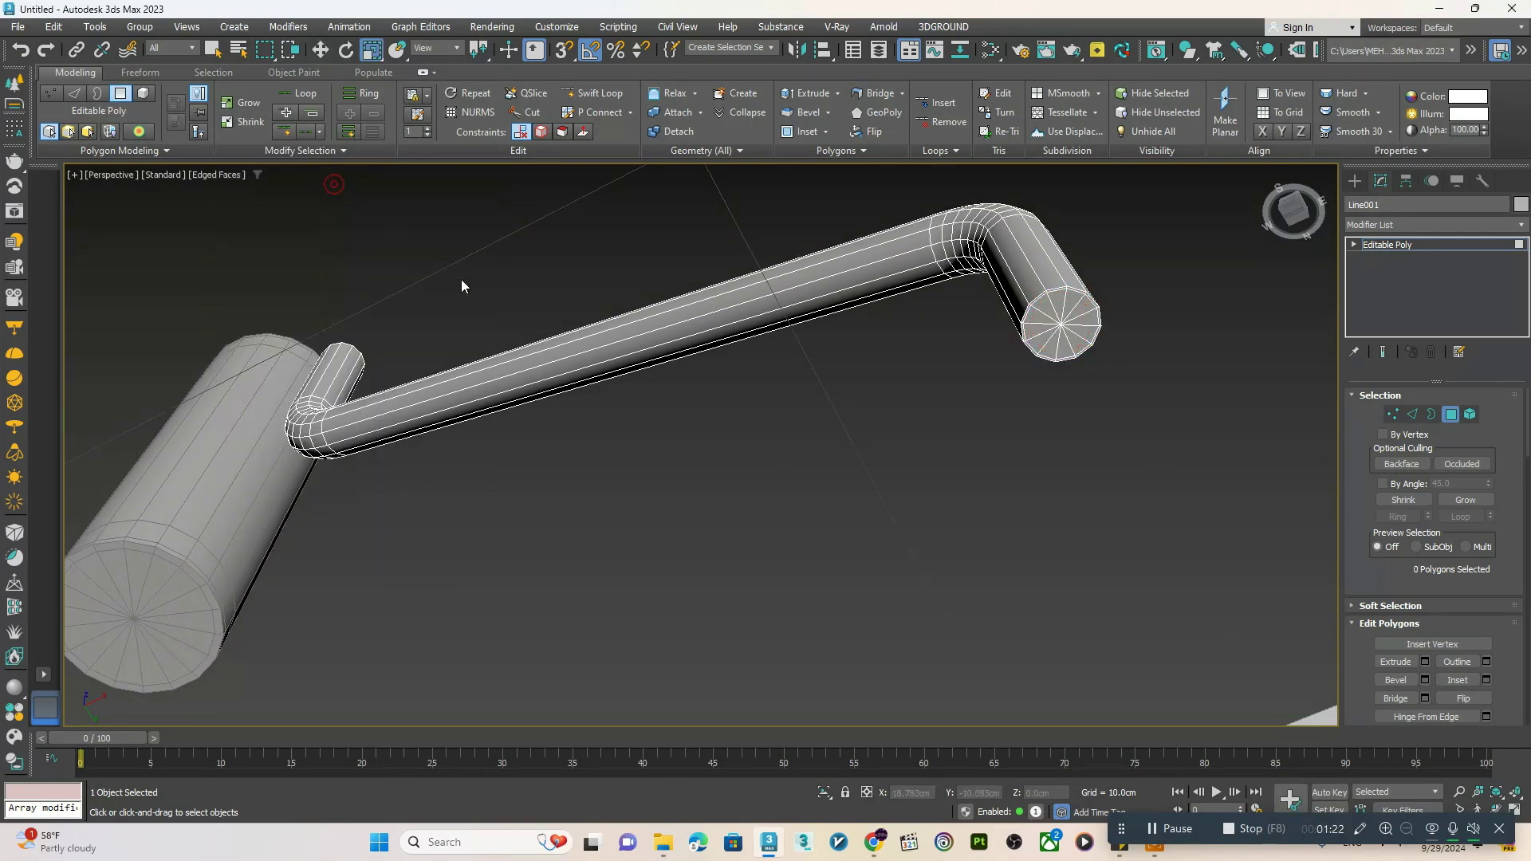
- Add supporting edge loops near both ends of the leg tube with Swift Loop, then return to object level
middle_click_drag(606, 303, 670, 415, "alt")
left_click(589, 95)
middle_click_drag(895, 562, 890, 604, "alt")
scroll(889, 603, "up", 2)
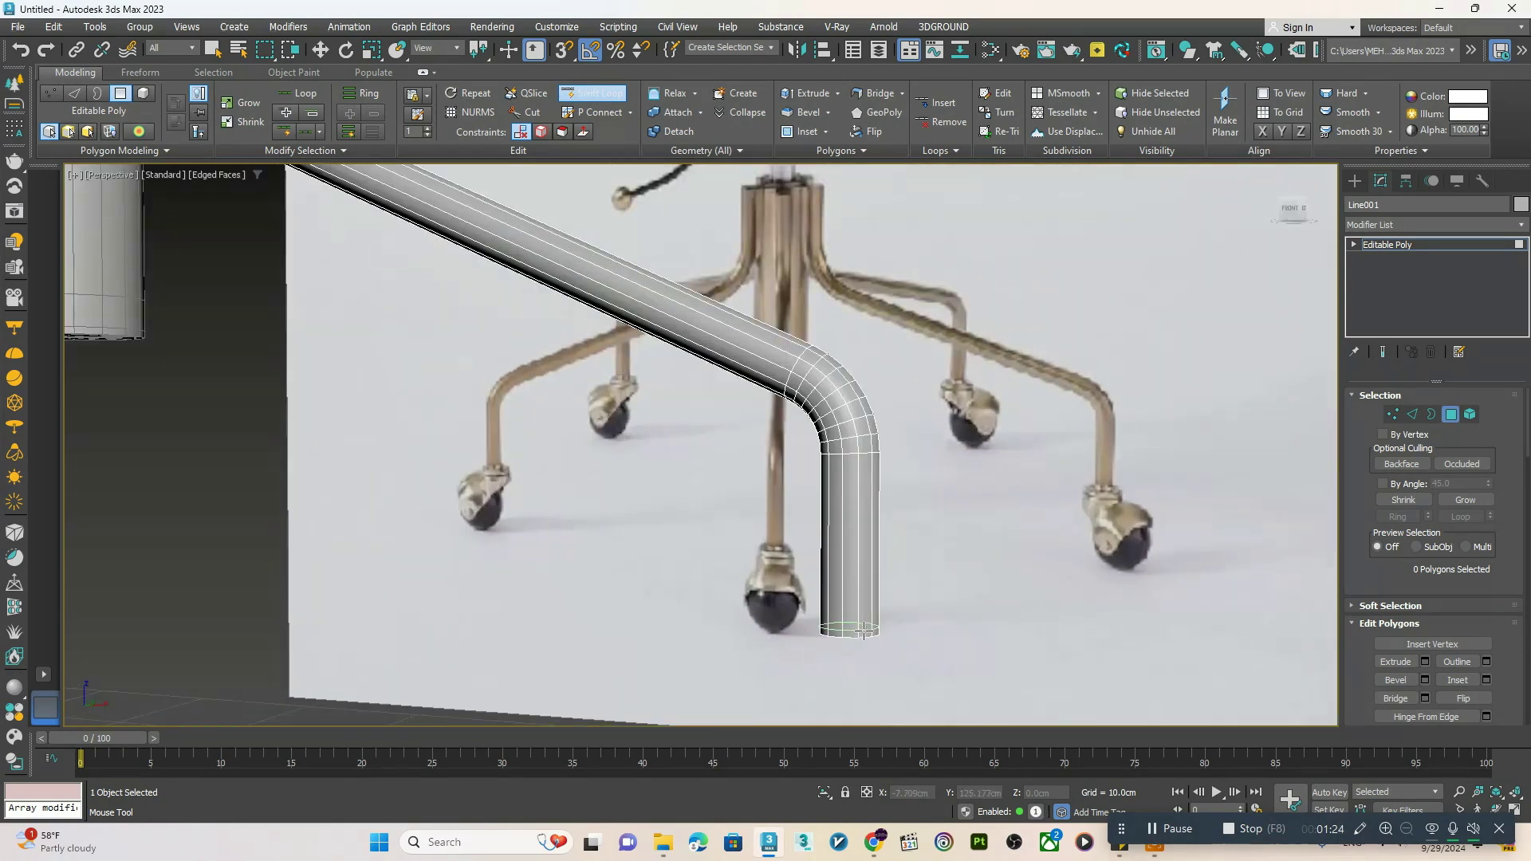
middle_click_drag(804, 507, 939, 649)
scroll(939, 649, "down", 4)
middle_click_drag(885, 471, 852, 522, "alt")
scroll(791, 579, "up", 4)
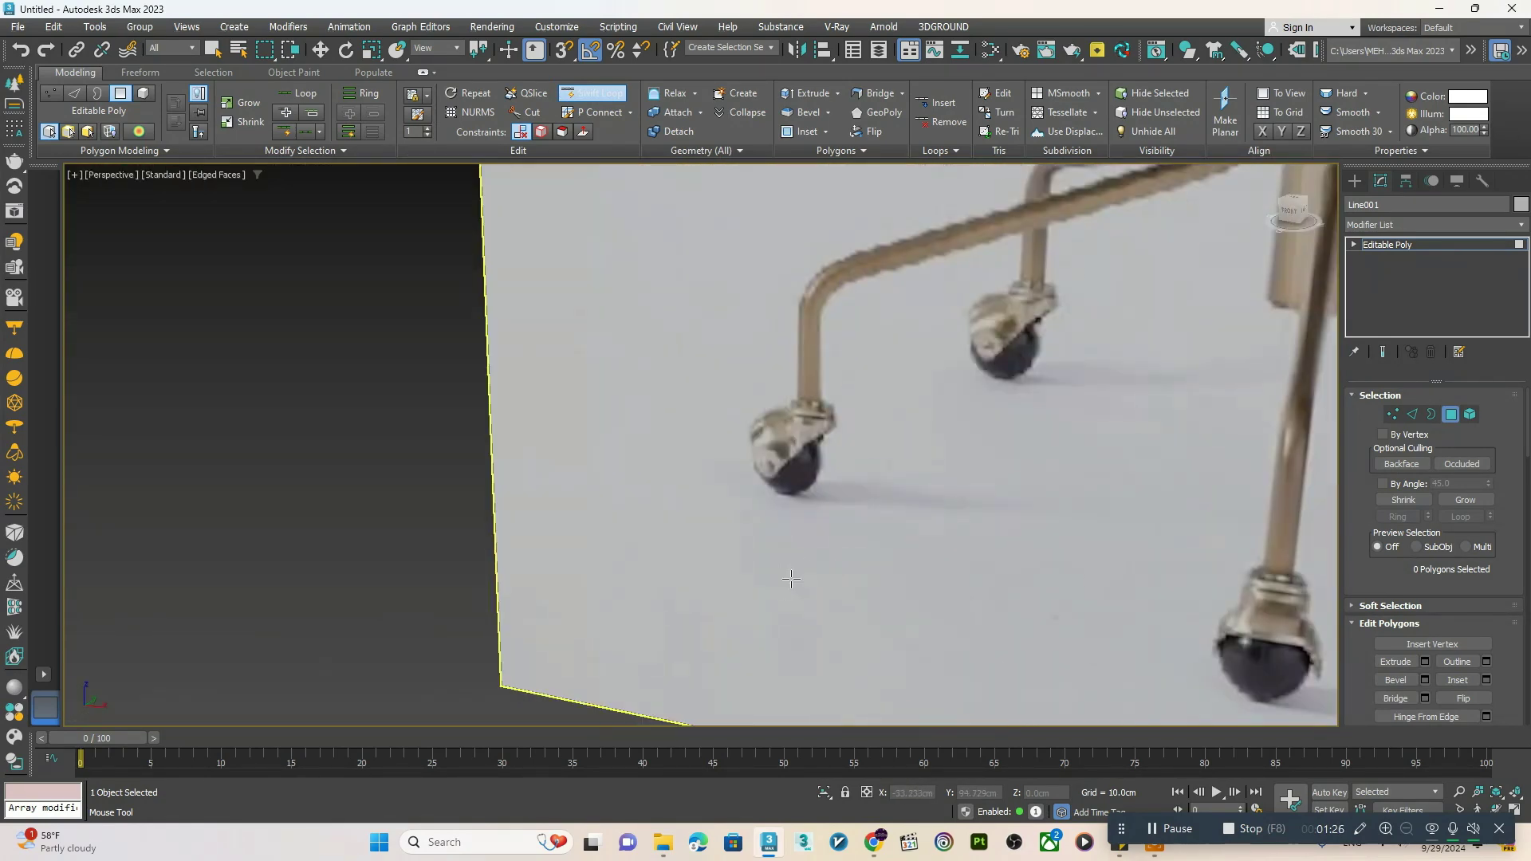
scroll(780, 520, "down", 3)
scroll(796, 353, "up", 4)
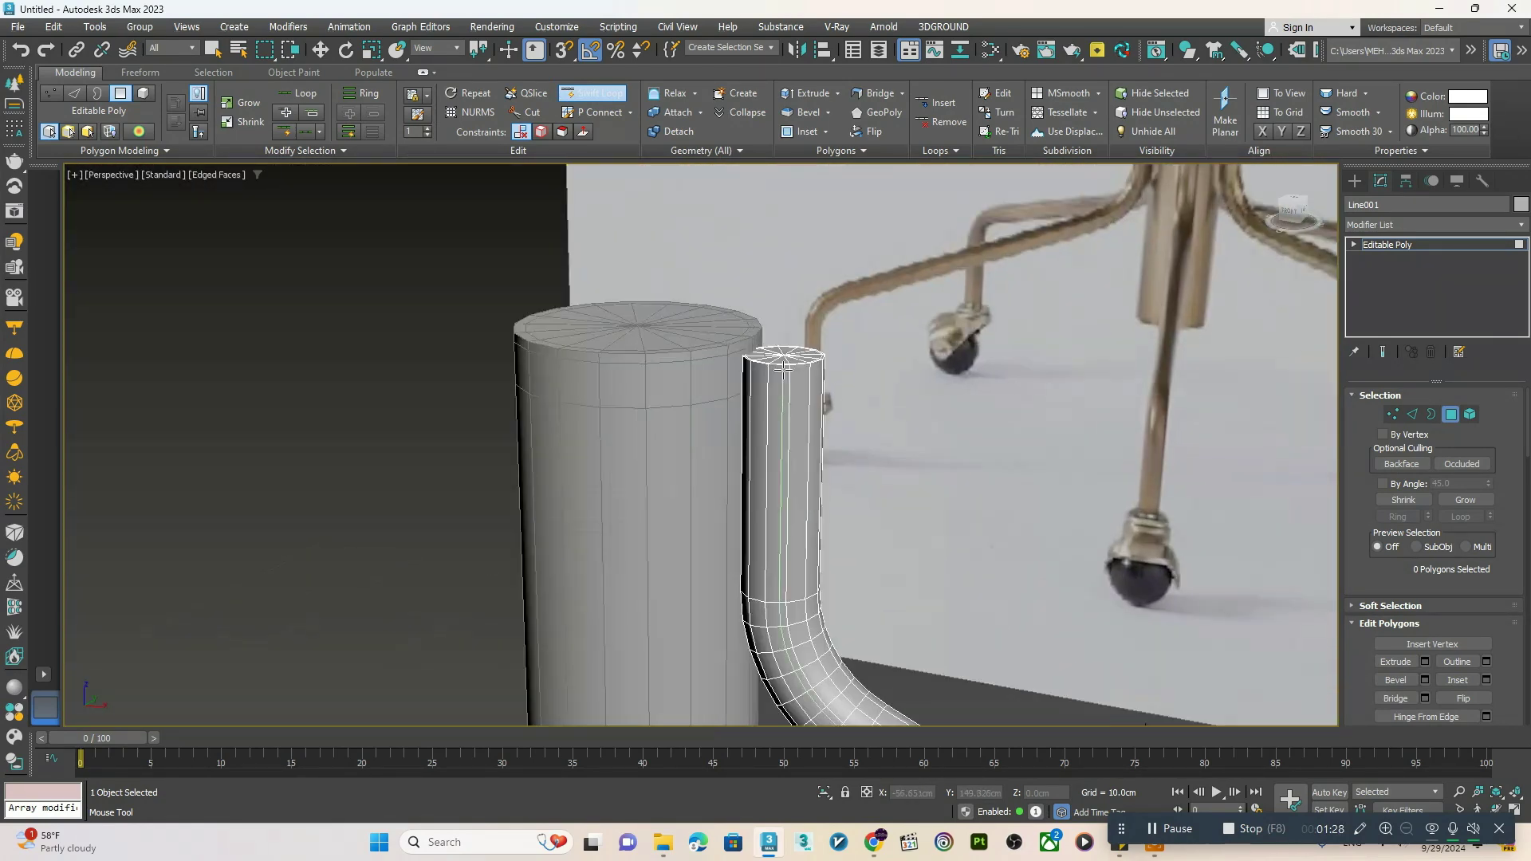
key("w")
scroll(840, 499, "down", 5)
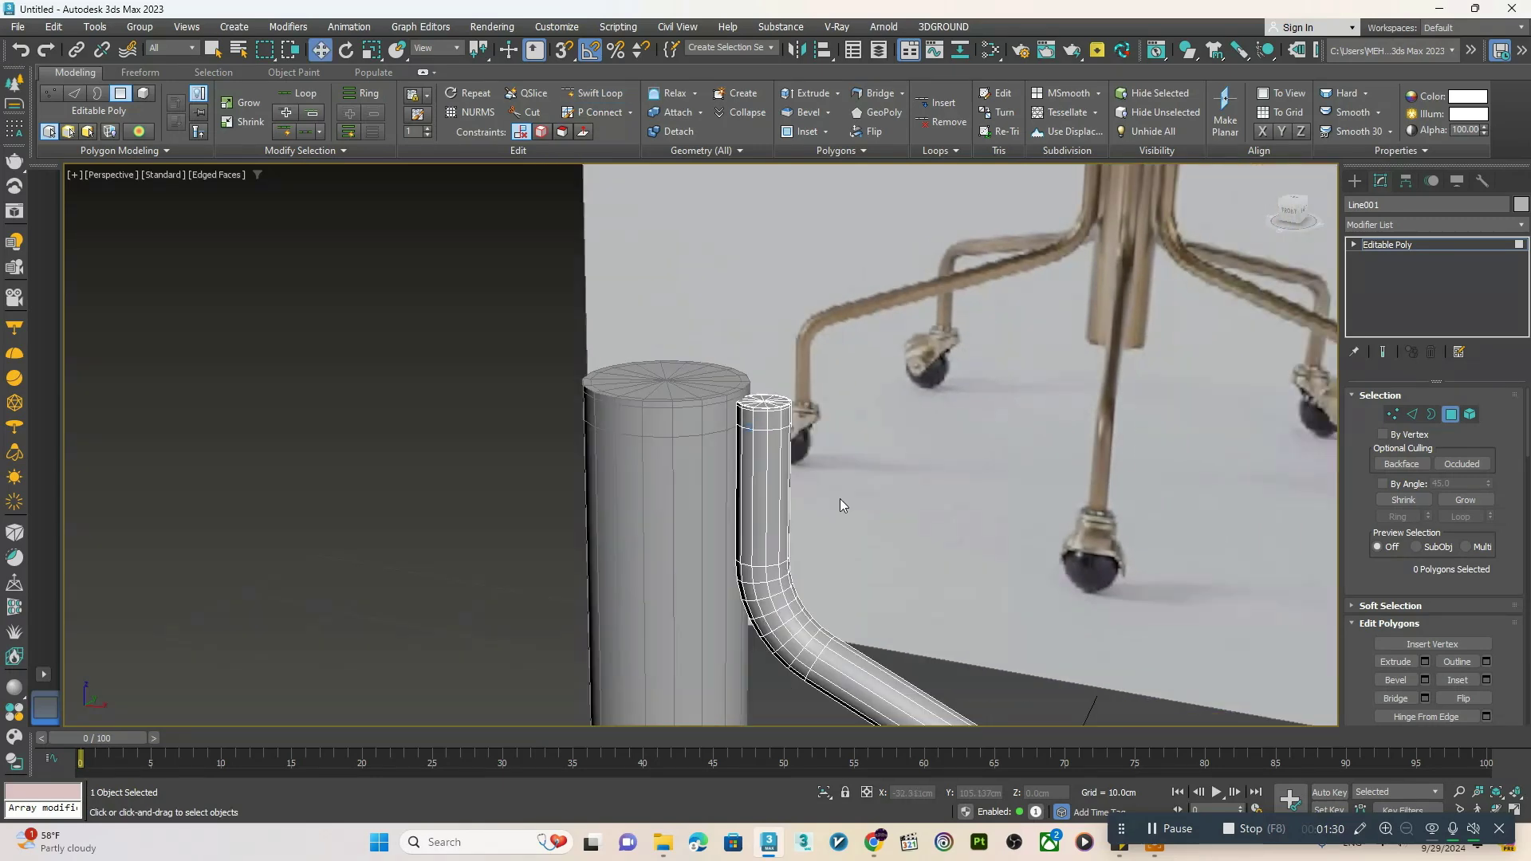
left_click(1393, 244)
- Nudge the leg tube about 0.05 cm along X away from the central cylinder in the front view
key("f")
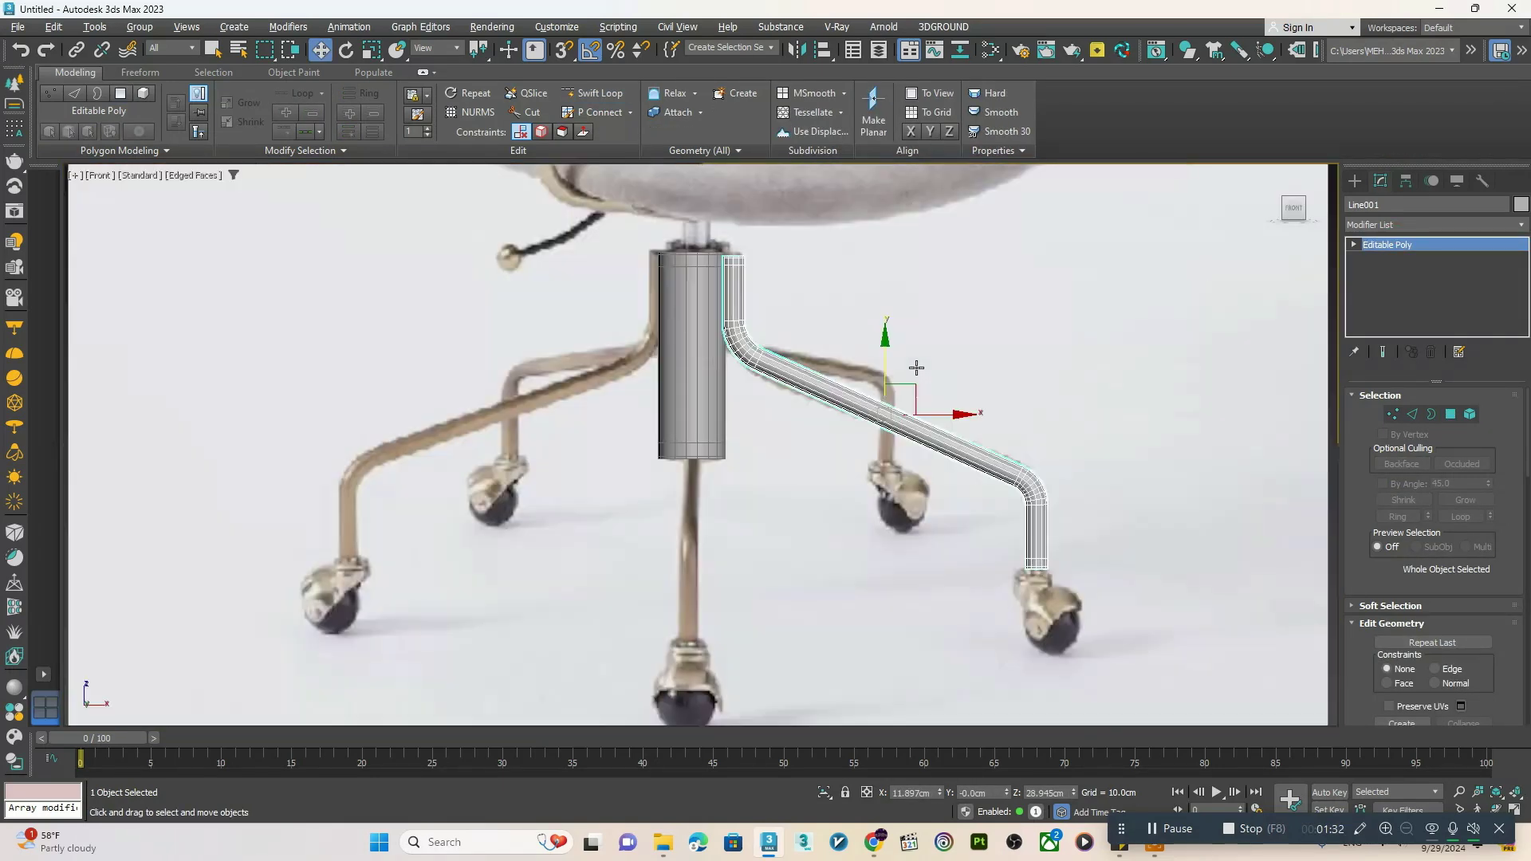
scroll(931, 508, "up", 5)
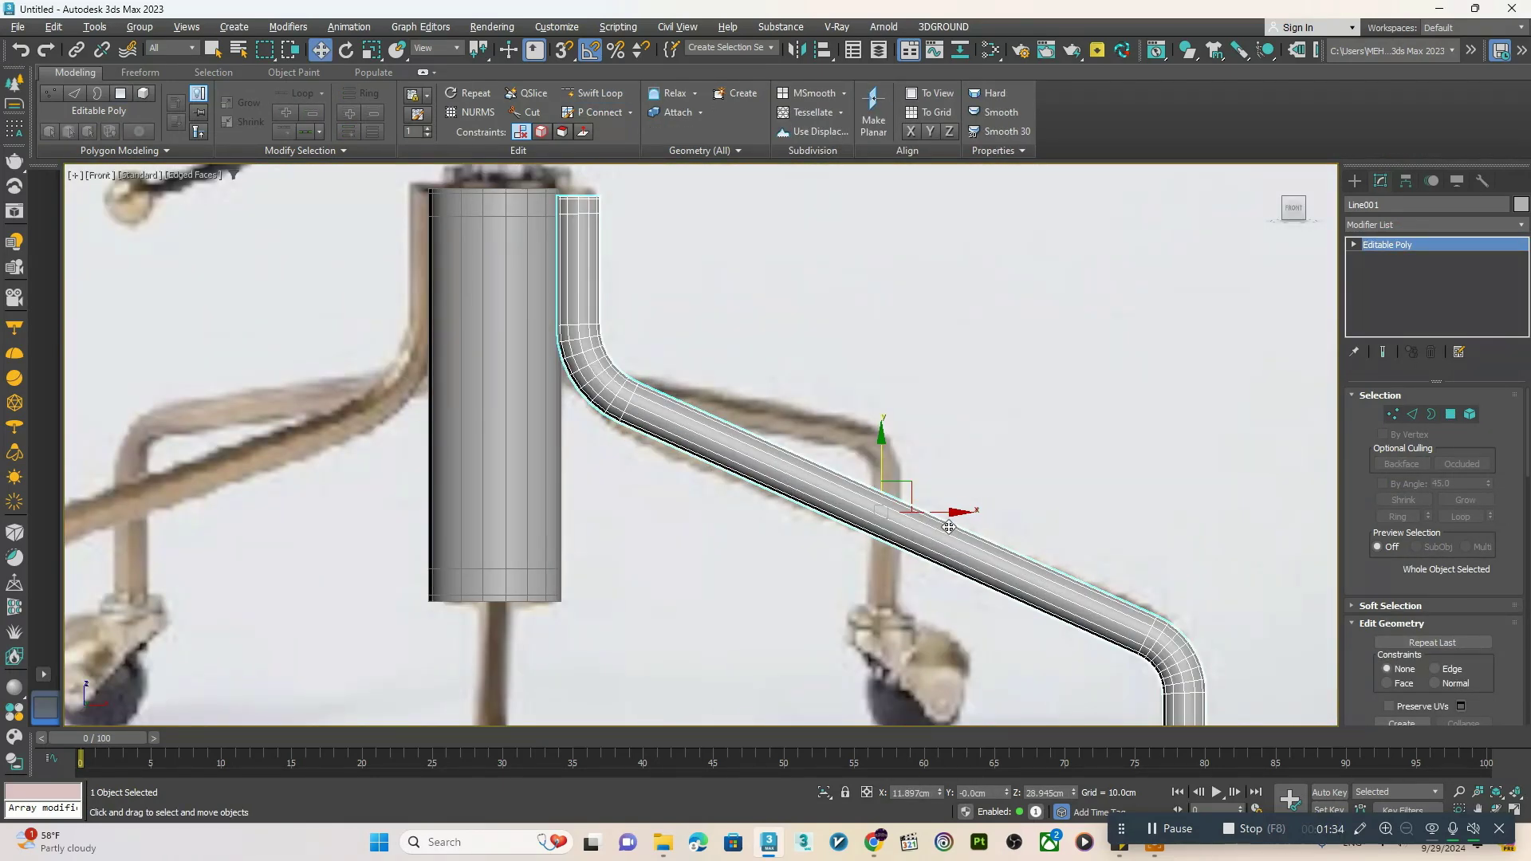
left_click_drag(942, 511, 943, 510)
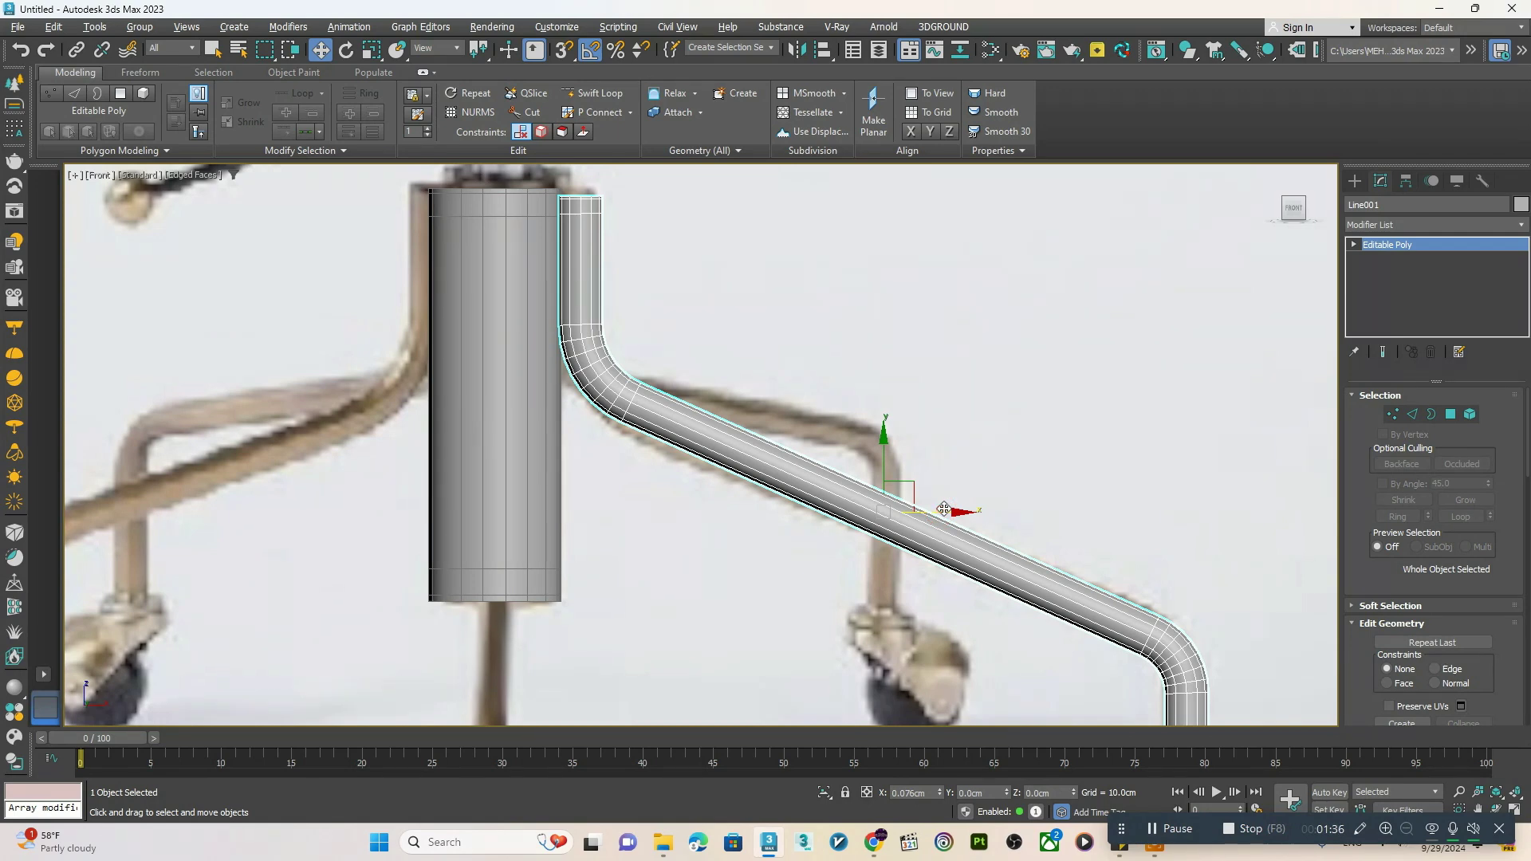
scroll(935, 461, "down", 2)
scroll(833, 434, "down", 2)
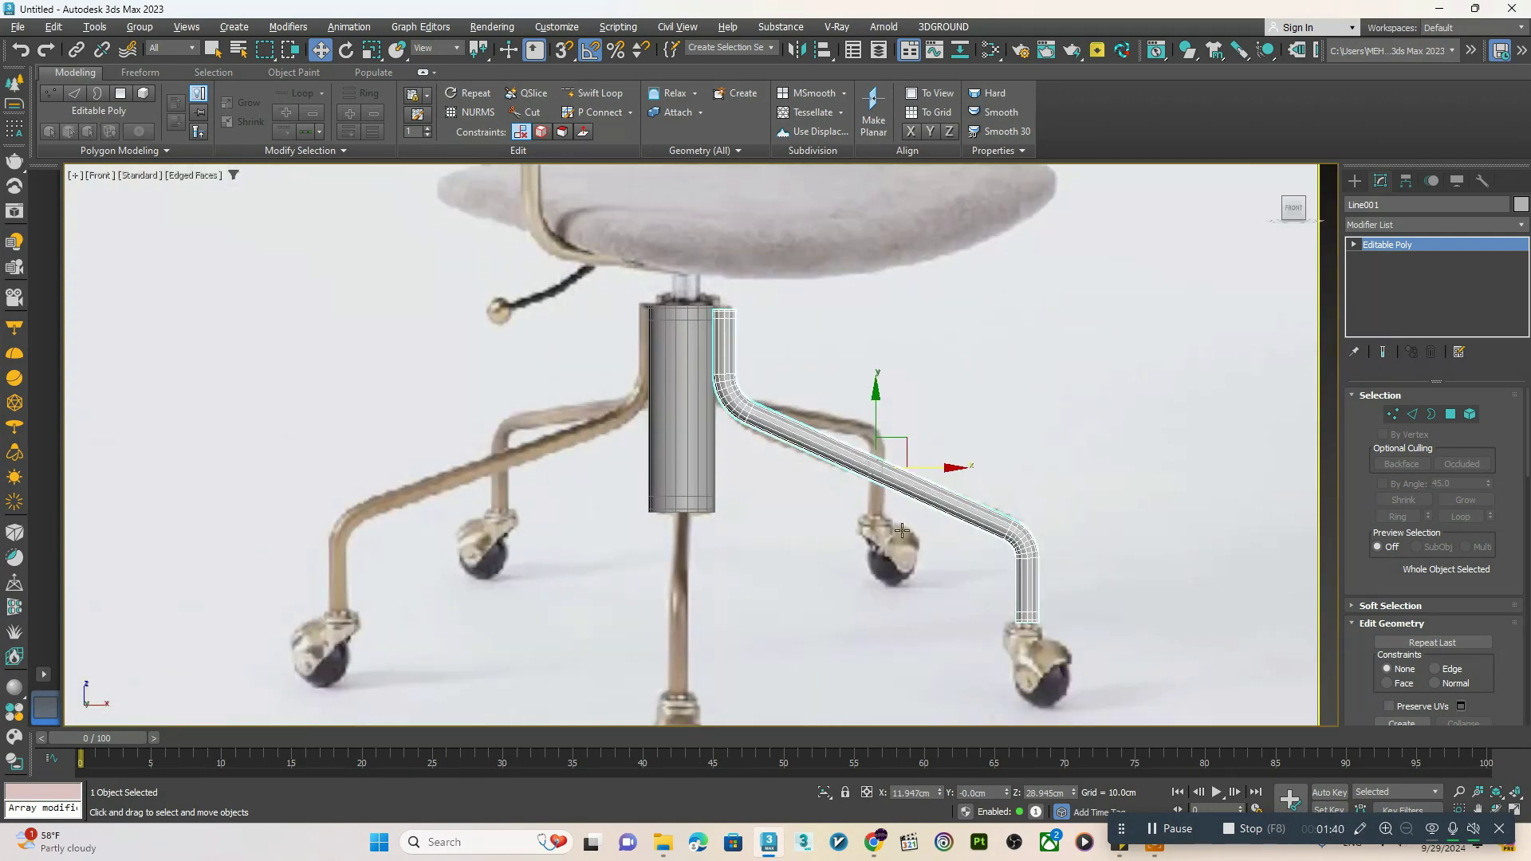
- Turn off Enable In Renderer and Enable In Viewport for lines, and delete the short trial line drawn below the leg tube
middle_click_drag(902, 530, 814, 390)
scroll(947, 502, "up", 3)
scroll(925, 511, "up", 3)
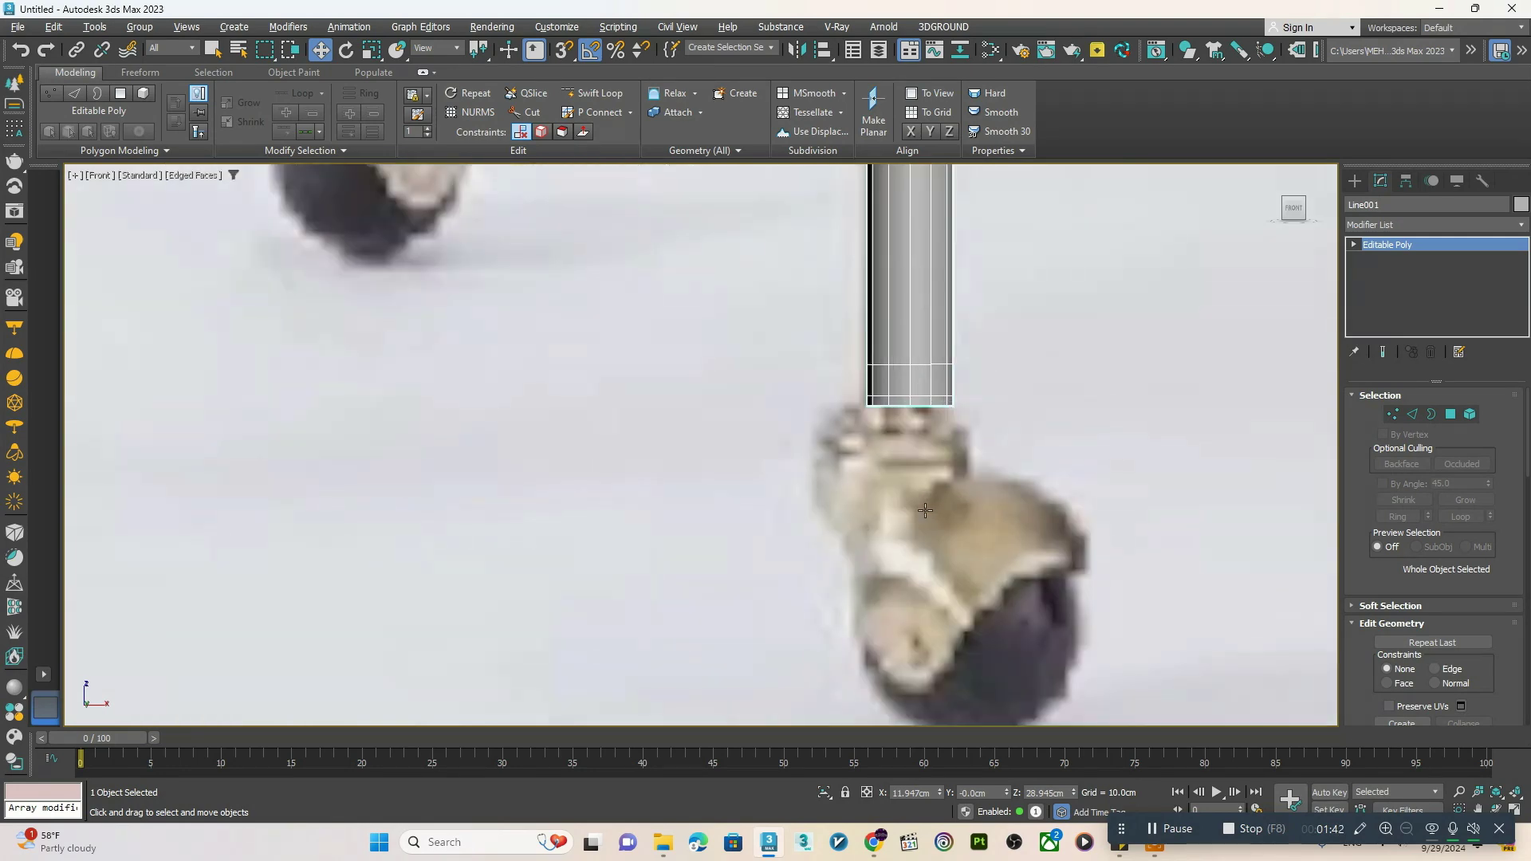
left_click(1355, 182)
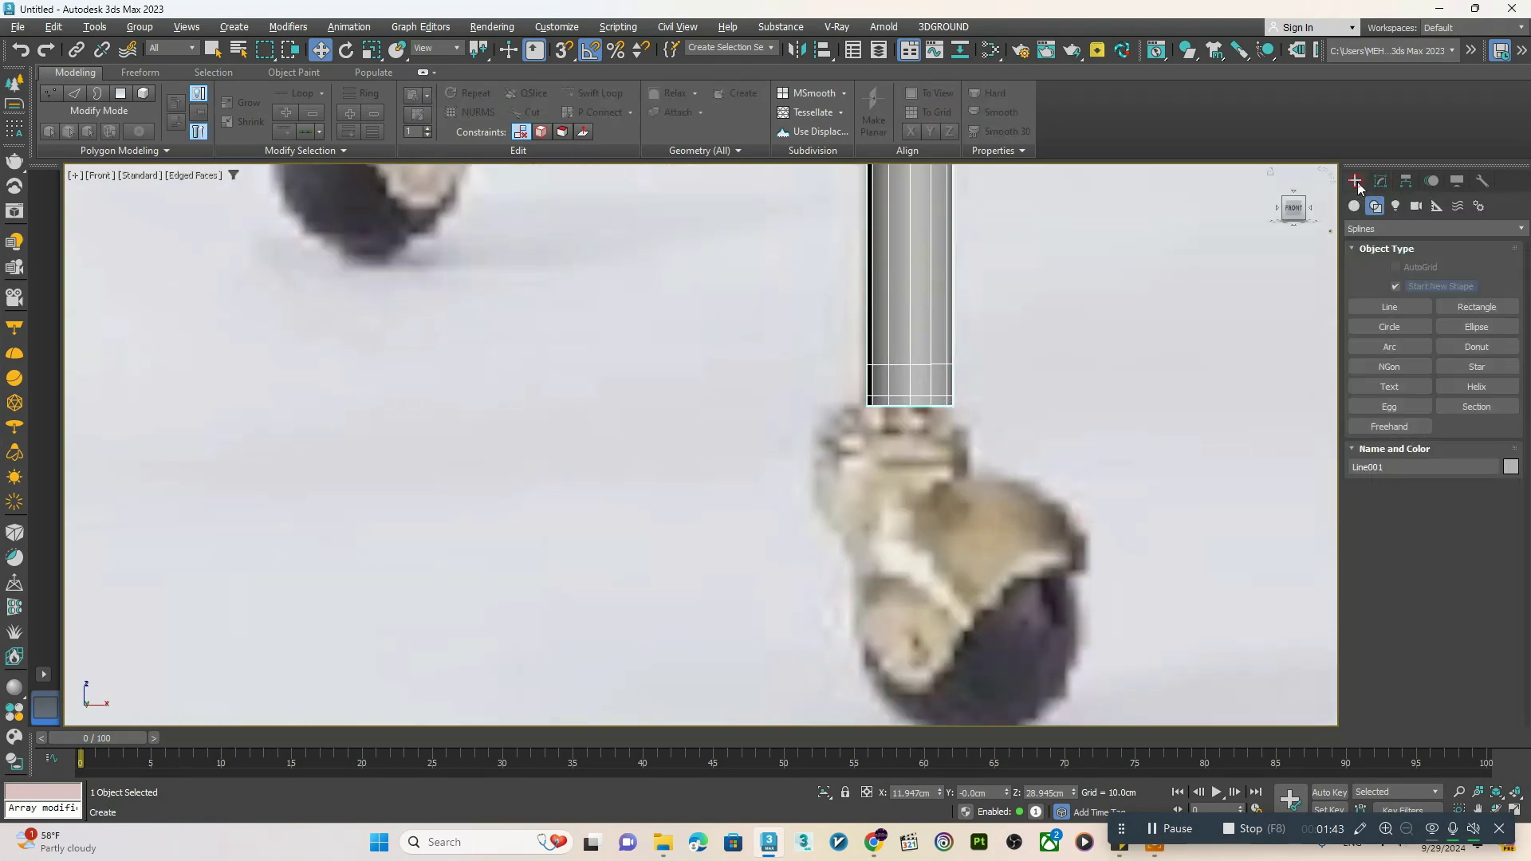
left_click(1411, 310)
scroll(810, 442, "up", 3)
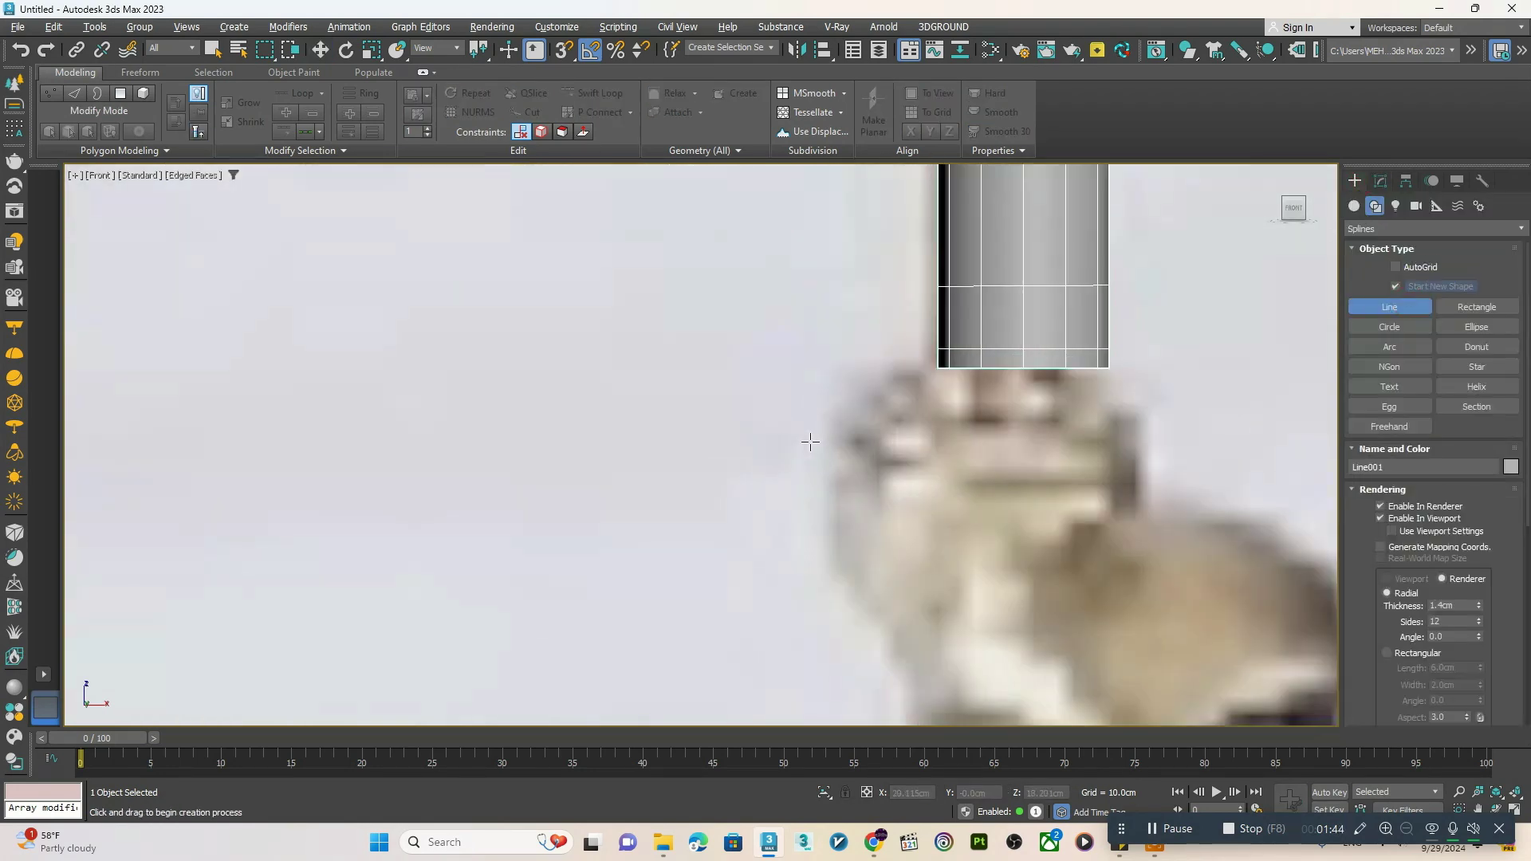
left_click(950, 371)
left_click(951, 440)
right_click(944, 439)
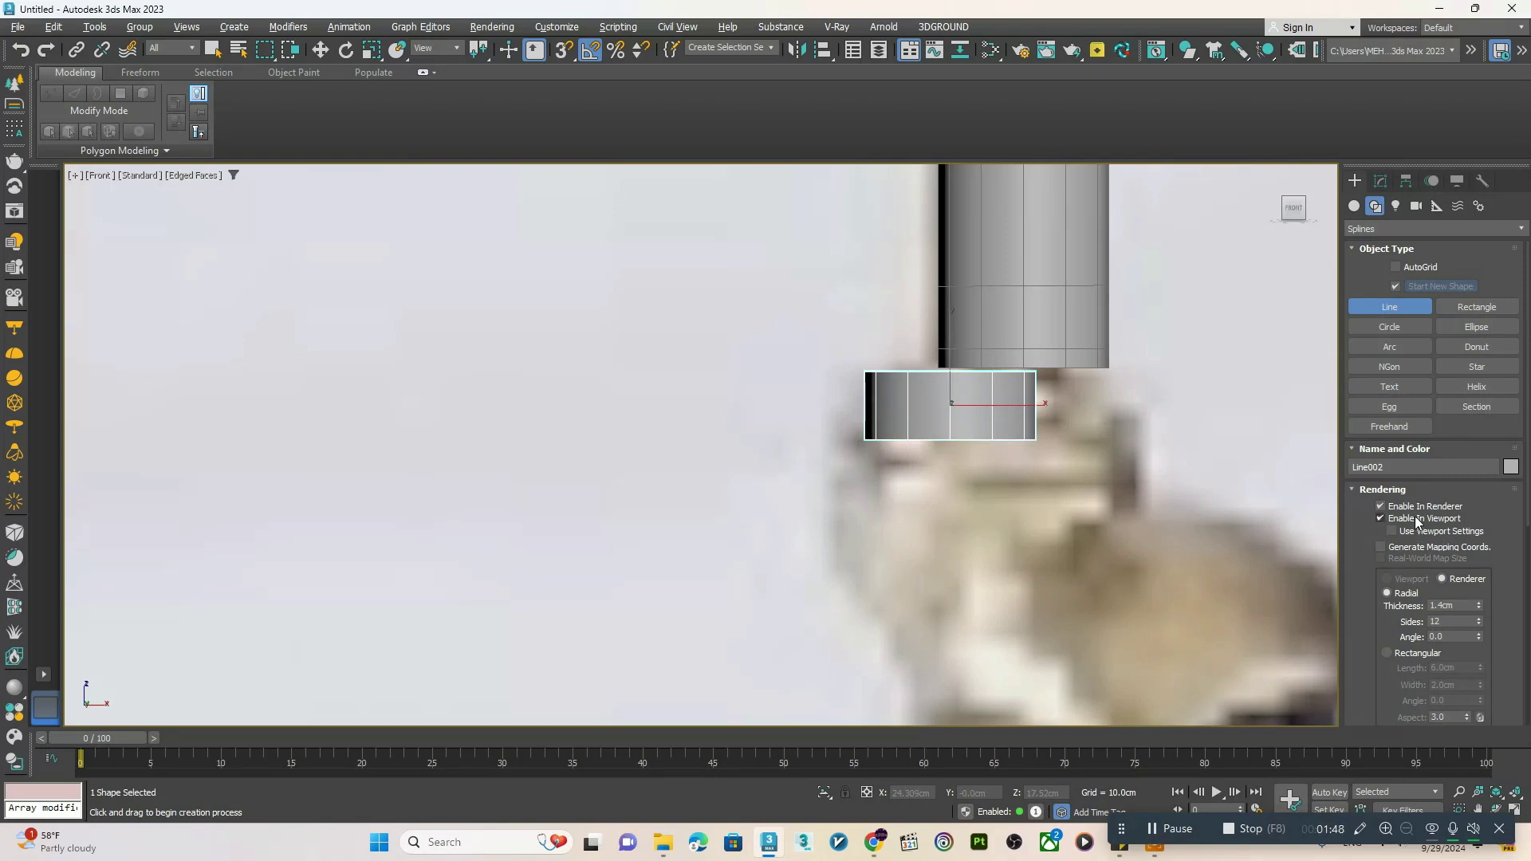
left_click(1416, 521)
left_click(1395, 509)
key("Delete")
- Draw a stepped half-profile line with a small groove for the caster's top collar, starting at the leg tube's lower end
middle_click_drag(964, 354, 973, 366)
left_click(961, 377)
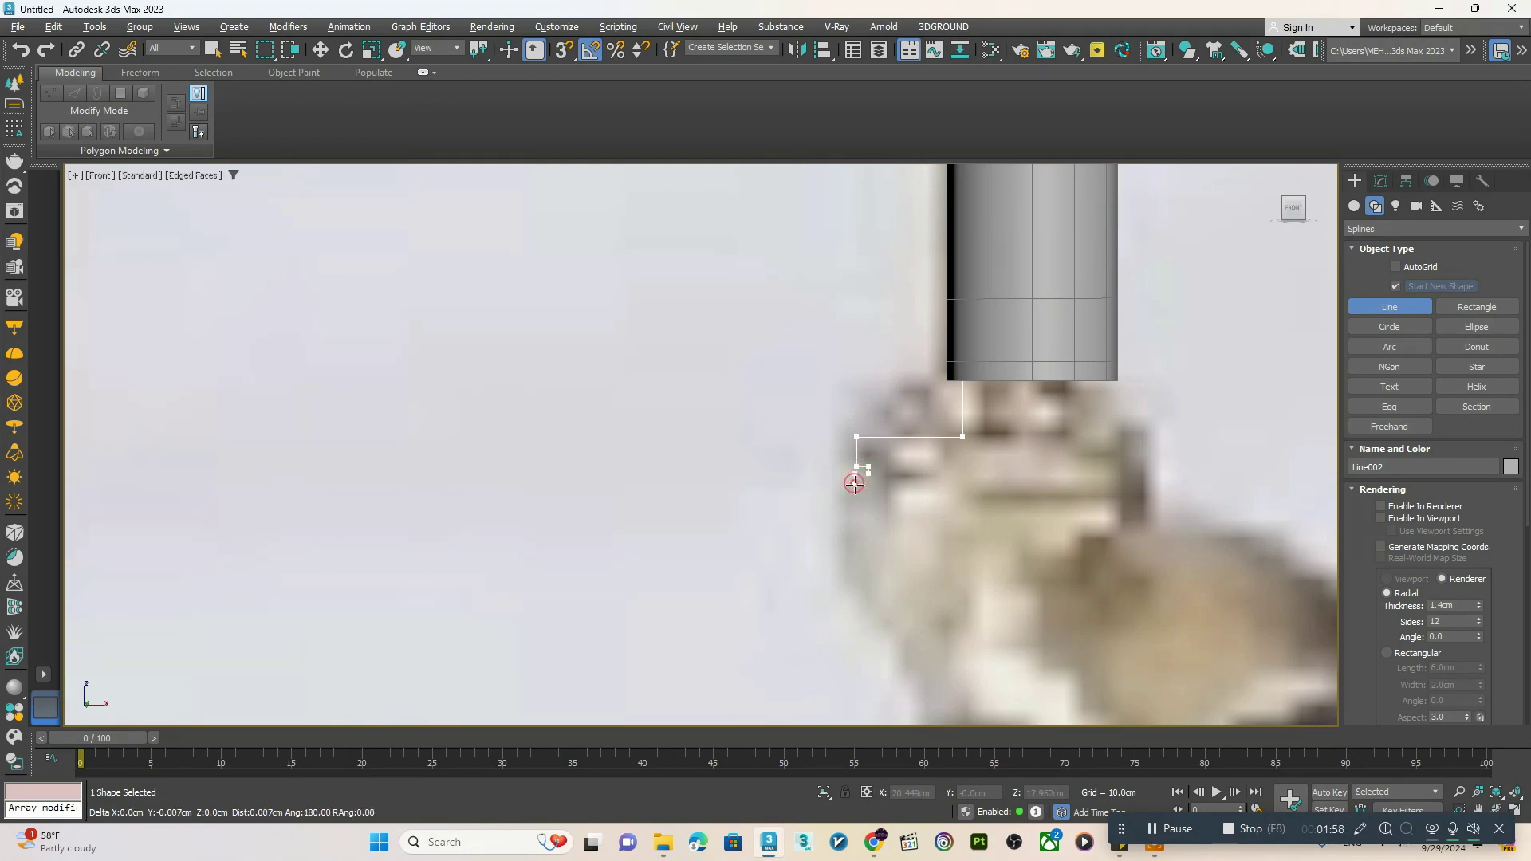
right_click(809, 495)
scroll(807, 492, "down", 5)
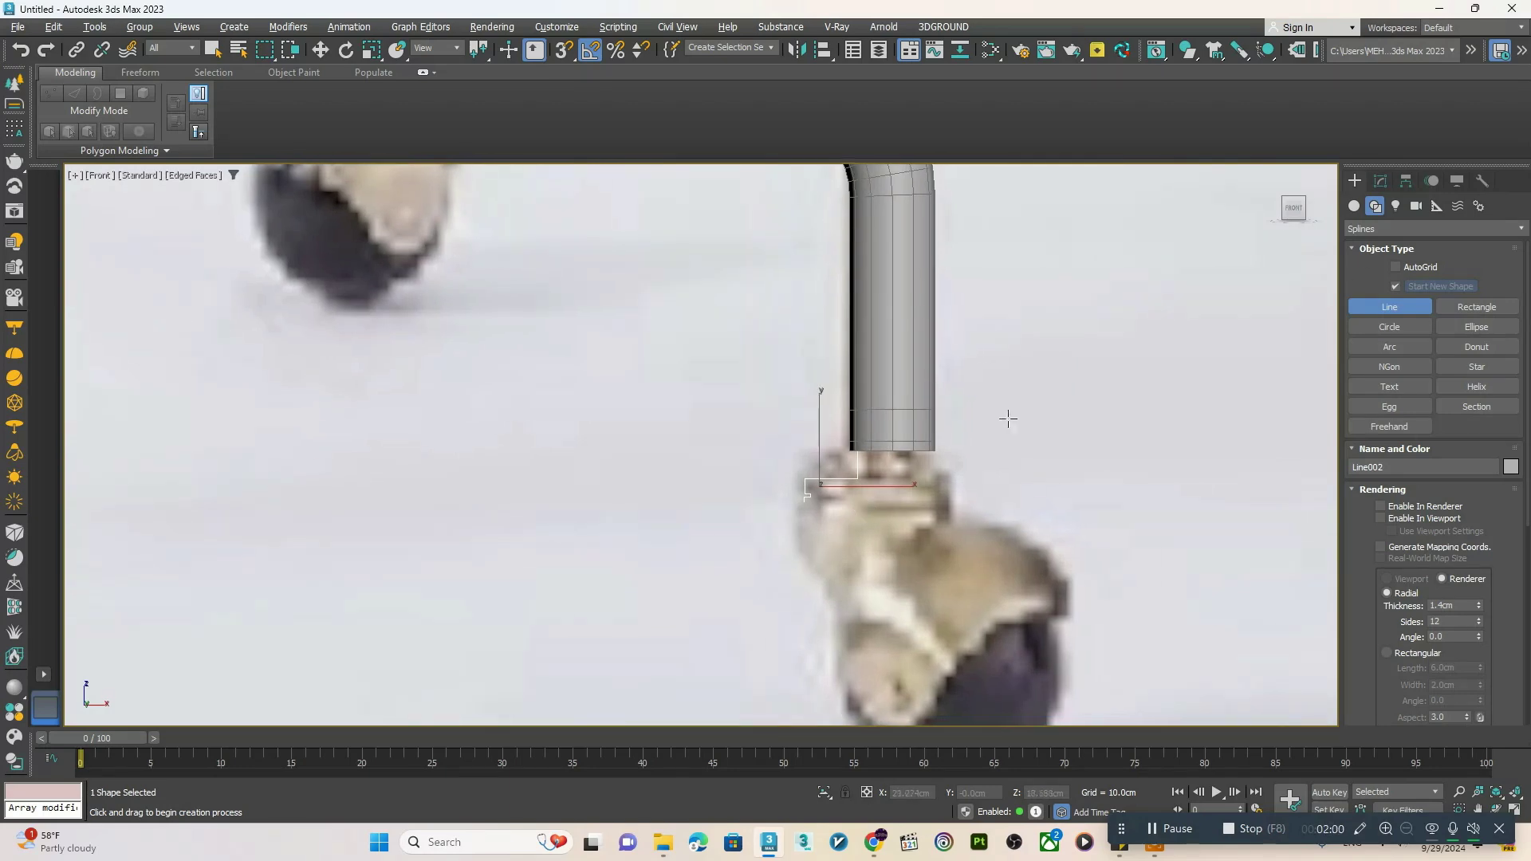
- Apply a Lathe modifier to the collar profile and shift its axis along X until the collar is centred under the leg tube
left_click(1380, 181)
key("w")
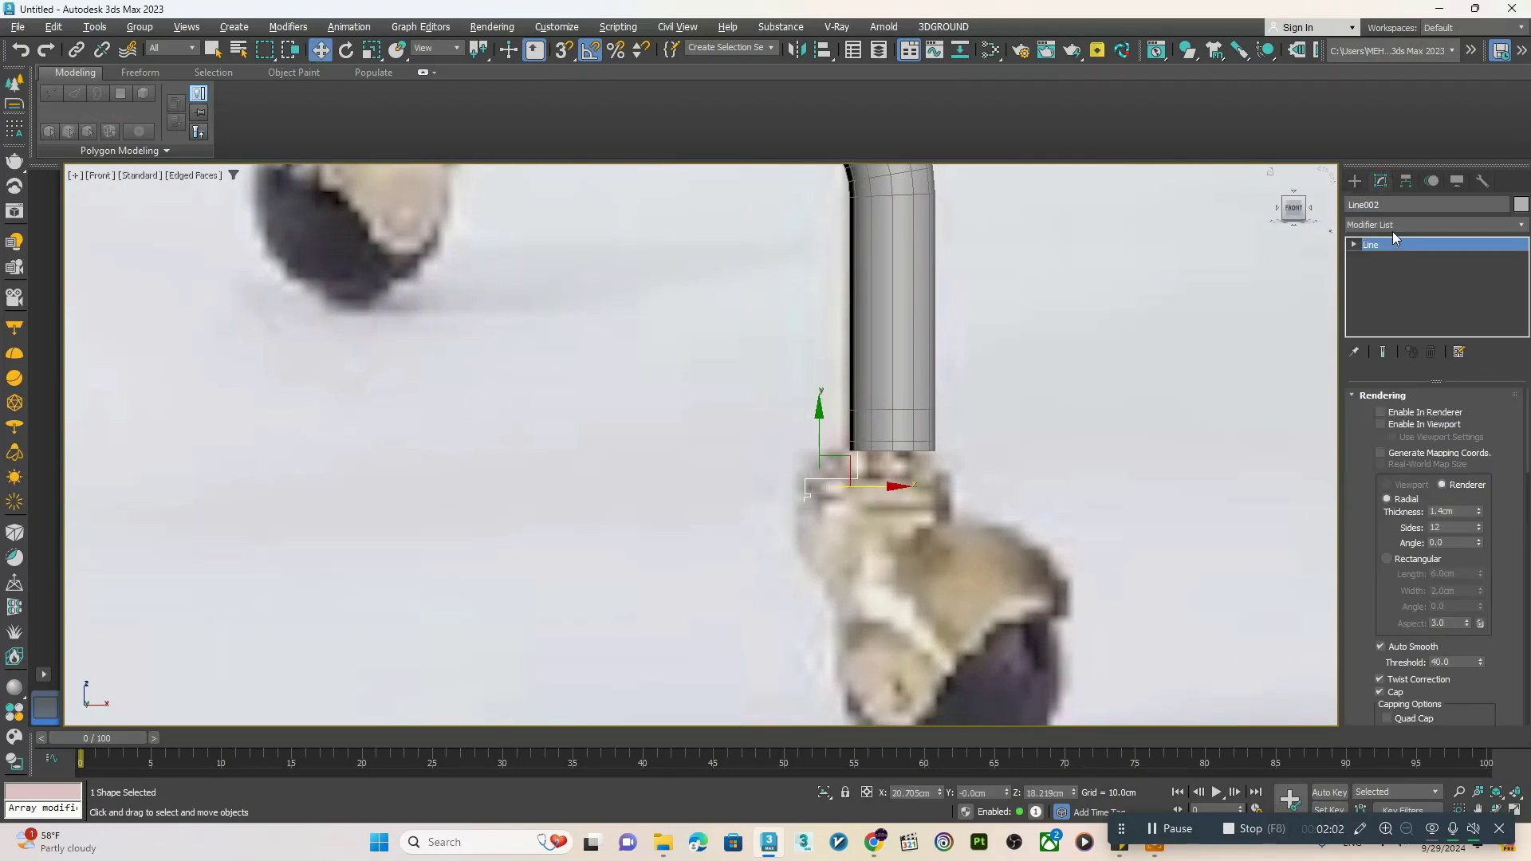
left_click(1390, 228)
key("l")
left_click(1393, 241)
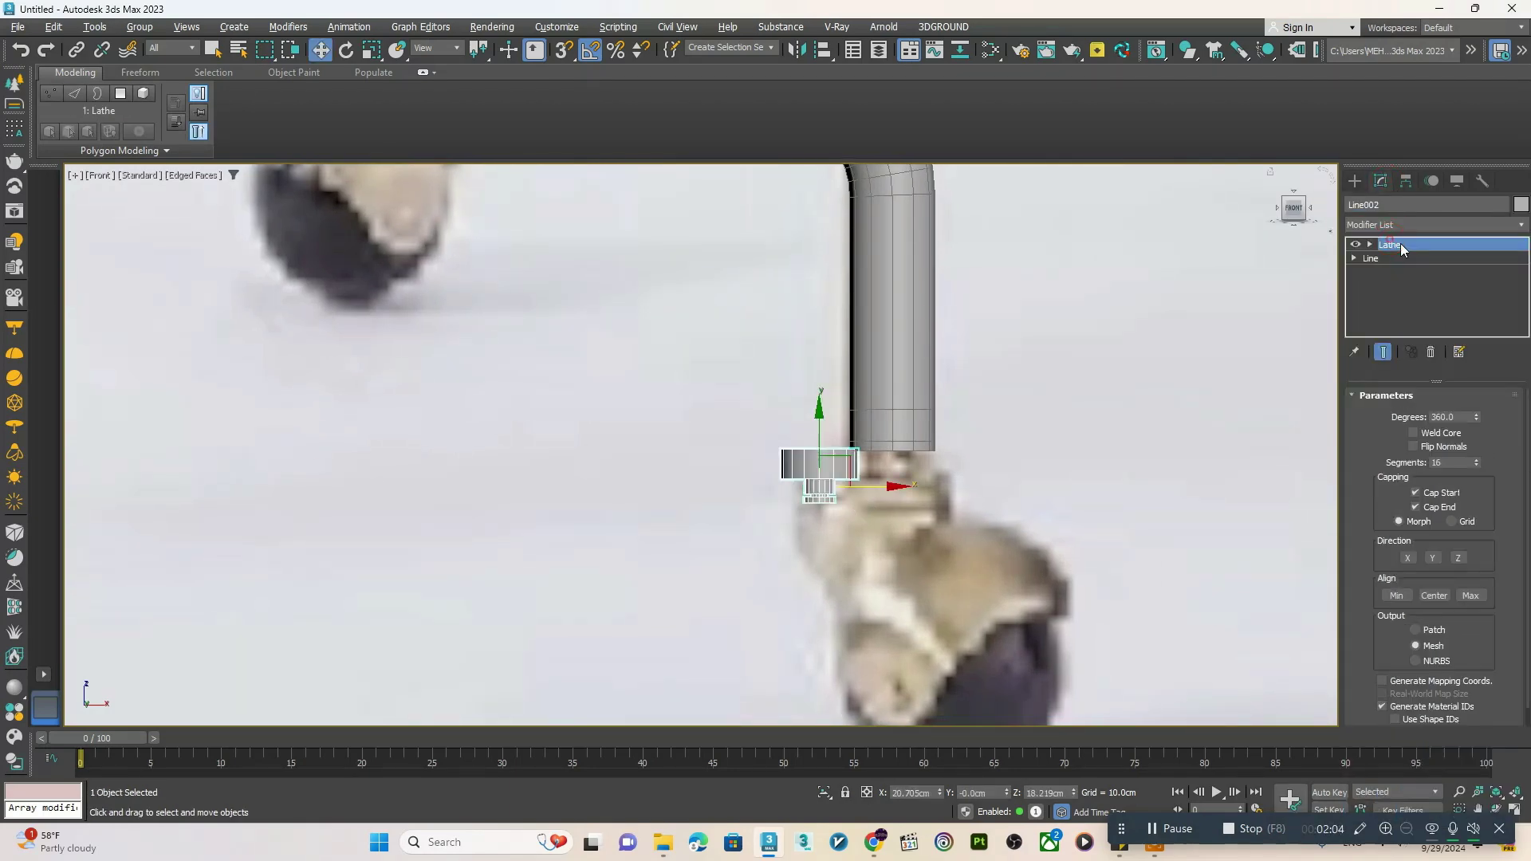
middle_click_drag(880, 447, 823, 442)
scroll(802, 480, "up", 4)
left_click_drag(802, 480, 948, 473)
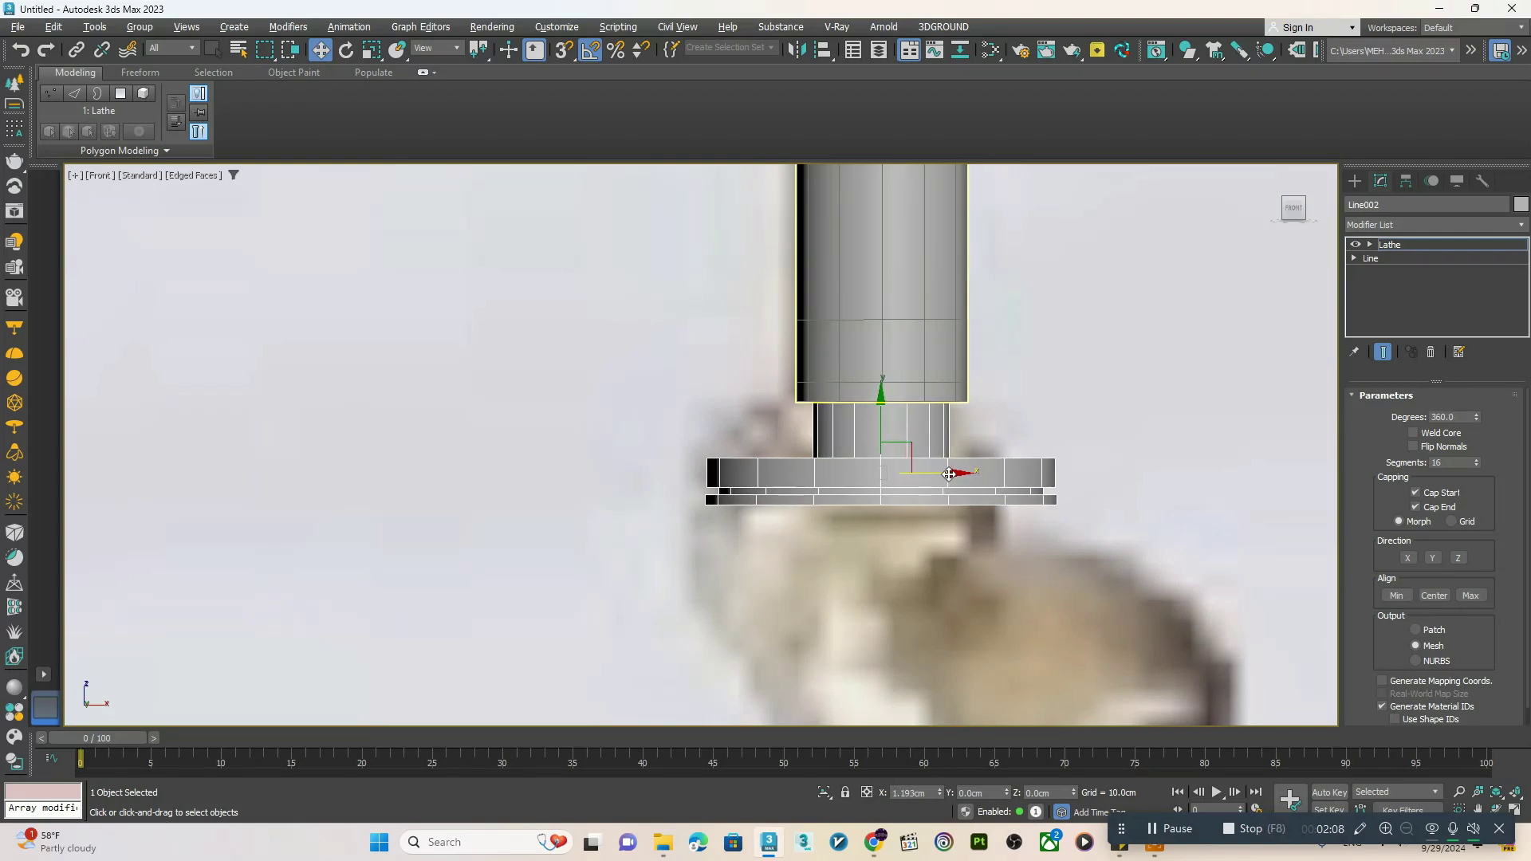
- Convert the lathed collar to Editable Poly
scroll(949, 474, "down", 4)
right_click(896, 422)
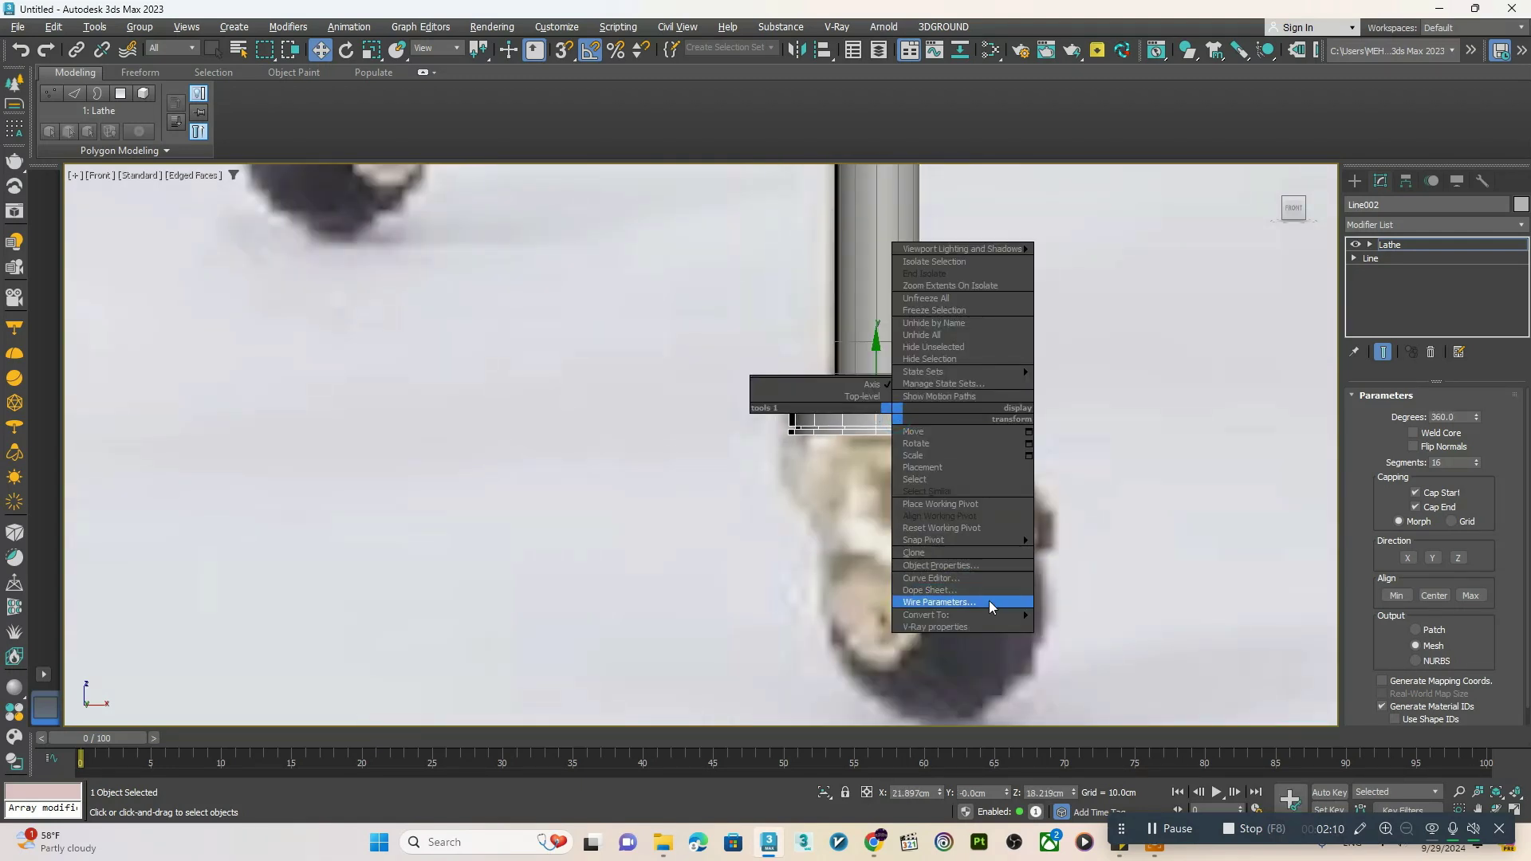
left_click(1099, 630)
- Add supporting edge loops with Swift Loop along the collar's neck, disc, groove and lower rim in the front view
scroll(876, 398, "up", 3)
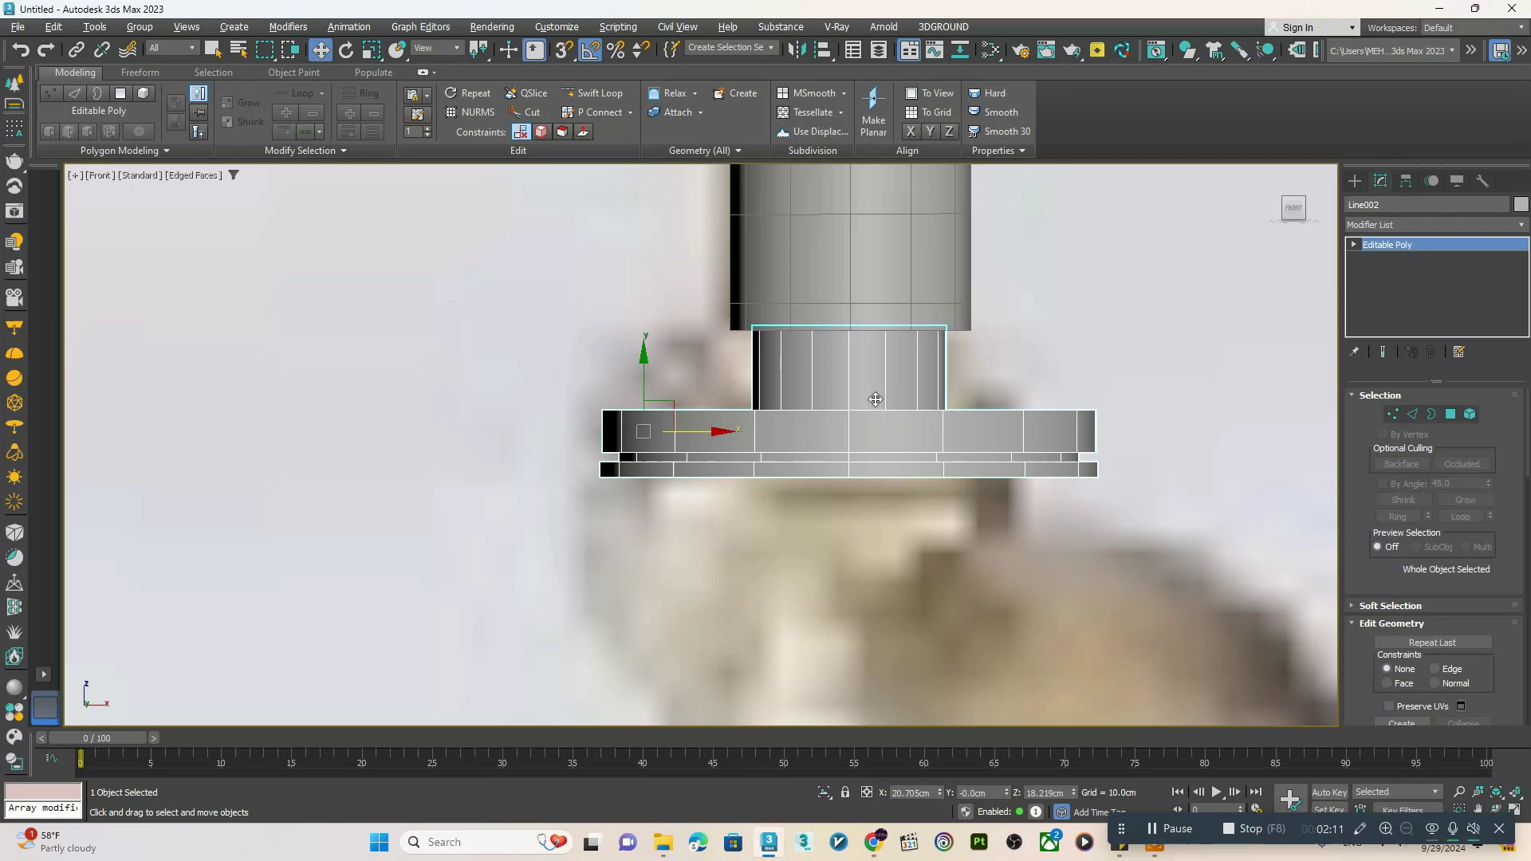
left_click(590, 93)
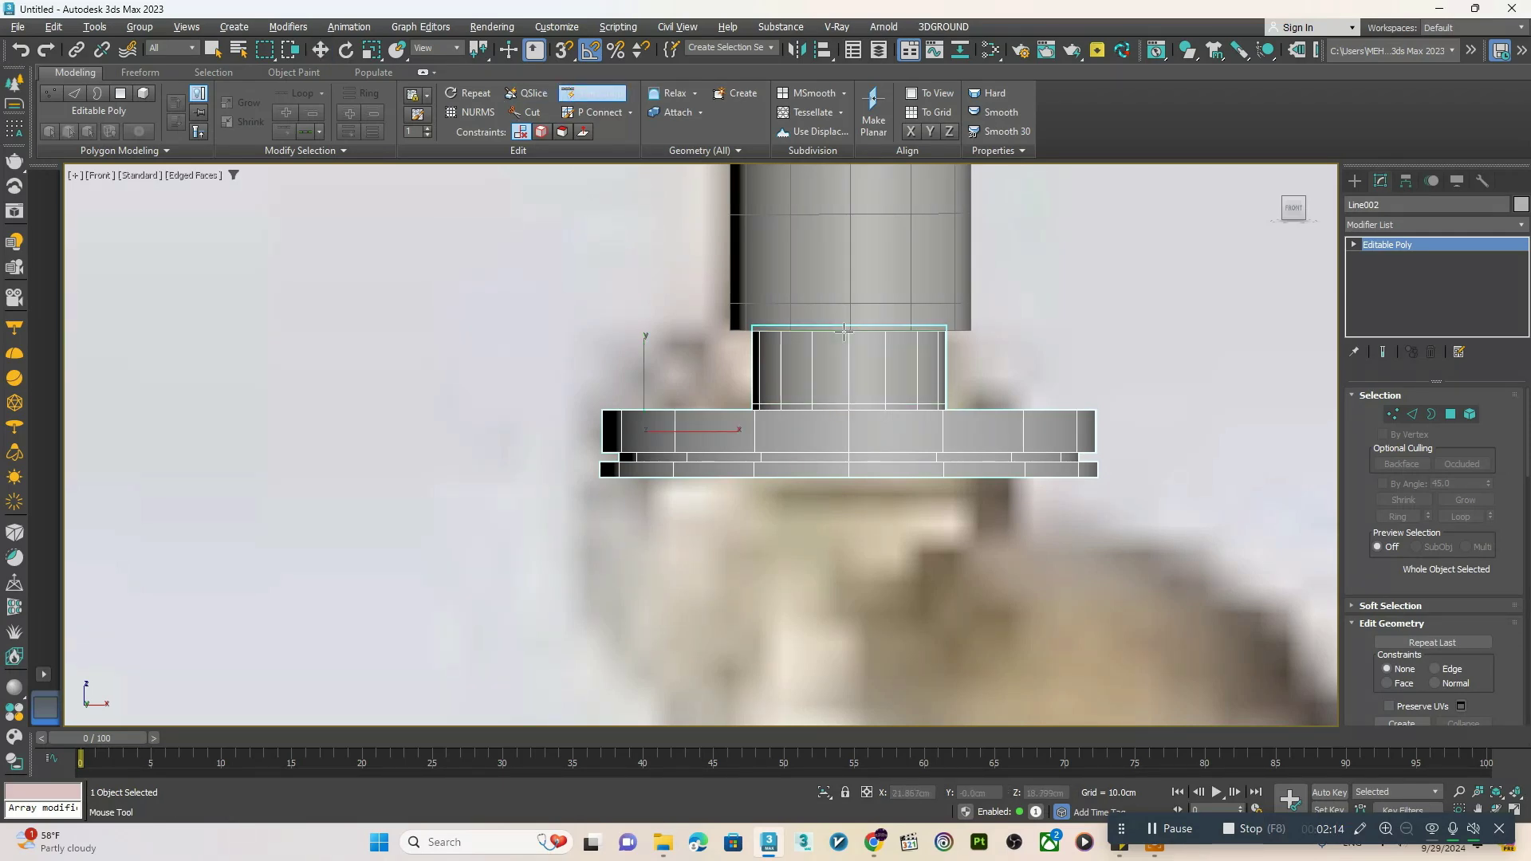
scroll(847, 445, "up", 4)
left_click(837, 466)
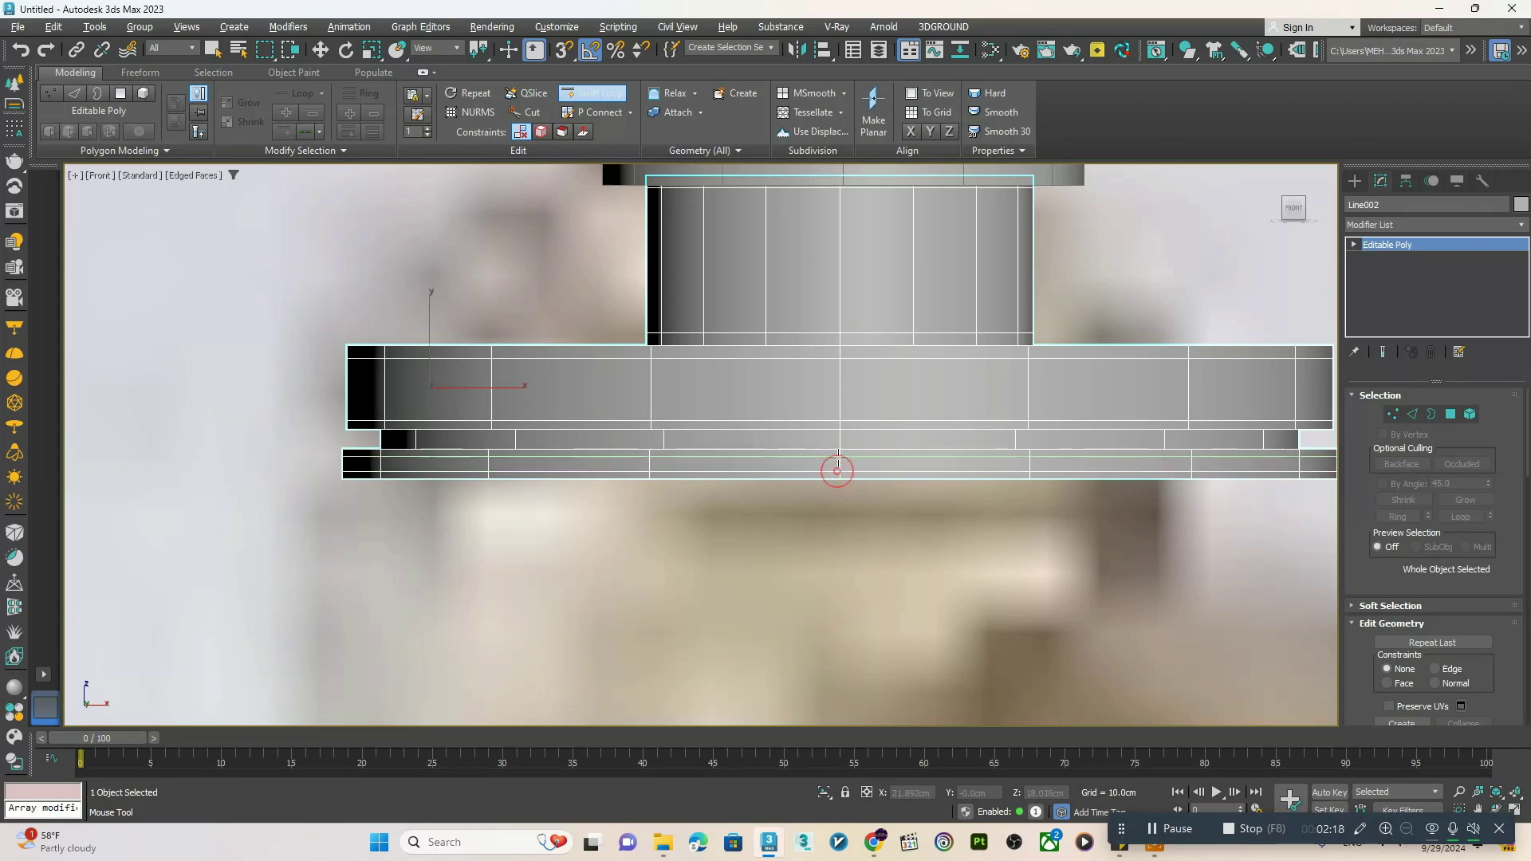
left_click(837, 457)
left_click(841, 441)
scroll(847, 281, "down", 2)
middle_click_drag(846, 281, 833, 437)
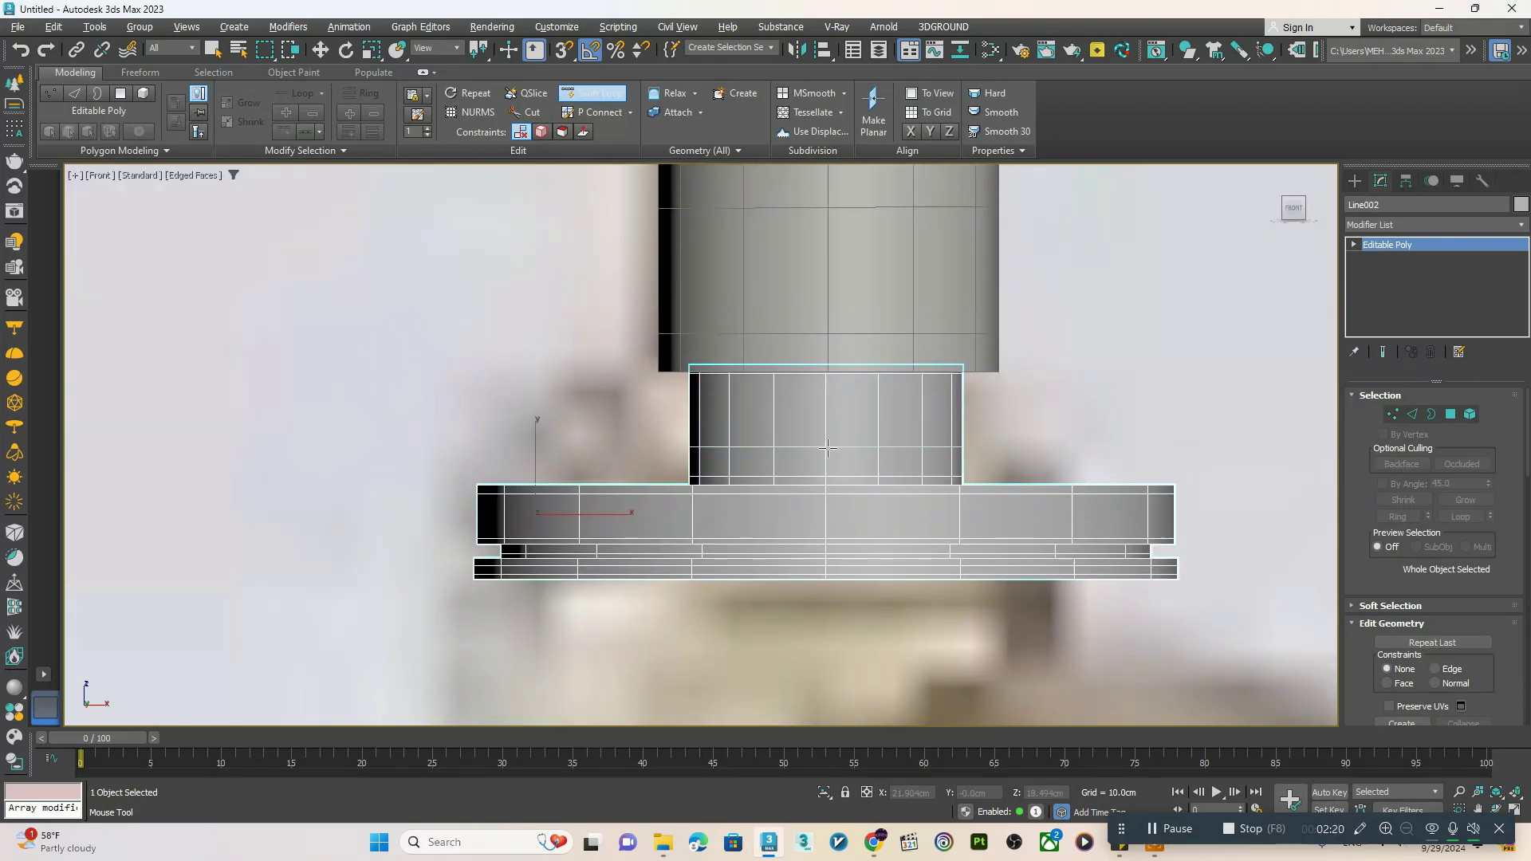
- Add further Swift Loop edges on the collar disc's top face near the rim and neck, and around its underside in perspective
key("alt+w")
middle_click(950, 512)
key("alt+w")
scroll(937, 578, "up", 3)
middle_click_drag(936, 582, 826, 330)
scroll(840, 279, "up", 4)
middle_click_drag(842, 267, 835, 315)
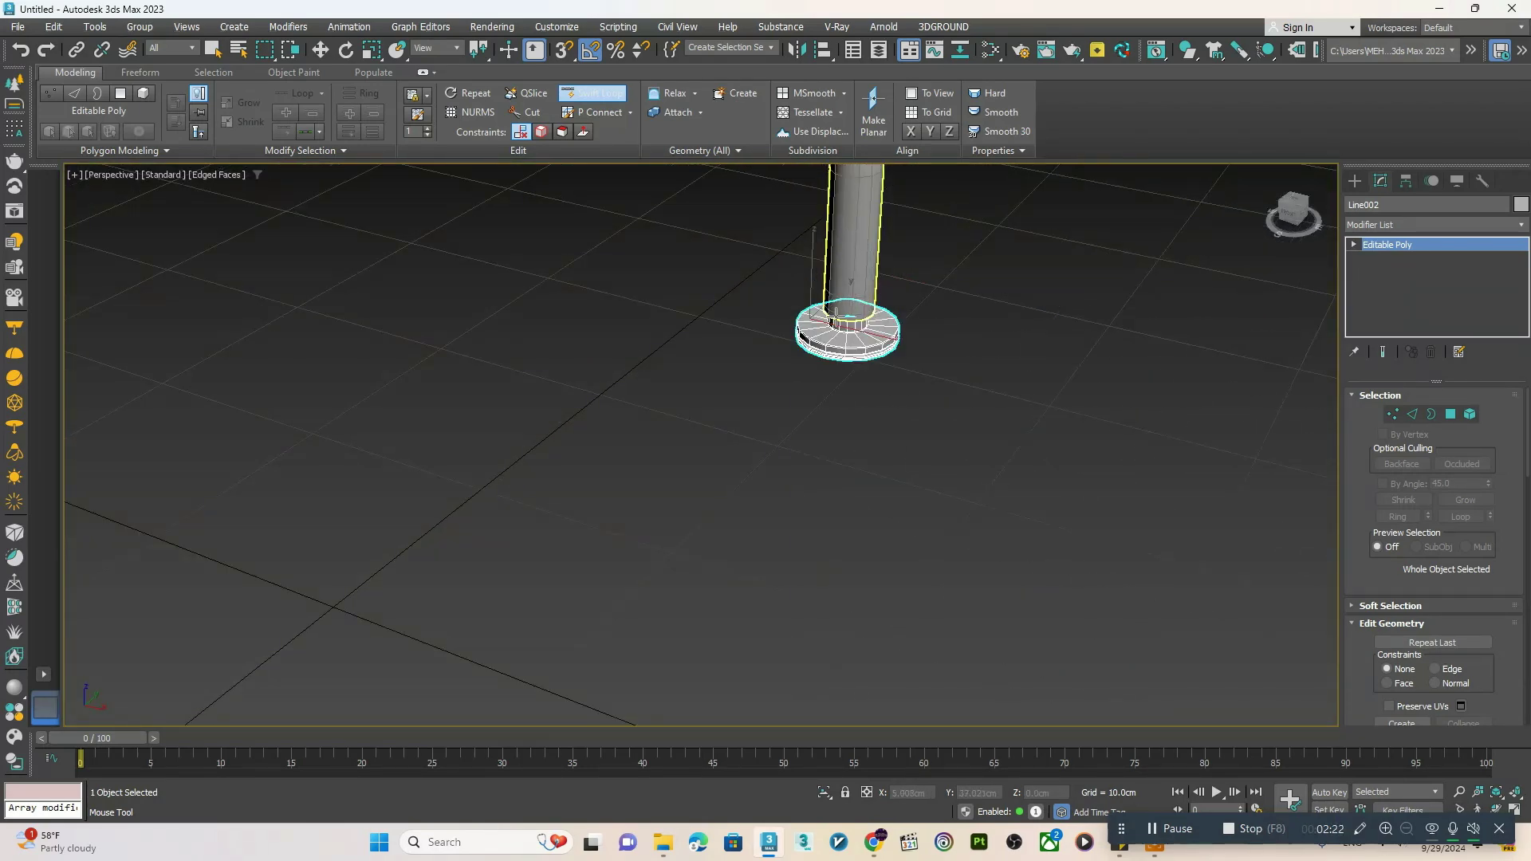
scroll(834, 313, "up", 6)
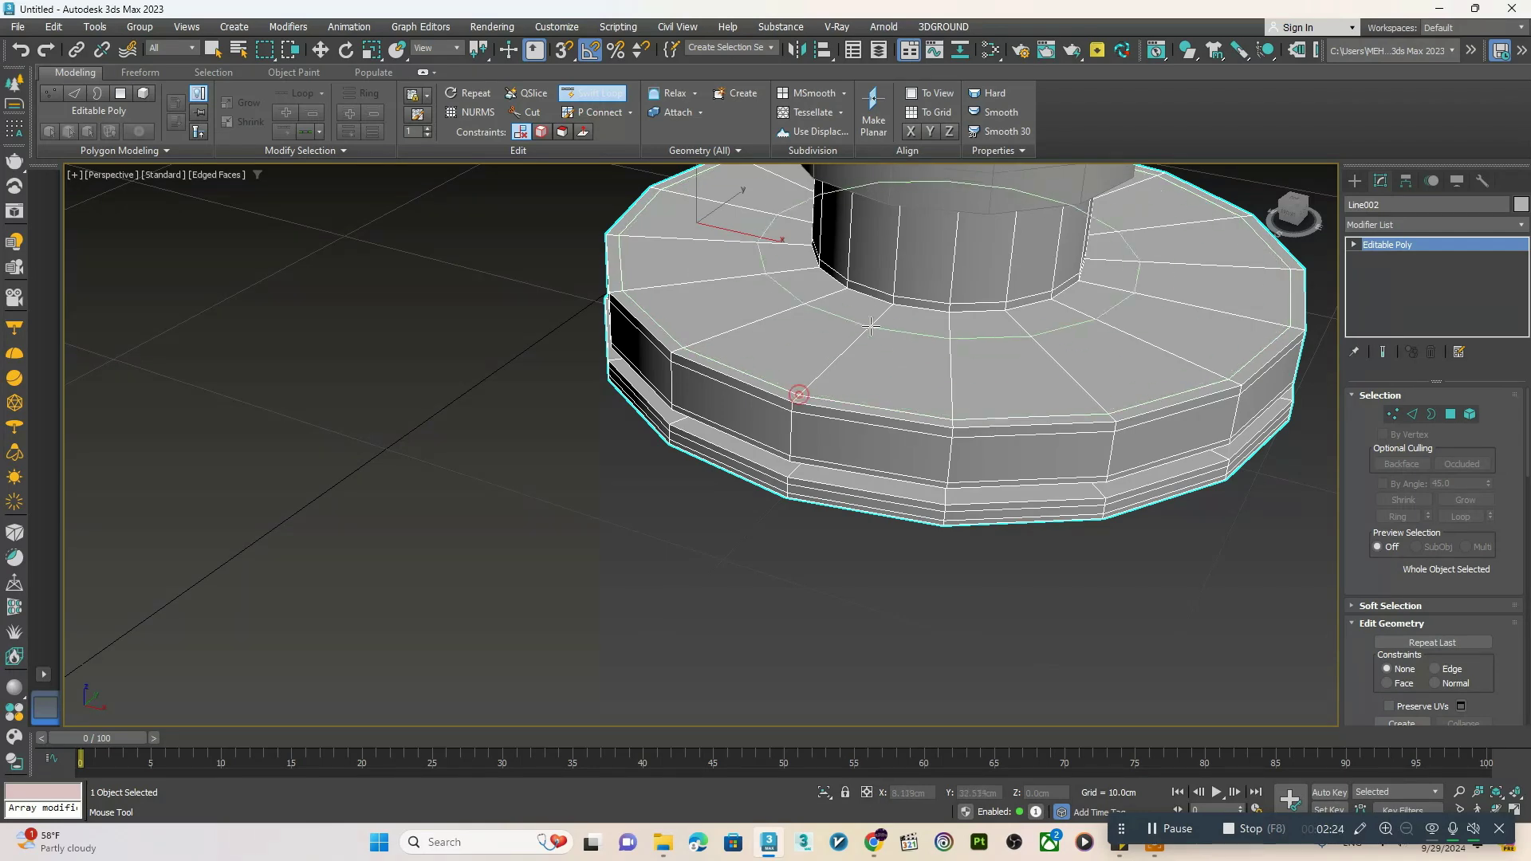
left_click(881, 309)
middle_click_drag(837, 422, 753, 333, "alt")
scroll(788, 339, "up", 4)
left_click(695, 268)
scroll(692, 267, "down", 2)
scroll(737, 275, "down", 3)
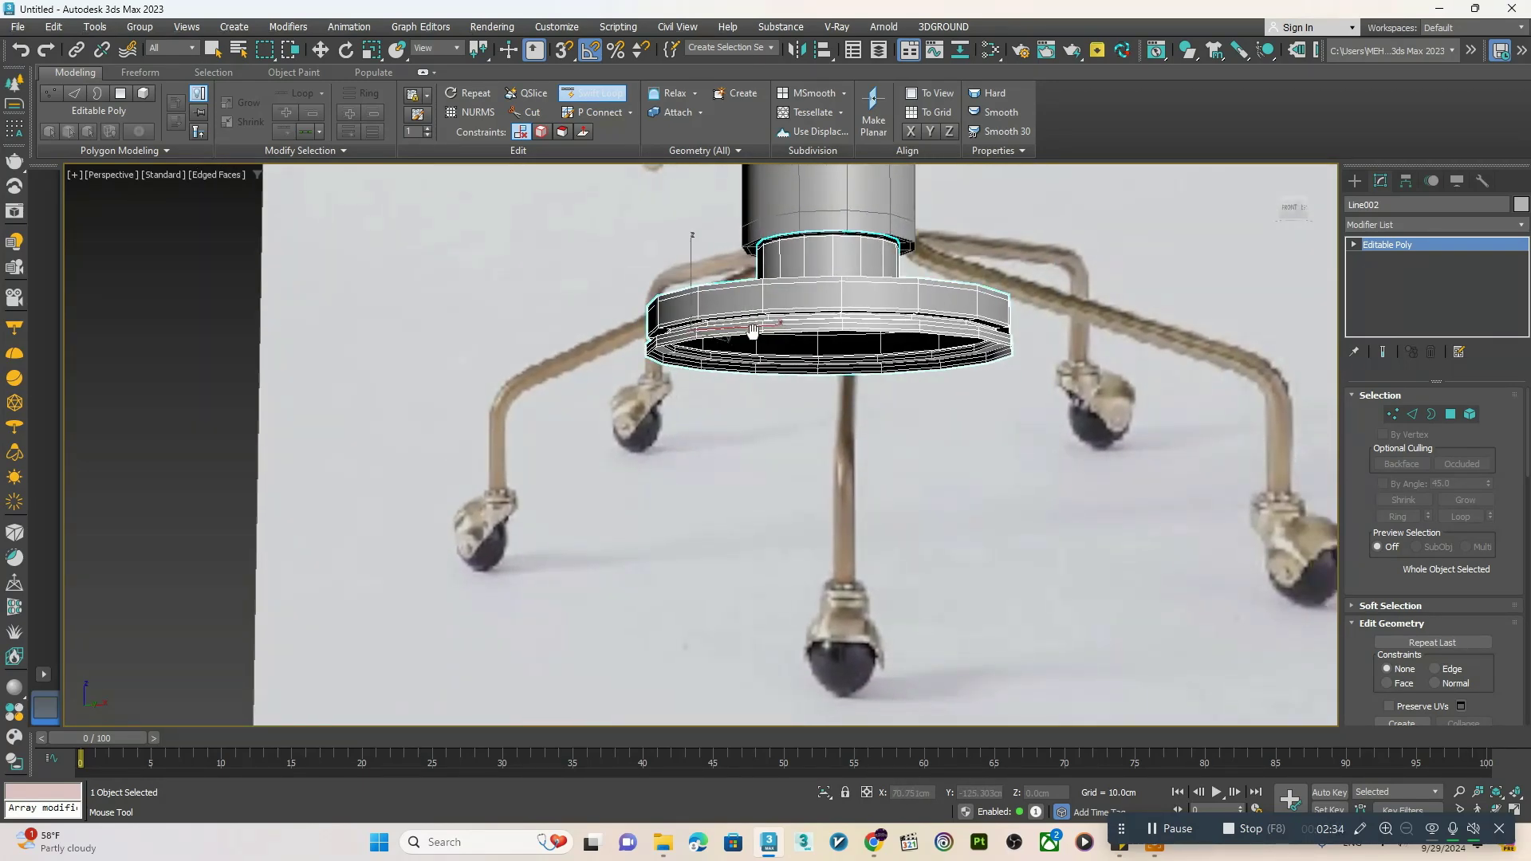
- Extend the collar's open bottom border inward with a scaled-down copy of its edges and cap the remaining hole
scroll(753, 331, "down", 4)
middle_click_drag(755, 311, 770, 338, "alt")
scroll(770, 339, "up", 5)
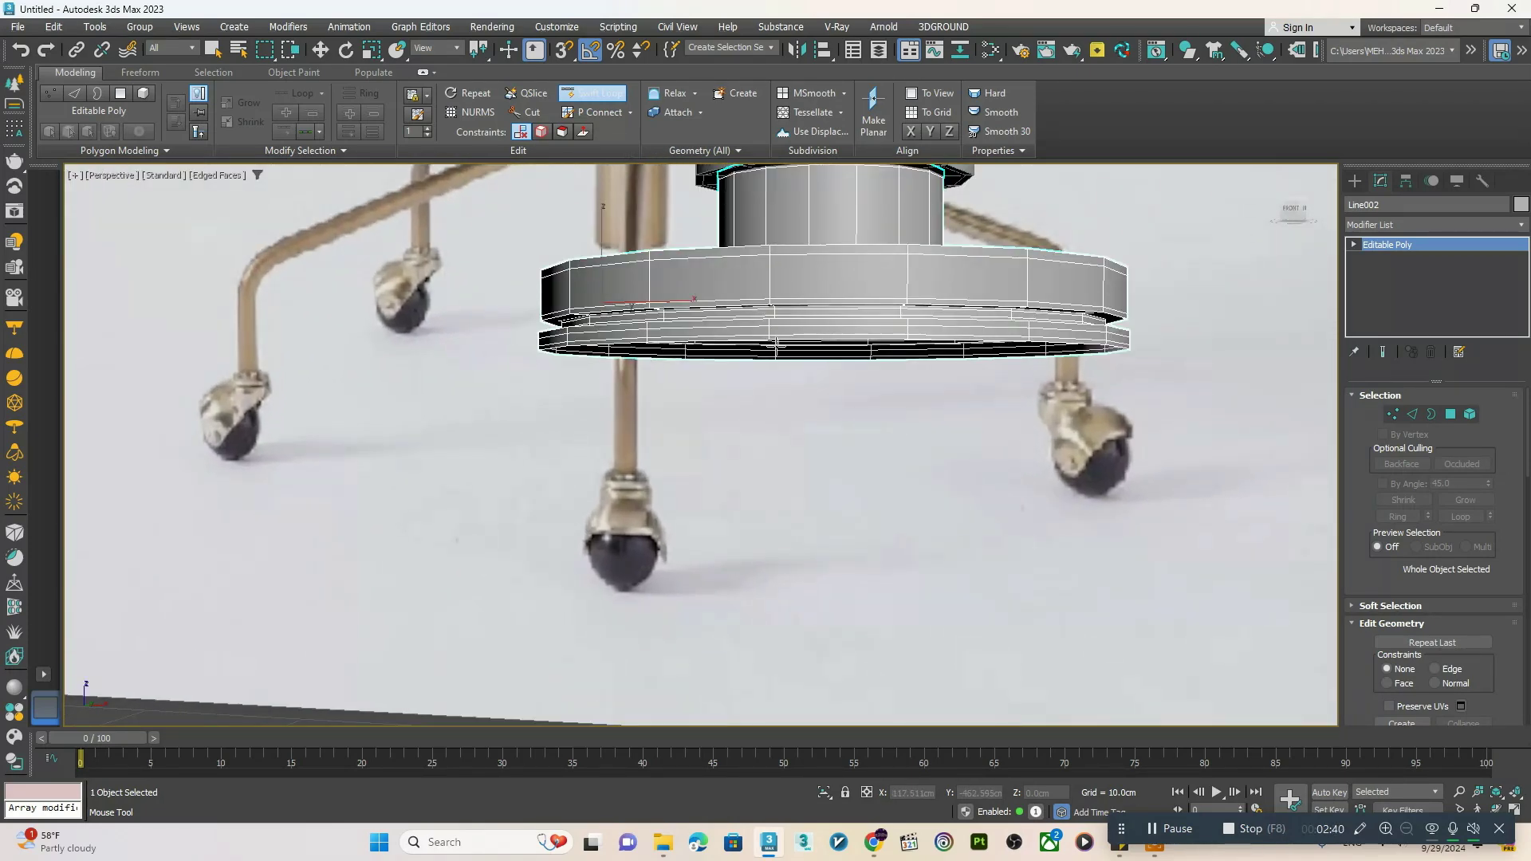
key("w")
scroll(781, 346, "down", 2)
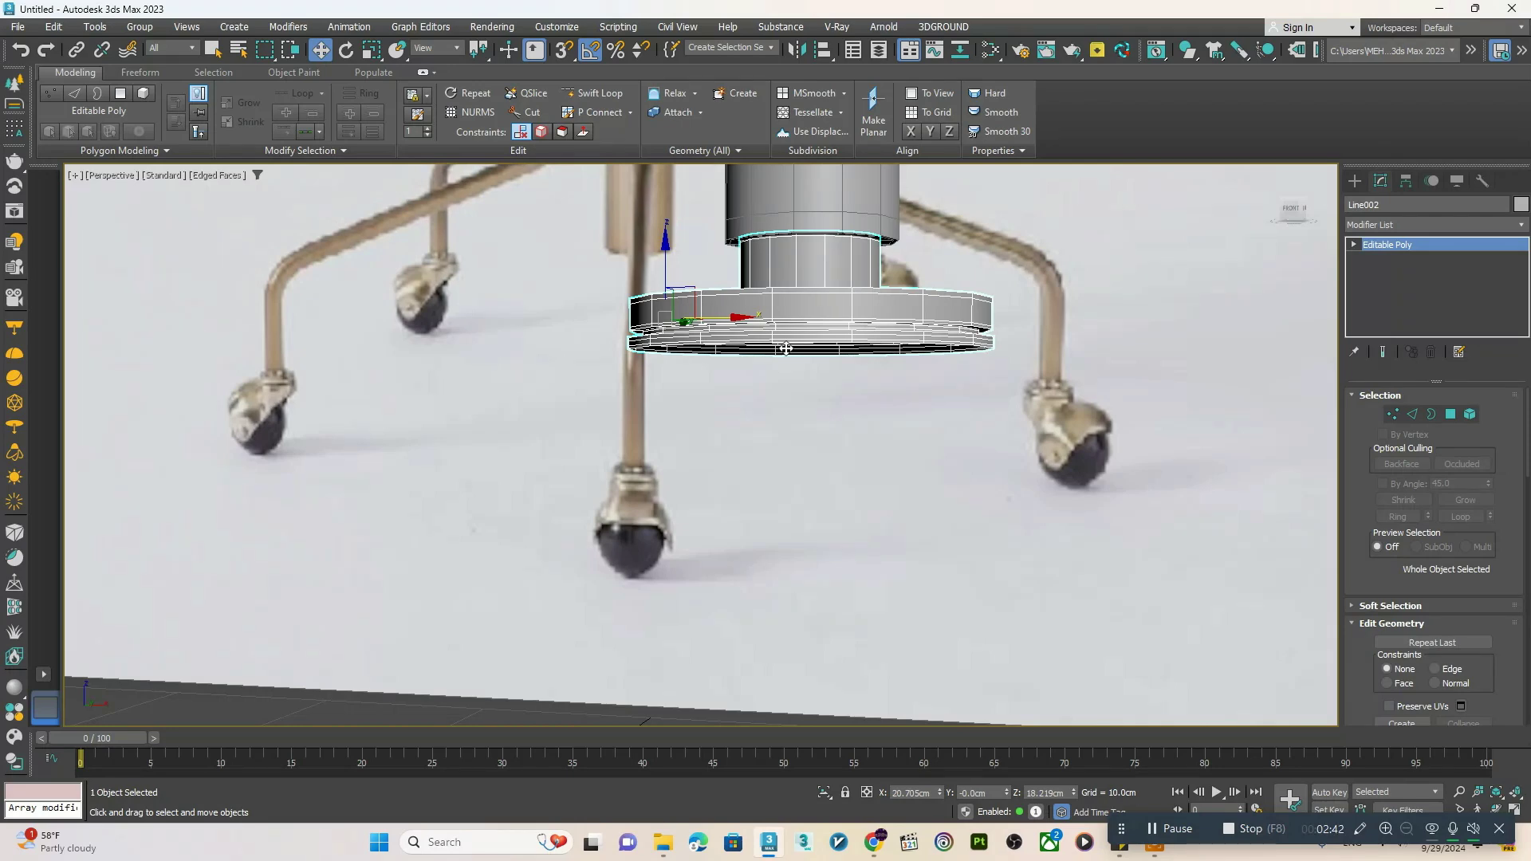
middle_click_drag(786, 349, 761, 315, "alt")
scroll(760, 314, "up", 3)
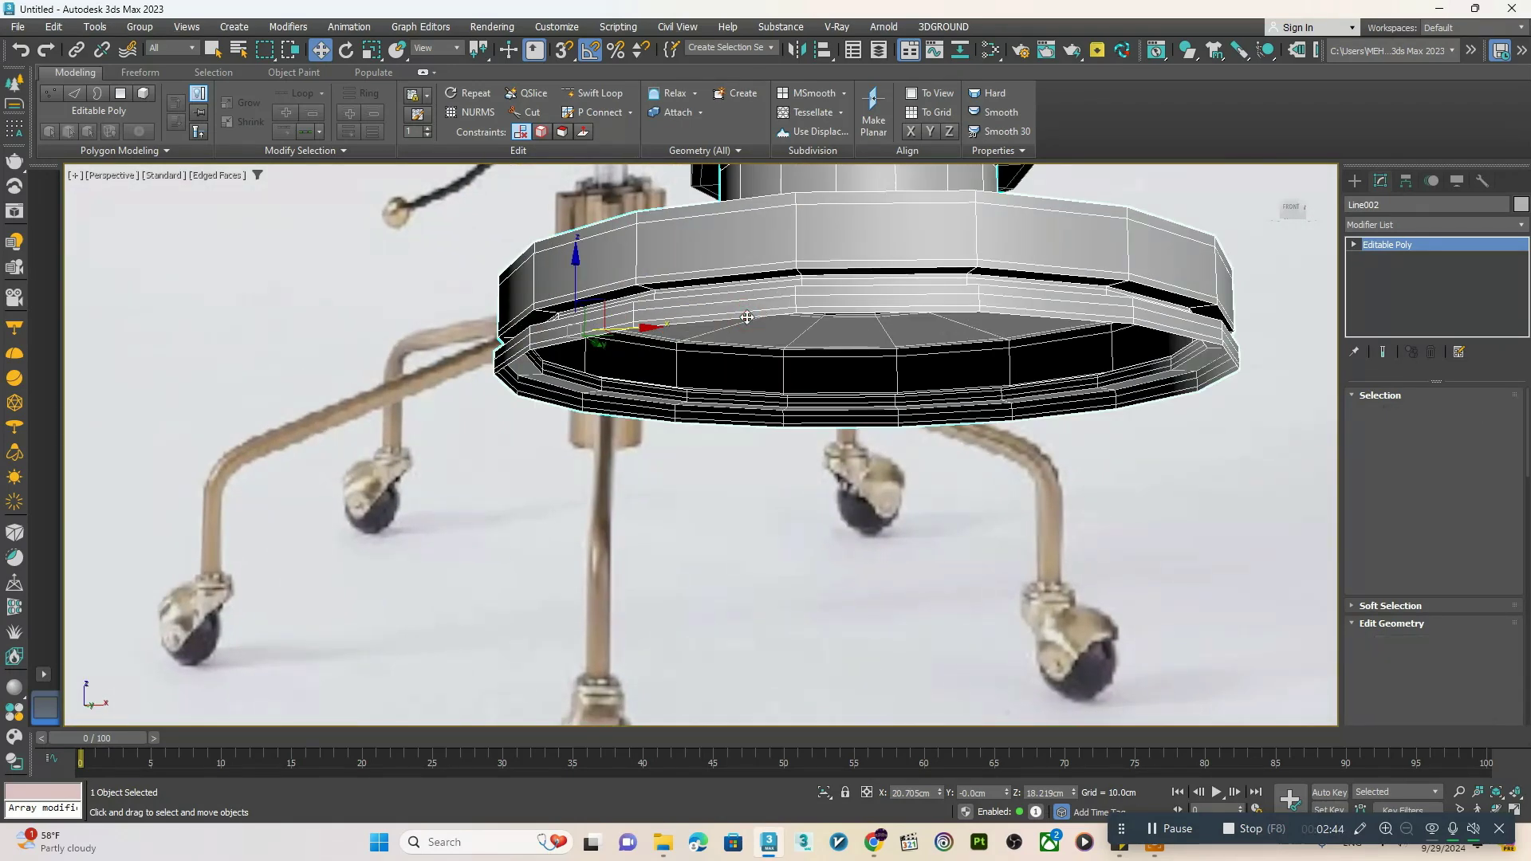
key("3")
key("r")
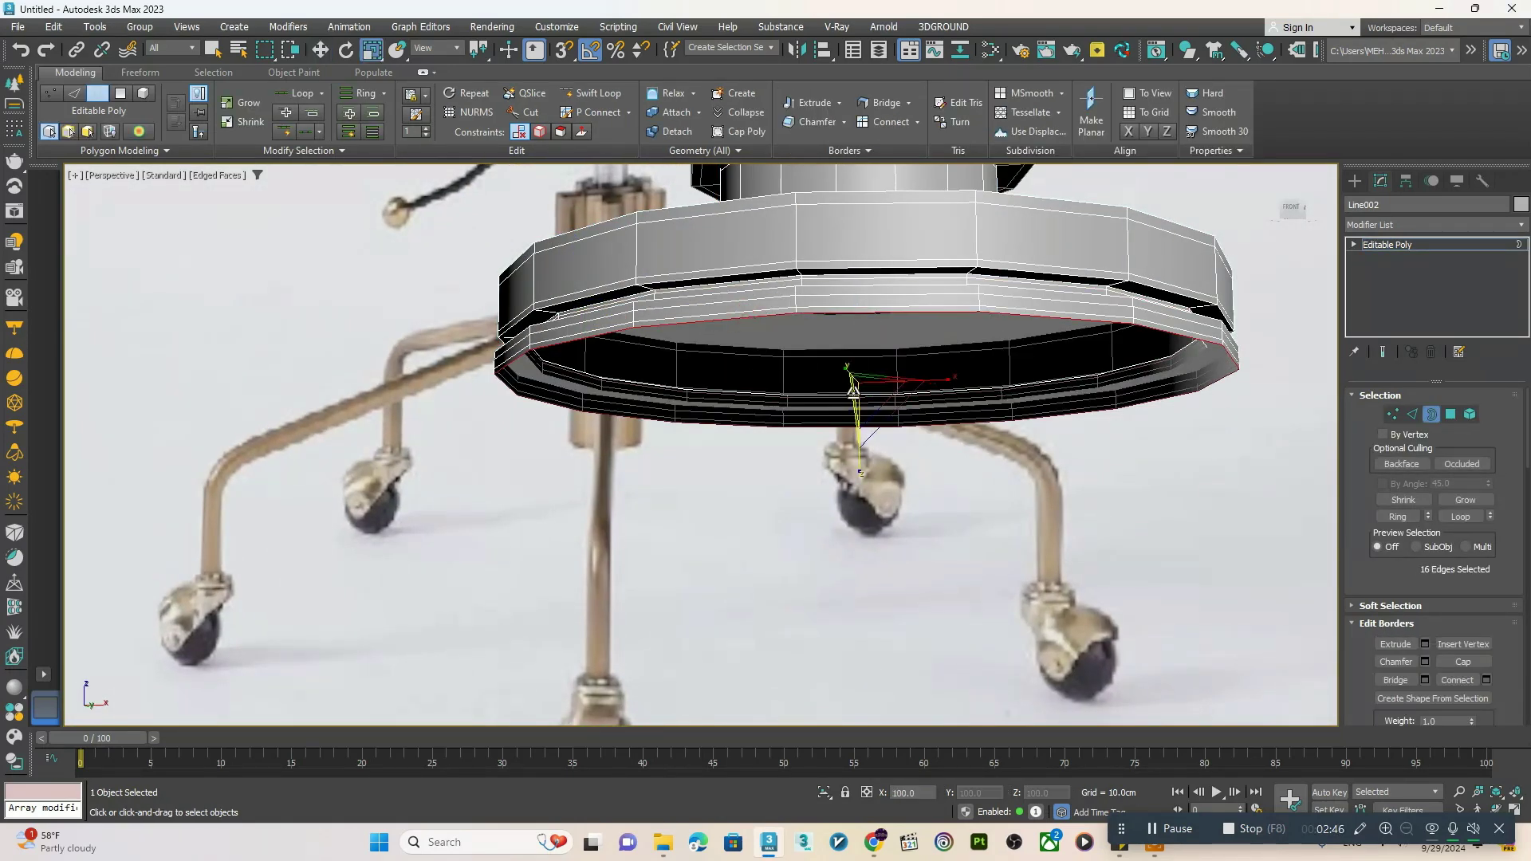
middle_click_drag(842, 387, 851, 374, "alt")
right_click(869, 389)
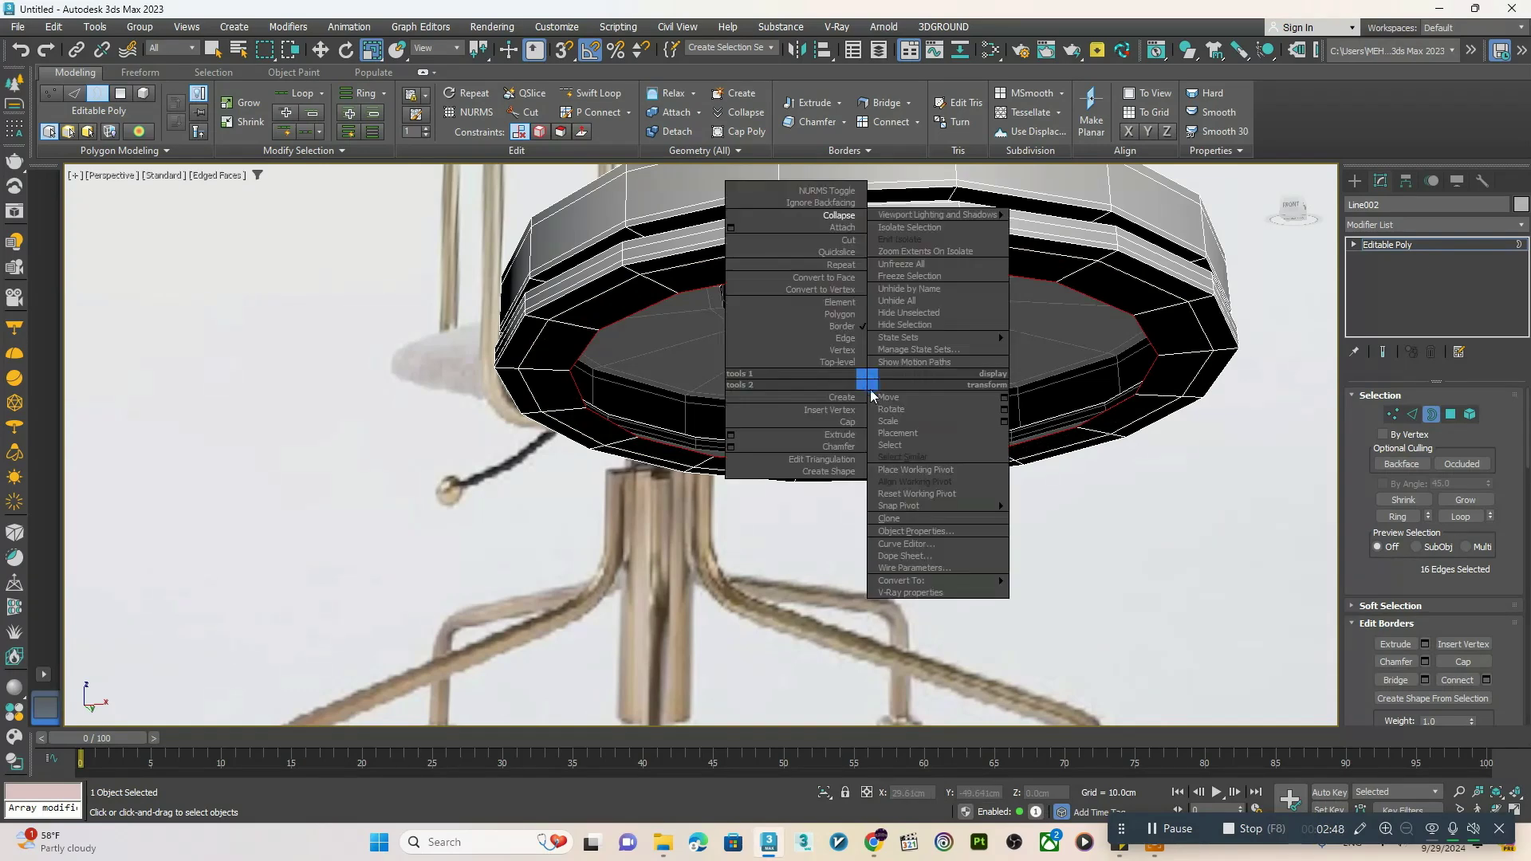
left_click(844, 418)
- Collapse the collar's bottom cap polygon to a centre point and return to object level
key("4")
right_click(808, 335)
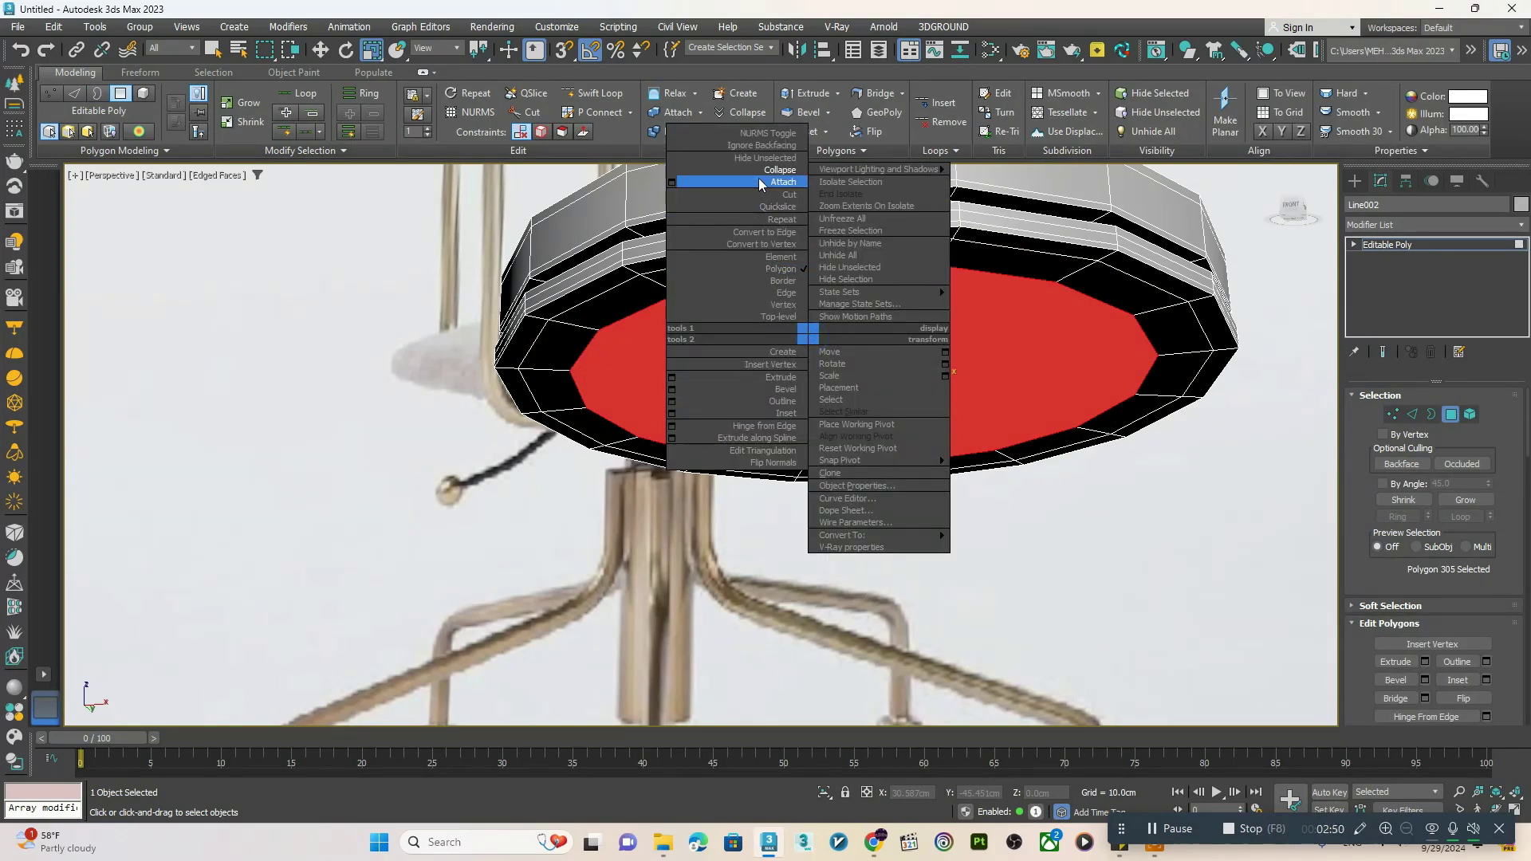
left_click(761, 184)
scroll(758, 185, "down", 2)
middle_click_drag(758, 191, 1200, 284)
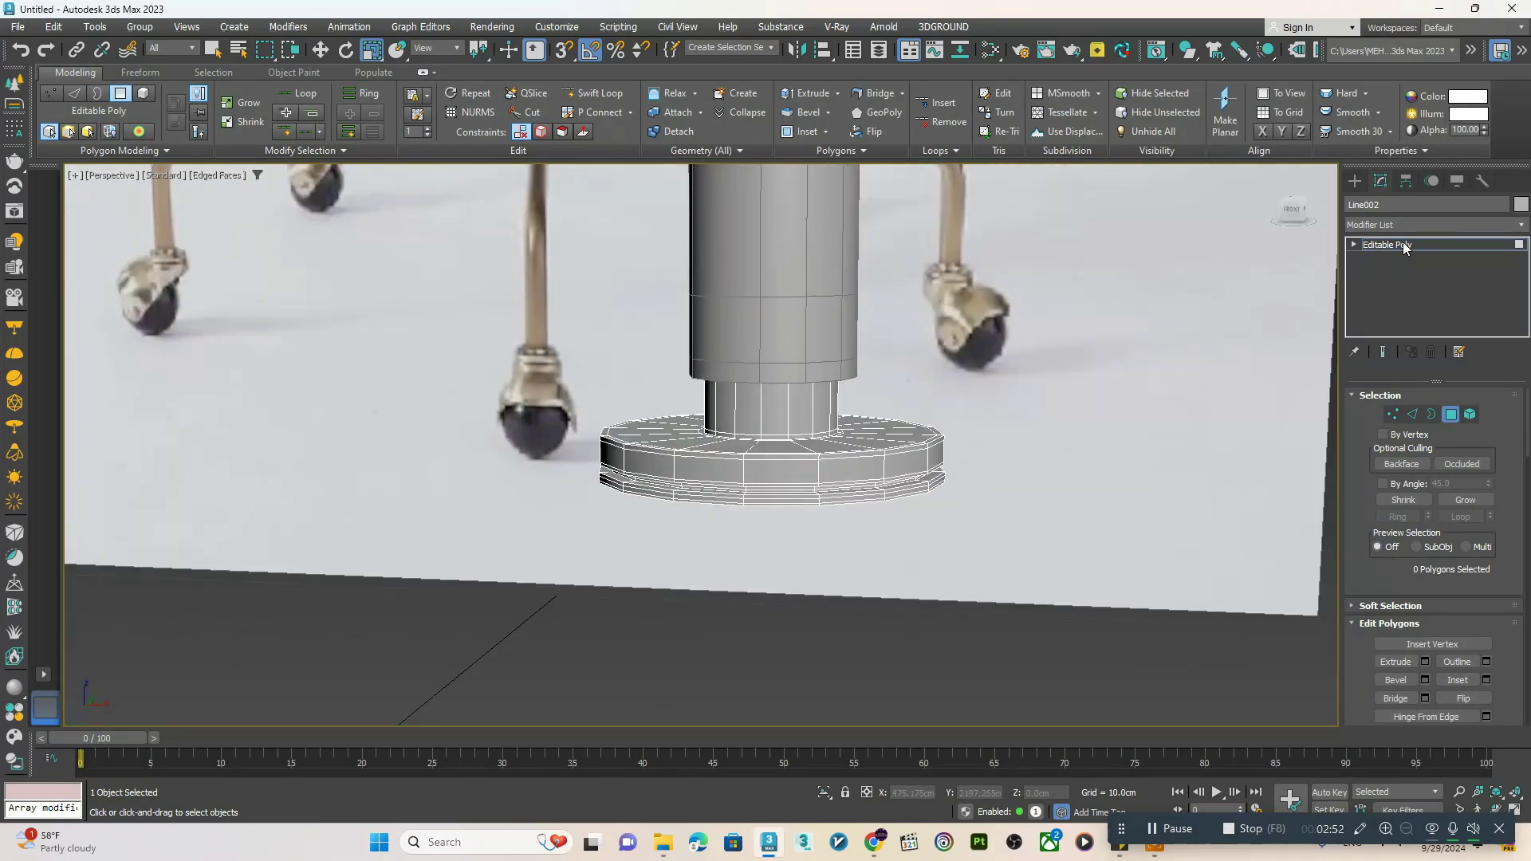
left_click(1405, 248)
- Create a 32-segment sphere with a radius of about 1.86 cm directly below the collar in the front view
key("alt+w")
middle_click(884, 363)
key("alt+w")
scroll(806, 399, "down", 3)
key("w")
scroll(818, 452, "down", 4)
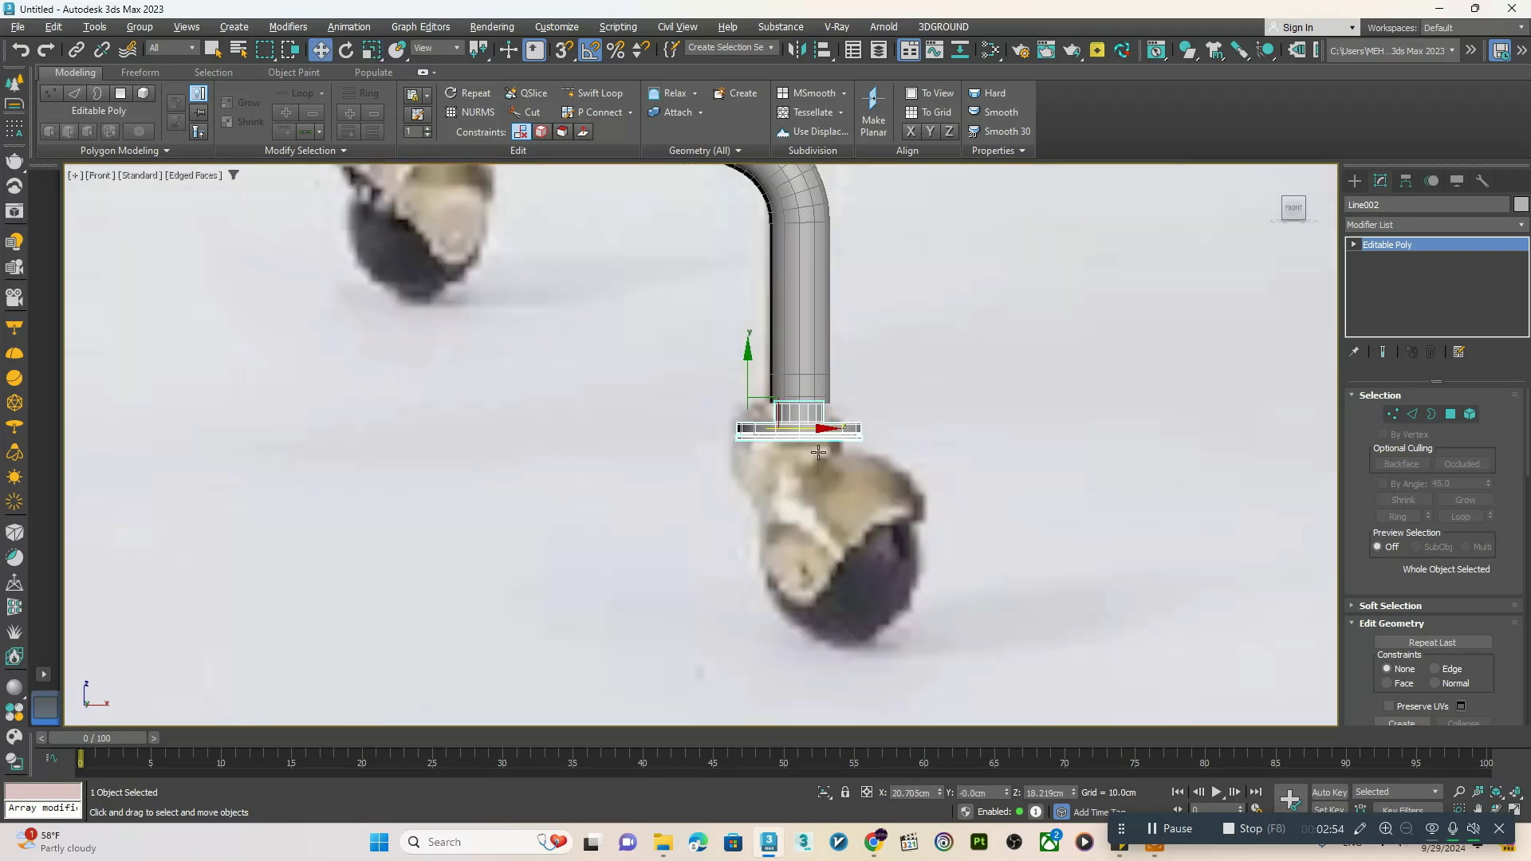
scroll(1099, 387, "down", 2)
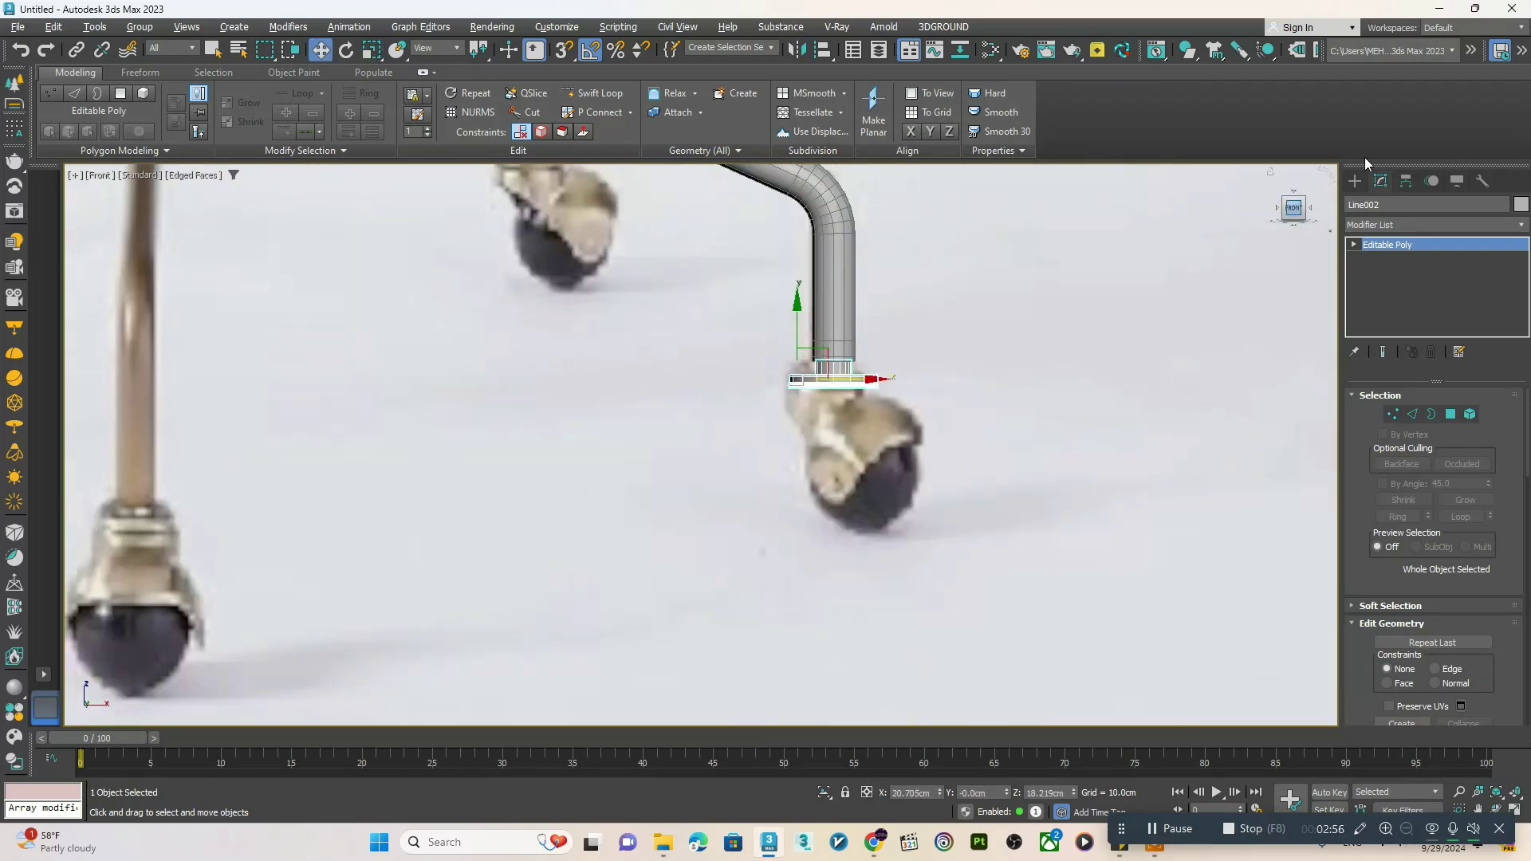
left_click(1354, 181)
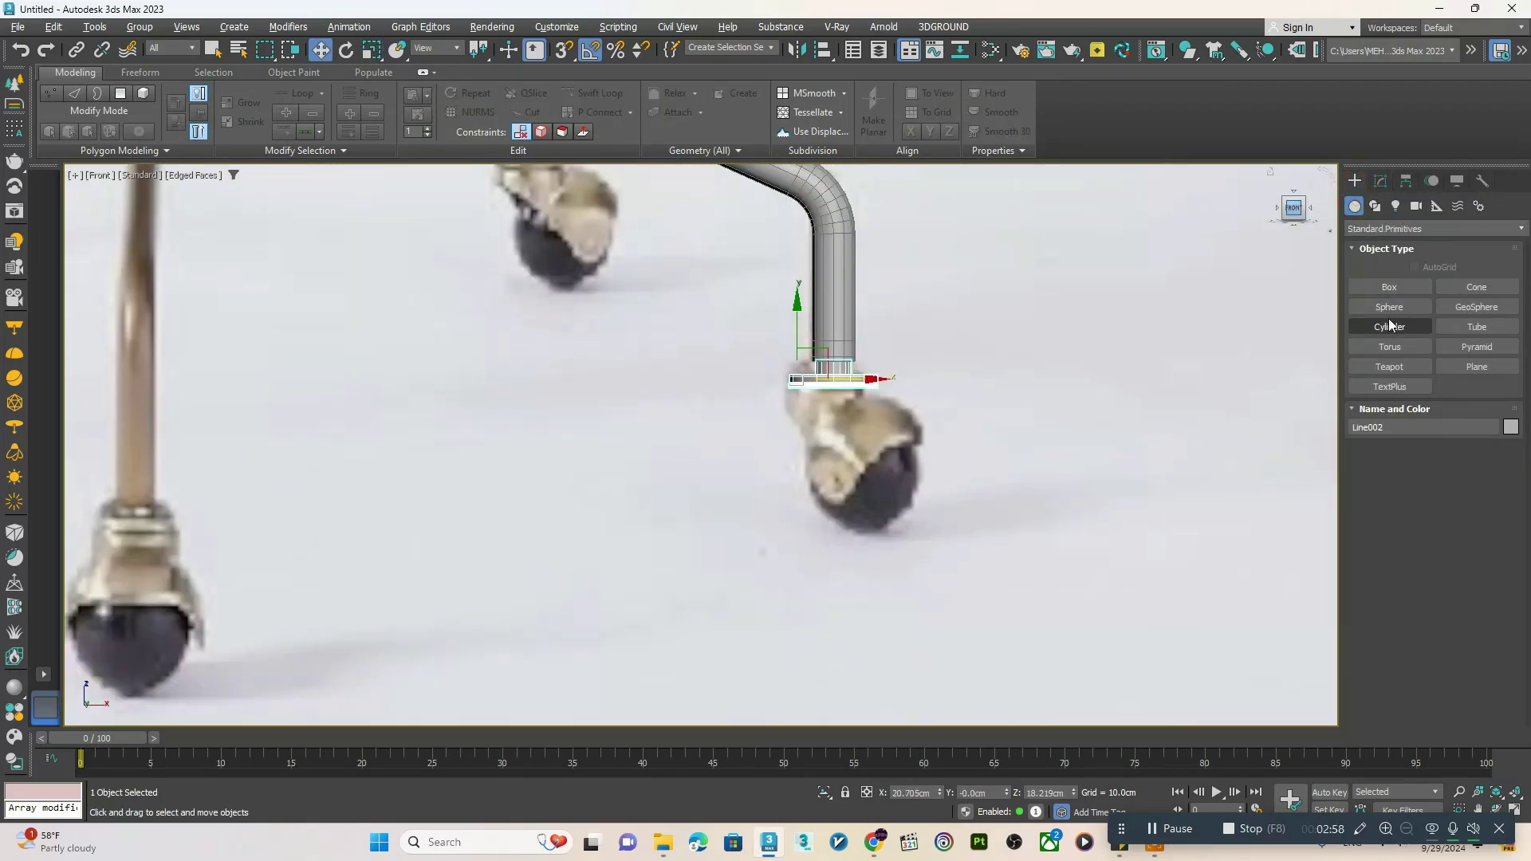
left_click(1389, 306)
scroll(848, 457, "up", 4)
scroll(847, 457, "down", 2)
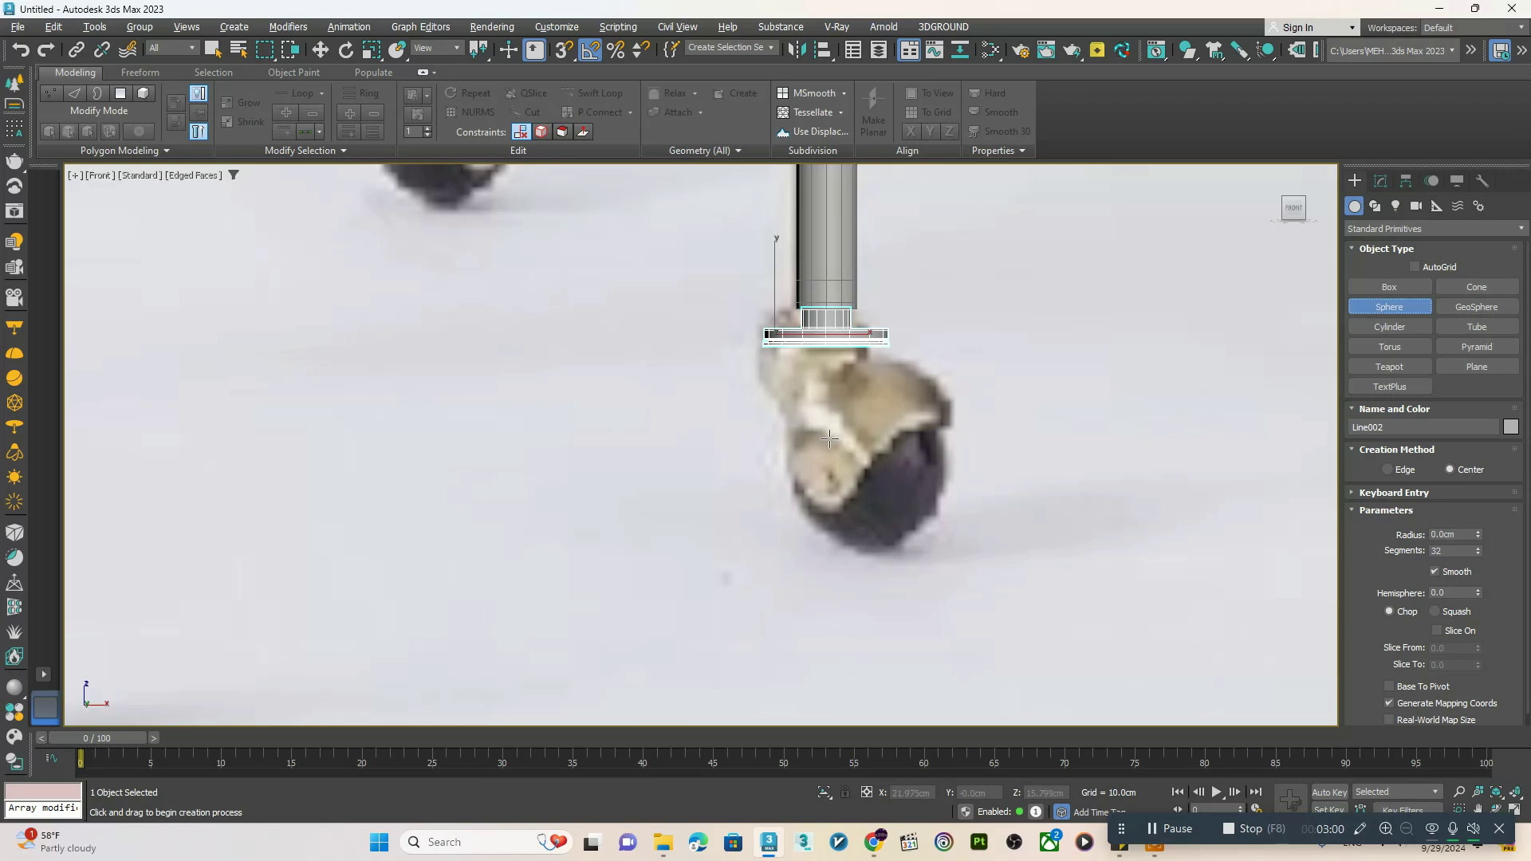
left_click_drag(824, 422, 847, 500)
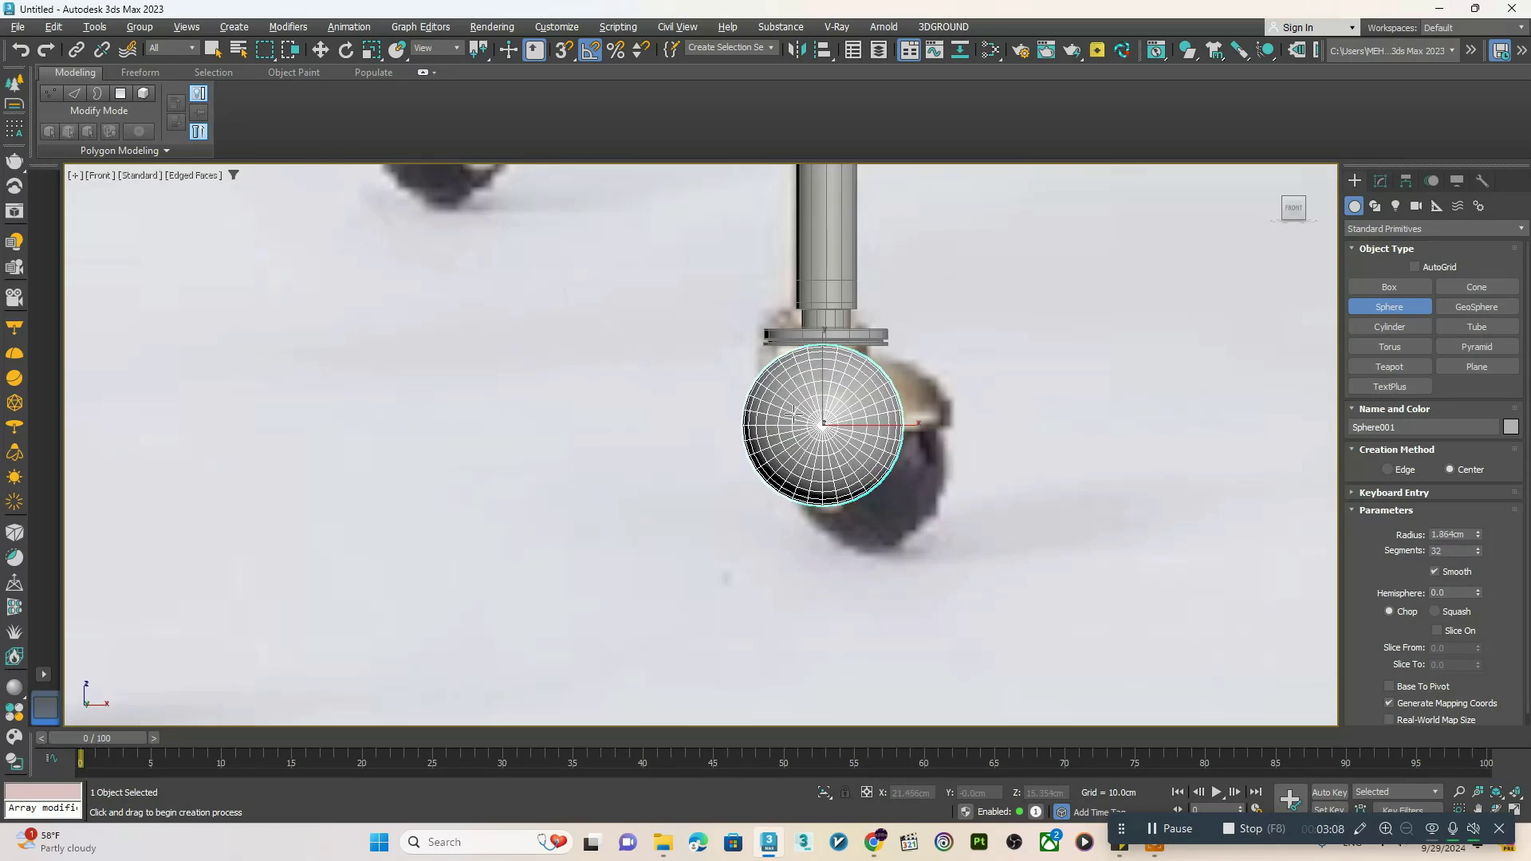
- Select the outer ring of 16 polygons on the collar's underside and move it down about 0.5 cm along Z
scroll(797, 337, "up", 2)
key("w")
key("1")
left_click(809, 342)
scroll(807, 343, "up", 2)
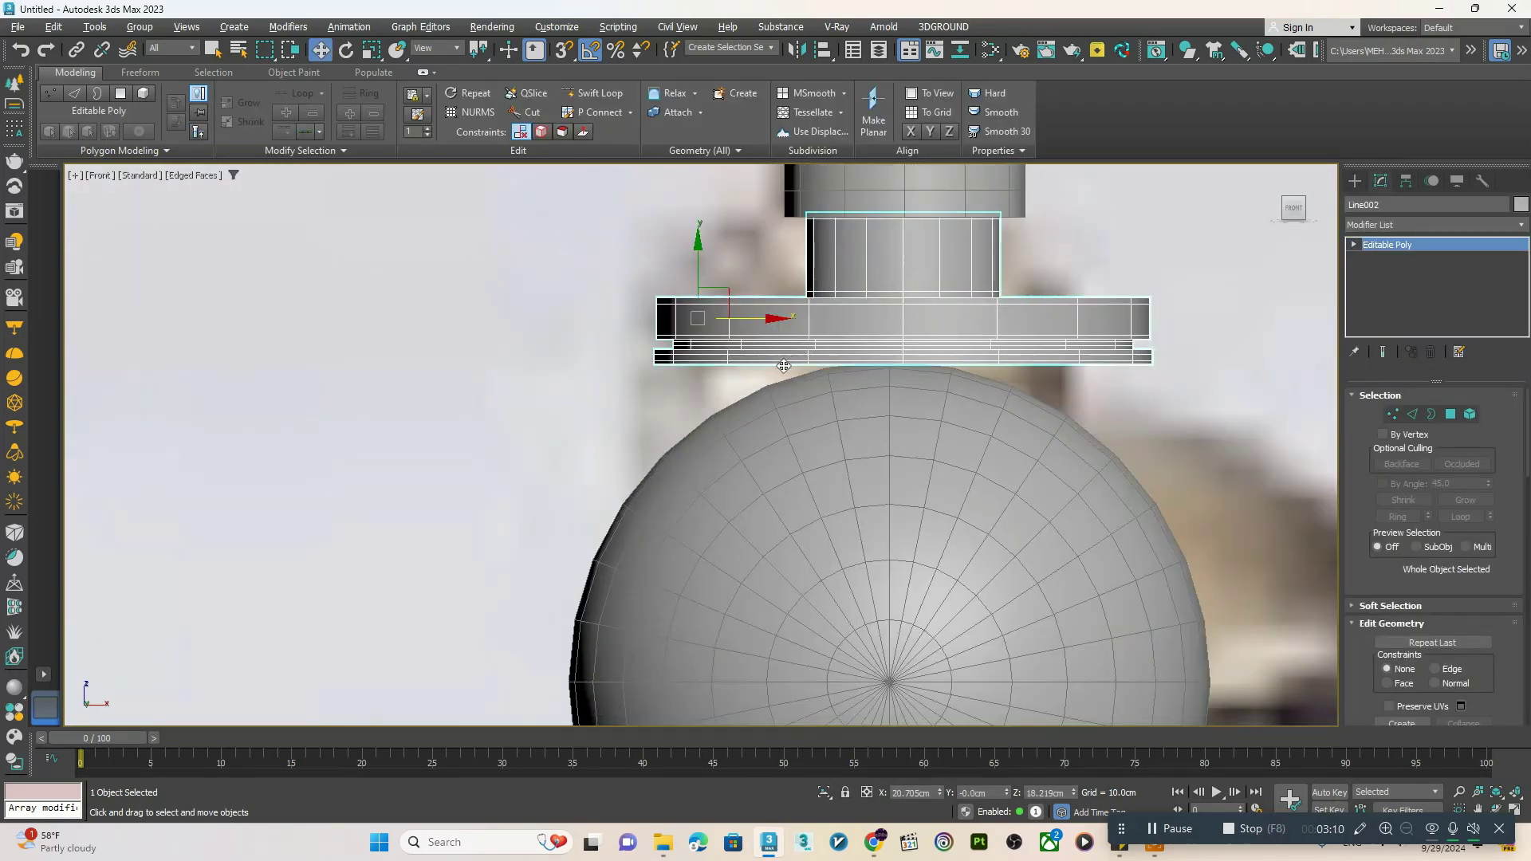
key("3")
key("alt+w")
key("alt+w")
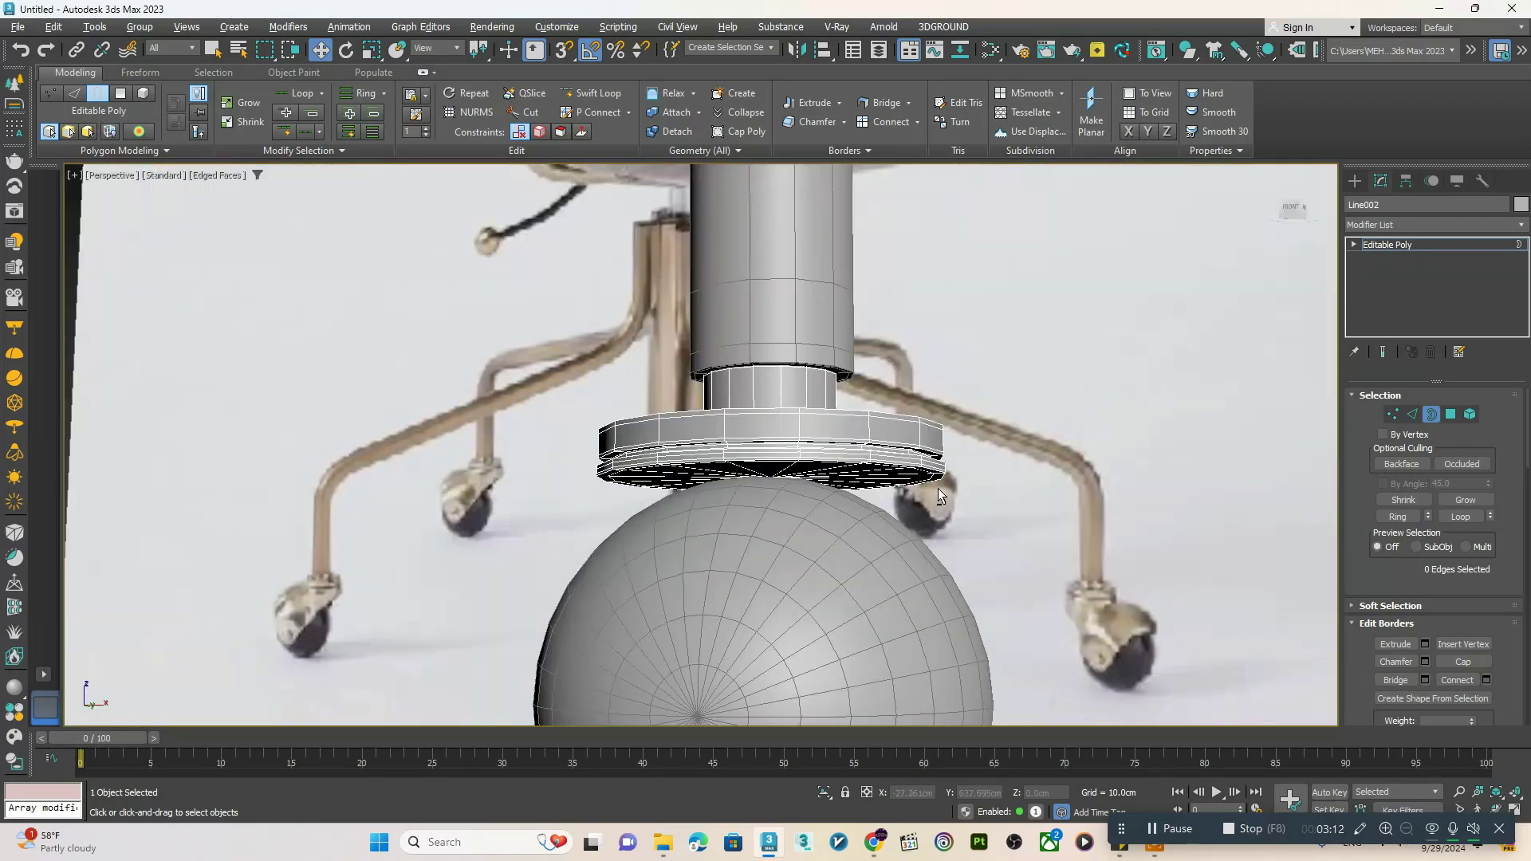
middle_click_drag(937, 488, 777, 379, "alt")
scroll(777, 380, "up", 3)
key("4")
left_click(610, 367)
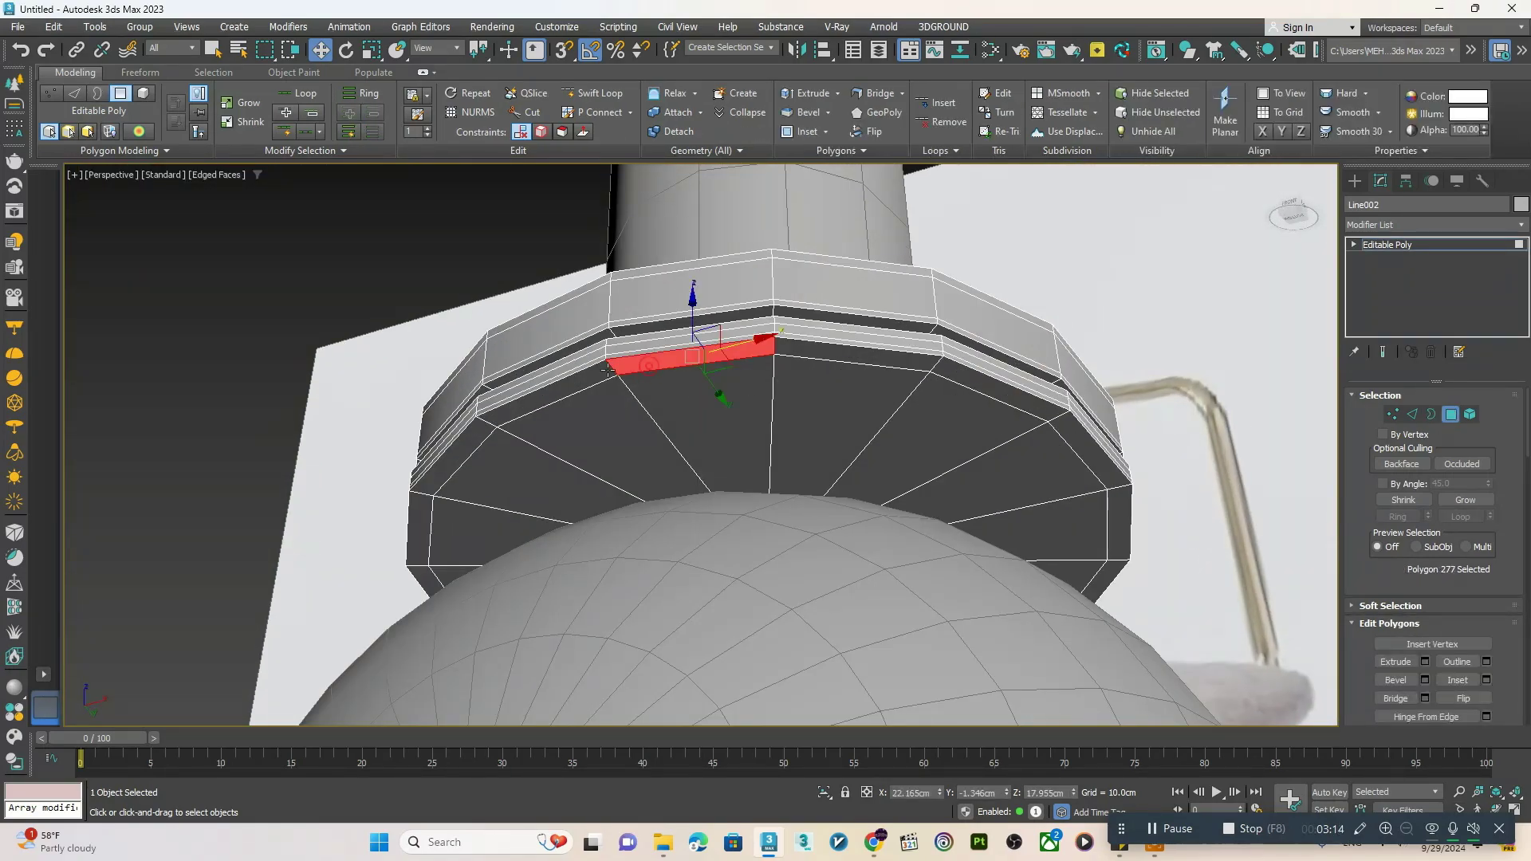
left_click(573, 384, "shift")
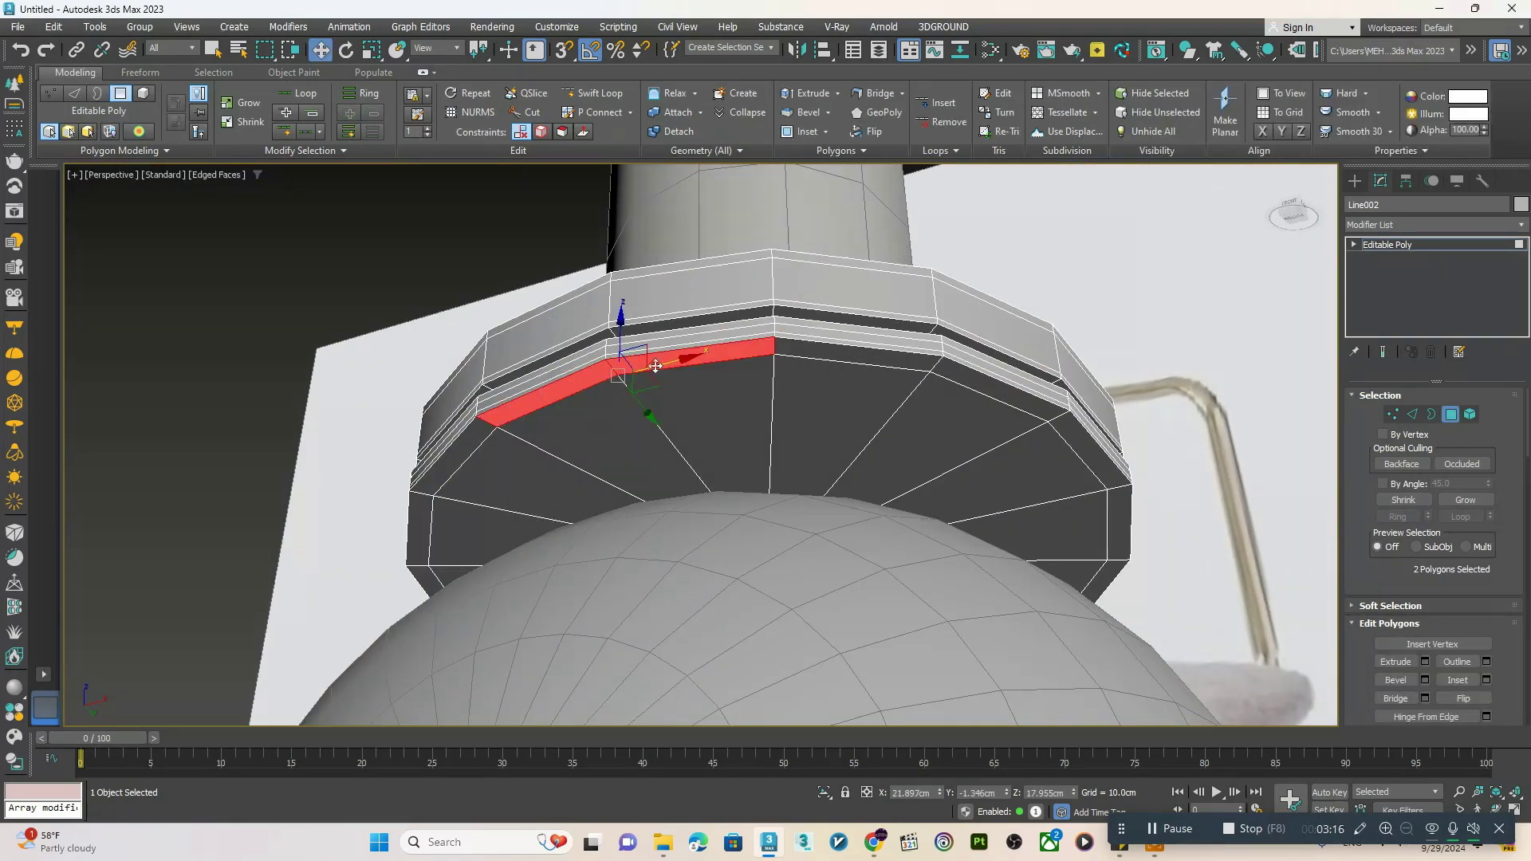
scroll(656, 366, "down", 4)
middle_click_drag(705, 375, 734, 445, "alt")
left_click_drag(712, 425, 712, 485)
scroll(712, 486, "down", 3)
middle_click_drag(712, 486, 759, 479, "alt")
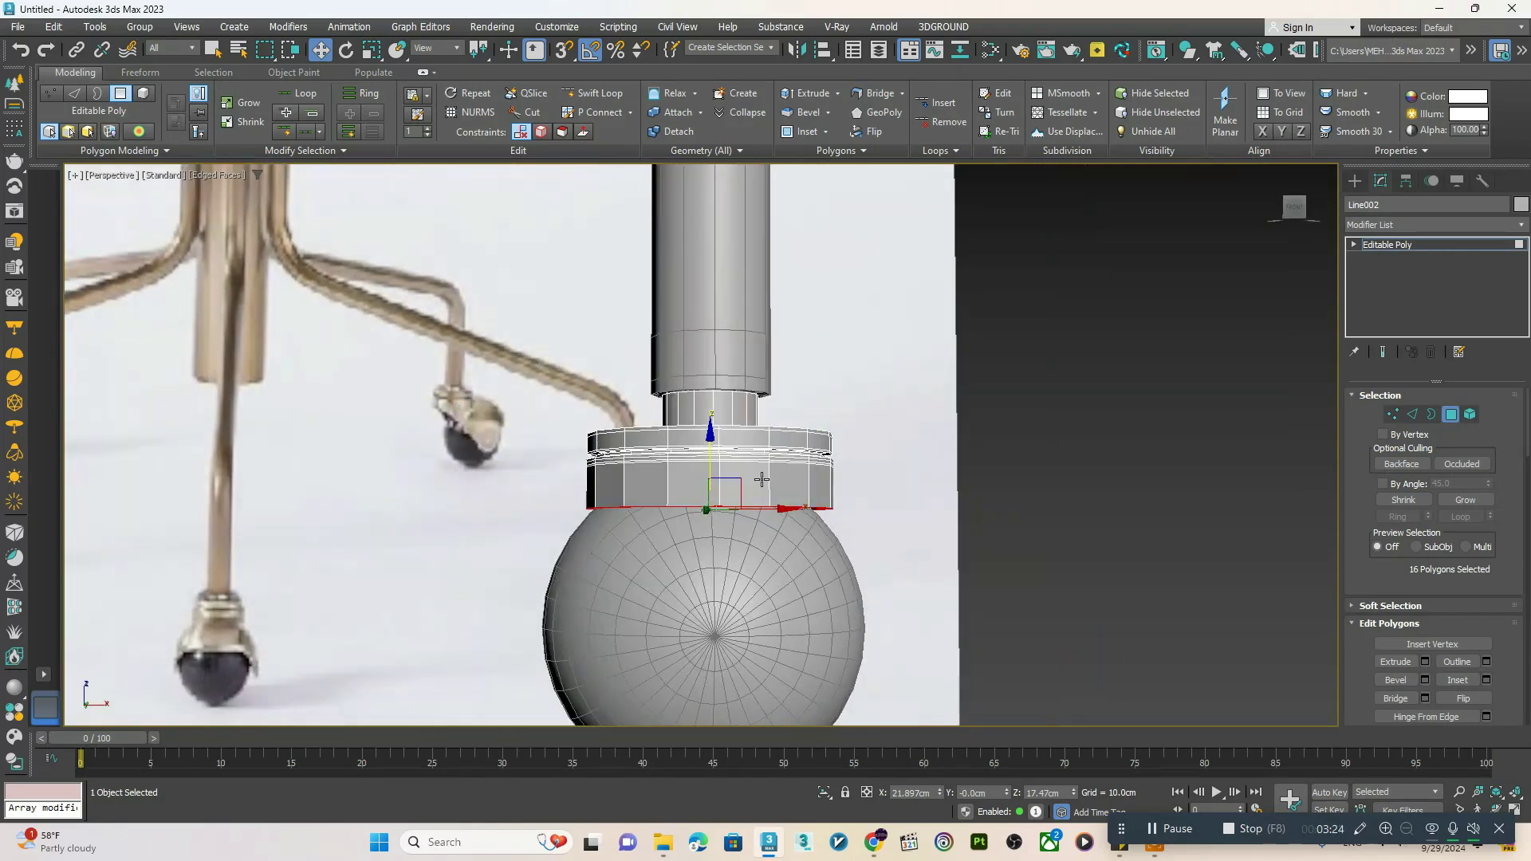
- Switch to the front view and return the collar to object level
key("alt+w")
right_click(916, 403)
key("alt+w")
middle_click_drag(916, 403, 959, 346)
left_click(1441, 246)
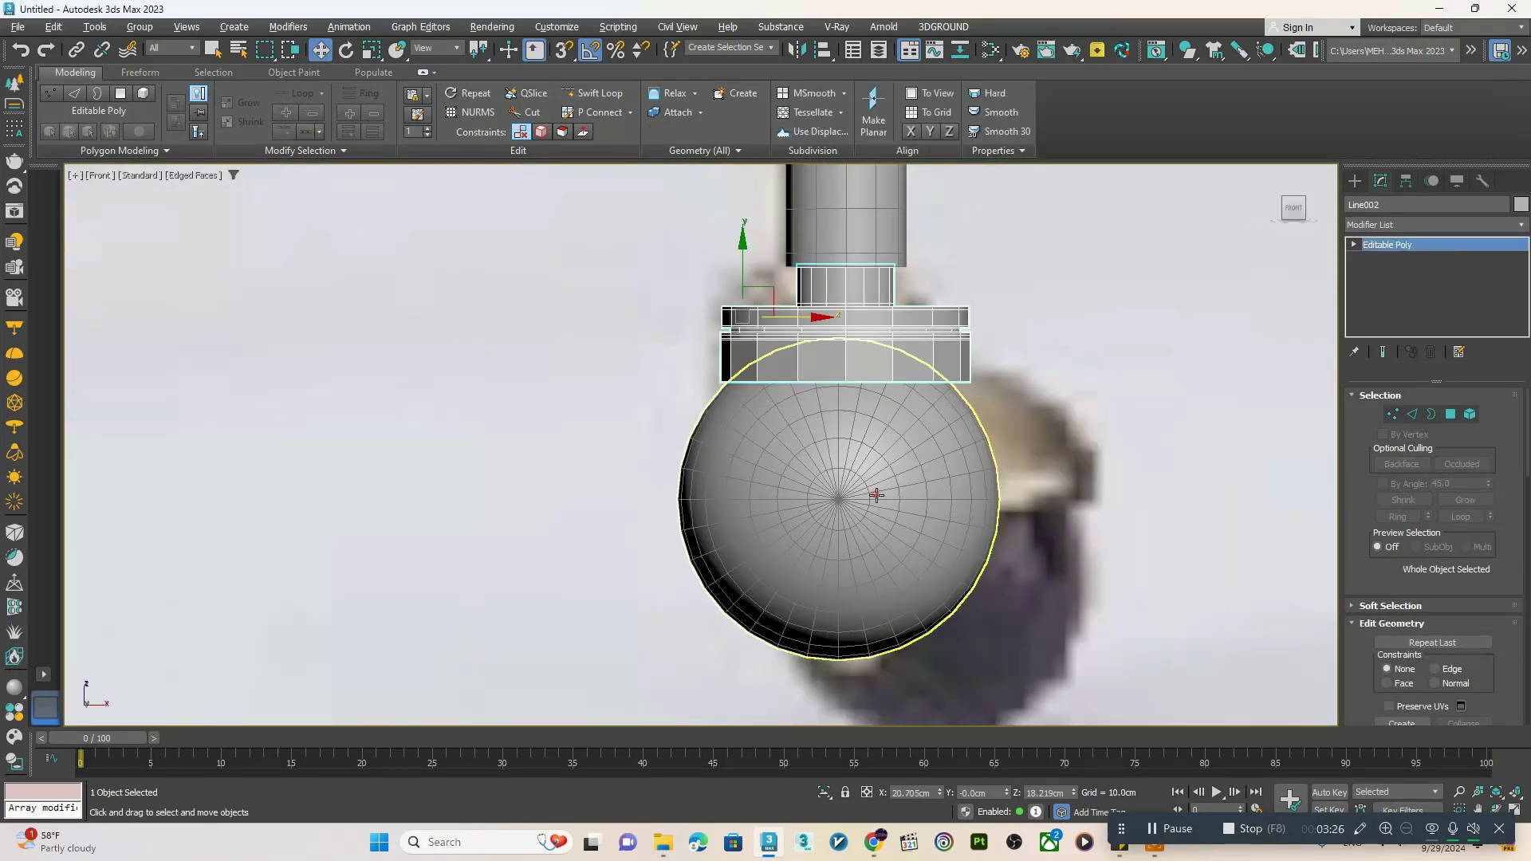
- Select the sphere below the collar and convert it to an Editable Poly
left_click(875, 496)
middle_click_drag(876, 493, 885, 450)
key("F4")
key("F4")
scroll(894, 479, "up", 3)
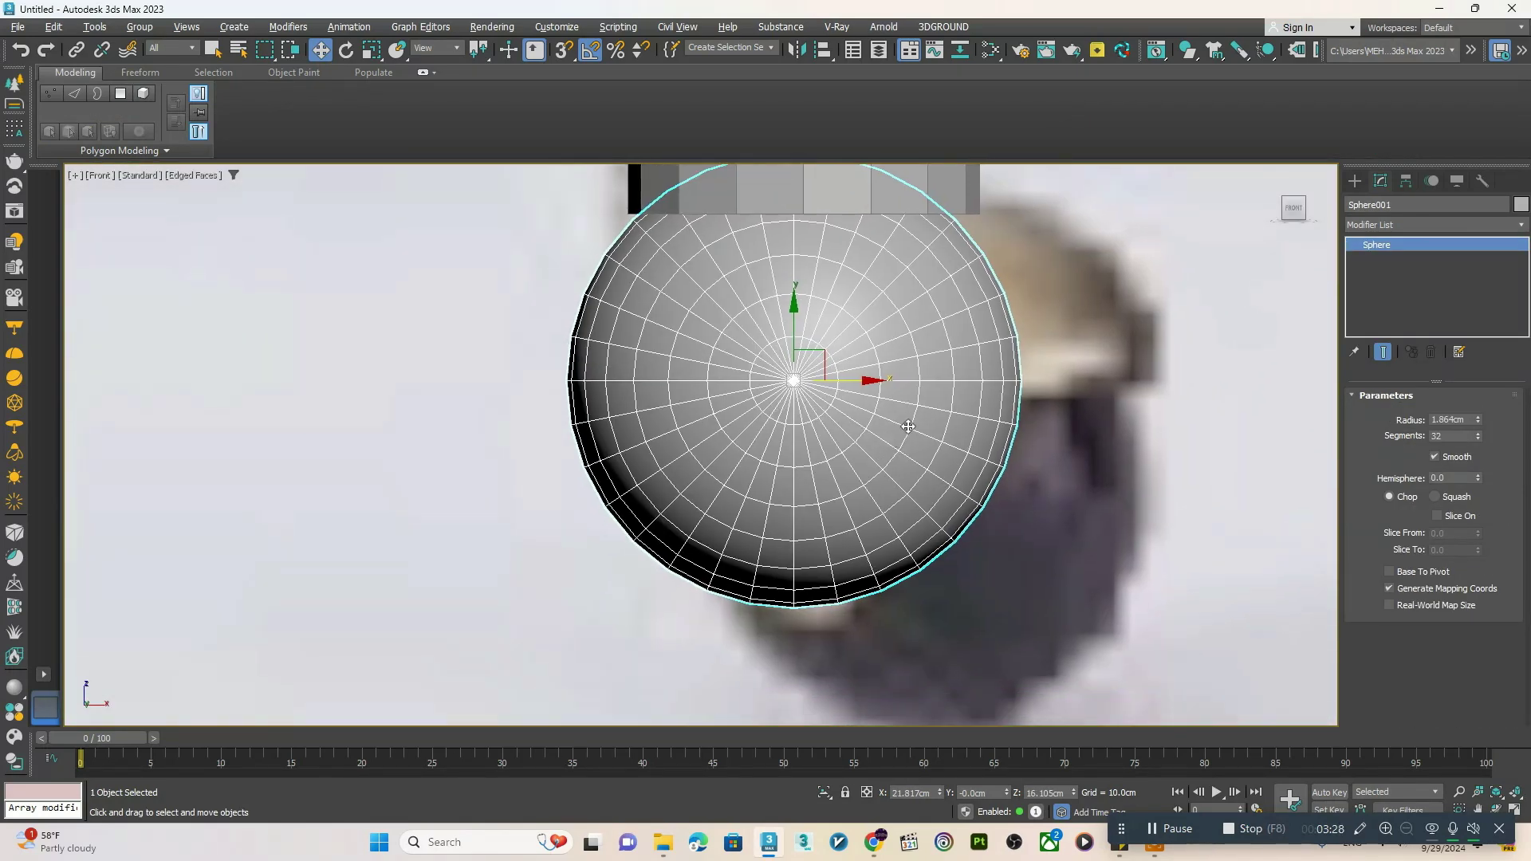
right_click(901, 434)
mouse_move(933, 598)
left_click(1103, 632)
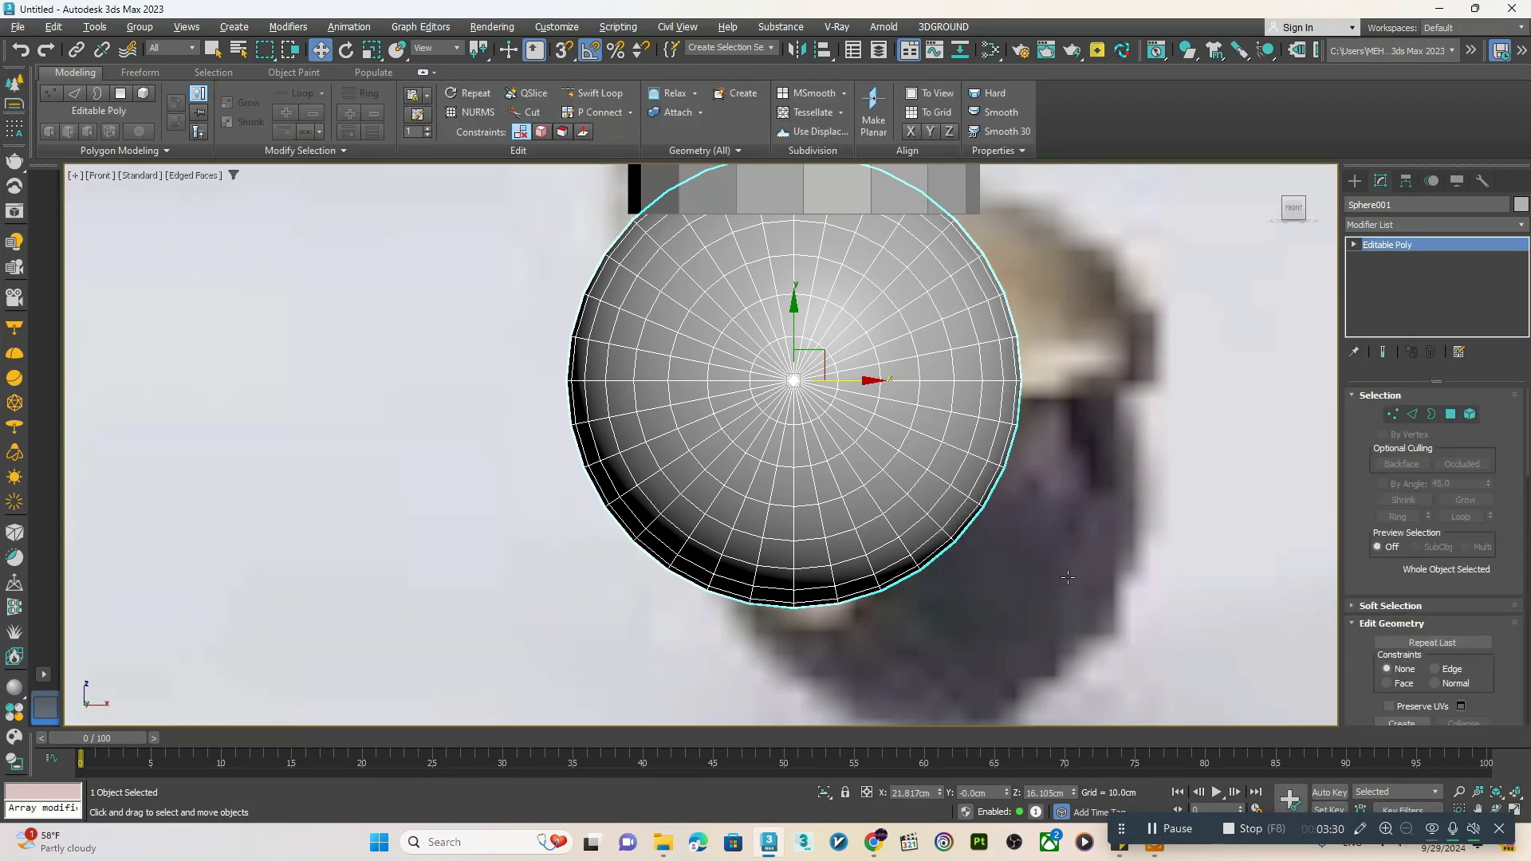
key("1")
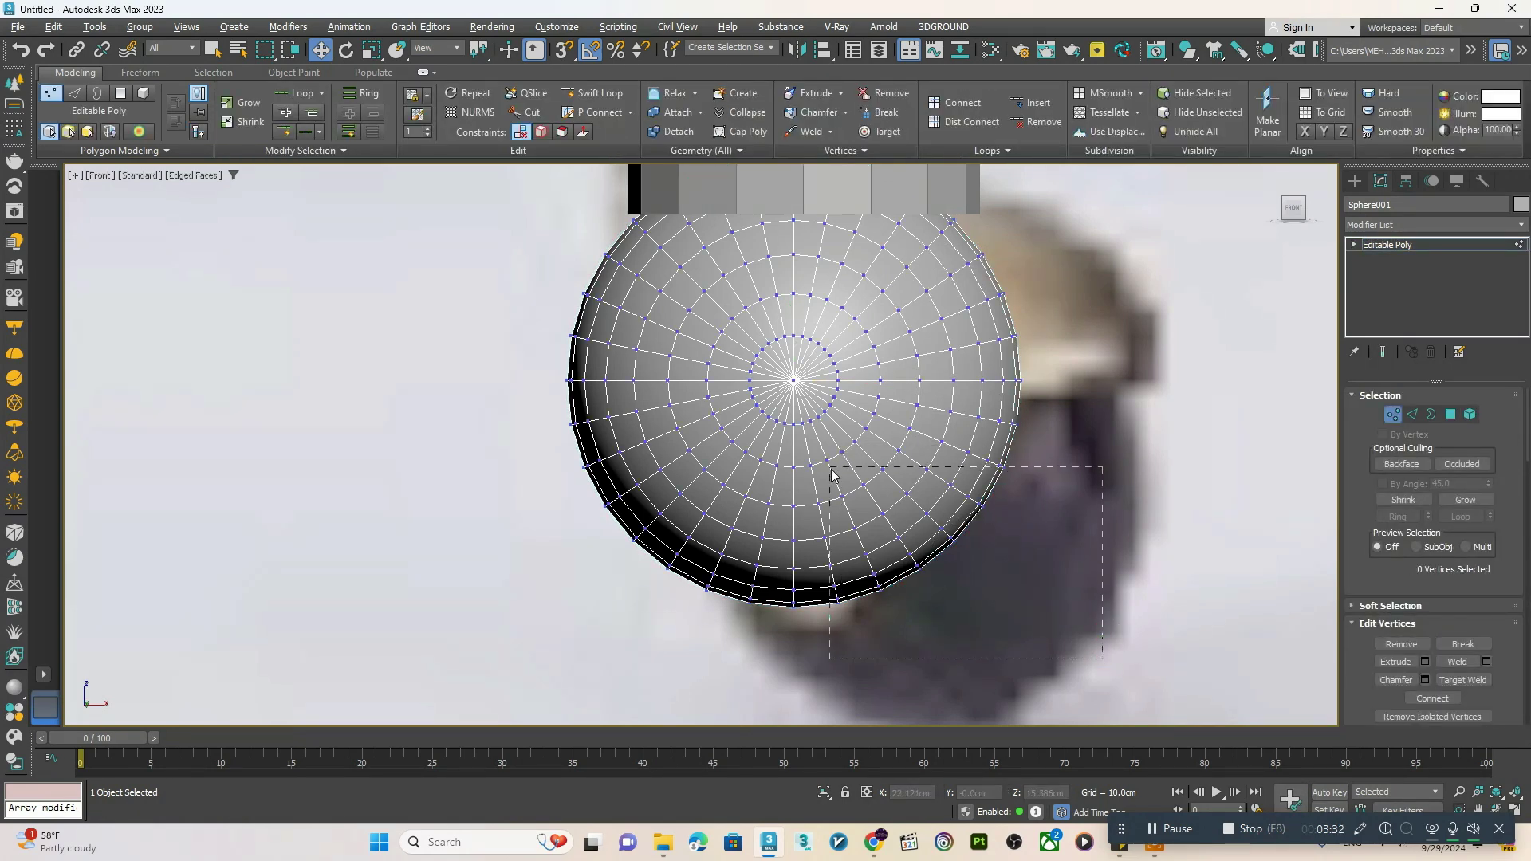
left_click_drag(827, 469, 826, 467)
scroll(821, 433, "up", 3)
- Delete the wedge of sphere polygons running straight down from the pole, just right of the vertical centre line, including its tip triangle
key("4")
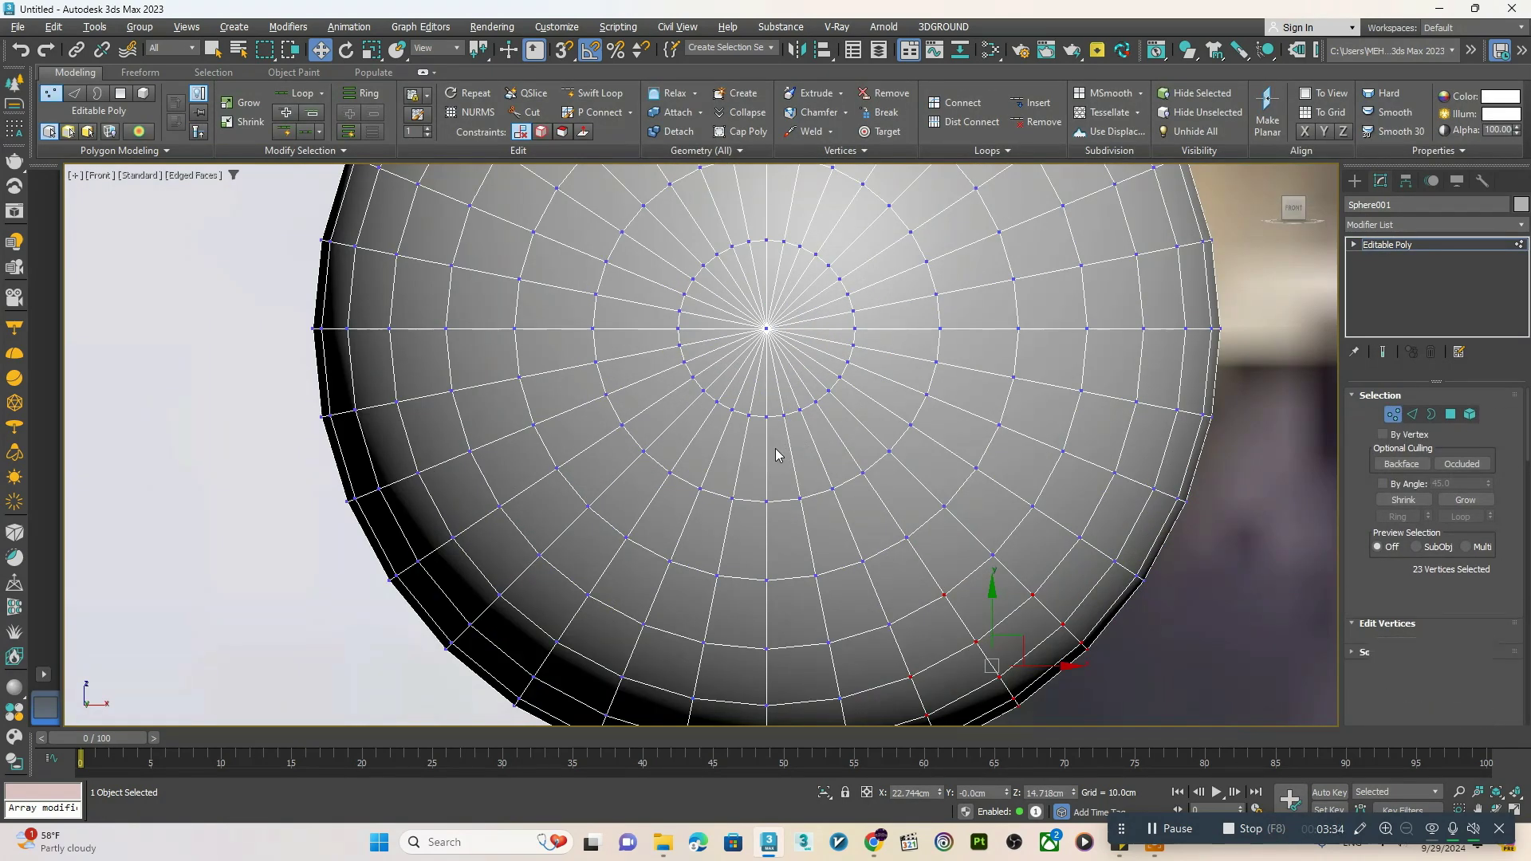
left_click(774, 448)
left_click(787, 517, "shift")
scroll(787, 517, "down", 3)
scroll(782, 447, "up", 3)
key("Delete")
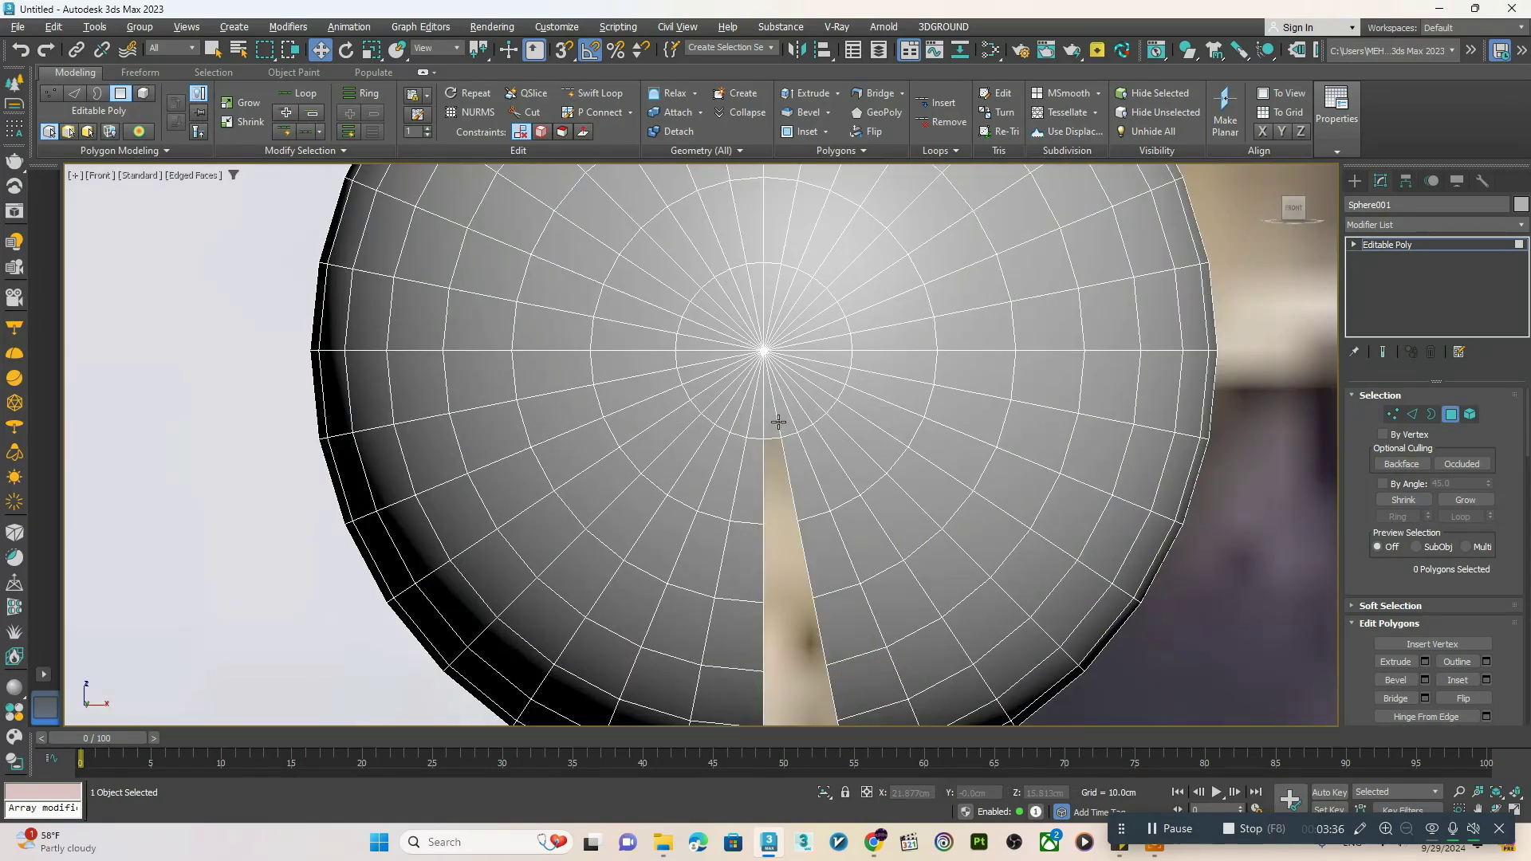
left_click(773, 428)
scroll(837, 451, "down", 2)
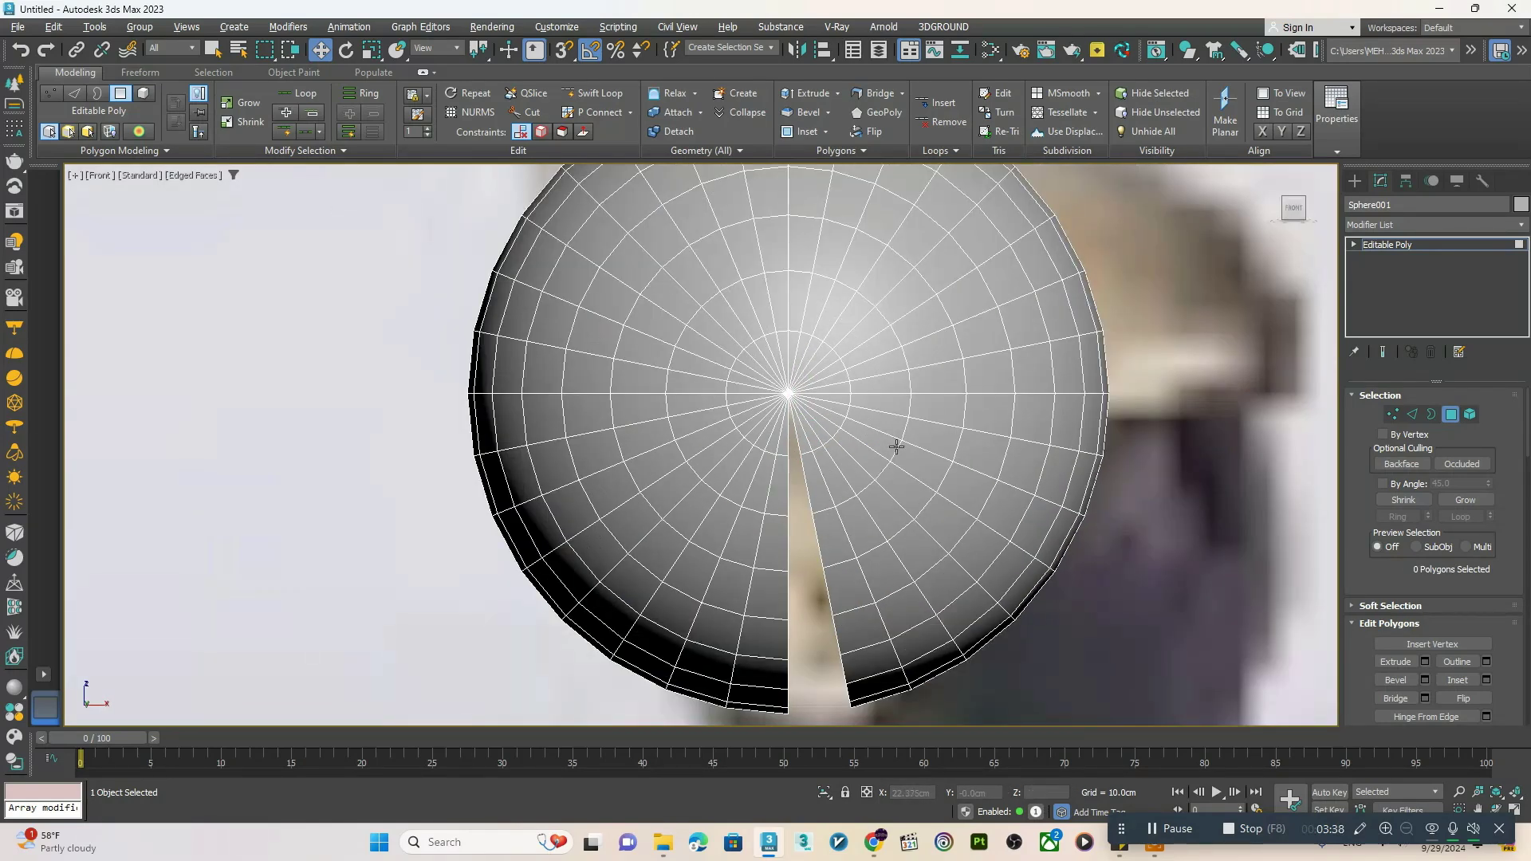
- Delete the wedge of sphere polygons just above the horizontal centre line on the right half, including its tip triangle
scroll(850, 409, "up", 3)
left_click(838, 371)
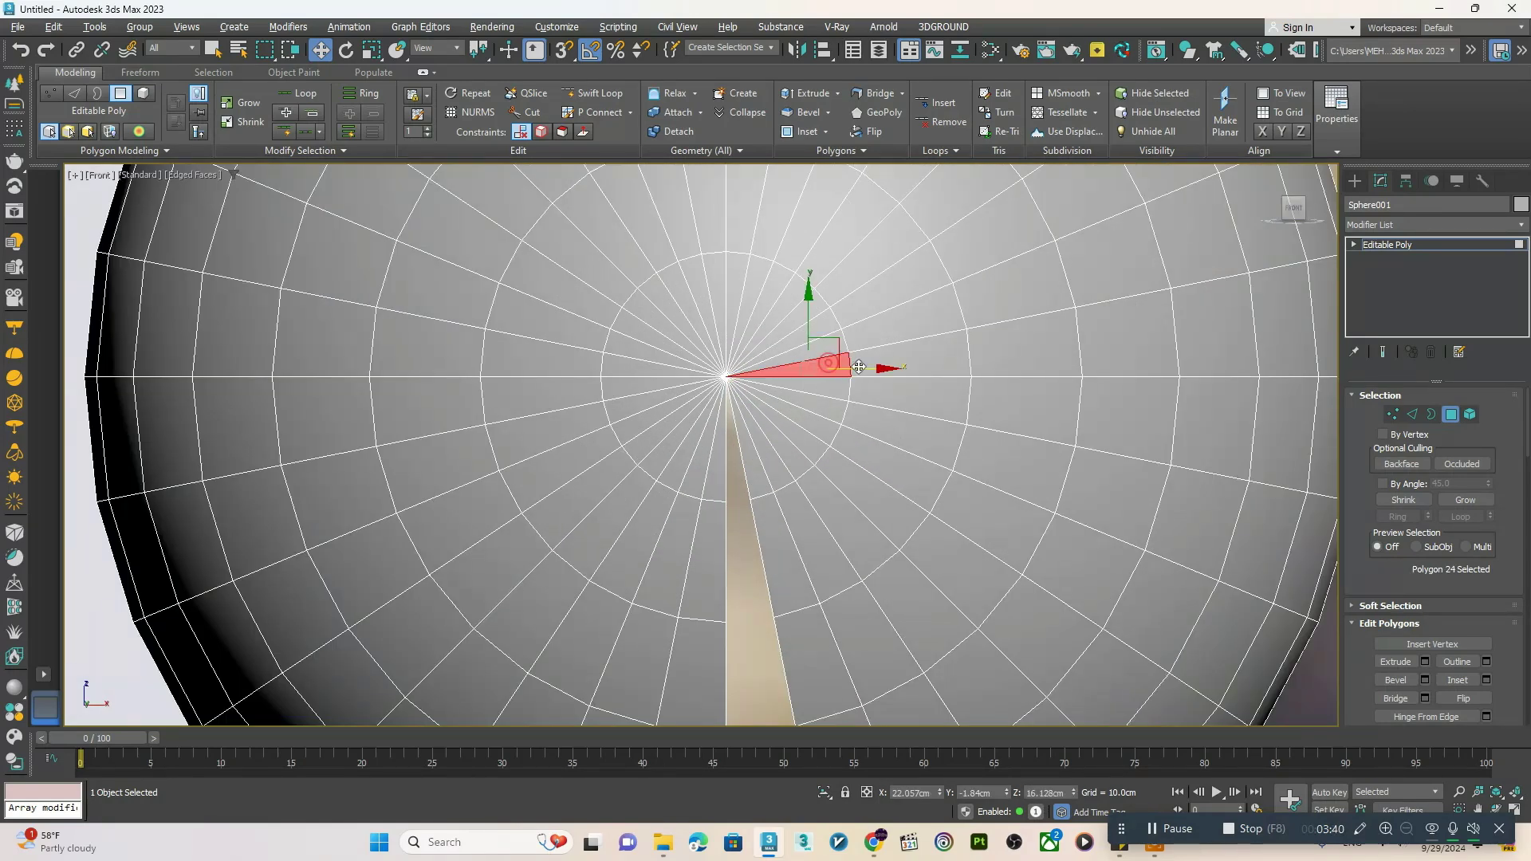
left_click(917, 363, "shift")
key("Delete")
scroll(913, 363, "down", 3)
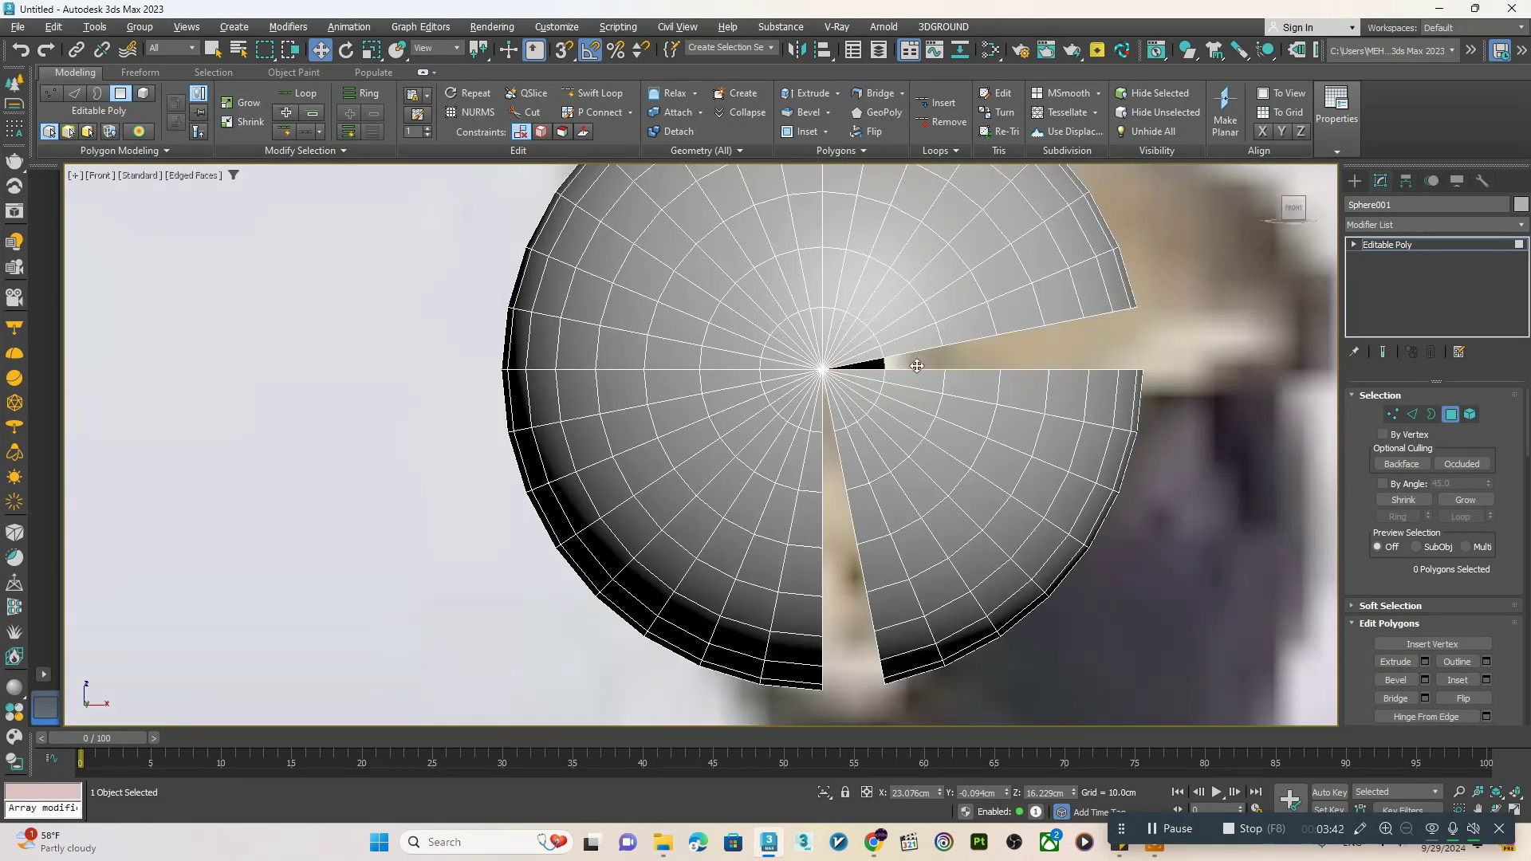
scroll(897, 363, "up", 3)
left_click(851, 364)
key("Delete")
scroll(956, 405, "down", 4)
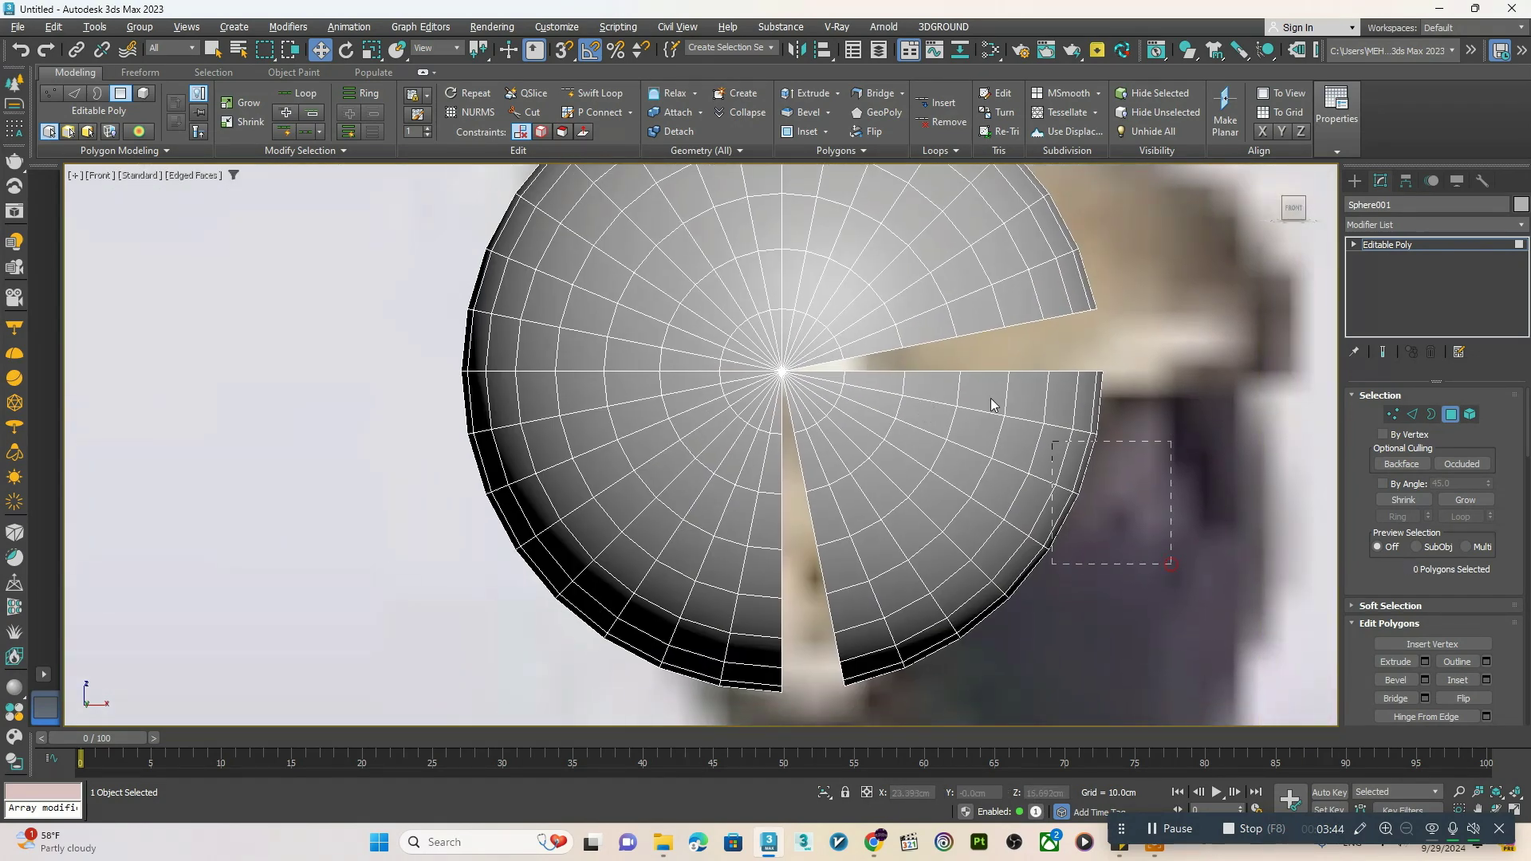
- Delete the outer polygons of the sphere's lower-right quadrant between the two cut wedges
left_click_drag(991, 398, 938, 362)
key("Delete")
left_click_drag(947, 594, 948, 595)
key("Delete")
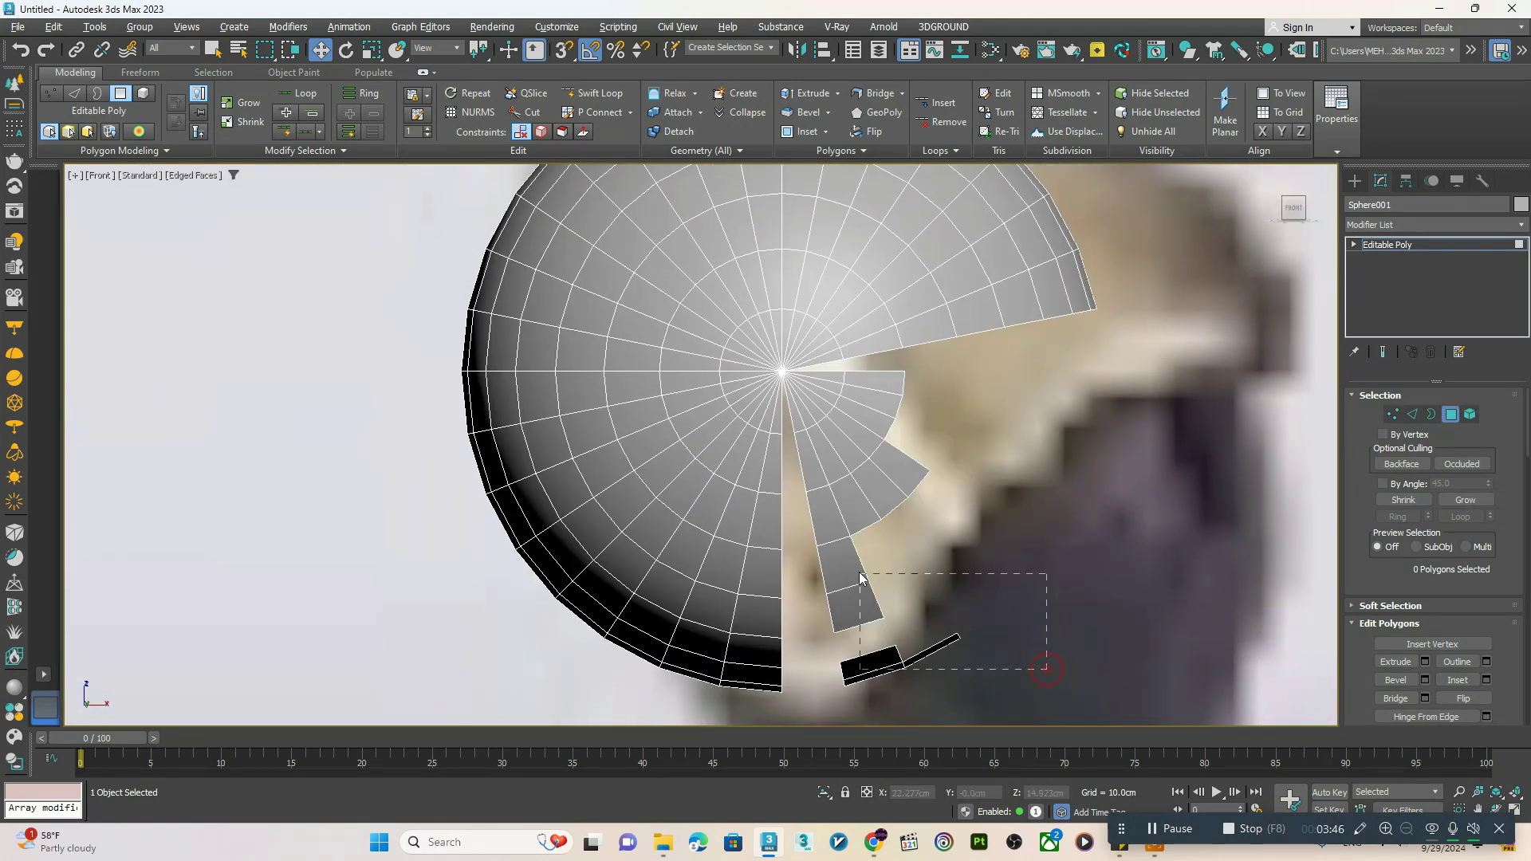
left_click_drag(859, 574, 810, 539)
key("Delete")
left_click_drag(886, 504, 815, 420)
scroll(815, 419, "up", 4)
key("Delete")
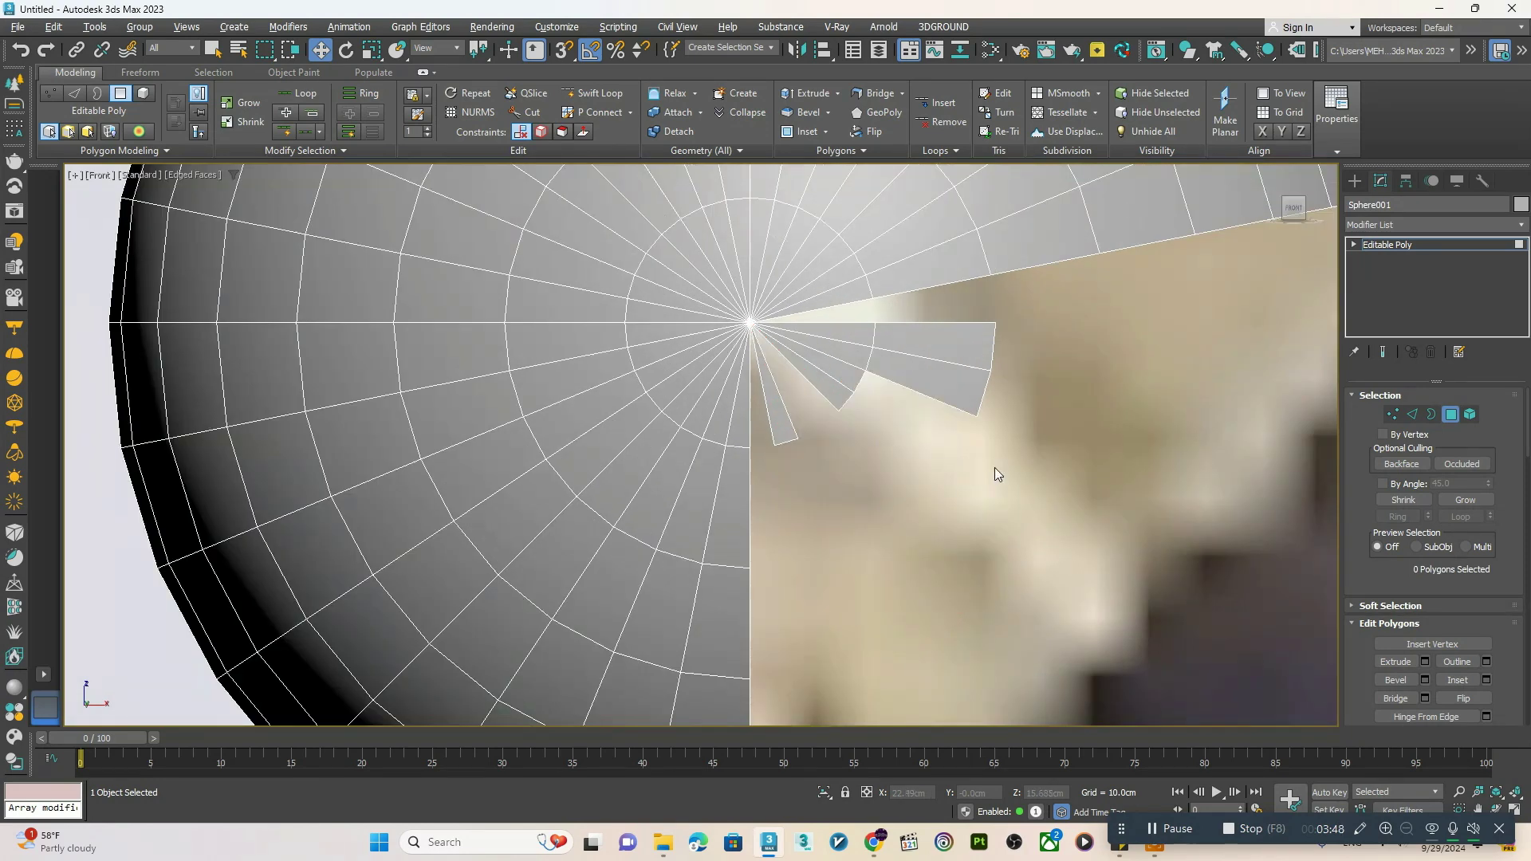
- Delete the remaining polygons near the pole in the sphere's lower-right quadrant to clear the opening
left_click_drag(930, 333, 929, 331)
key("Delete")
left_click_drag(923, 427, 858, 339)
key("Delete")
left_click_drag(921, 480, 823, 385)
key("Delete")
key("Delete")
scroll(830, 425, "down", 8)
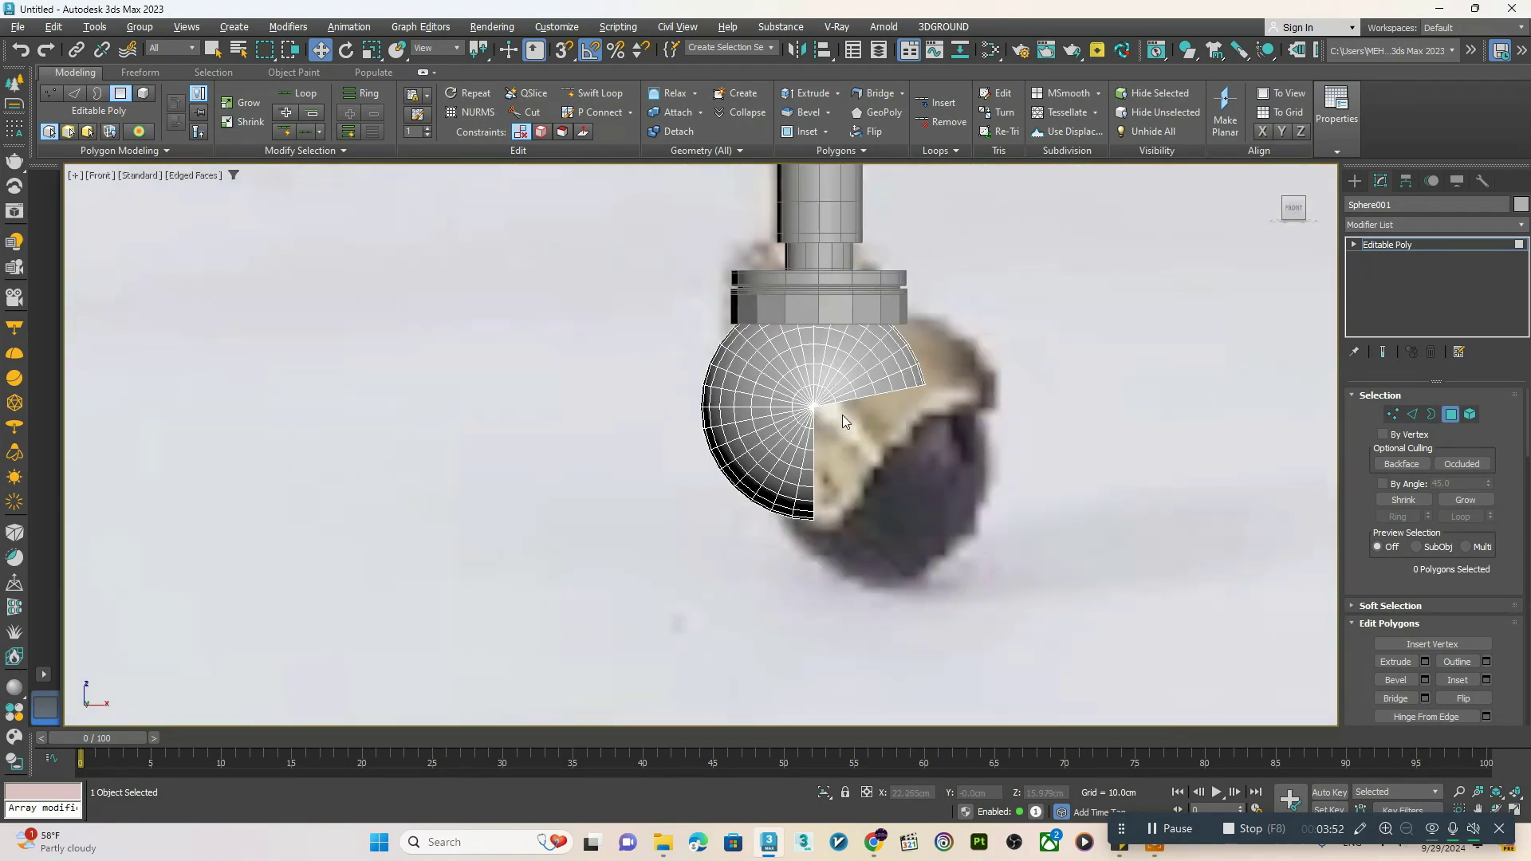
- Widen the opening upward by deleting the next wedge strip of 14 polygons along its upper edge
scroll(819, 470, "up", 2)
scroll(818, 470, "up", 3)
scroll(911, 466, "down", 3)
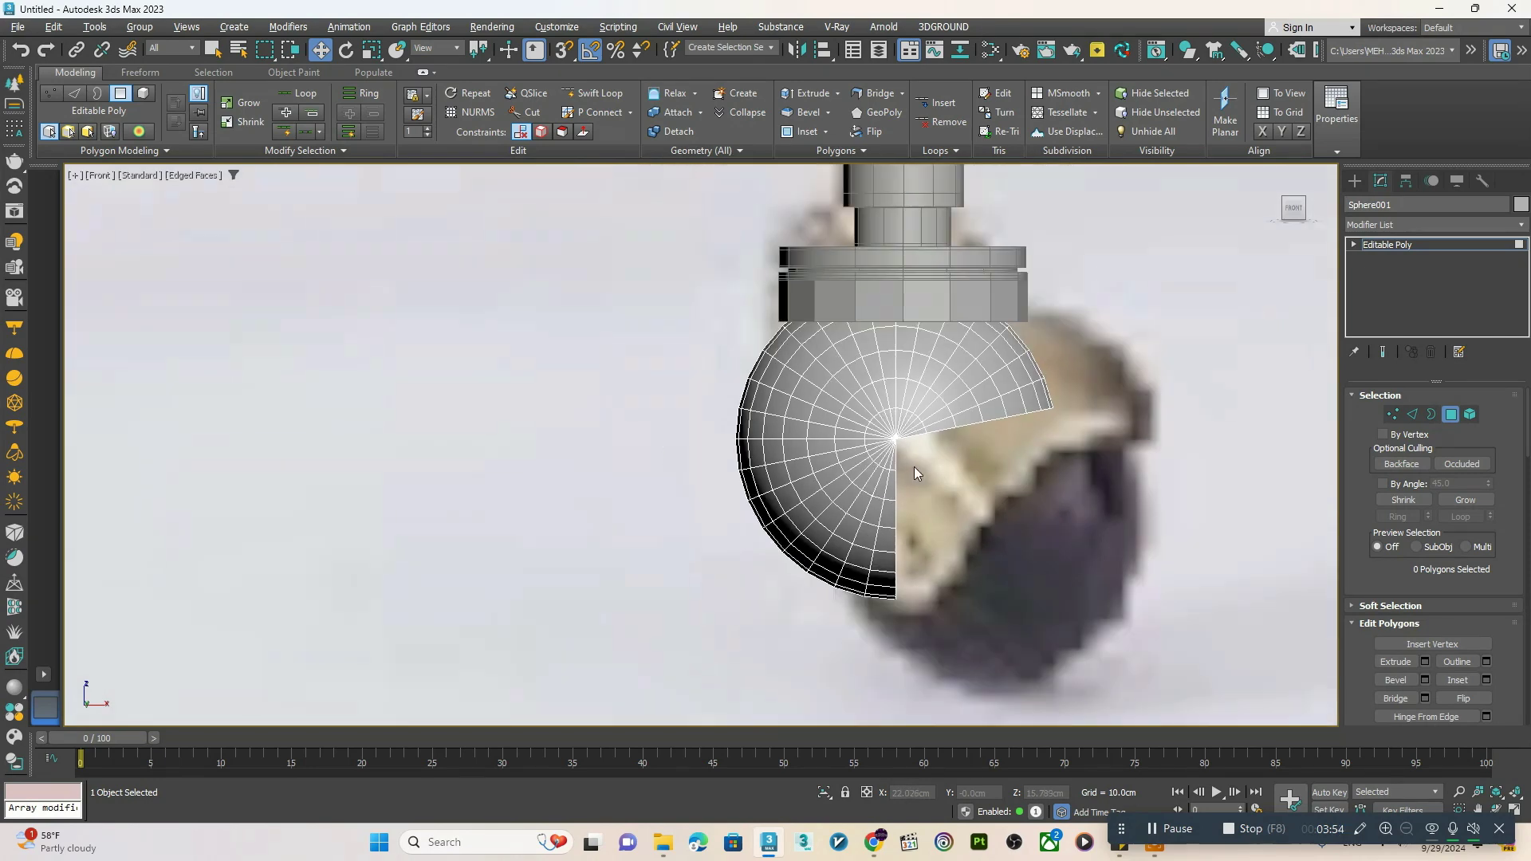
scroll(899, 478, "up", 2)
scroll(897, 478, "down", 2)
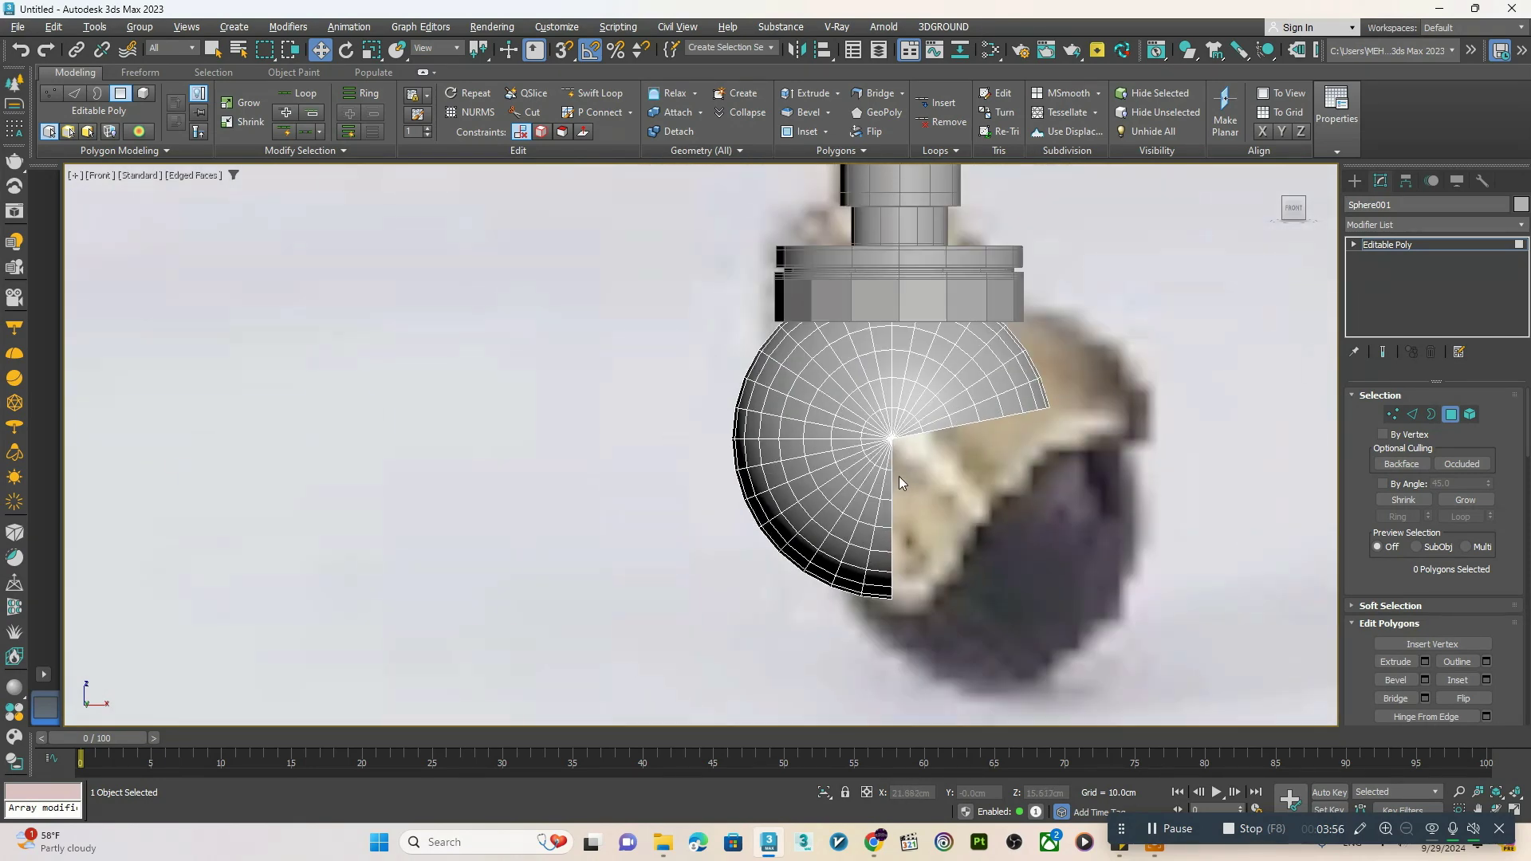
middle_click_drag(898, 455, 948, 459)
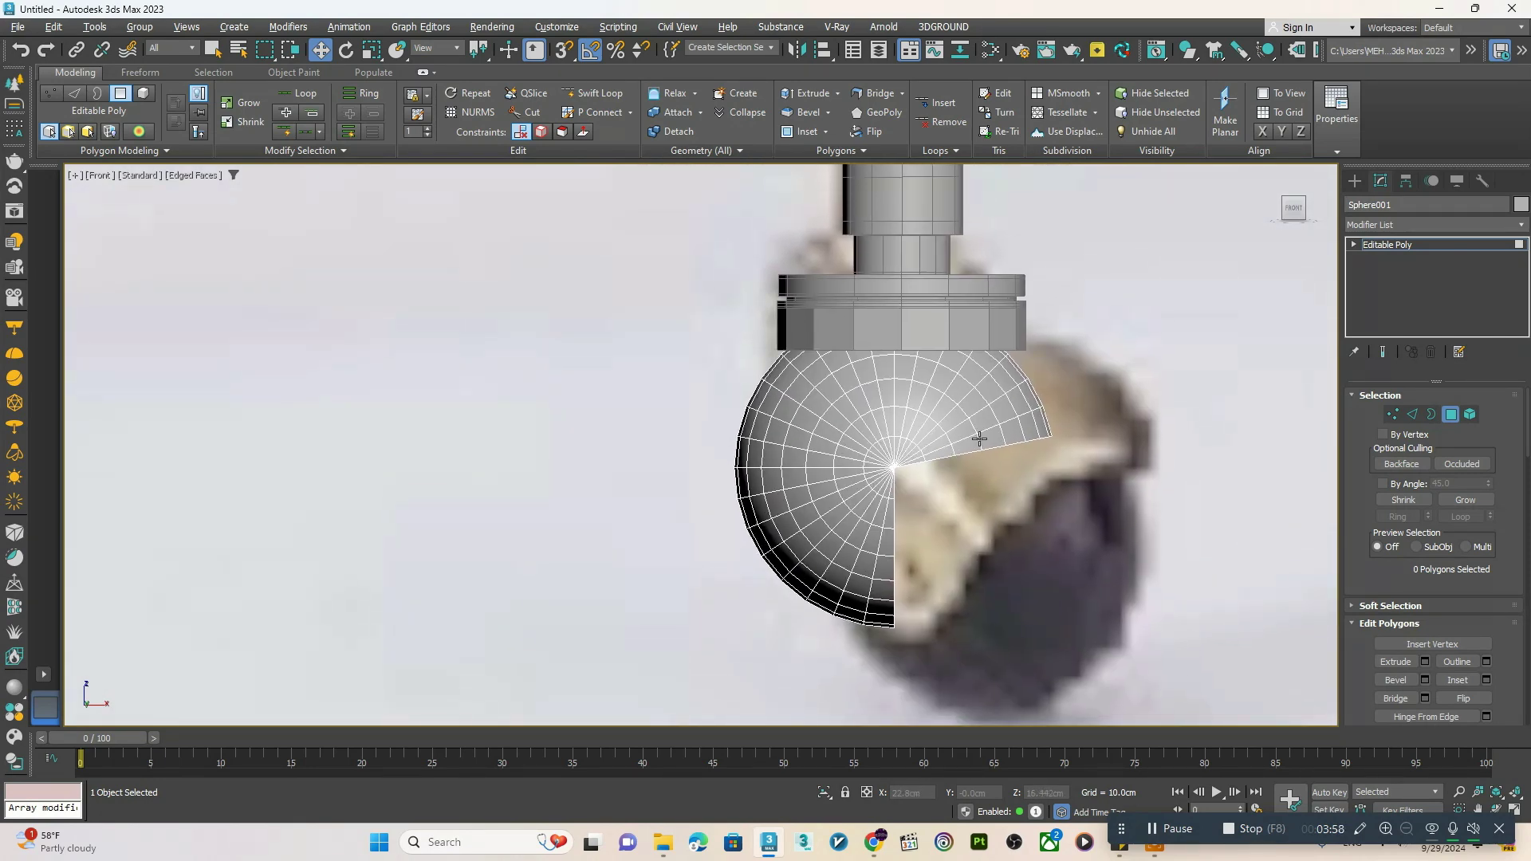
scroll(944, 451, "up", 2)
scroll(928, 453, "up", 2)
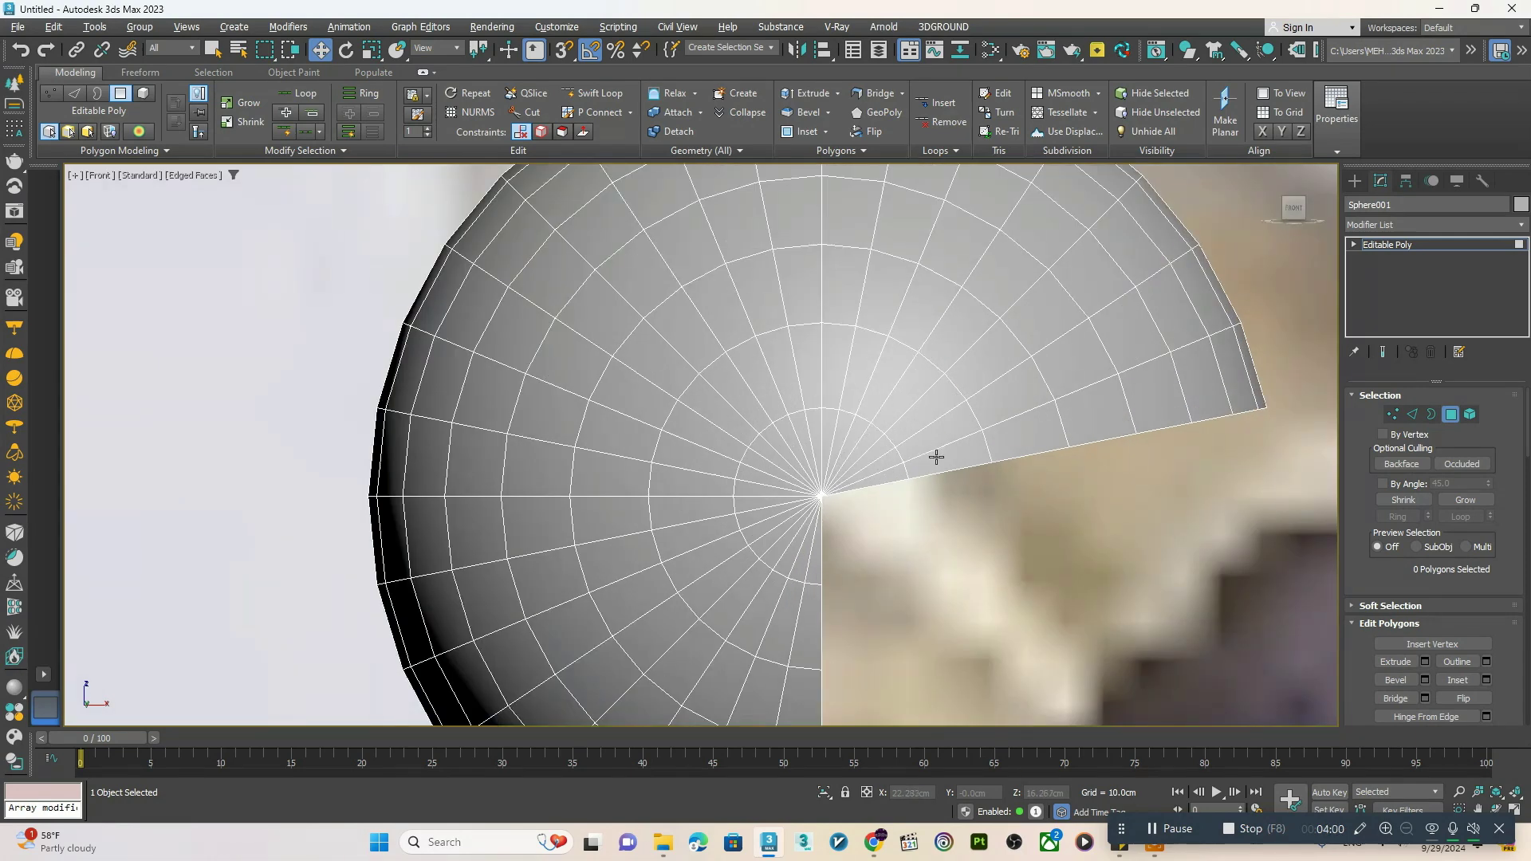
left_click(935, 456)
left_click(1020, 438, "shift")
scroll(980, 463, "down", 1)
scroll(960, 499, "up", 2)
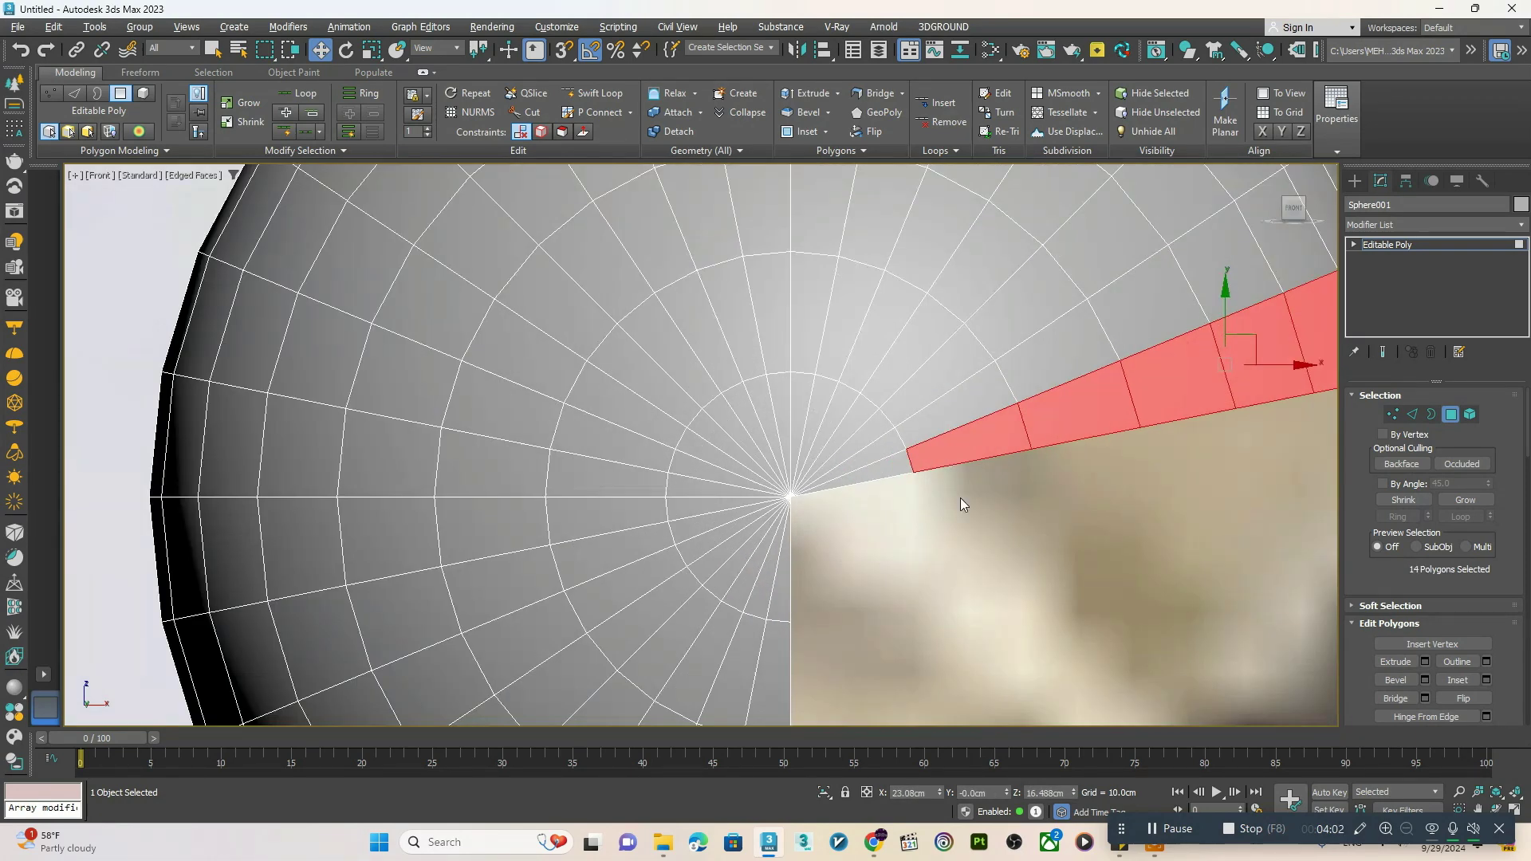
key("Delete")
scroll(901, 475, "down", 3)
scroll(901, 472, "down", 2)
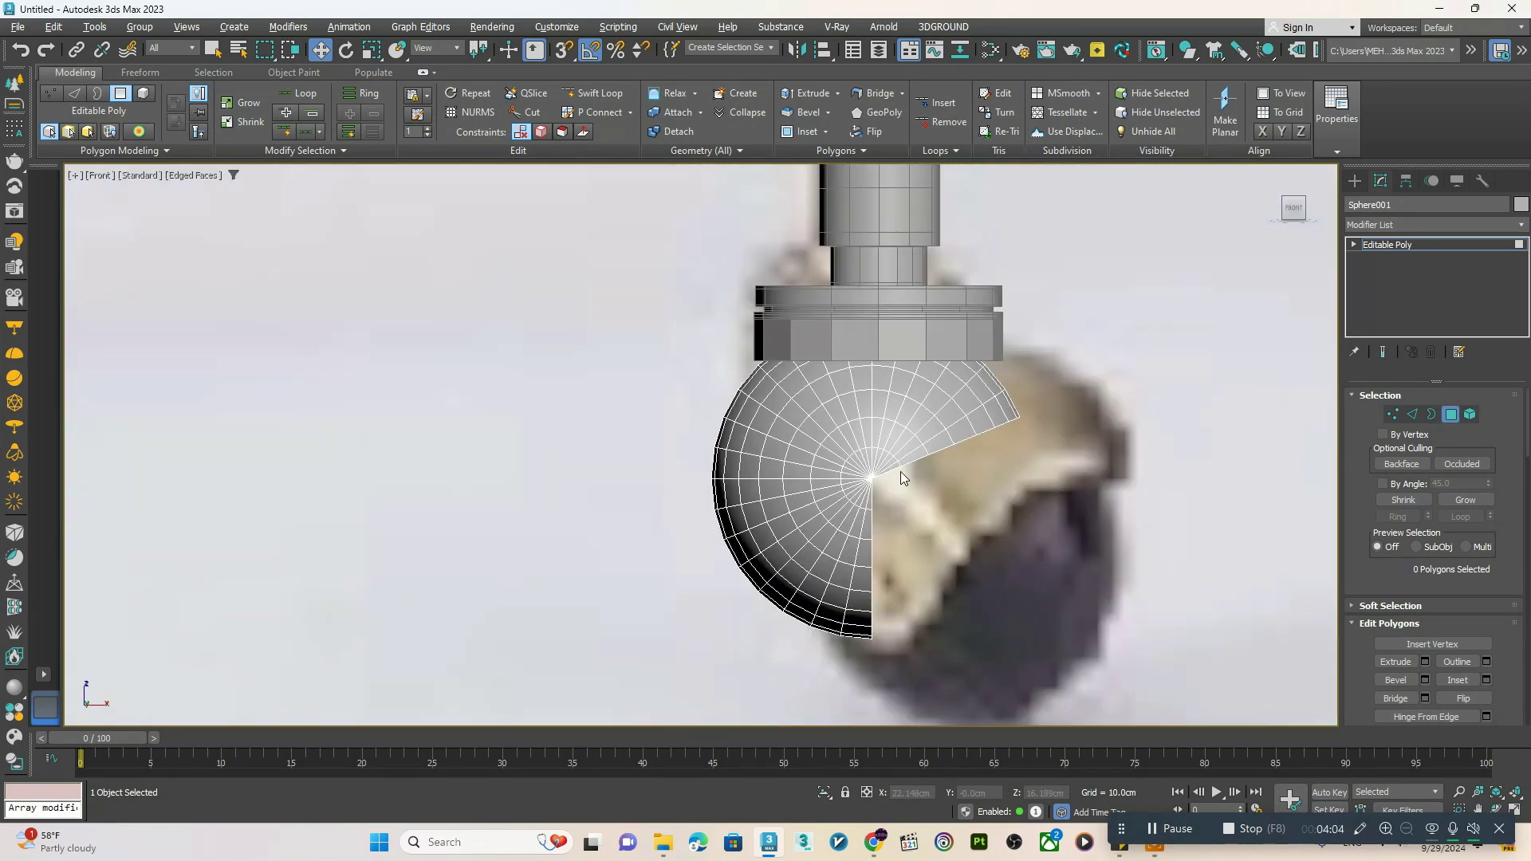
- Widen the opening by deleting the wedge strip of polygons left of its vertical lower edge
scroll(865, 588, "up", 2)
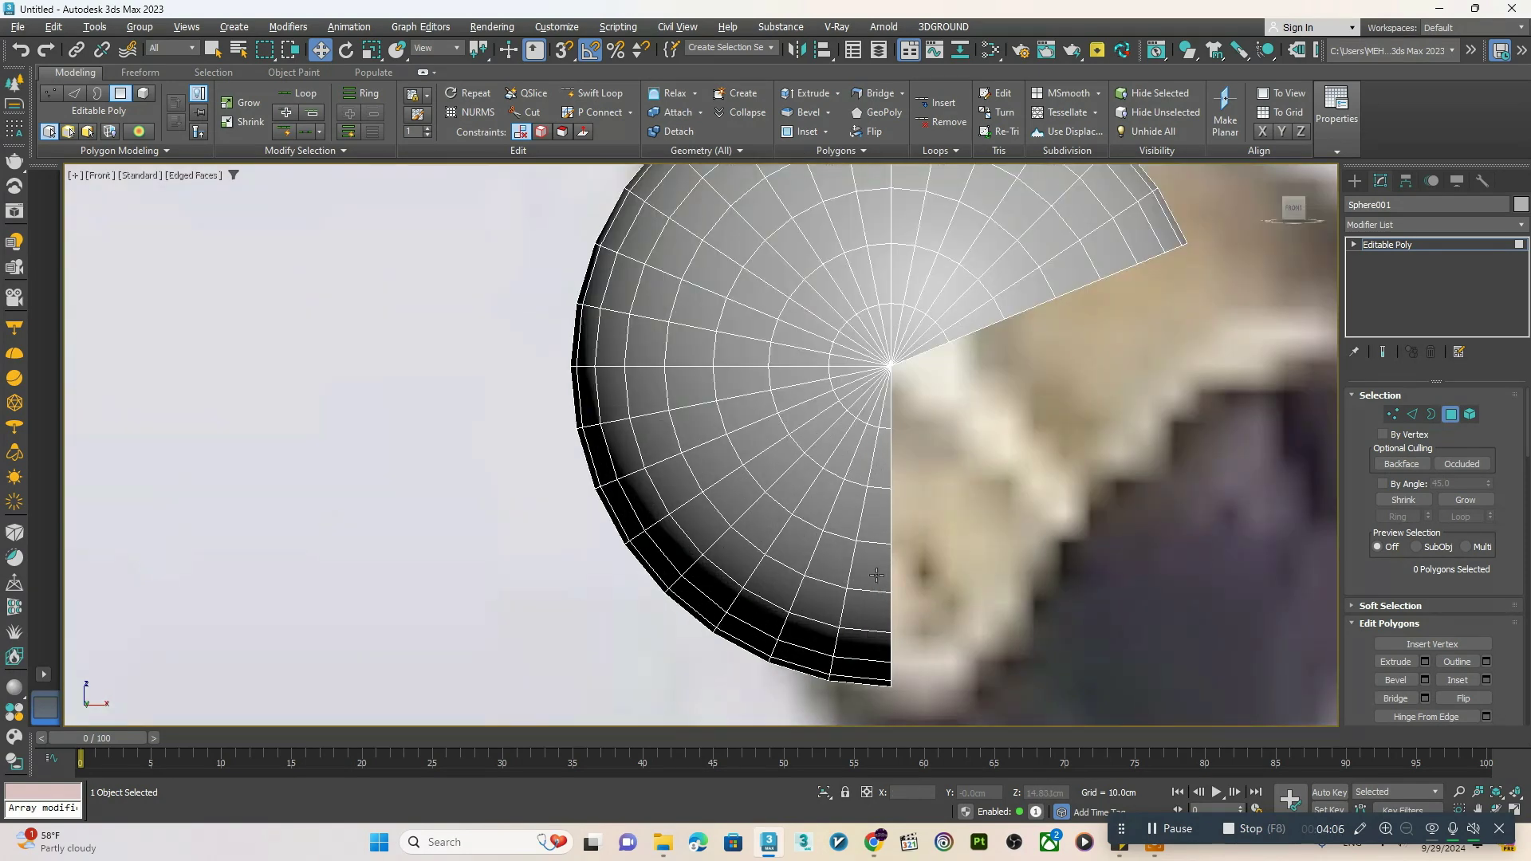
left_click(880, 568)
left_click(882, 531, "shift")
scroll(883, 524, "down", 1)
scroll(877, 487, "up", 2)
key("Delete")
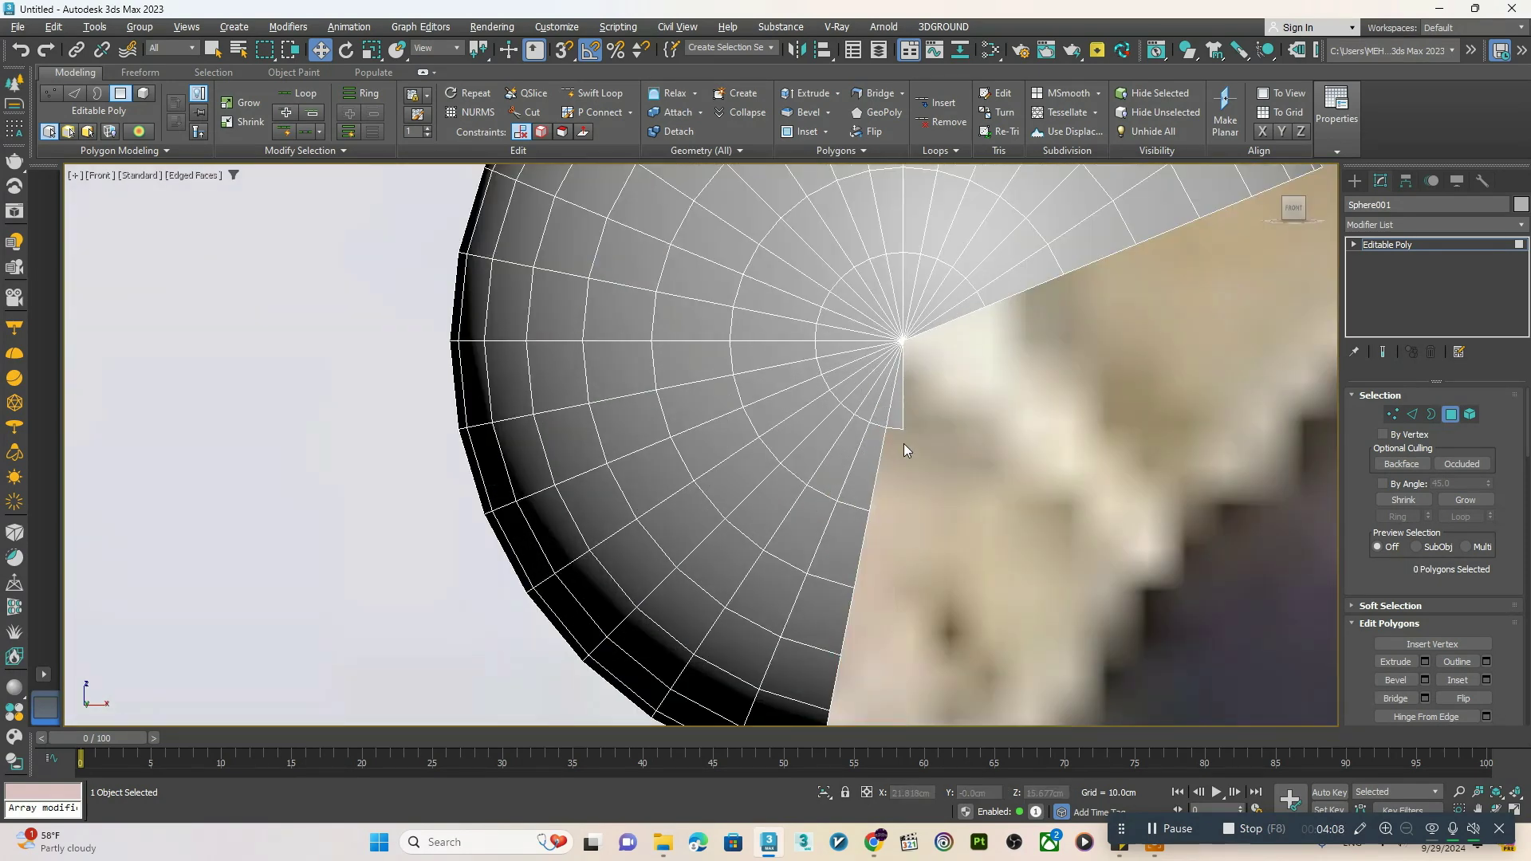
scroll(941, 471, "down", 5)
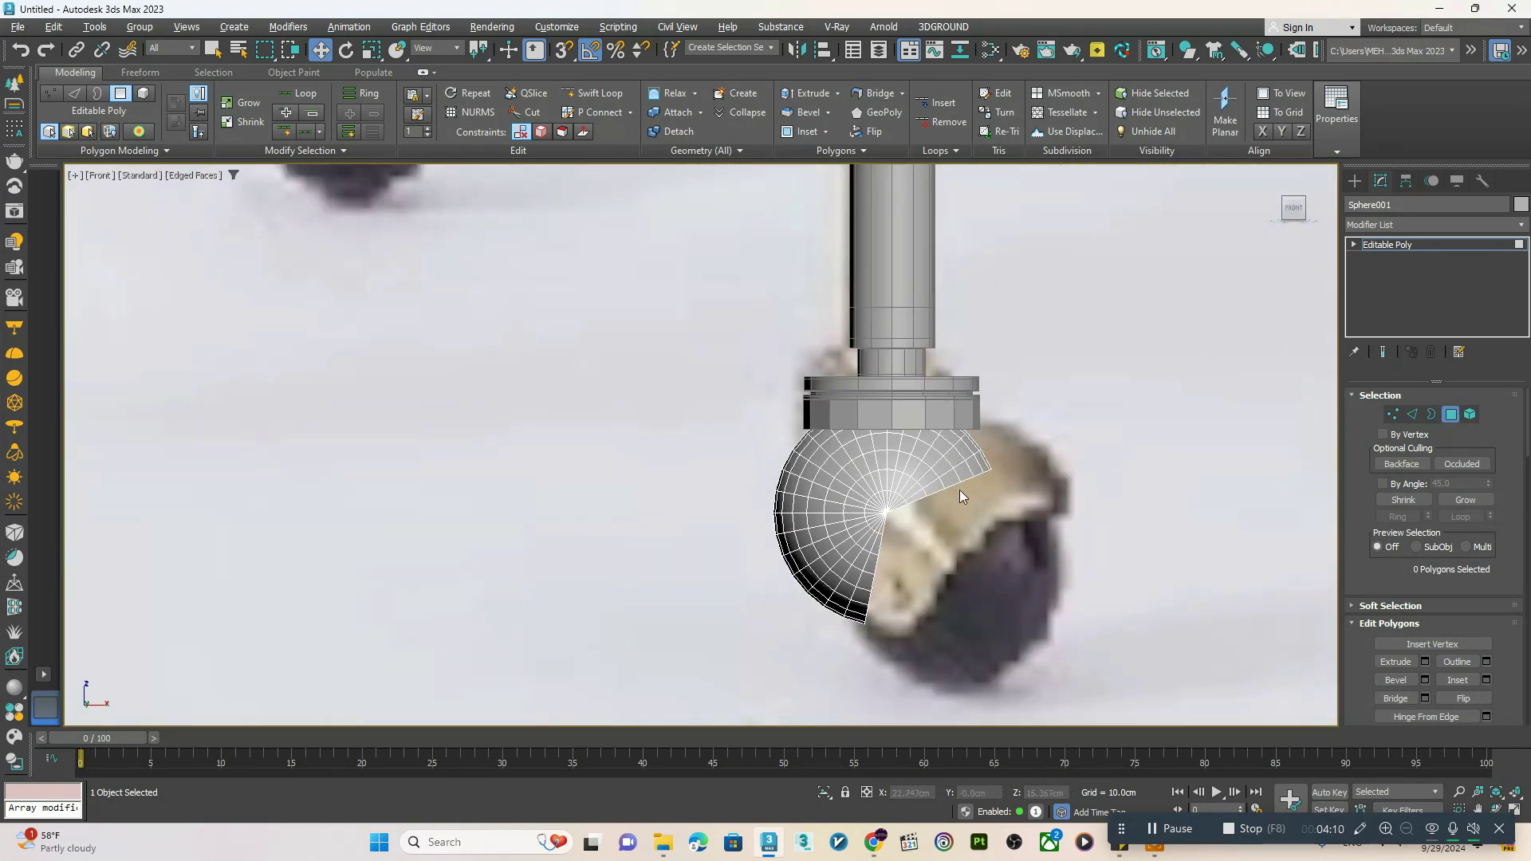
- Return the cut sphere to object level and show it in the maximized top view
left_click(1403, 245)
left_click(1397, 224)
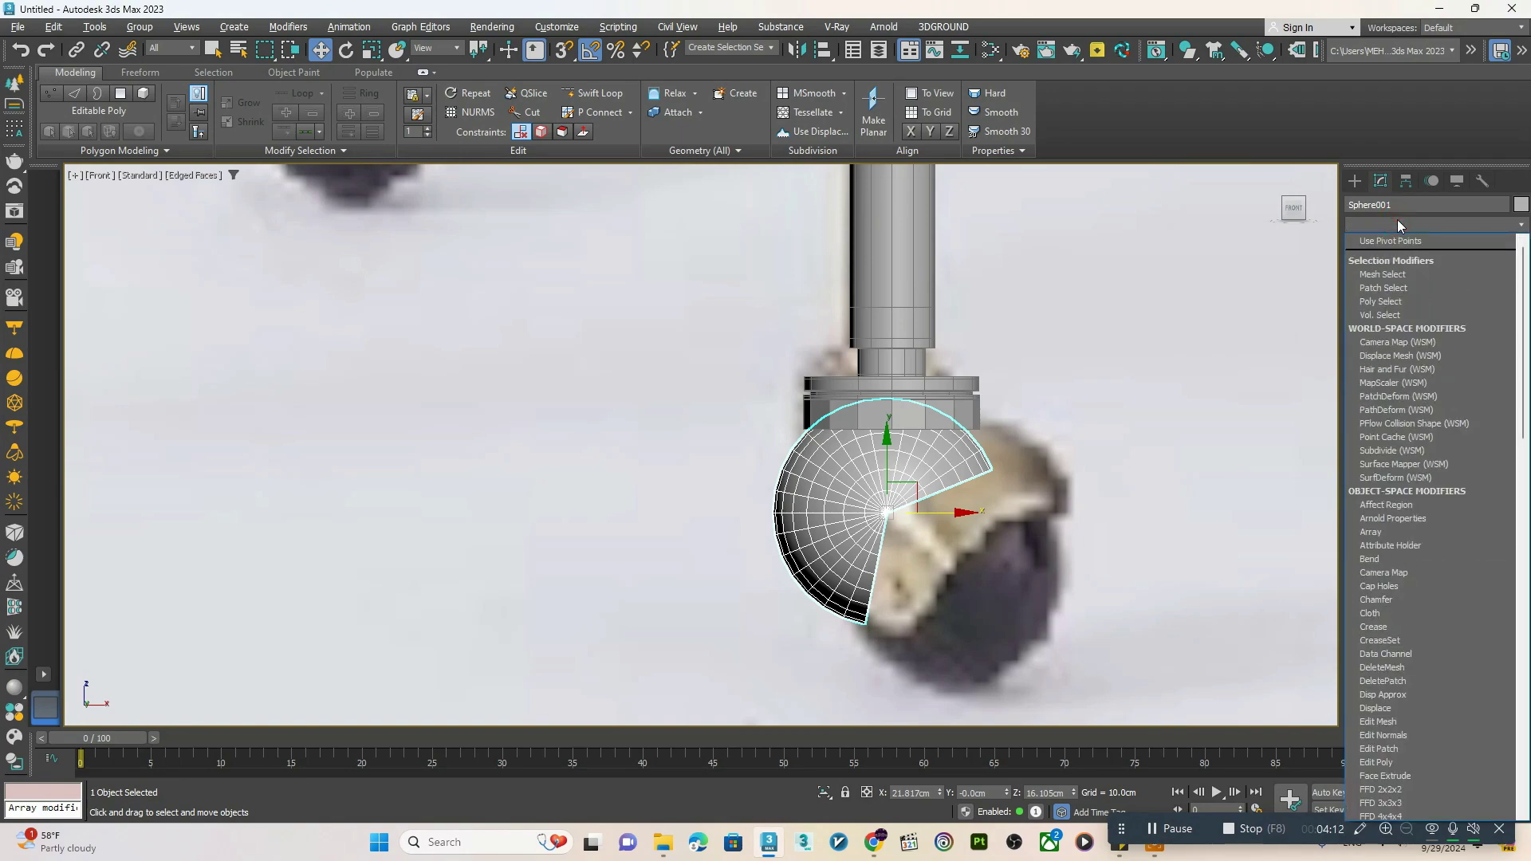
left_click(1397, 224)
key("alt+w")
middle_click(966, 618)
key("alt+w")
middle_click_drag(961, 618, 808, 628, "alt")
scroll(688, 526, "up", 4)
mouse_move(673, 526)
middle_mouse_down("alt")
mouse_move(665, 549)
mouse_move(683, 528)
middle_mouse_up("alt")
key("alt+w")
middle_click(491, 365)
key("alt+w")
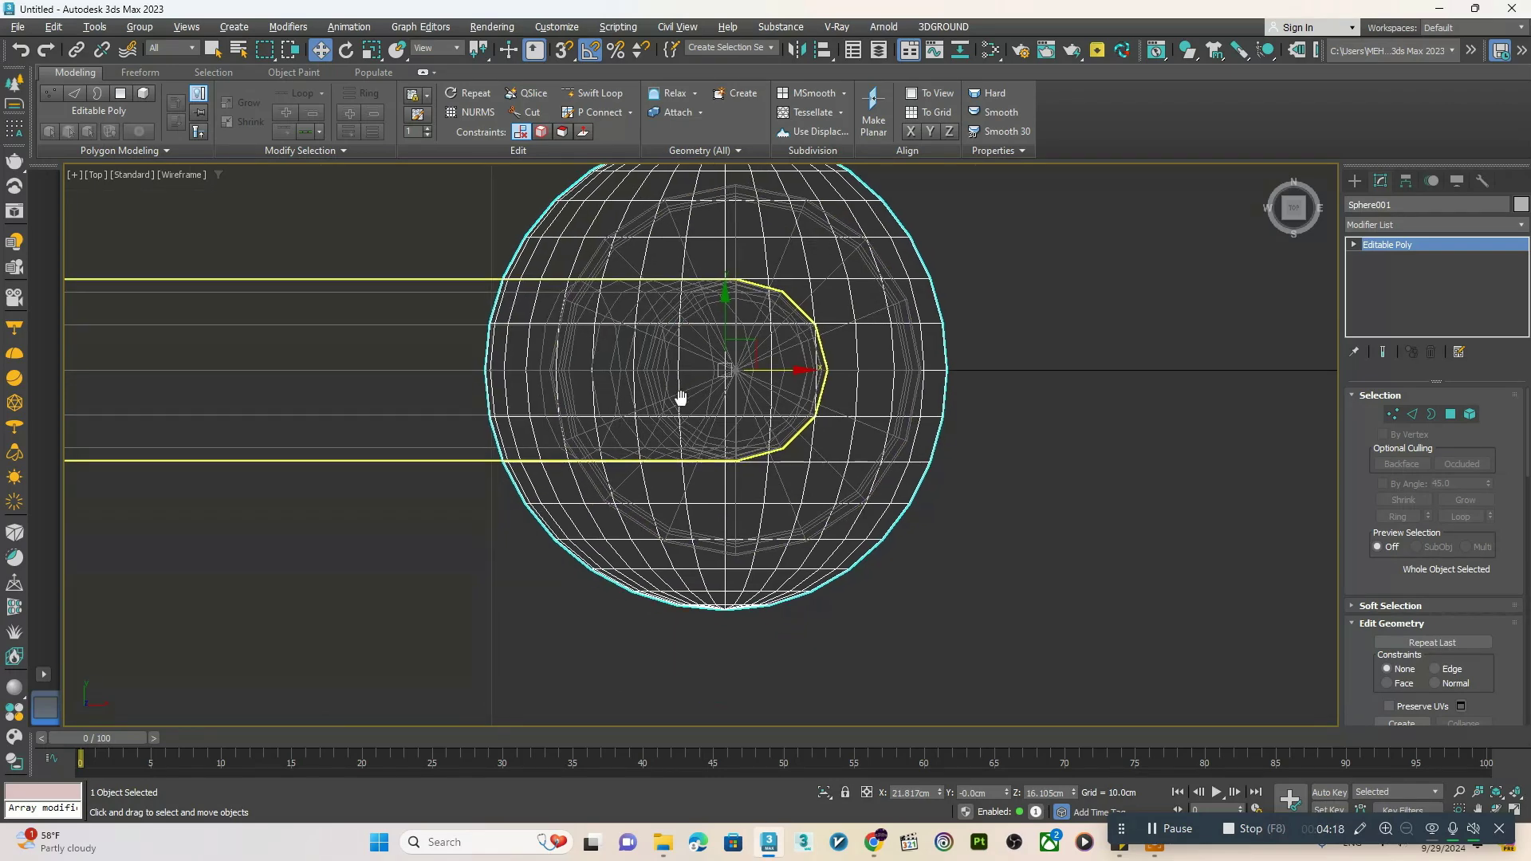
- Select the 45 vertices around the sphere's front pole and scale them along Y into a flat face
key("1")
left_click_drag(535, 586, 537, 585)
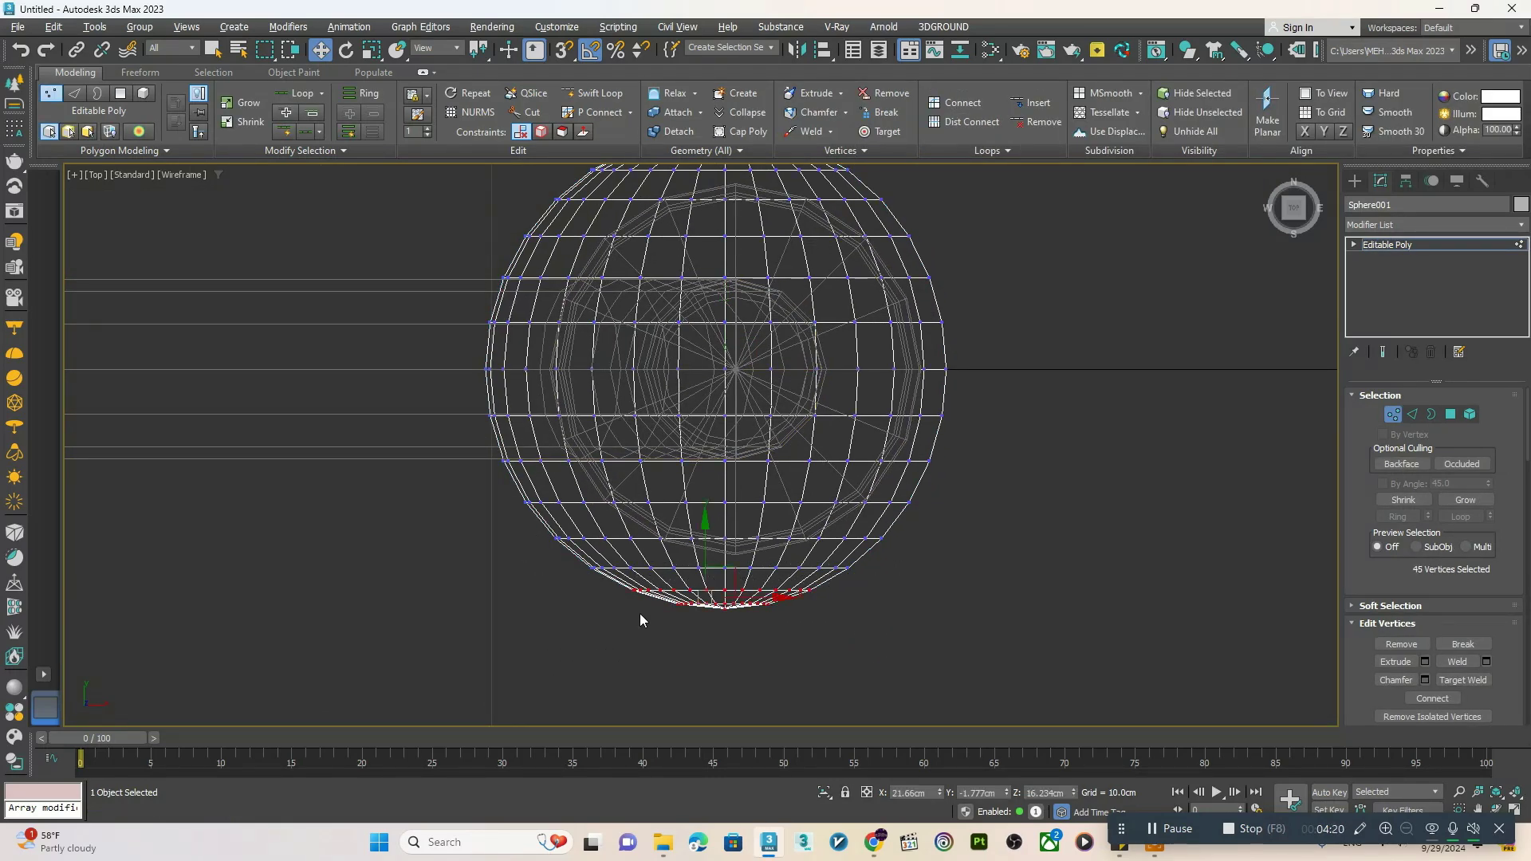
key("r")
left_click_drag(709, 532, 723, 807)
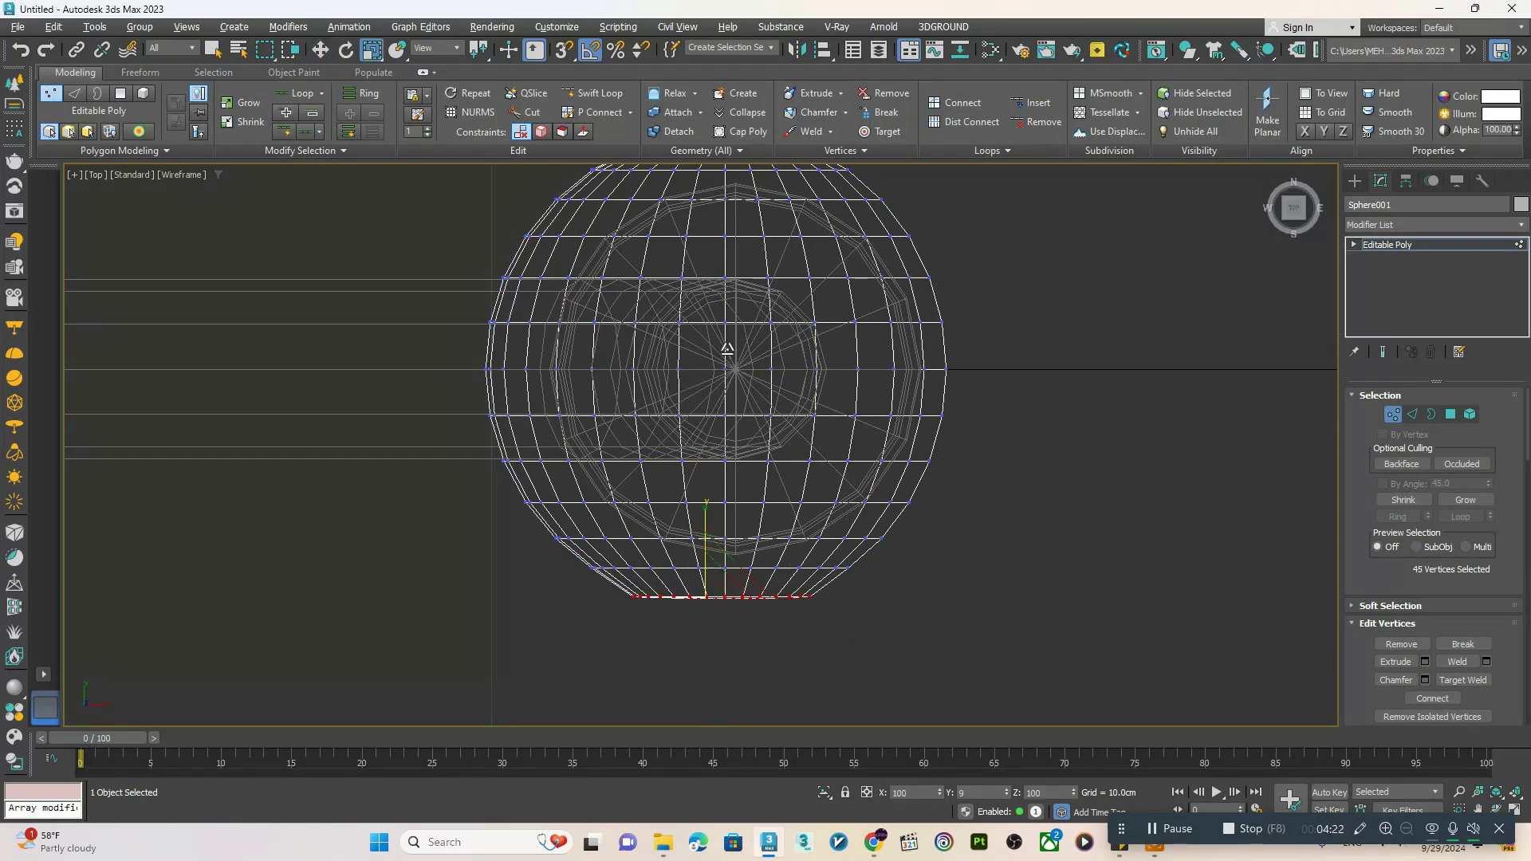
left_click_drag(727, 349, 726, 354)
- Flatten the 45 vertices around the sphere's opposite pole by scaling them along Y in the top view
middle_click_drag(722, 325, 747, 521)
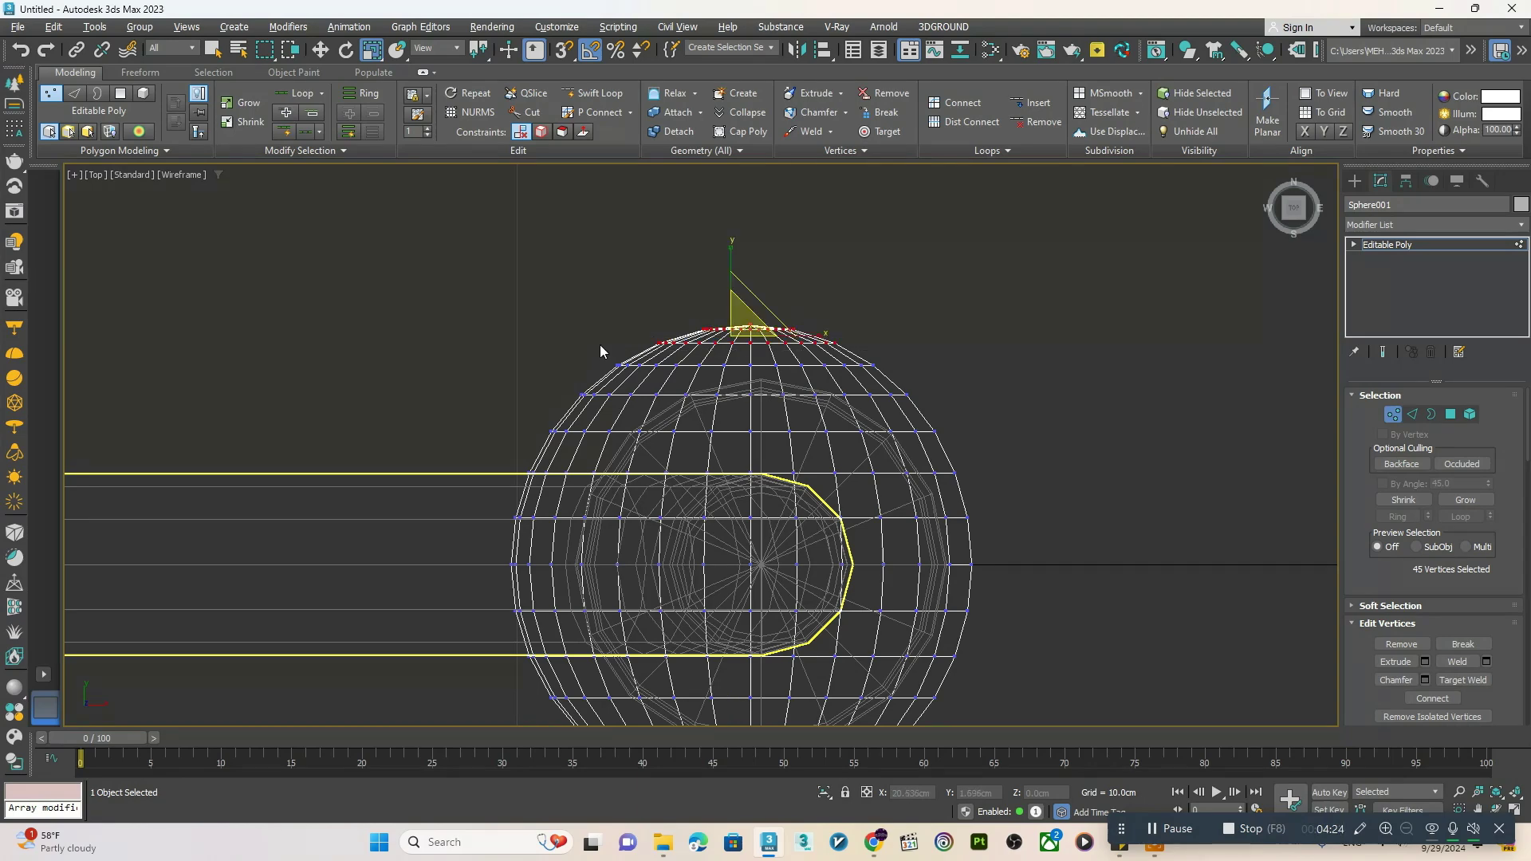
middle_click_drag(732, 500, 755, 308)
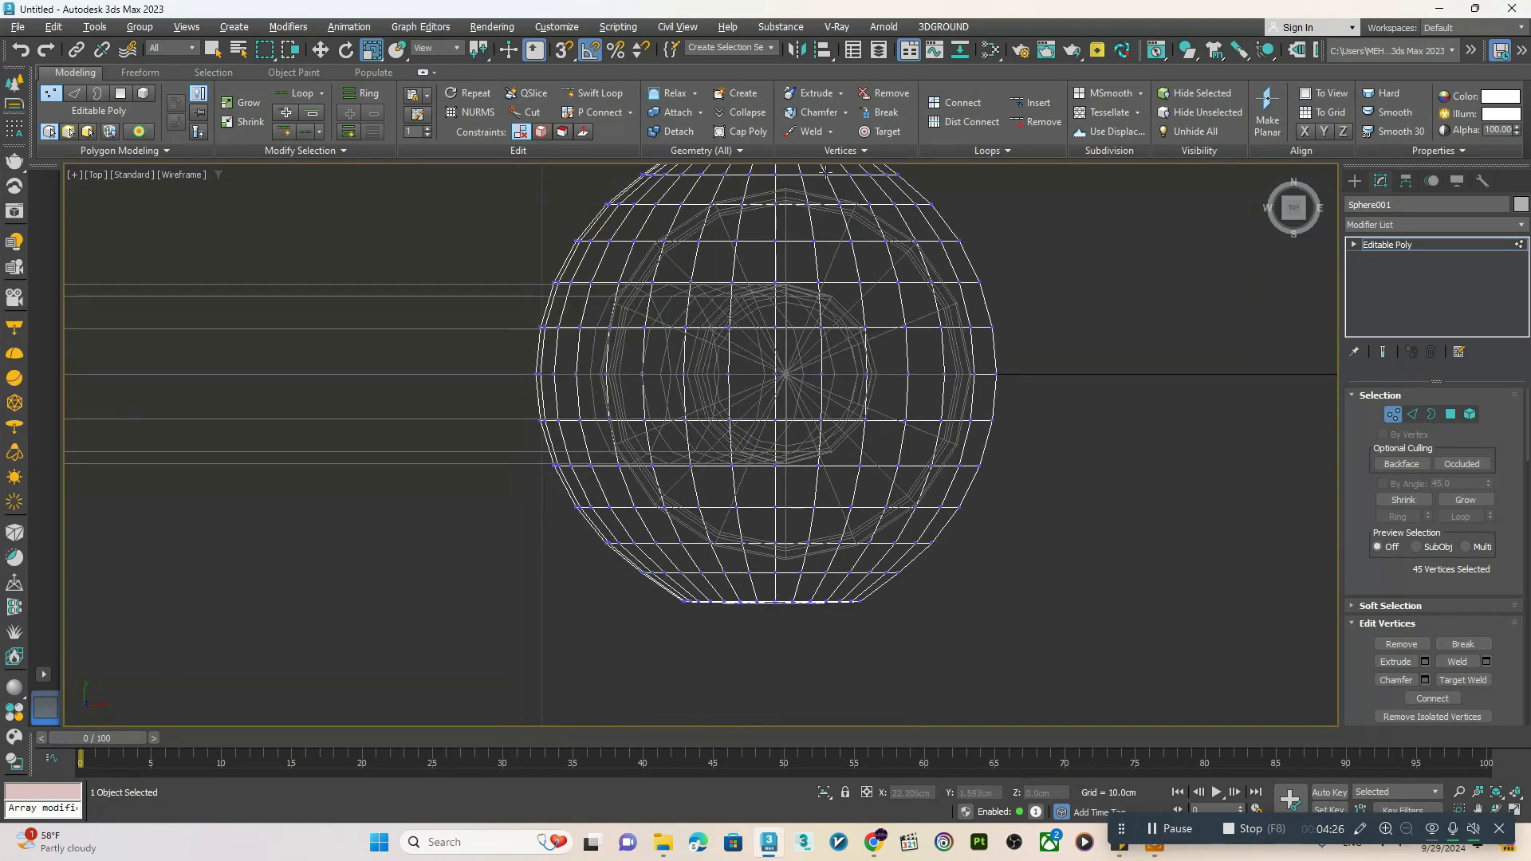
left_click_drag(967, 660, 605, 600)
middle_click_drag(857, 274, 872, 481)
left_click_drag(971, 303, 718, 322)
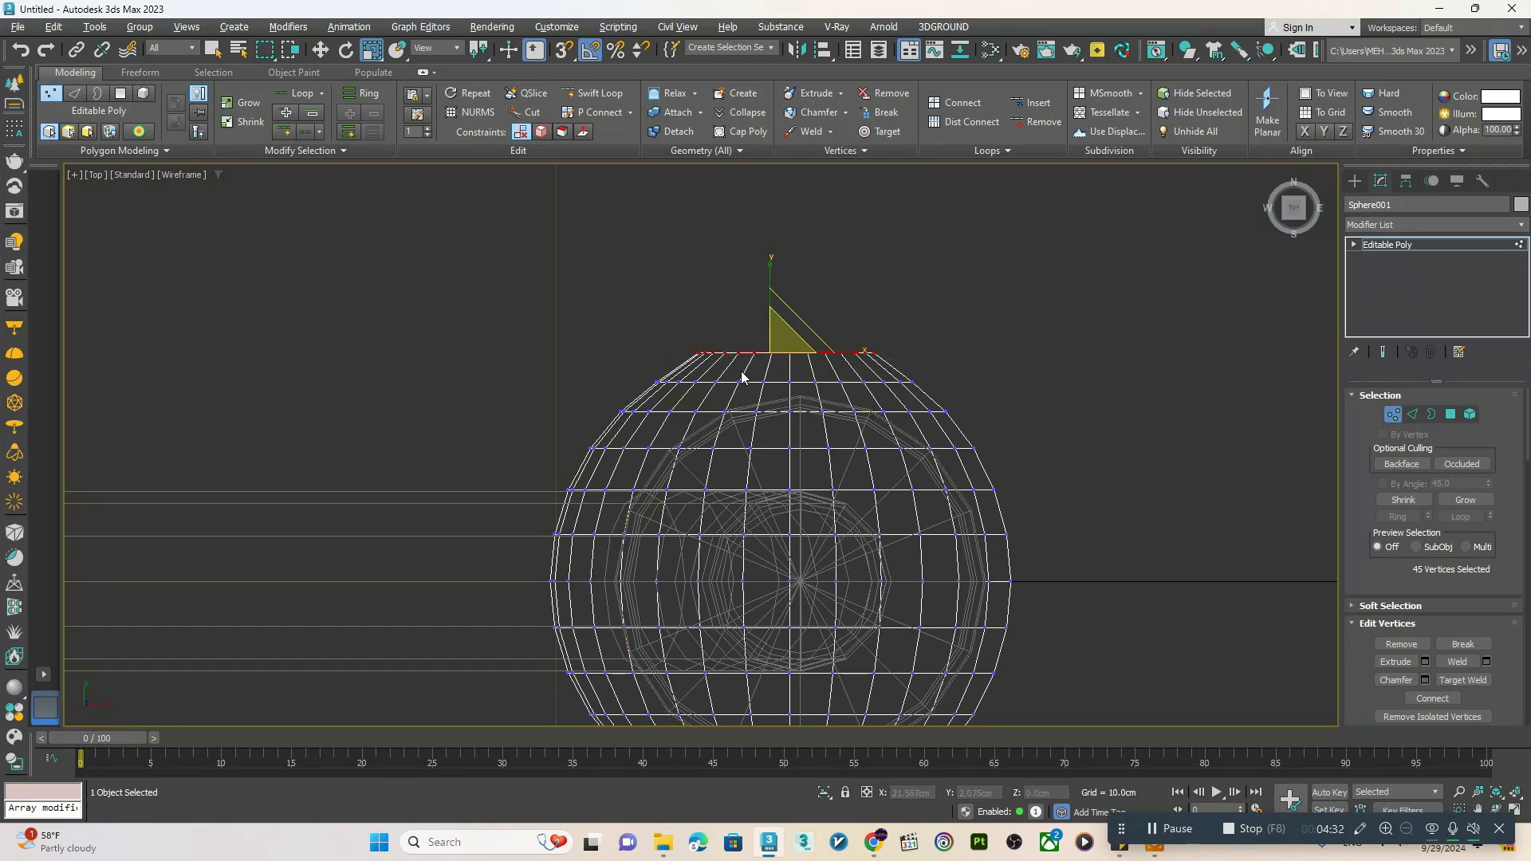
middle_click_drag(745, 373, 741, 341)
middle_click_drag(790, 585, 773, 425)
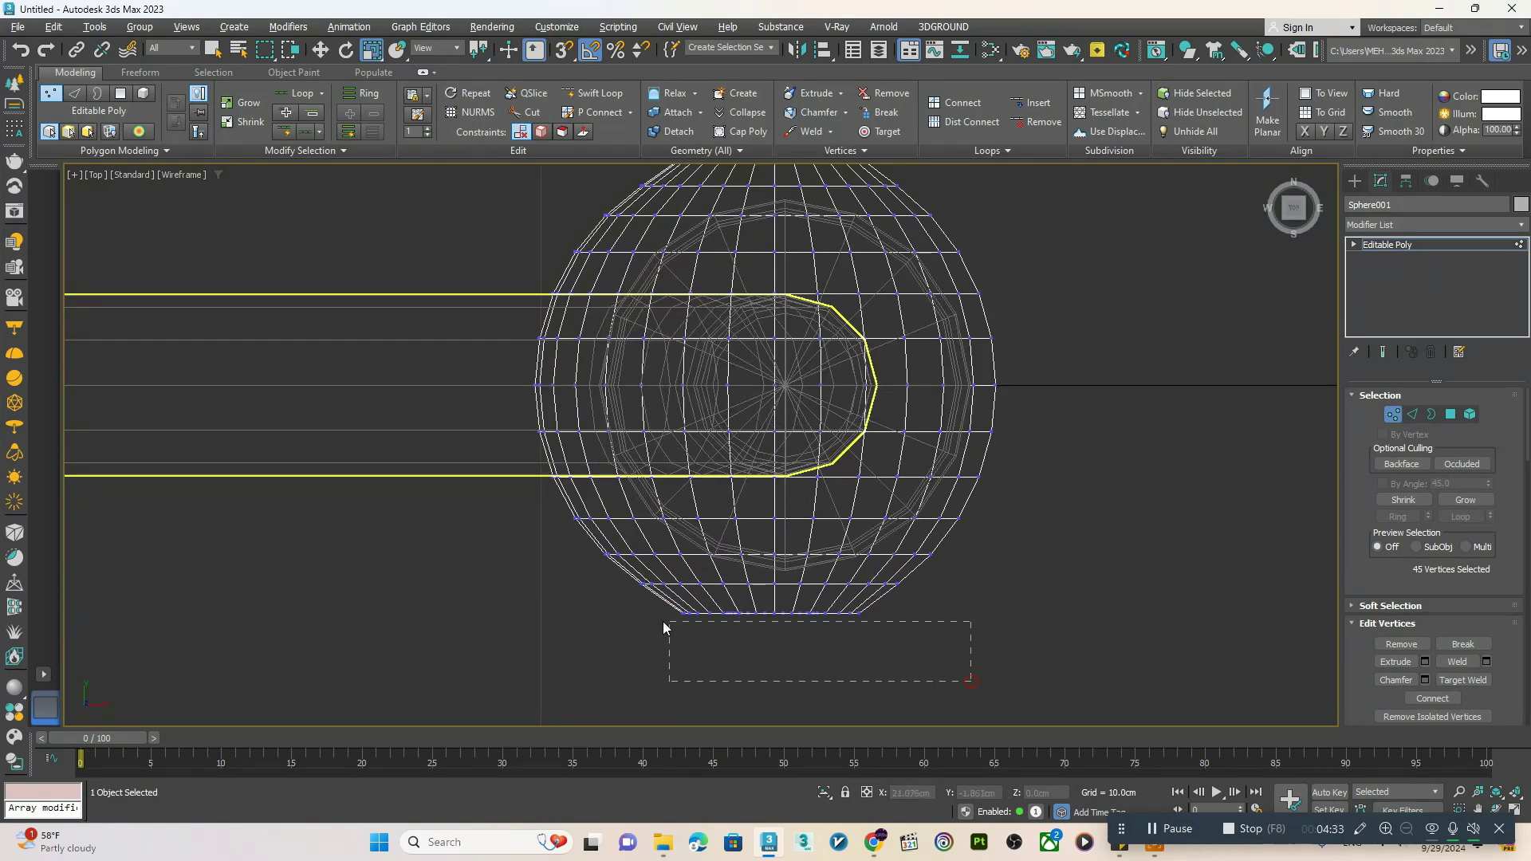
- Switch to the maximized perspective view and return the cut sphere to object level
key("alt+w")
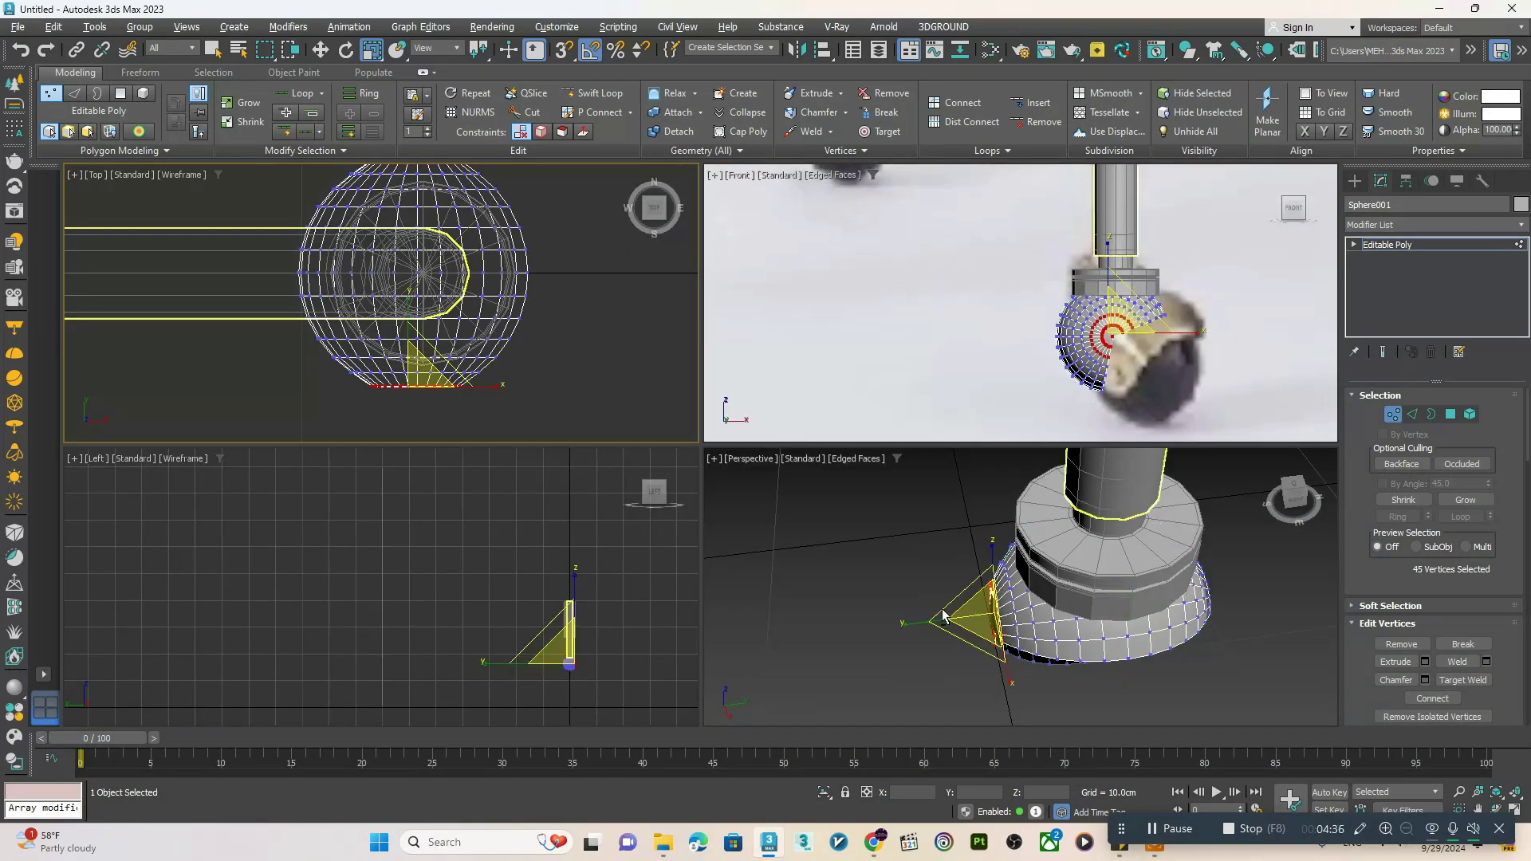
middle_click(1005, 583)
key("alt+w")
middle_click_drag(479, 550, 861, 508, "alt")
left_click(1387, 247)
scroll(700, 506, "down", 3)
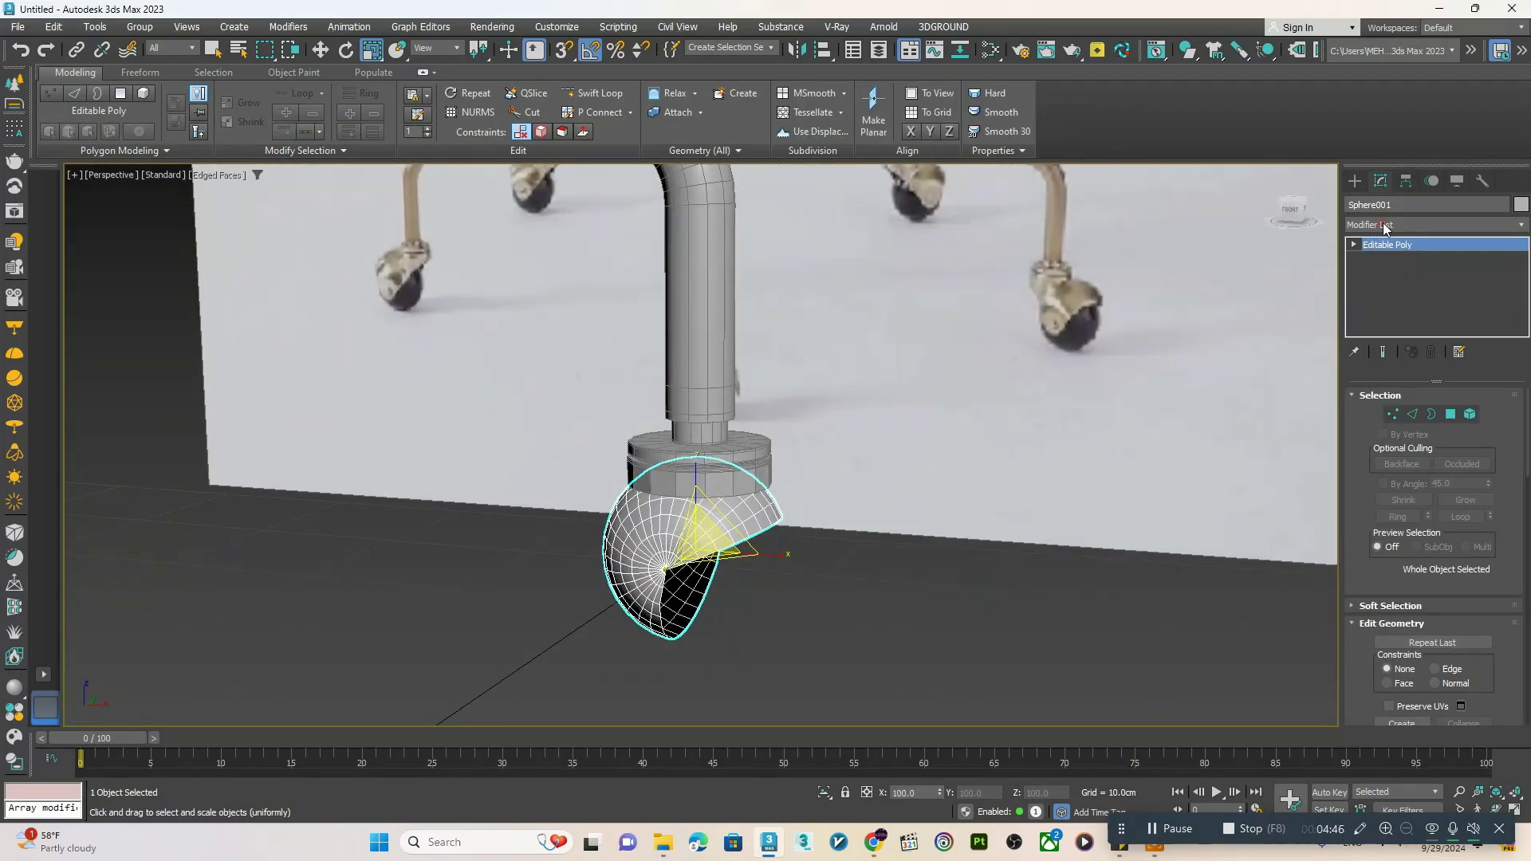
- Add a Shell modifier to the cut sphere with an outer amount of about 0.052 cm
left_click(1383, 225)
scroll(1381, 225, "down", 3)
type("sh")
key("Return")
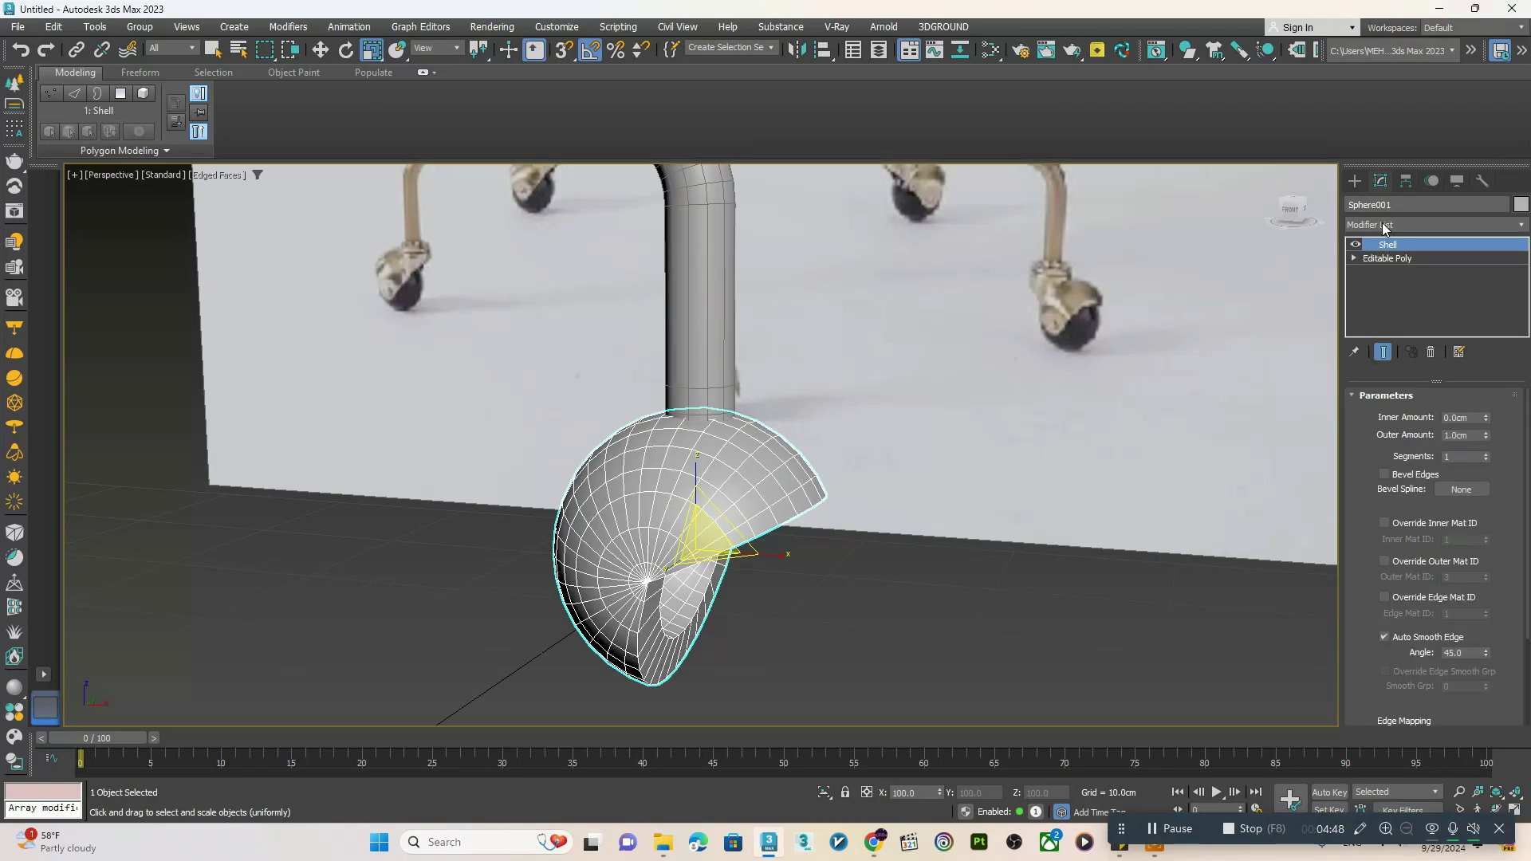
left_click_drag(1487, 437, 1486, 412)
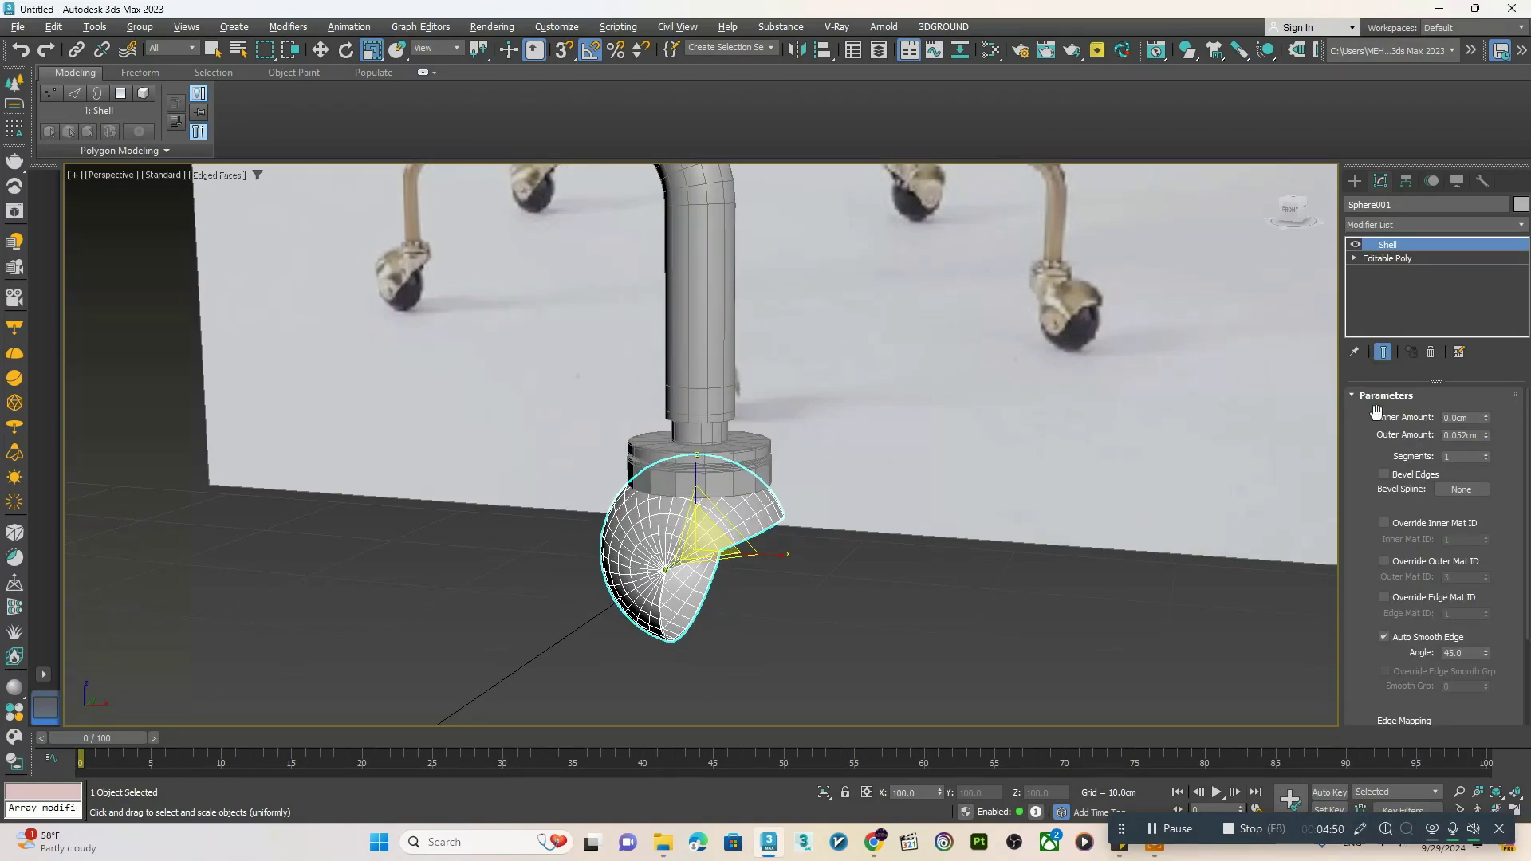
- Activate the Move tool, hide the edged faces in the perspective view and deselect the shelled sphere
mouse_move(988, 542)
middle_mouse_down("alt")
mouse_move(648, 535)
mouse_move(1077, 520)
middle_mouse_up("alt")
scroll(648, 535, "up", 5)
scroll(689, 539, "down", 7)
key("w")
key("F4")
left_click(1086, 518)
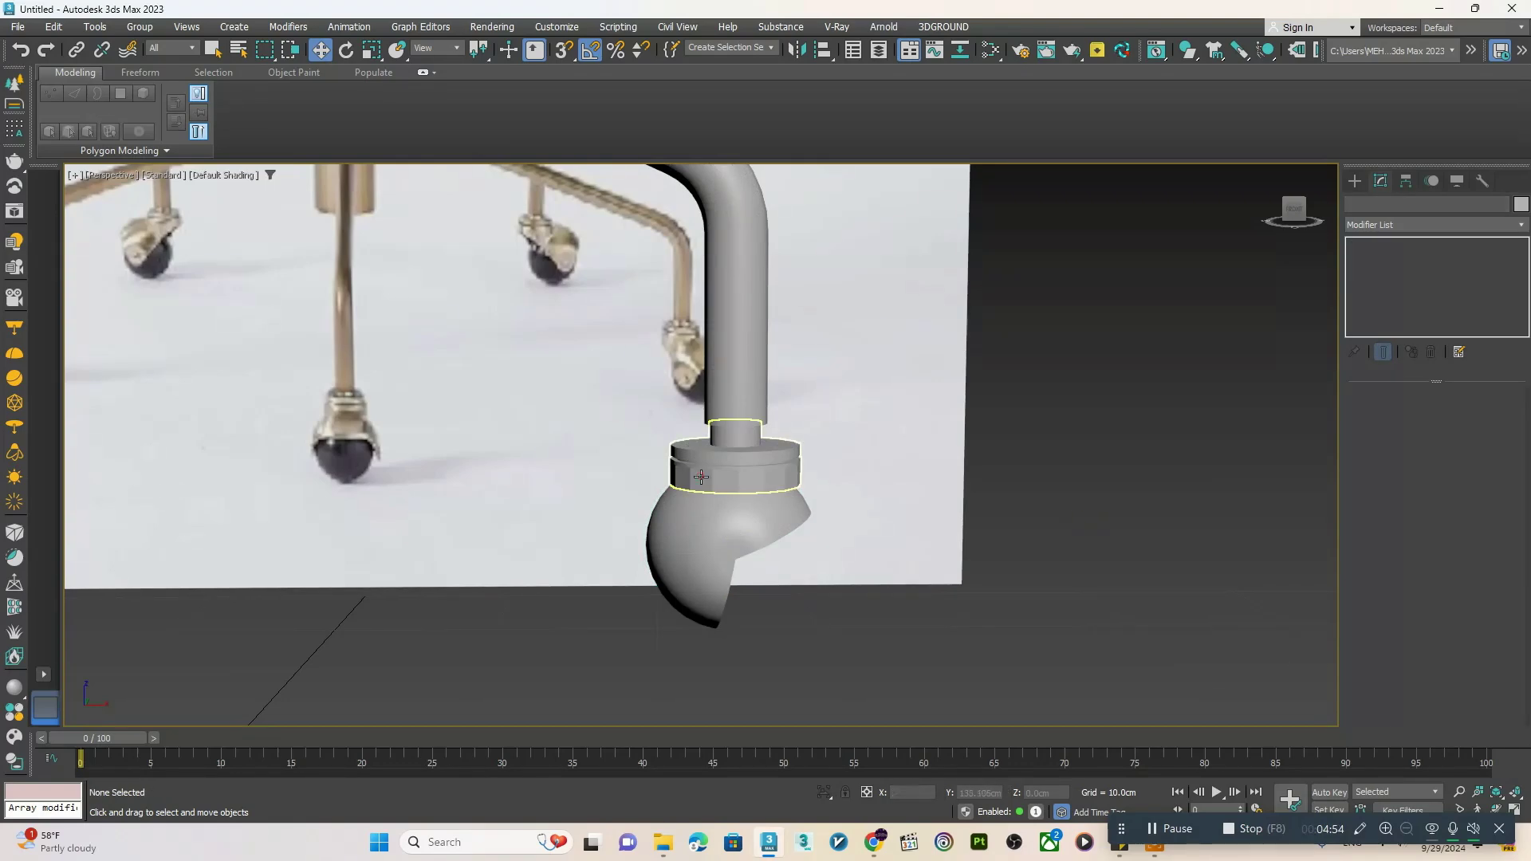
- Apply a TurboSmooth modifier to the collar above the caster housing
left_click(702, 476)
left_click(1407, 226)
type("tu")
key("Return")
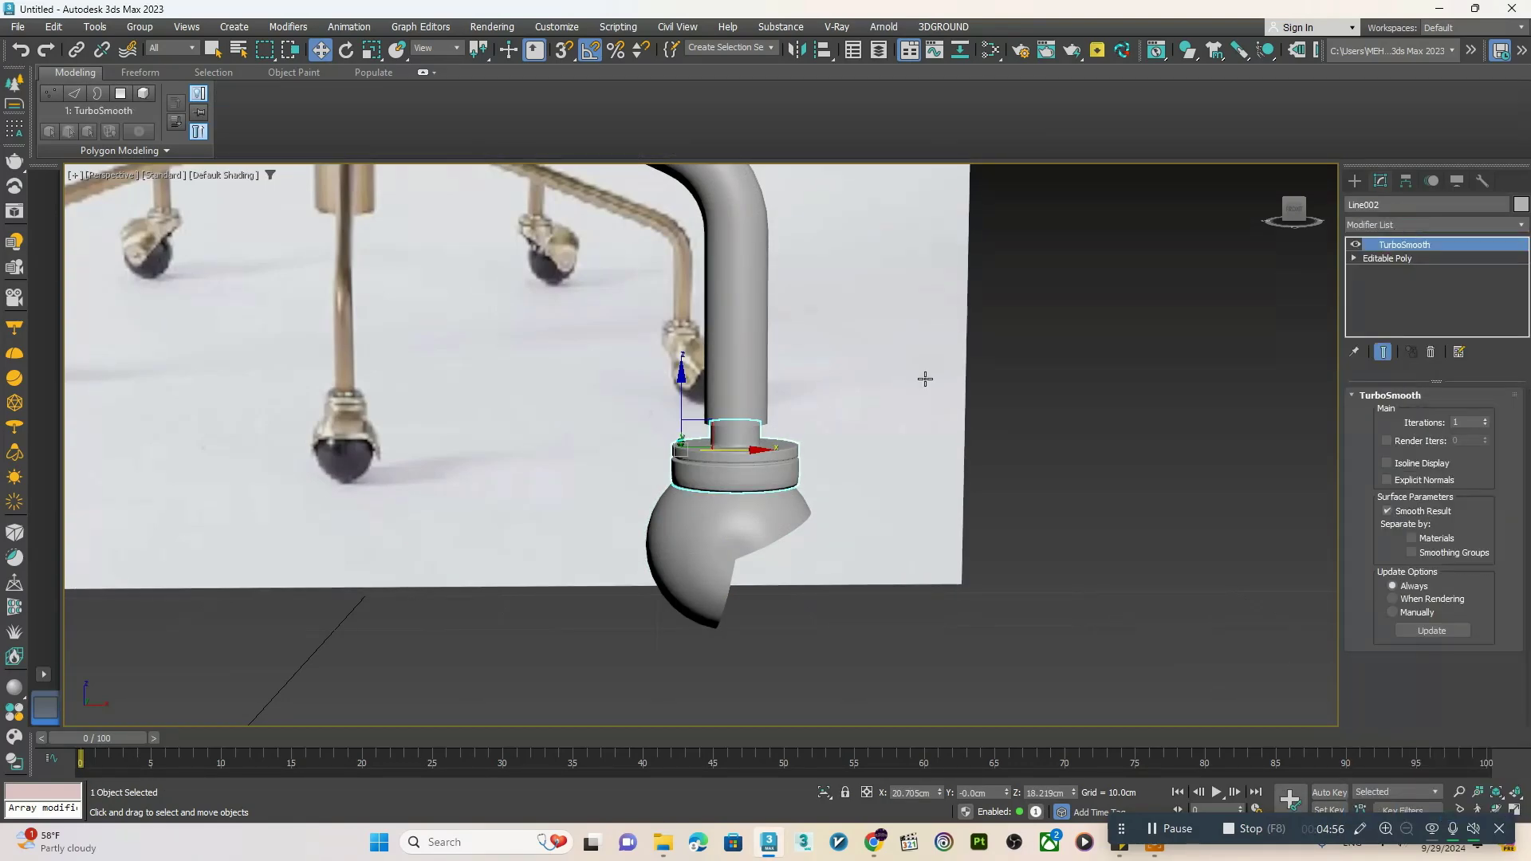
- Set the collar's TurboSmooth iterations to 2 and check its surface with and without edged faces
left_click(1220, 435)
key("F4")
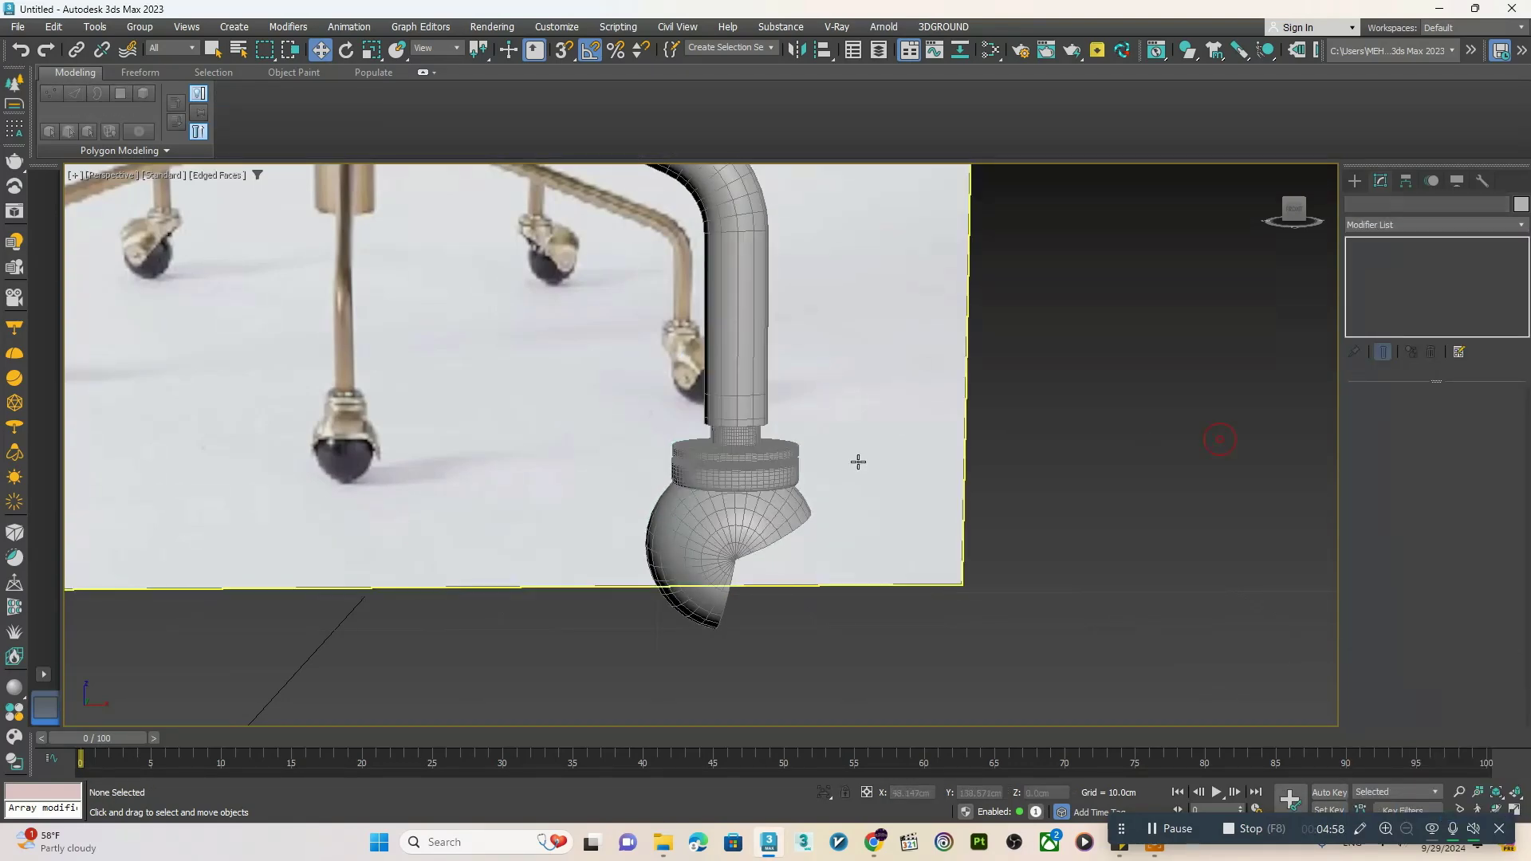
left_click(744, 472)
scroll(744, 472, "up", 5)
mouse_move(745, 472)
middle_mouse_down("alt")
mouse_move(712, 418)
mouse_move(727, 453)
middle_mouse_up("alt")
key("F4")
key("F4")
scroll(742, 434, "down", 4)
scroll(750, 444, "up", 8)
scroll(727, 452, "down", 8)
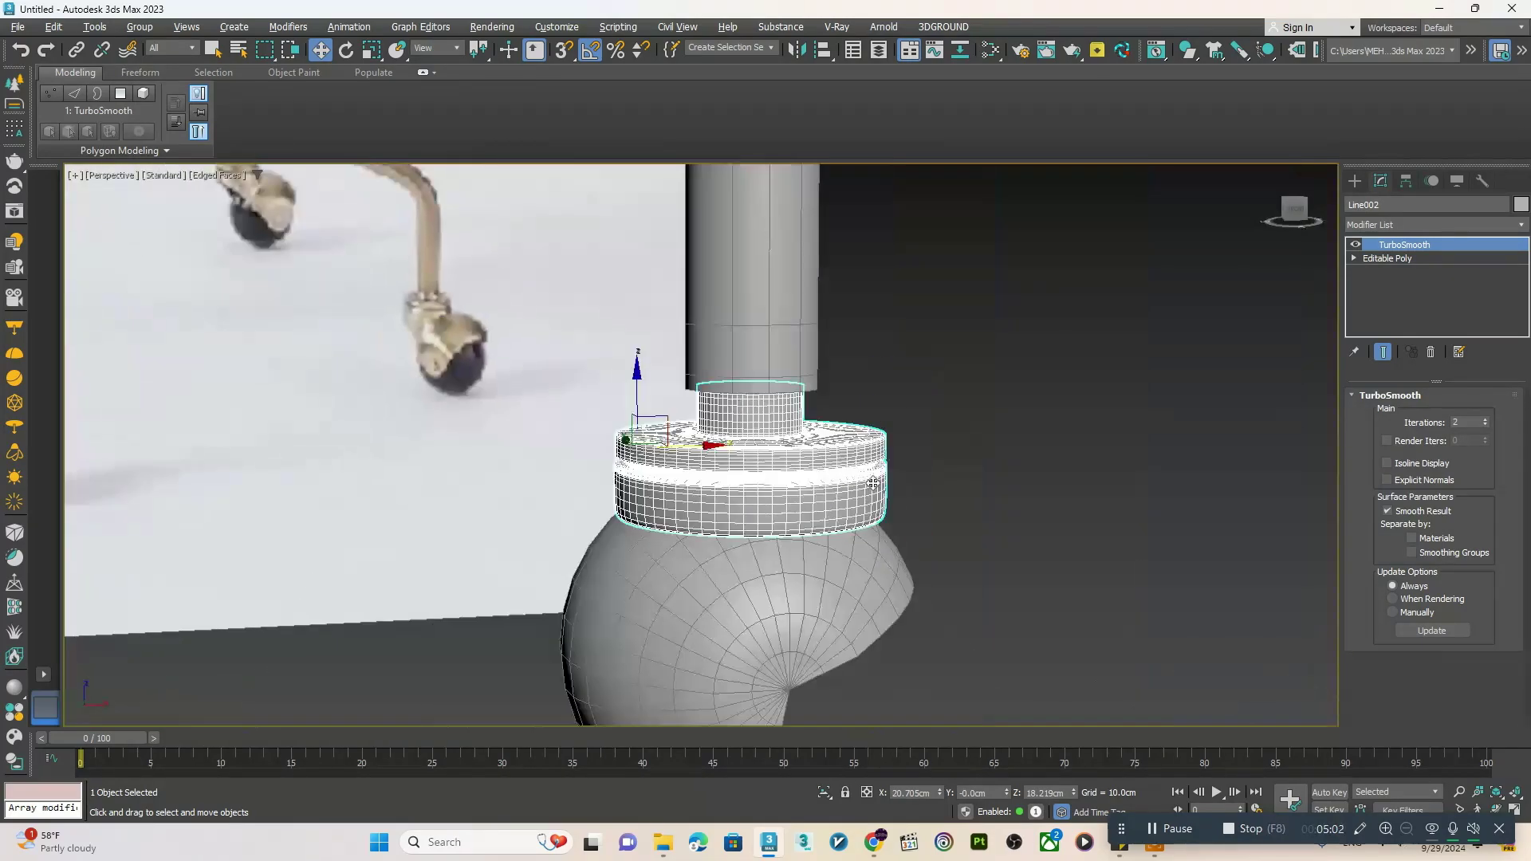
key("F4")
- In the front view, create a sphere with a radius of about 1.79 cm centred inside the cut caster housing
left_click(830, 399)
left_click(813, 398)
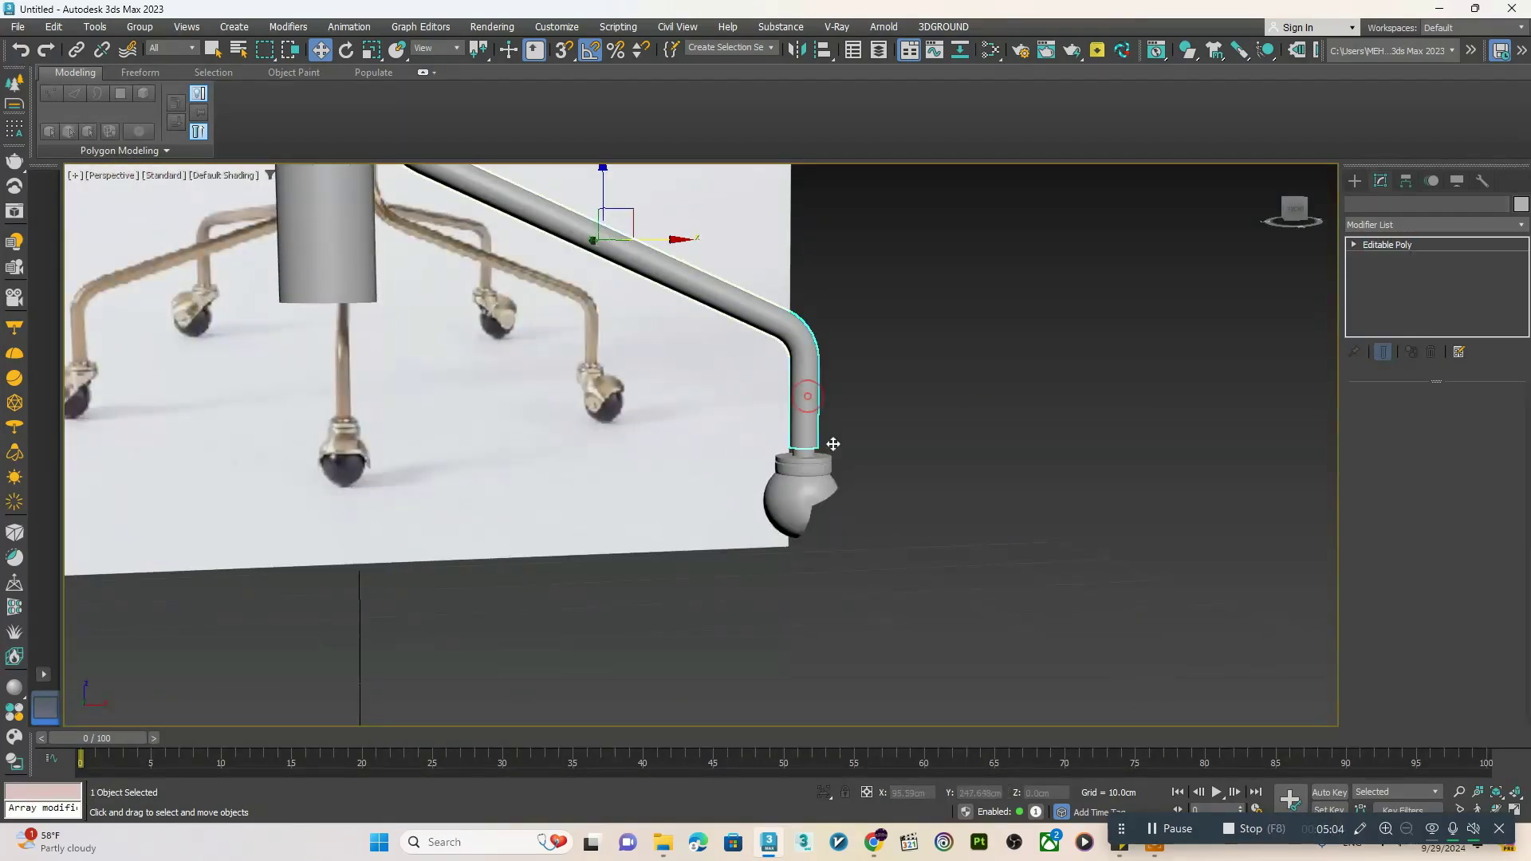
scroll(830, 444, "down", 4)
middle_click_drag(830, 444, 802, 439, "alt")
key("alt+w")
middle_click(810, 377)
key("alt+w")
left_click(786, 479)
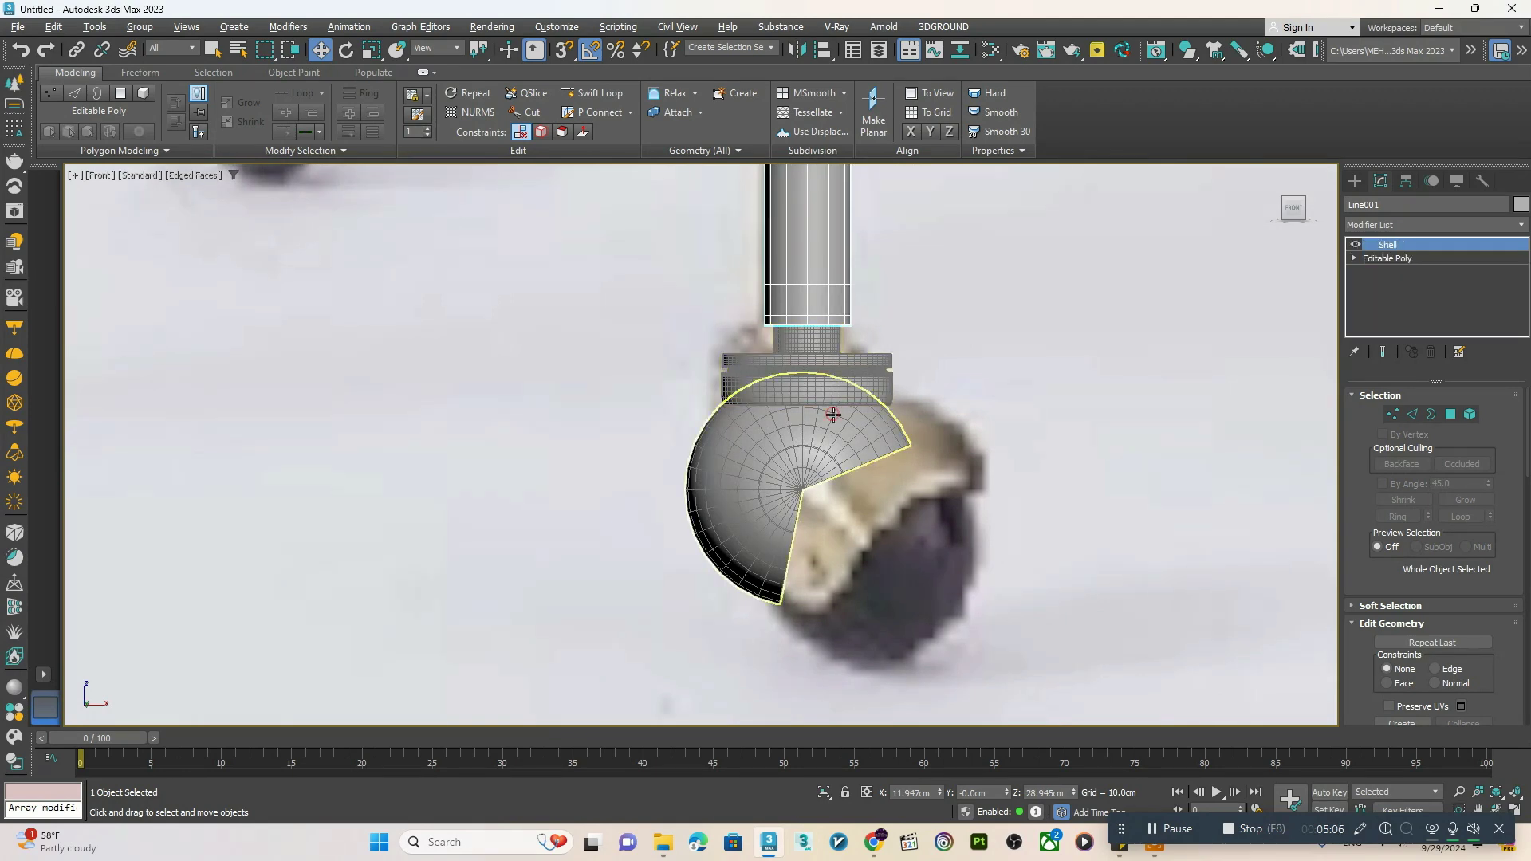
left_click(1354, 181)
left_click(1391, 309)
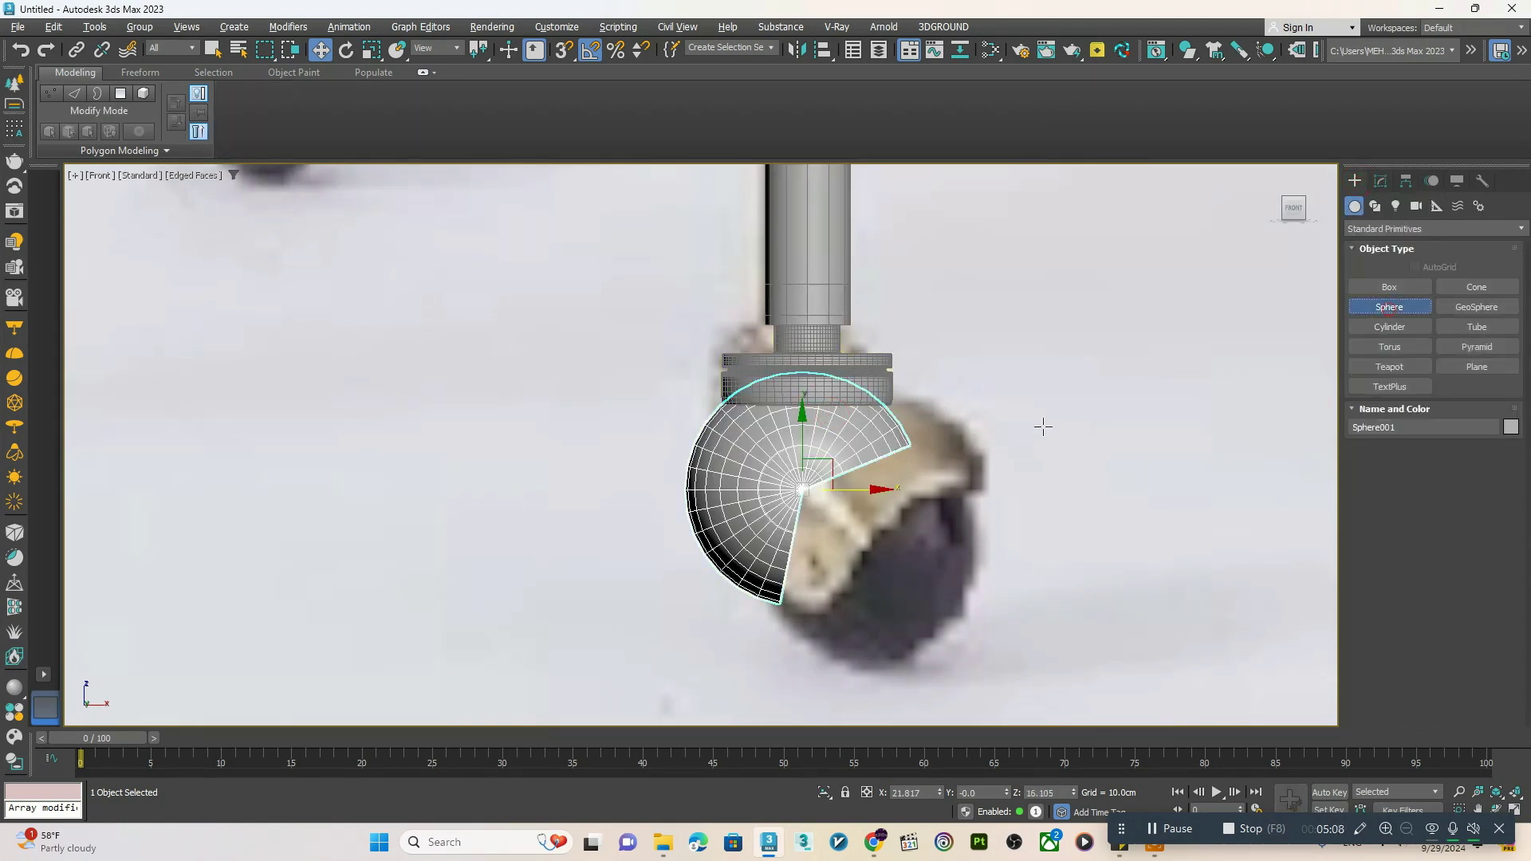
left_click_drag(803, 488, 813, 600)
- Nudge the new wheel sphere slightly upward to a Z position of about 16.13 cm
key("alt+w")
key("alt+w")
middle_click_drag(812, 540, 835, 515, "alt")
scroll(835, 515, "up", 7)
scroll(812, 523, "down", 8)
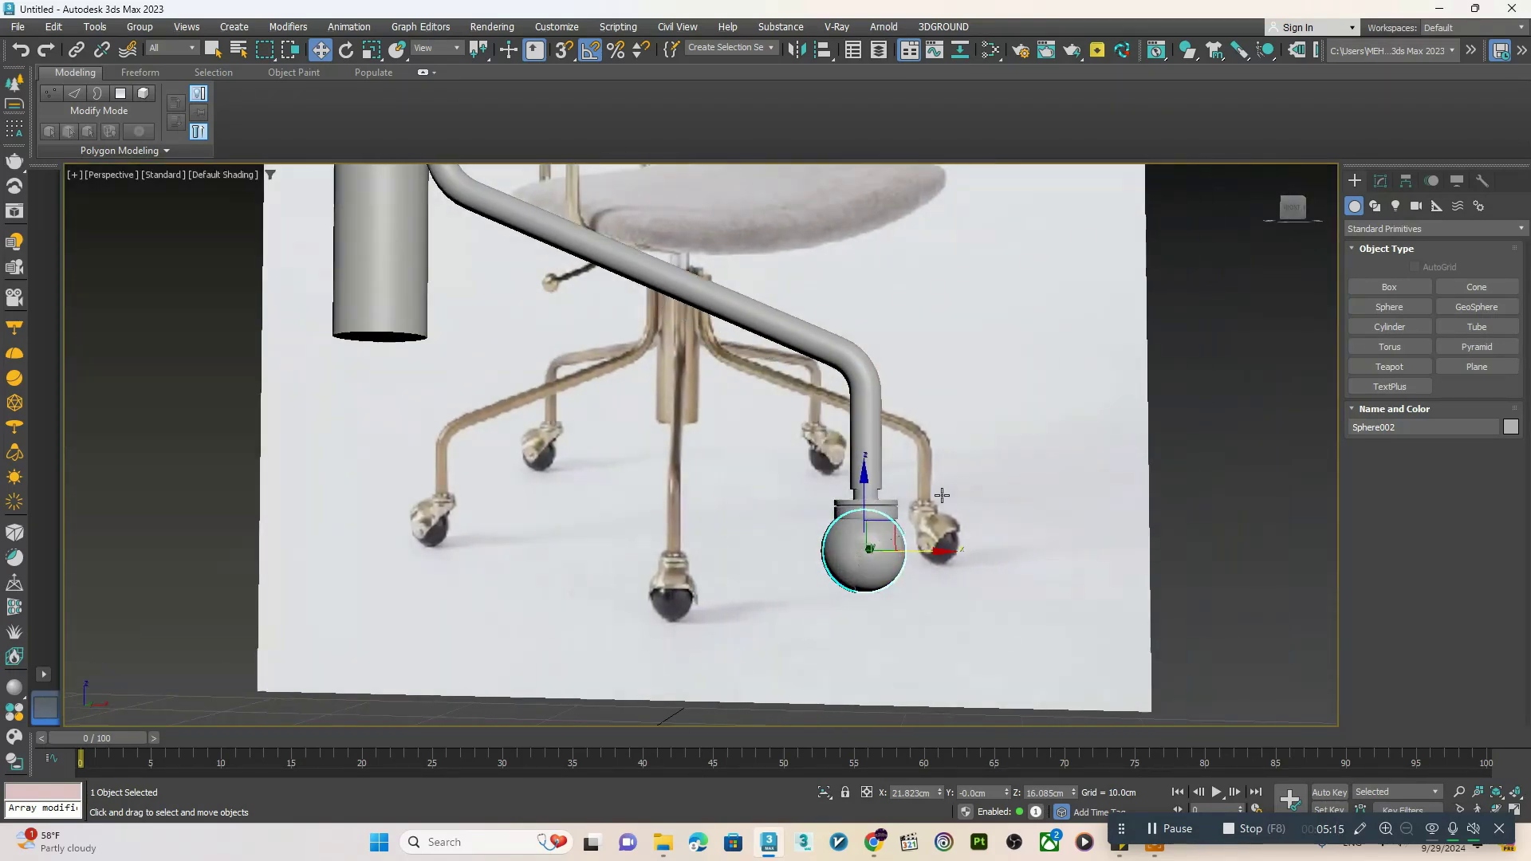
middle_click_drag(942, 495, 884, 550, "alt")
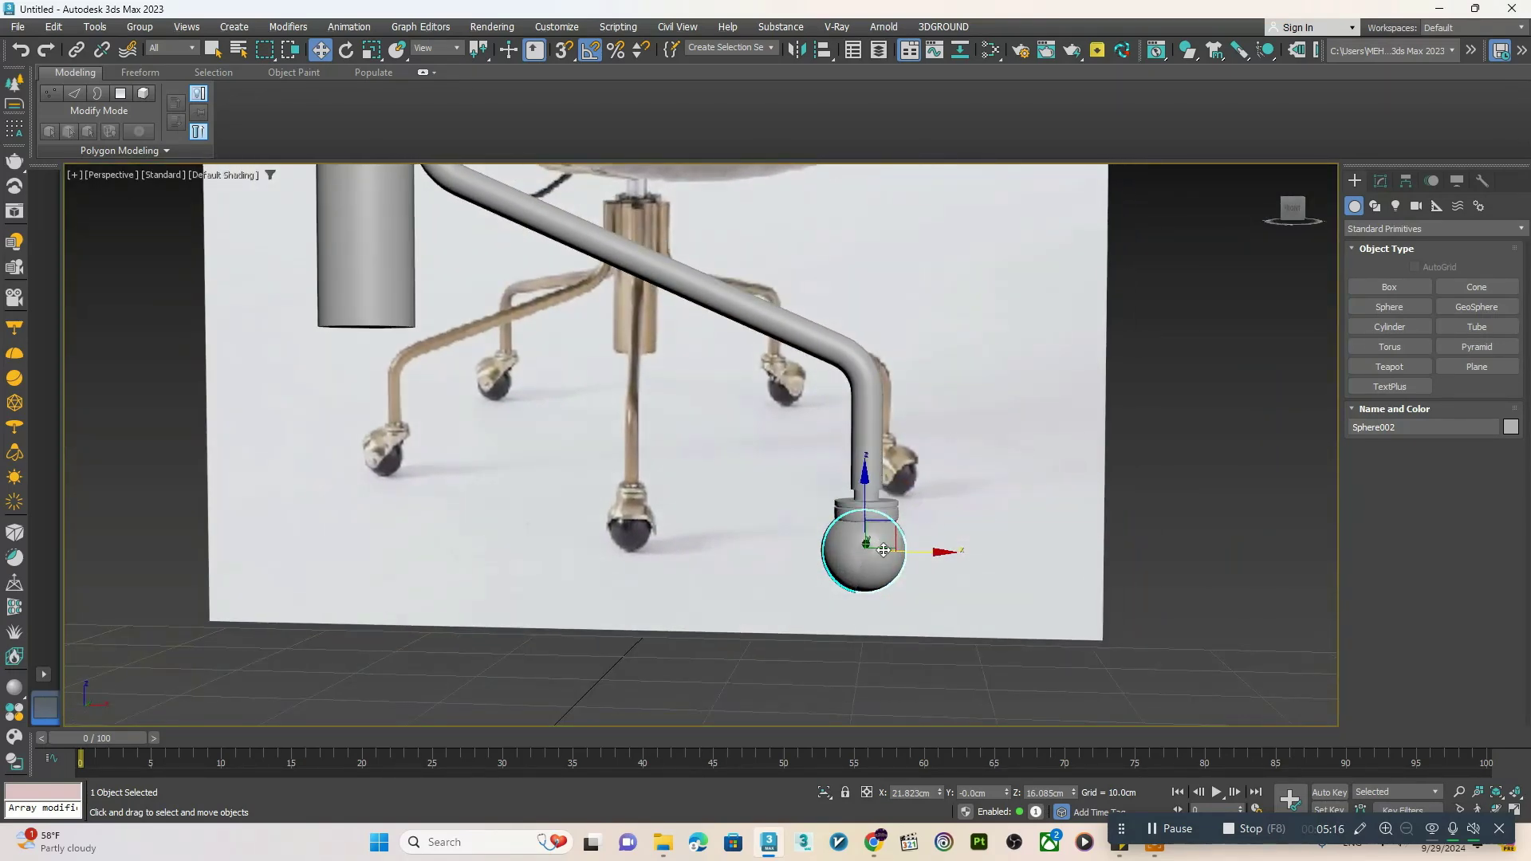
left_click_drag(867, 519, 869, 516)
key("alt+w")
key("alt+w")
scroll(892, 457, "up", 5)
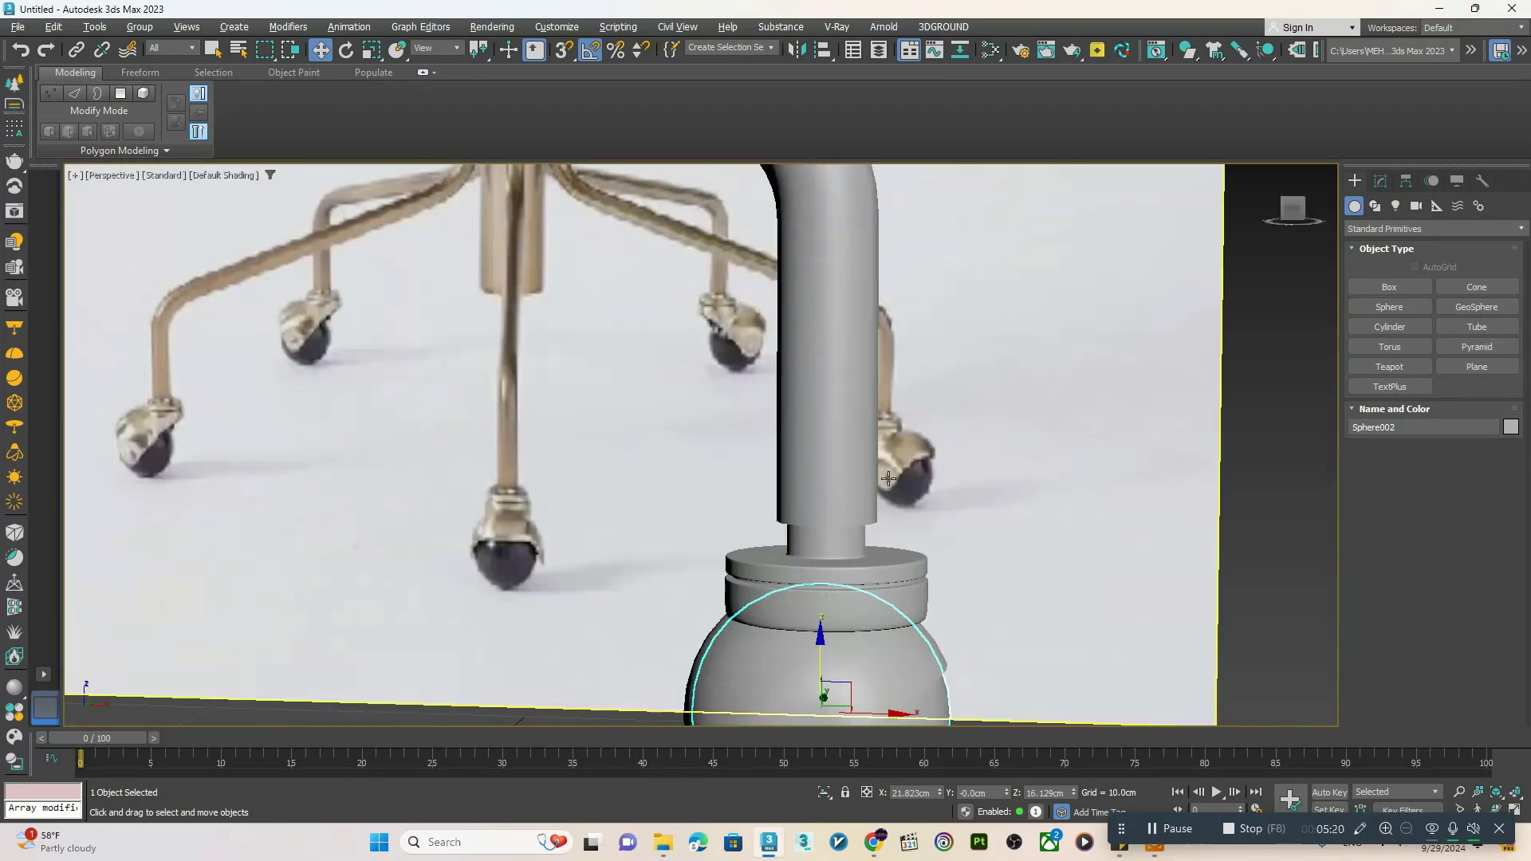
- In the front view, draw a cylinder with a radius of about 0.16 cm at the centre of the wheel sphere
key("alt+w")
key("alt+w")
scroll(943, 481, "up", 3)
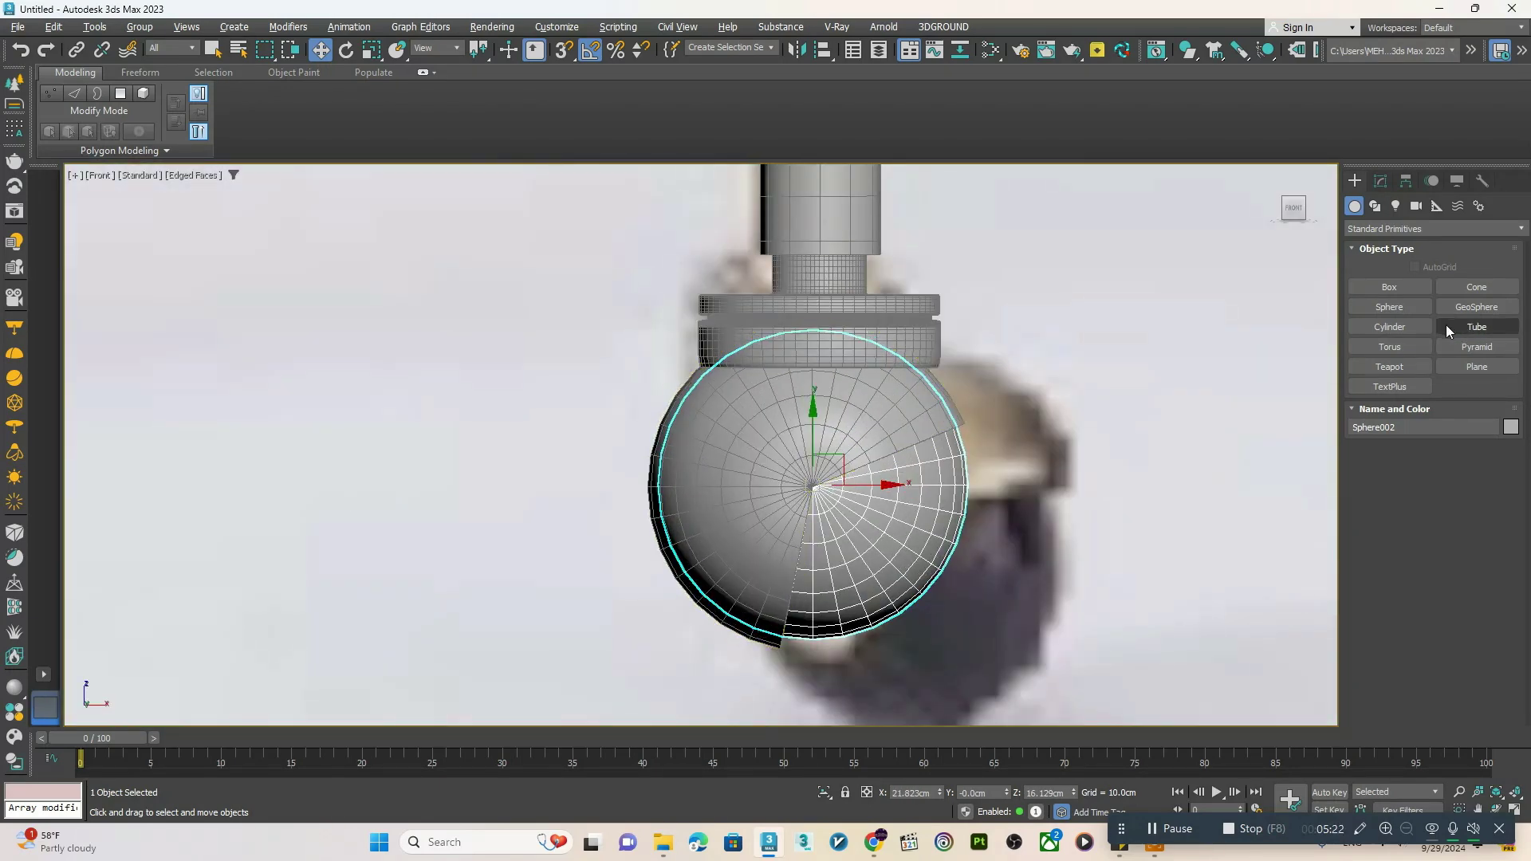
scroll(805, 478, "up", 5)
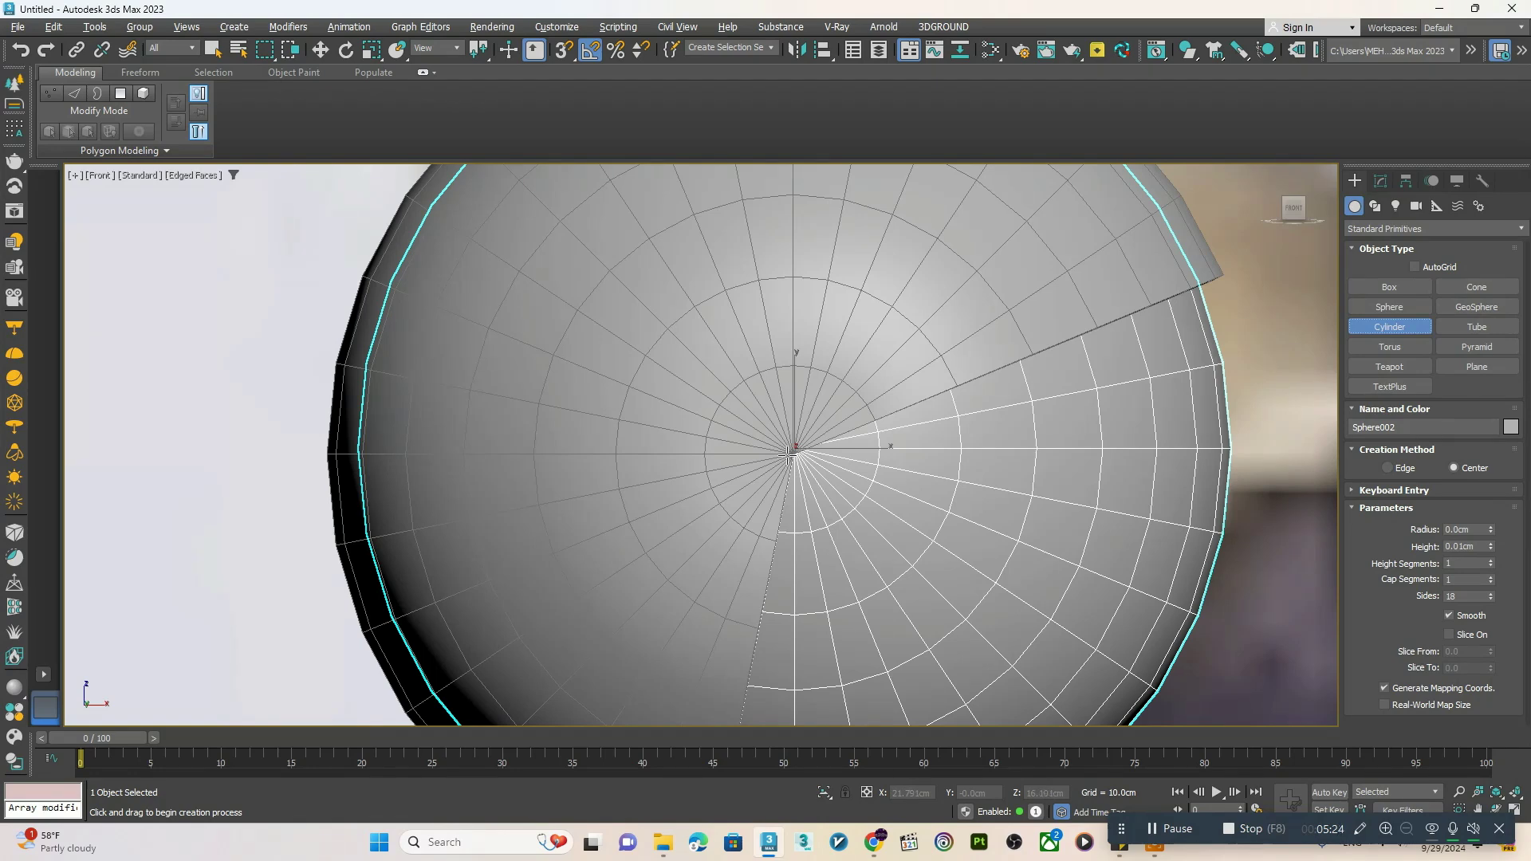
left_click_drag(789, 454, 791, 455)
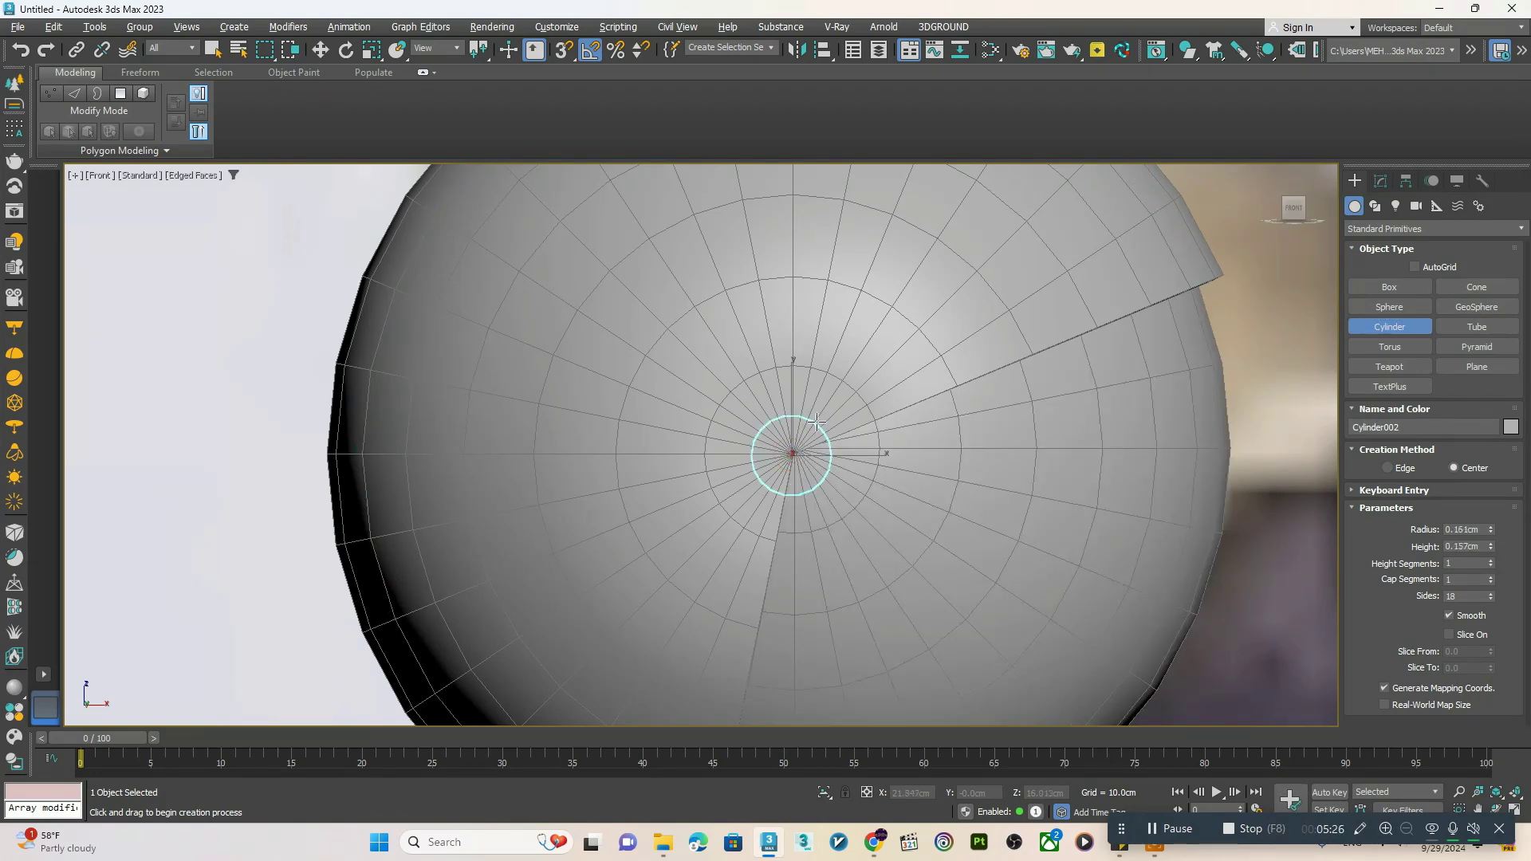
key("w")
- Move the small cylinder along Y to about -0.618 cm so it pokes out of the housing's side
key("alt+w")
middle_click(915, 615)
key("alt+w")
scroll(916, 615, "down", 5)
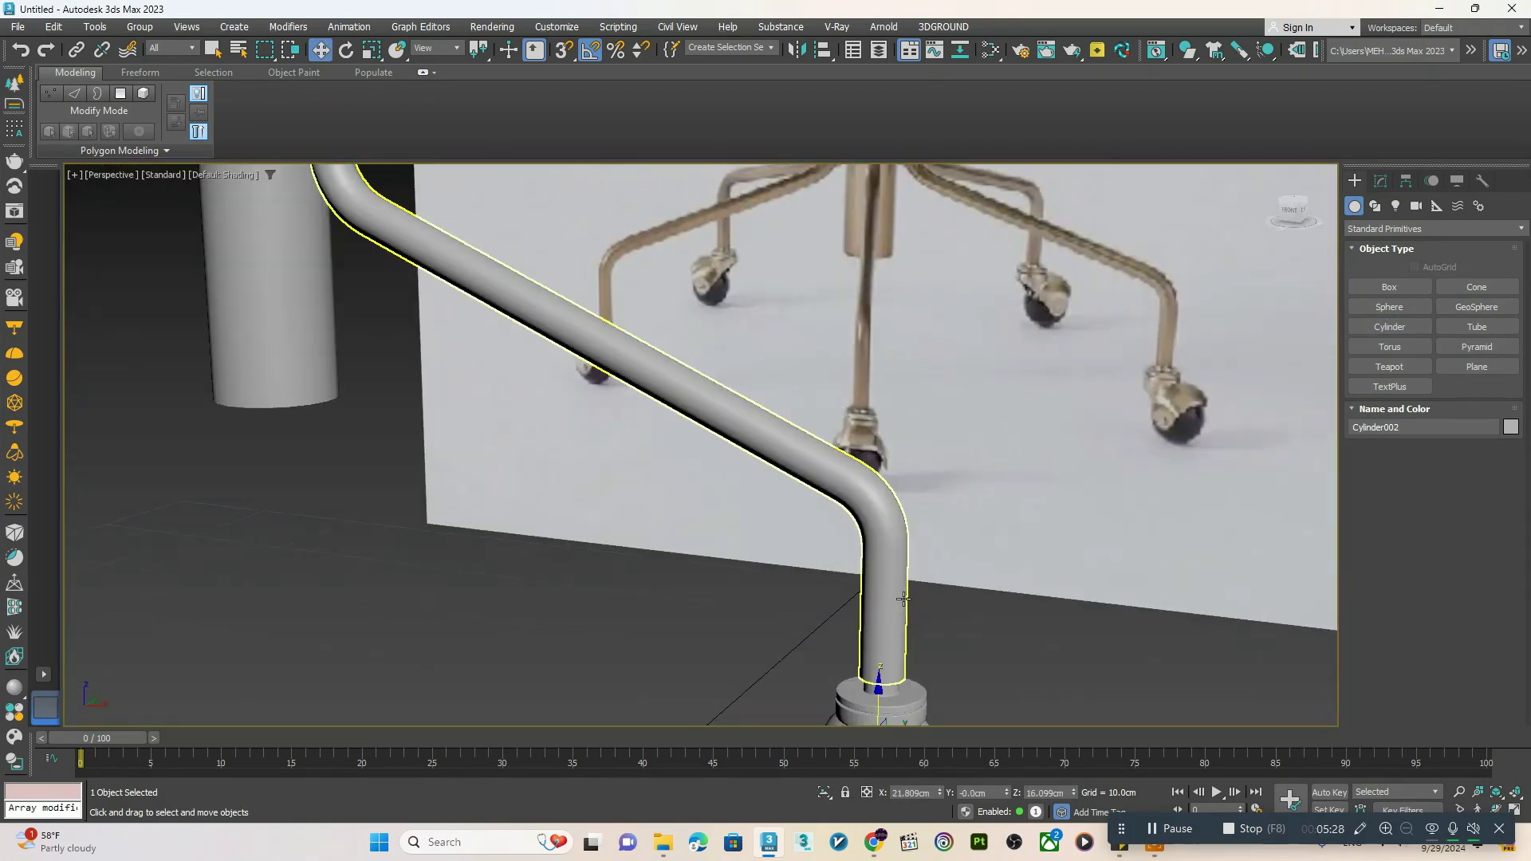
scroll(878, 686, "up", 8)
scroll(807, 574, "down", 4)
middle_click_drag(807, 574, 717, 618, "alt")
scroll(834, 532, "up", 2)
left_click_drag(869, 523, 777, 543)
- Convert the cylinder to Editable Poly and pull its inner-end vertices along Y to about 1.89 cm, through the housing's opposite side
key("F4")
right_click(742, 581)
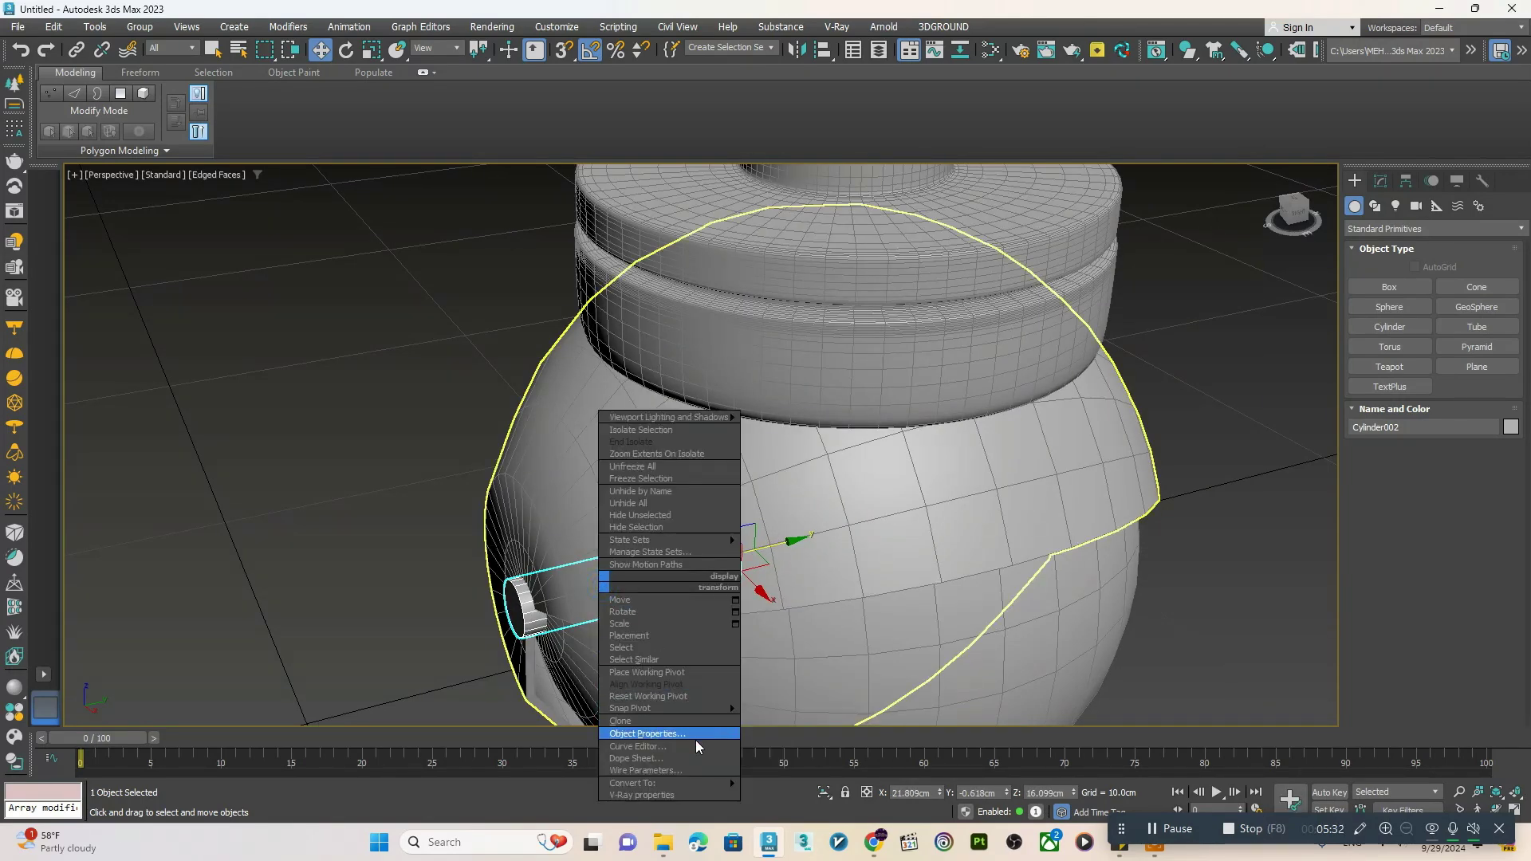
mouse_move(718, 785)
left_click(797, 772)
scroll(742, 550, "down", 5)
middle_click_drag(909, 526, 866, 517, "alt")
key("1")
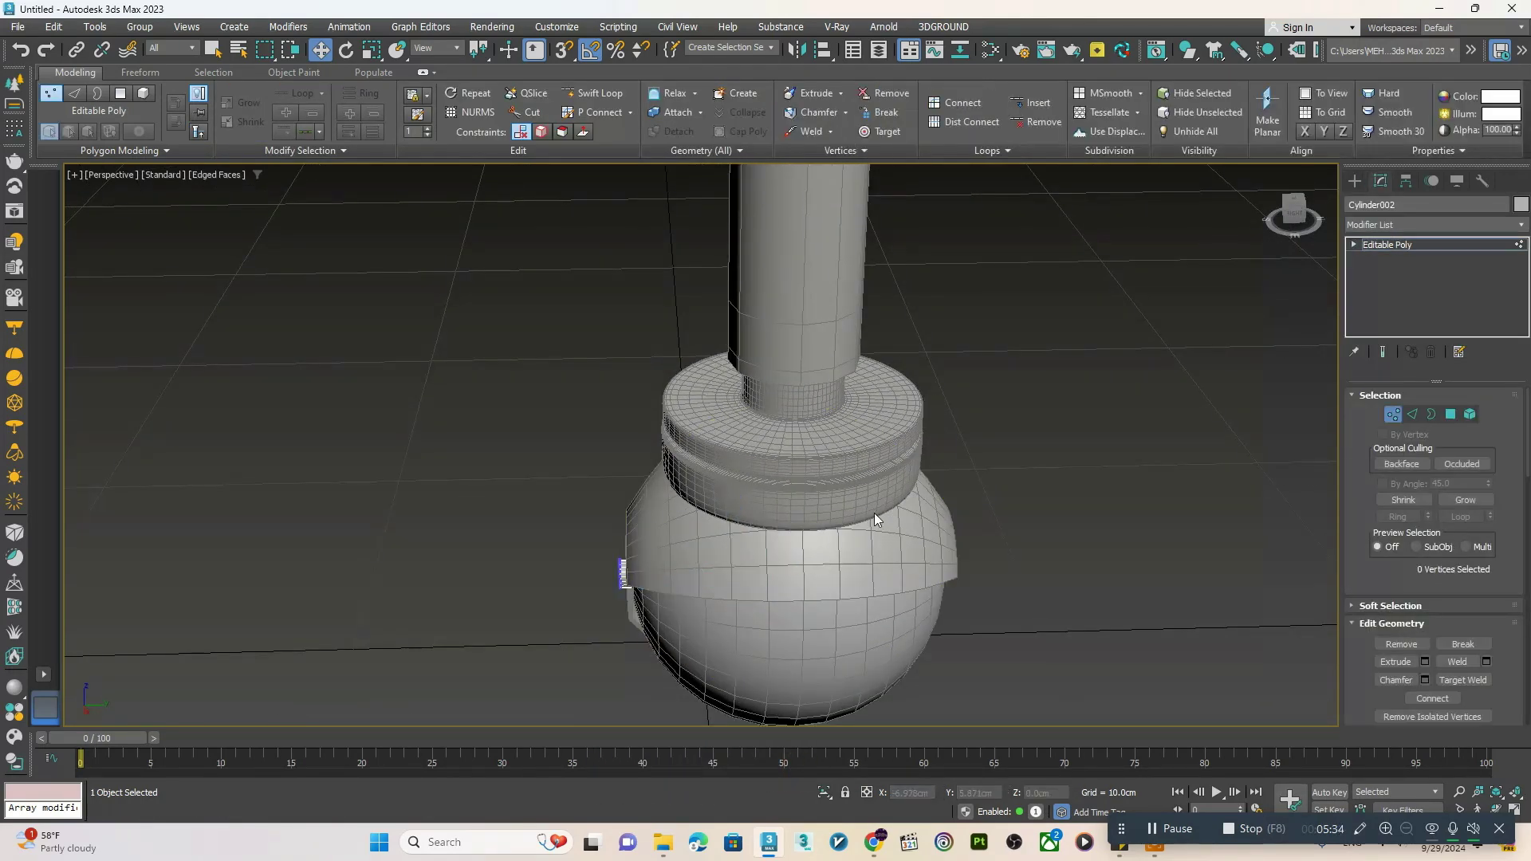
left_click_drag(888, 496, 696, 716)
scroll(792, 576, "up", 3)
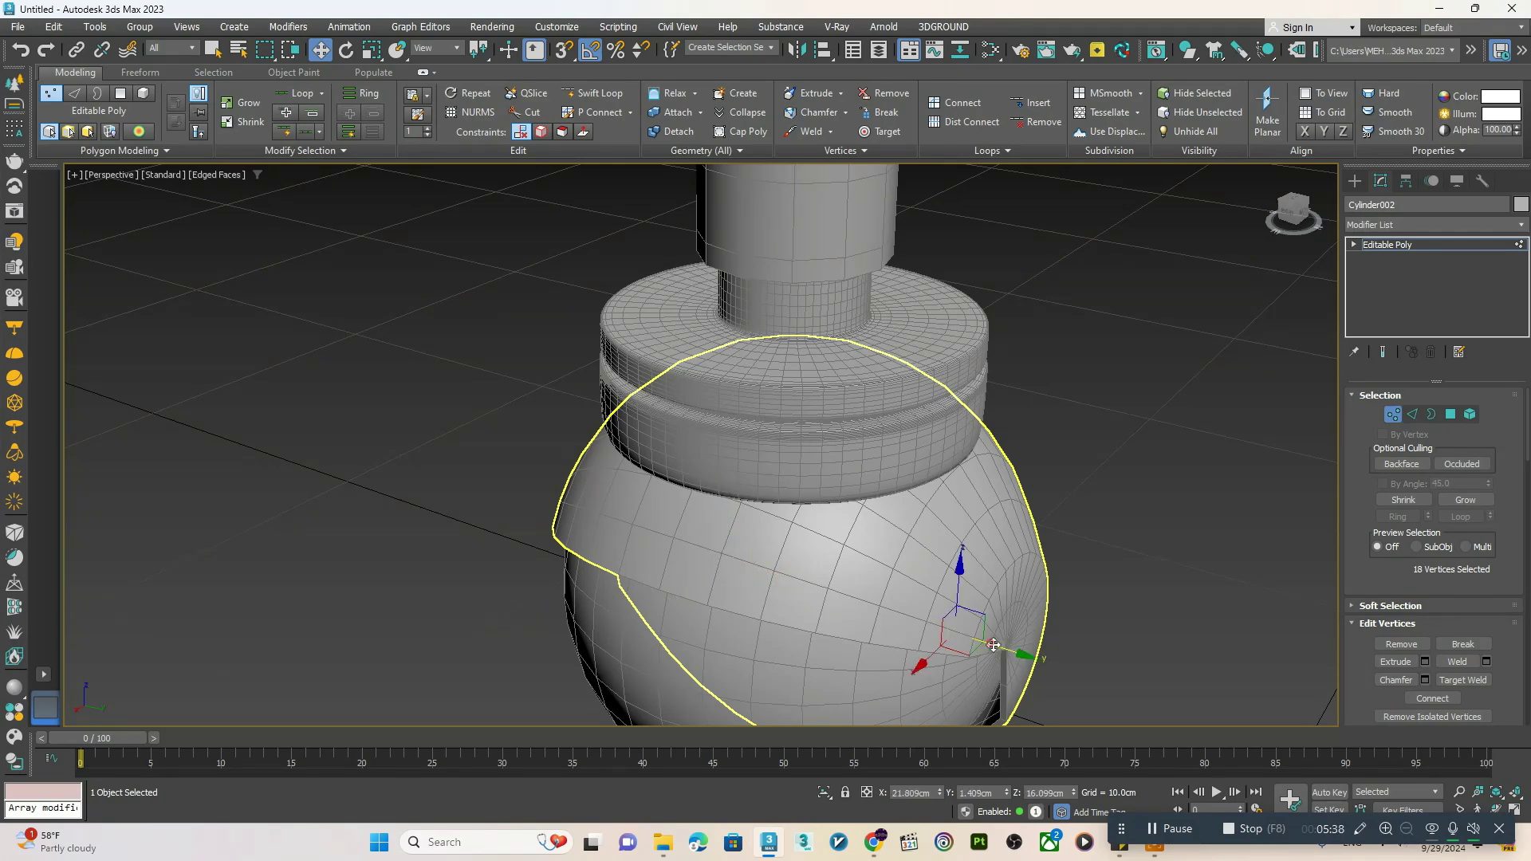
- Inset the polygons on both end caps of the pin by scaling copies inward, and collapse them to centre points
key("4")
left_click(1022, 657)
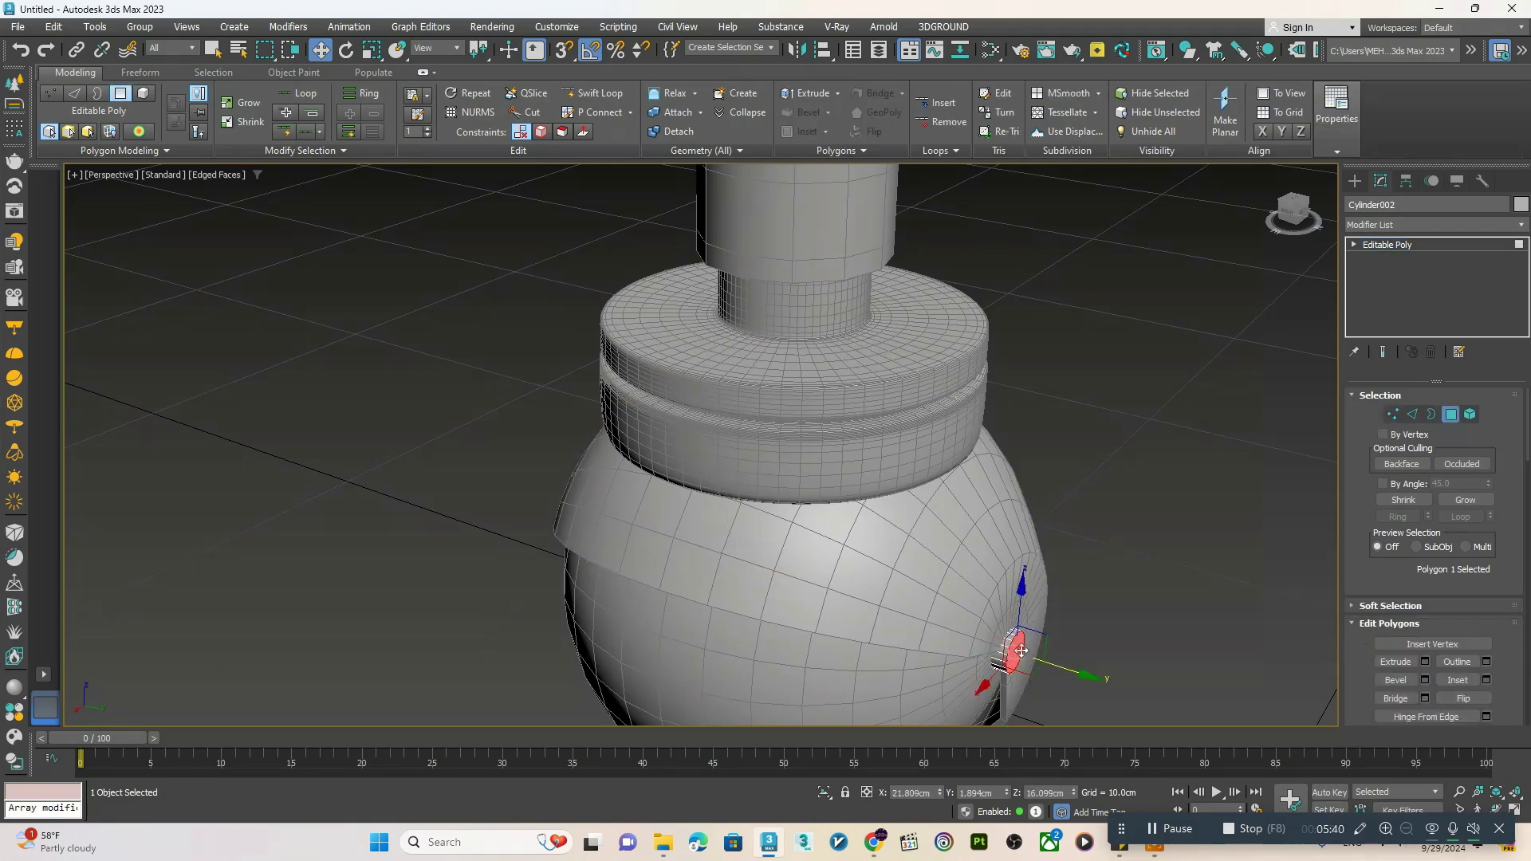
middle_click_drag(738, 674, 733, 603, "alt")
left_click(634, 668, "ctrl")
scroll(635, 668, "up", 4)
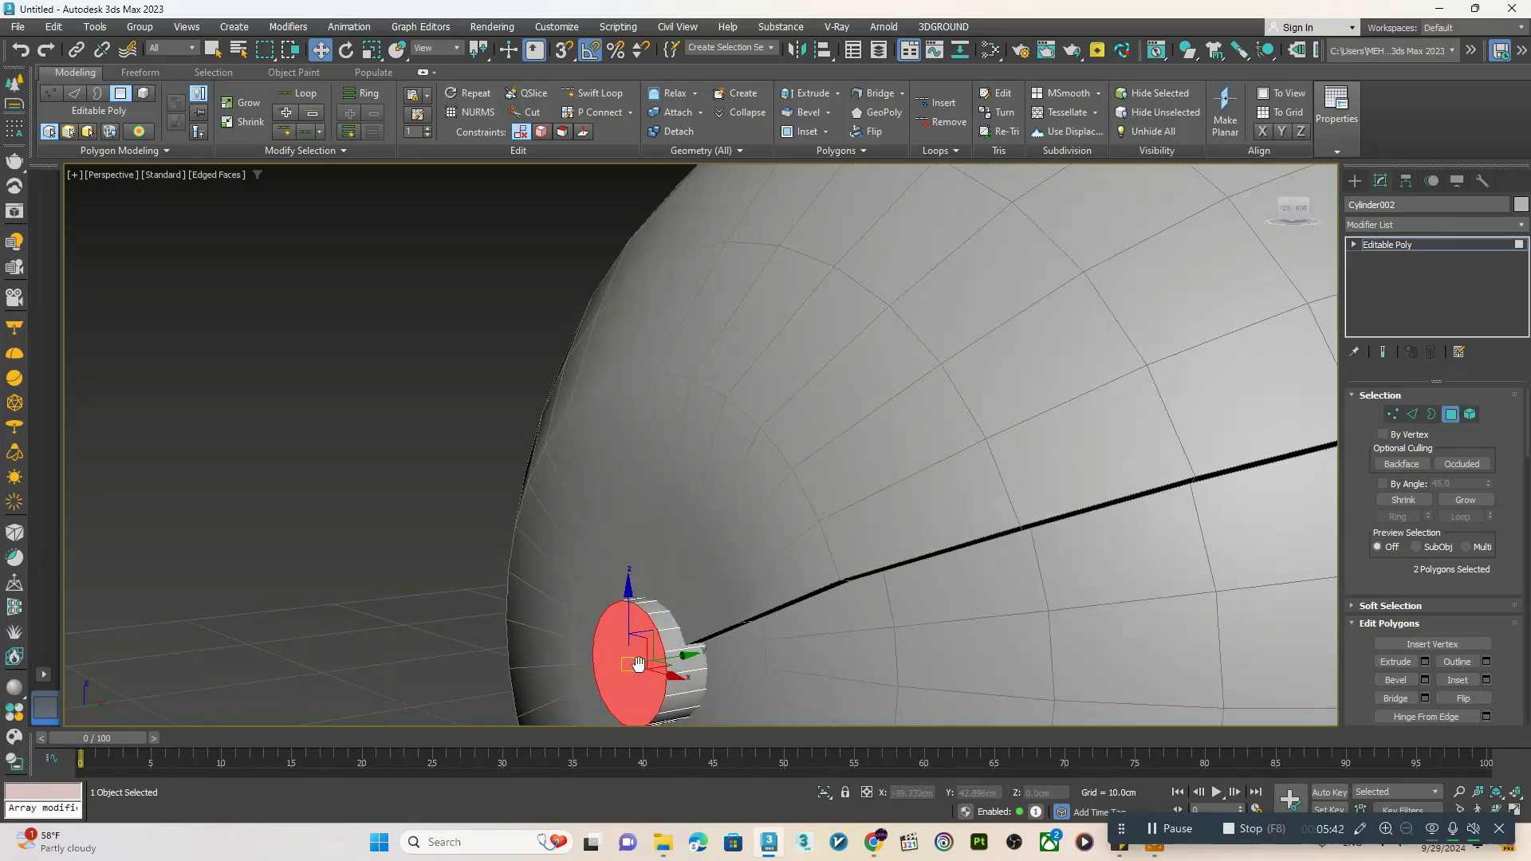
middle_click_drag(636, 664, 635, 634)
key("r")
left_click_drag(633, 628, 633, 653, "shift")
right_click(641, 614)
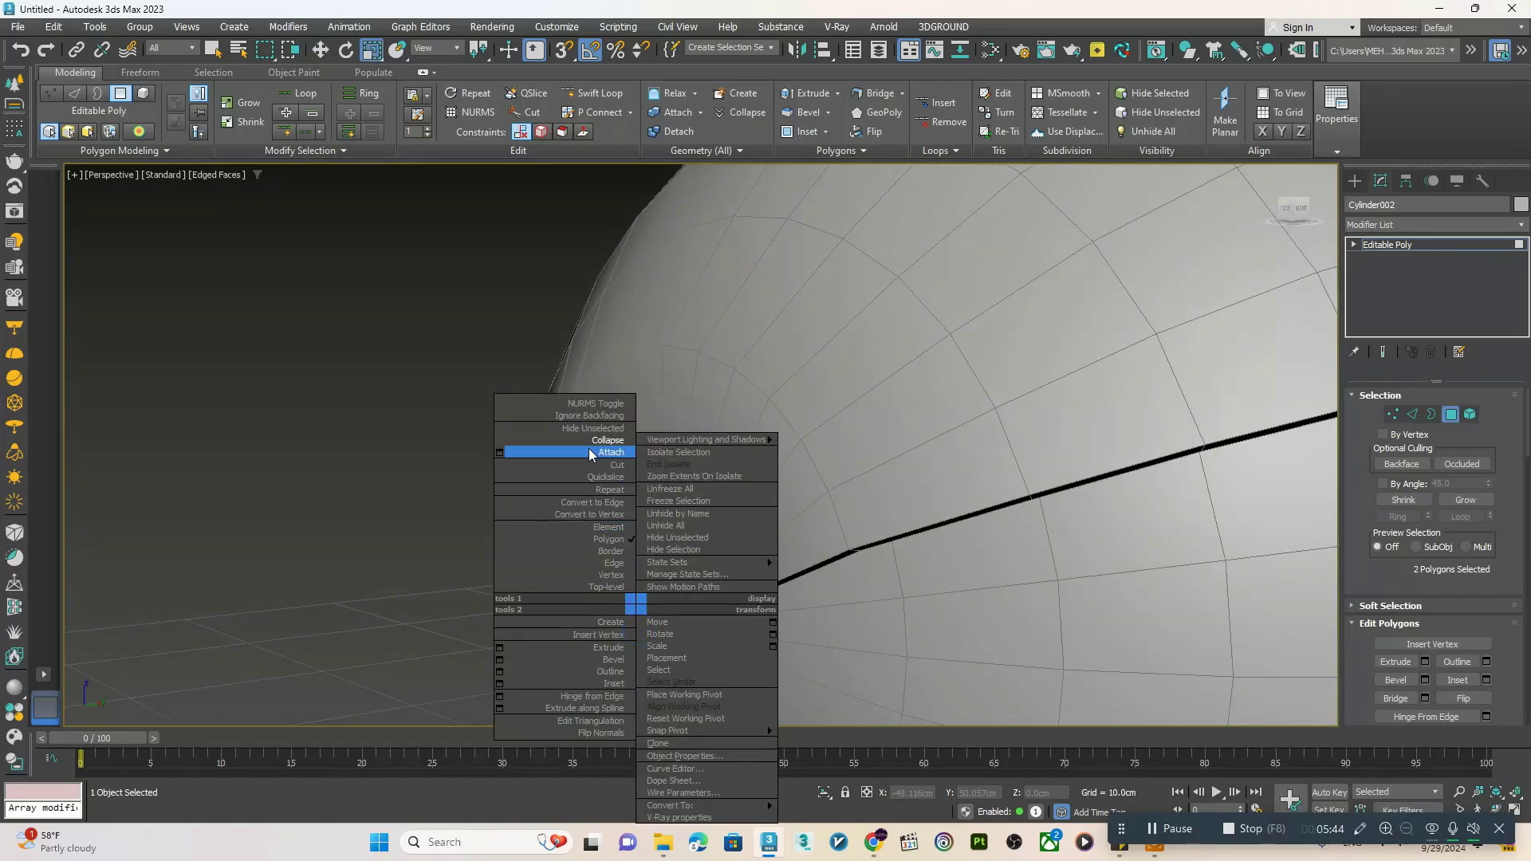
left_click(587, 441)
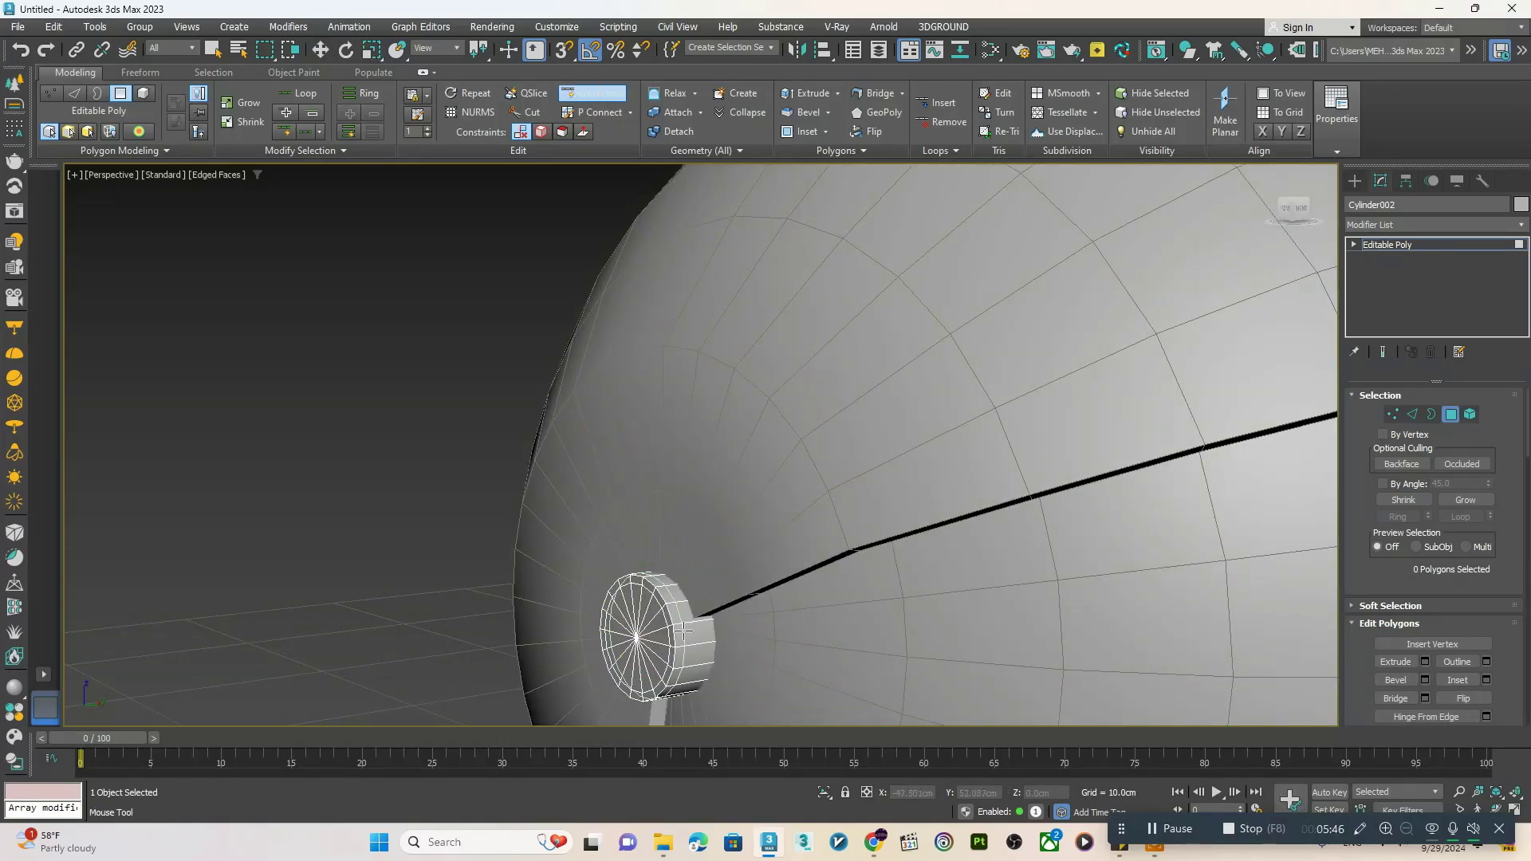
- Add Swift Loop edge loops near both ends of the pin and return to object level
scroll(702, 620, "down", 5)
middle_click_drag(766, 622, 678, 625, "alt")
scroll(968, 624, "up", 5)
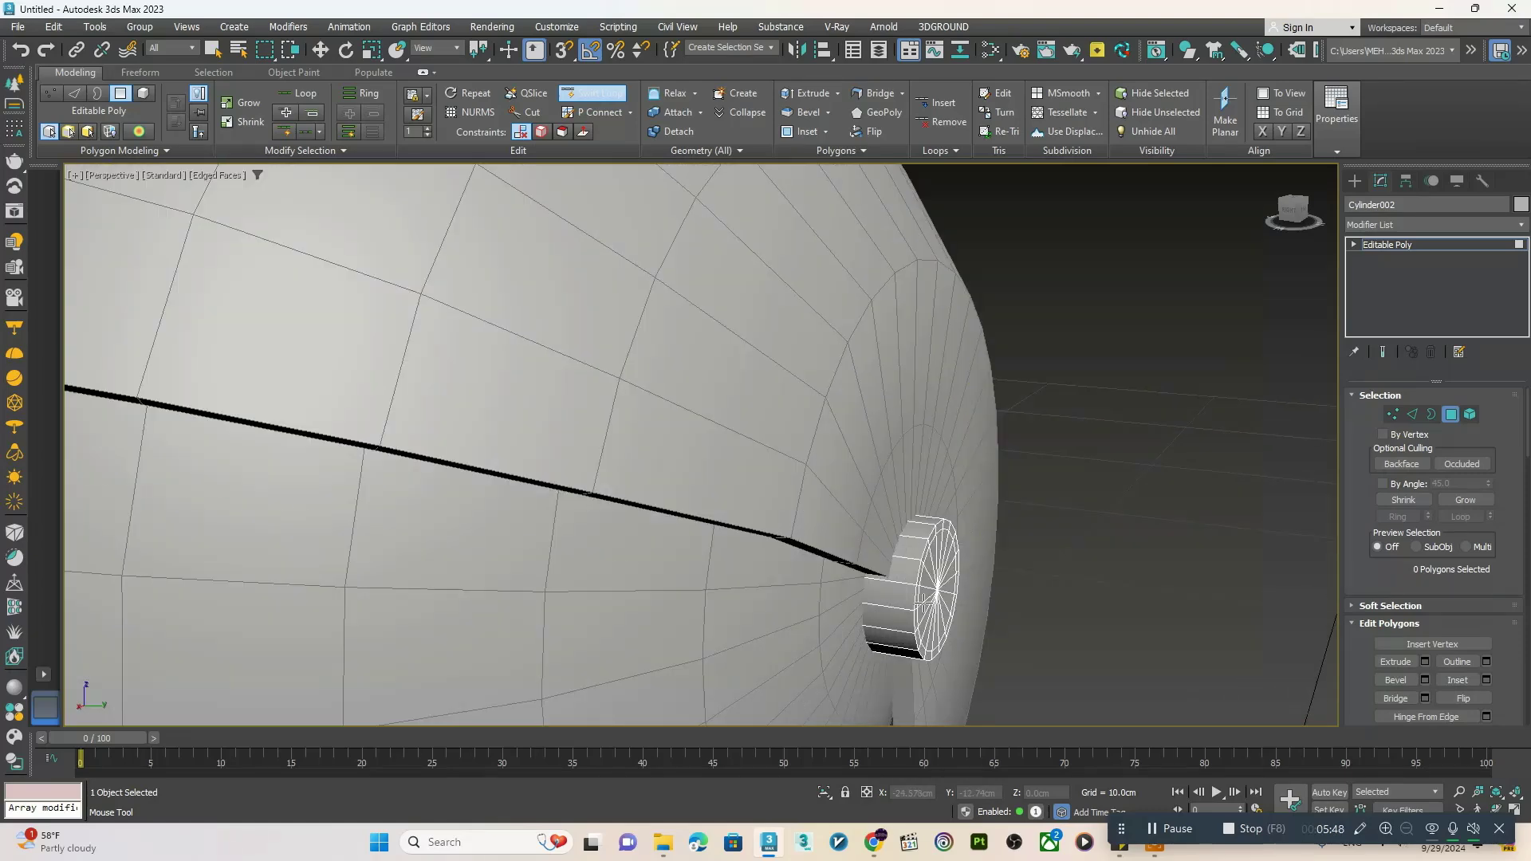
scroll(889, 585, "down", 5)
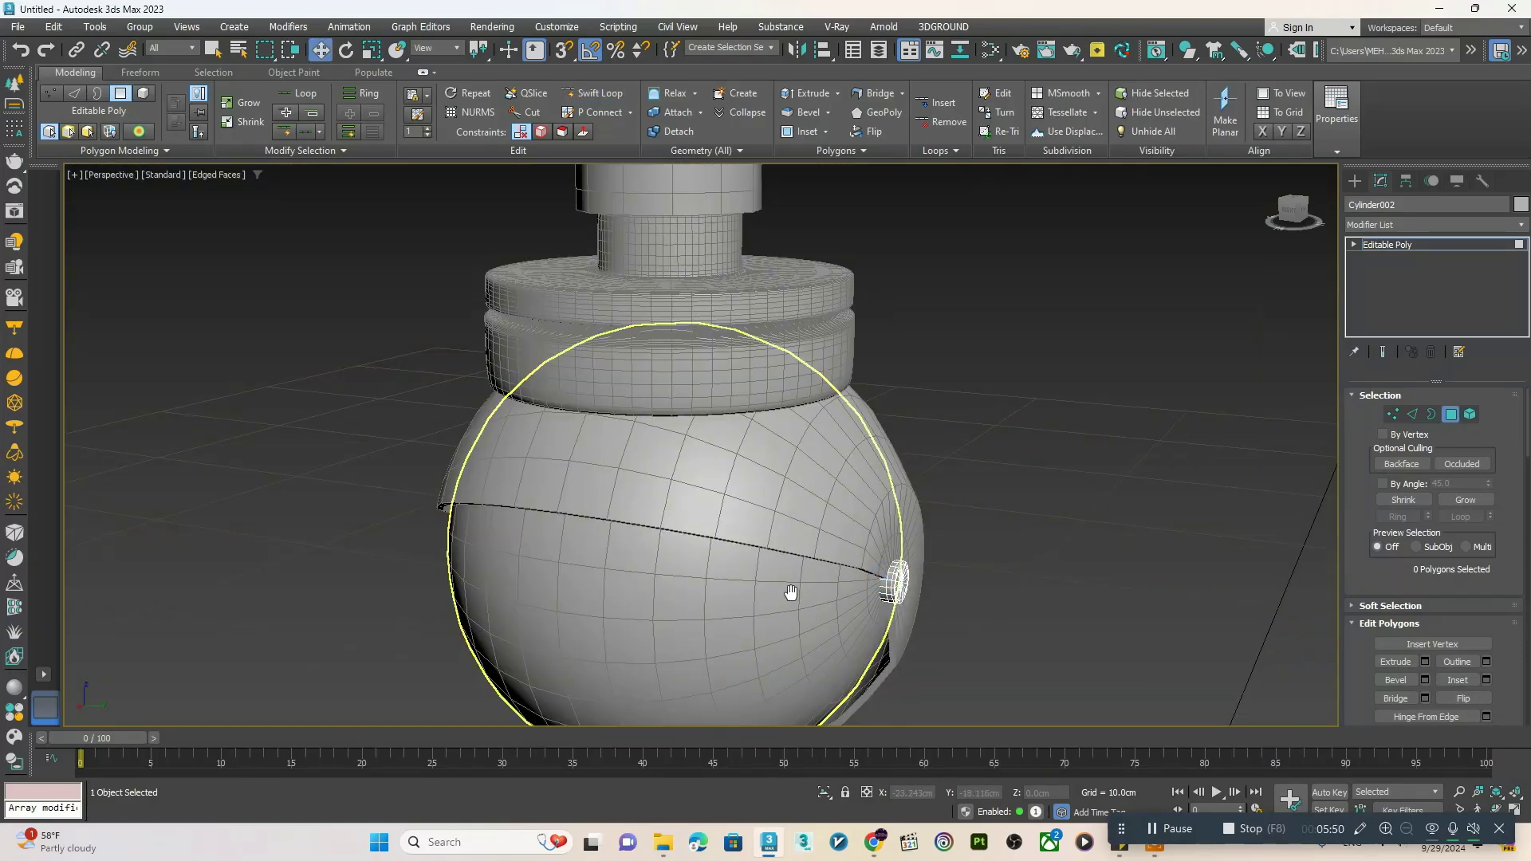
left_click(1462, 242)
- Try to add Swift Loop edge loops beside the pin at the cut sphere's Editable Poly level
left_click(801, 510)
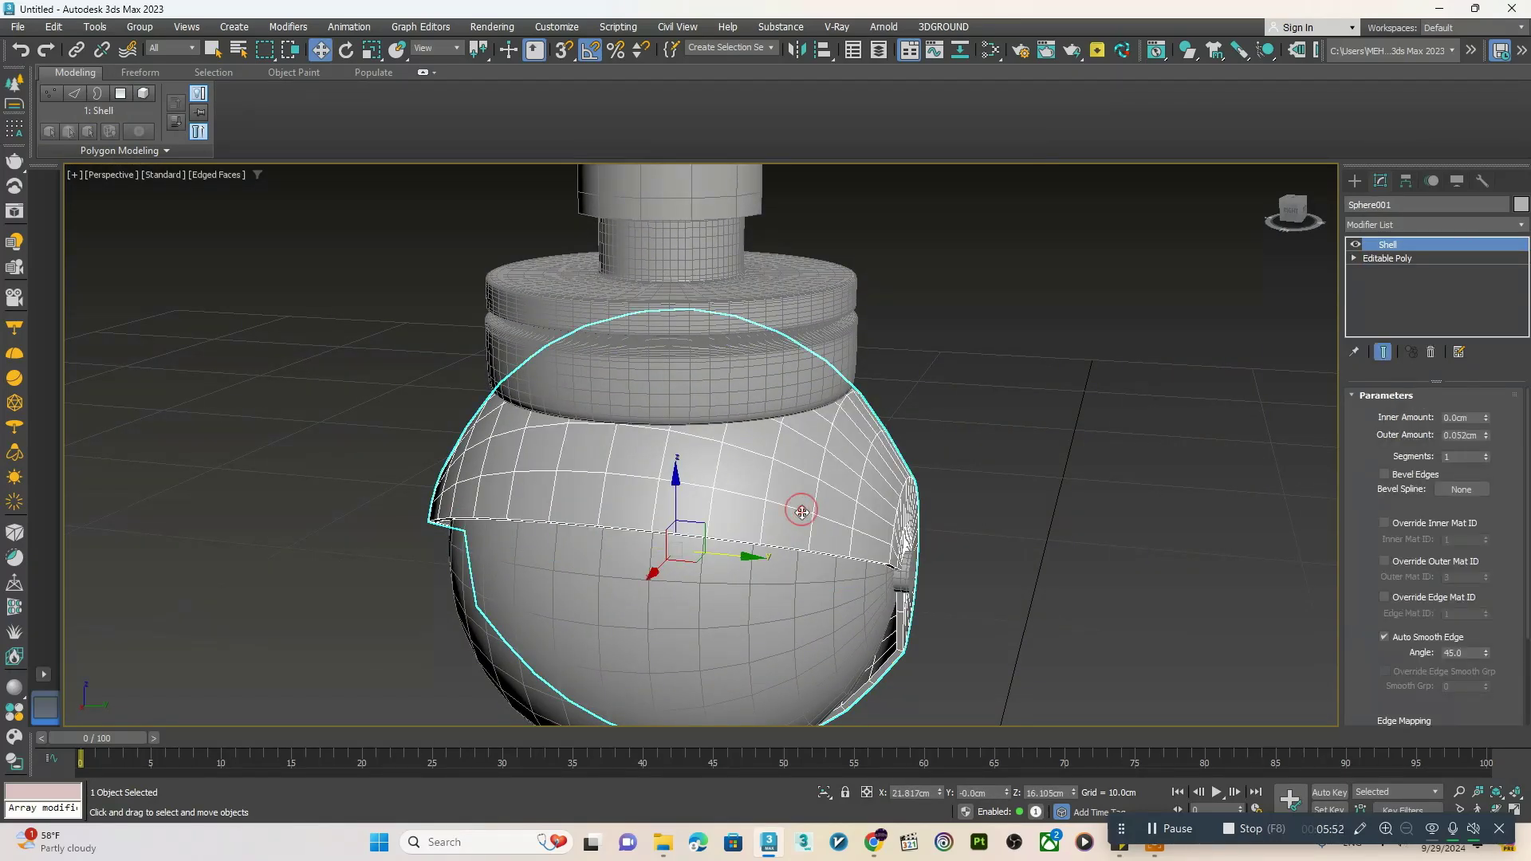
middle_click_drag(800, 509, 787, 521, "alt")
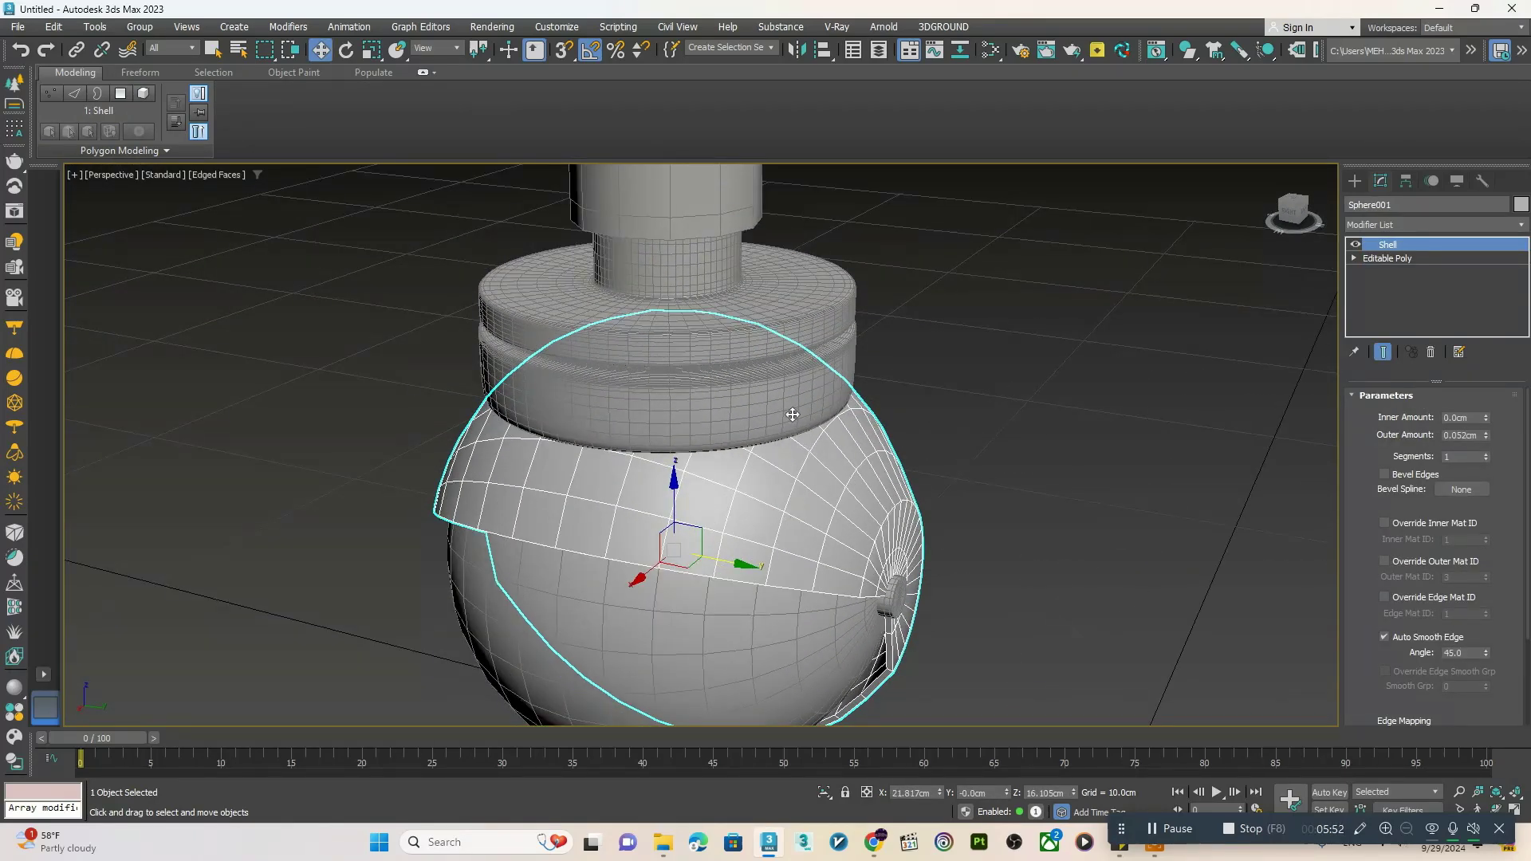
left_click(1417, 260)
scroll(858, 563, "up", 3)
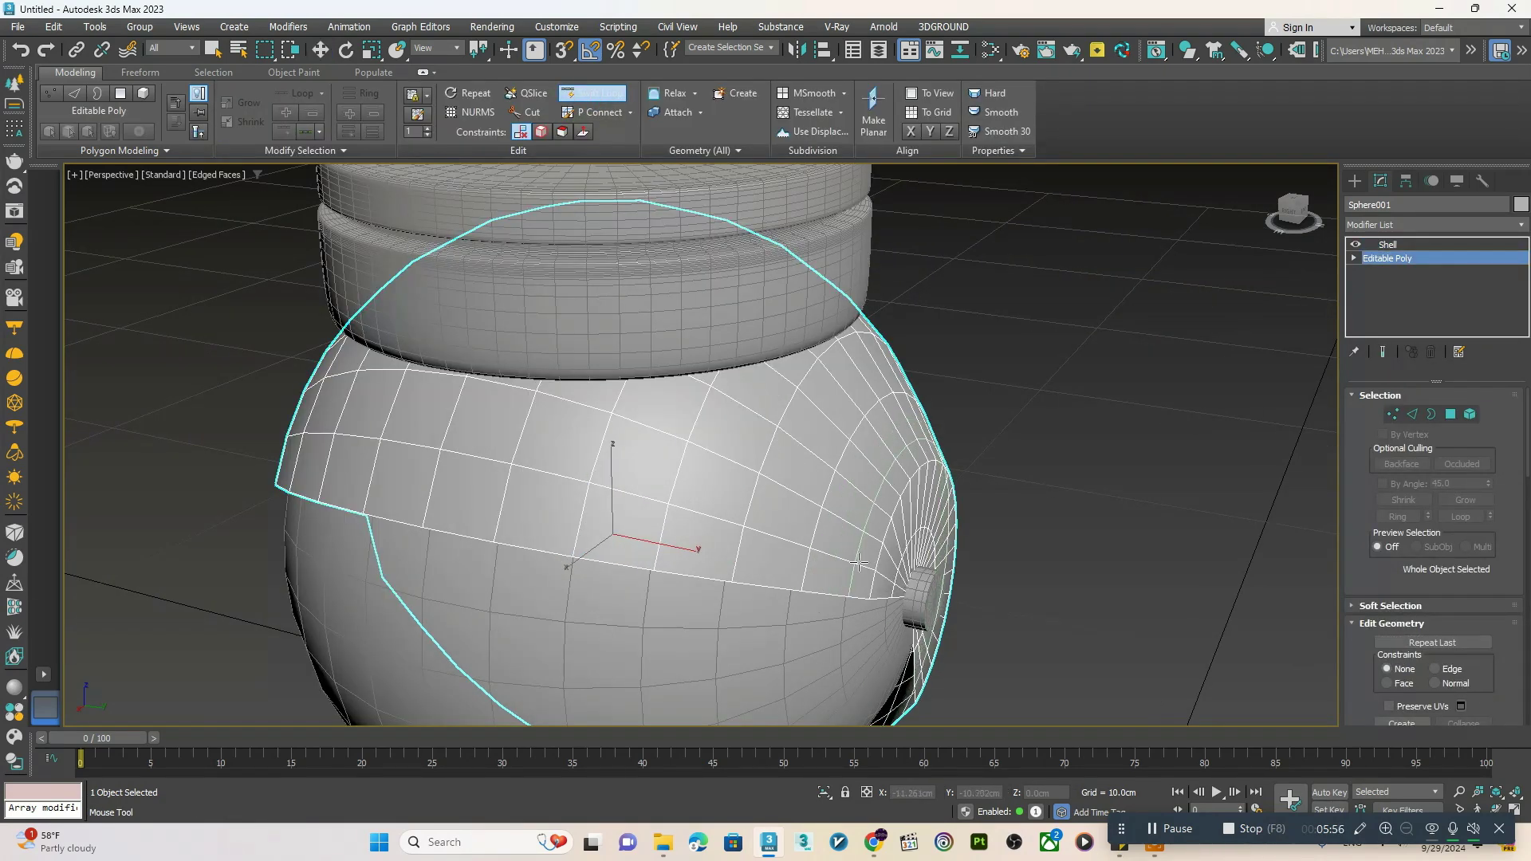
middle_click_drag(867, 562, 351, 532, "alt")
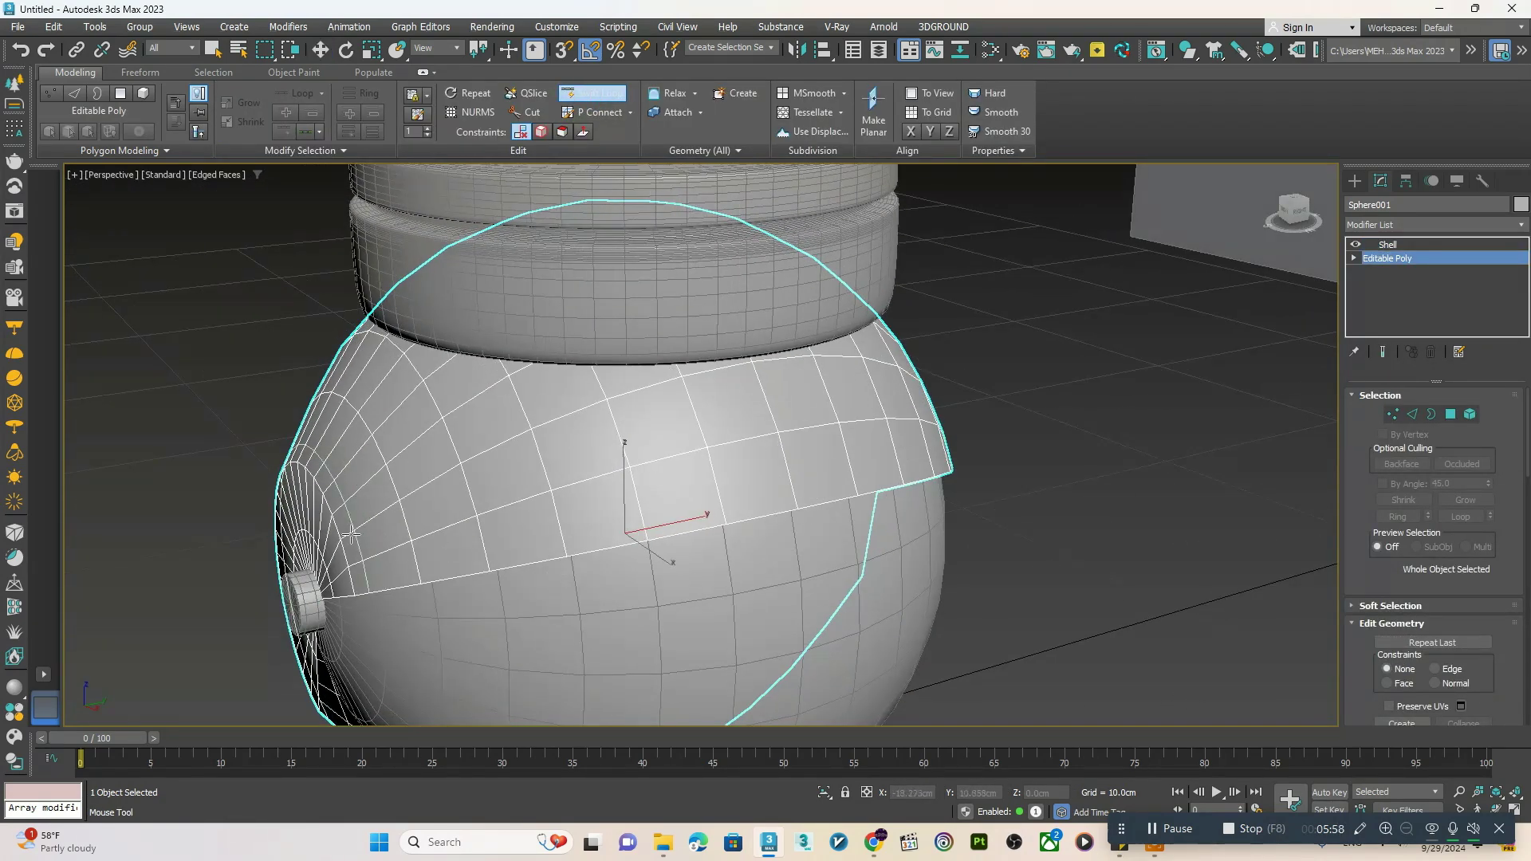
right_click(347, 537)
- Apply a TurboSmooth modifier above the Shell on the cut sphere and review the caster without edged faces
left_click(1391, 244)
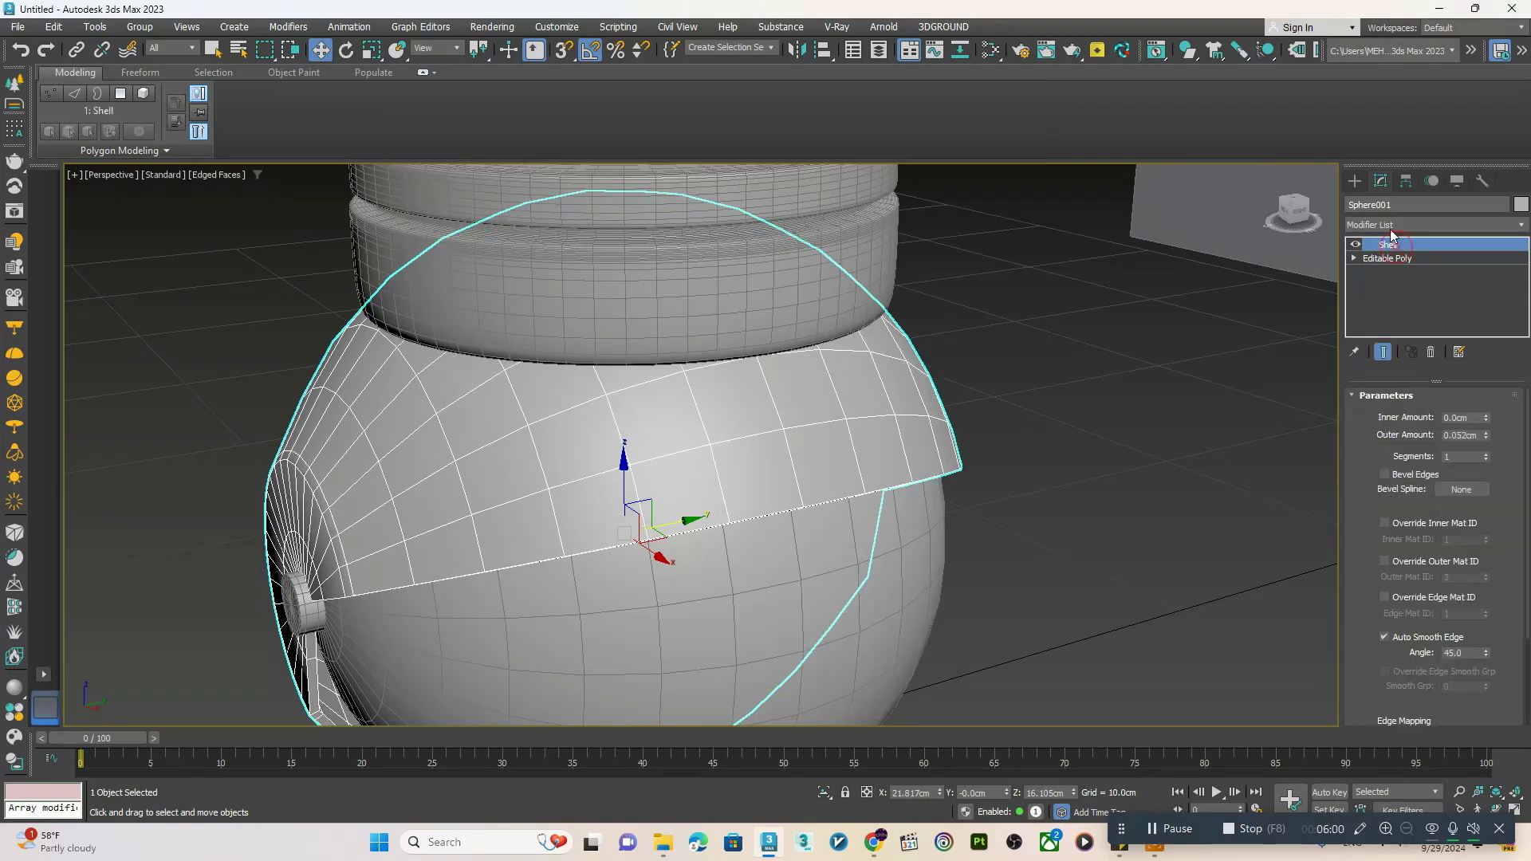
left_click(1390, 226)
type("turbo")
key("Return")
key("F4")
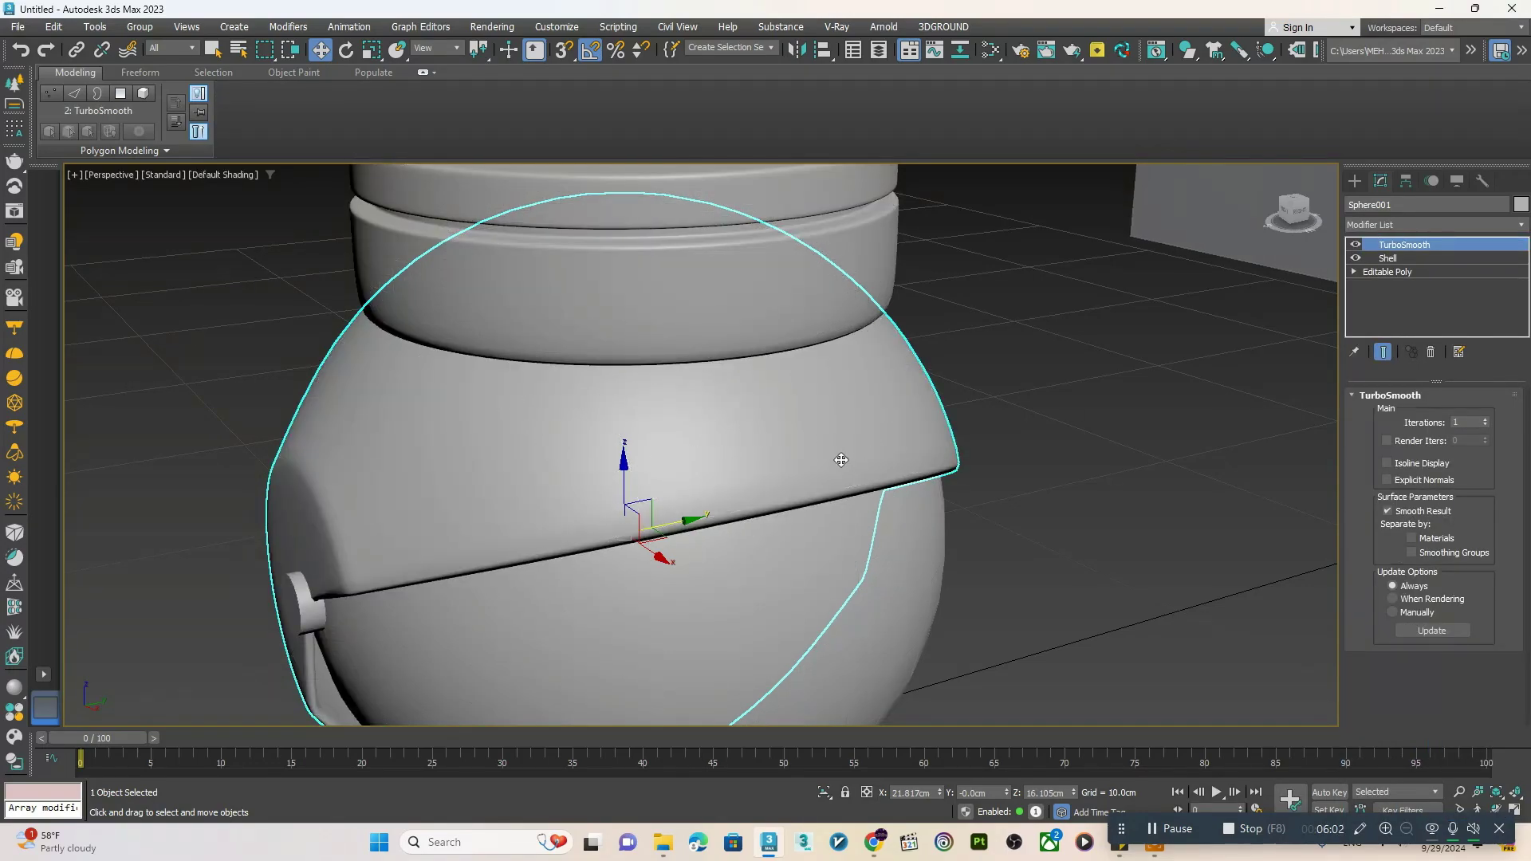
key("F4")
scroll(841, 460, "down", 4)
middle_click_drag(678, 475, 797, 509, "alt")
key("F4")
mouse_move(812, 569)
middle_mouse_down("alt")
mouse_move(881, 536)
mouse_move(811, 550)
middle_mouse_up("alt")
scroll(659, 543, "up", 4)
left_click(652, 539)
left_click(633, 527)
scroll(632, 527, "down", 5)
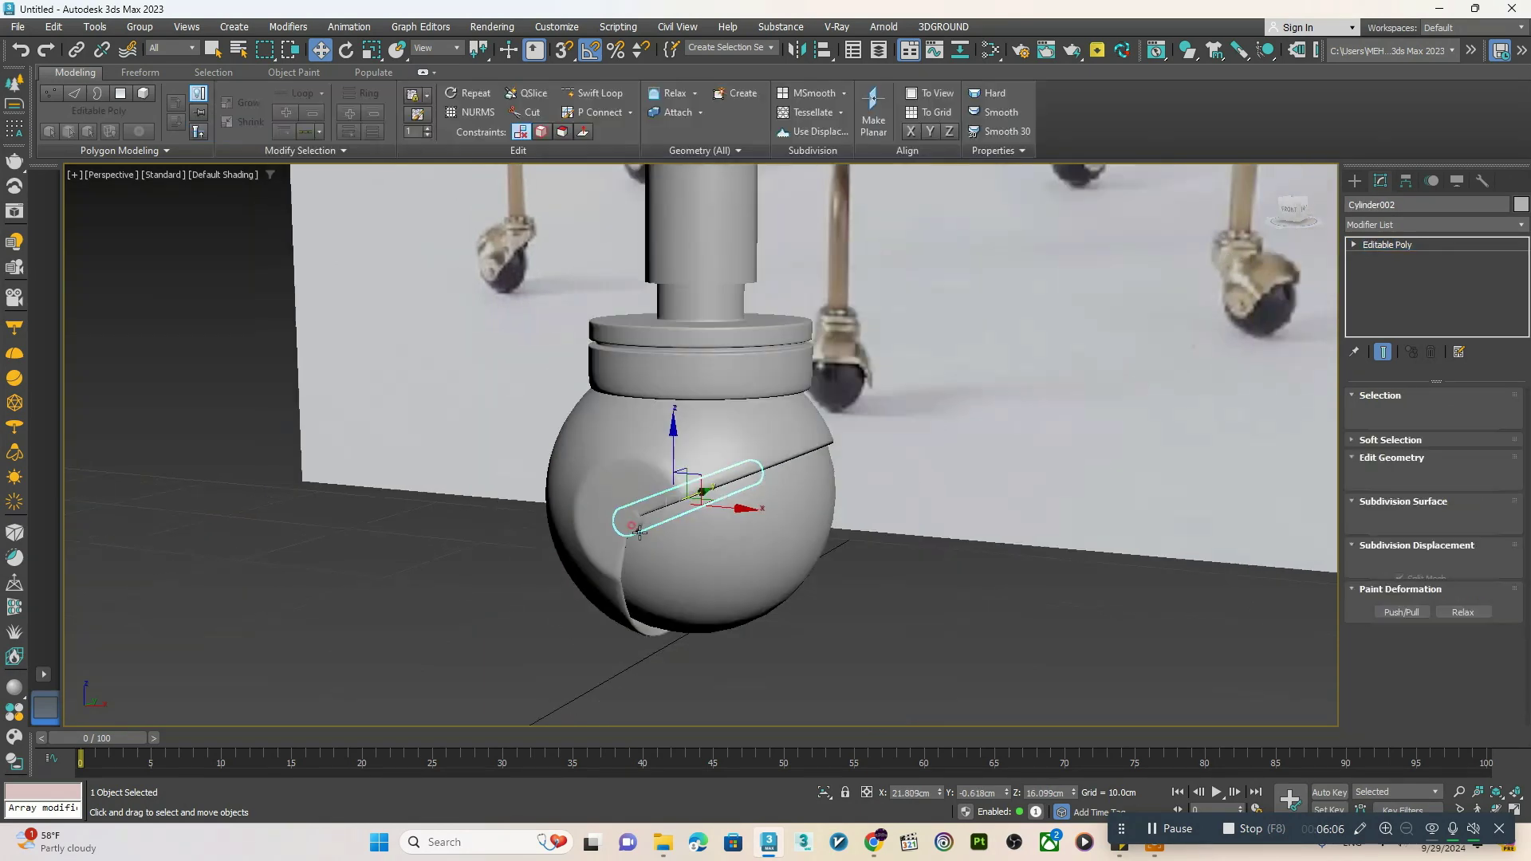
- Try to set the wheel sphere's segments to 64
middle_click_drag(639, 530, 764, 559, "alt")
left_click(745, 558)
scroll(743, 561, "down", 3)
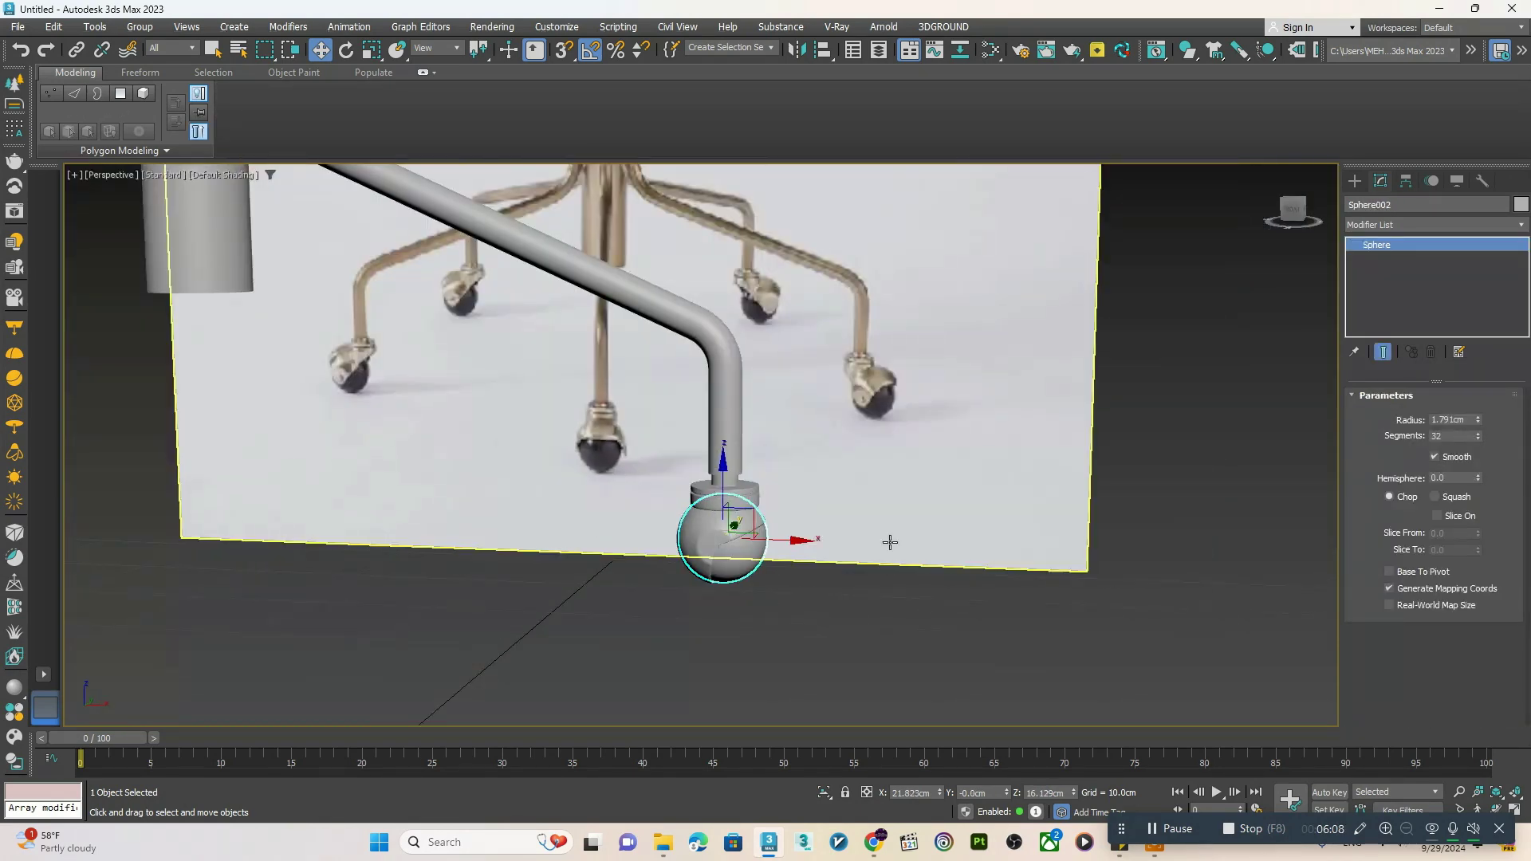
left_click_drag(1452, 436, 1356, 435)
type("64")
key("Return")
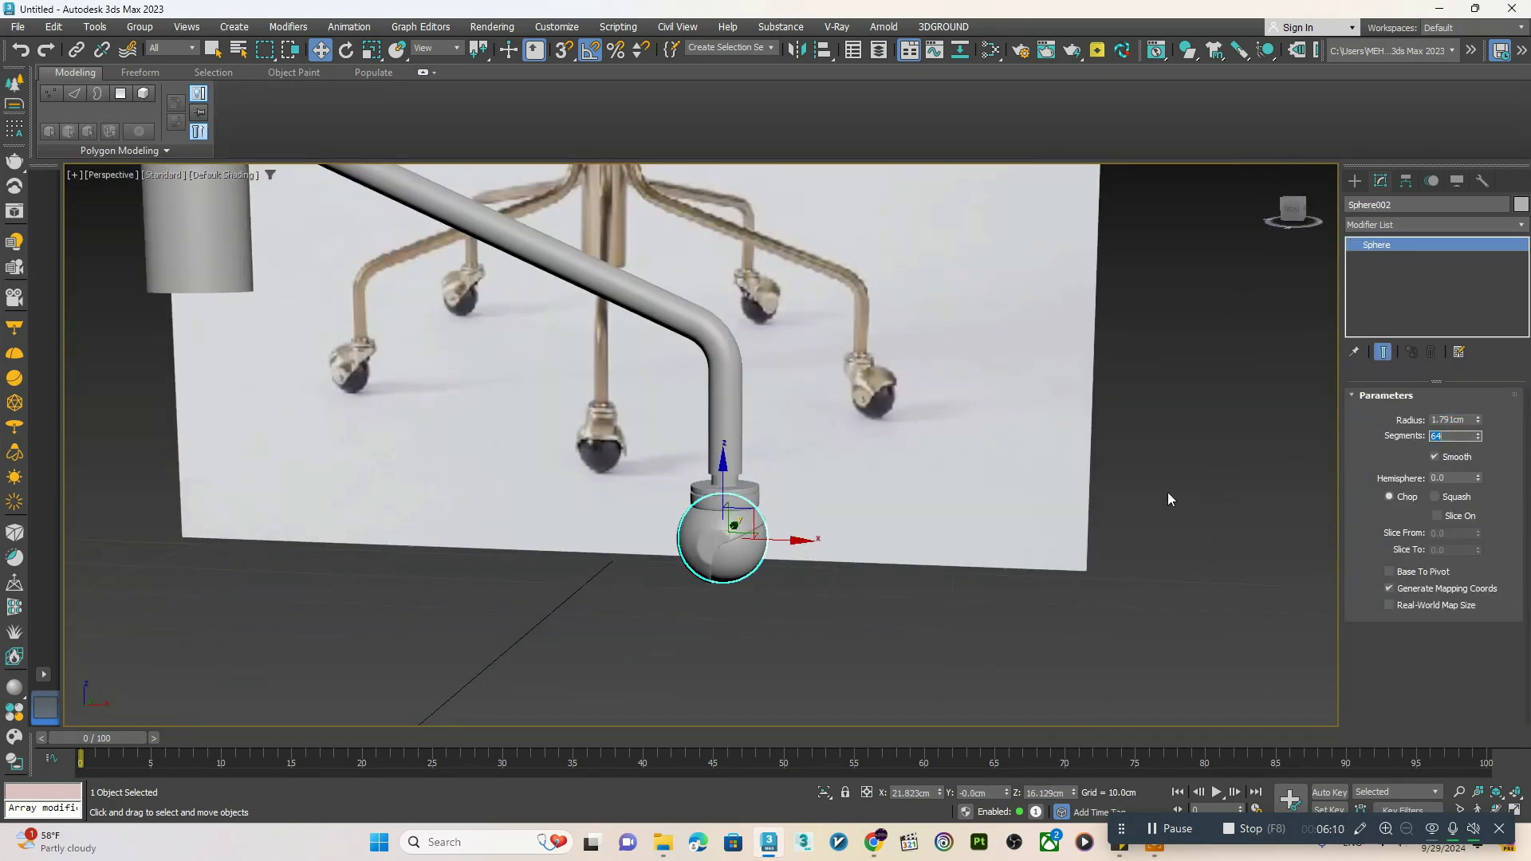
- Deselect all objects and switch to the four-viewport layout
scroll(622, 686, "down", 5)
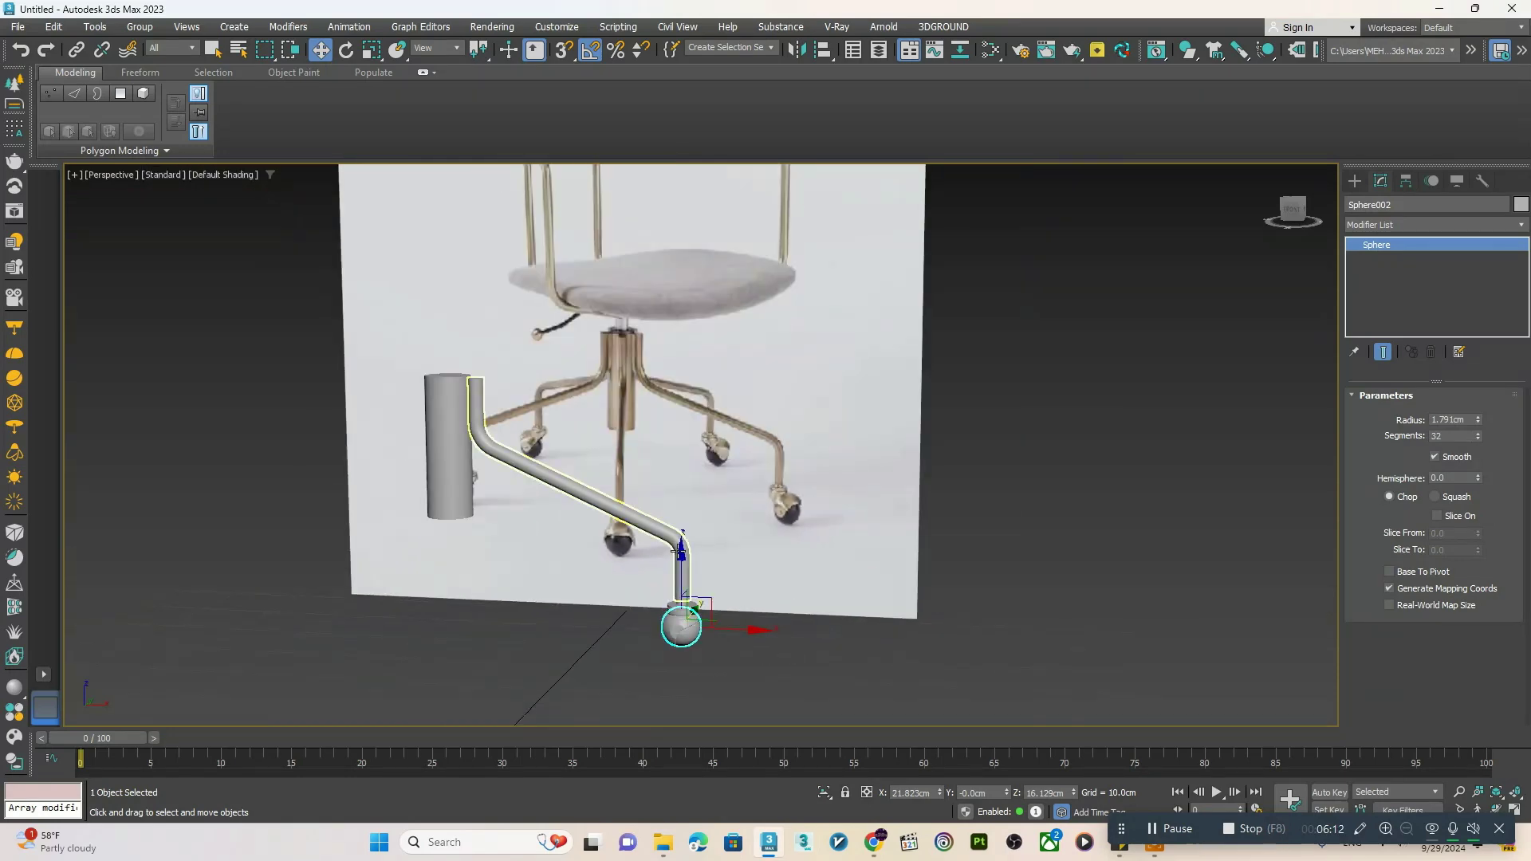
middle_click_drag(692, 588, 724, 611, "alt")
scroll(722, 610, "up", 3)
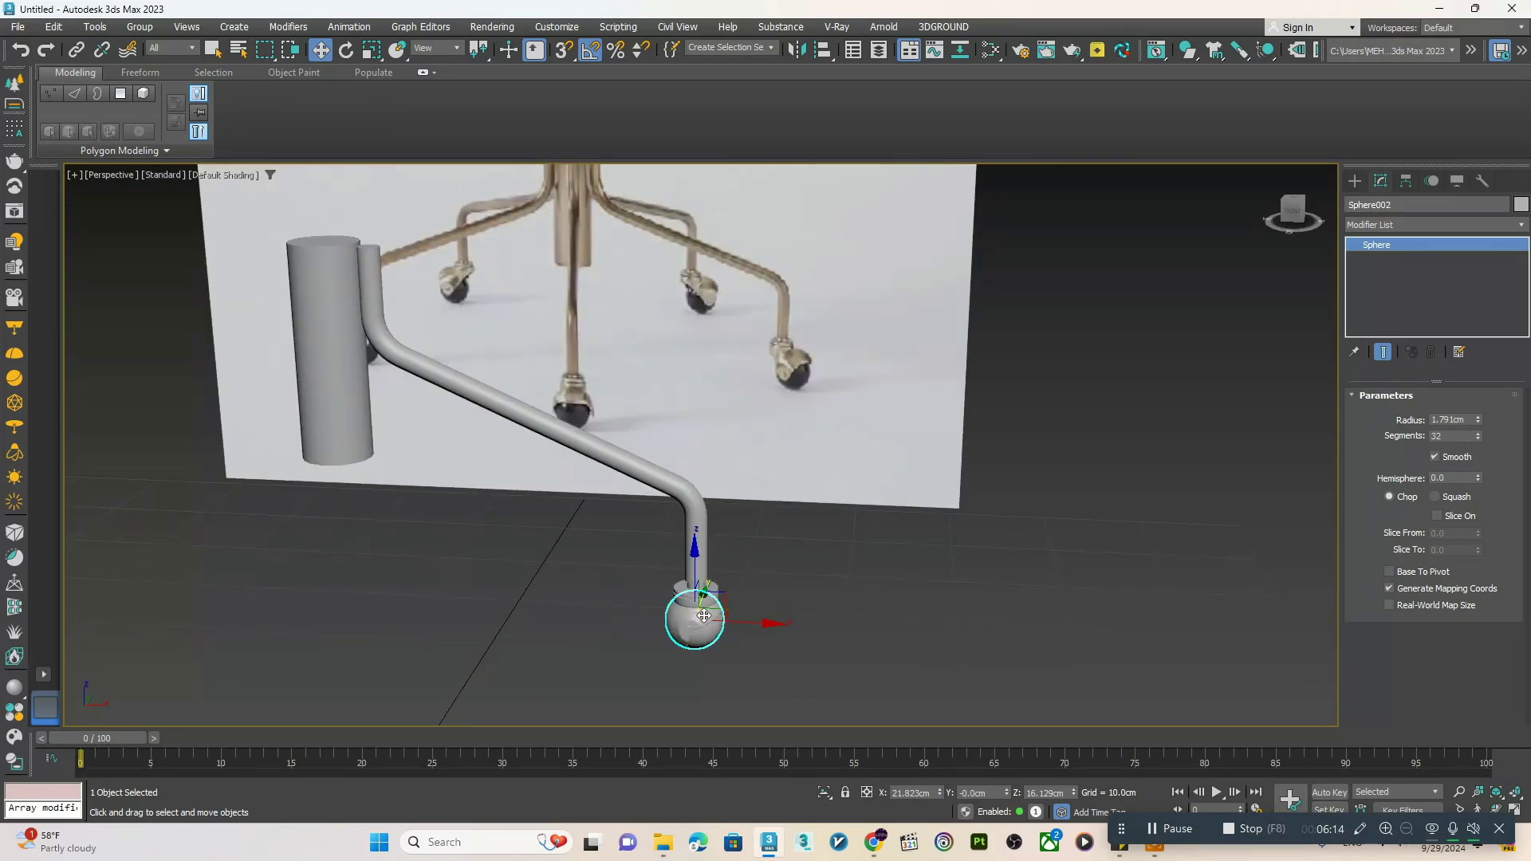
scroll(704, 616, "up", 5)
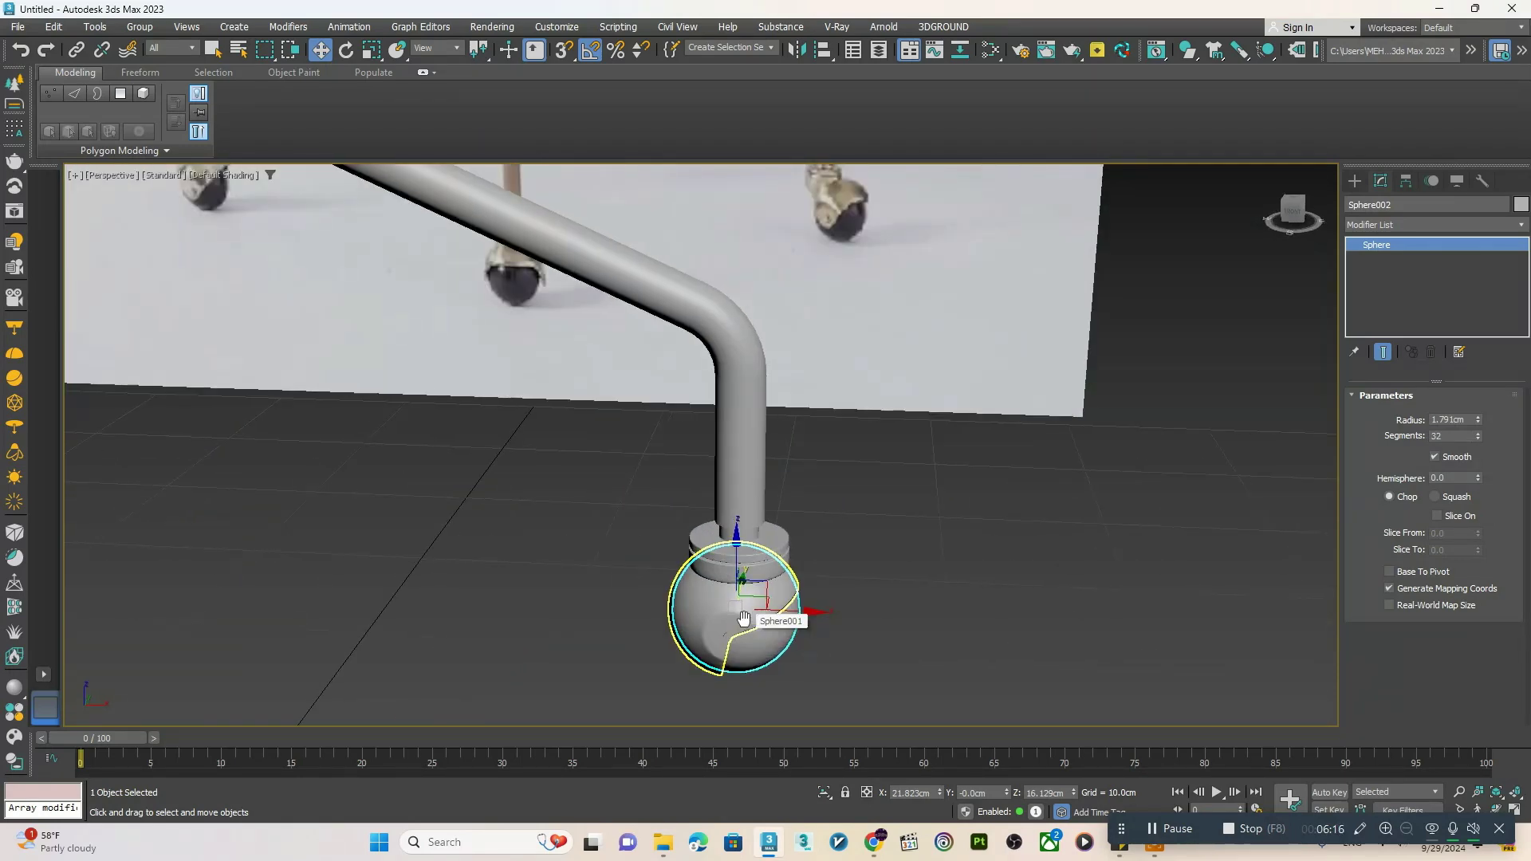
scroll(743, 618, "down", 5)
key("ctrl+a")
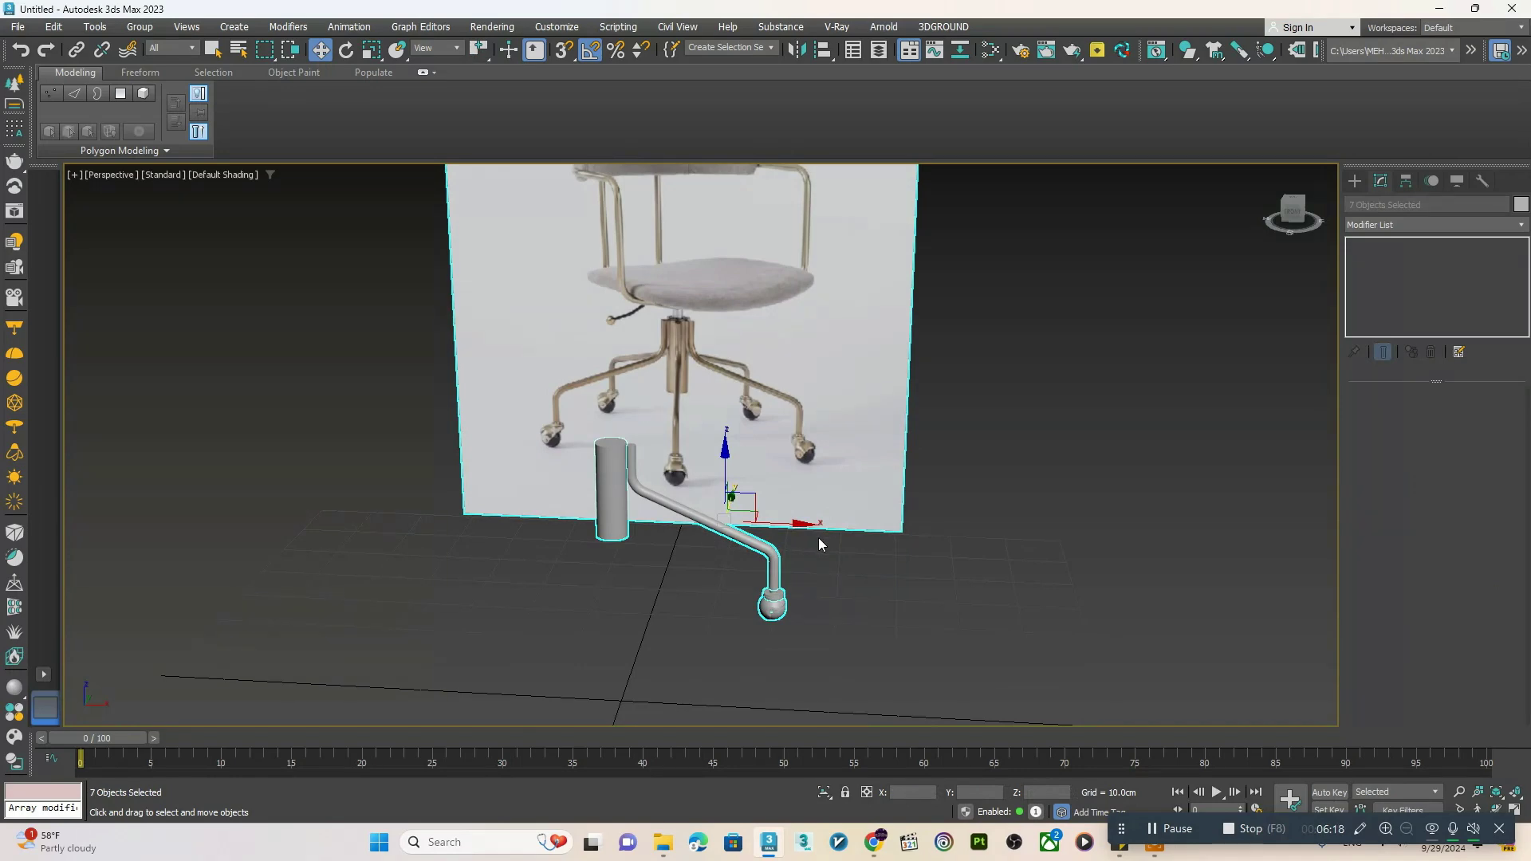
key("ctrl+d")
key("alt+w")
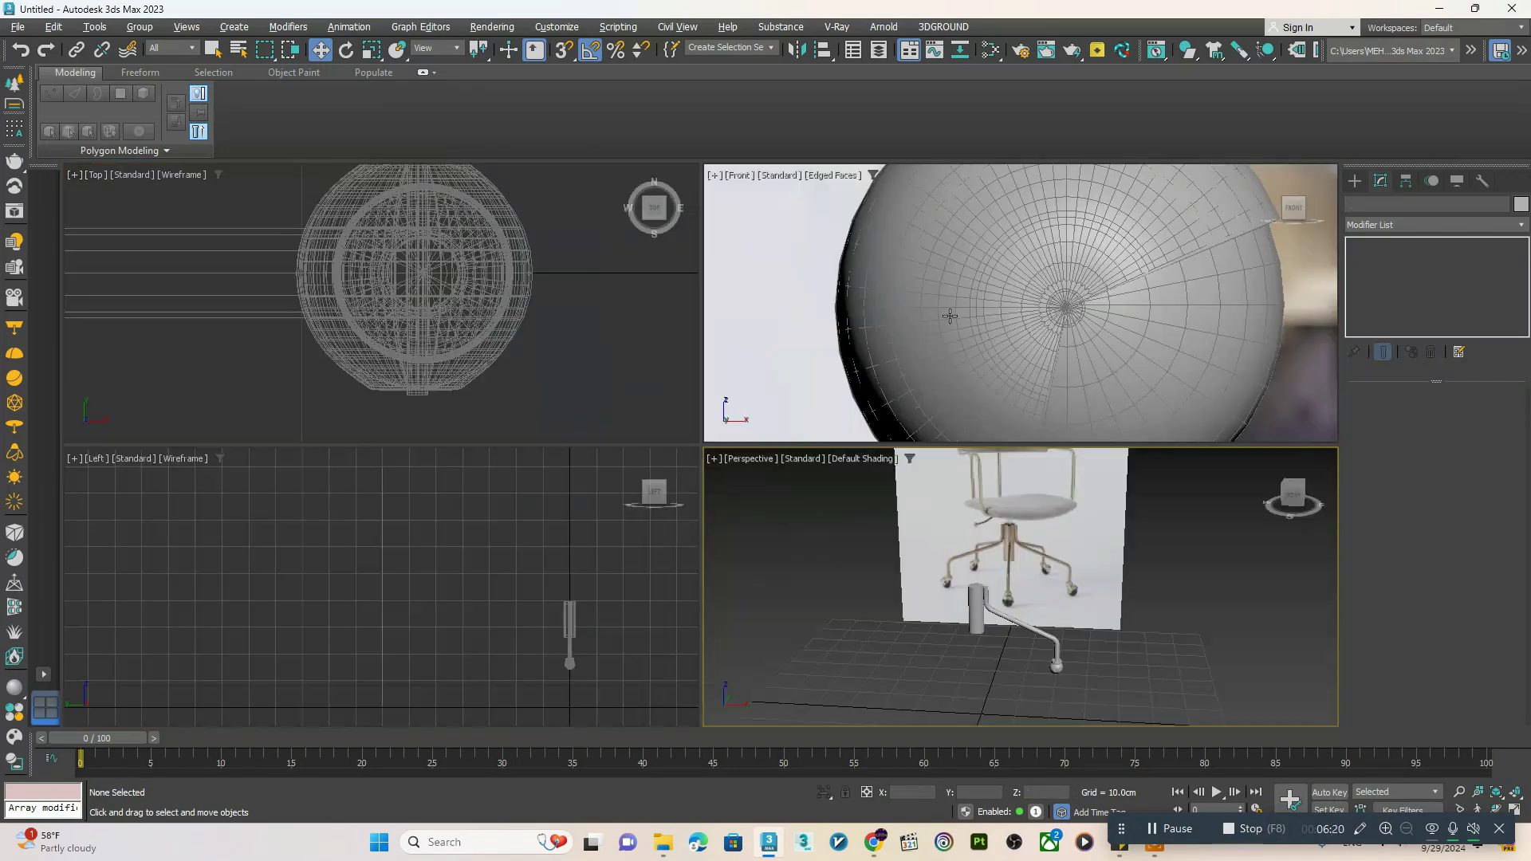
- Select the column cylinder and show its top cap up close in Perspective with edged faces on
middle_click(834, 357)
key("alt+w")
scroll(765, 577, "down", 9)
middle_click_drag(758, 411, 758, 393)
scroll(757, 393, "down", 5)
scroll(690, 461, "up", 8)
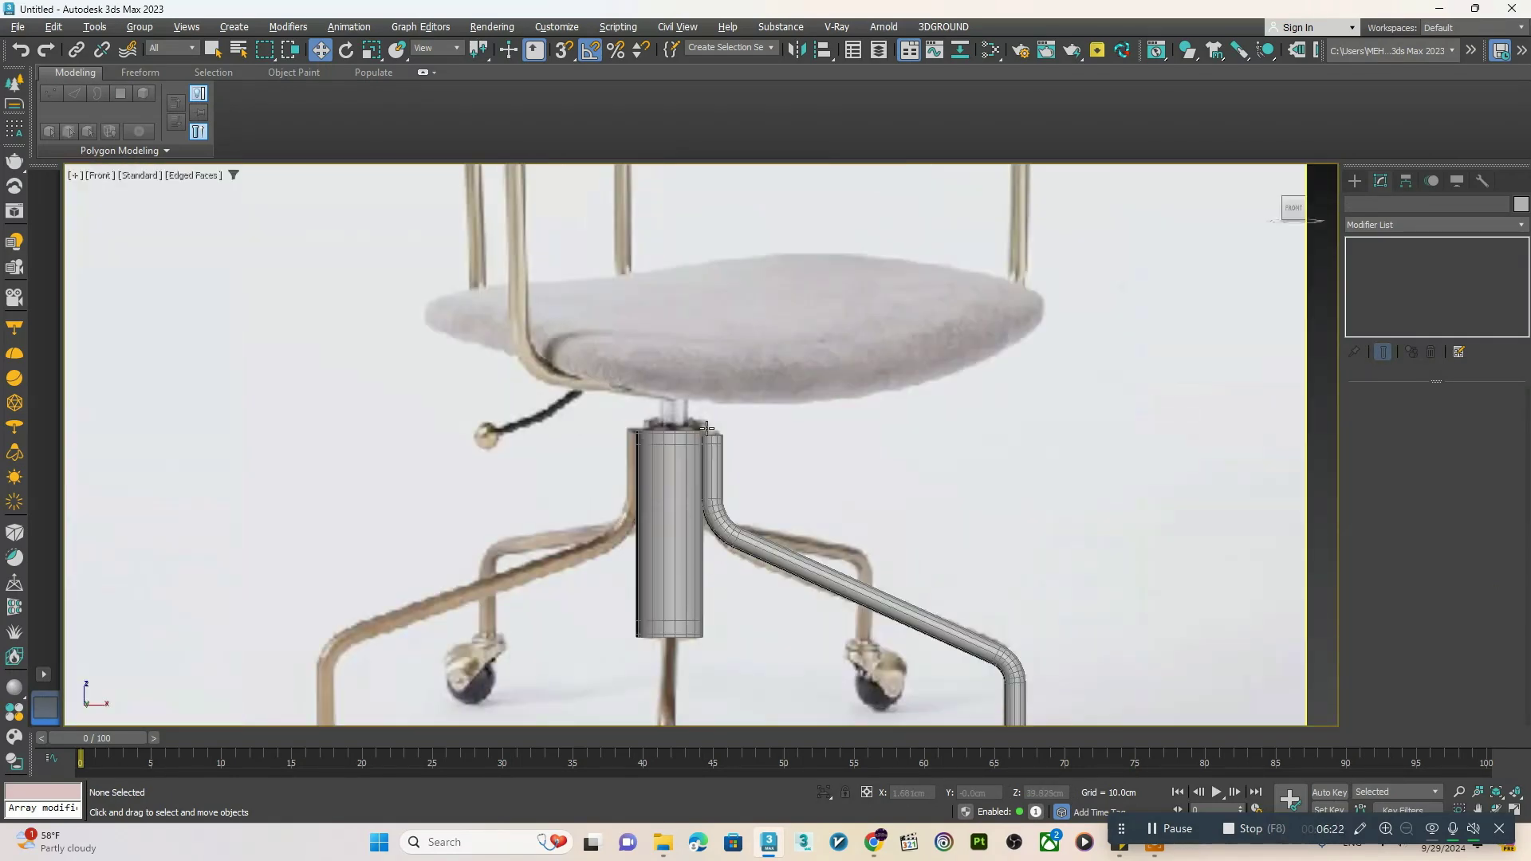
left_click(684, 463)
key("p")
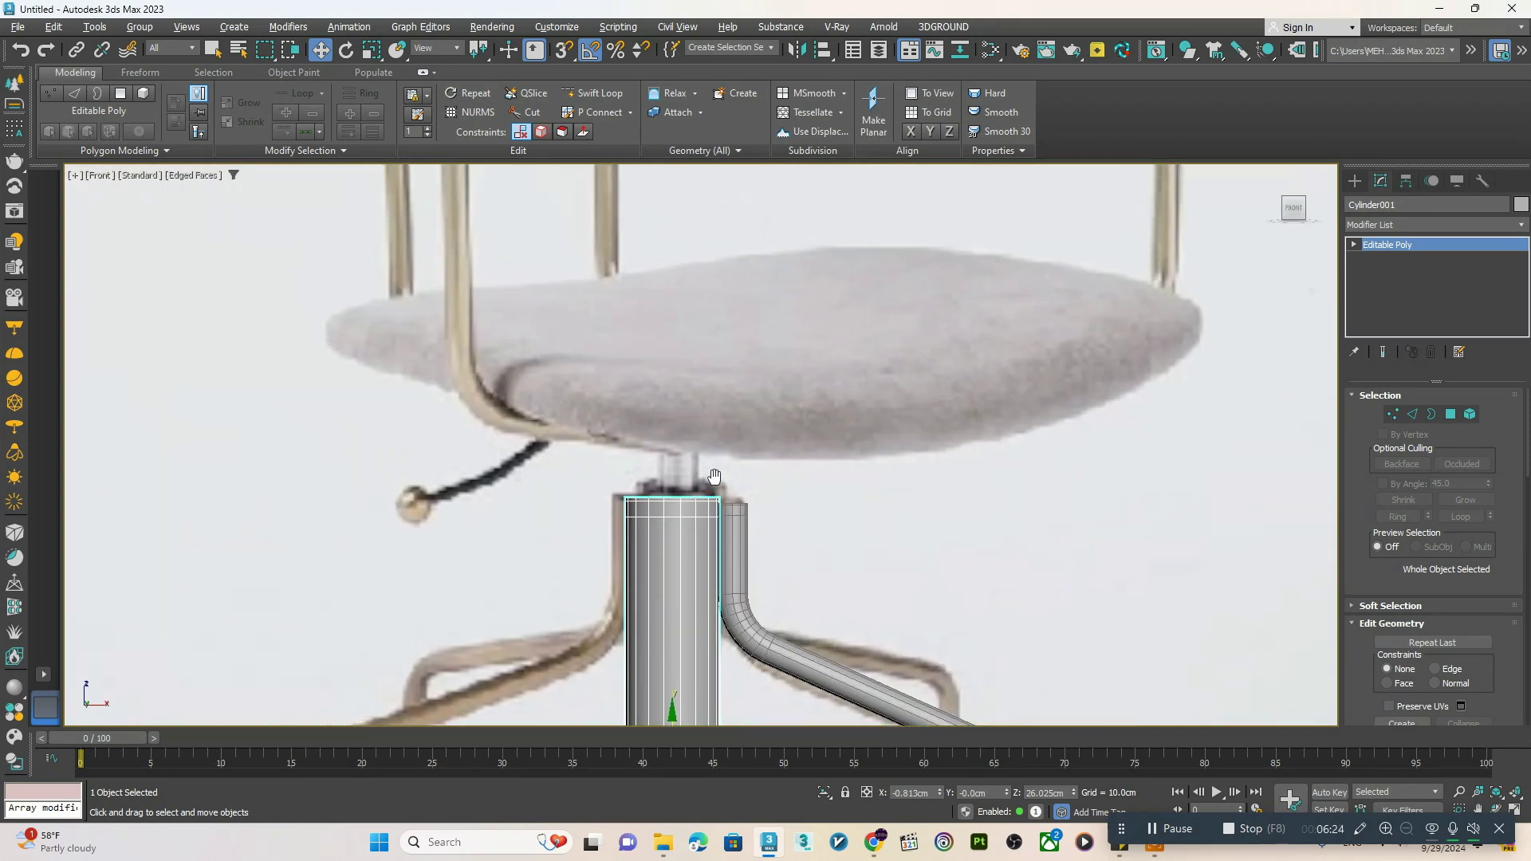
scroll(1025, 619, "down", 5)
key("z")
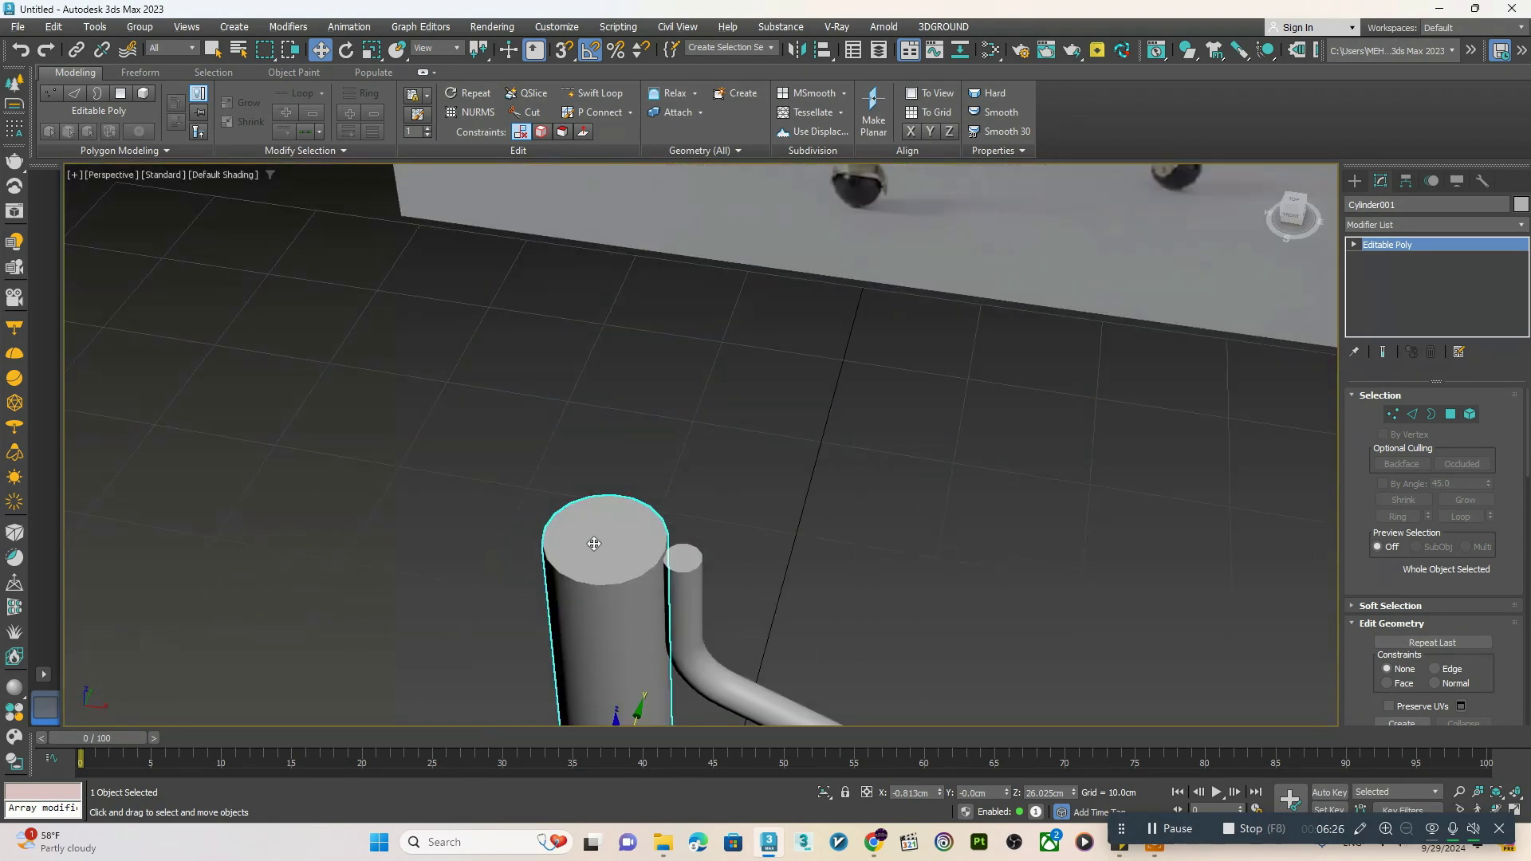
key("F4")
middle_click_drag(730, 529, 735, 516)
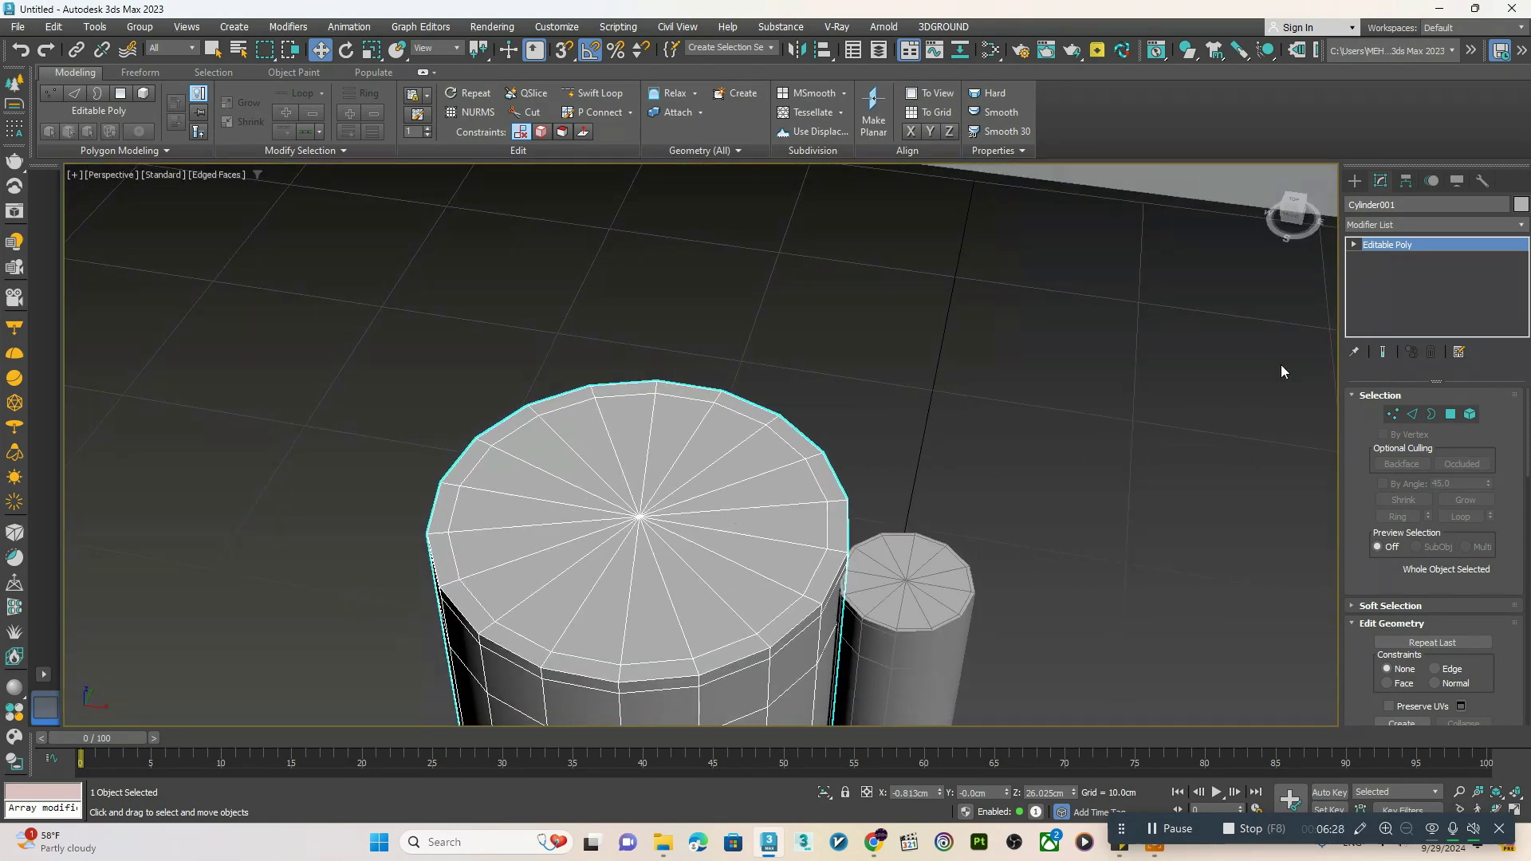
- Create an AutoGrid cylinder with a radius of about 1.32 cm, standing at the center of the column's top cap
key("1")
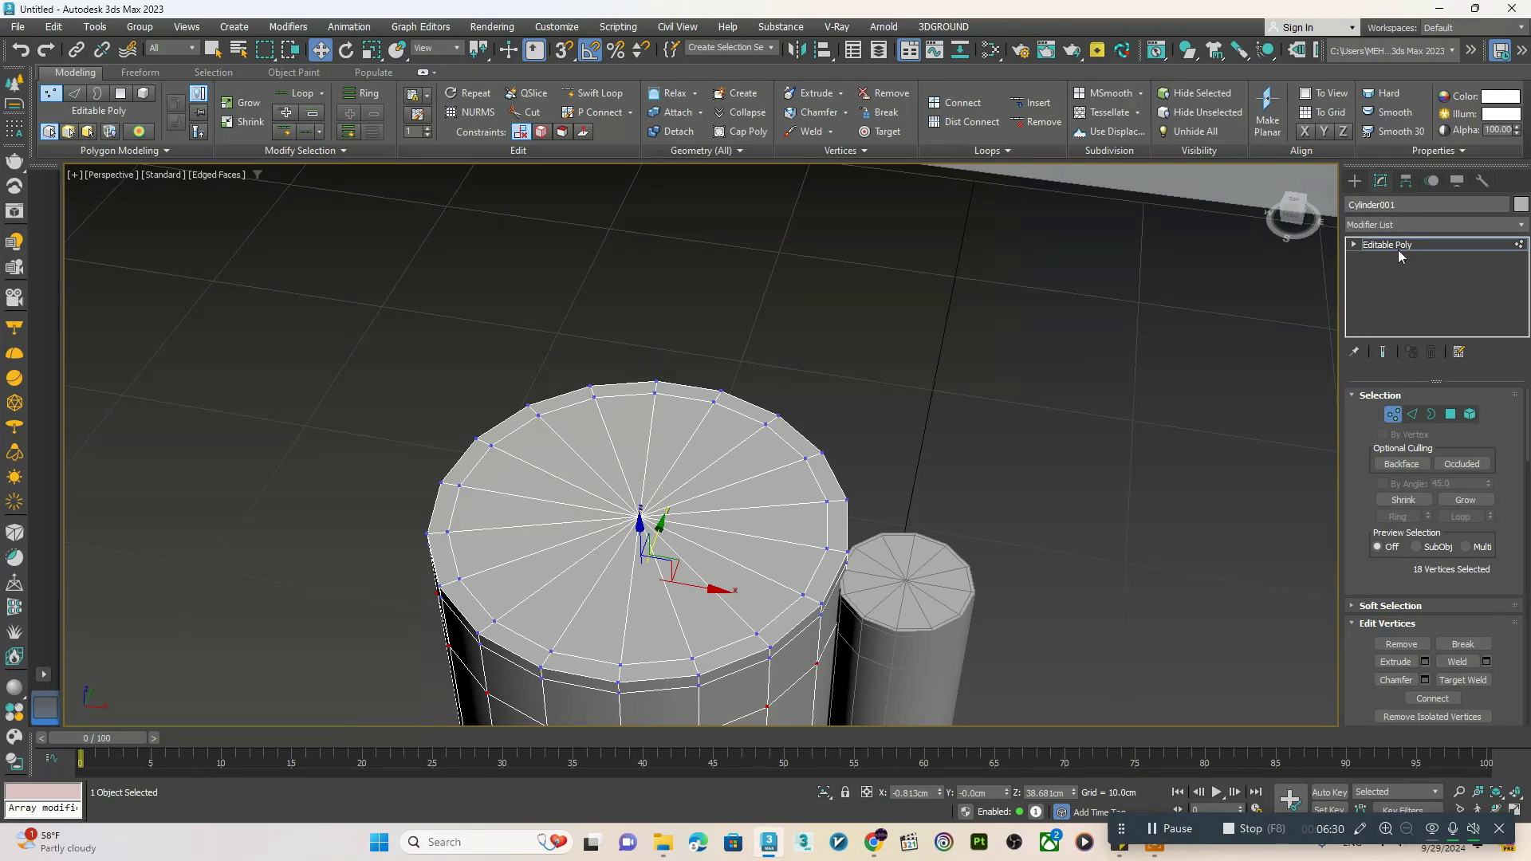
left_click(1398, 245)
left_click(1354, 180)
left_click(1391, 327)
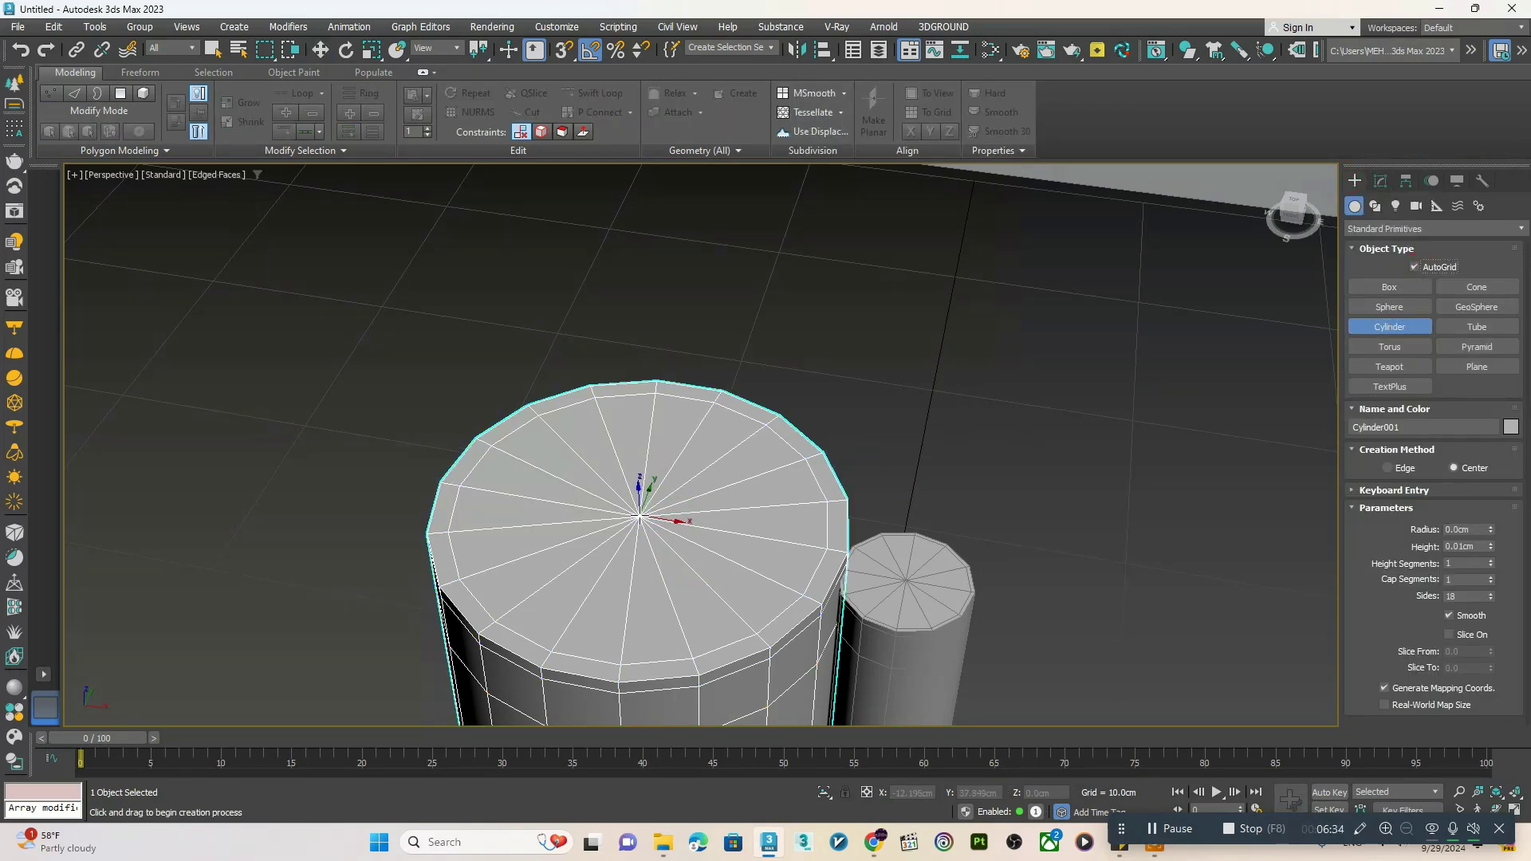
left_click_drag(639, 517, 664, 610)
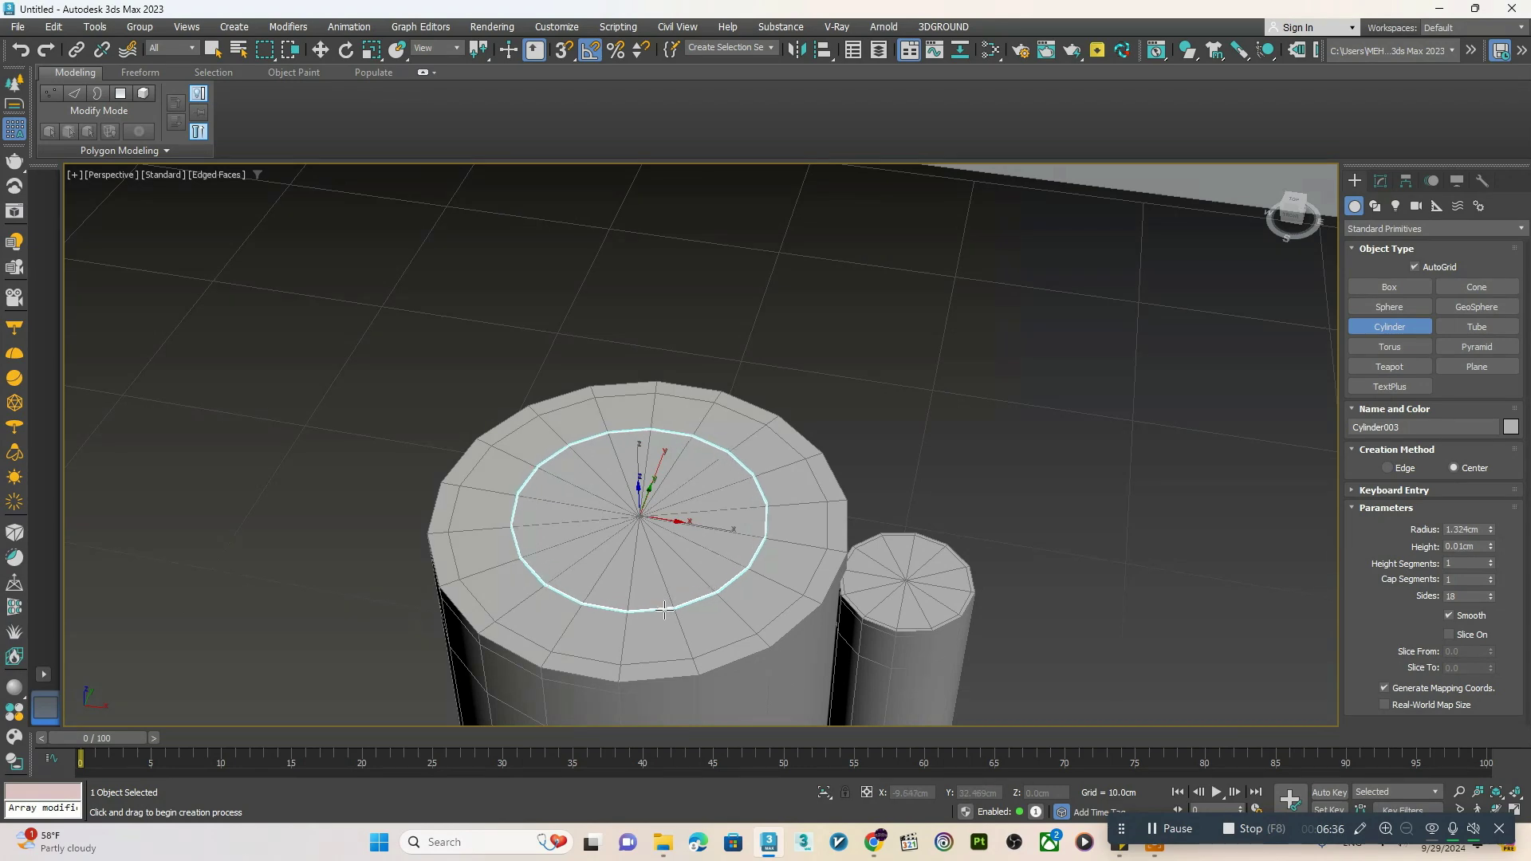
left_click(667, 369)
key("w")
middle_click_drag(667, 370, 659, 440, "alt")
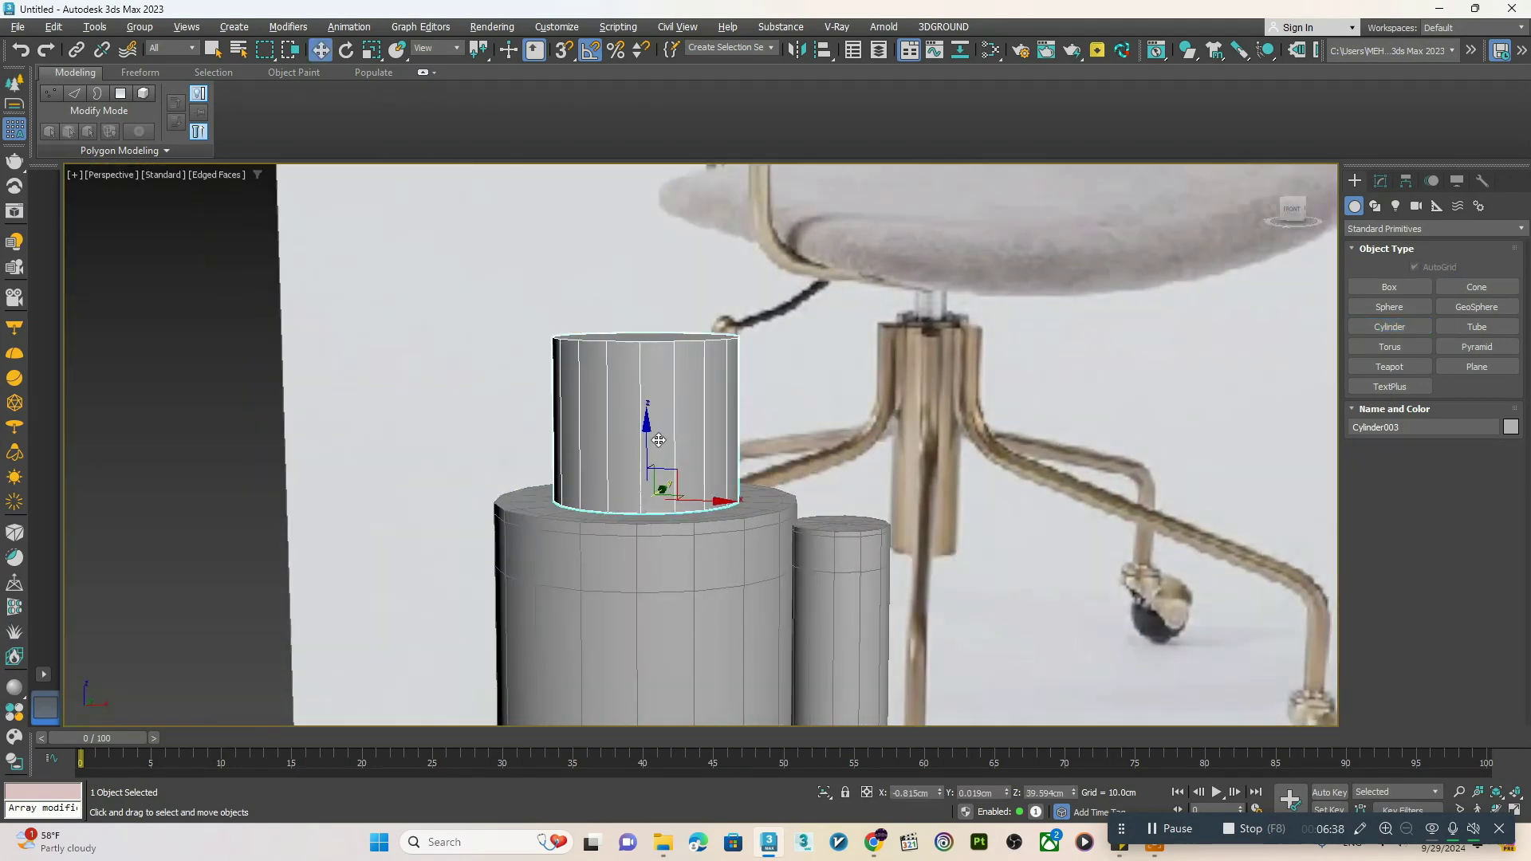
- Convert the new cylinder on top of the column to Editable Poly
right_click(670, 431)
mouse_move(797, 616)
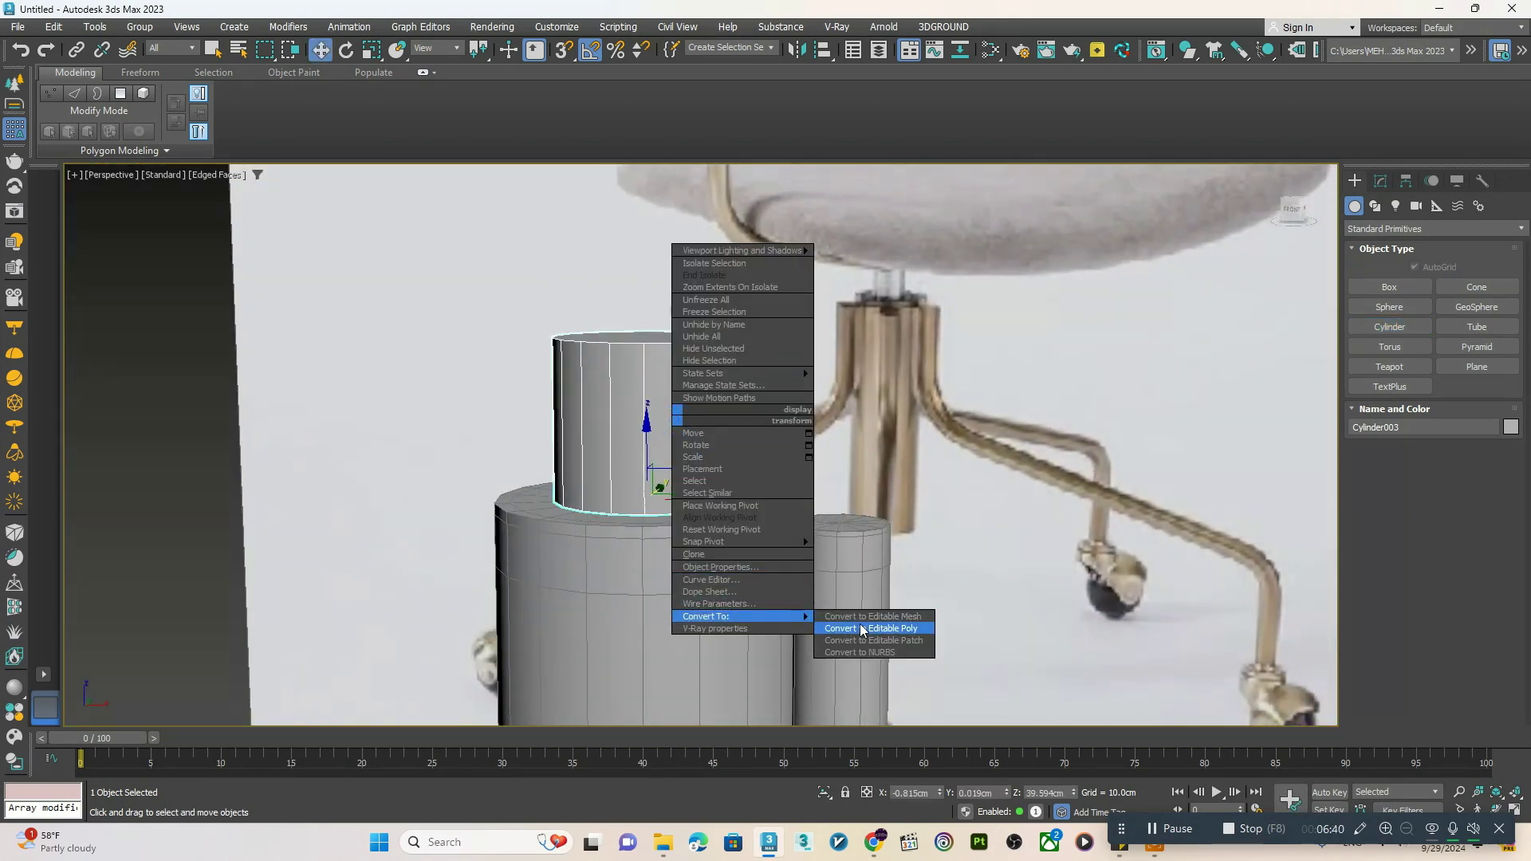
left_click(858, 624)
middle_click_drag(749, 586, 662, 536, "alt")
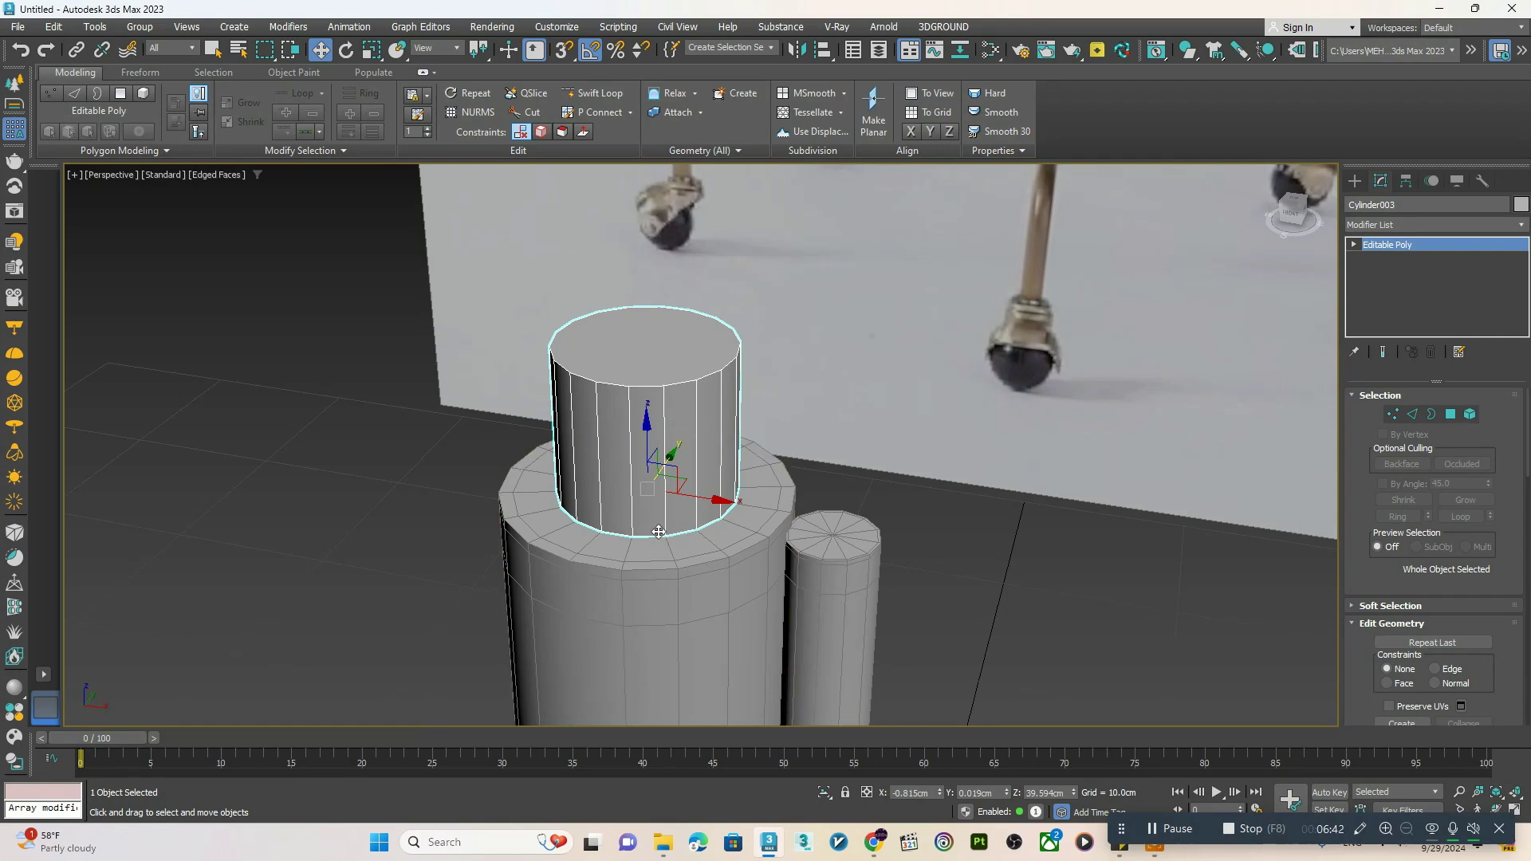
- Select the new top cylinder in wireframe and isolate it in shaded display
scroll(654, 511, "up", 5)
key("F3")
left_click(652, 505)
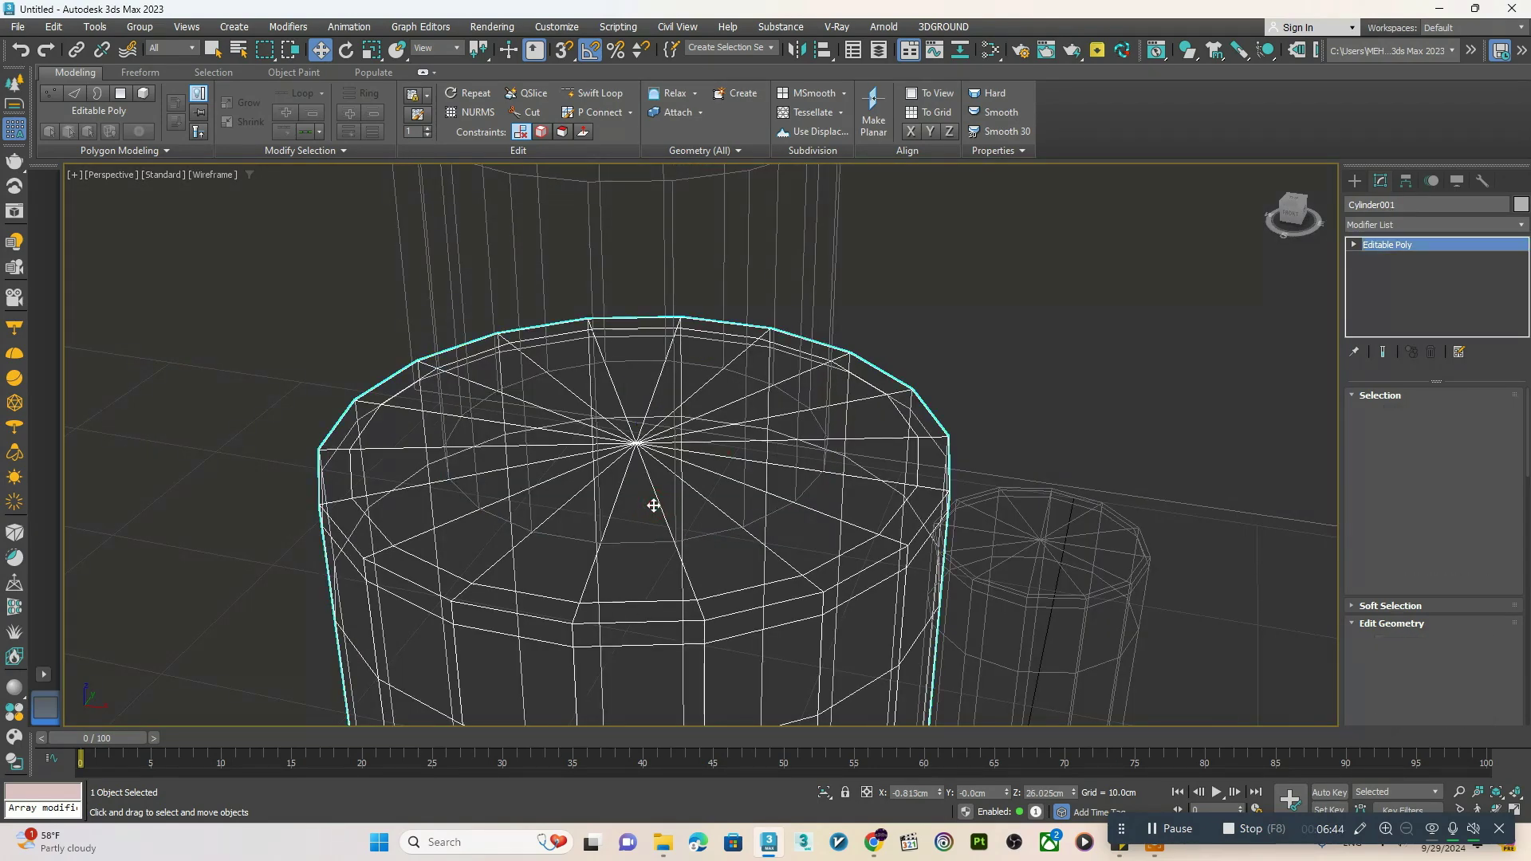
left_click_drag(854, 249, 729, 271)
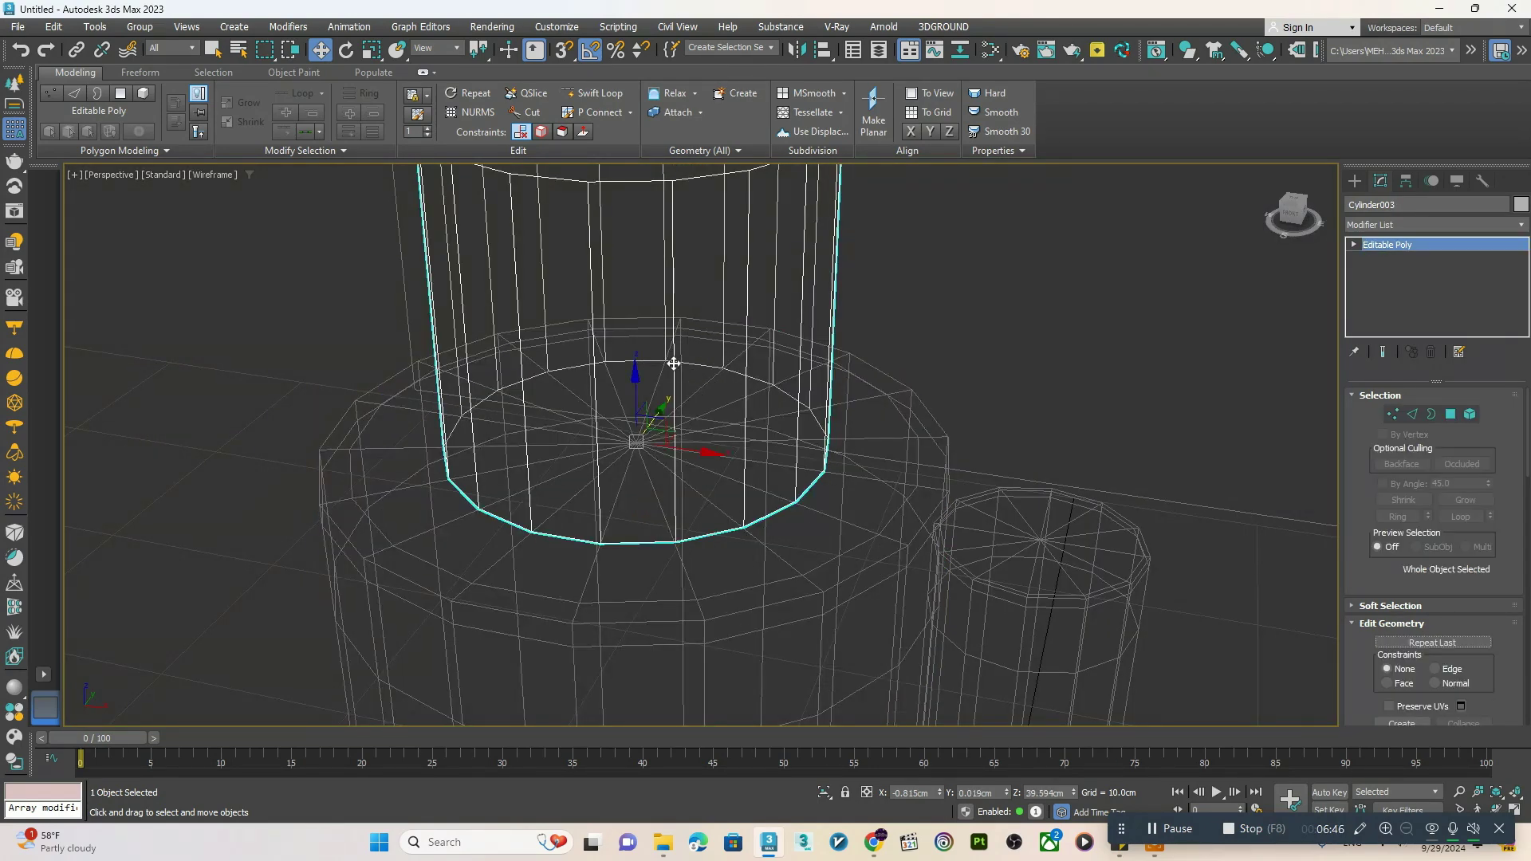
left_click(823, 792)
key("F3")
- Delete the bottom cap polygon of the isolated cylinder
middle_click_drag(670, 520, 648, 432, "alt")
key("5")
left_click(625, 425)
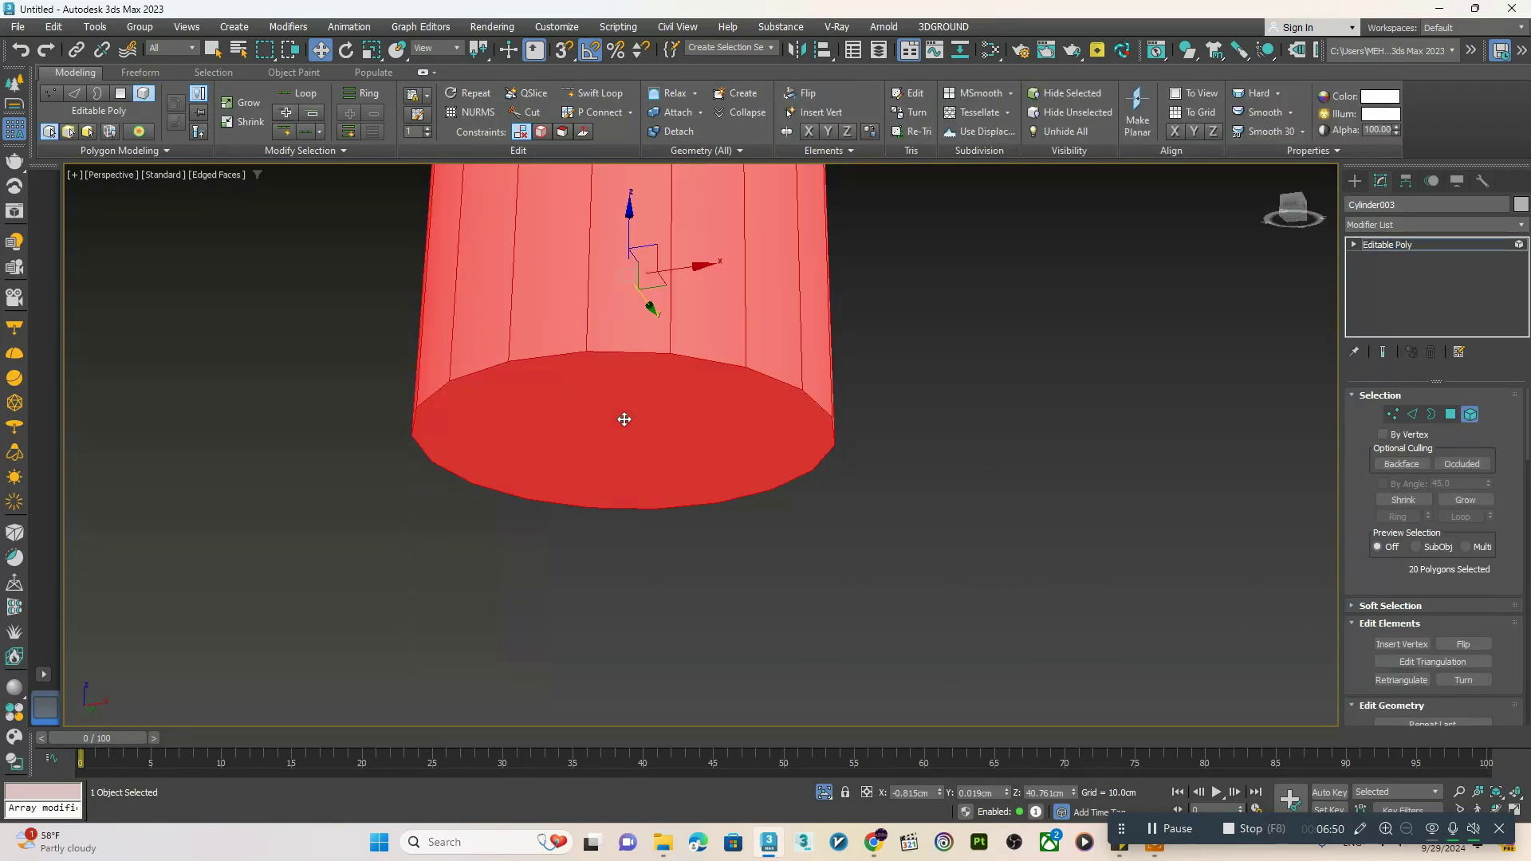
key("4")
left_click(621, 407)
left_click(595, 417)
scroll(608, 425, "down", 2)
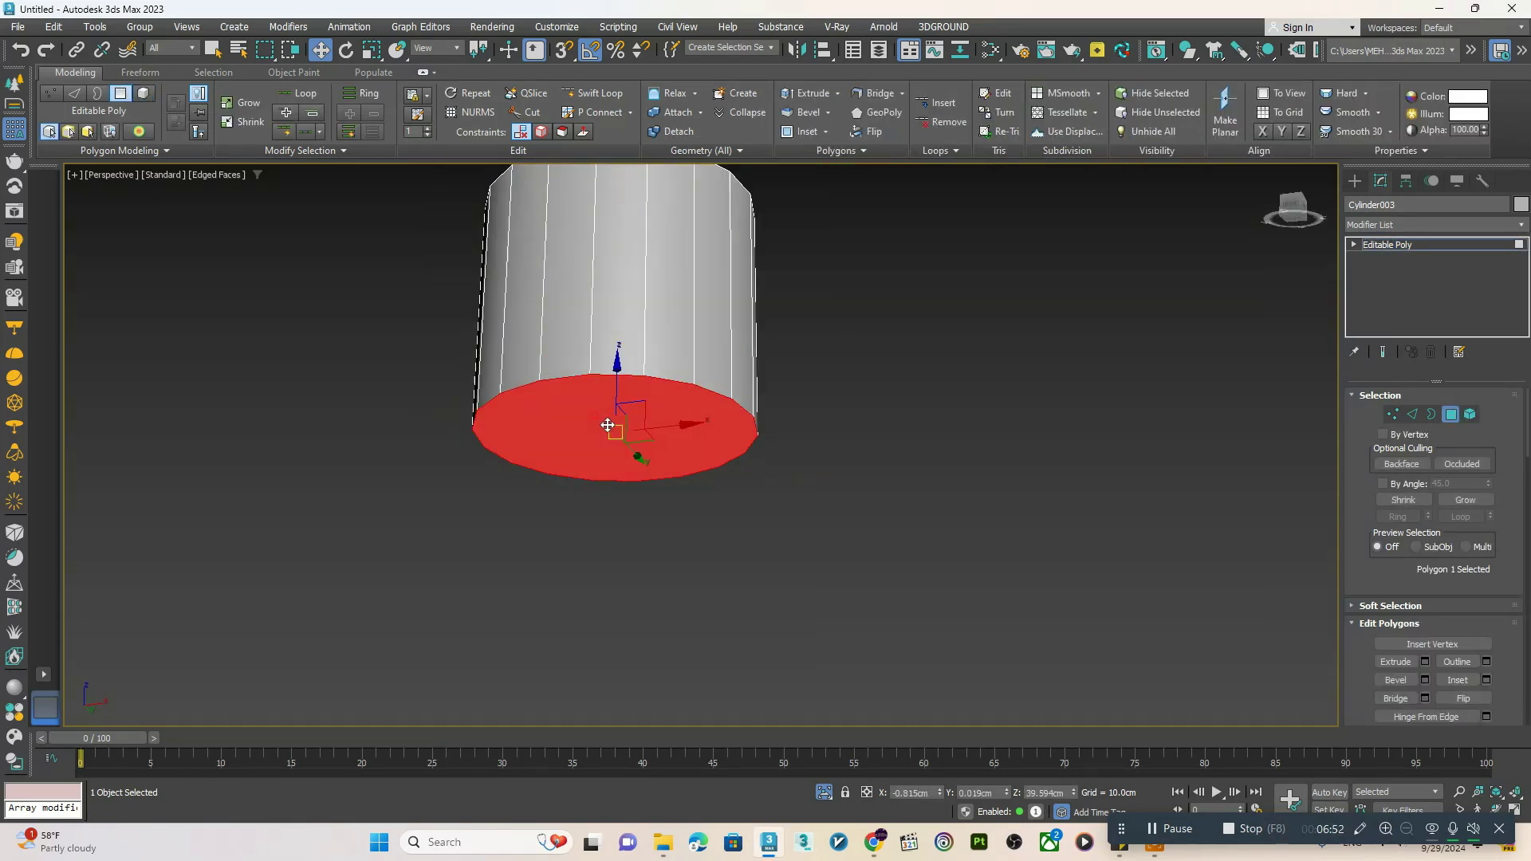
left_click(618, 422)
double_click(604, 429)
left_click(600, 430)
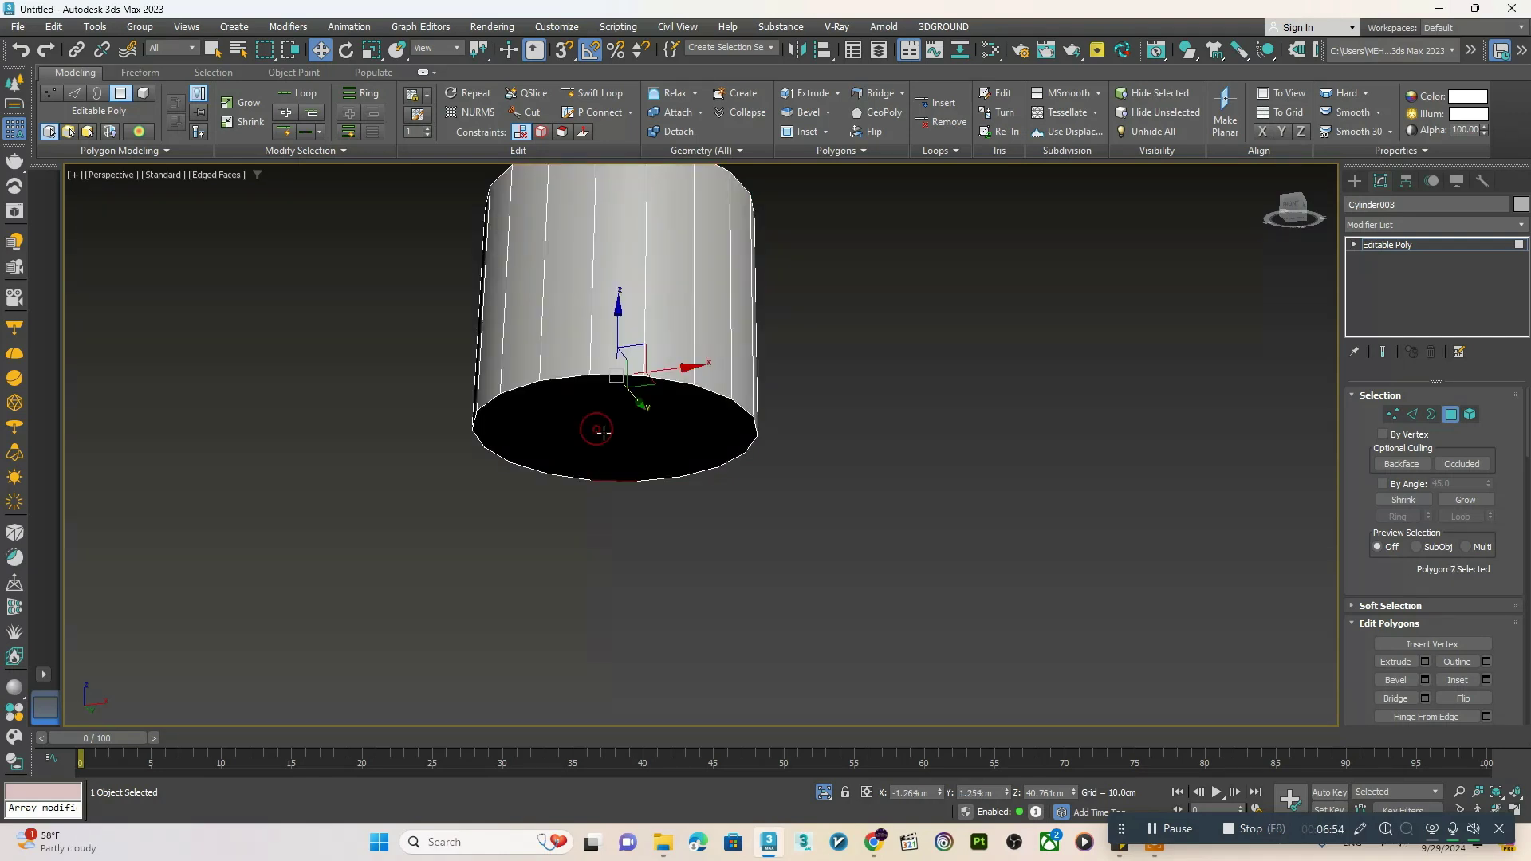
left_click(608, 428)
key("Delete")
left_click(621, 435)
- Add a Swift Loop edge loop just above the cylinder's bottom edge and select the polygon ring below it
middle_click_drag(667, 436, 624, 484, "alt")
scroll(558, 514, "up", 2)
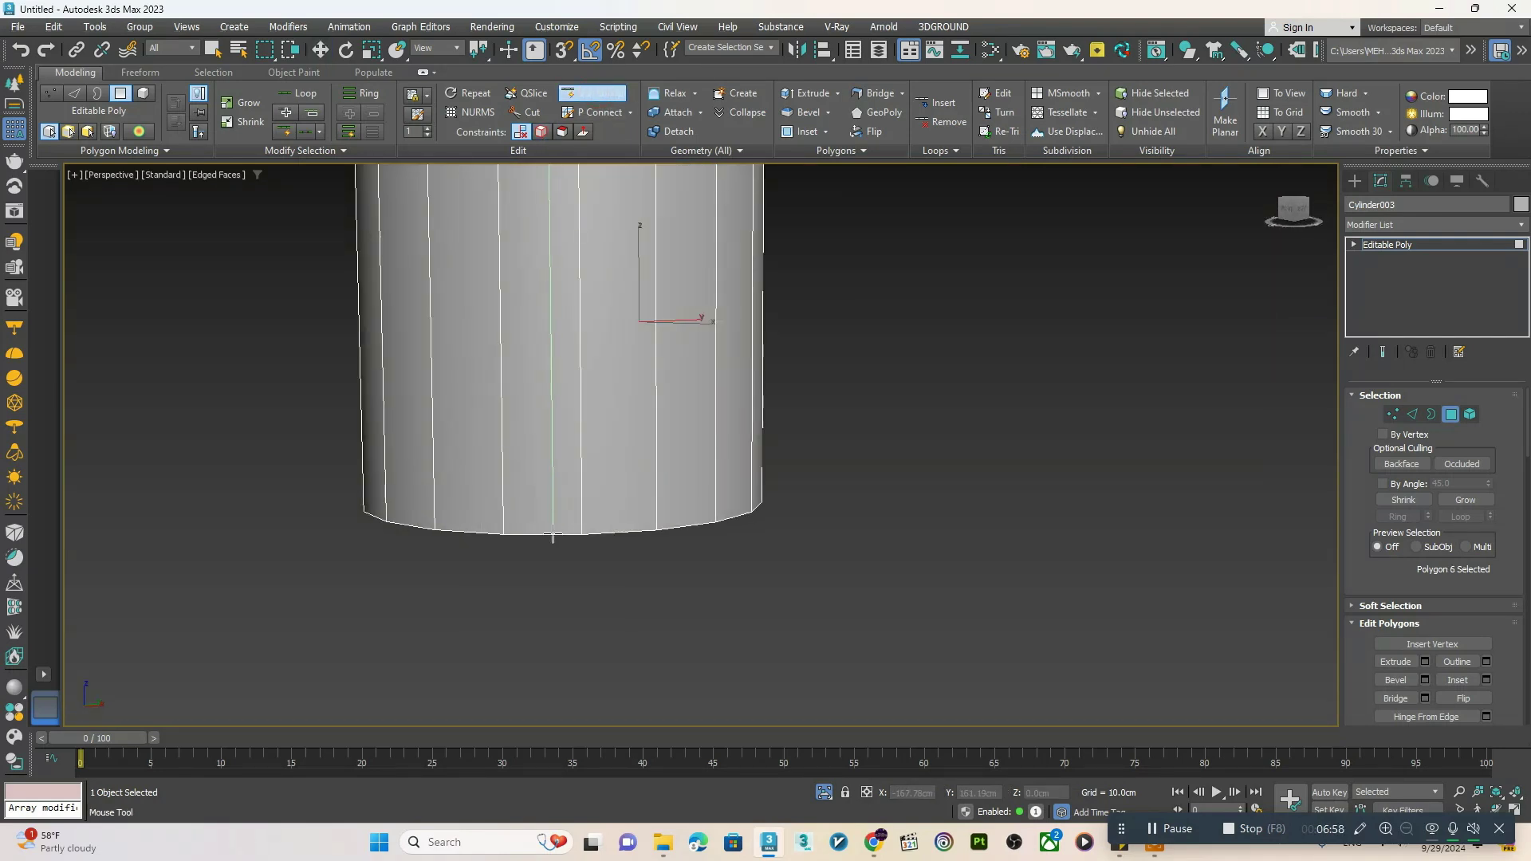
left_click(535, 532)
left_click(485, 528, "shift")
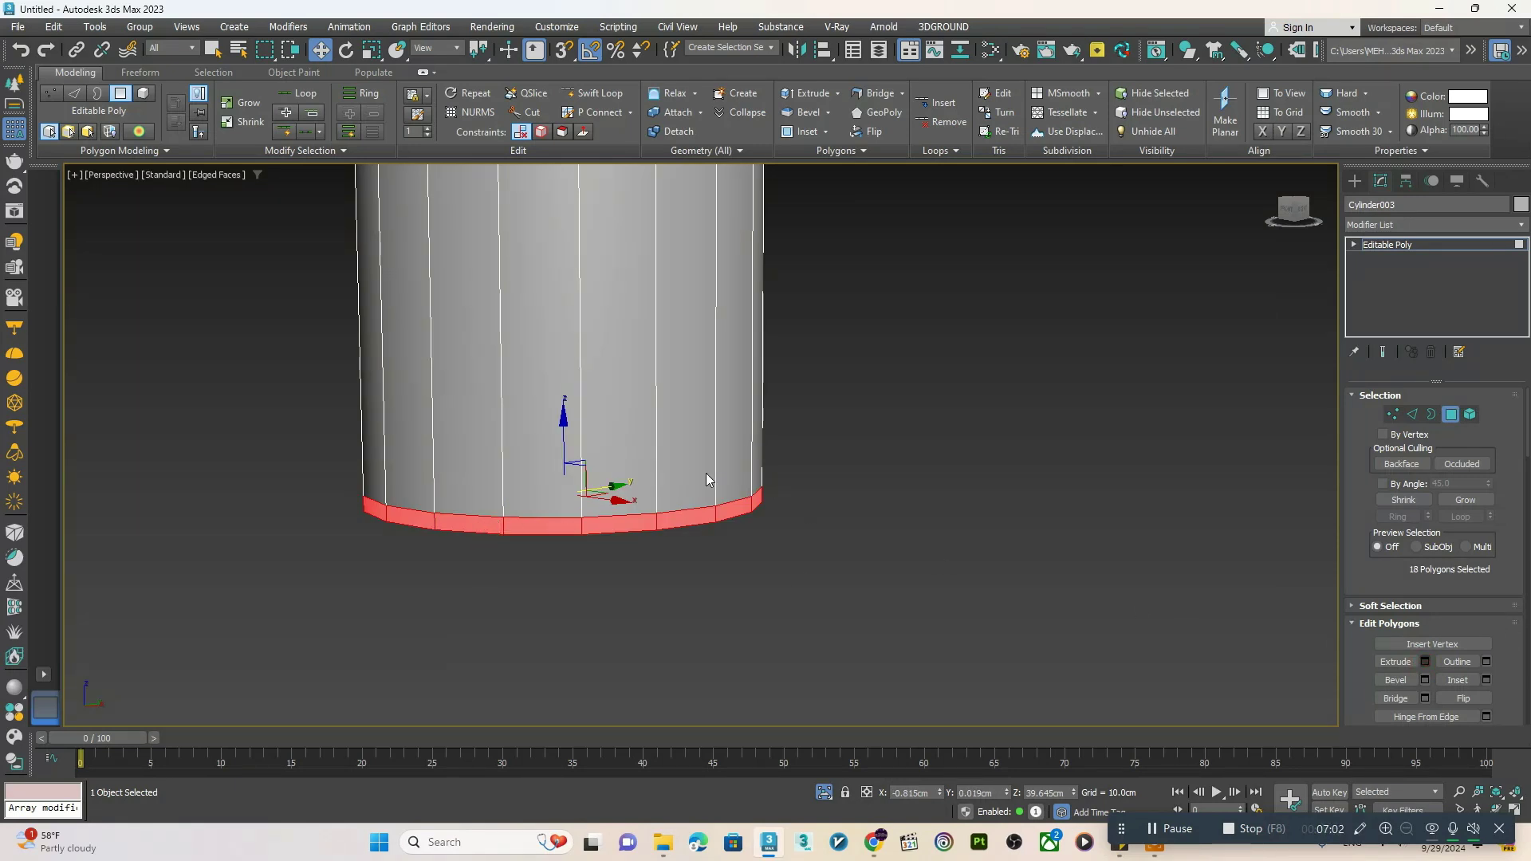
- Extrude the bottom polygon ring outward by 0.166 cm to form a thin flange
key("shift+e")
left_click(713, 453)
left_click(727, 477)
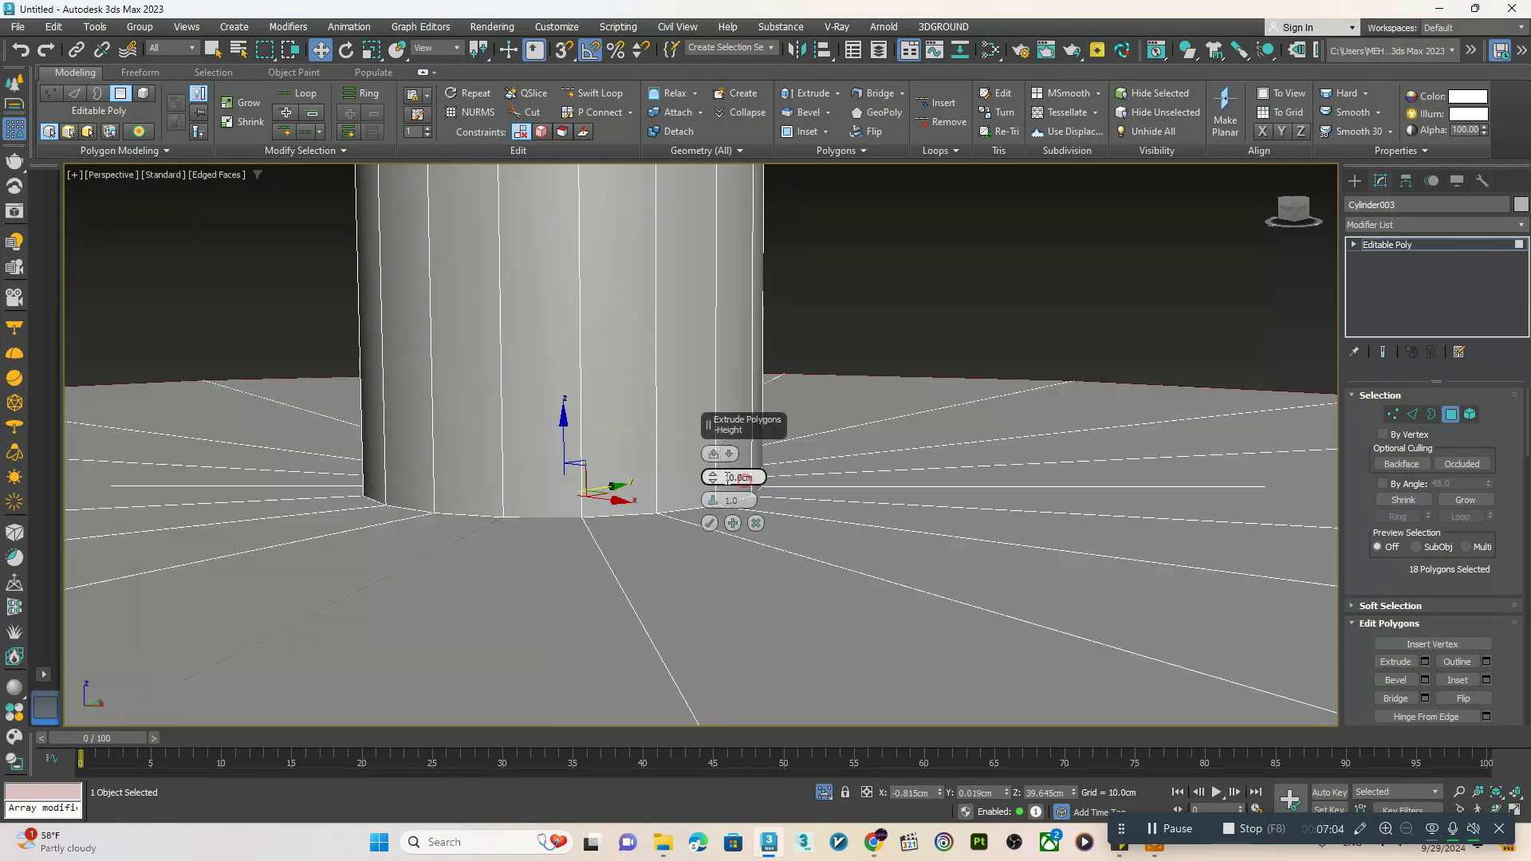
right_click(713, 477)
left_click_drag(713, 477, 714, 468)
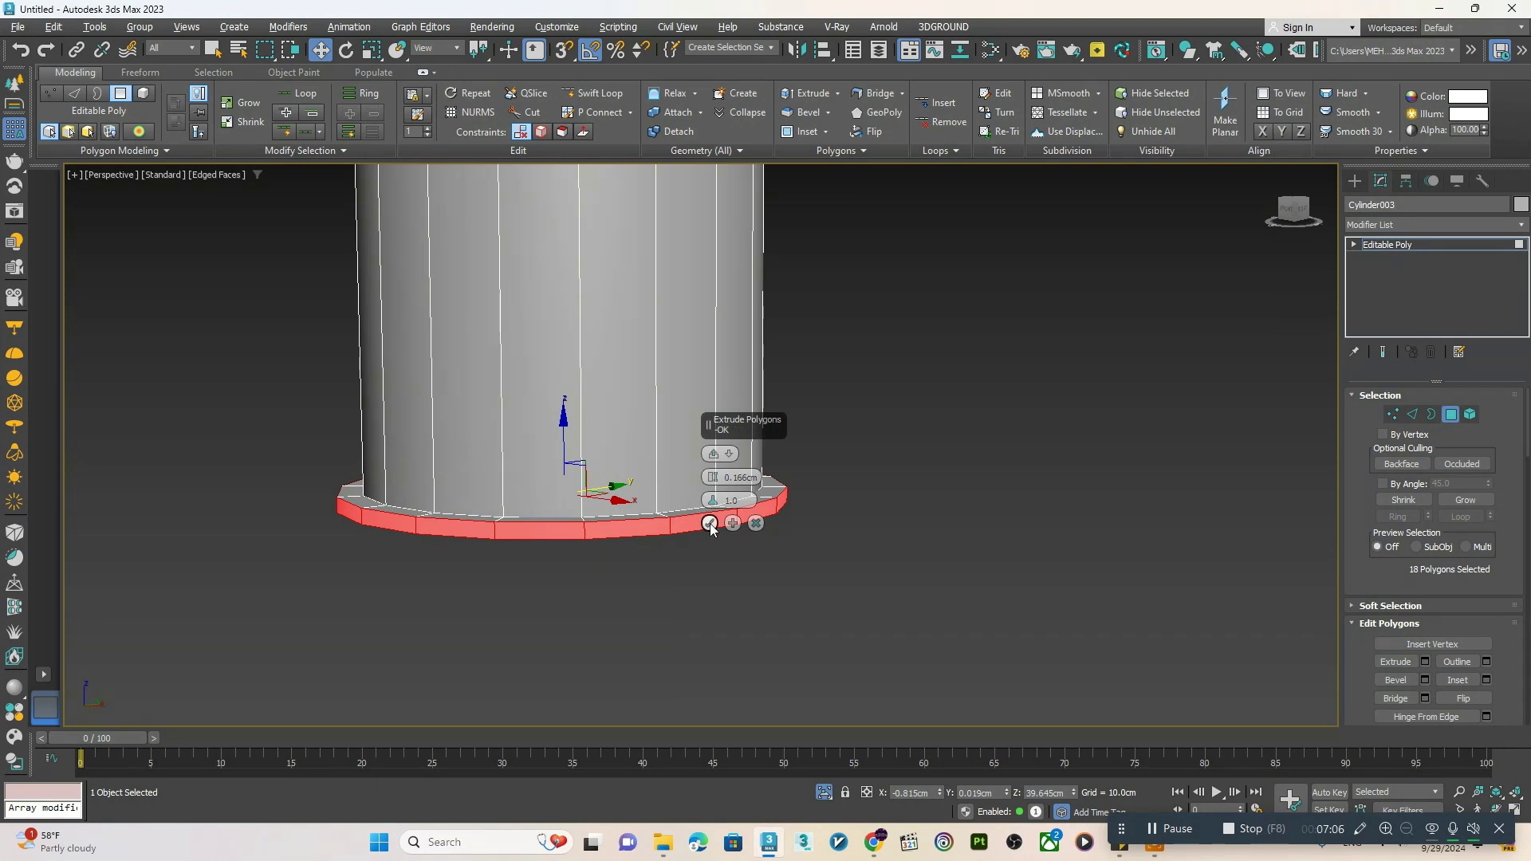
left_click(709, 523)
- Add Swift Loop support loops around the flange's rim and on the cylinder wall just above it
left_click(583, 102)
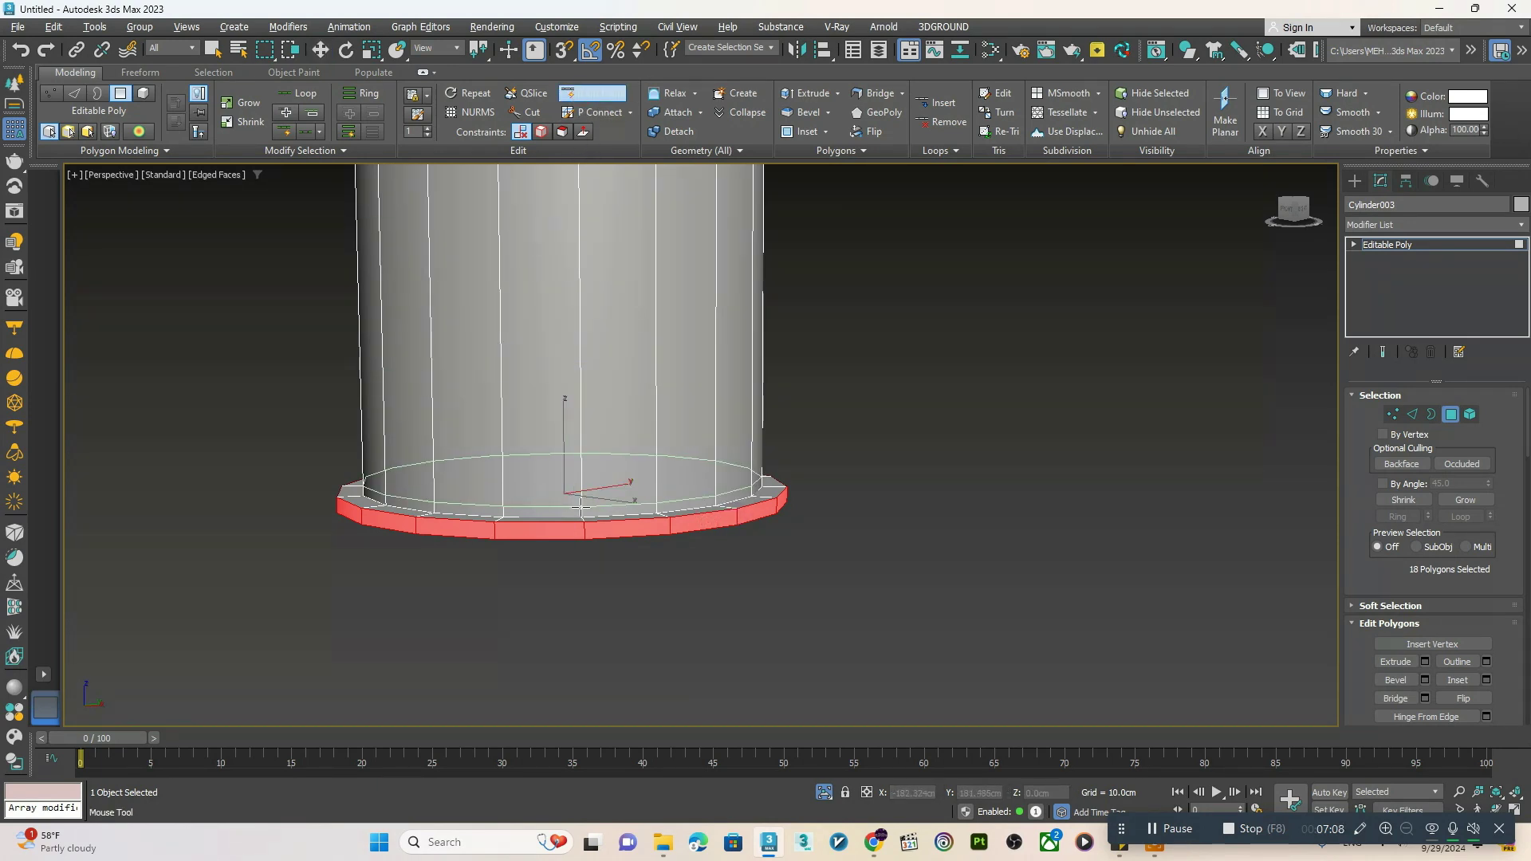
scroll(585, 520, "up", 2)
left_click(585, 527)
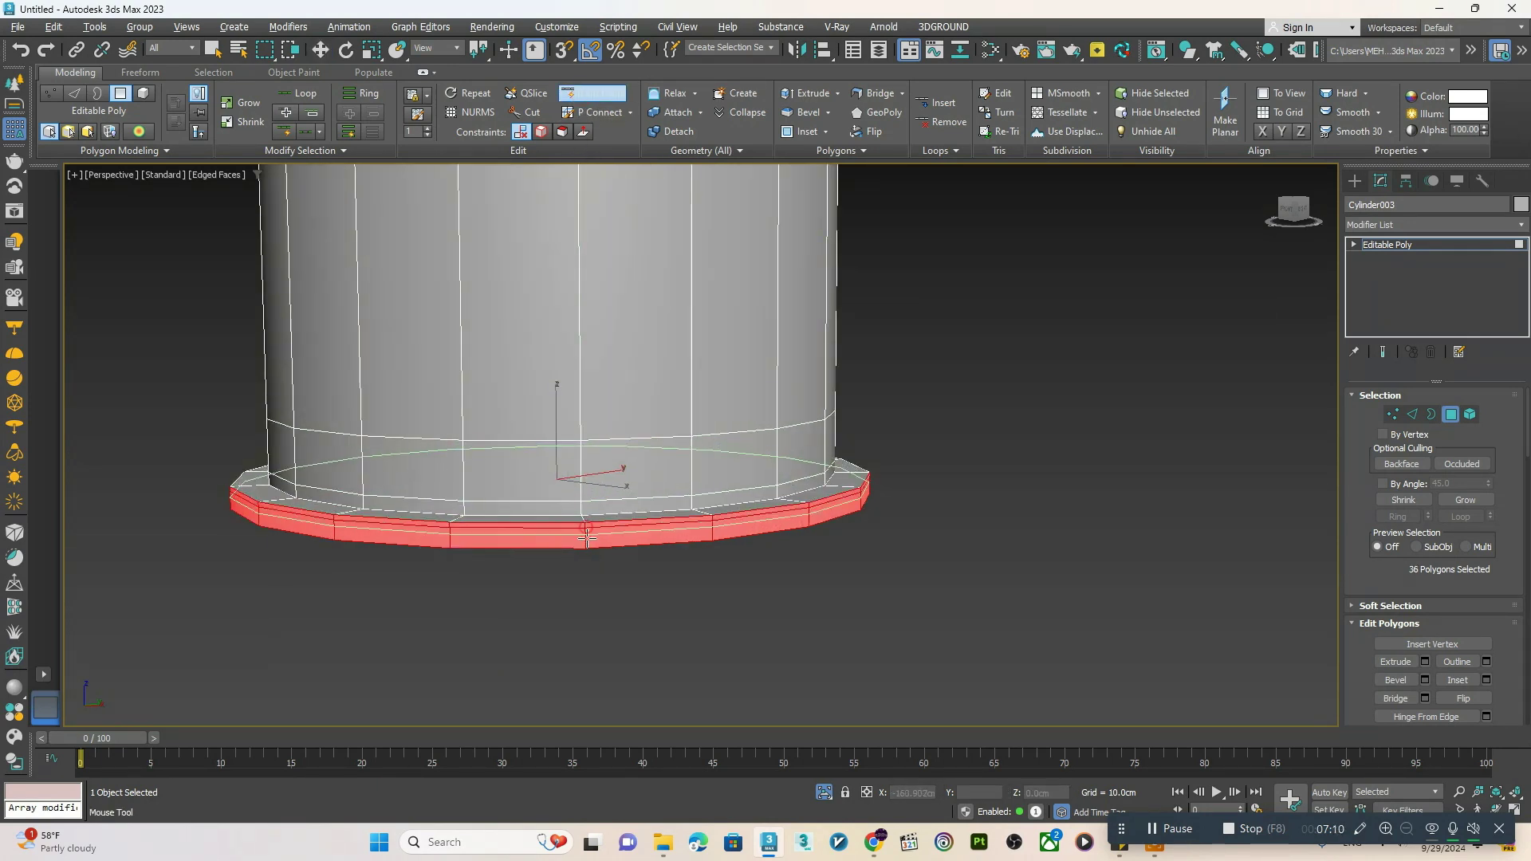
left_click(585, 543)
right_click(586, 541)
- Exit isolation, compare the flanged cylinder with the reference in the Front view, and return to Perspective
scroll(586, 542, "down", 5)
middle_click_drag(606, 383, 597, 481)
key("alt+w")
middle_click(1009, 346)
key("alt+w")
key("alt+w")
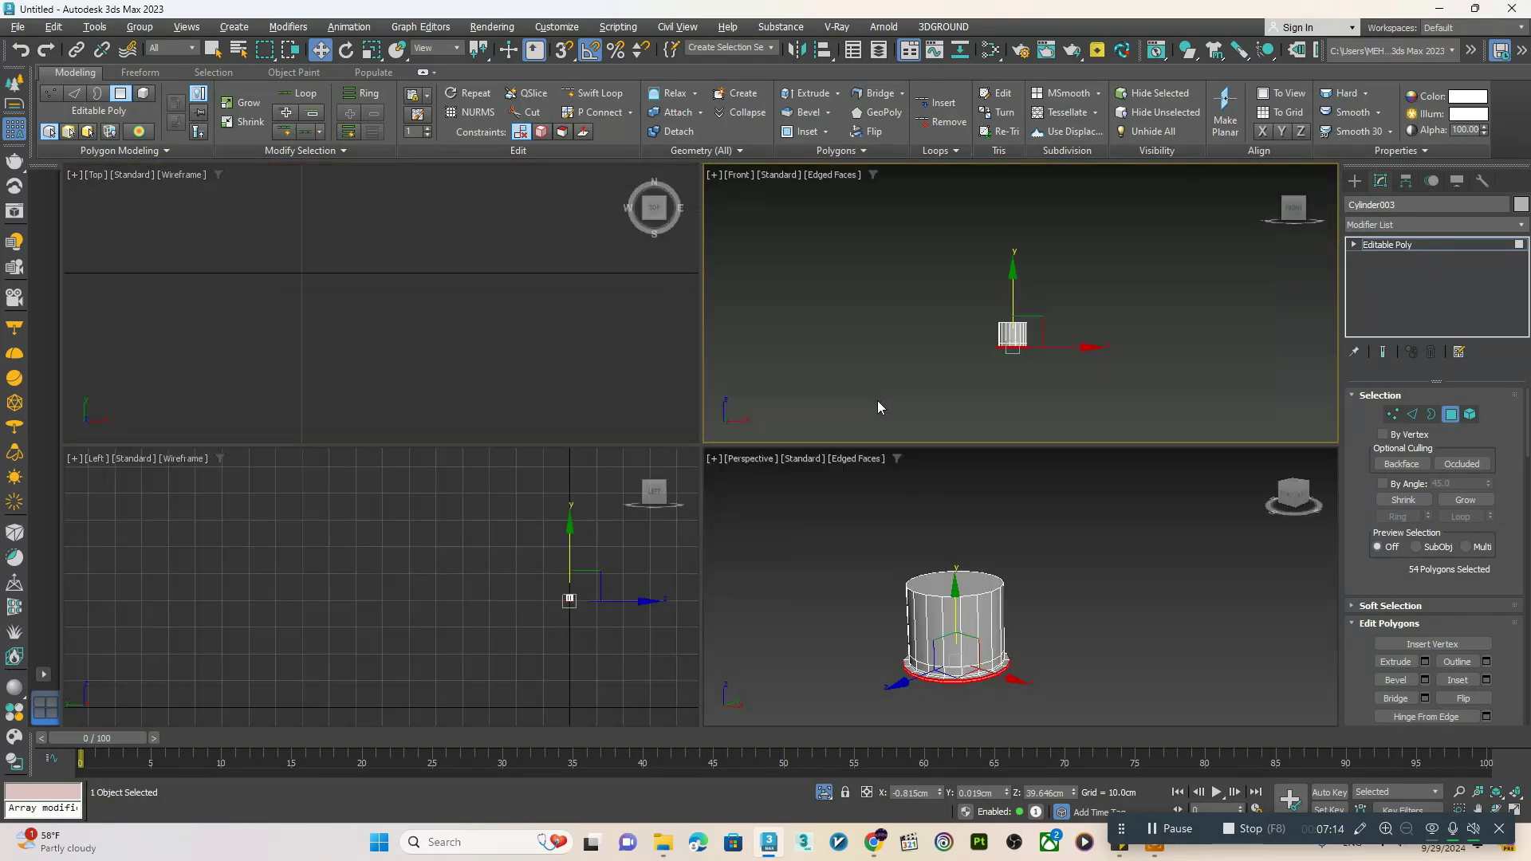
key("alt+w")
left_click(826, 792)
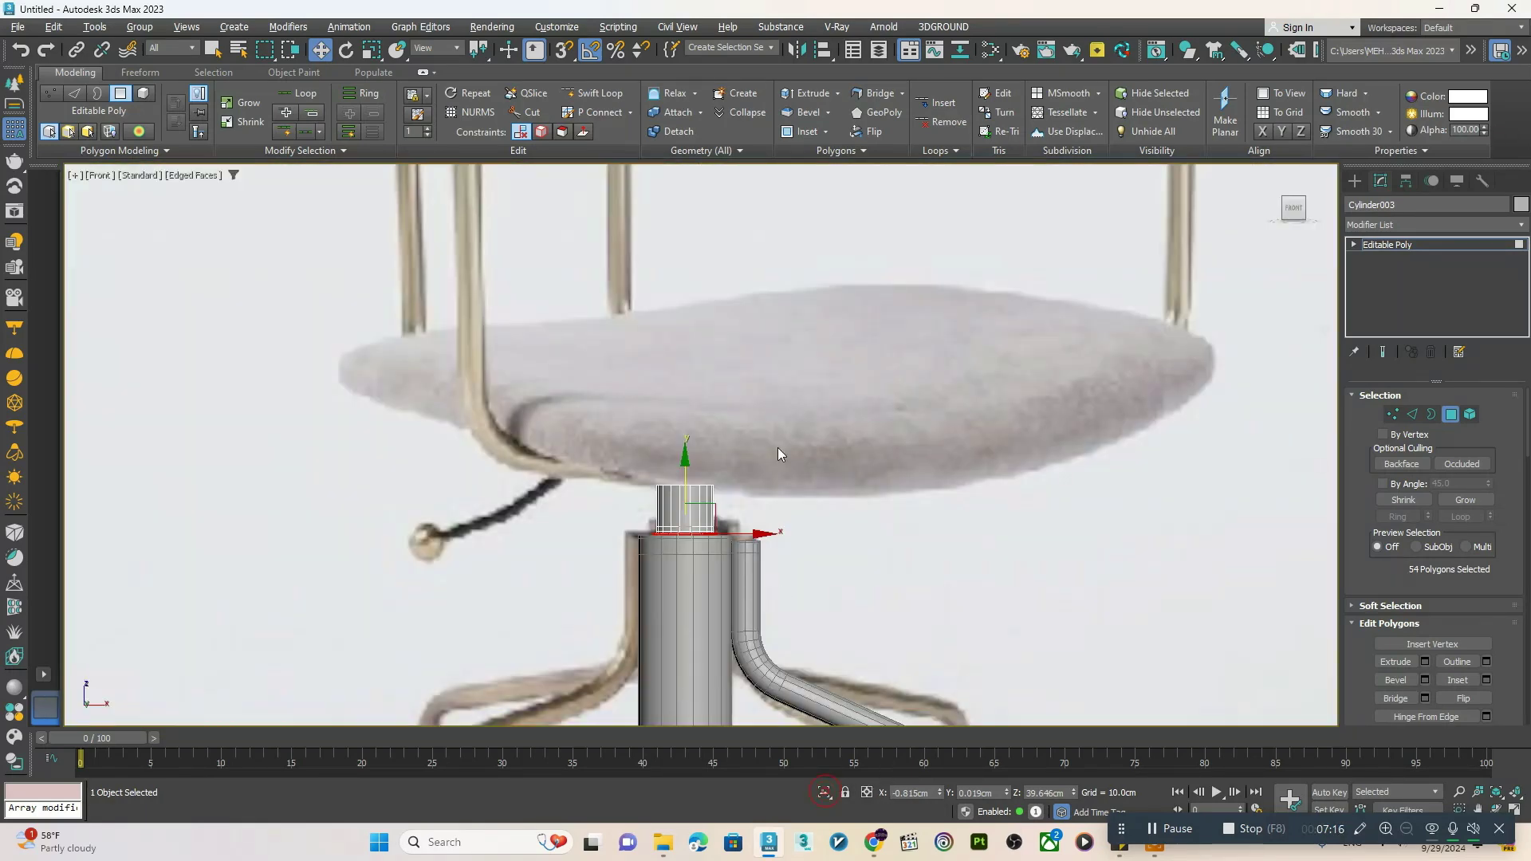
scroll(686, 531, "up", 4)
key("alt+w")
middle_click(848, 574)
key("alt+w")
middle_click_drag(848, 574, 866, 512, "alt")
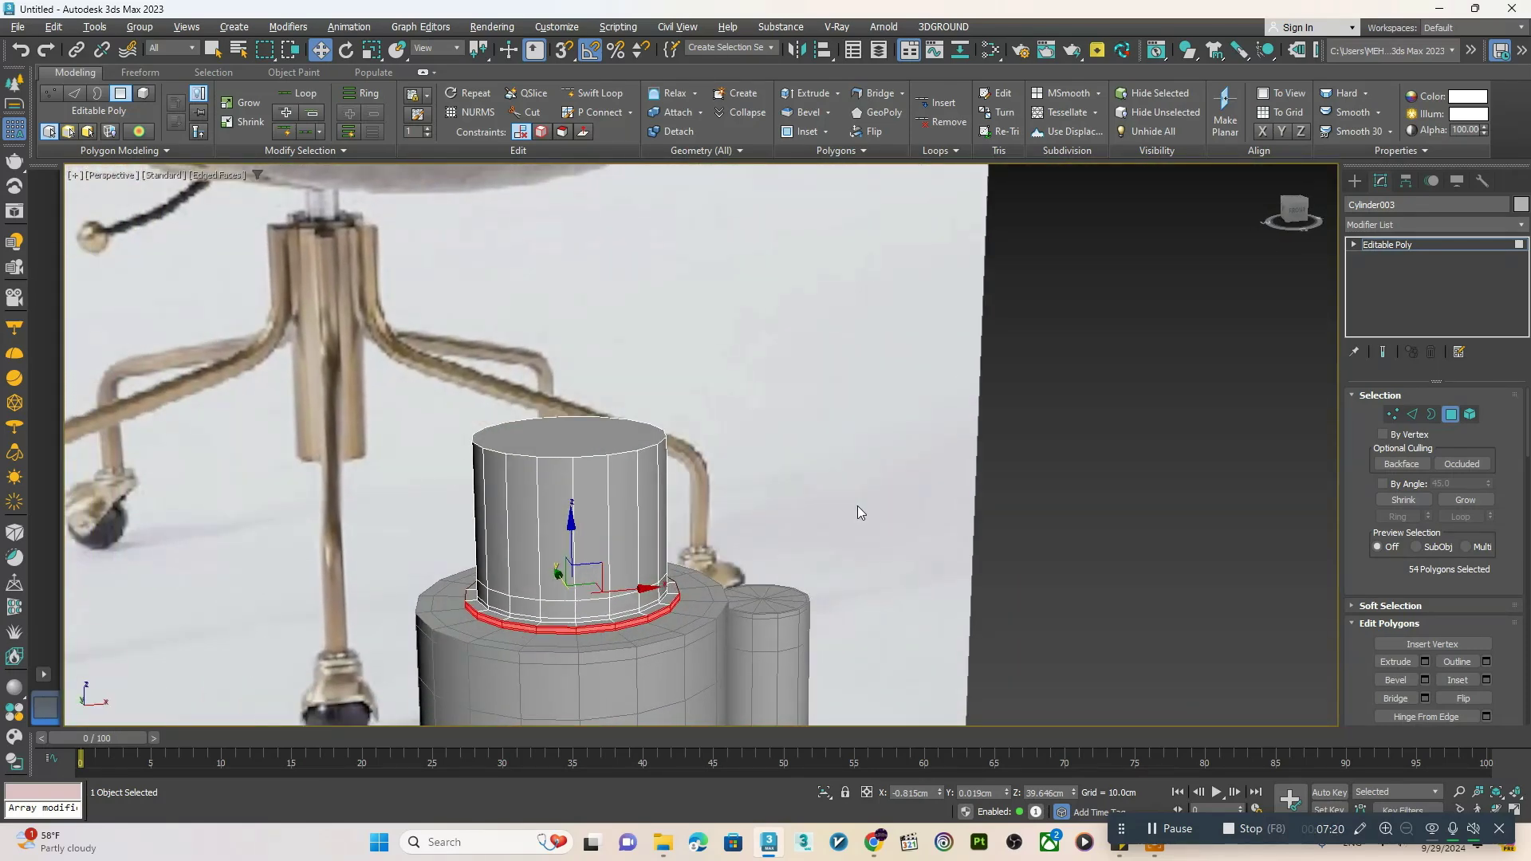
- Inset the cylinder's top cap by scaling a copy to 92 percent, and raise the inner polygon slightly
left_click(608, 440)
key("r")
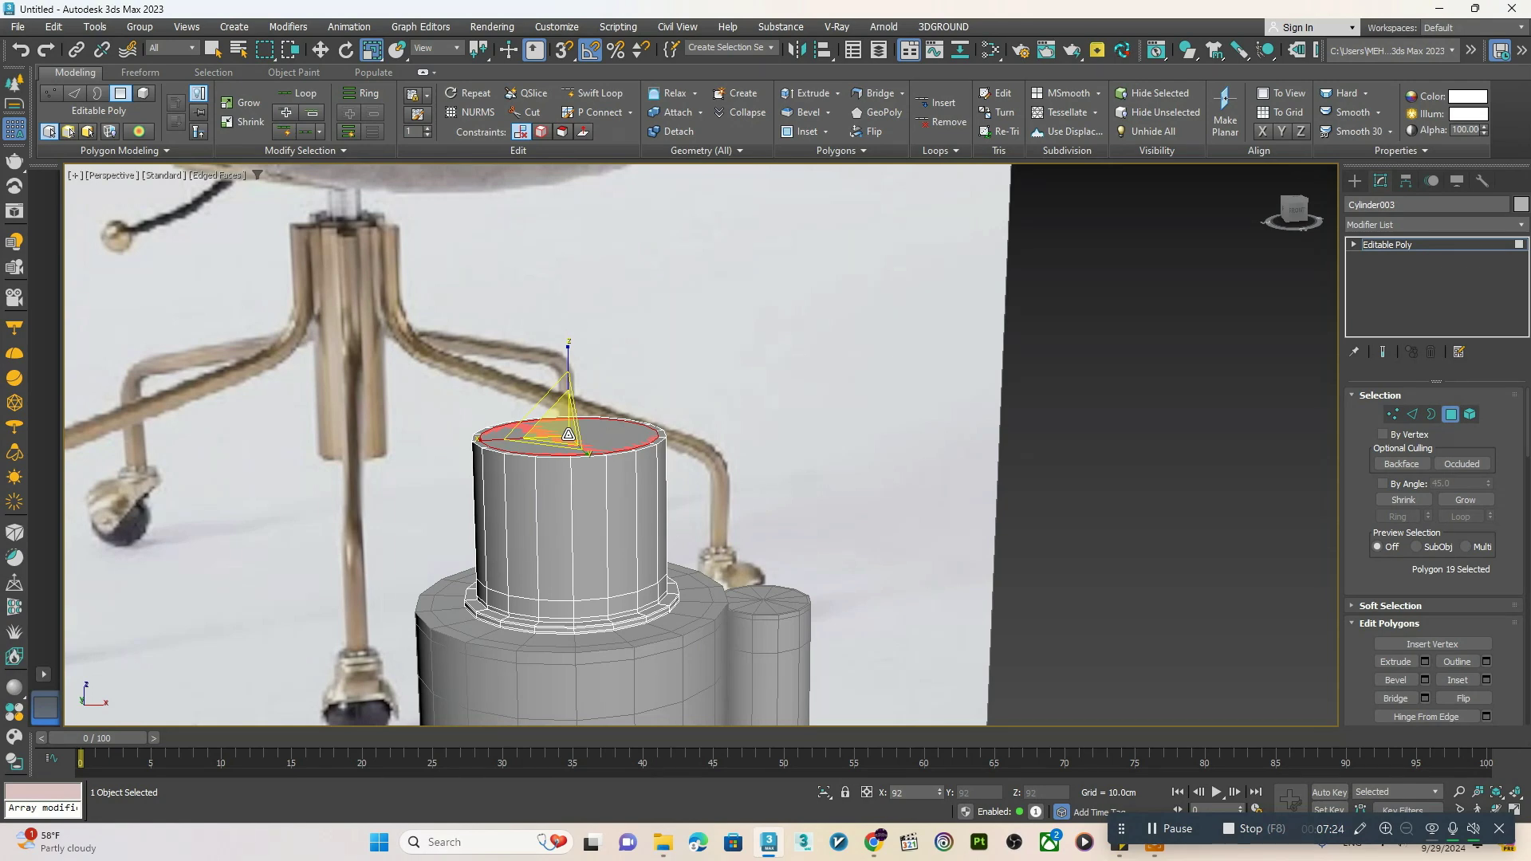
key("w")
left_click_drag(566, 394, 565, 389)
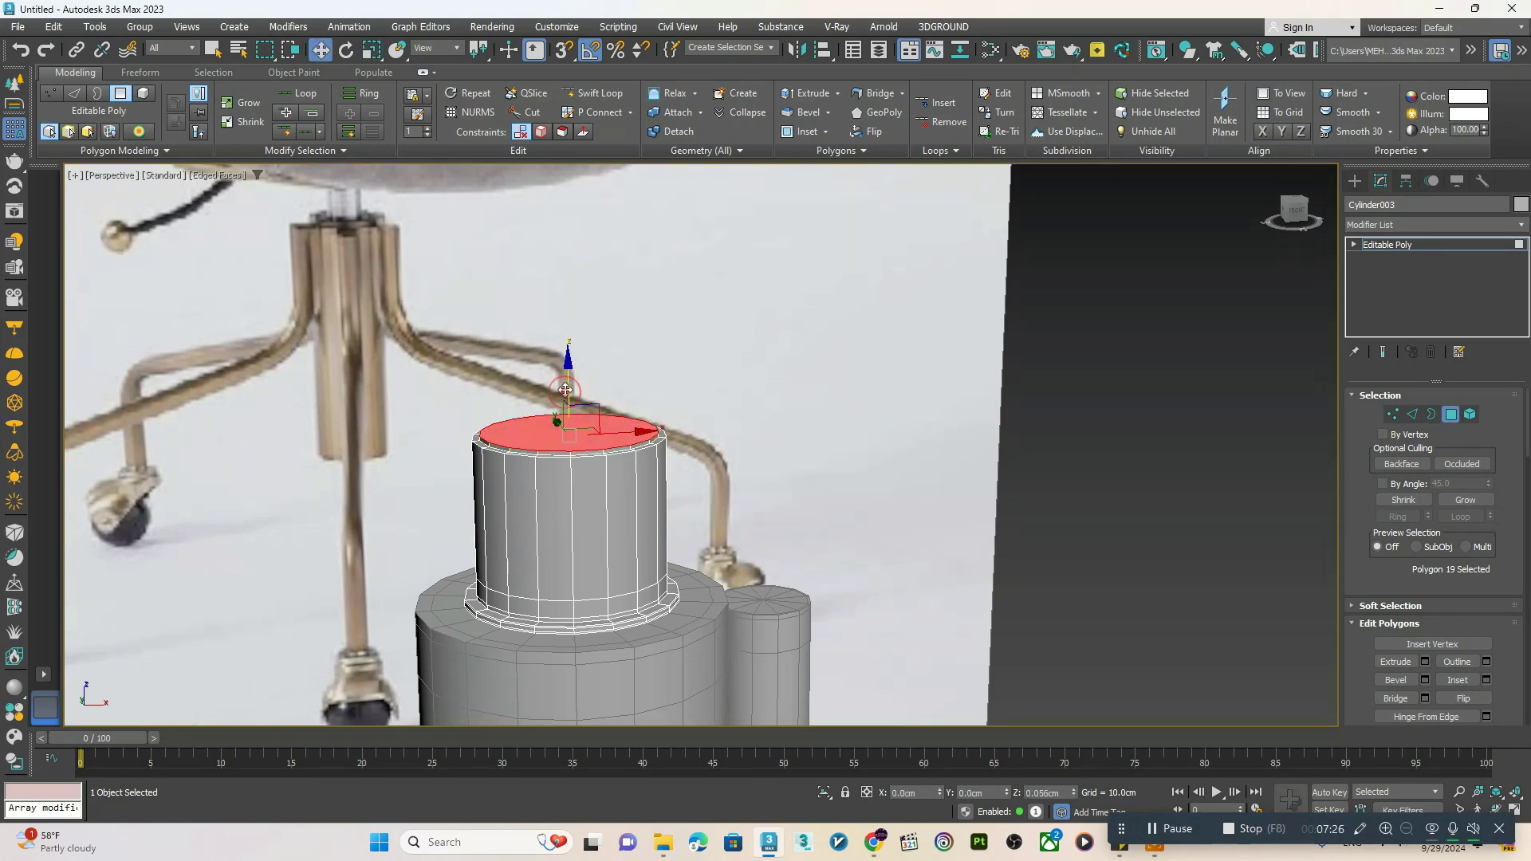
- Inset the top cap again by scaling to 88 percent and collapse the inner polygon to the center
scroll(564, 389, "down", 5)
middle_click_drag(564, 387, 562, 398, "alt")
scroll(562, 398, "up", 2)
key("r")
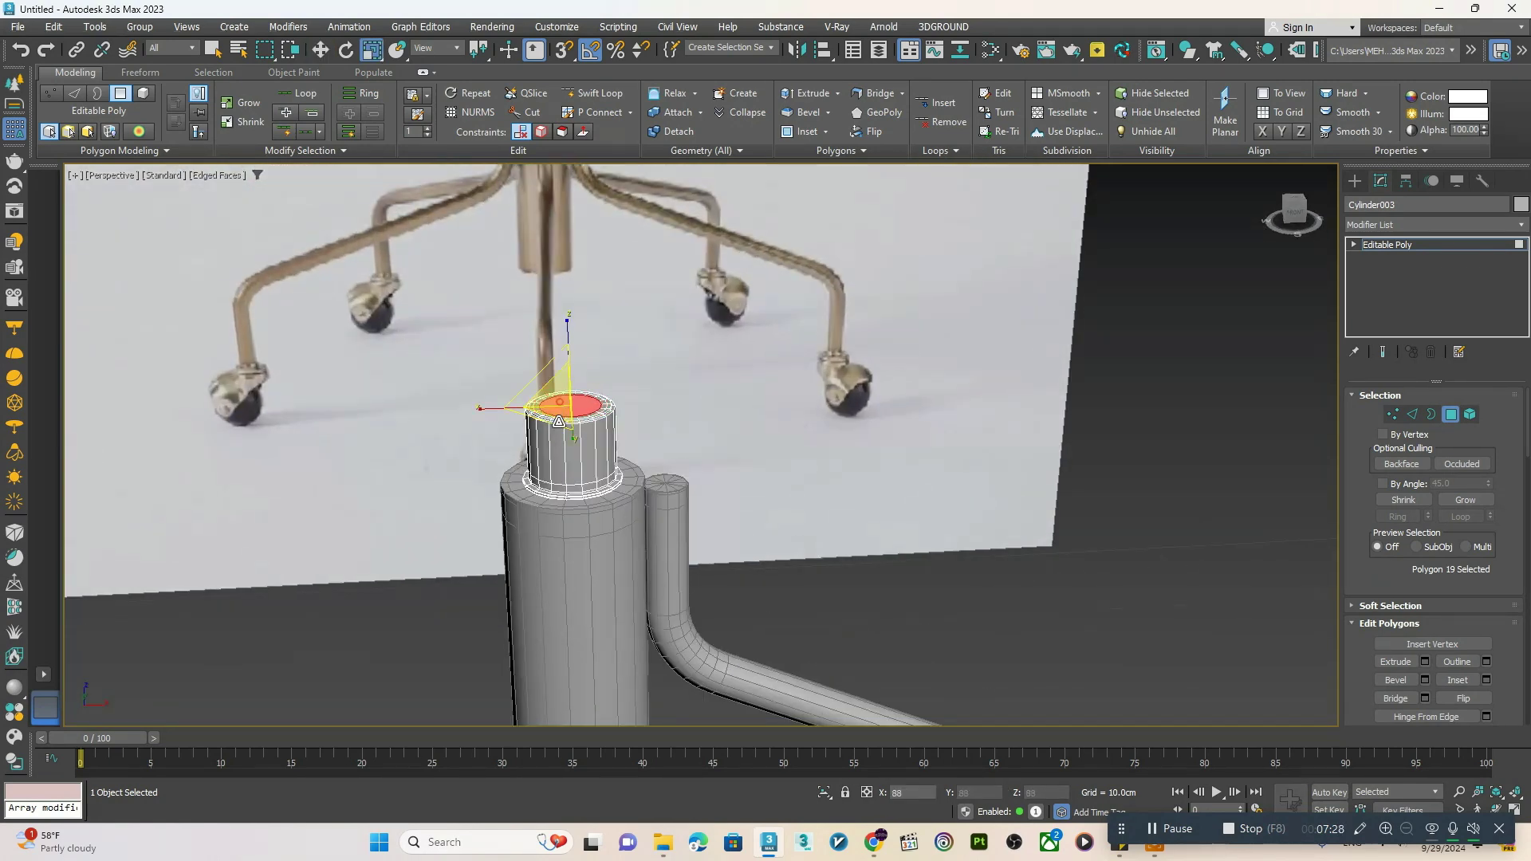
right_click(562, 408)
left_click(520, 237)
- Add Swift Loop edge loops around the cylinder wall just below the top rim and leave polygon editing
scroll(590, 420, "up", 4)
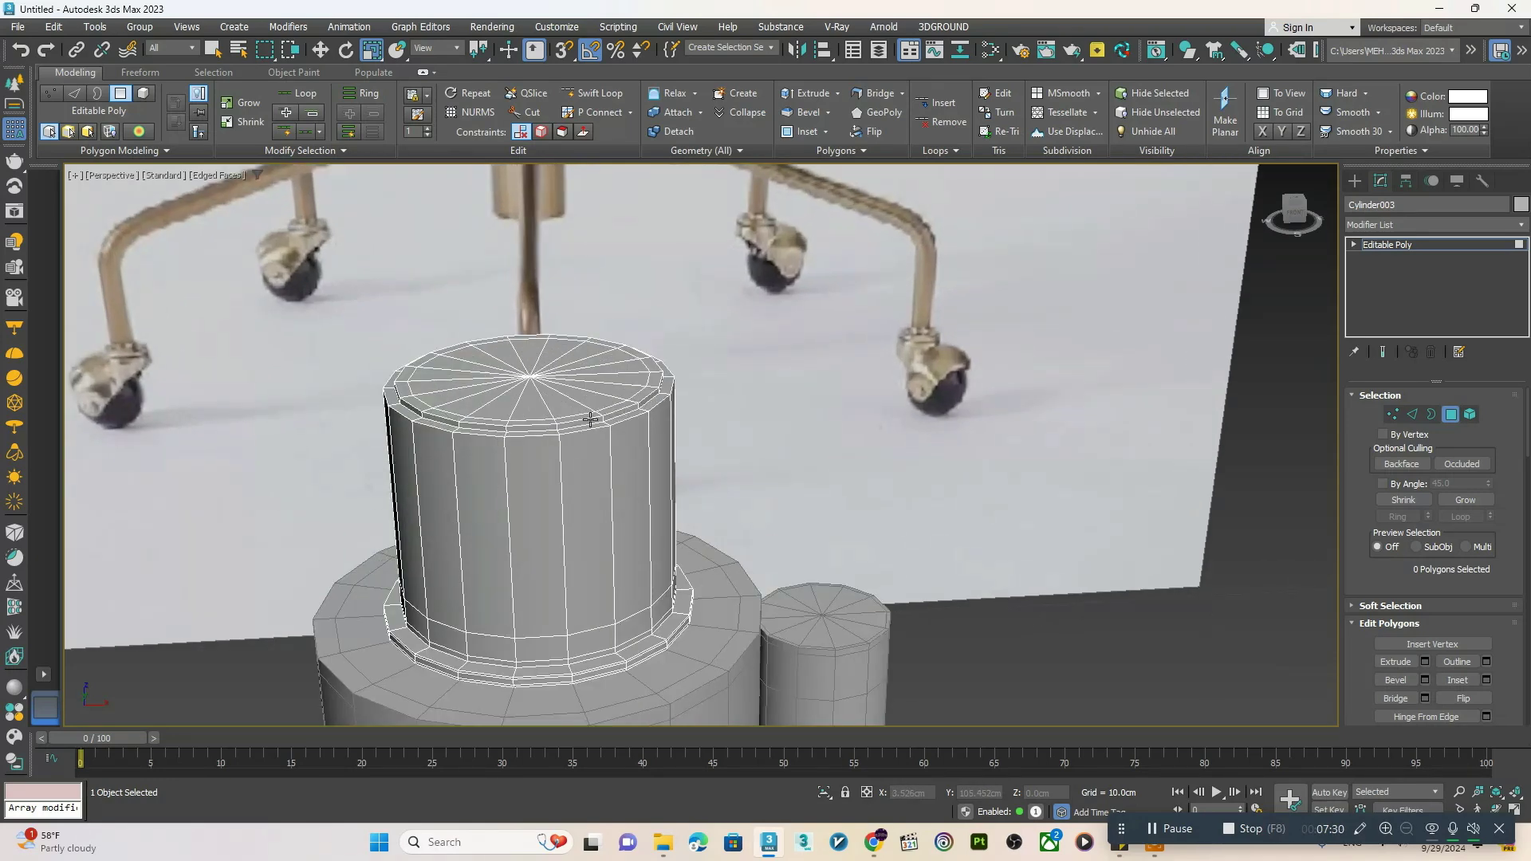
left_click(597, 96)
scroll(530, 419, "up", 2)
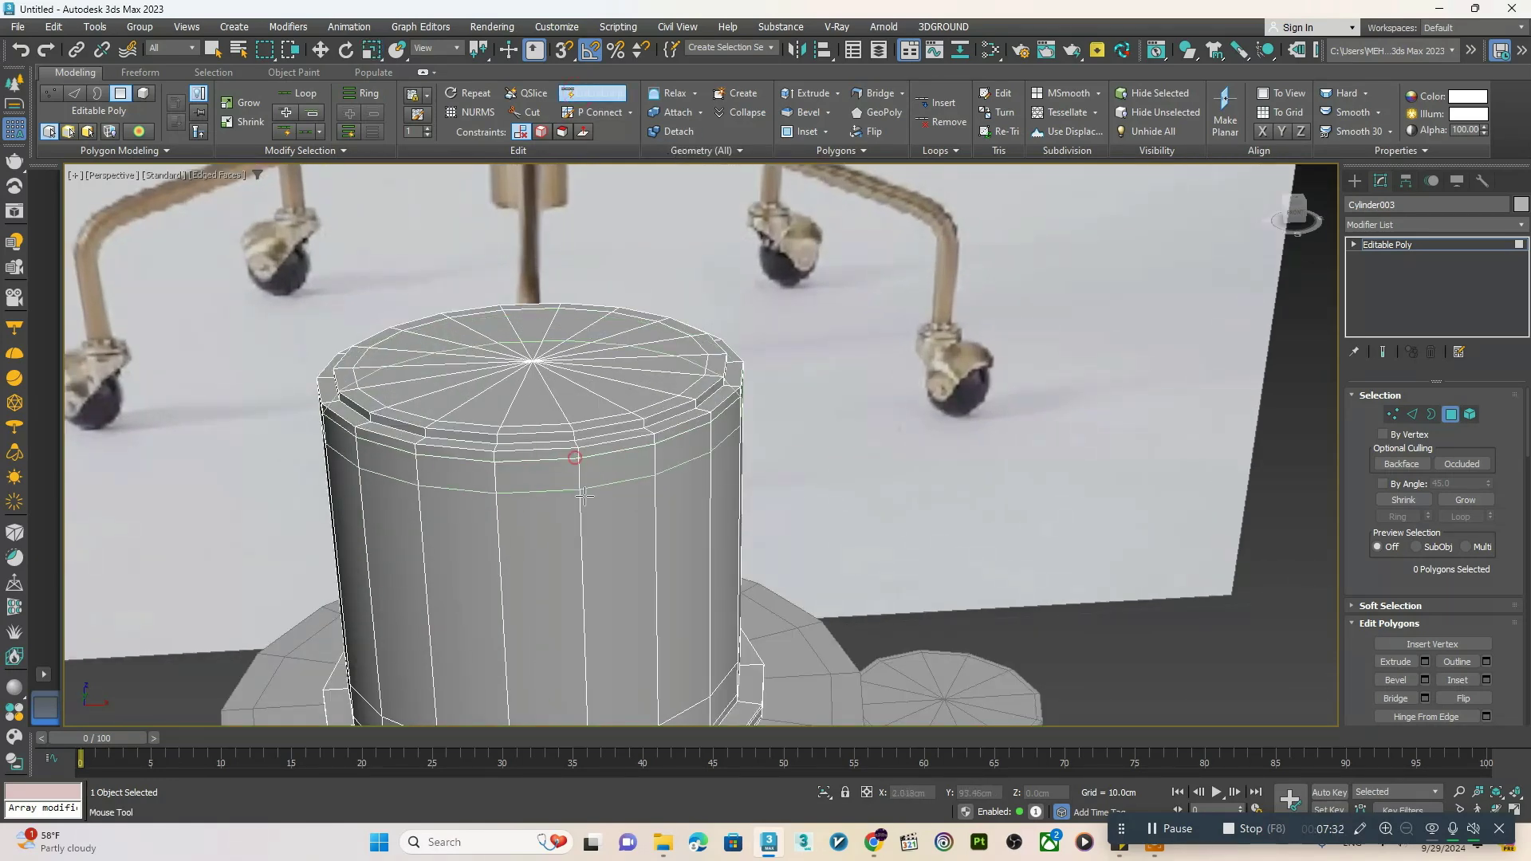
left_click(582, 496)
key("w")
scroll(583, 499, "down", 6)
left_click(1416, 247)
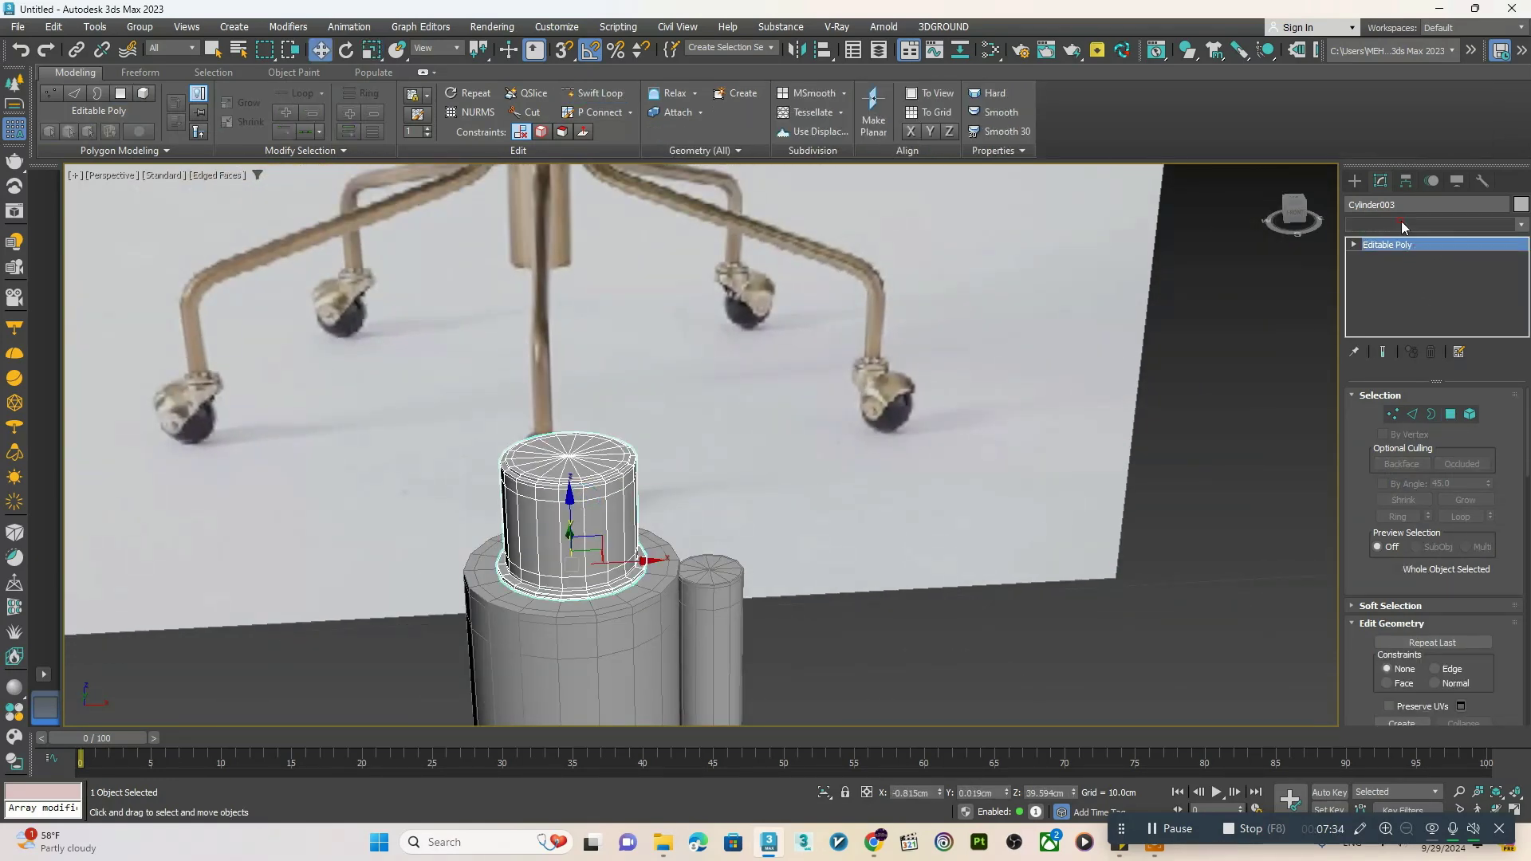
- Apply a TurboSmooth modifier to the flanged cylinder and turn off edged faces
left_click(1402, 224)
type("tu")
key("Return")
key("F4")
scroll(780, 437, "down", 5)
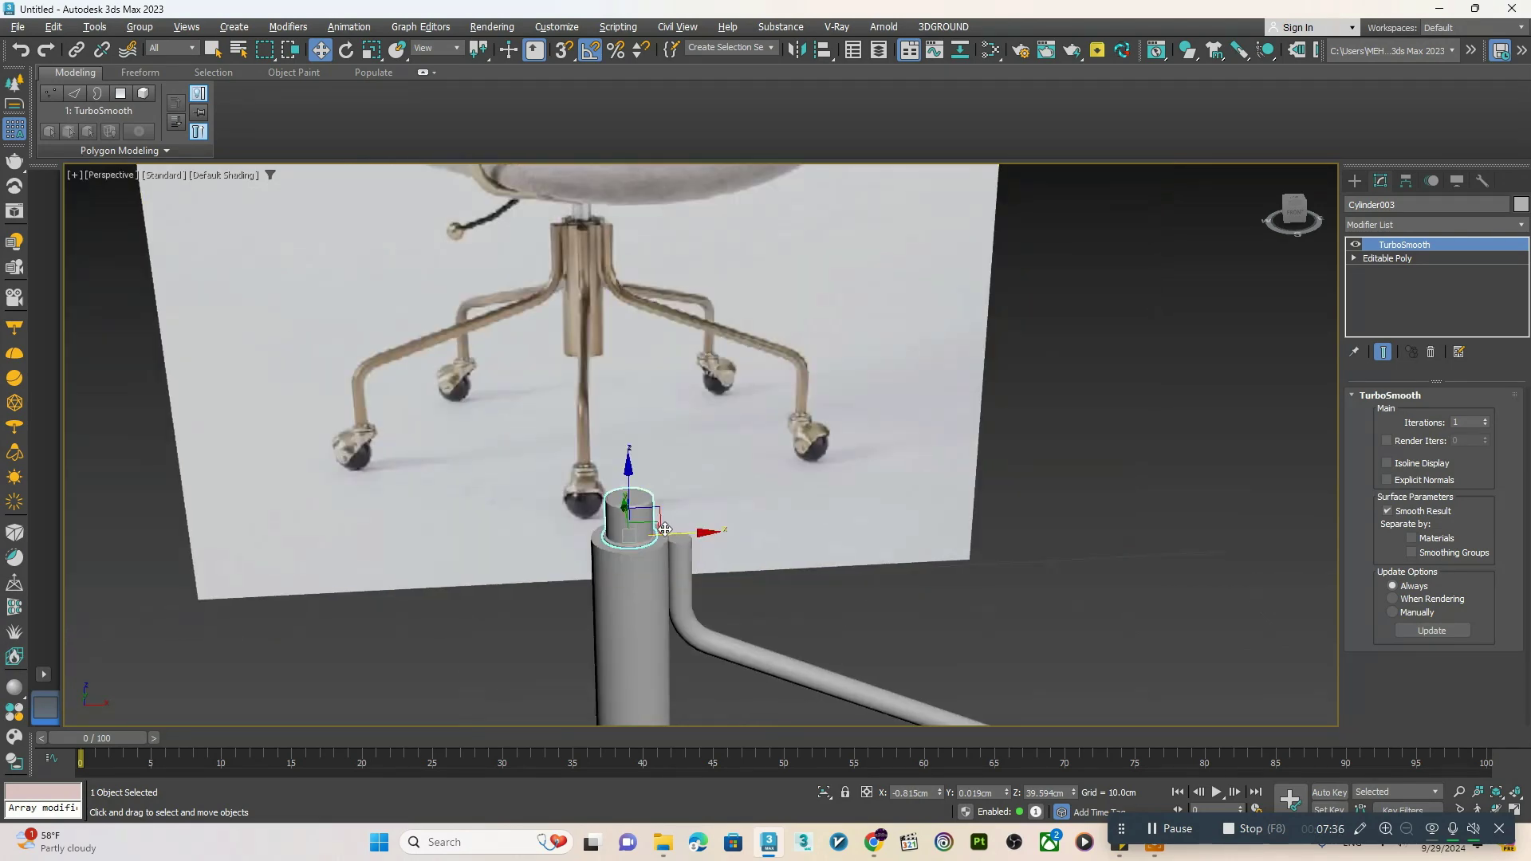
- Draw a line in the Front view from the top collar along the seat's underside and up the outer armrest post to the arm bend
key("alt+w")
middle_click(844, 369)
key("alt+w")
scroll(807, 483, "down", 6)
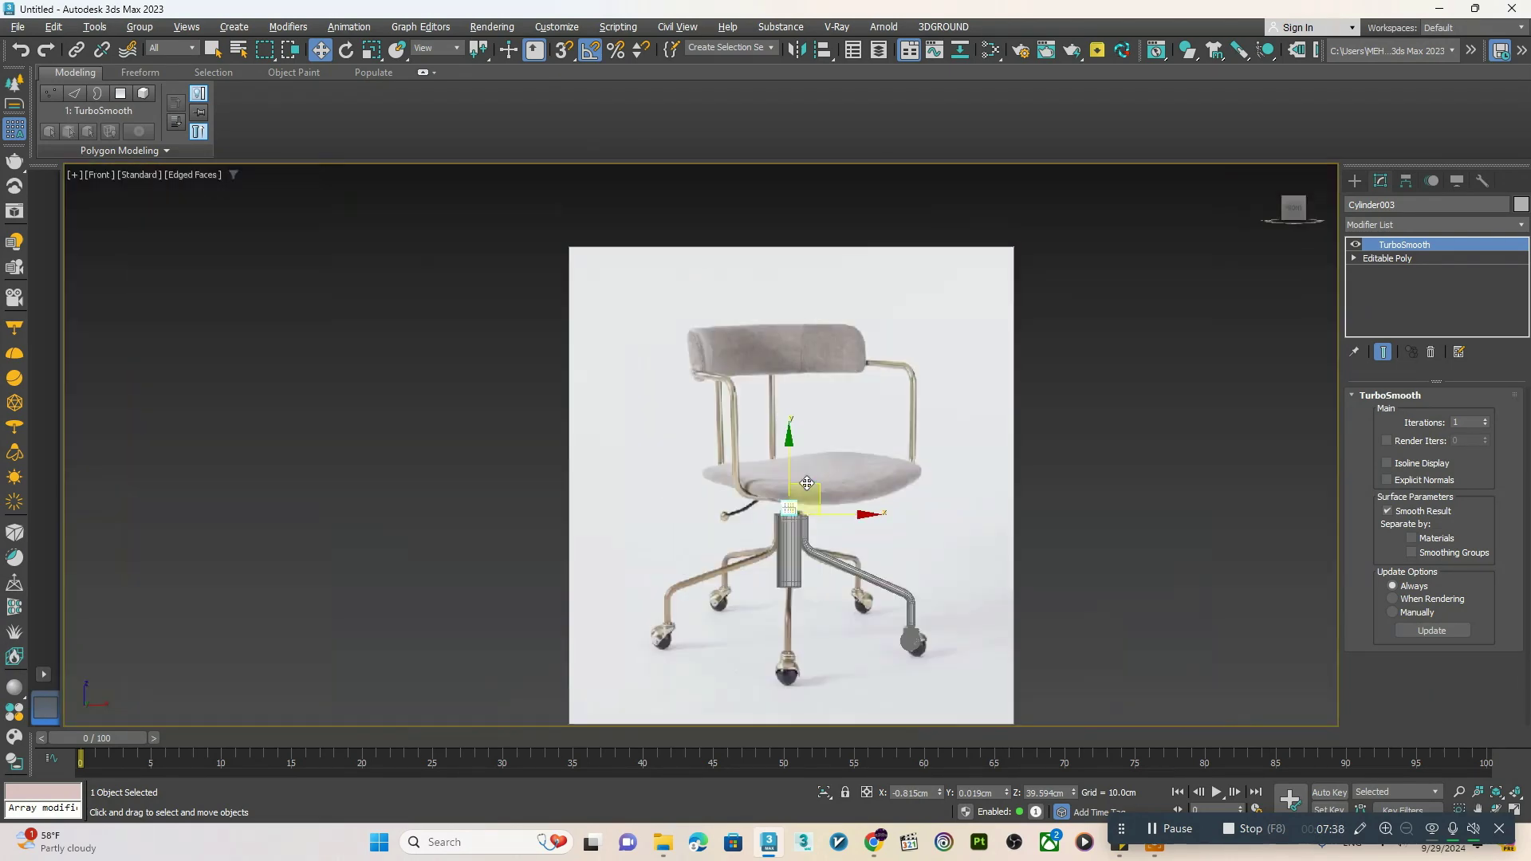
scroll(818, 467, "up", 2)
scroll(824, 466, "up", 3)
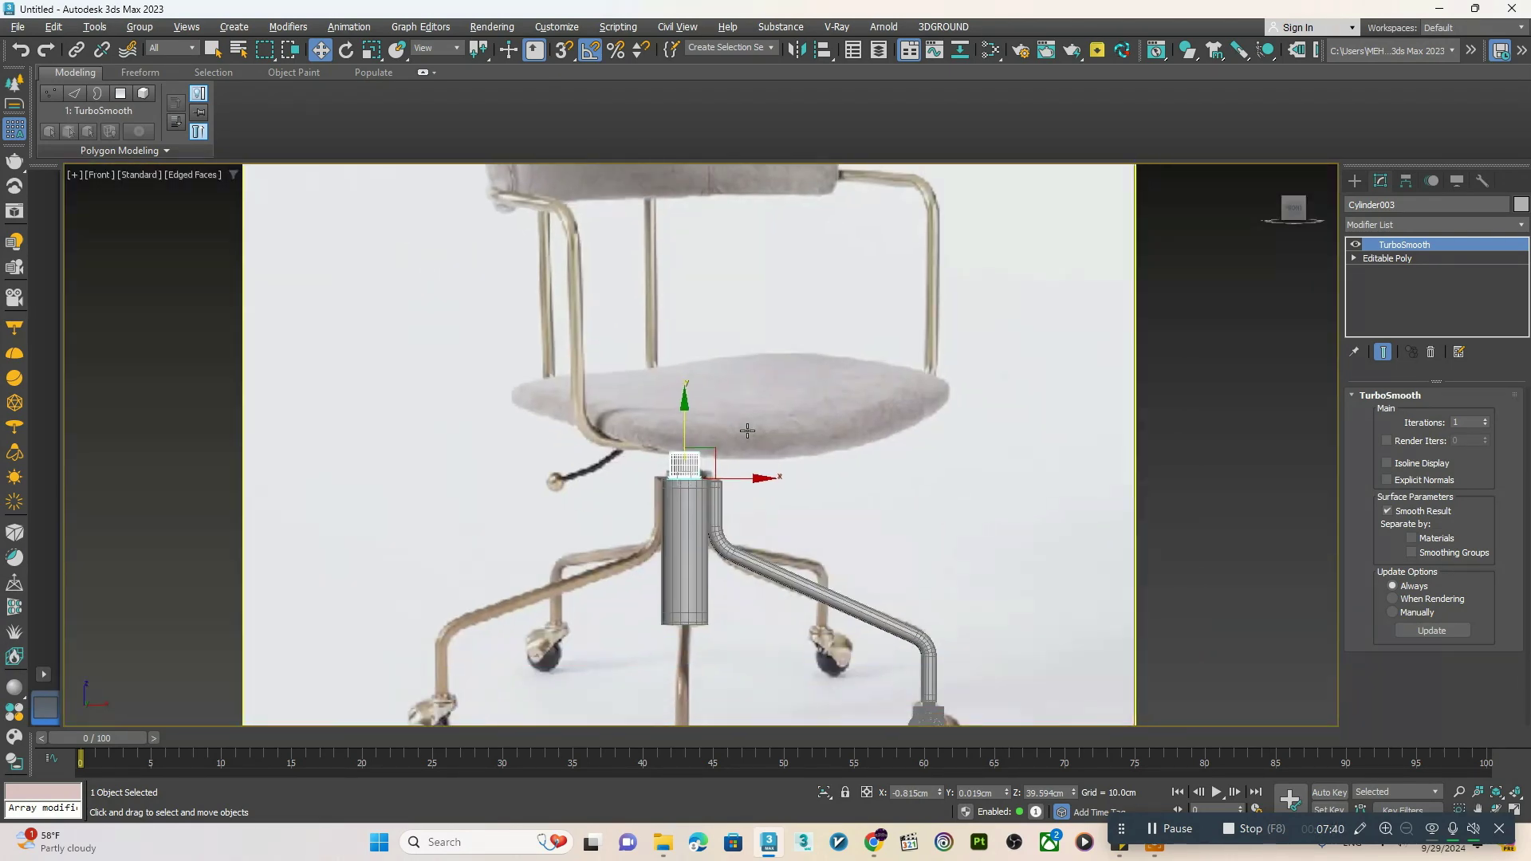
left_click(1354, 180)
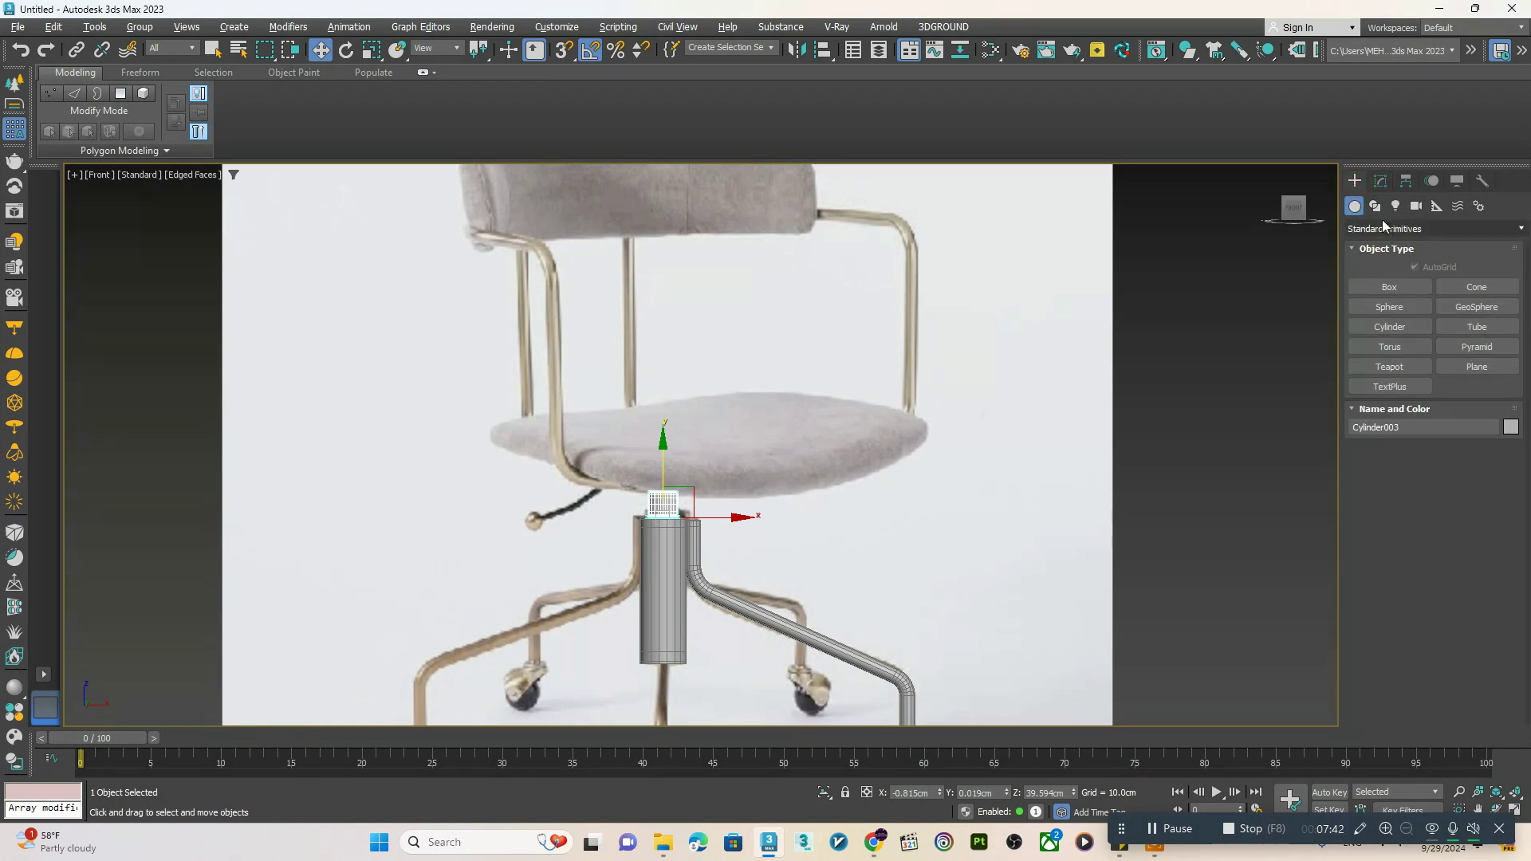
left_click(1374, 205)
left_click(1408, 300)
middle_click_drag(726, 504, 705, 519)
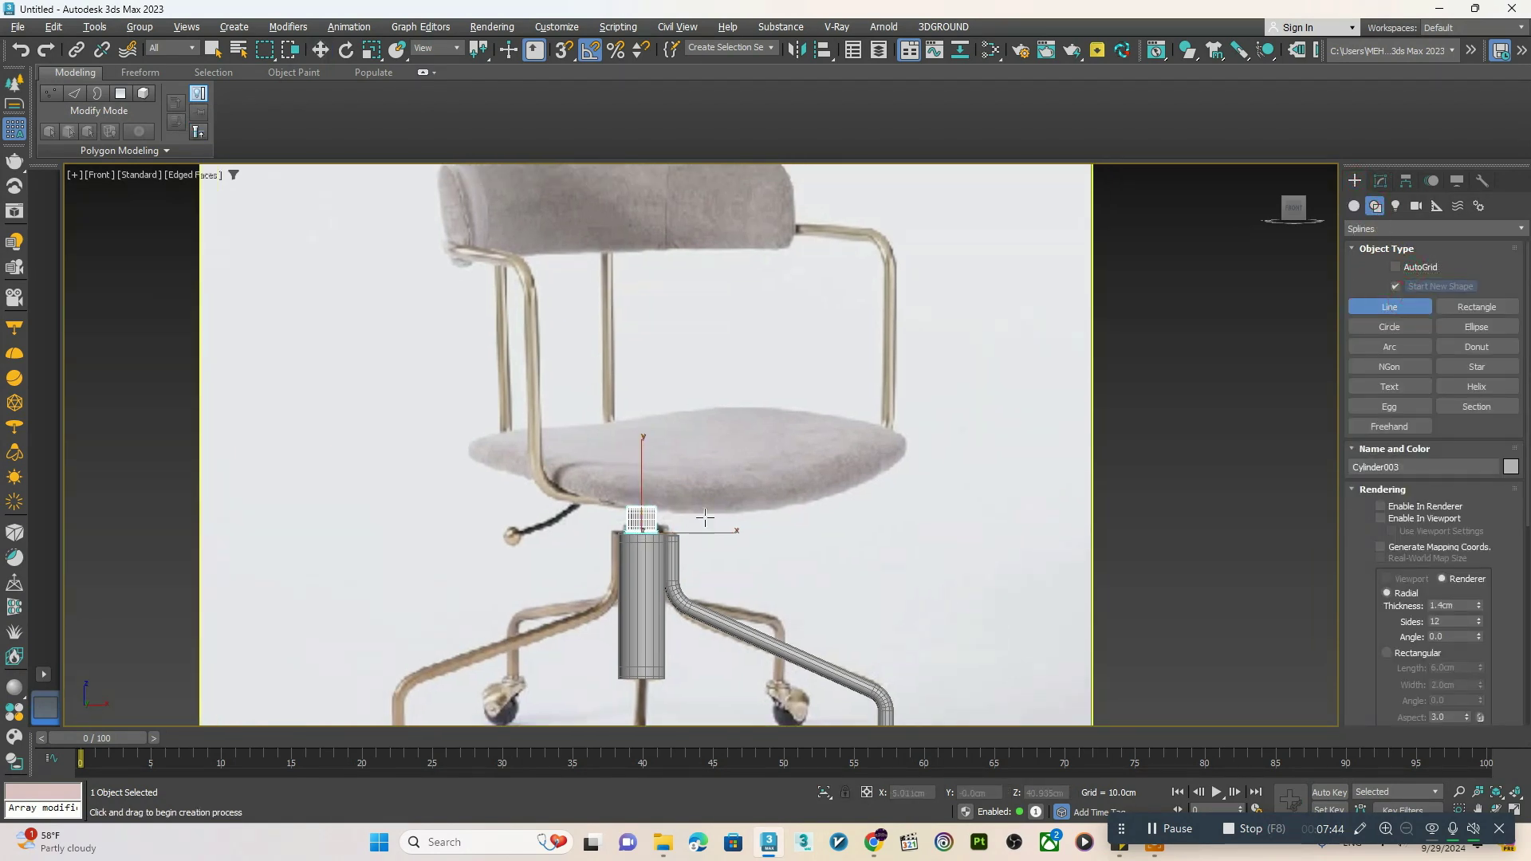
scroll(645, 505, "up", 2)
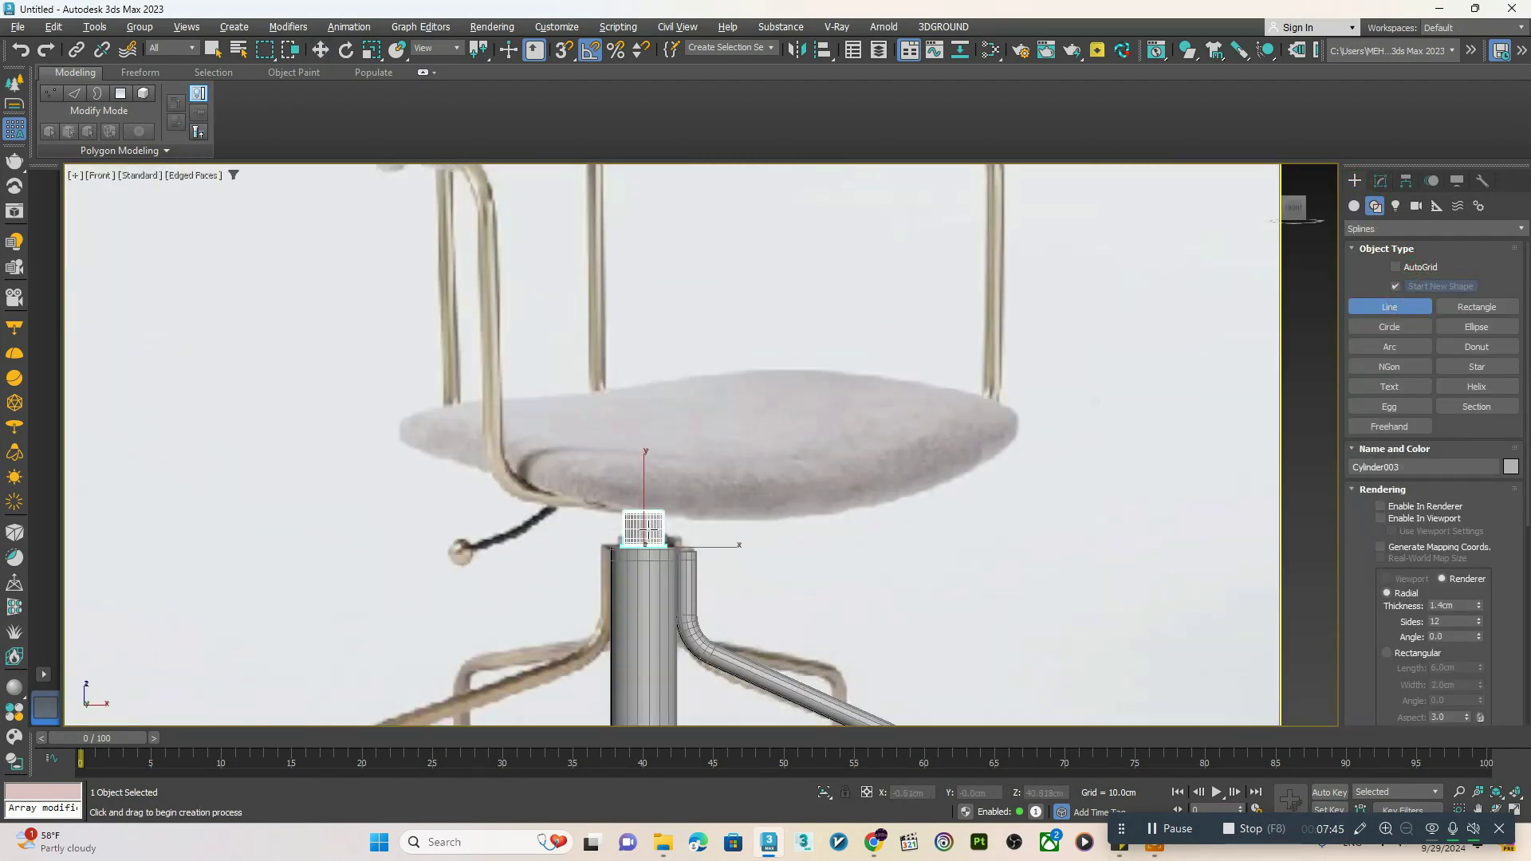
left_click(654, 510)
left_click(813, 498)
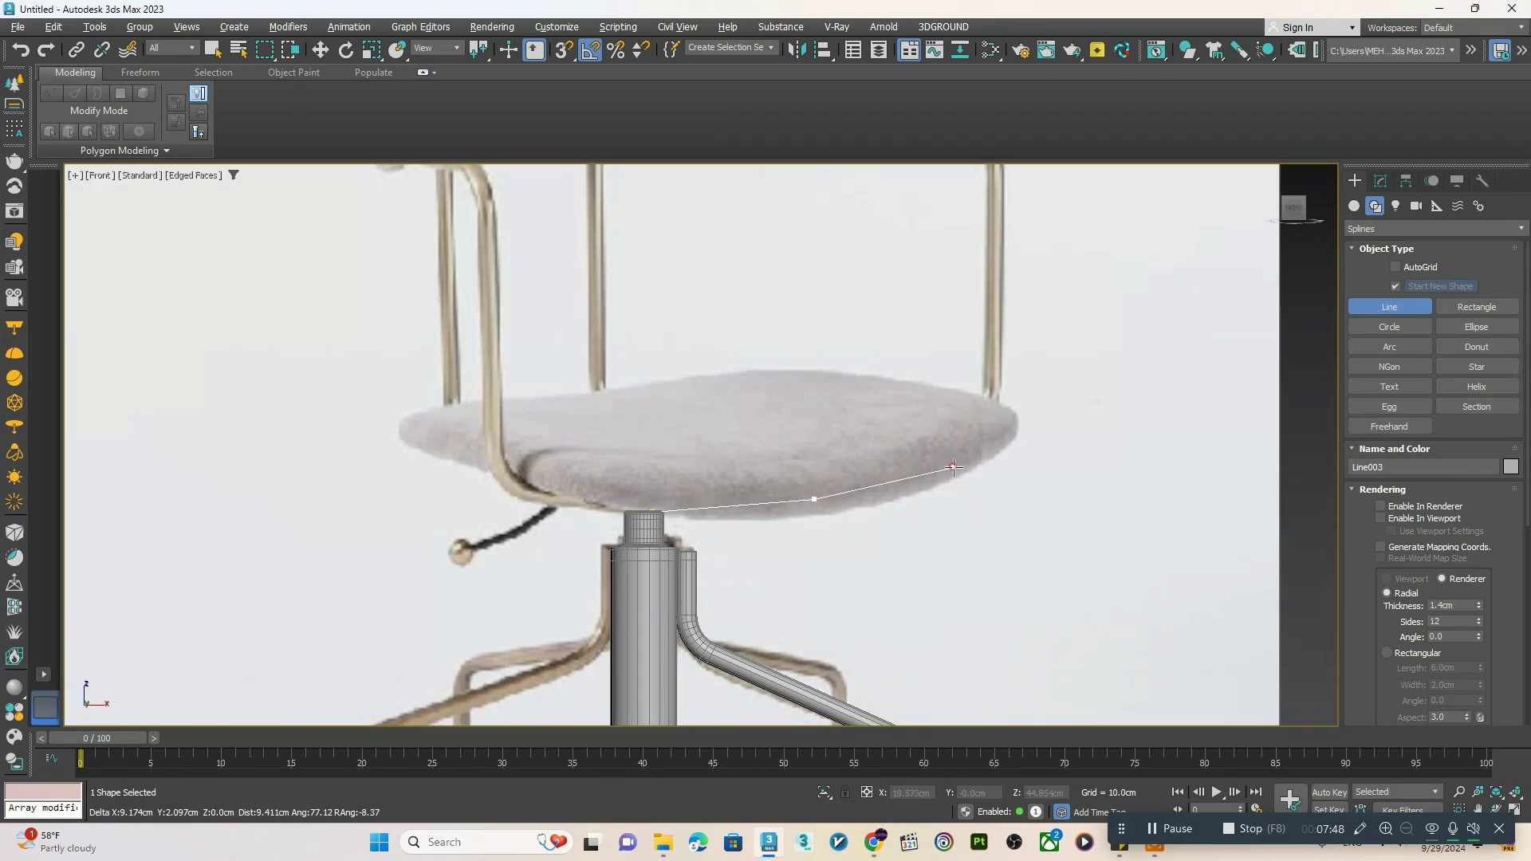
middle_click_drag(1016, 347, 1025, 592)
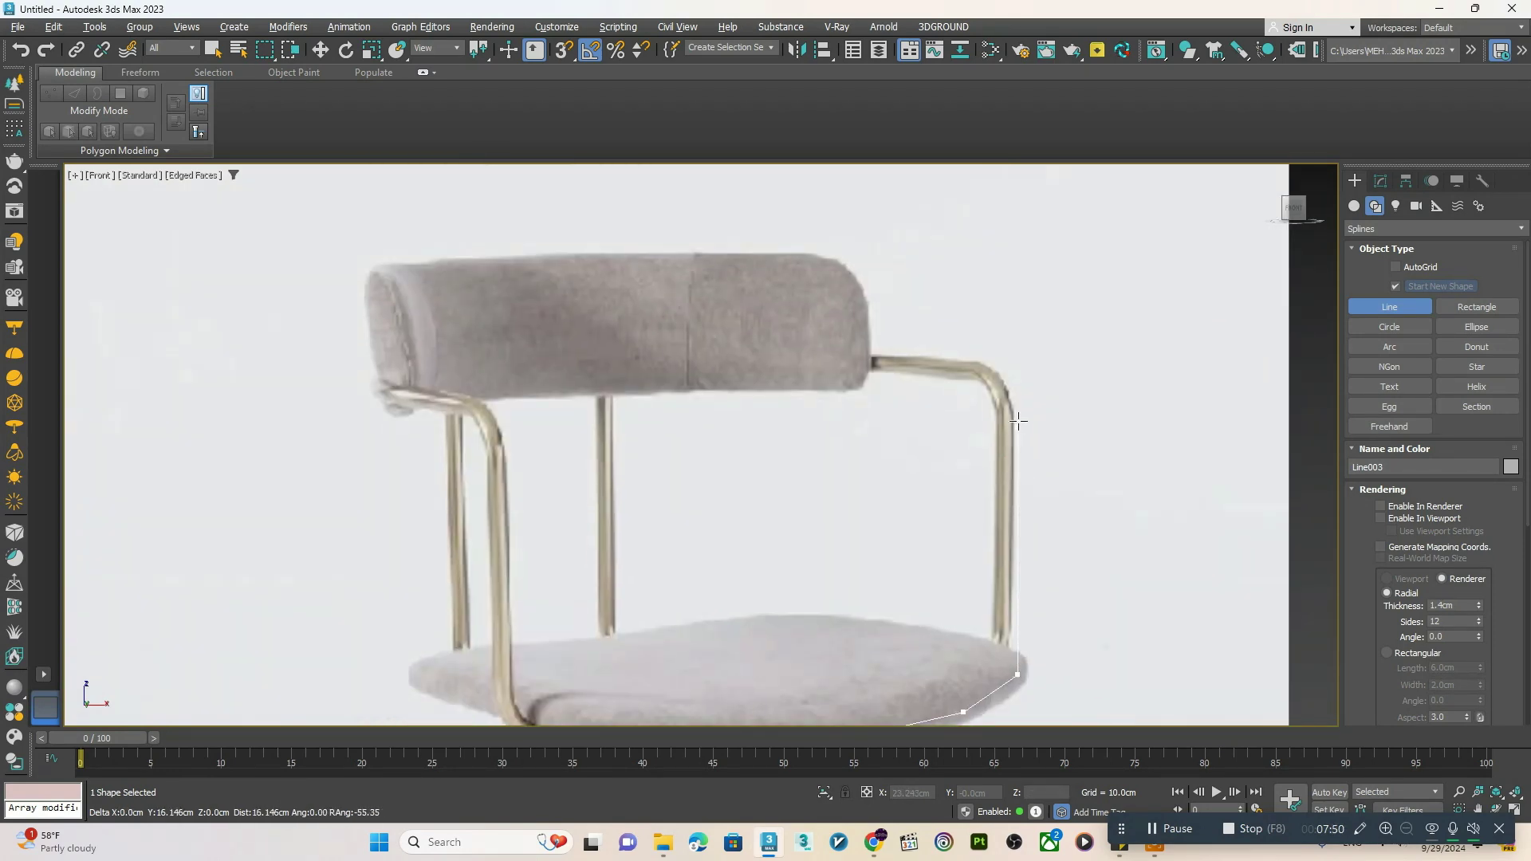
left_click(1014, 392)
right_click(1013, 387)
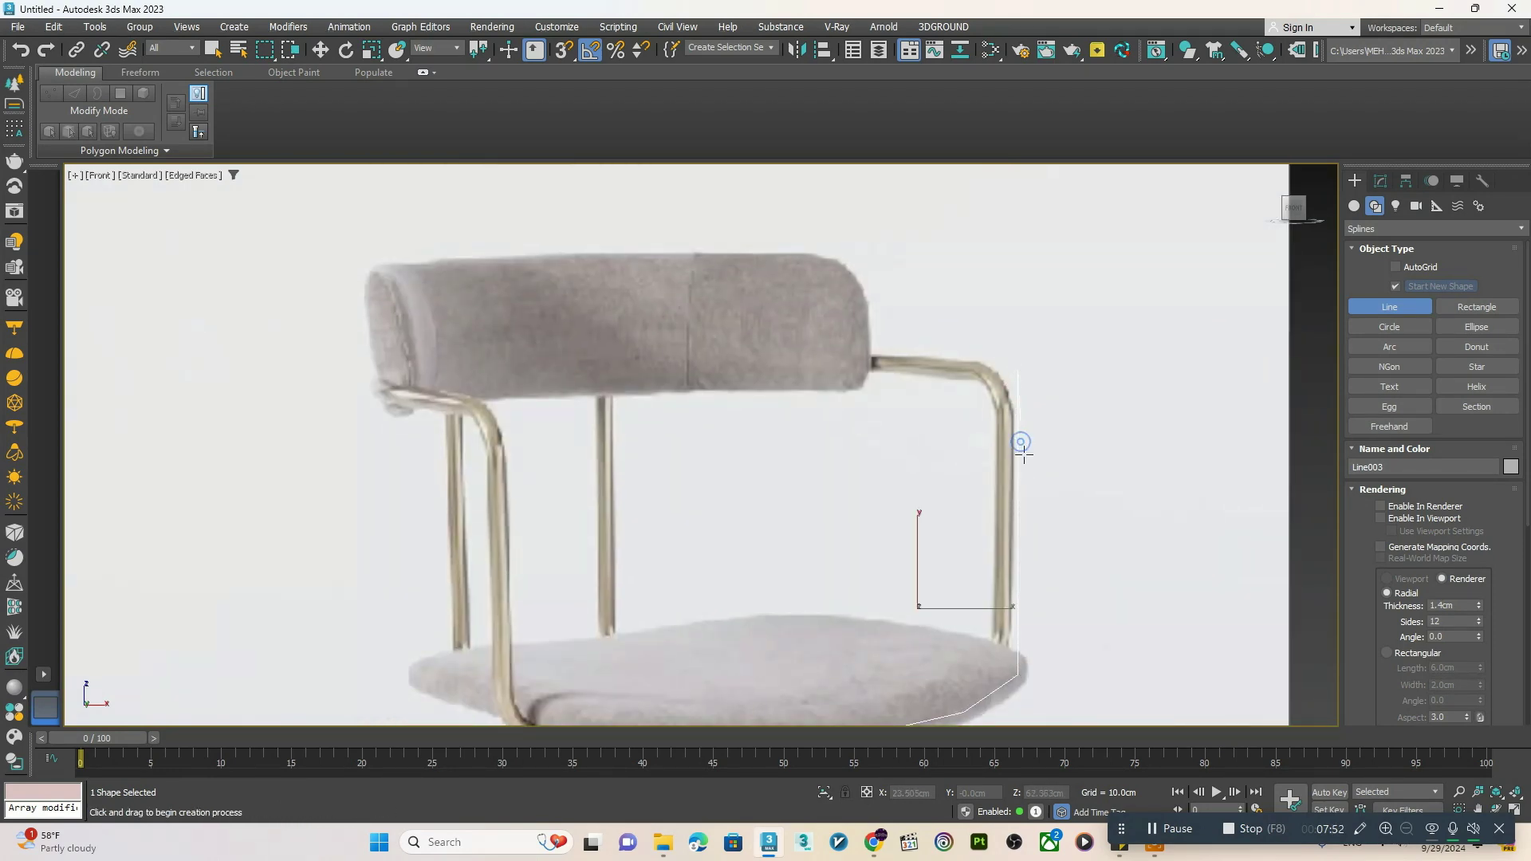
- Extend the armrest line from its top vertex horizontally toward the reference image and adjust the new end level with the corner
key("alt+w")
middle_click(985, 553)
key("alt+w")
scroll(985, 553, "down", 3)
middle_click_drag(985, 554, 877, 578, "alt")
key("1")
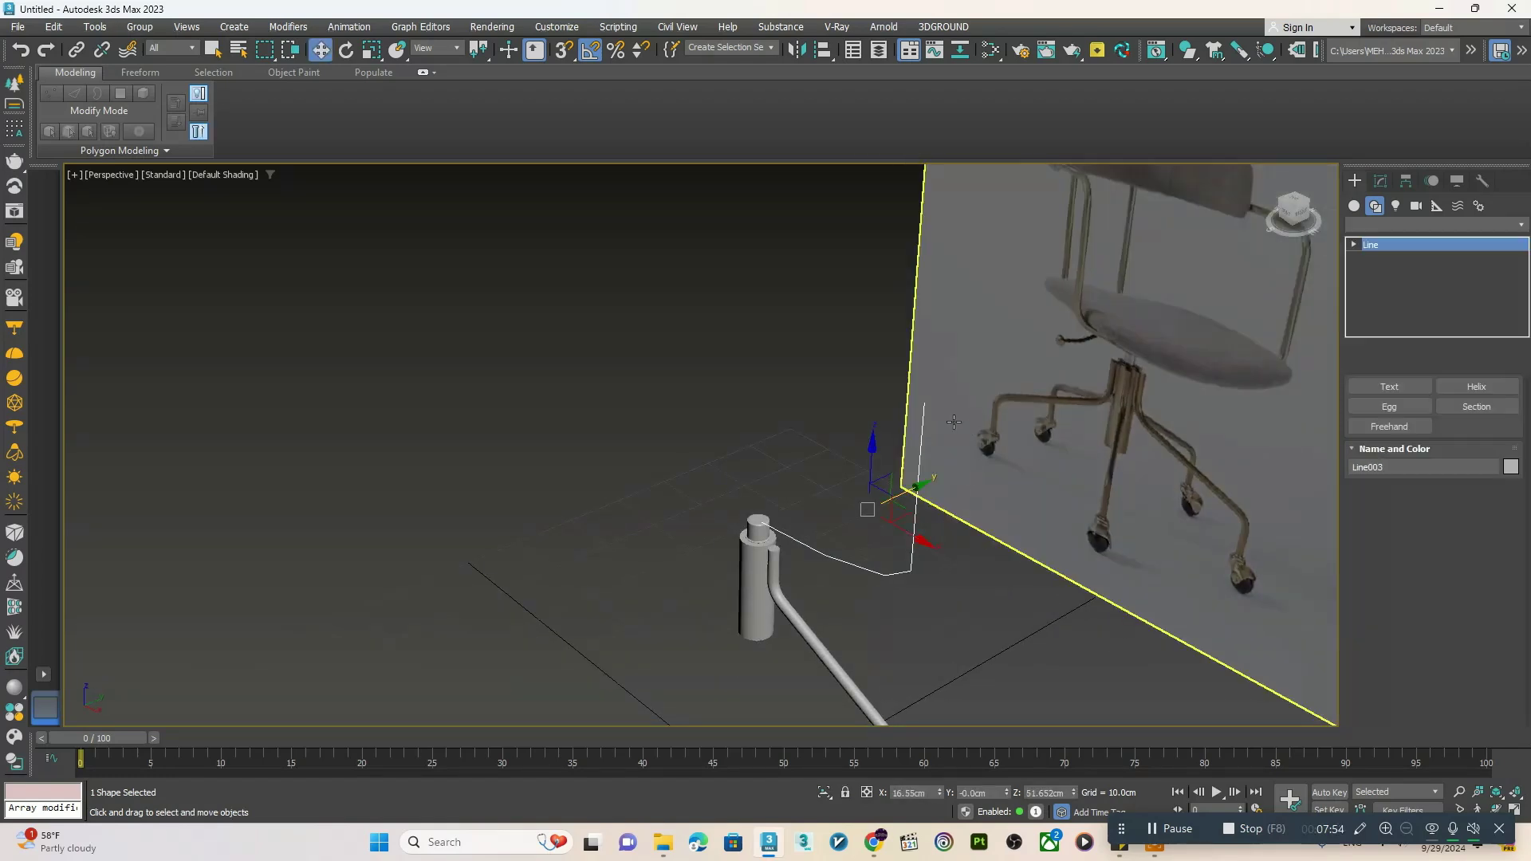
left_click(925, 402)
middle_click_drag(925, 402, 948, 466, "alt")
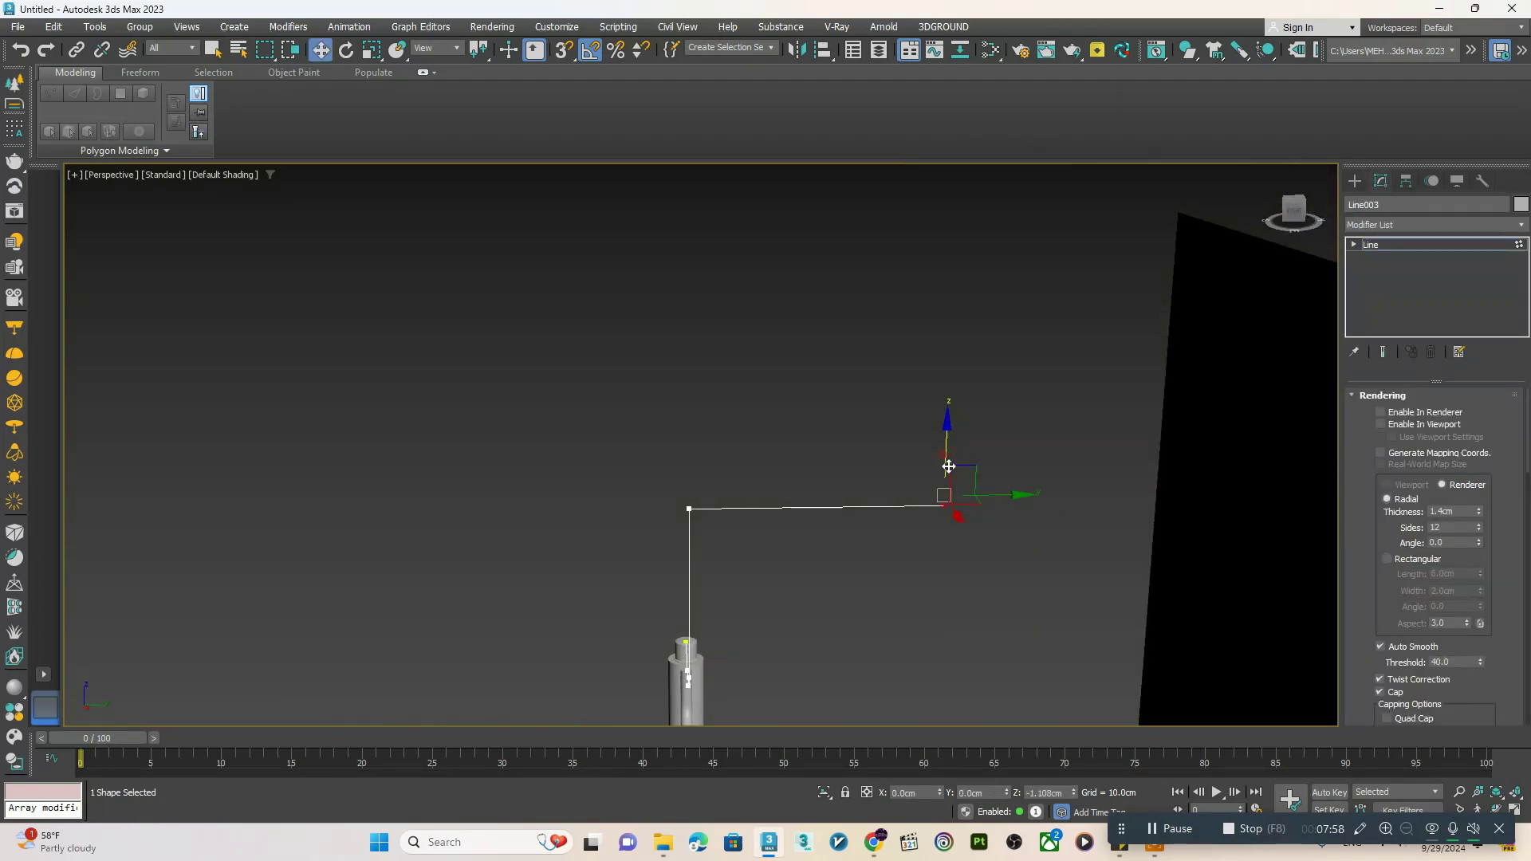
left_click_drag(948, 467, 948, 476)
left_click_drag(1035, 504, 1032, 504)
scroll(925, 506, "down", 5)
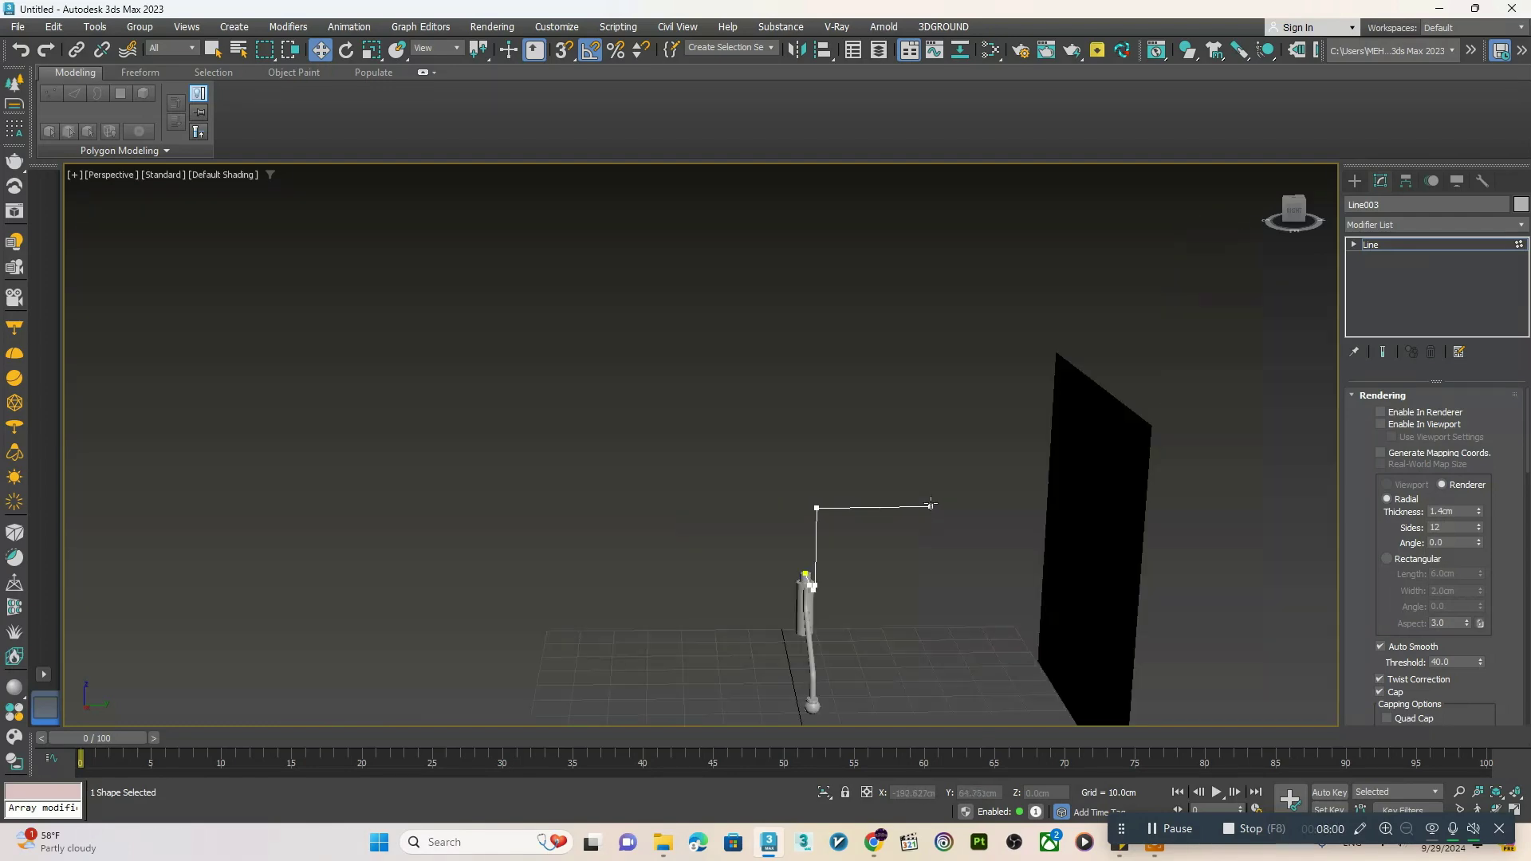
left_click_drag(938, 506, 922, 513)
- In the Top view, pull the armrest line's rear end vertex in to about Y 22.6 cm
middle_click_drag(912, 515, 1000, 544, "alt")
key("alt+w")
middle_click(657, 389)
key("alt+w")
key("z")
scroll(791, 363, "down", 12)
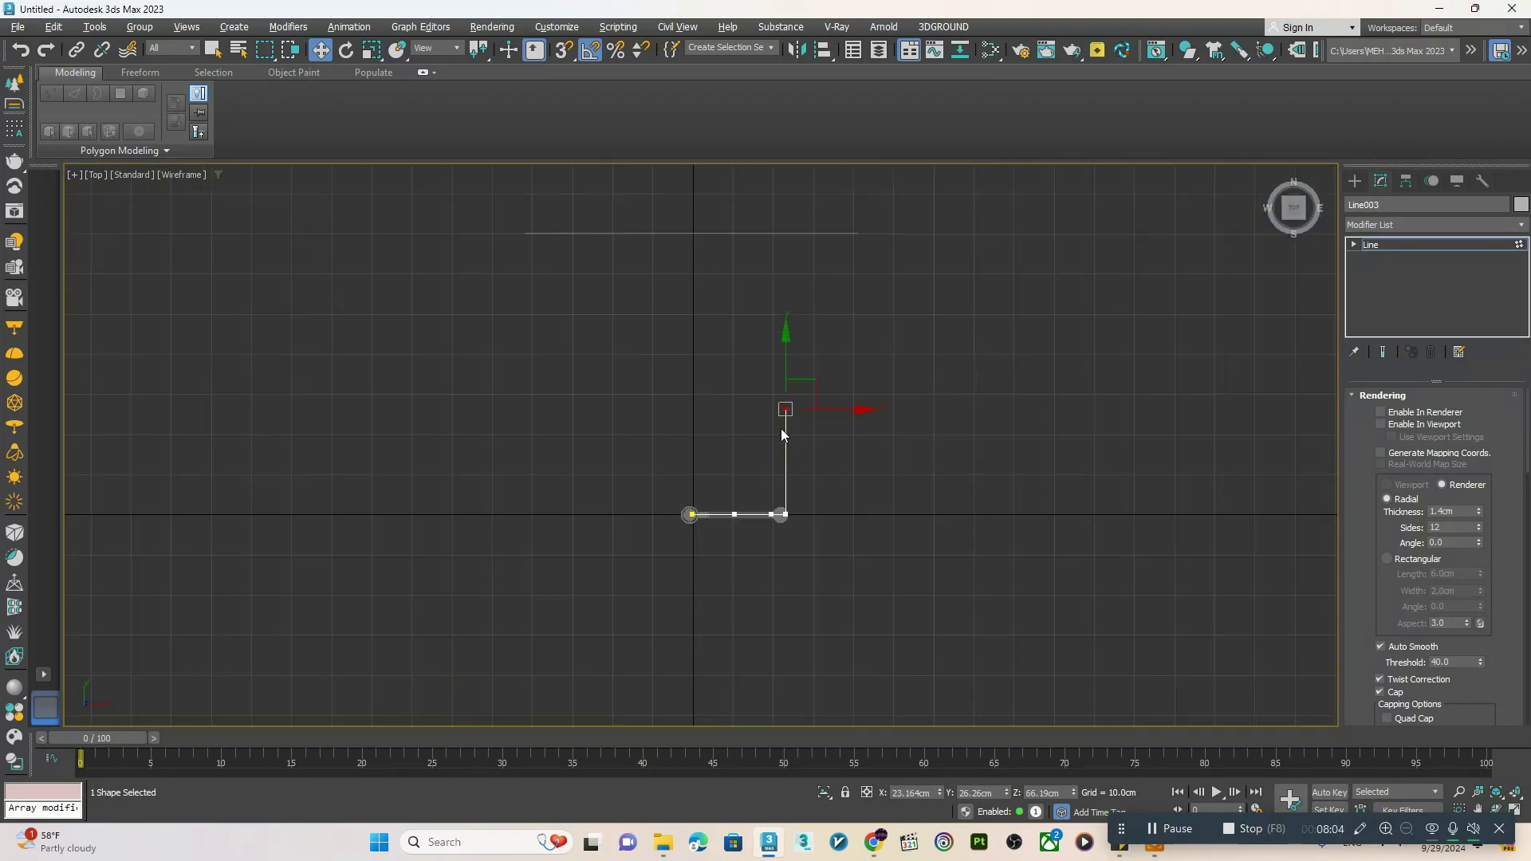
scroll(781, 409, "up", 3)
scroll(783, 418, "up", 4)
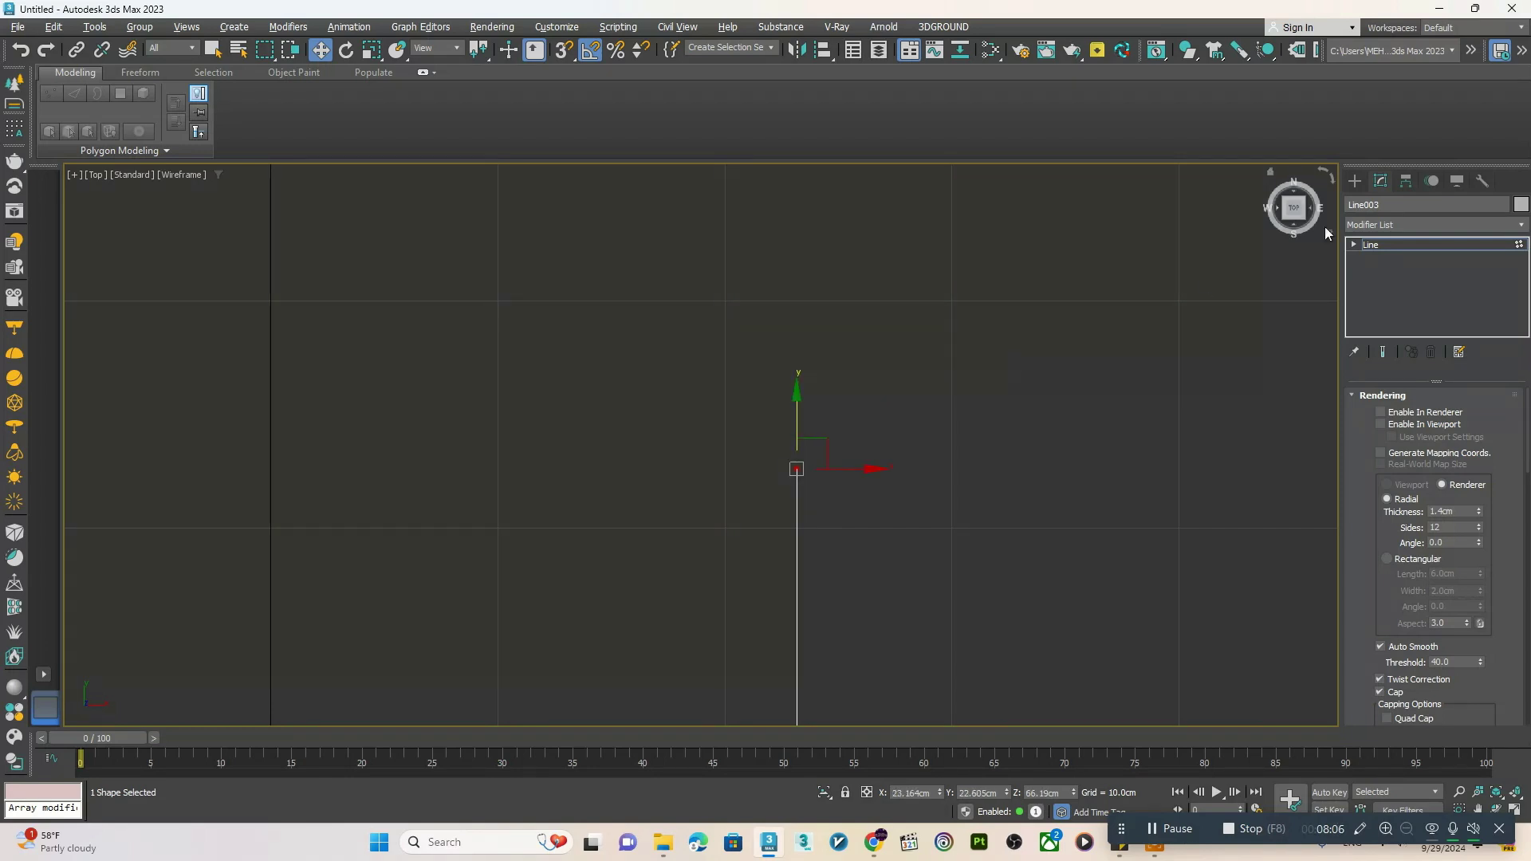
- Draw a five-point curved line in the Top view from the armrest's rear end to the centre axis and convert it to an editable spline
left_click(1355, 180)
left_click(1410, 307)
middle_click_drag(844, 465, 881, 465)
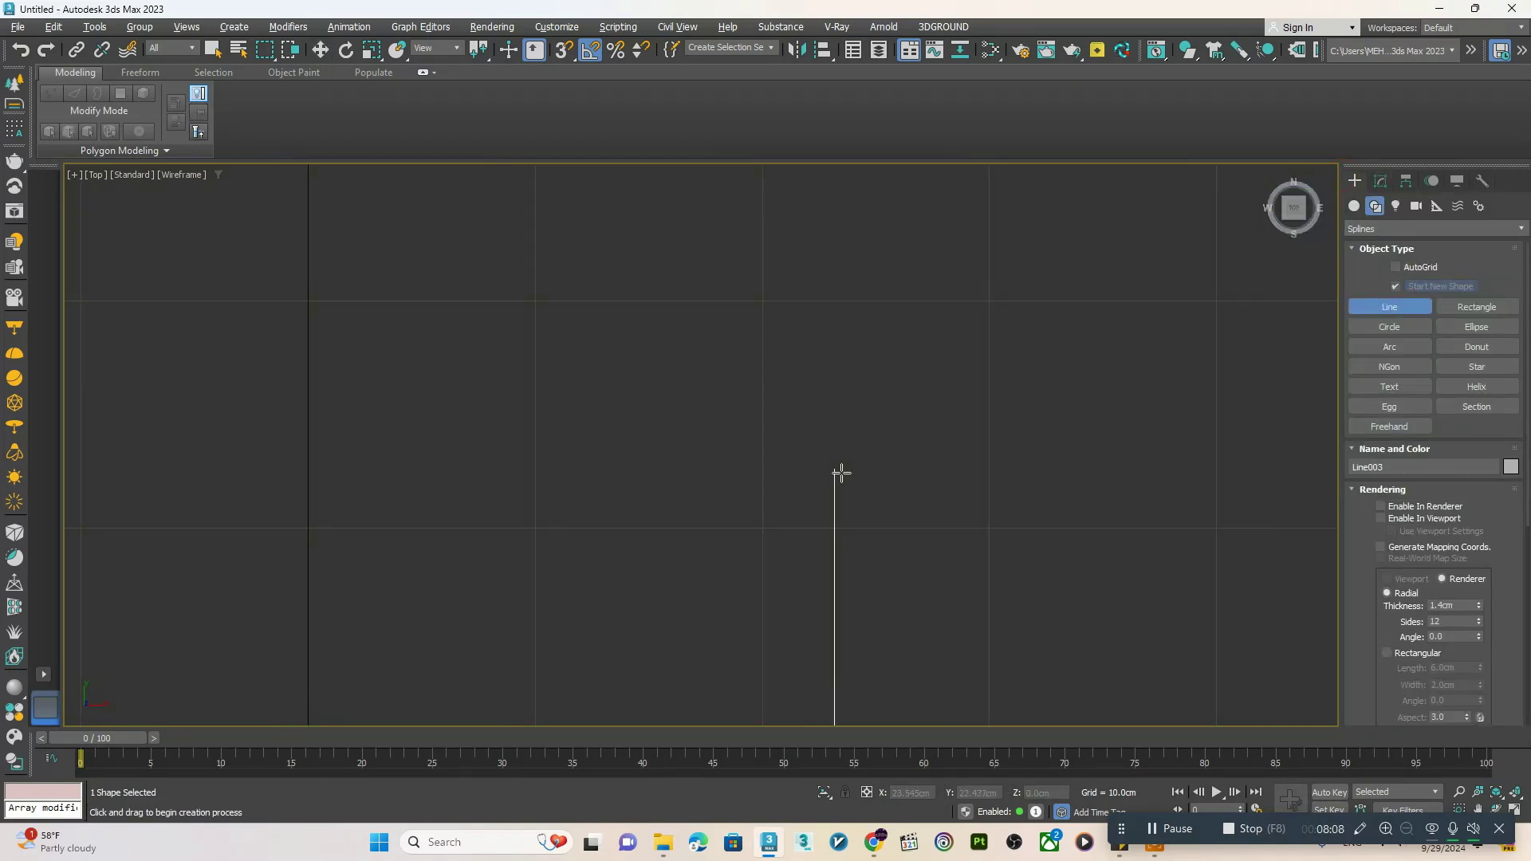
left_click(831, 469)
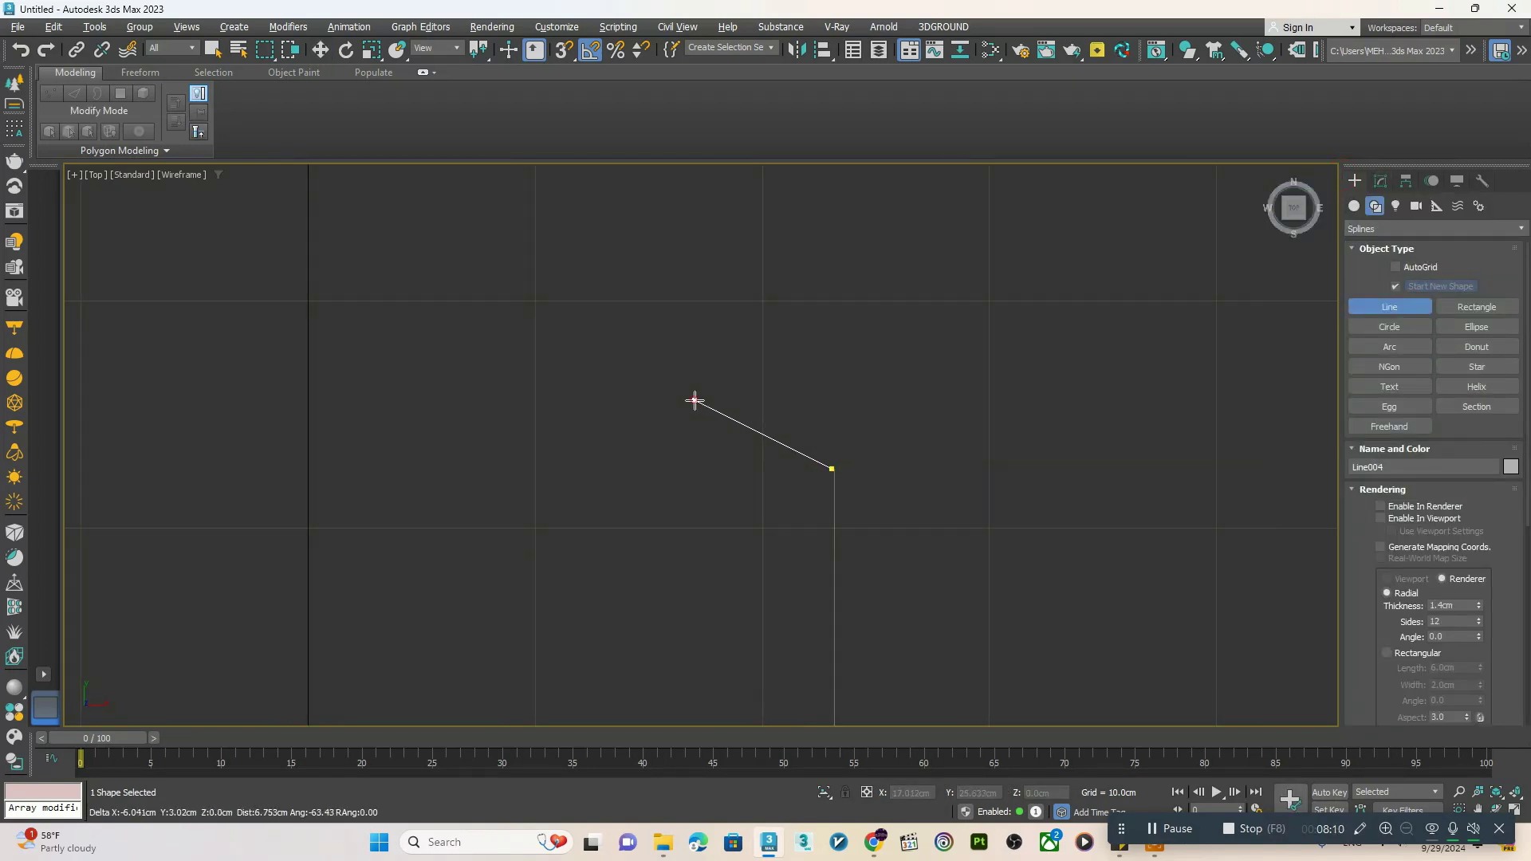
left_click(694, 400)
key("i")
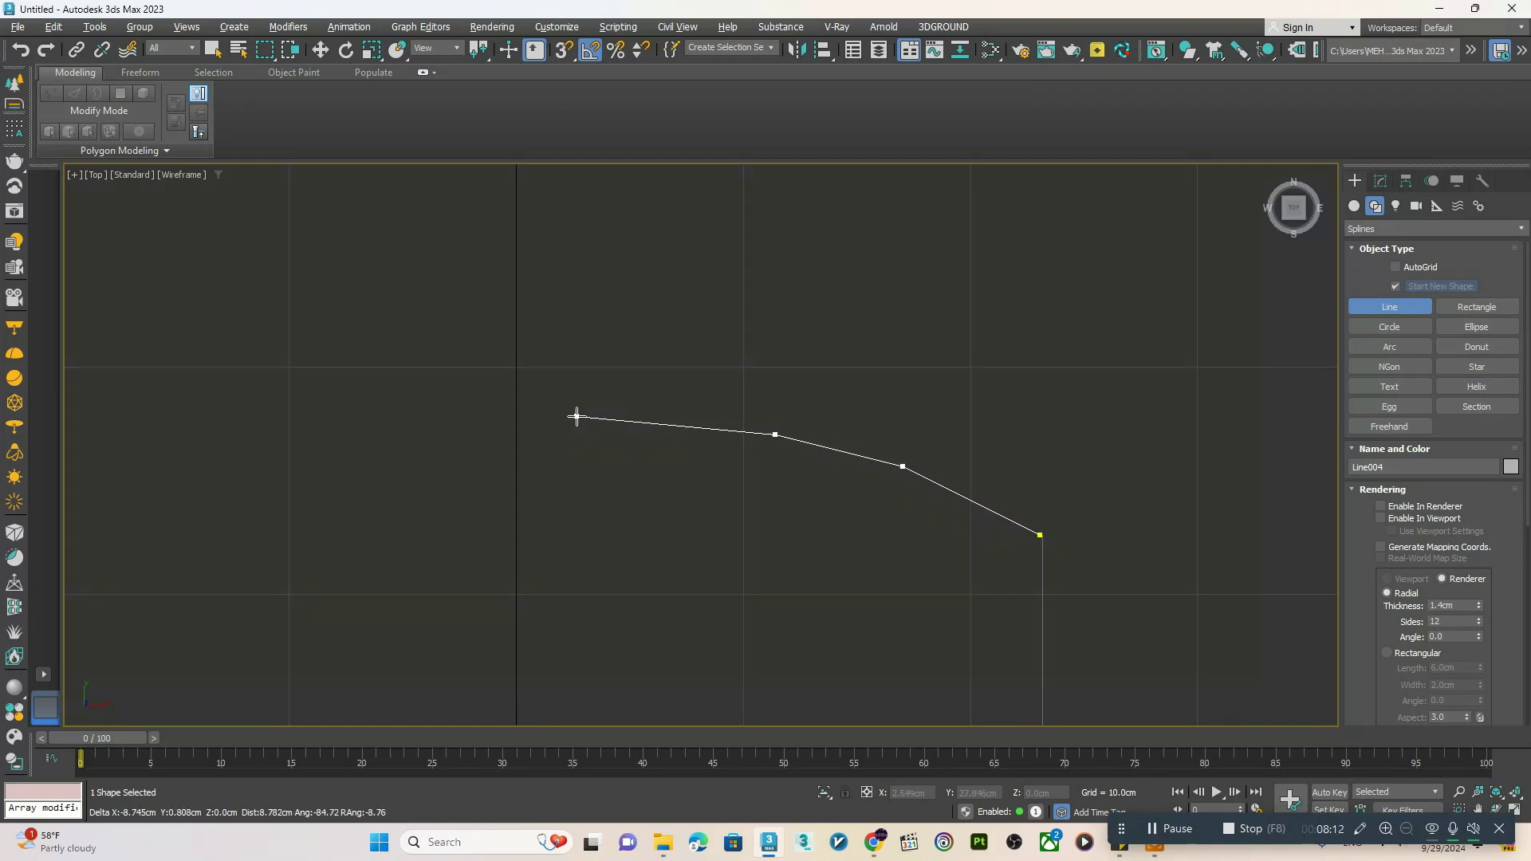
left_click(575, 415)
left_click(518, 417)
right_click(677, 453)
middle_click_drag(809, 496, 724, 433)
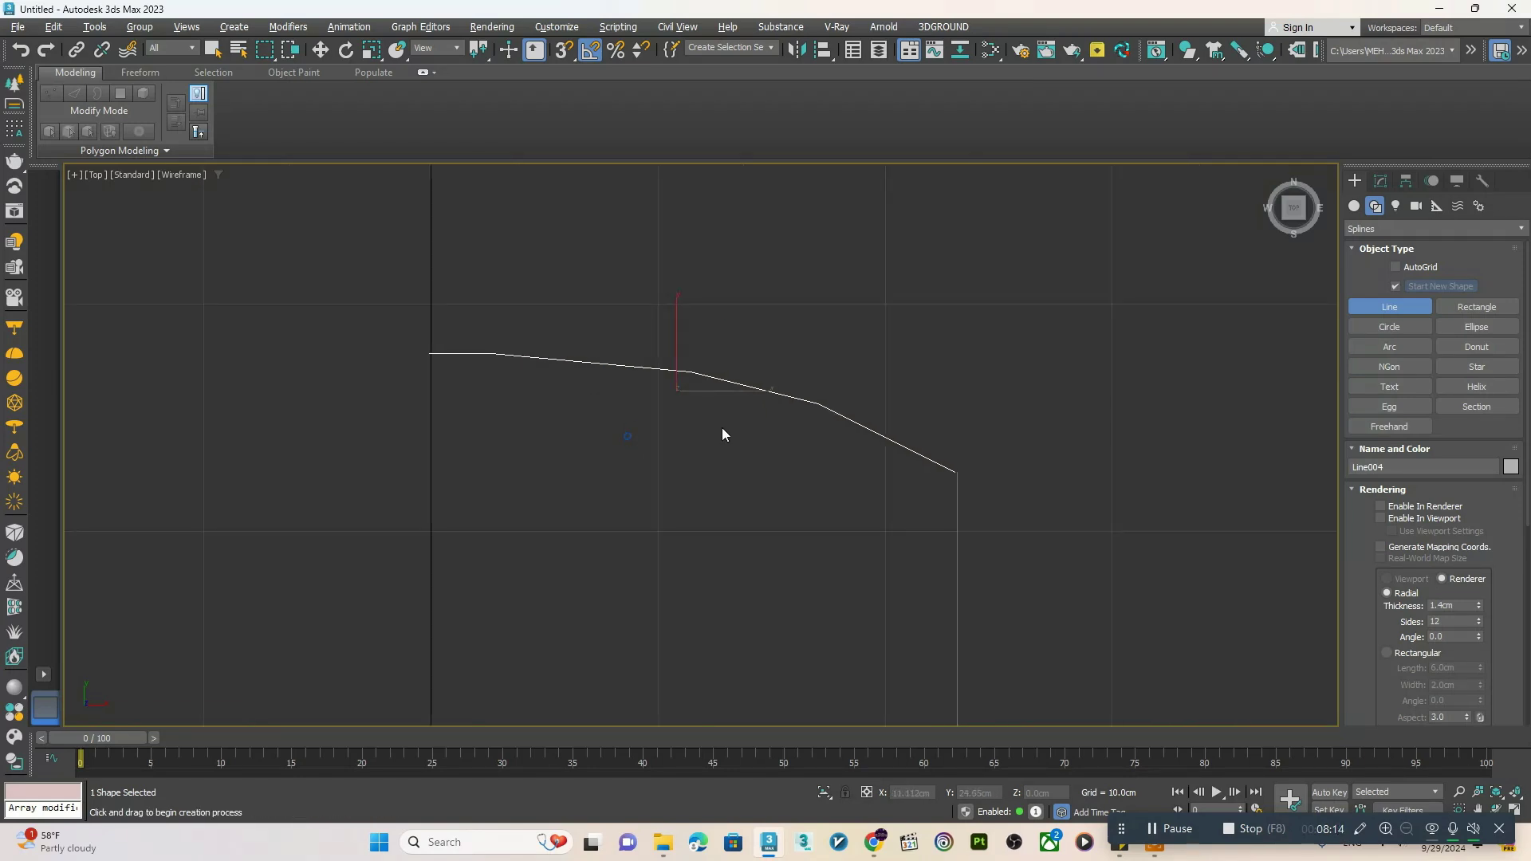
right_click(893, 425)
right_click(905, 425)
mouse_move(1020, 631)
left_click(1097, 628)
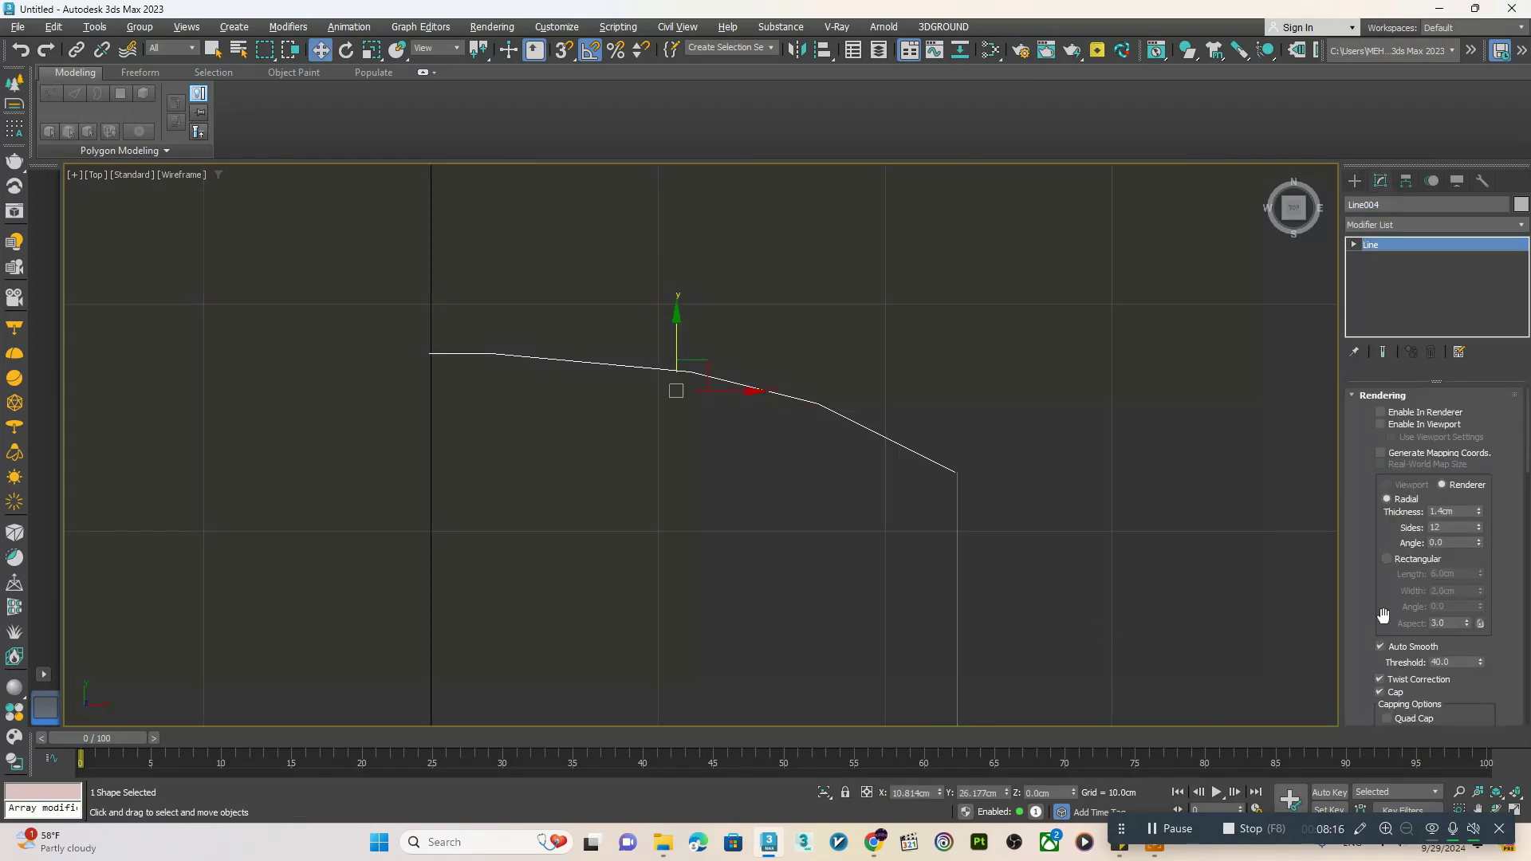
- Raise the curved backrest line to about Z 66.17 cm so its outer end meets the armrest line's rear end
scroll(1382, 564, "down", 3)
key("p")
scroll(982, 612, "down", 4)
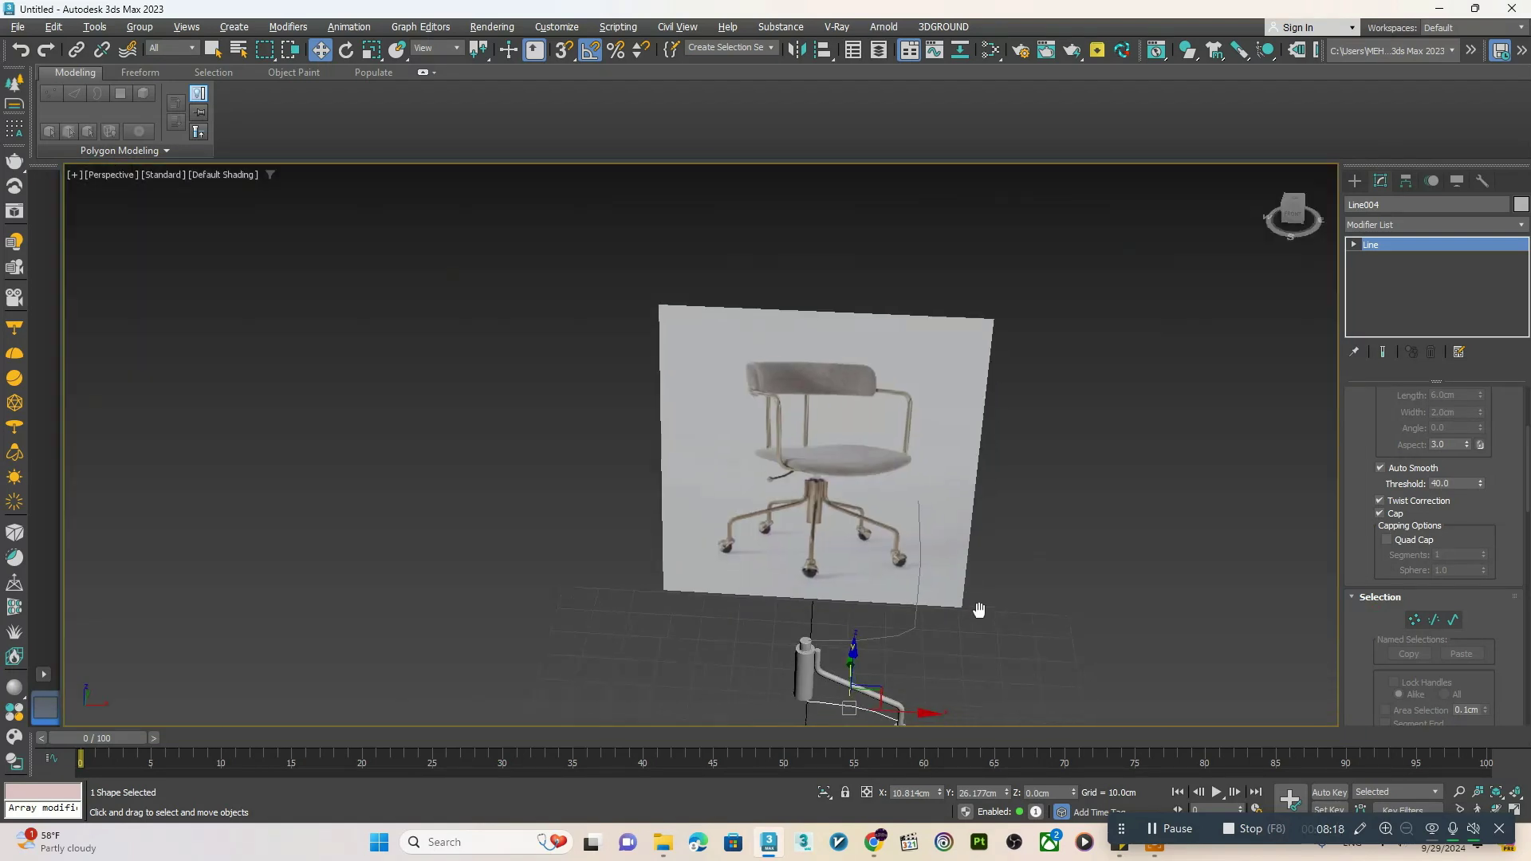
middle_click_drag(981, 611, 941, 550)
middle_click_drag(941, 550, 864, 550, "alt")
left_click_drag(814, 598, 814, 371)
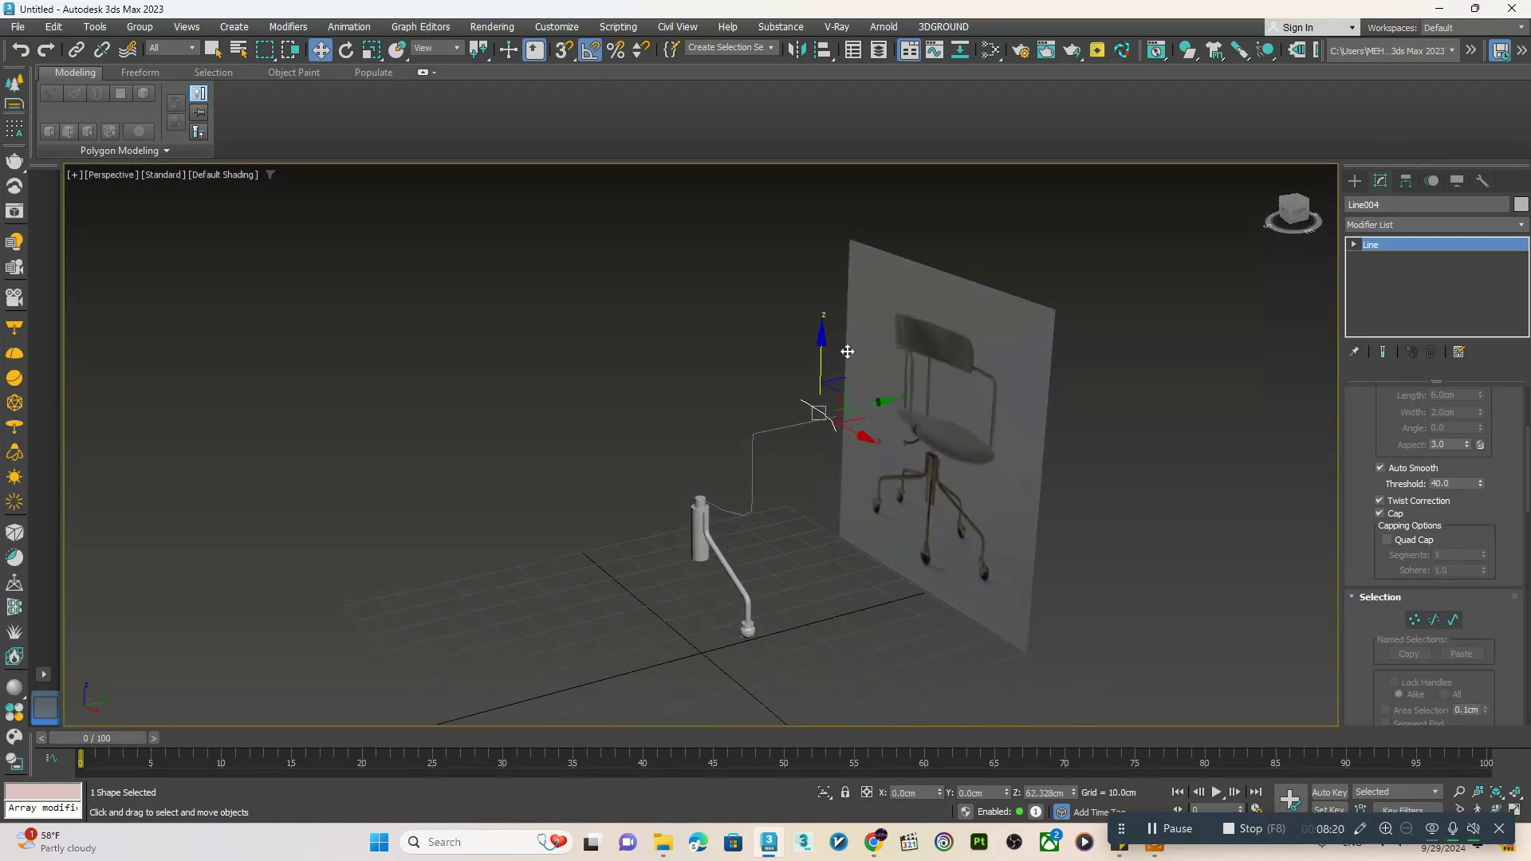
scroll(812, 424, "up", 4)
middle_click_drag(812, 424, 834, 381, "alt")
left_click_drag(834, 381, 832, 326)
scroll(801, 425, "up", 4)
middle_click_drag(801, 425, 821, 402, "alt")
scroll(771, 367, "up", 3)
left_click_drag(950, 199, 946, 196)
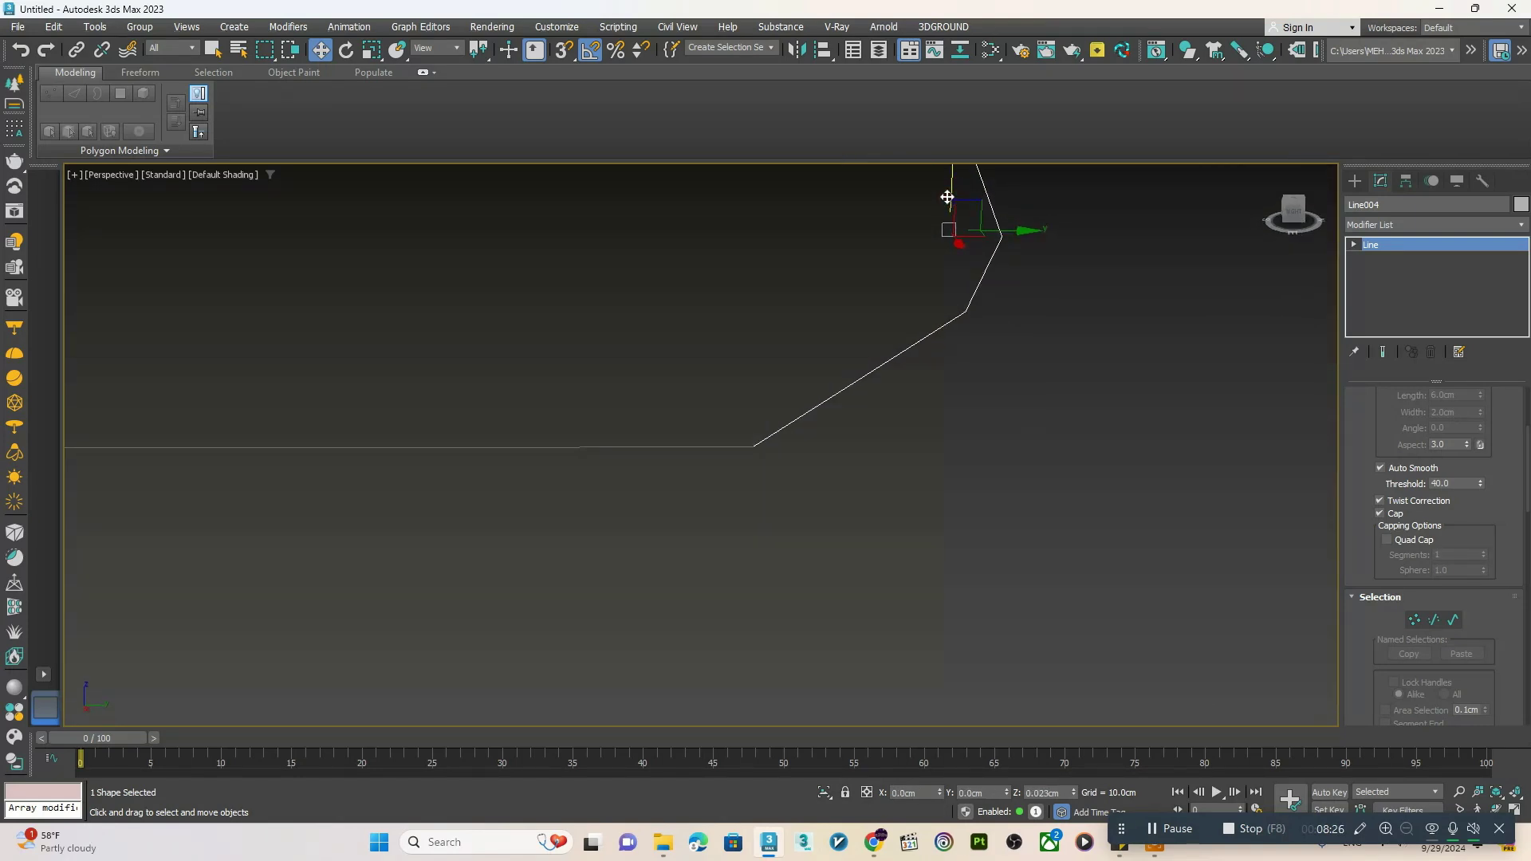
- Attach the armrest line to the backrest curve, and fuse and weld their two coincident end vertices
scroll(1371, 562, "down", 5)
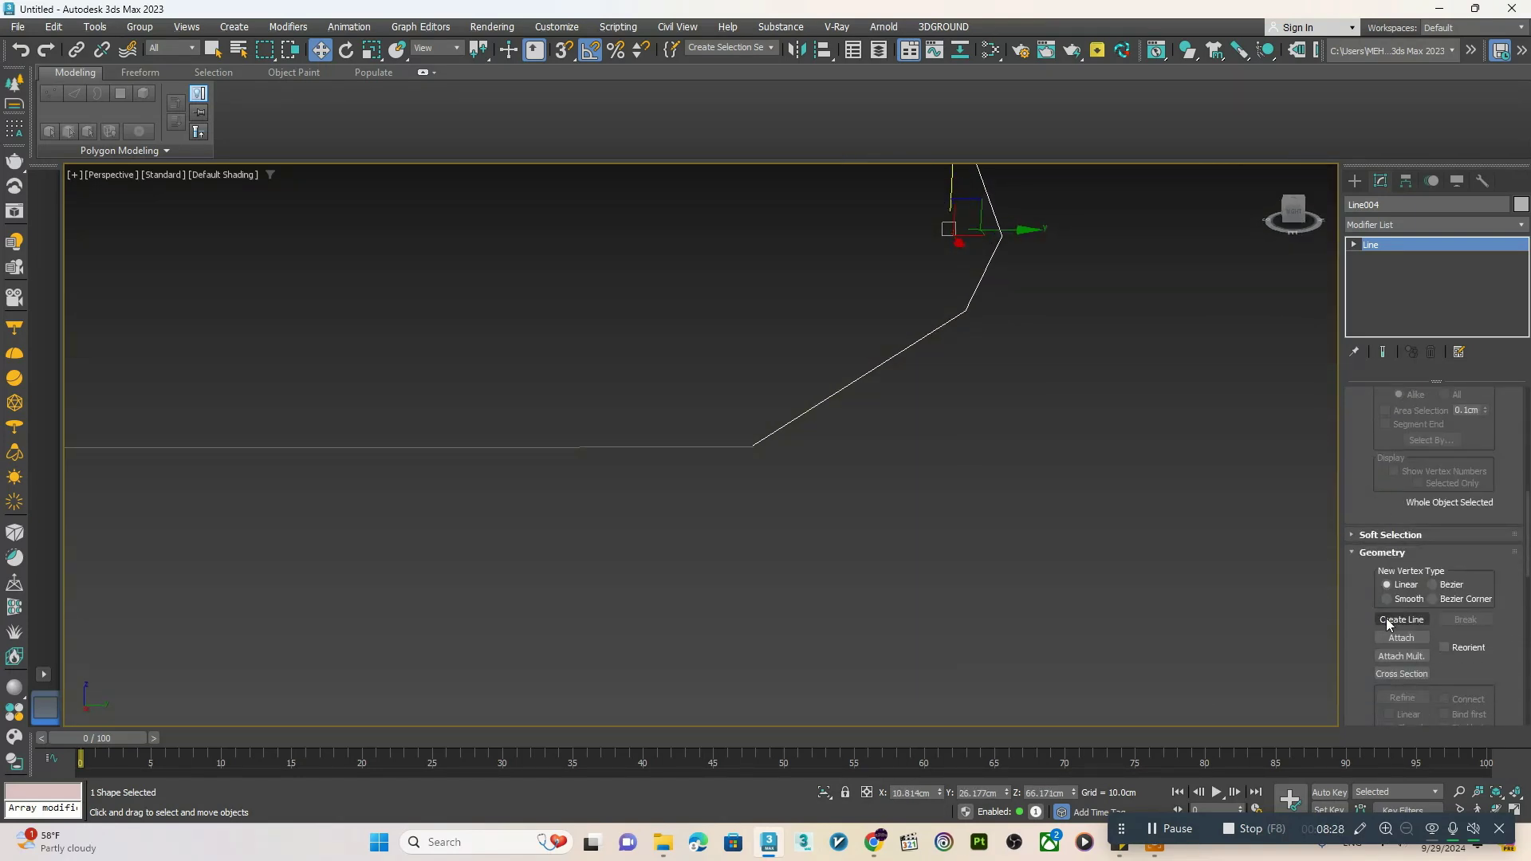
left_click(722, 446)
right_click(803, 483)
key("1")
left_click_drag(805, 484, 694, 379)
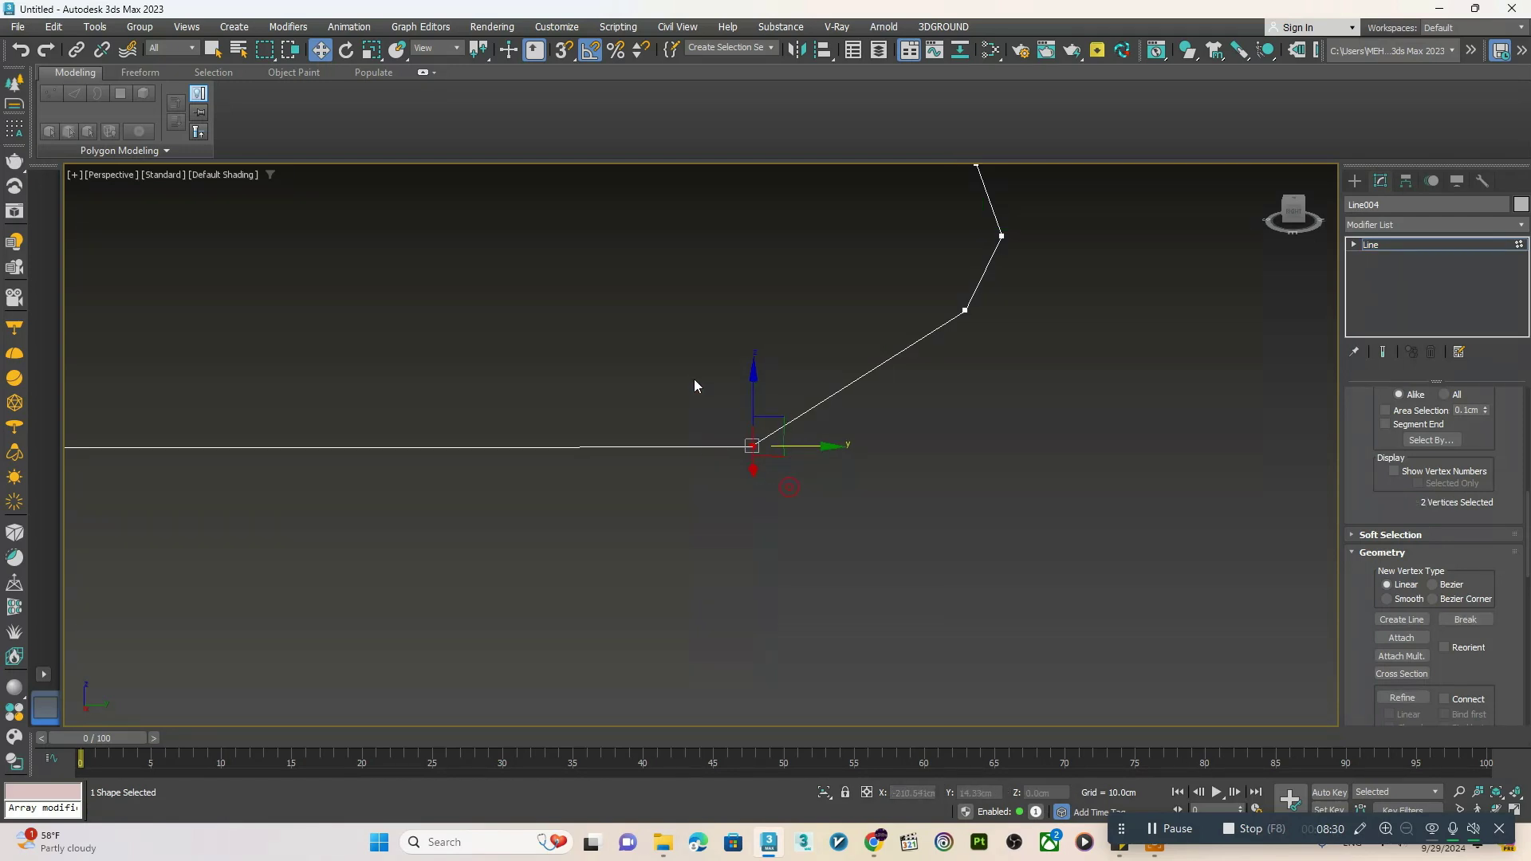
right_click(728, 406)
left_click(698, 511)
right_click(697, 509)
left_click(700, 522)
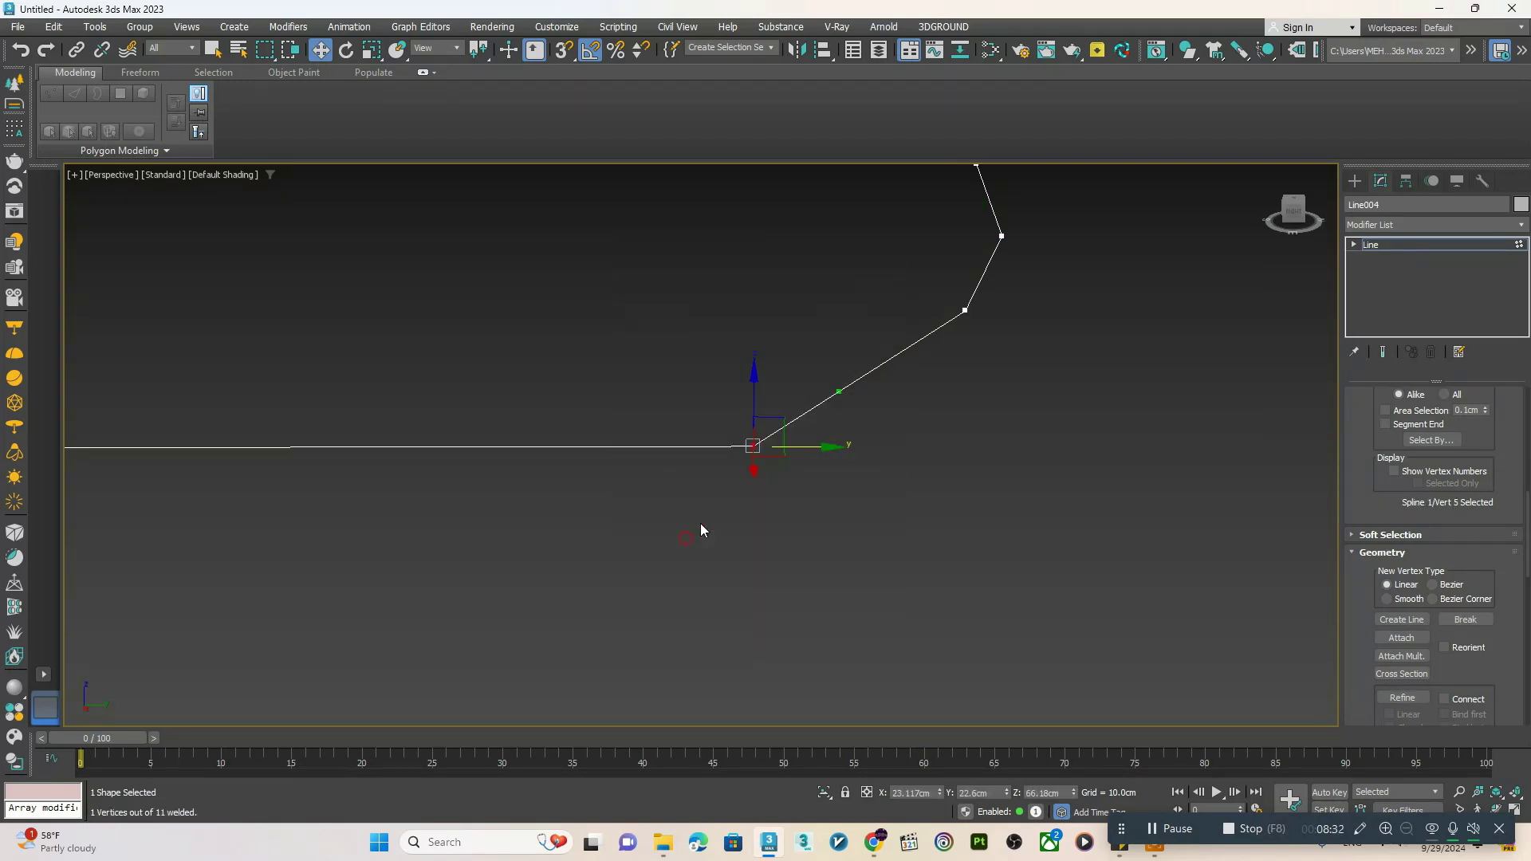
- Mirror a copy of the whole half-frame spline along X and move it to about X -12.38 cm as the opposite half
scroll(717, 449, "down", 5)
middle_click_drag(718, 455, 766, 476, "alt")
middle_click_drag(766, 476, 923, 448, "alt")
left_click(1401, 245)
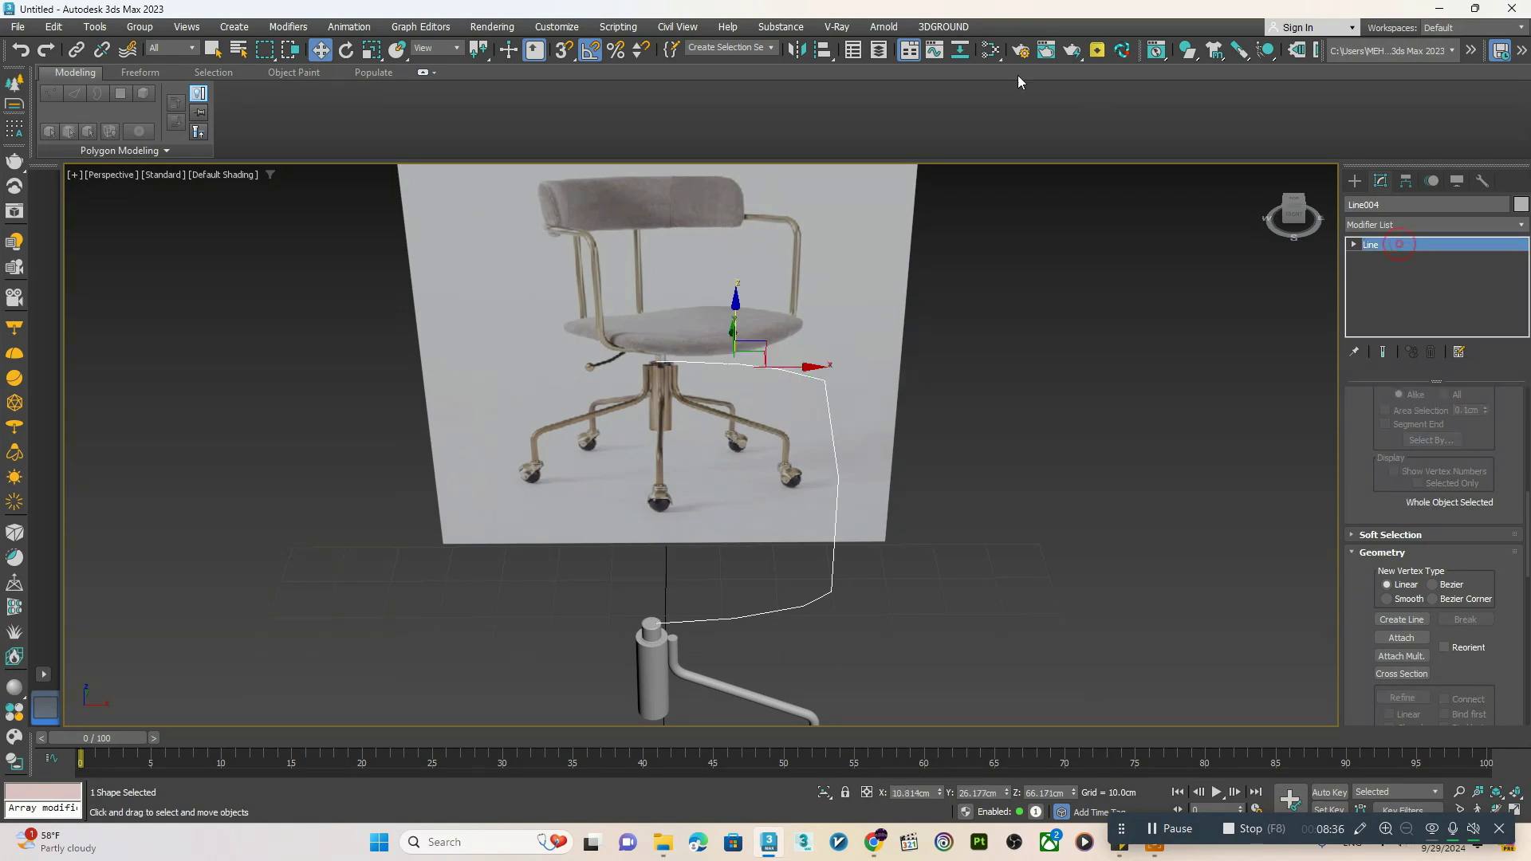
left_click(795, 49)
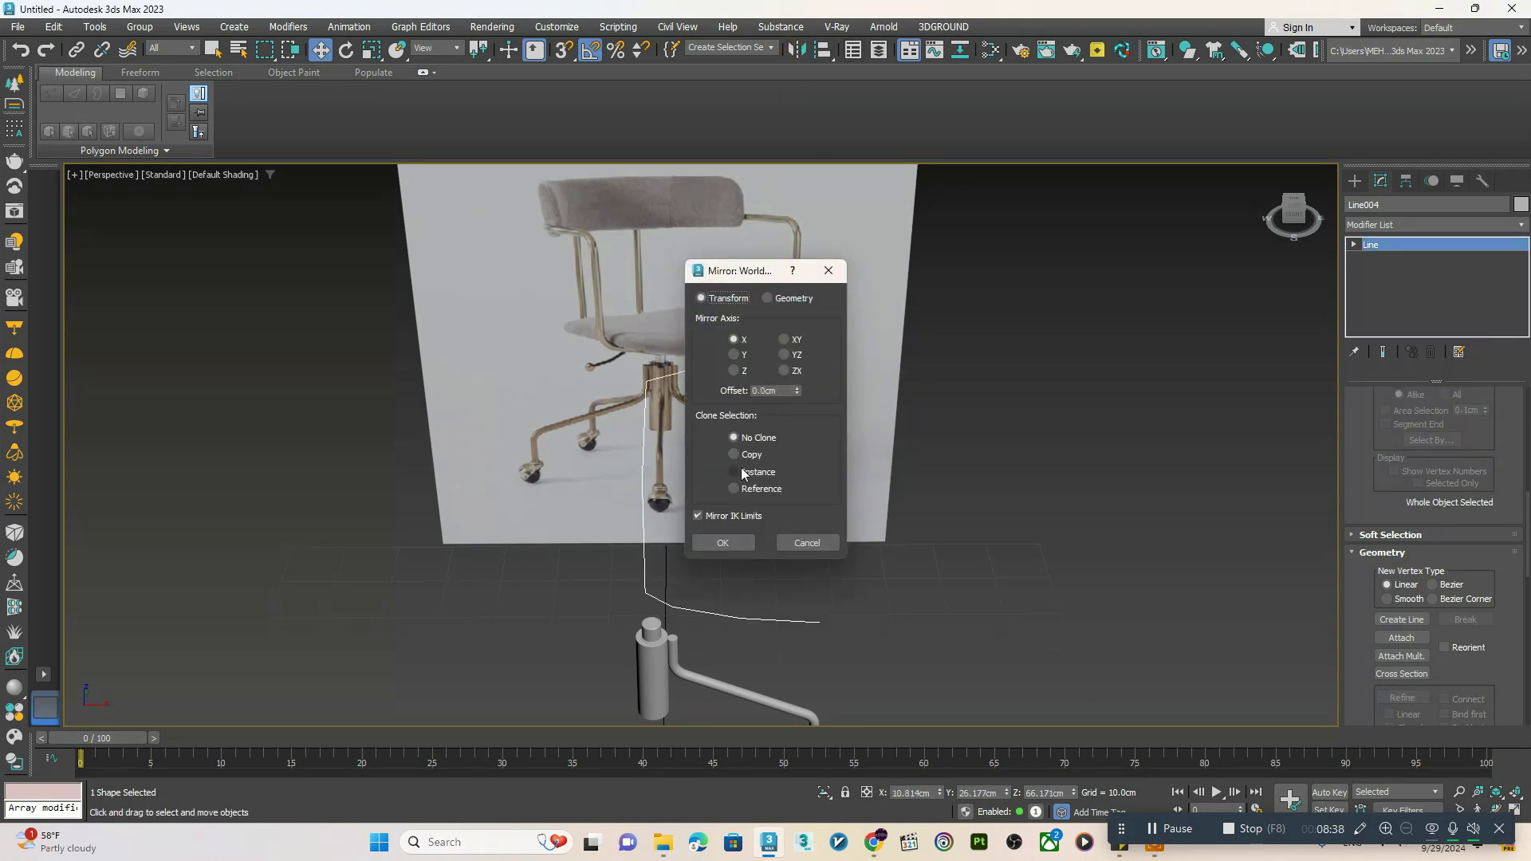
left_click(729, 540)
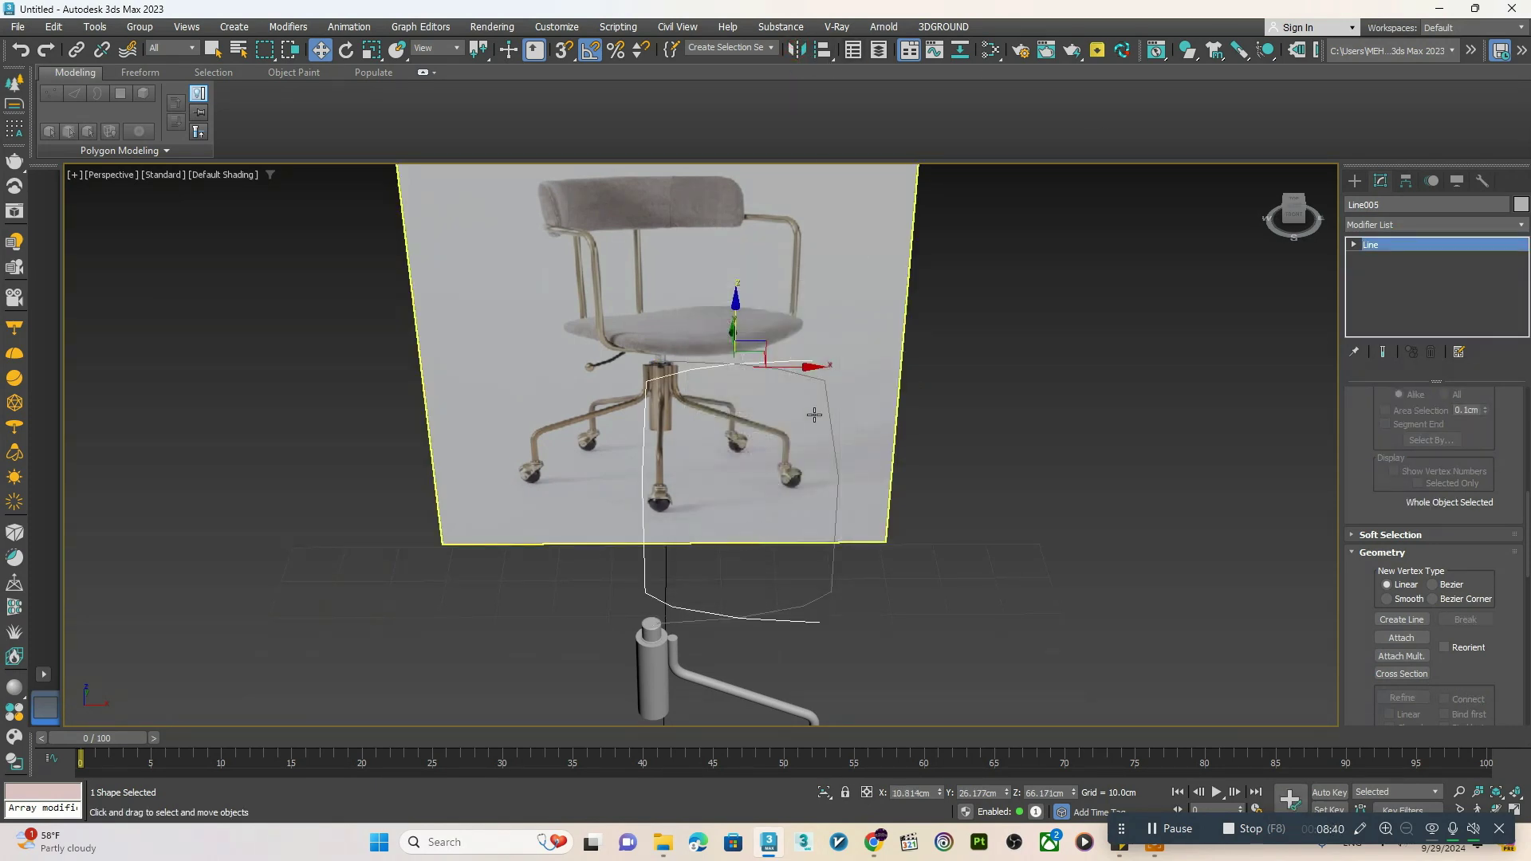
left_click_drag(782, 367, 614, 356)
- Attach the original half-frame to the mirrored one, and fuse and weld their end vertices at the backrest's centre
middle_click_drag(612, 356, 633, 479, "alt")
scroll(632, 478, "up", 3)
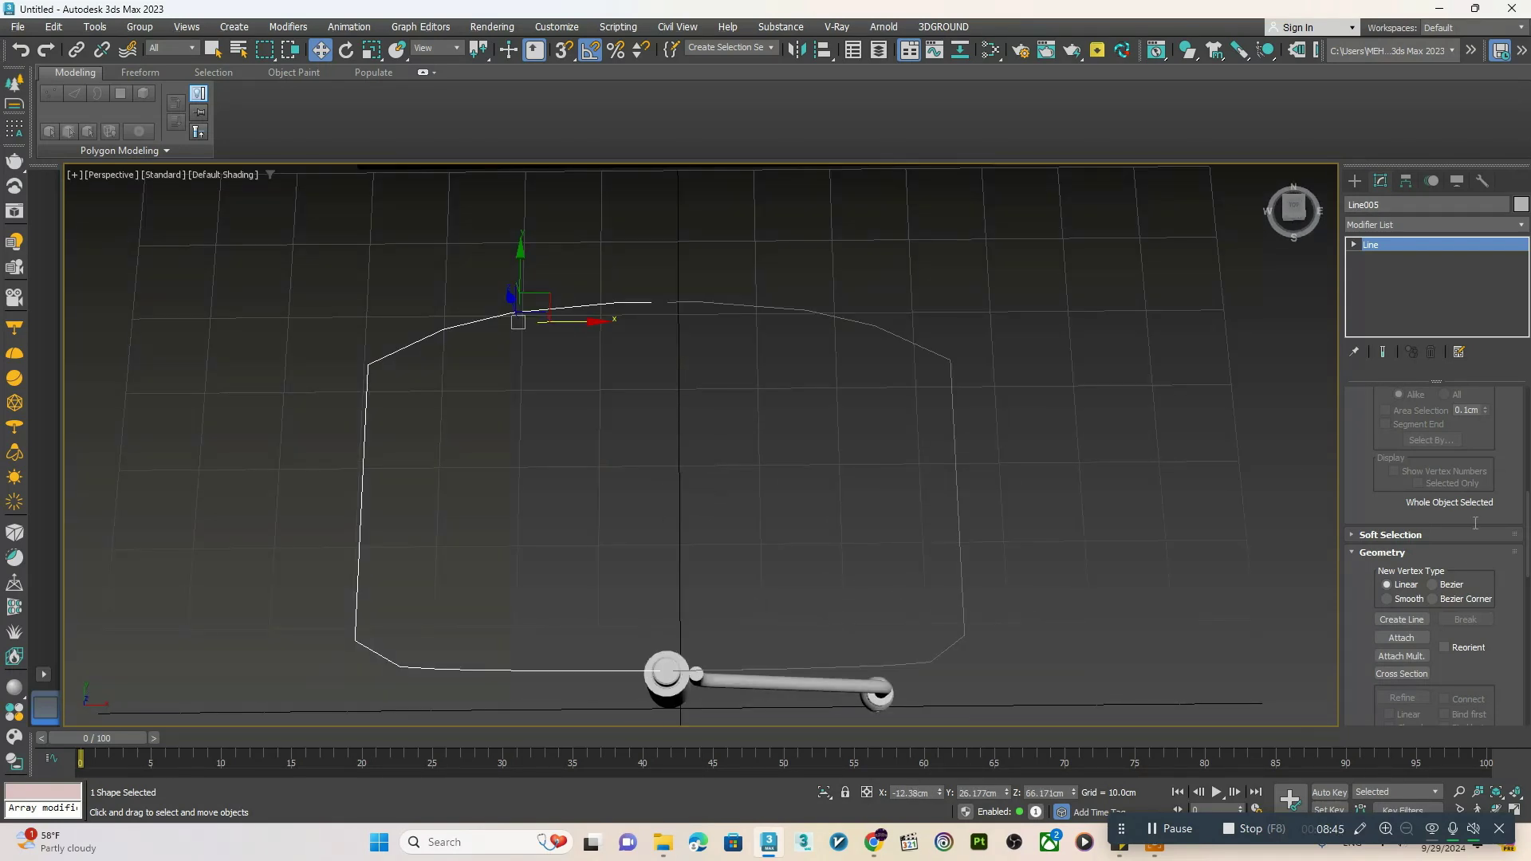
left_click(1402, 632)
left_click(687, 303)
right_click(686, 303)
key("1")
left_click_drag(707, 345, 616, 293)
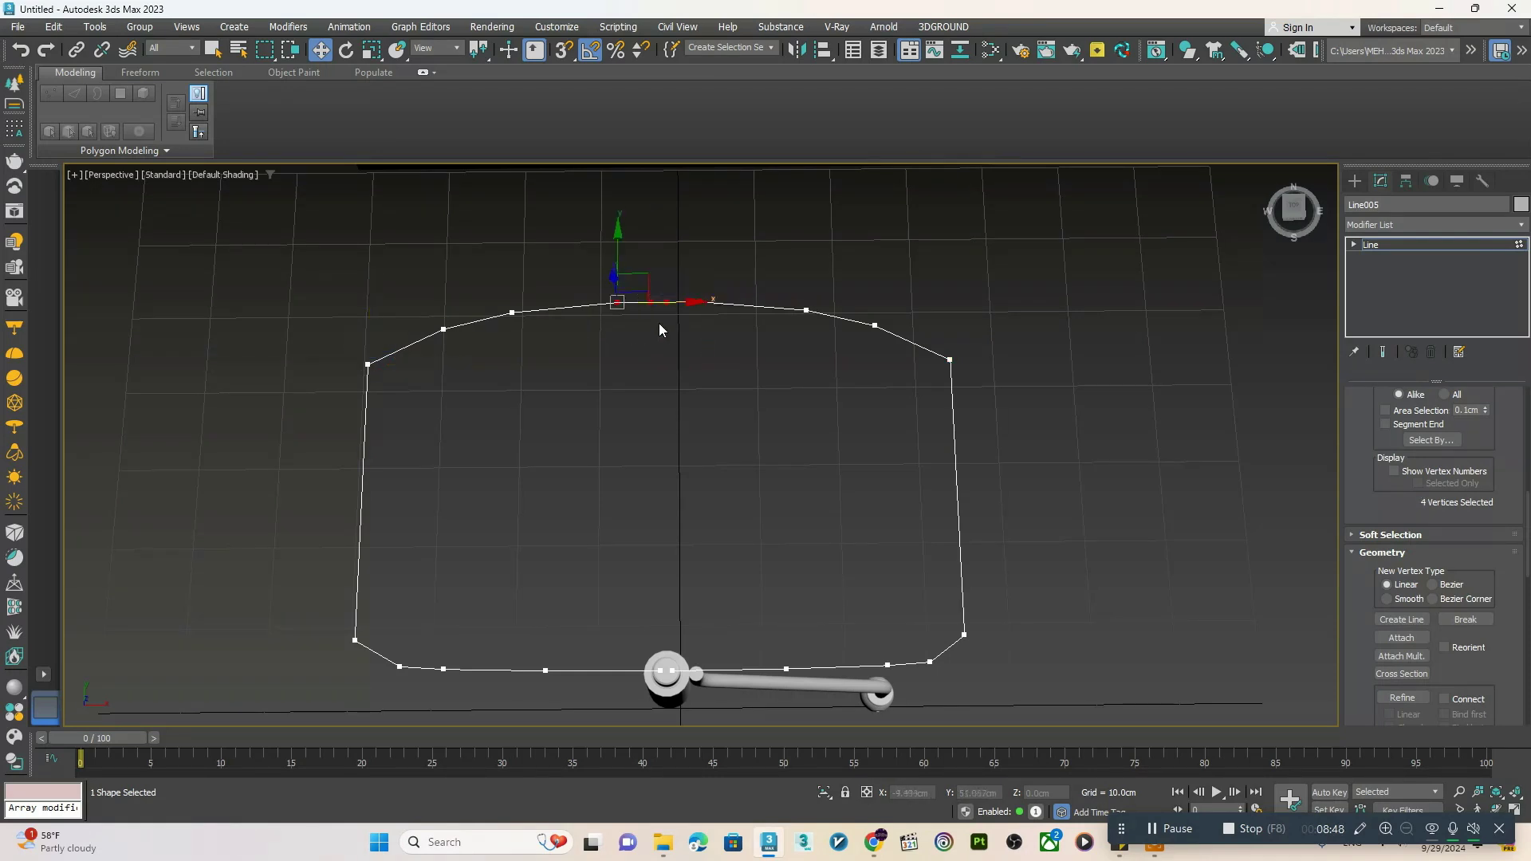
scroll(661, 325, "up", 4)
right_click(682, 238)
left_click(627, 352)
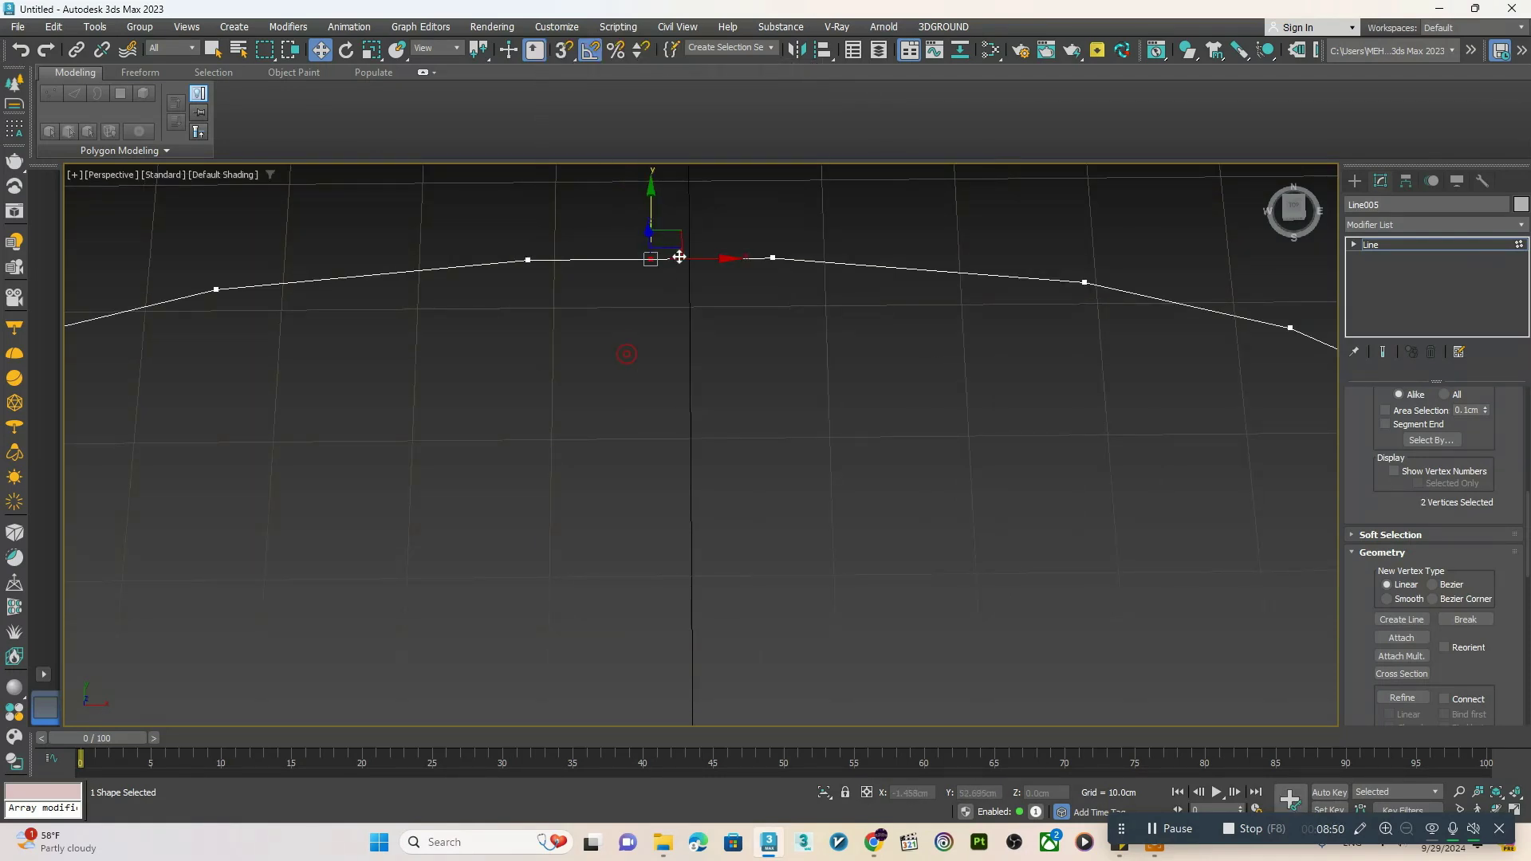
right_click(678, 256)
left_click(631, 352)
left_click(661, 344)
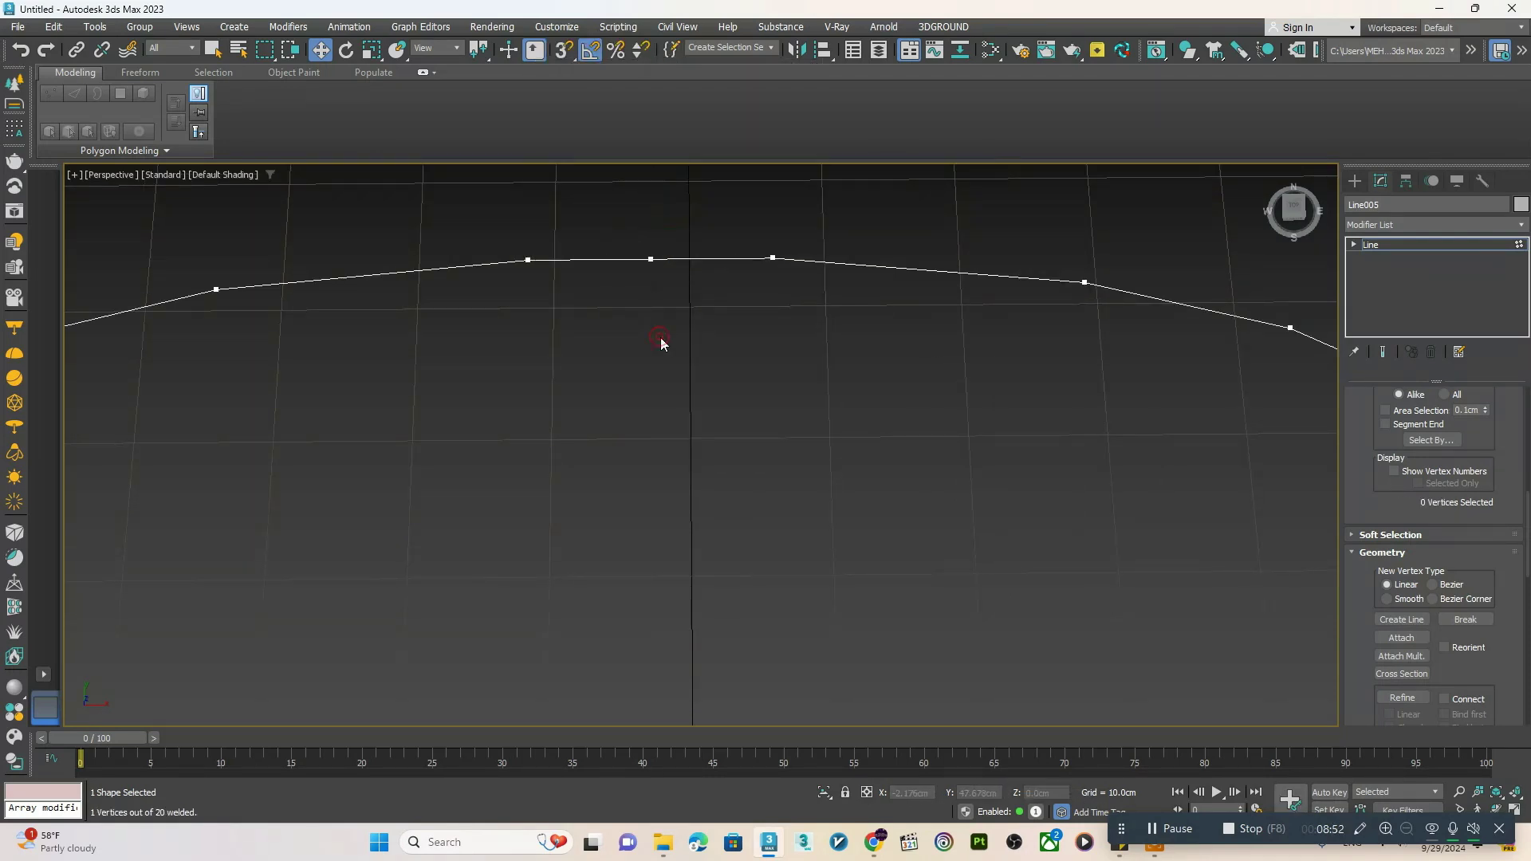
- Delete the welded vertex at the centre of the backrest curve
left_click_drag(637, 240, 635, 238)
scroll(679, 264, "down", 3)
key("Delete")
scroll(734, 349, "down", 5)
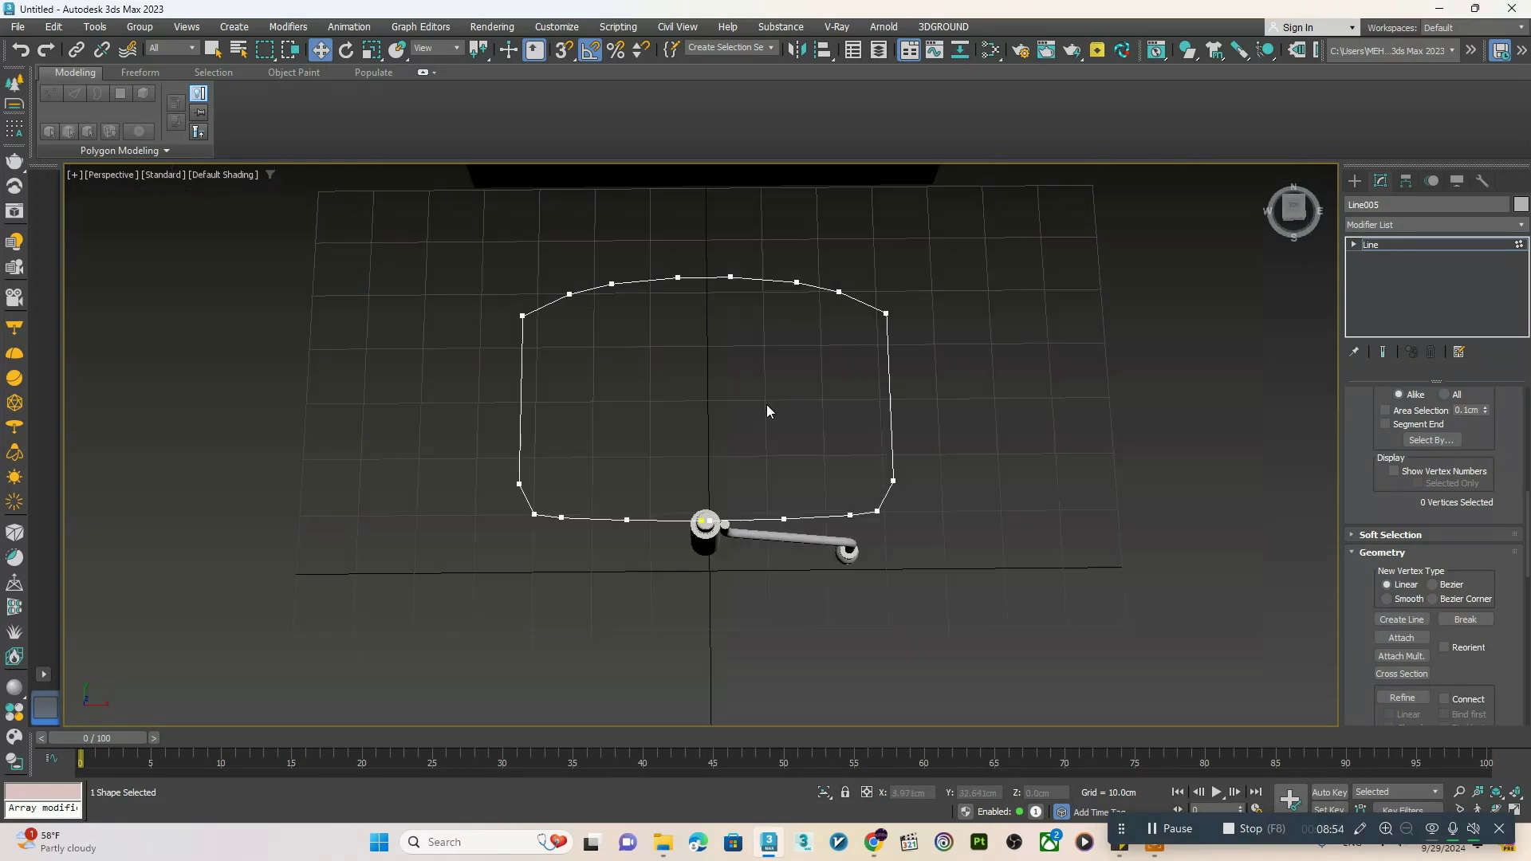
- Fuse and weld the two open end vertices of the frame spline above the base column
middle_click_drag(737, 505, 736, 453)
scroll(735, 453, "up", 3)
scroll(735, 457, "up", 2)
left_click_drag(664, 492, 666, 488)
right_click(721, 418)
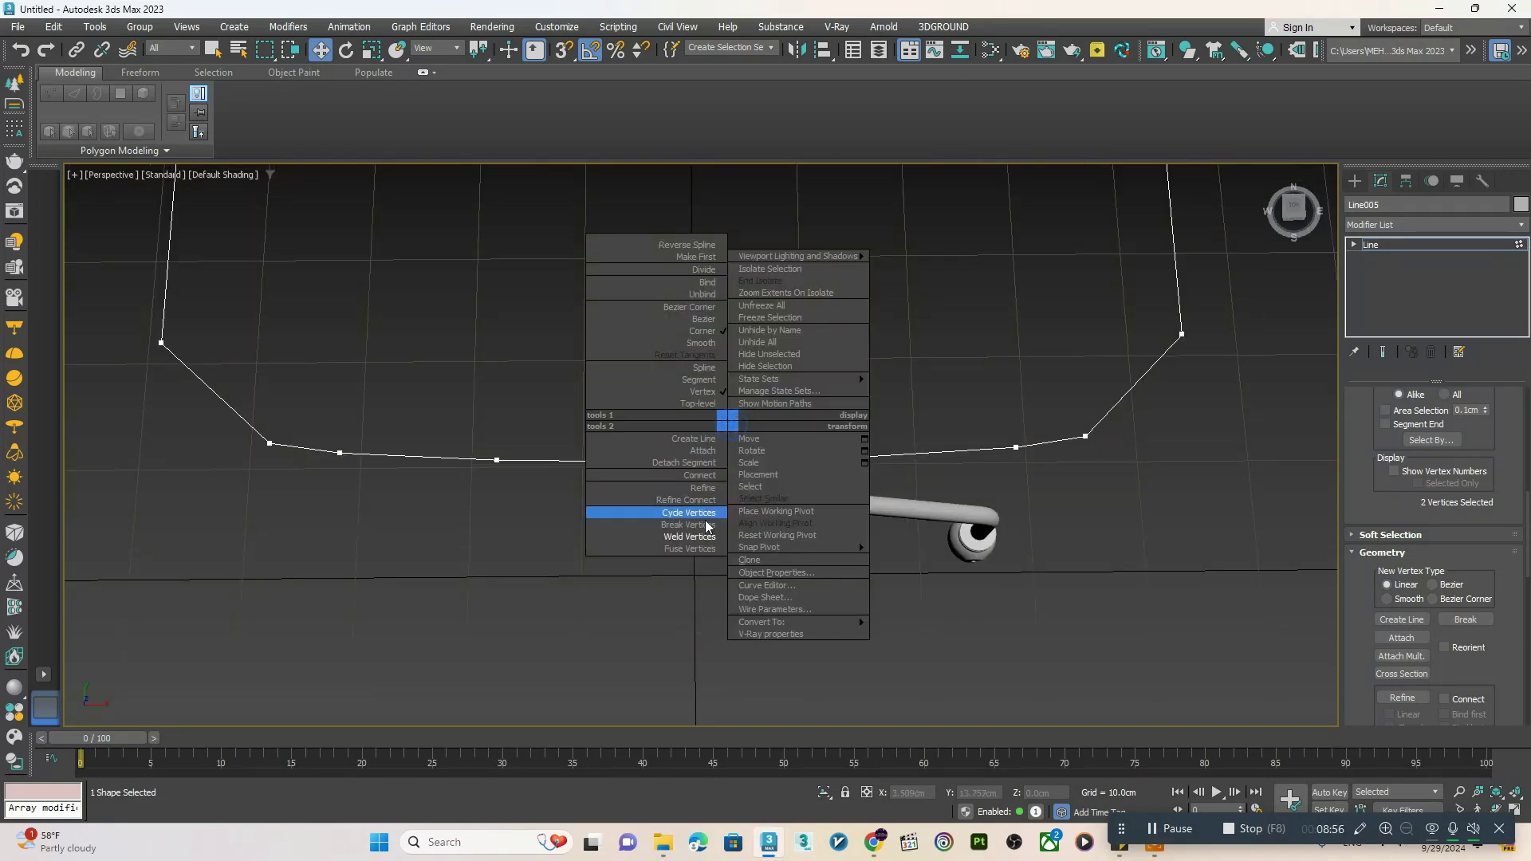
left_click(676, 539)
right_click(720, 433)
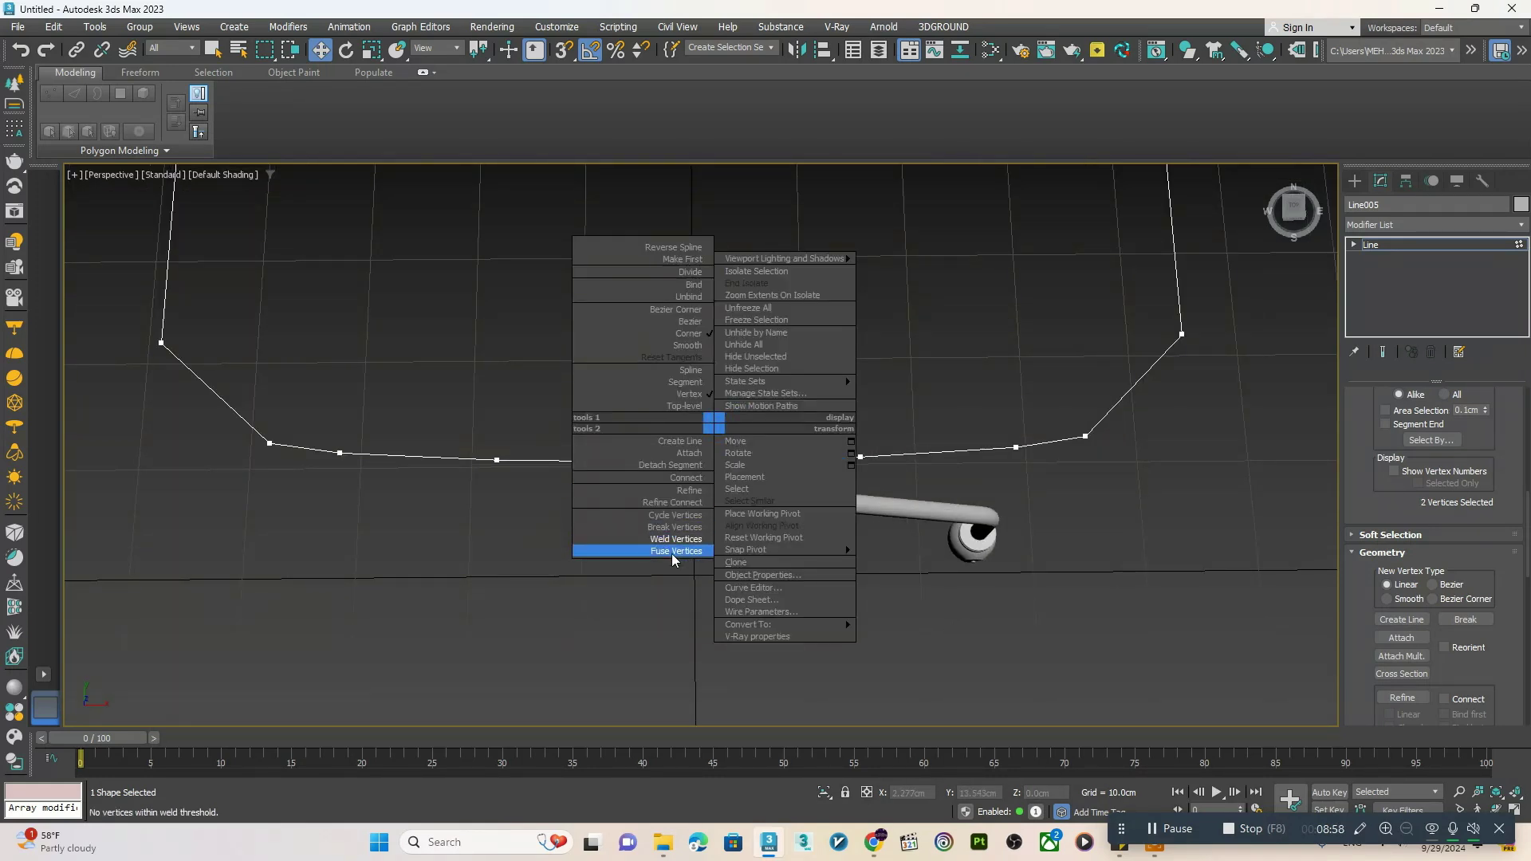
left_click(676, 539)
right_click(712, 431)
left_click(668, 541)
scroll(661, 536, "down", 4)
middle_click_drag(661, 494, 751, 377, "alt")
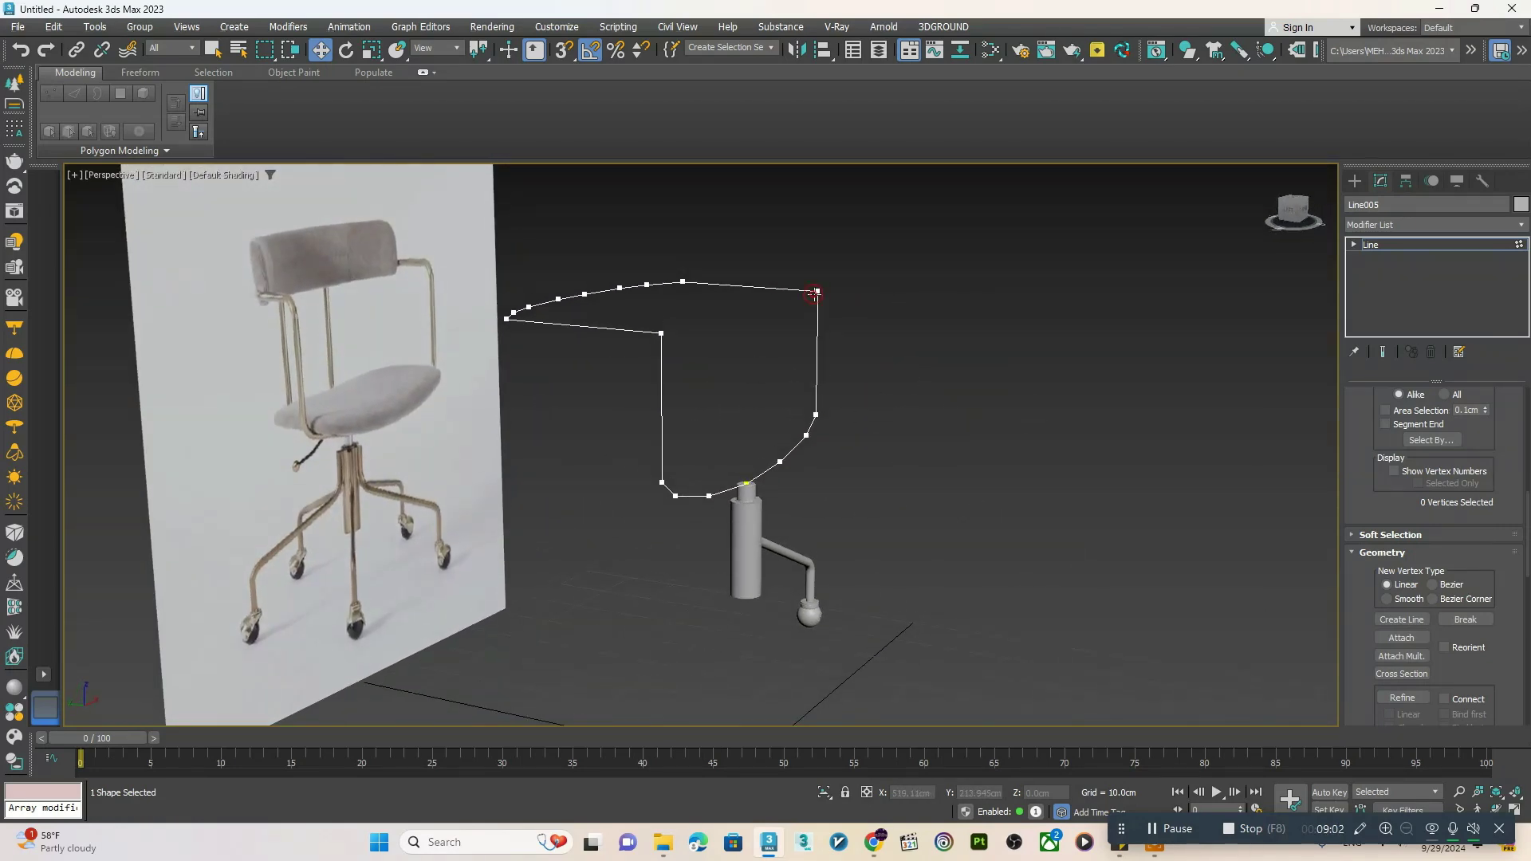
- Fillet the two front corner vertices where the armrests turn down into the uprights by about 7.4 cm
left_click(814, 295)
left_click(662, 334, "ctrl")
middle_click_drag(652, 361, 688, 357, "alt")
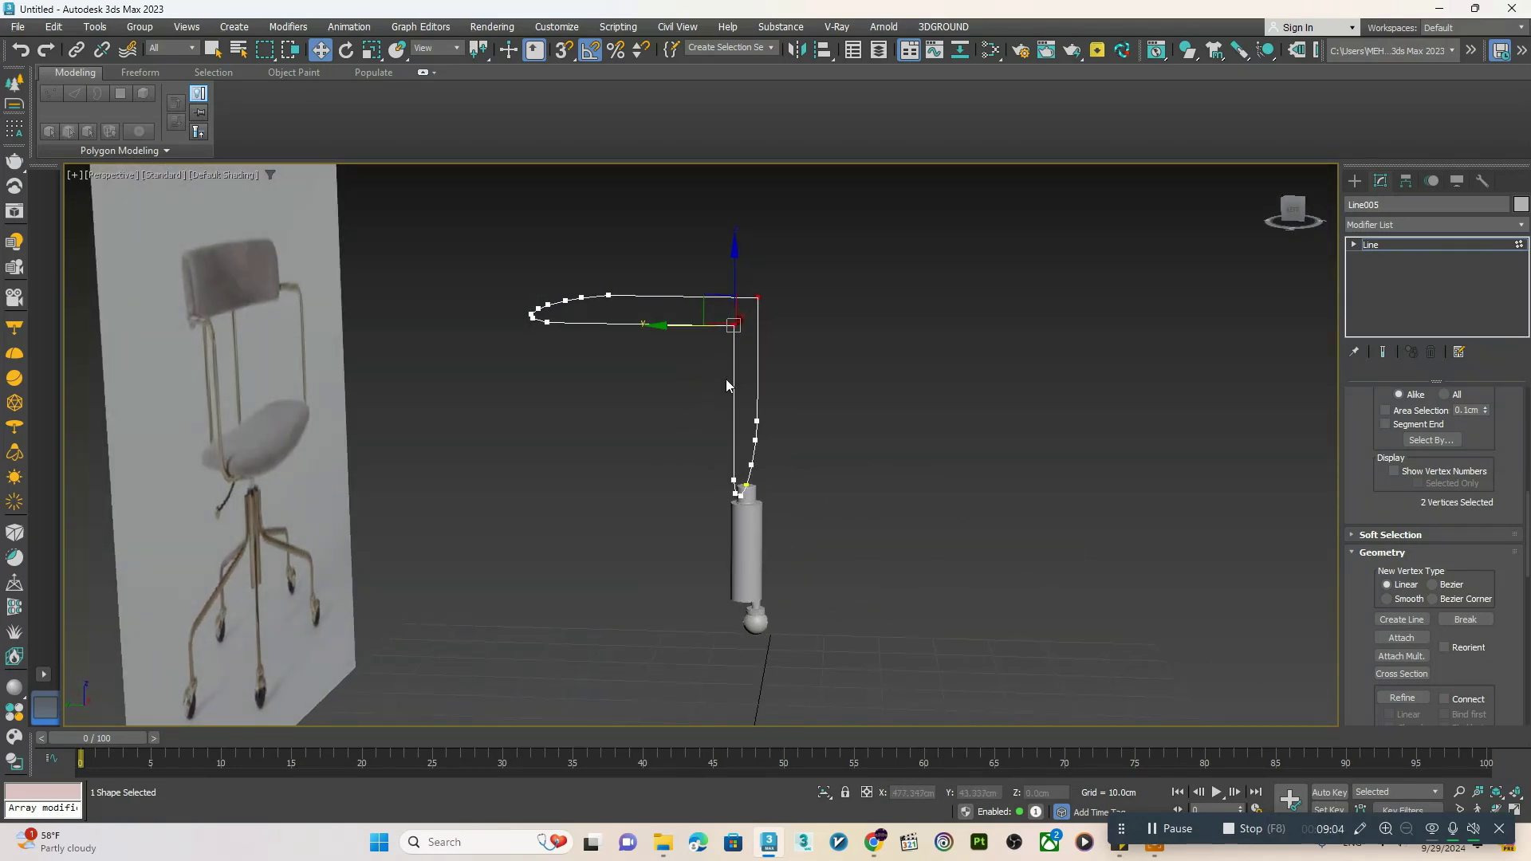
scroll(1357, 573, "down", 8)
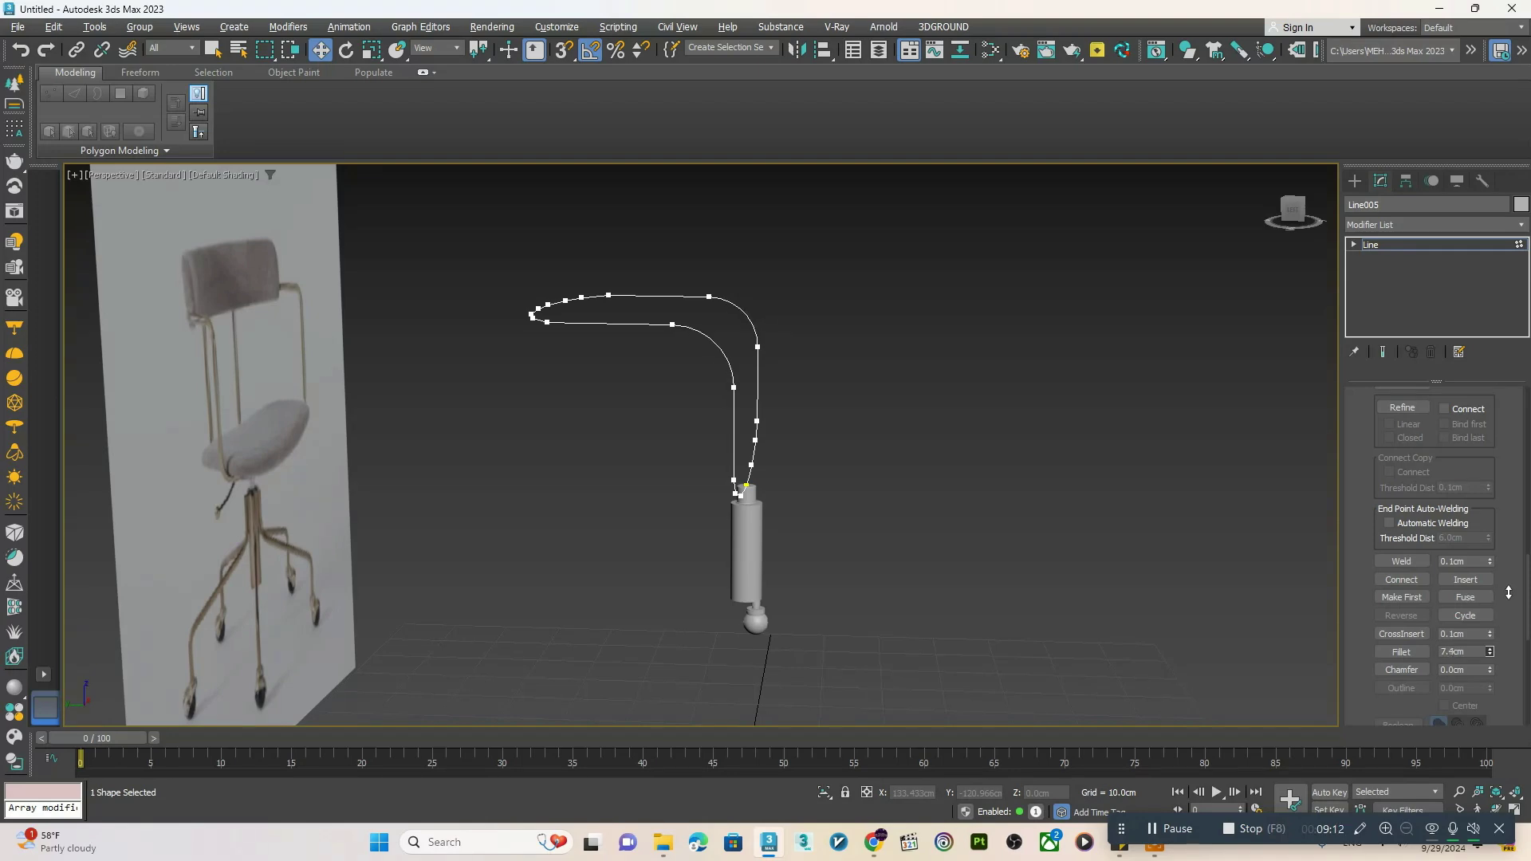
- In the Front view, select all vertices of the frame spline and convert them to Corner type
middle_click_drag(820, 493, 711, 472, "alt")
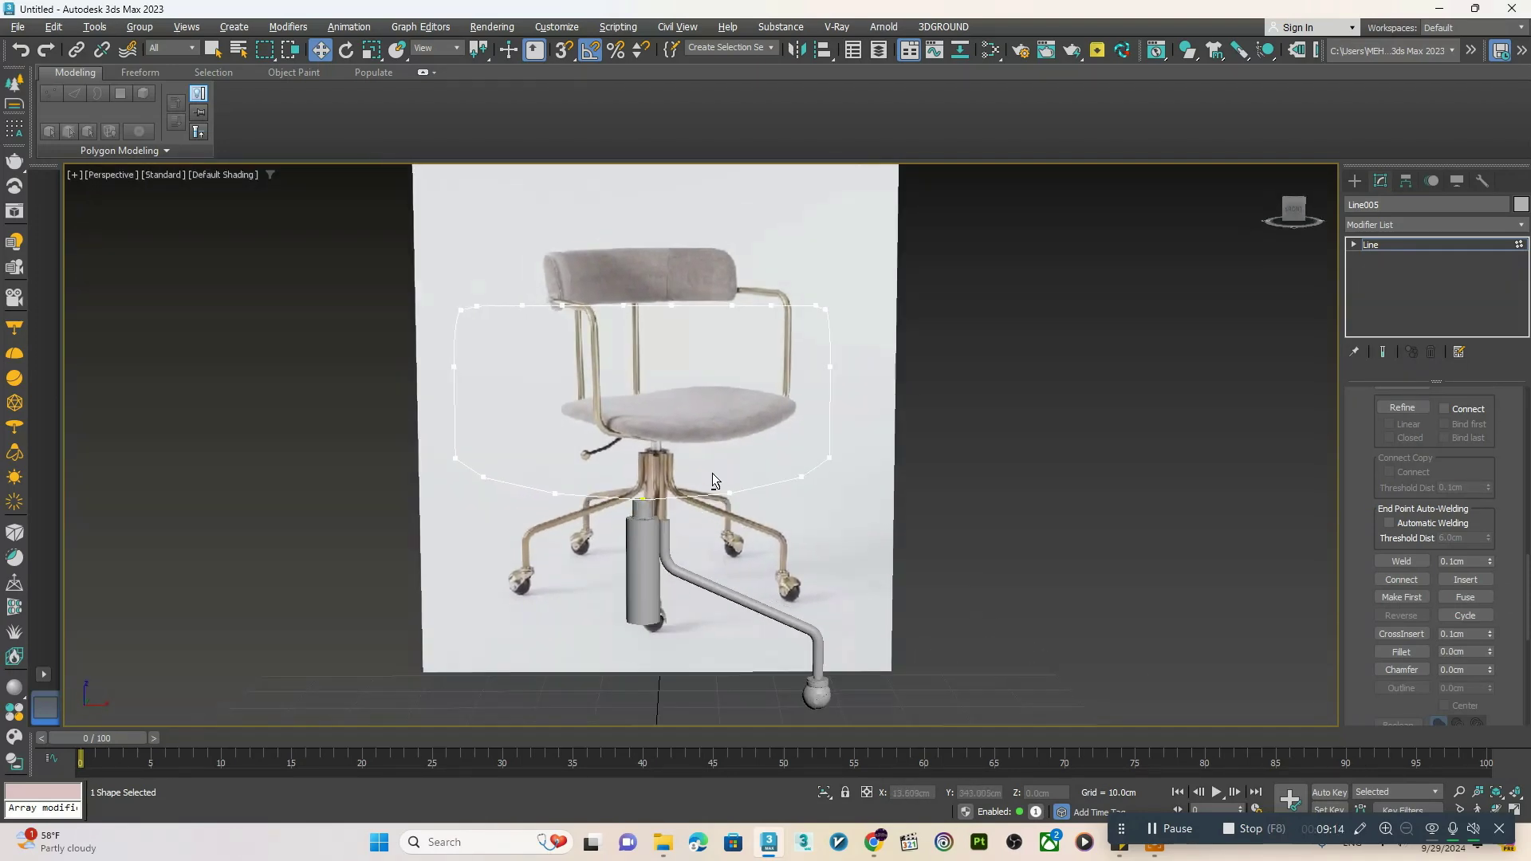
key("alt+w")
middle_click(880, 327)
key("alt+w")
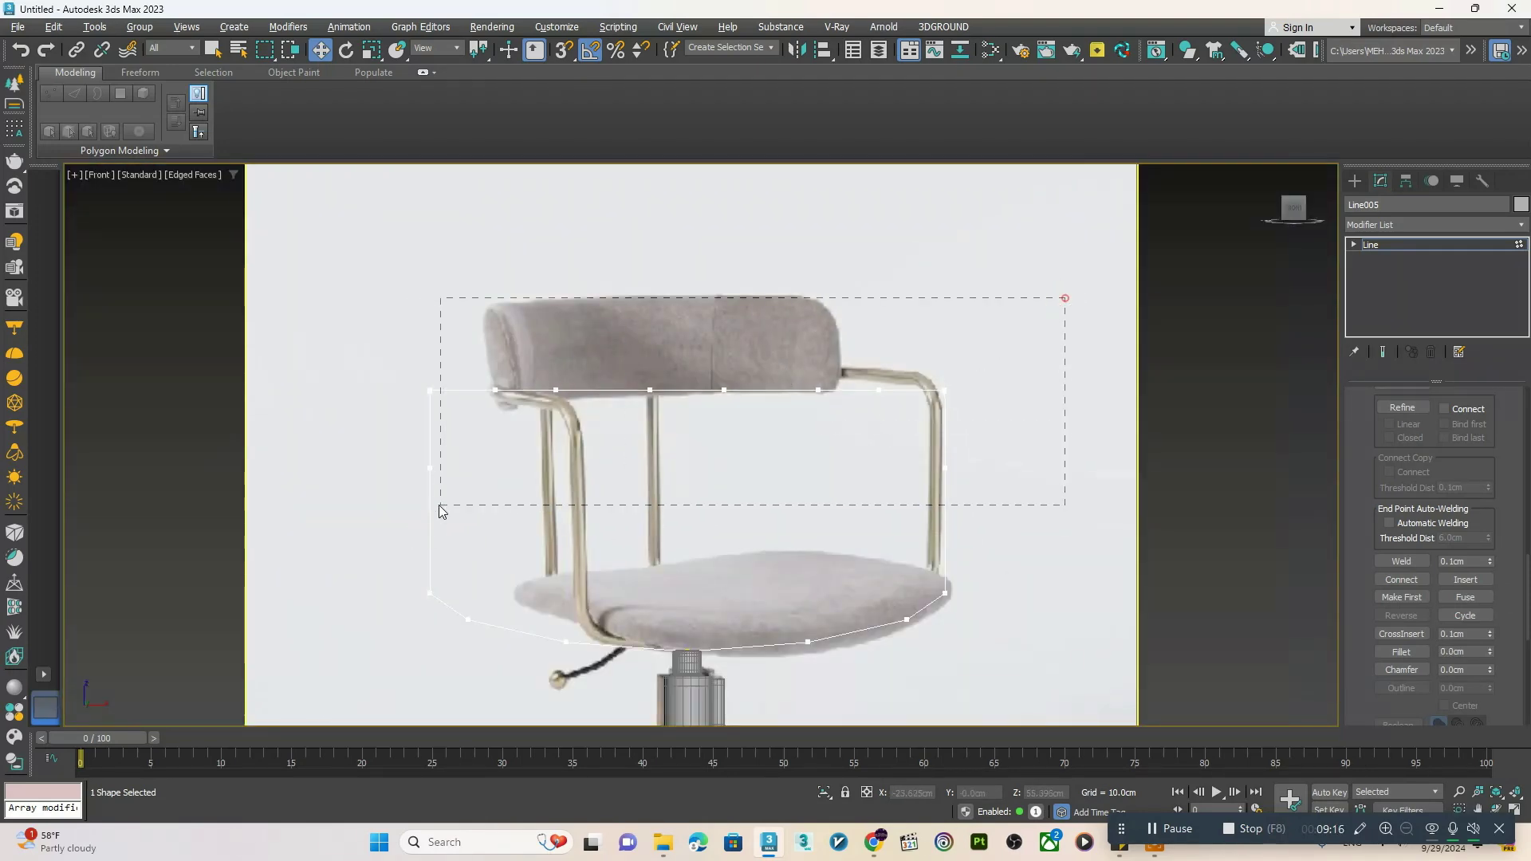
left_click_drag(413, 480, 413, 479)
scroll(322, 356, "down", 2)
left_click_drag(287, 280, 902, 570)
right_click(786, 406)
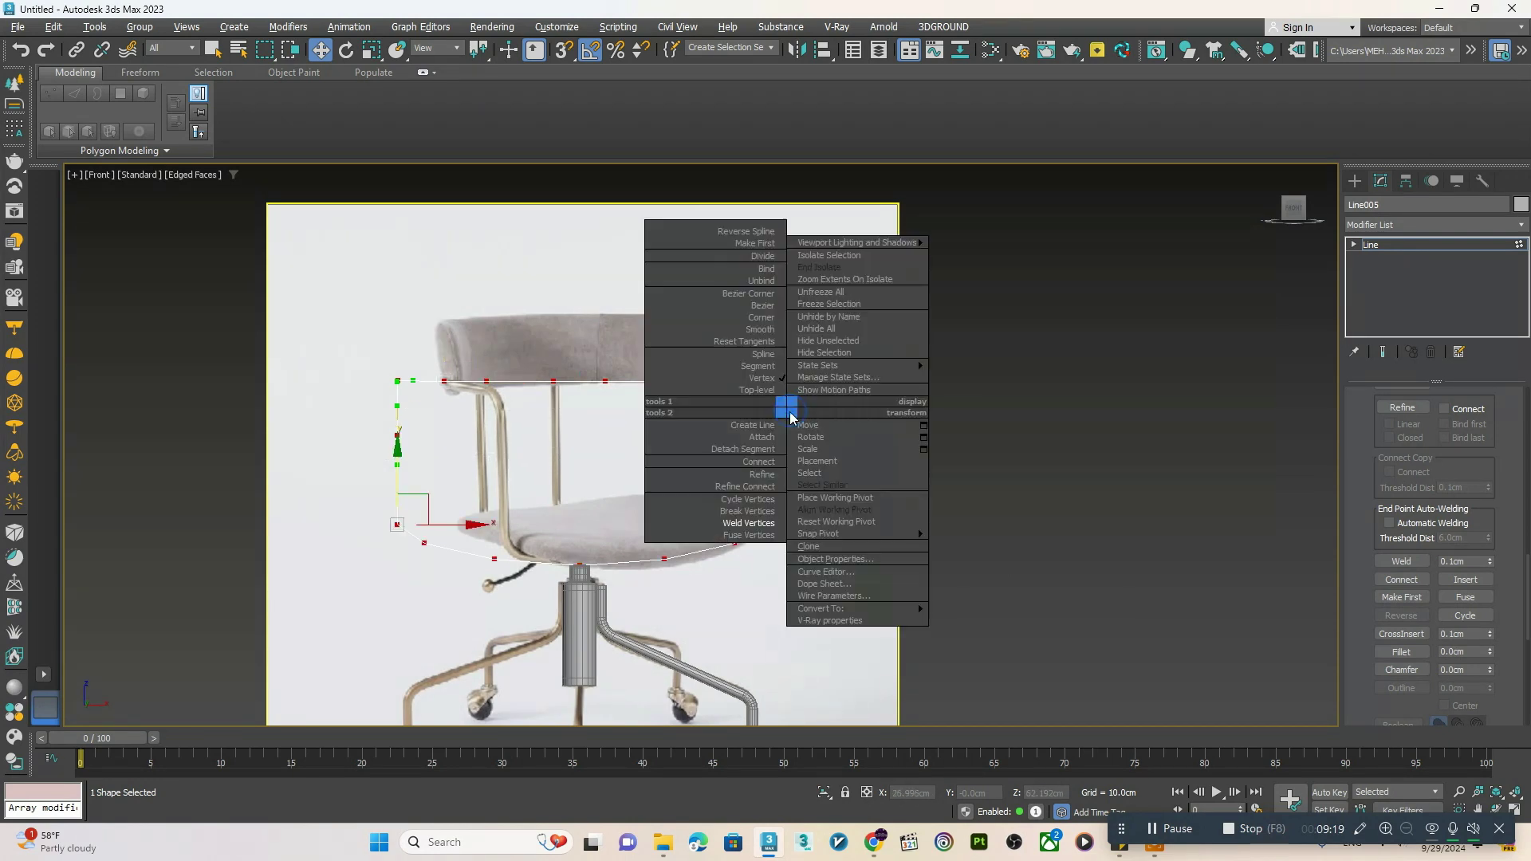
left_click(778, 311)
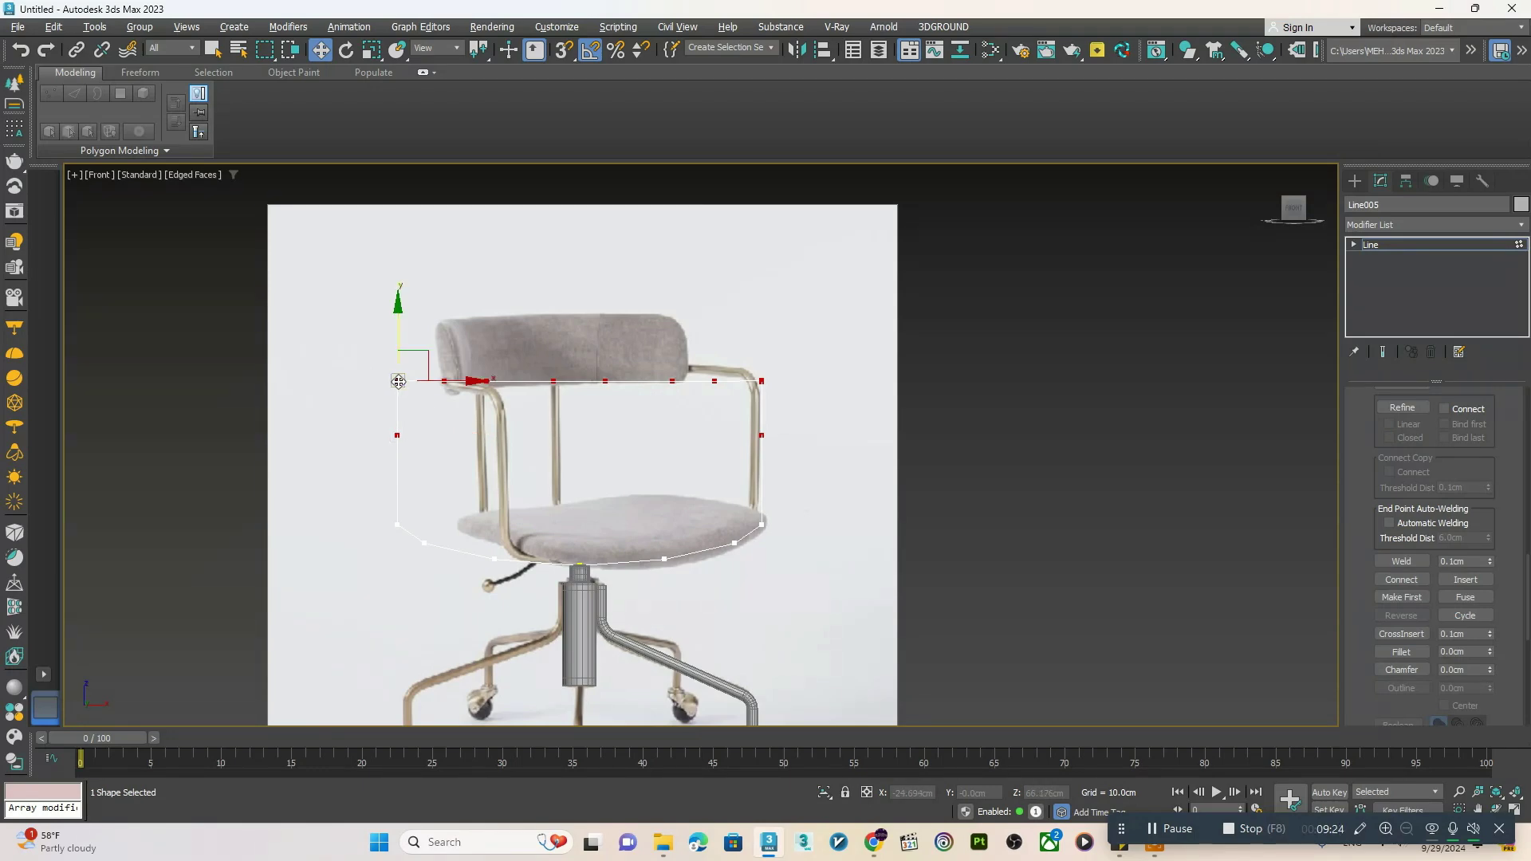
- Raise the frame's upper vertices along the vertical axis to the top of the backrest in the reference image
left_click_drag(399, 352, 402, 293)
key("alt+w")
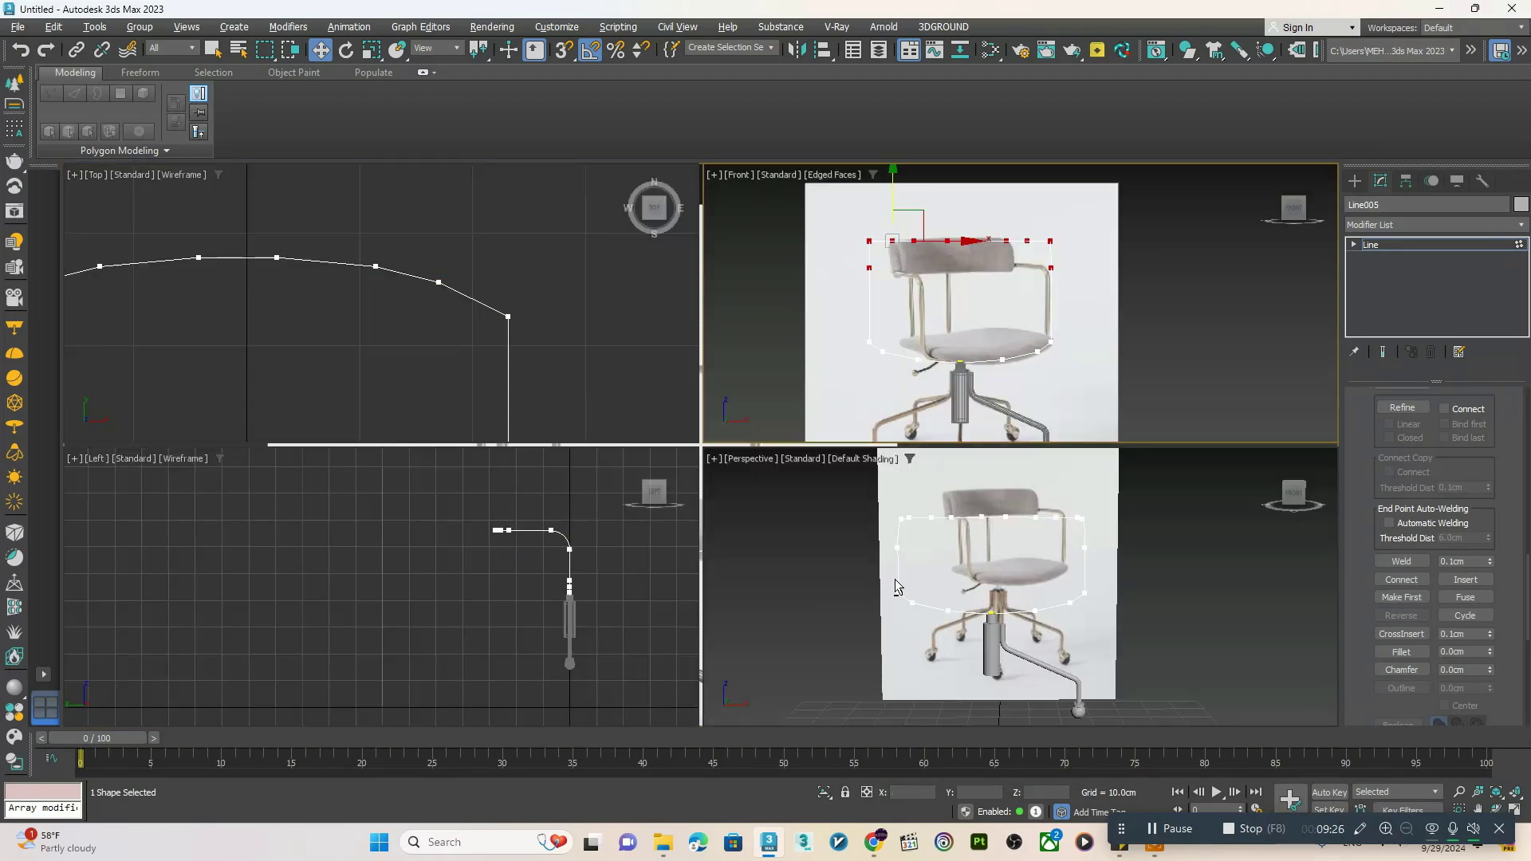
middle_click(895, 582)
key("alt+w")
middle_click_drag(758, 557, 844, 578, "alt")
middle_click_drag(742, 504, 766, 569)
middle_click_drag(732, 492, 730, 510)
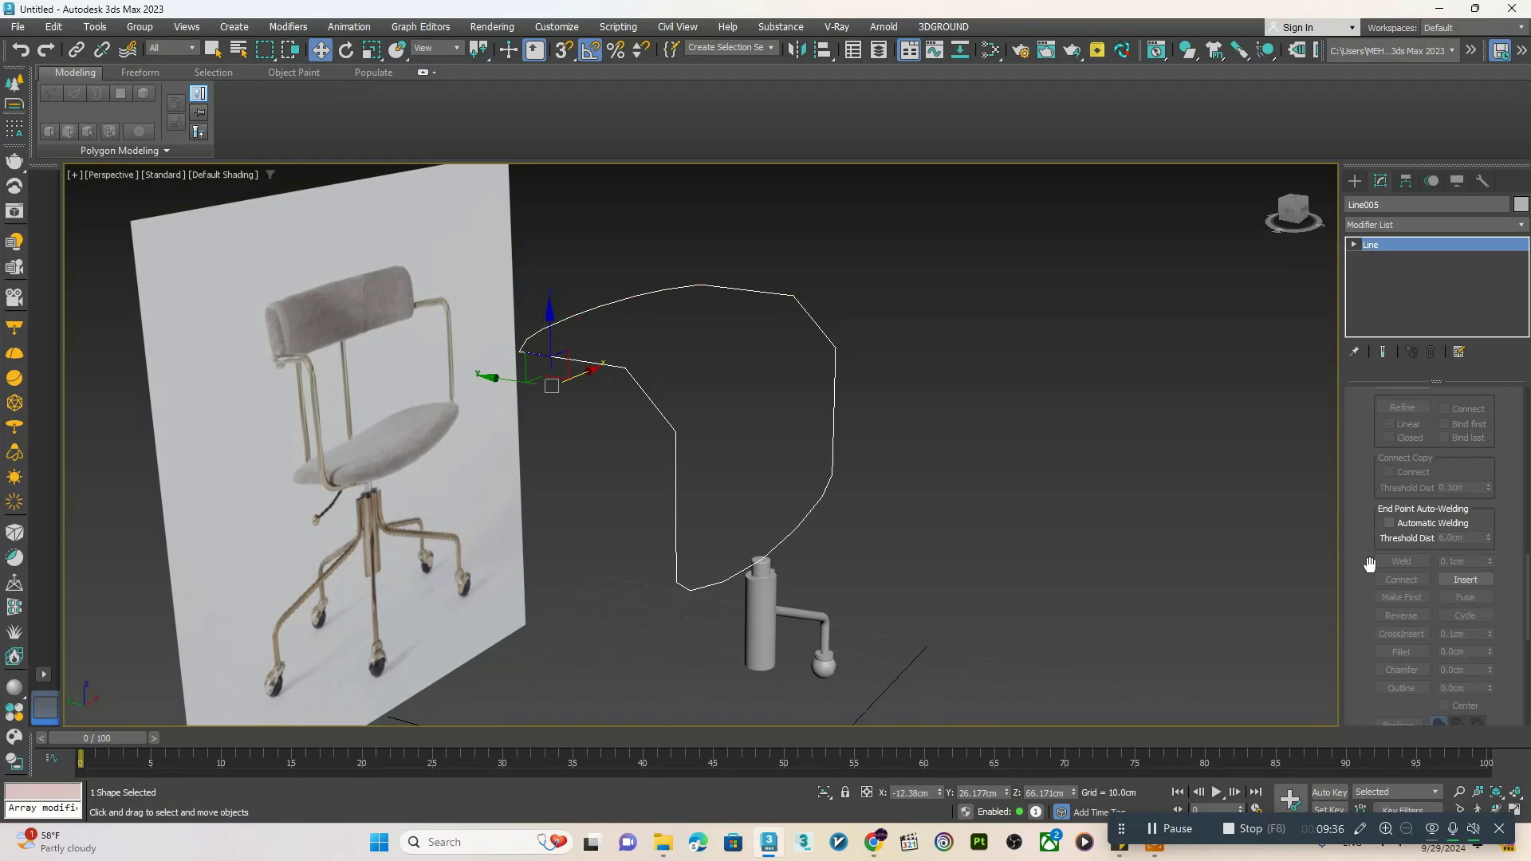
- Refine both angled front corner segments with a middle vertex and move the new vertices outward to round the bends
left_click(1396, 409)
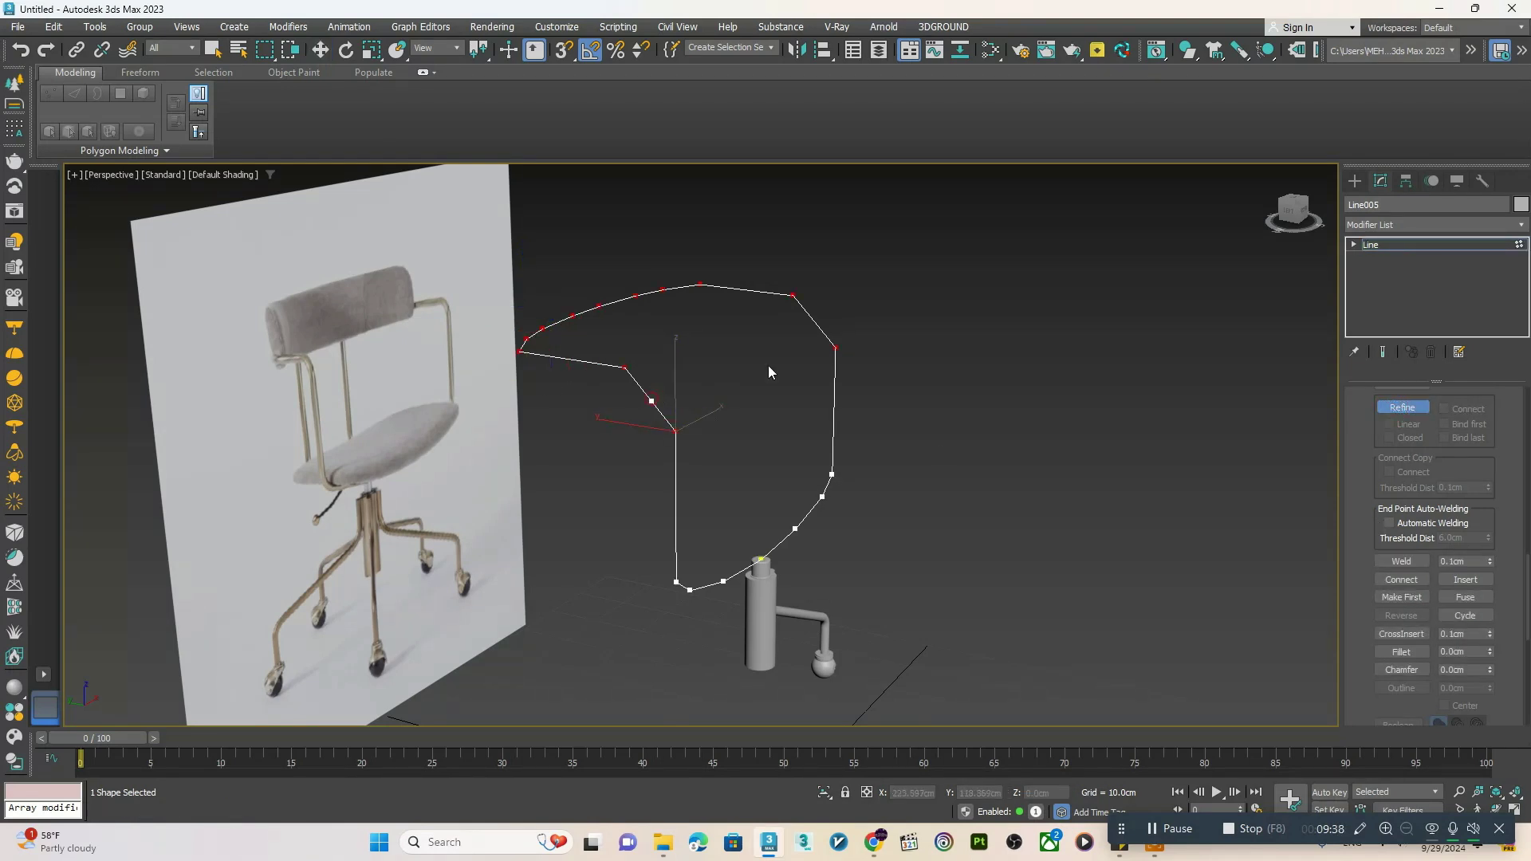
left_click(820, 324)
right_click(820, 324)
left_click(815, 325)
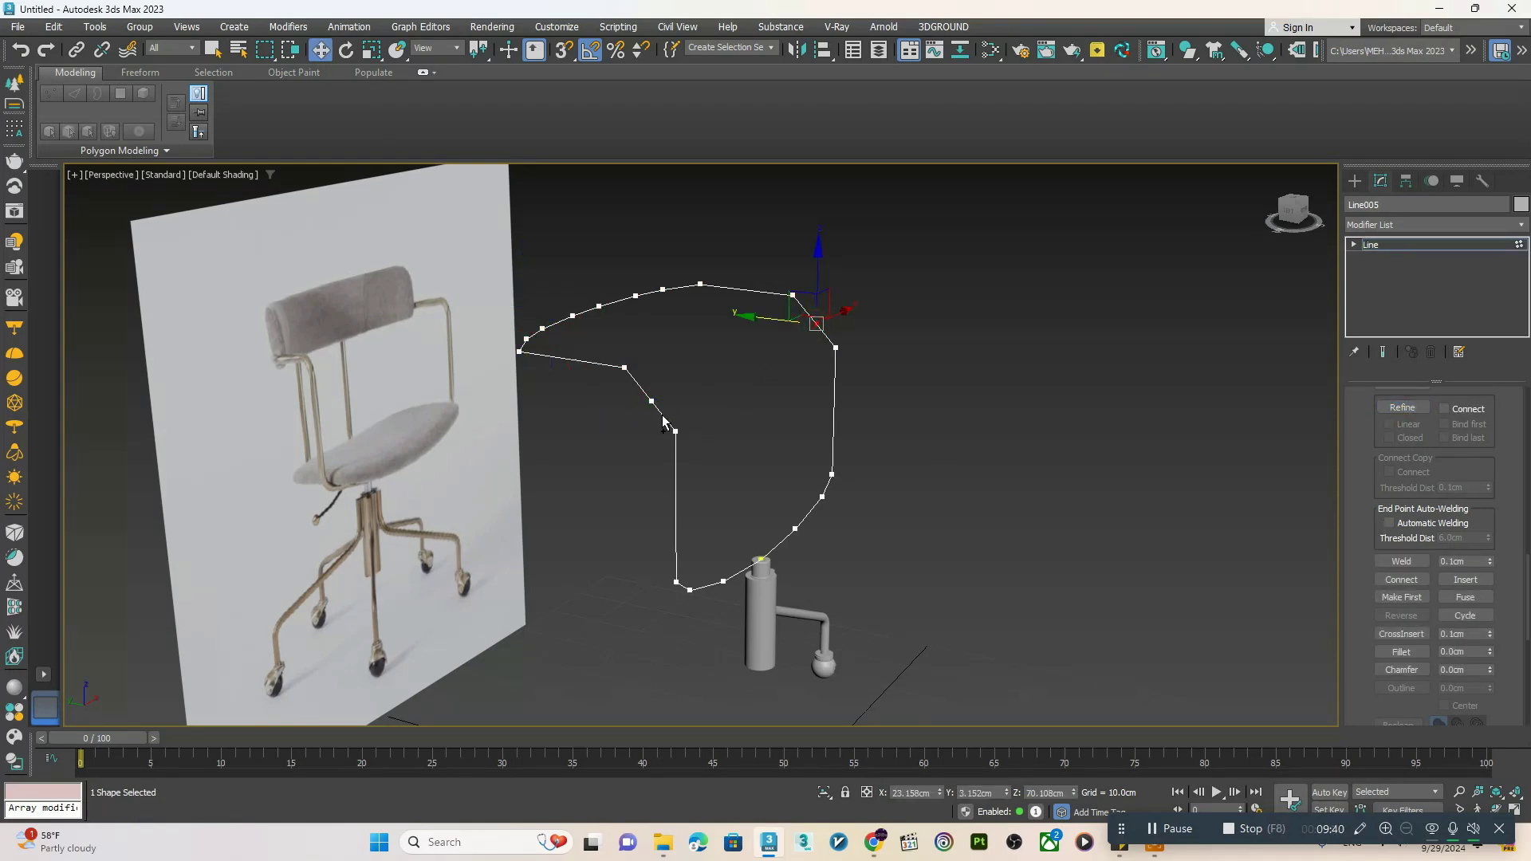
middle_click_drag(662, 422, 1004, 436, "alt")
- Enable the frame spline in the renderer and viewport, and set its radial thickness to 1.6 cm
scroll(1368, 453, "up", 10)
left_click(1406, 422)
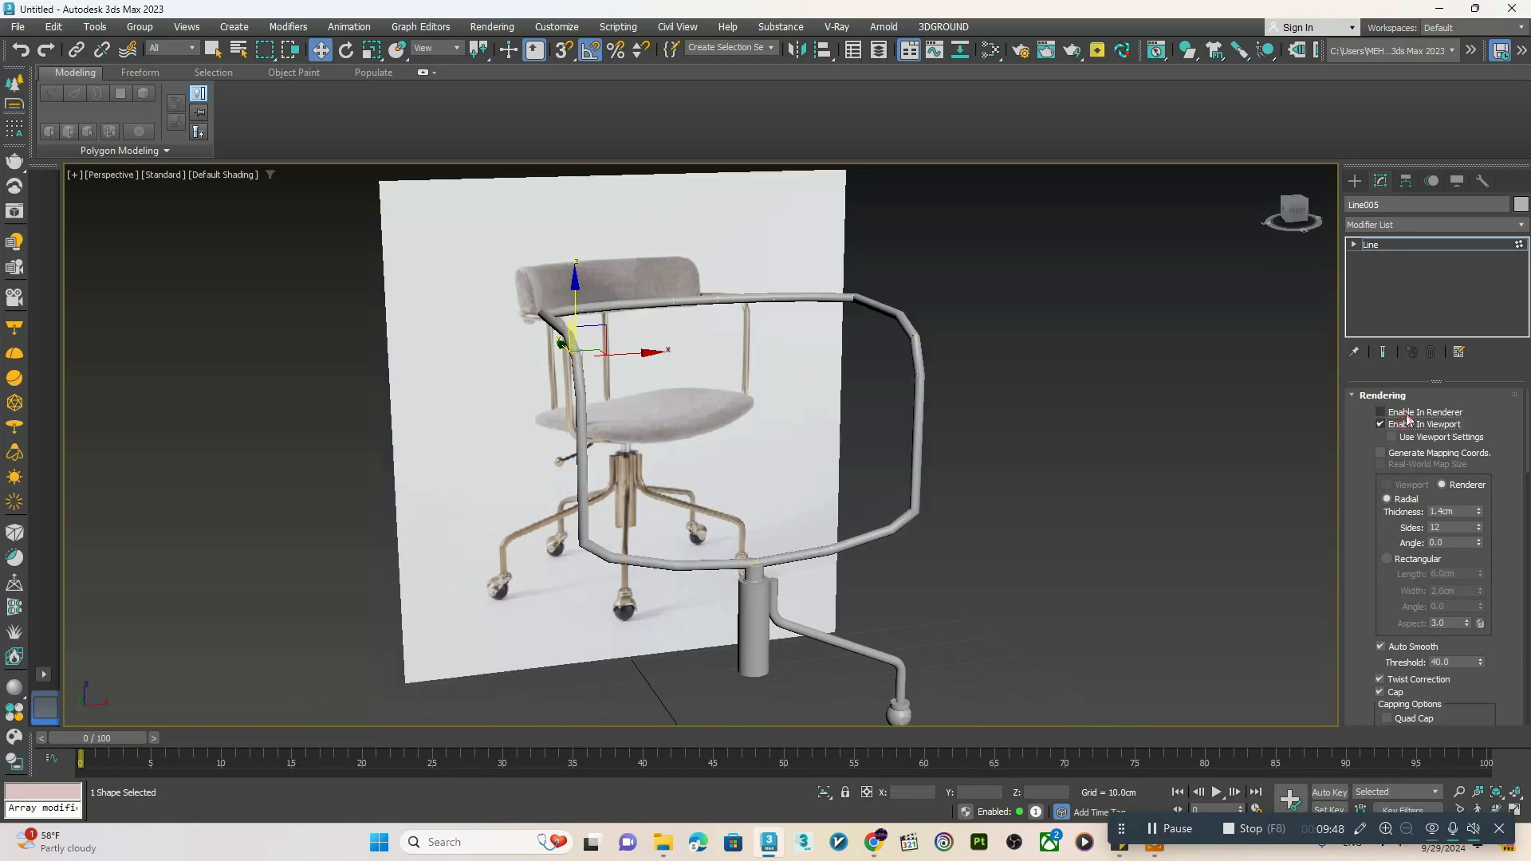
middle_click_drag(967, 547, 961, 547, "alt")
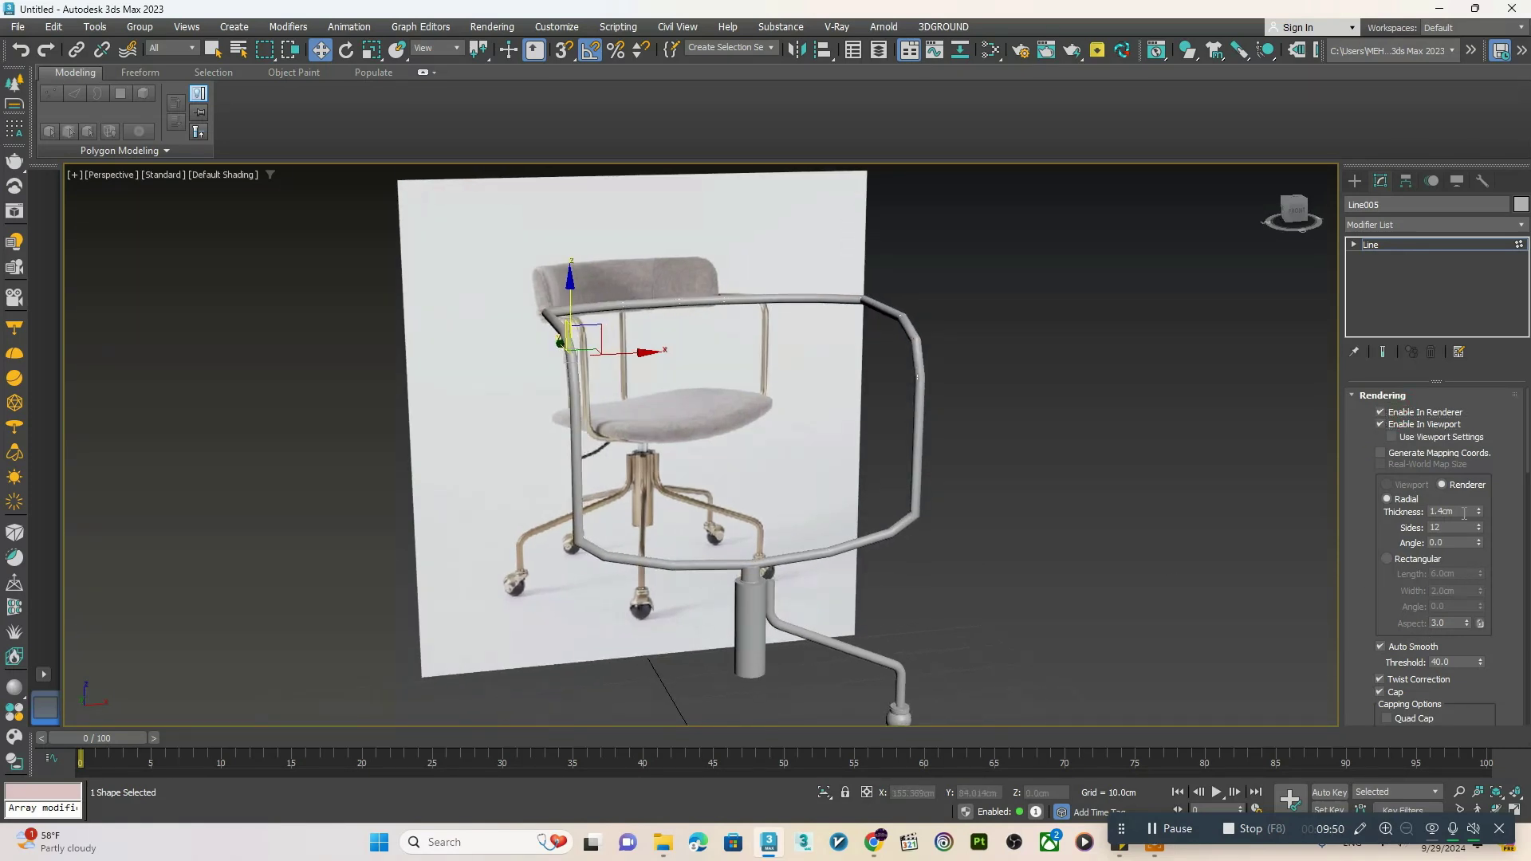
key("Return")
middle_click_drag(1013, 481, 961, 462, "alt")
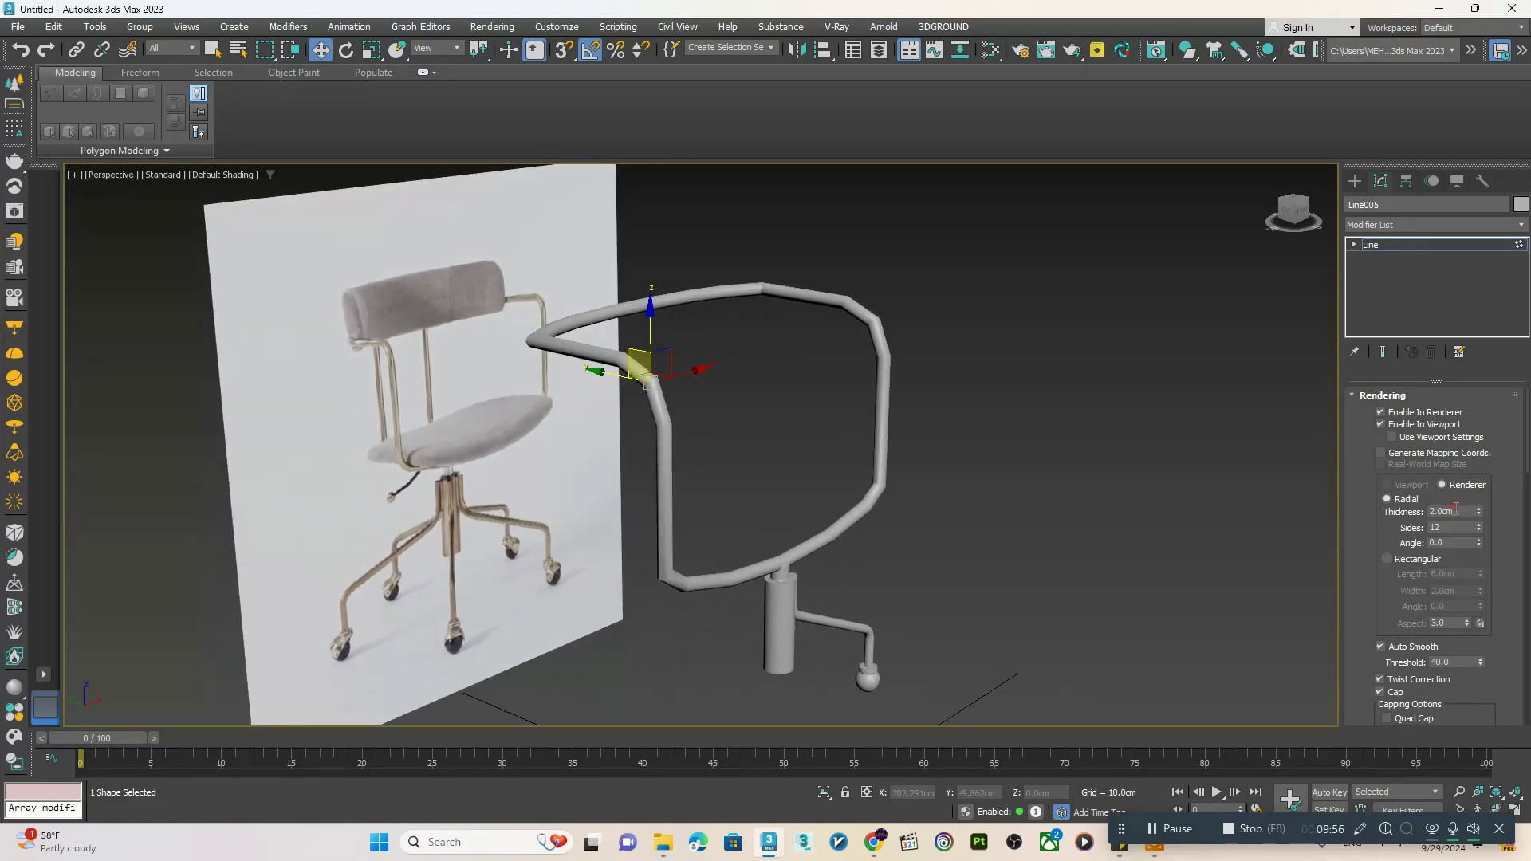
type("1.6")
key("Return")
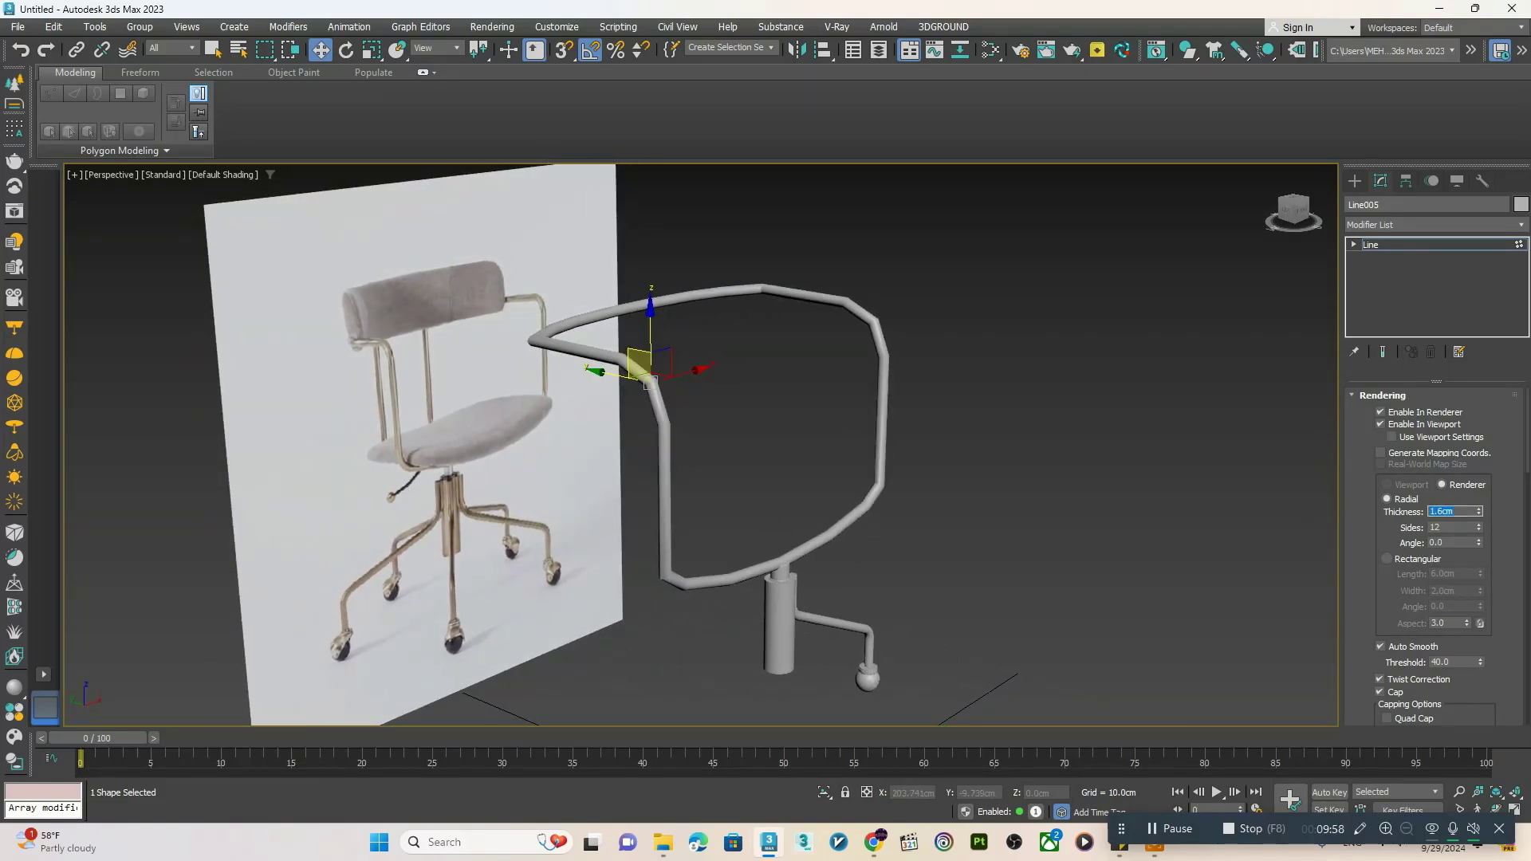
- Leave vertex editing, select everything in the scene, and place a backup copy of it farther along X
middle_click_drag(881, 436, 859, 459, "alt")
scroll(860, 459, "down", 4)
key("ctrl+a")
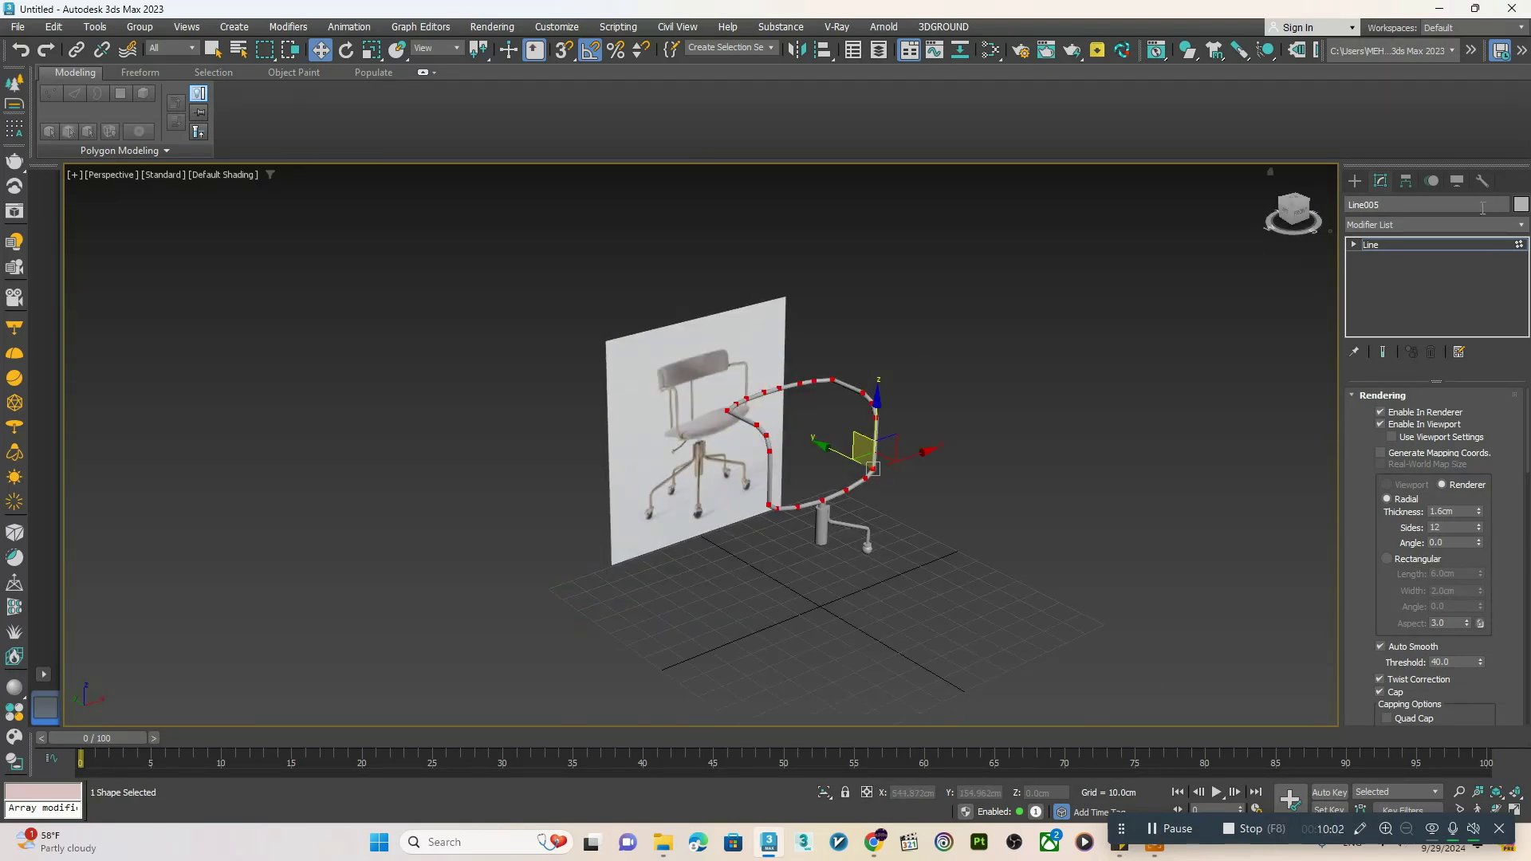
left_click(1429, 249)
key("ctrl+a")
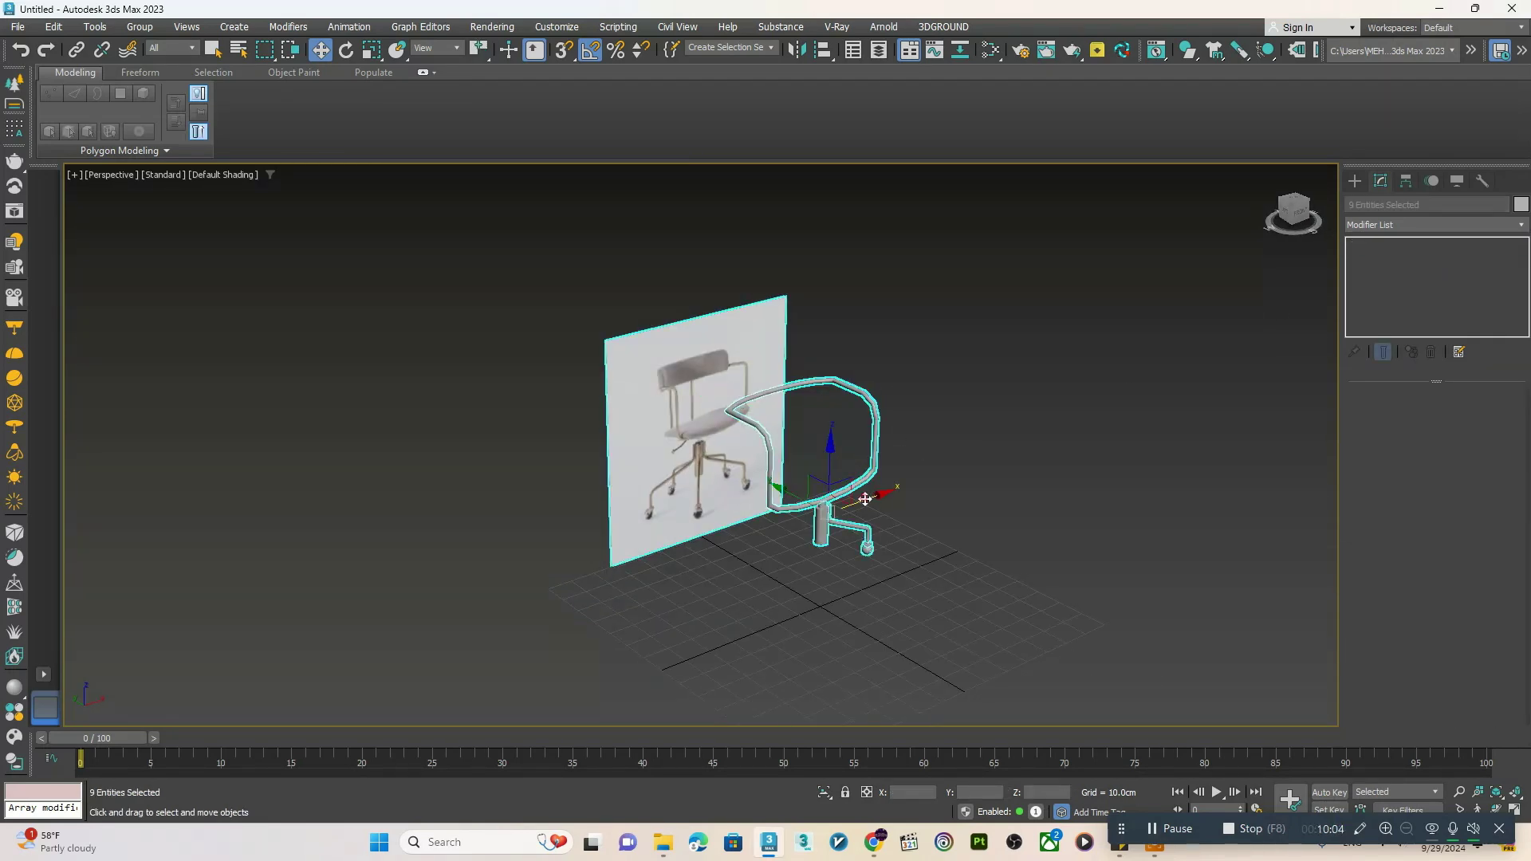
left_click_drag(865, 499, 1227, 361, "shift")
left_click(777, 496)
- Move the curved backrest vertices of the original frame farther back along Y to lengthen the armrests
scroll(766, 452, "up", 3)
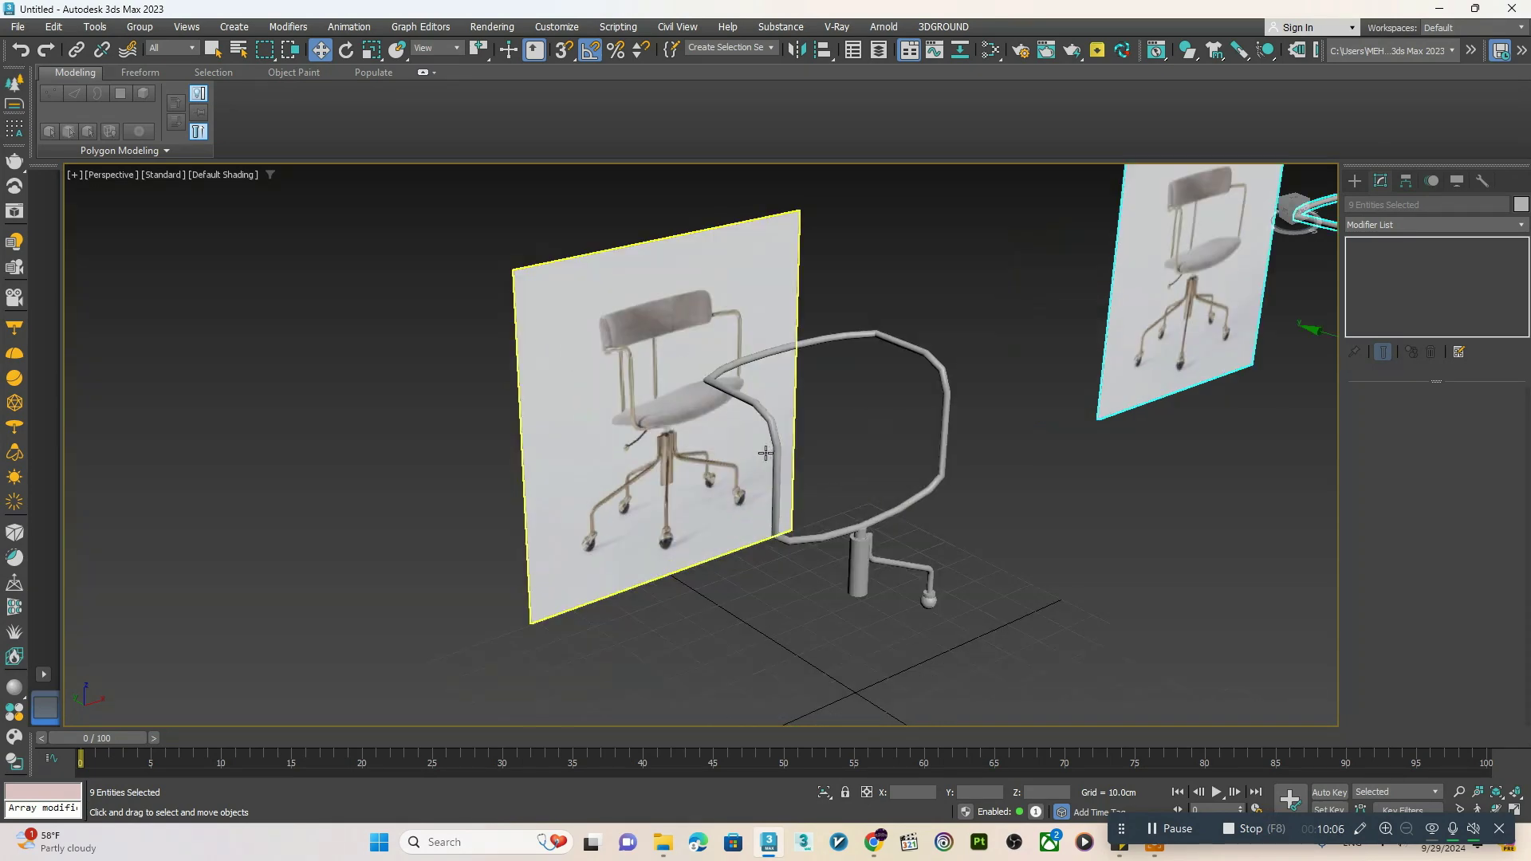
left_click(771, 438)
scroll(772, 436, "up", 4)
scroll(772, 436, "down", 2)
middle_click_drag(839, 437, 1073, 325, "alt")
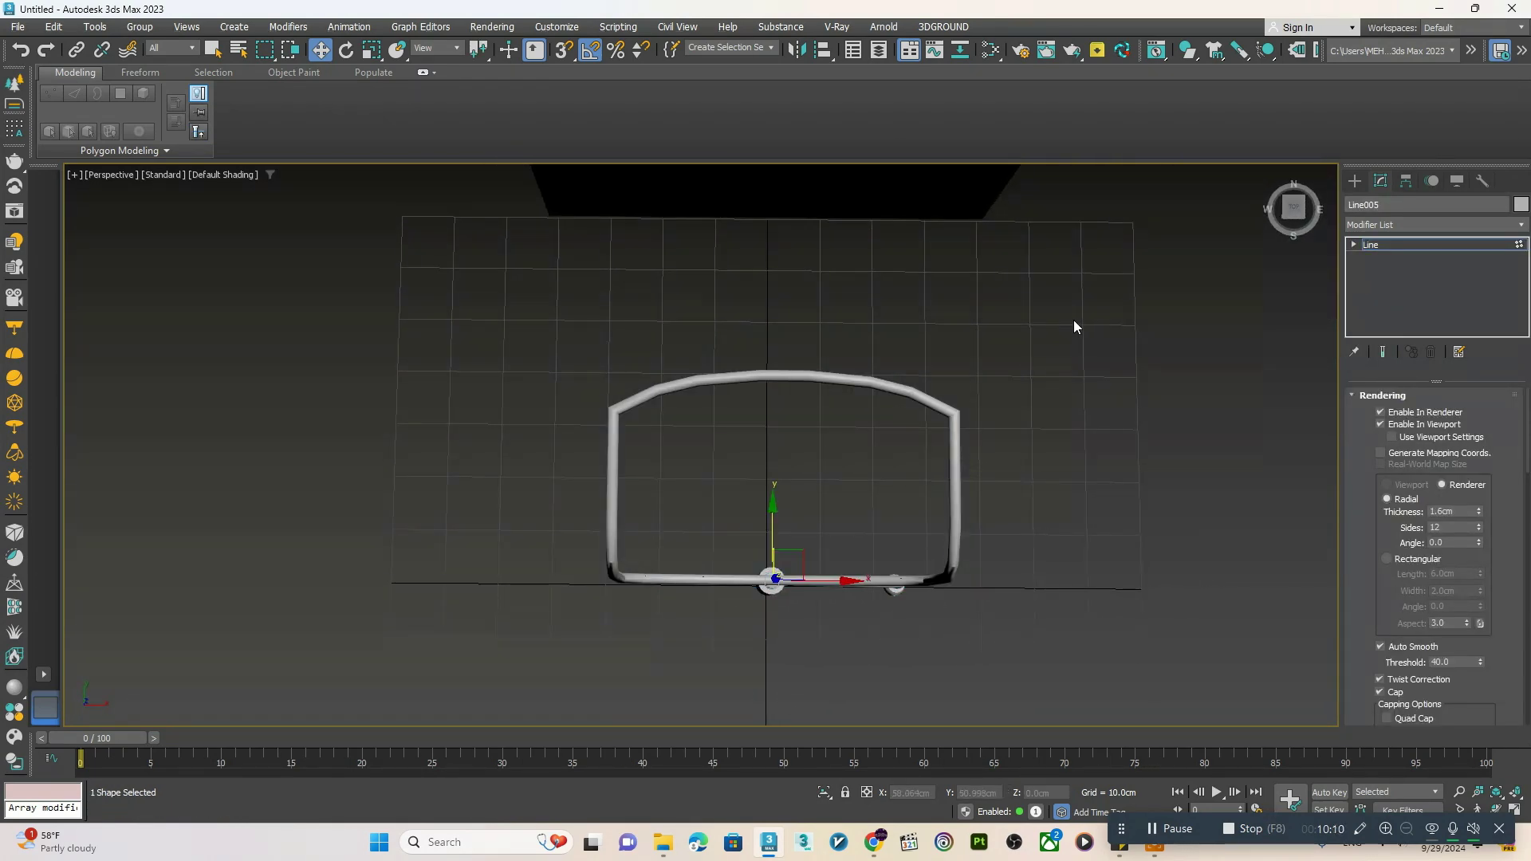
left_click_drag(1082, 319, 550, 473)
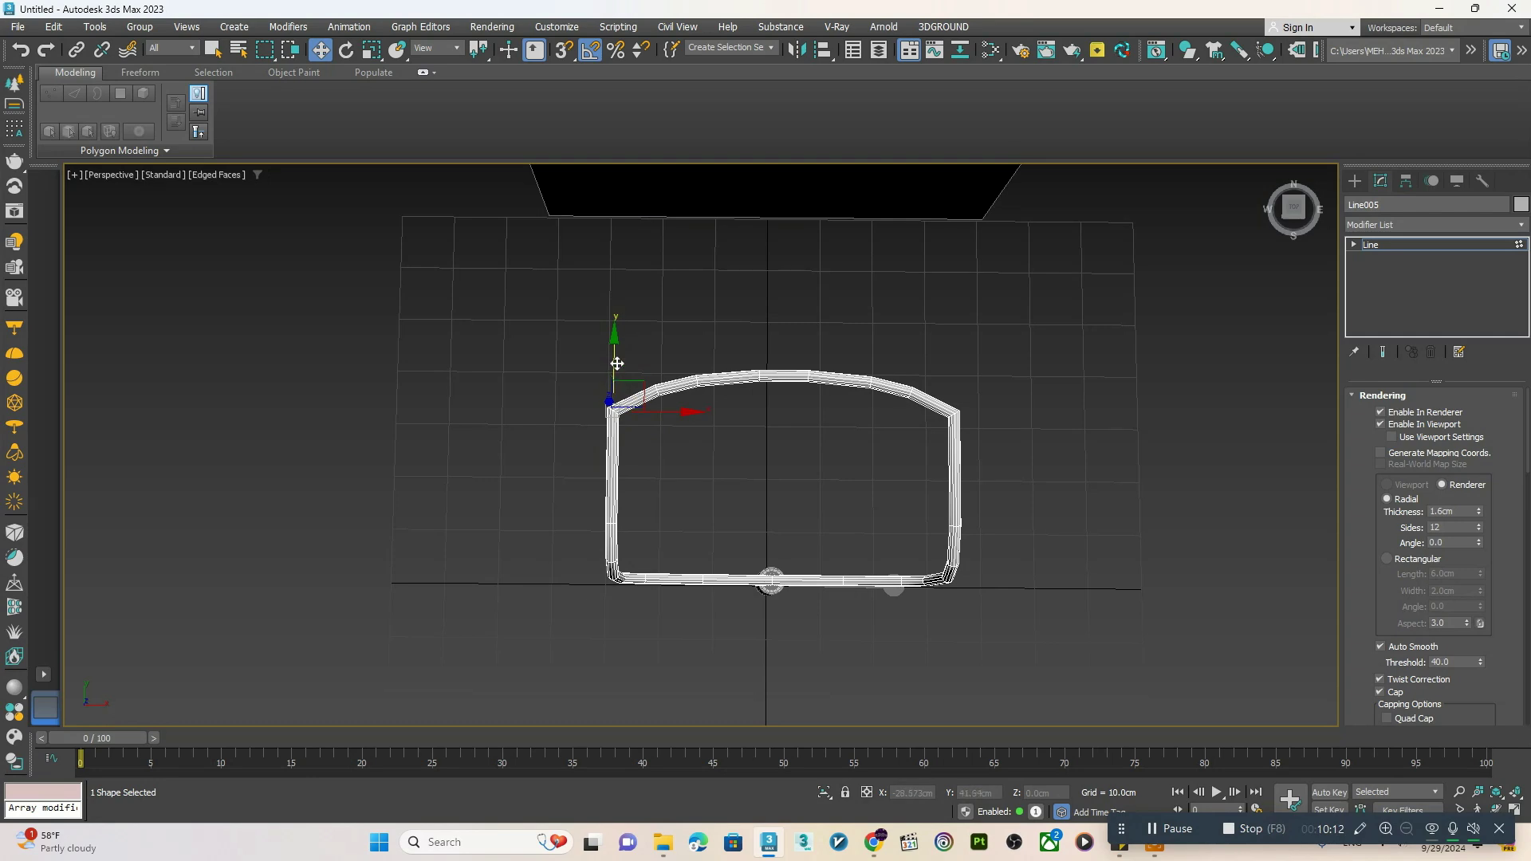
left_click_drag(617, 364, 619, 294)
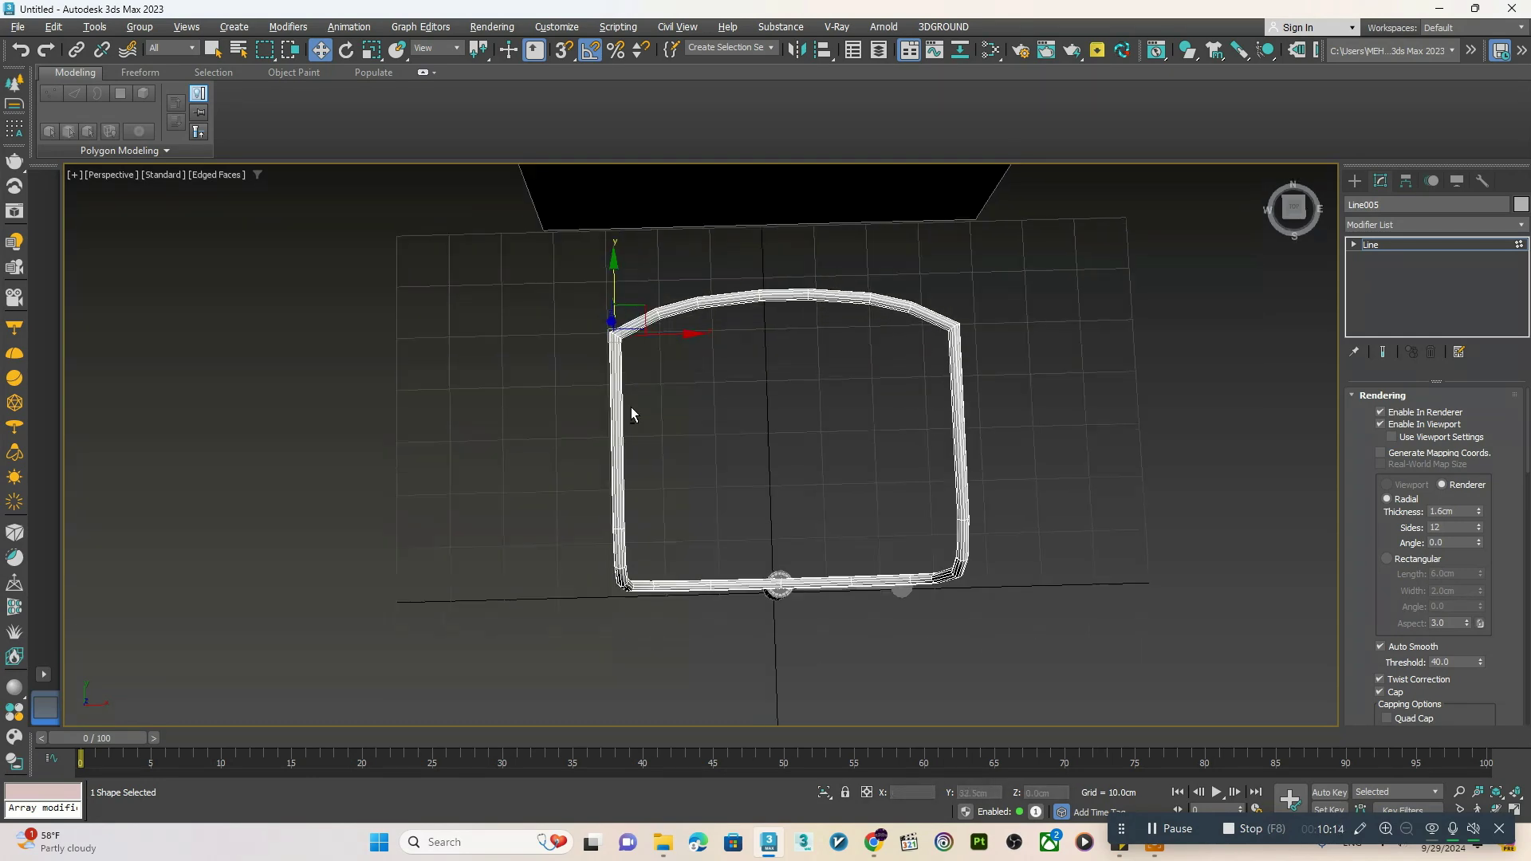
middle_click_drag(630, 415, 712, 303, "alt")
middle_click_drag(800, 446, 684, 431, "alt")
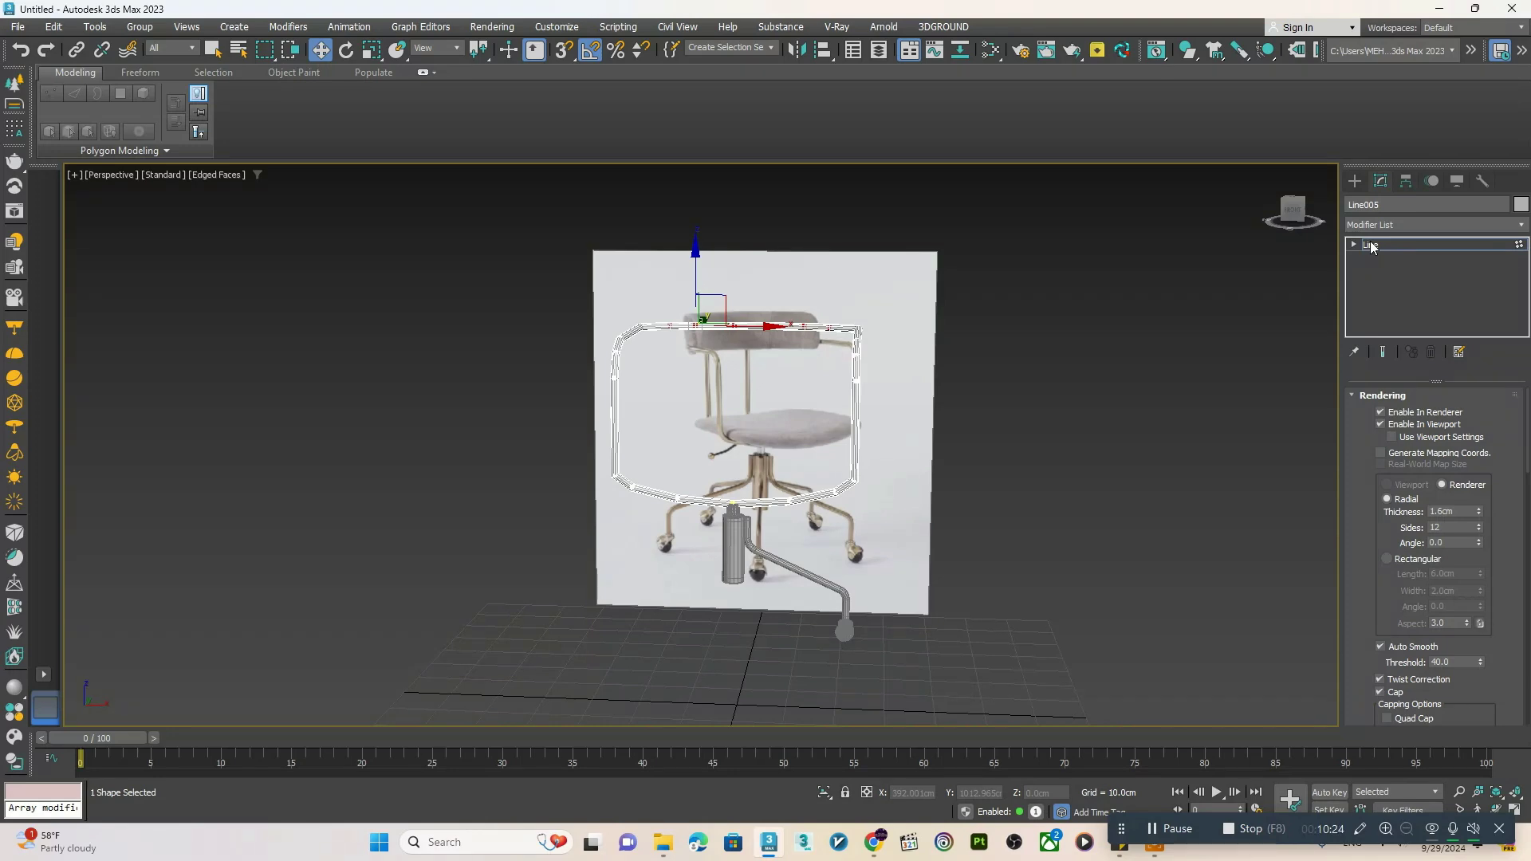
middle_click_drag(719, 428, 851, 418, "alt")
- In the Left view, draw an L-shaped line from the column top about 39 cm back and up to the backrest tube, aligning its upright with the tube
key("alt+w")
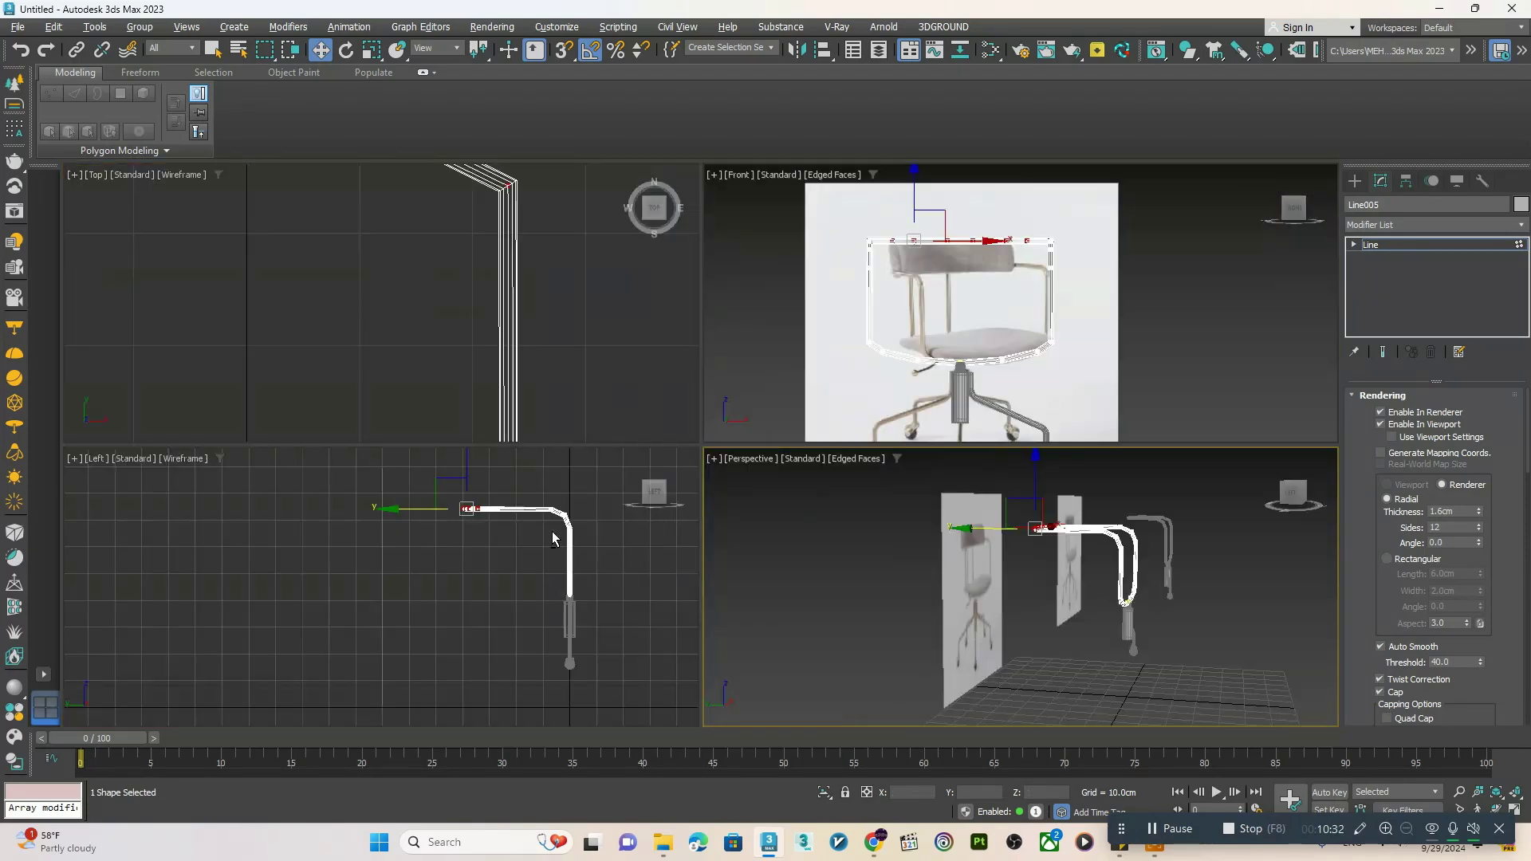
right_click(586, 518)
key("alt+w")
left_click(1384, 243)
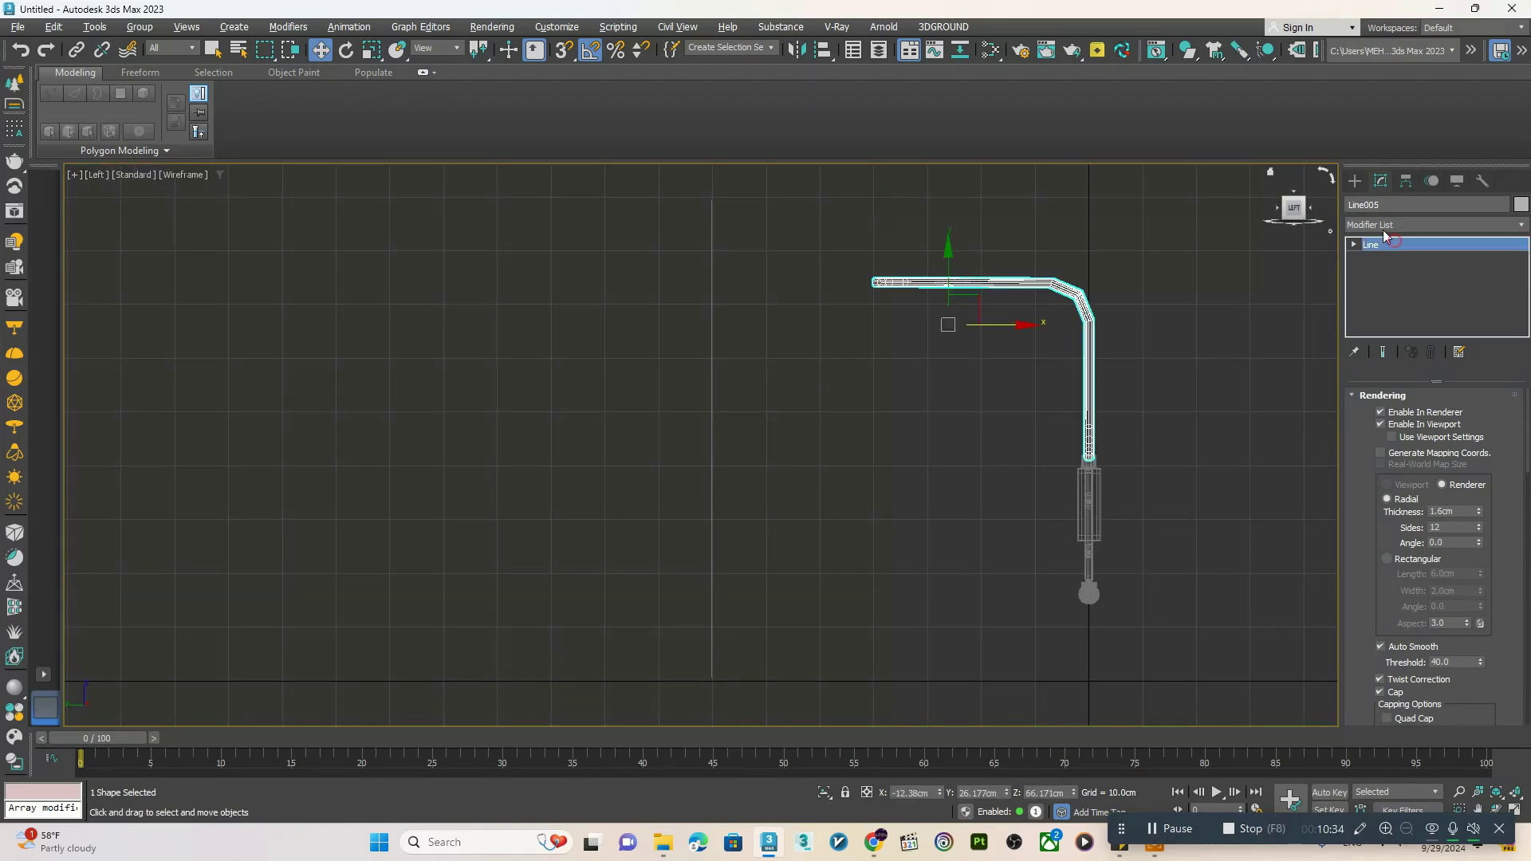
left_click(1353, 181)
left_click(1405, 313)
scroll(1097, 468, "up", 4)
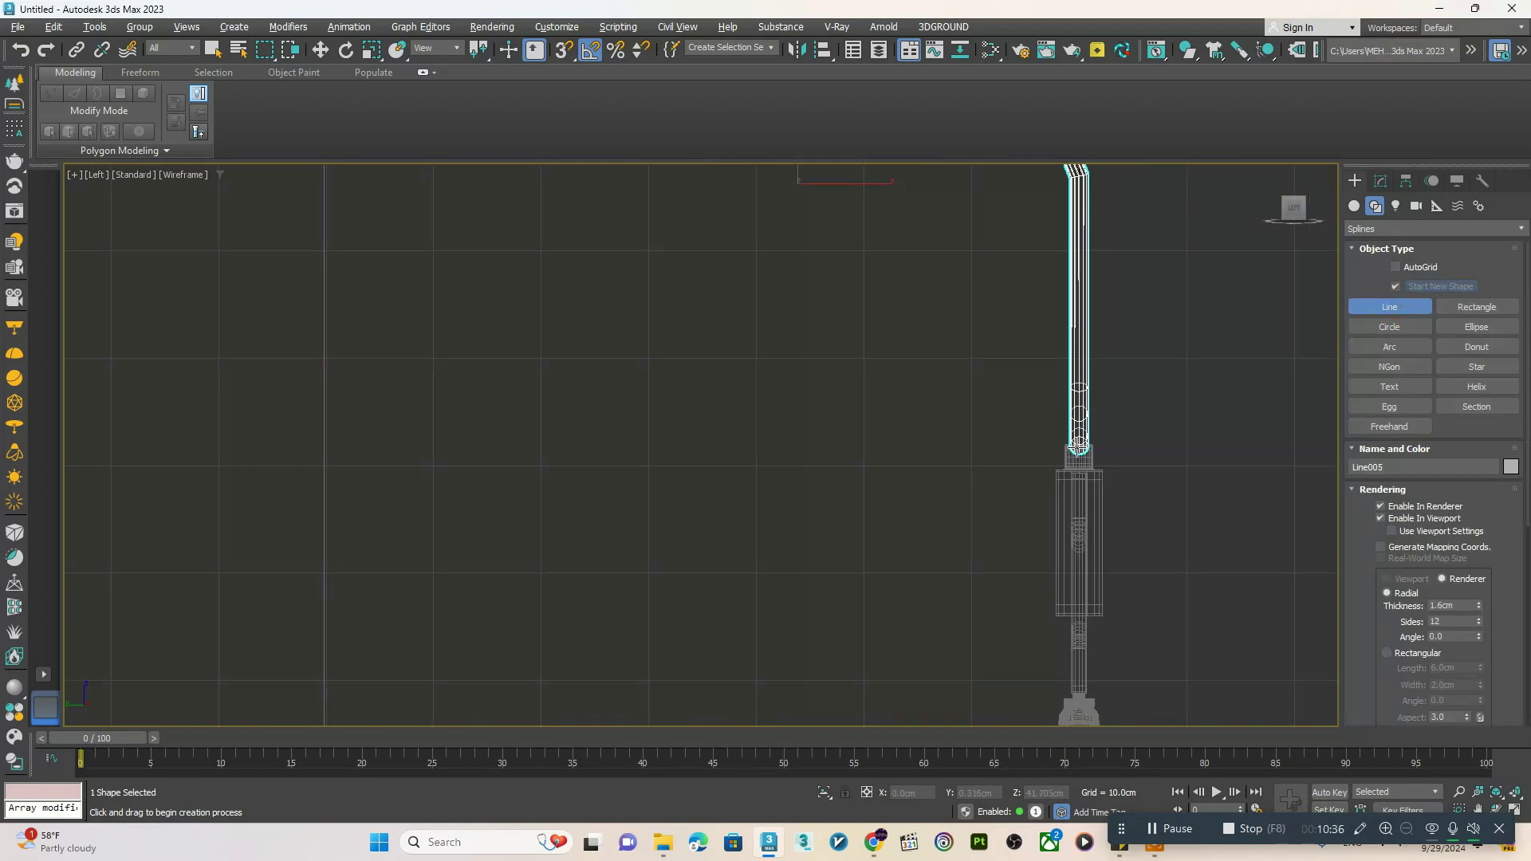
left_click(1078, 452)
scroll(897, 421, "down", 2)
middle_click_drag(895, 424, 935, 509)
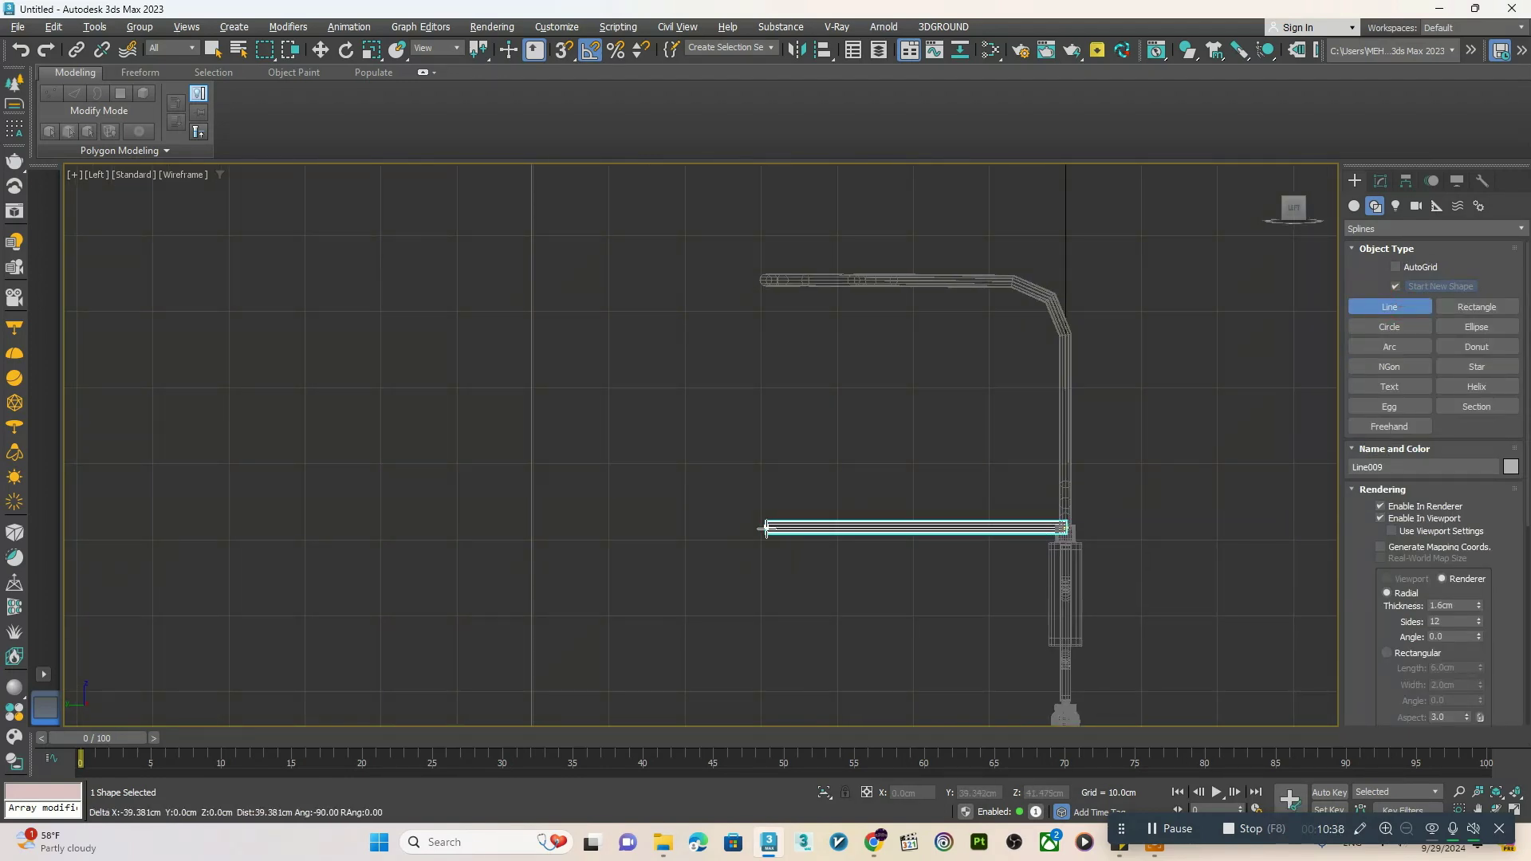
left_click(762, 528)
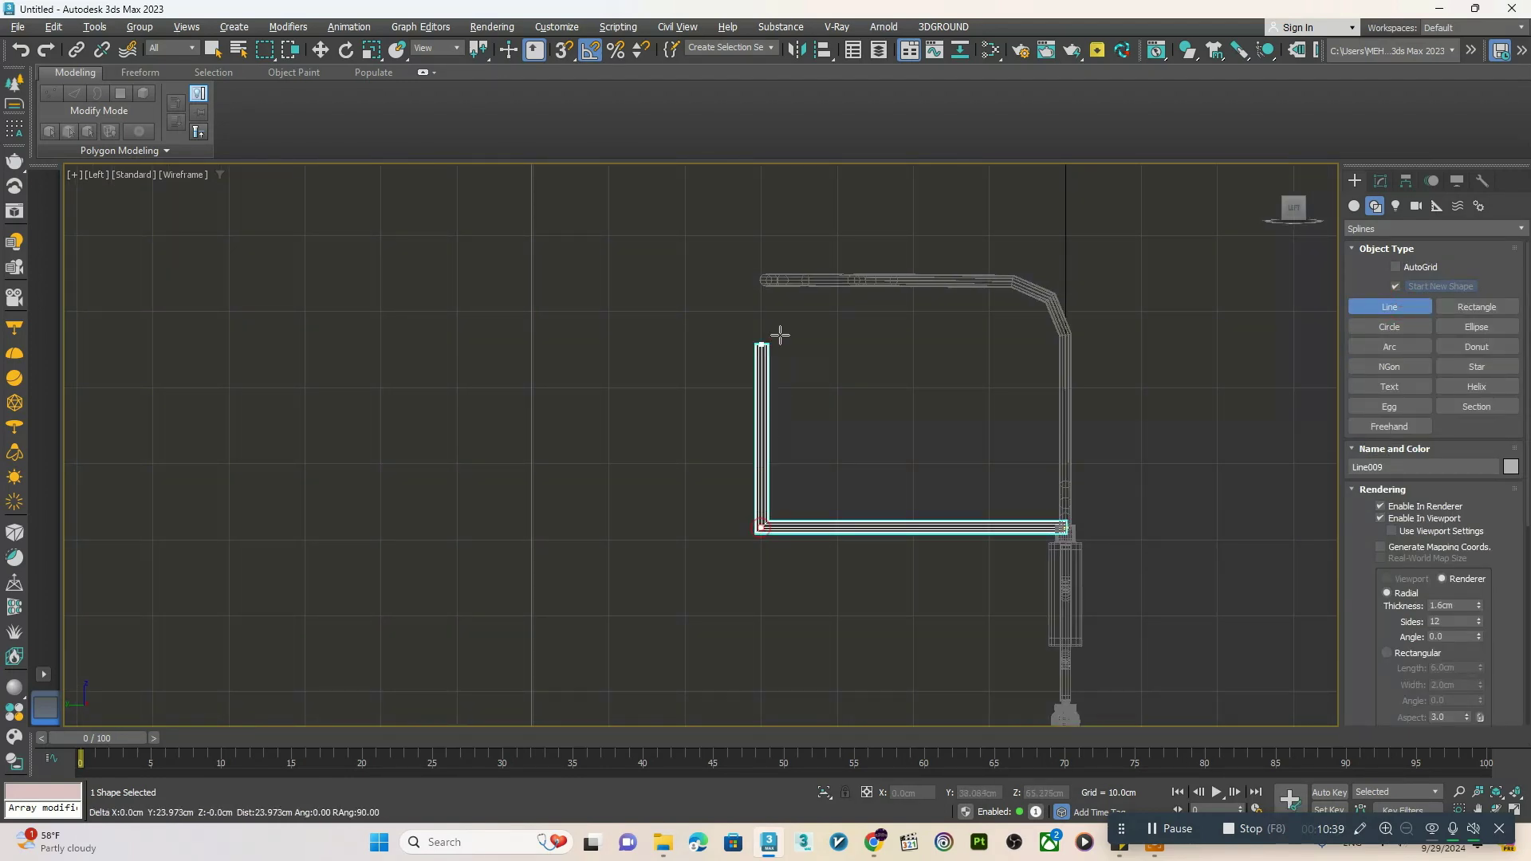
right_click(782, 281)
right_click(729, 344)
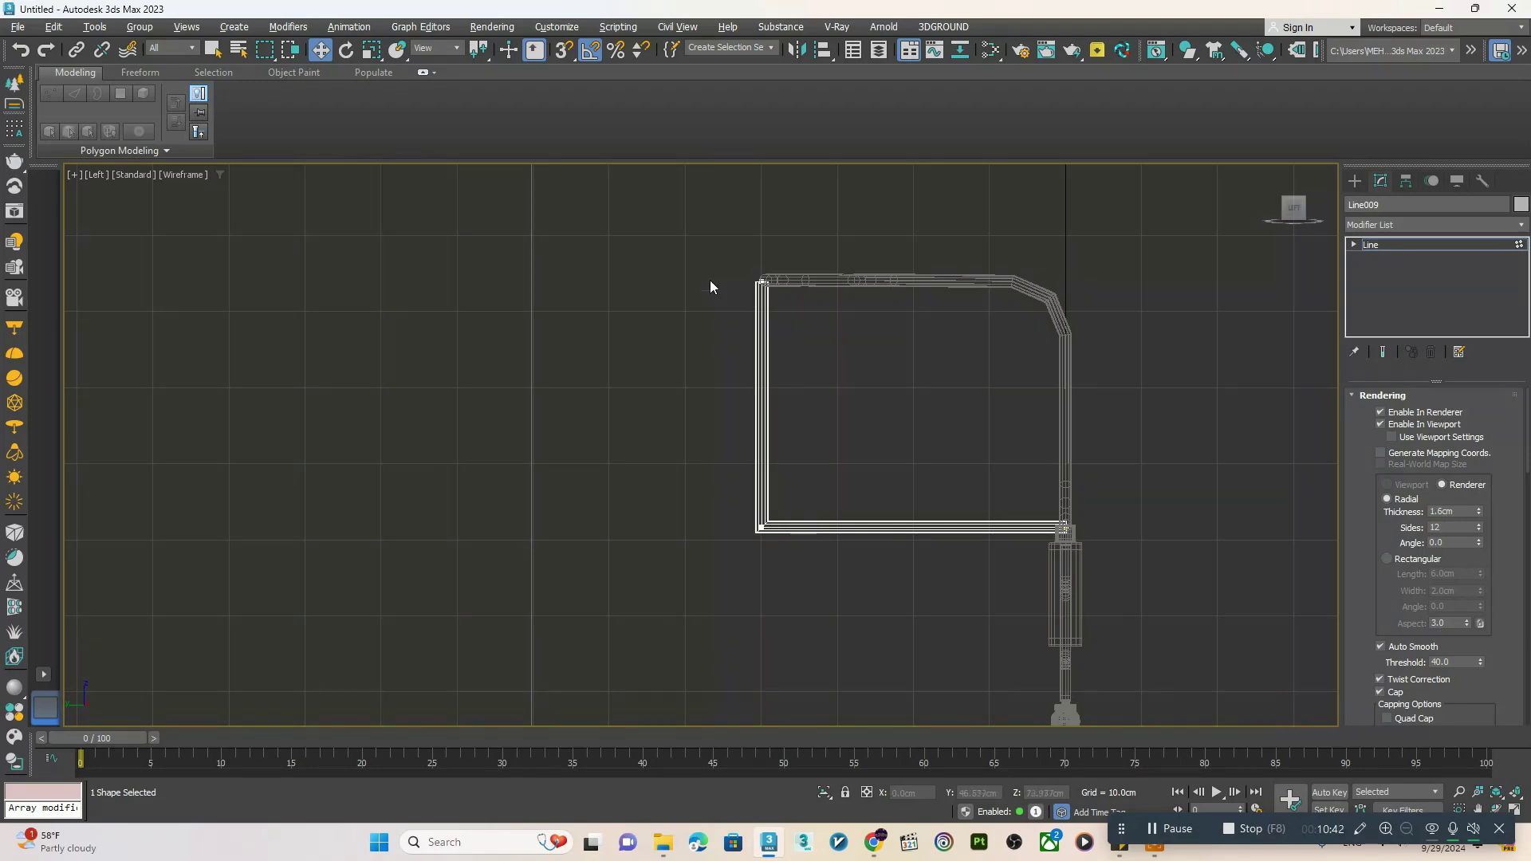
left_click_drag(805, 528, 817, 526)
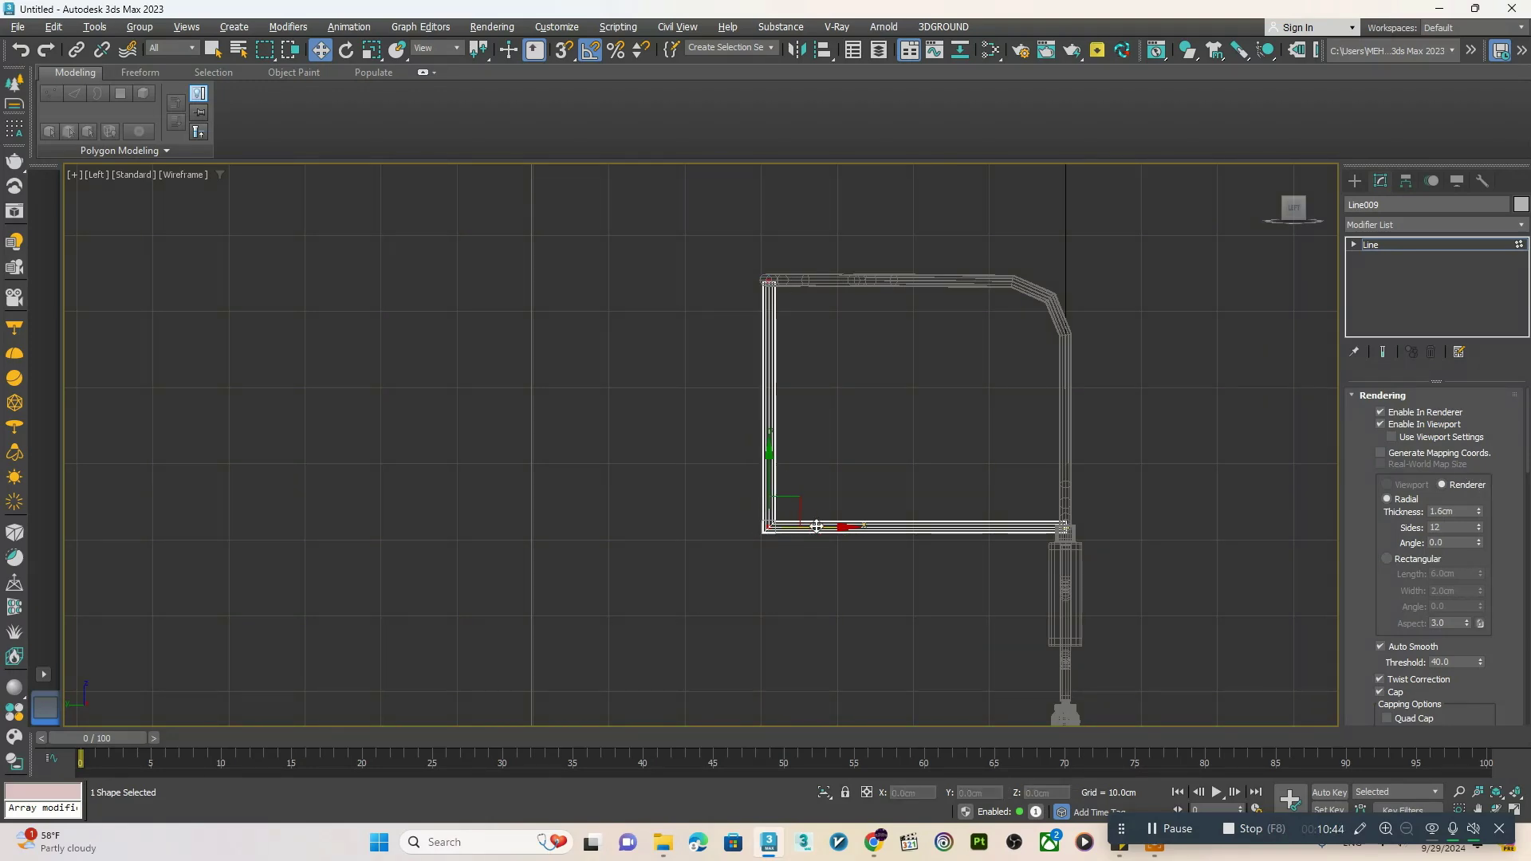
- Fillet the lower rear corner of the L-shaped support line by about 8.8 cm
scroll(1377, 568, "down", 5)
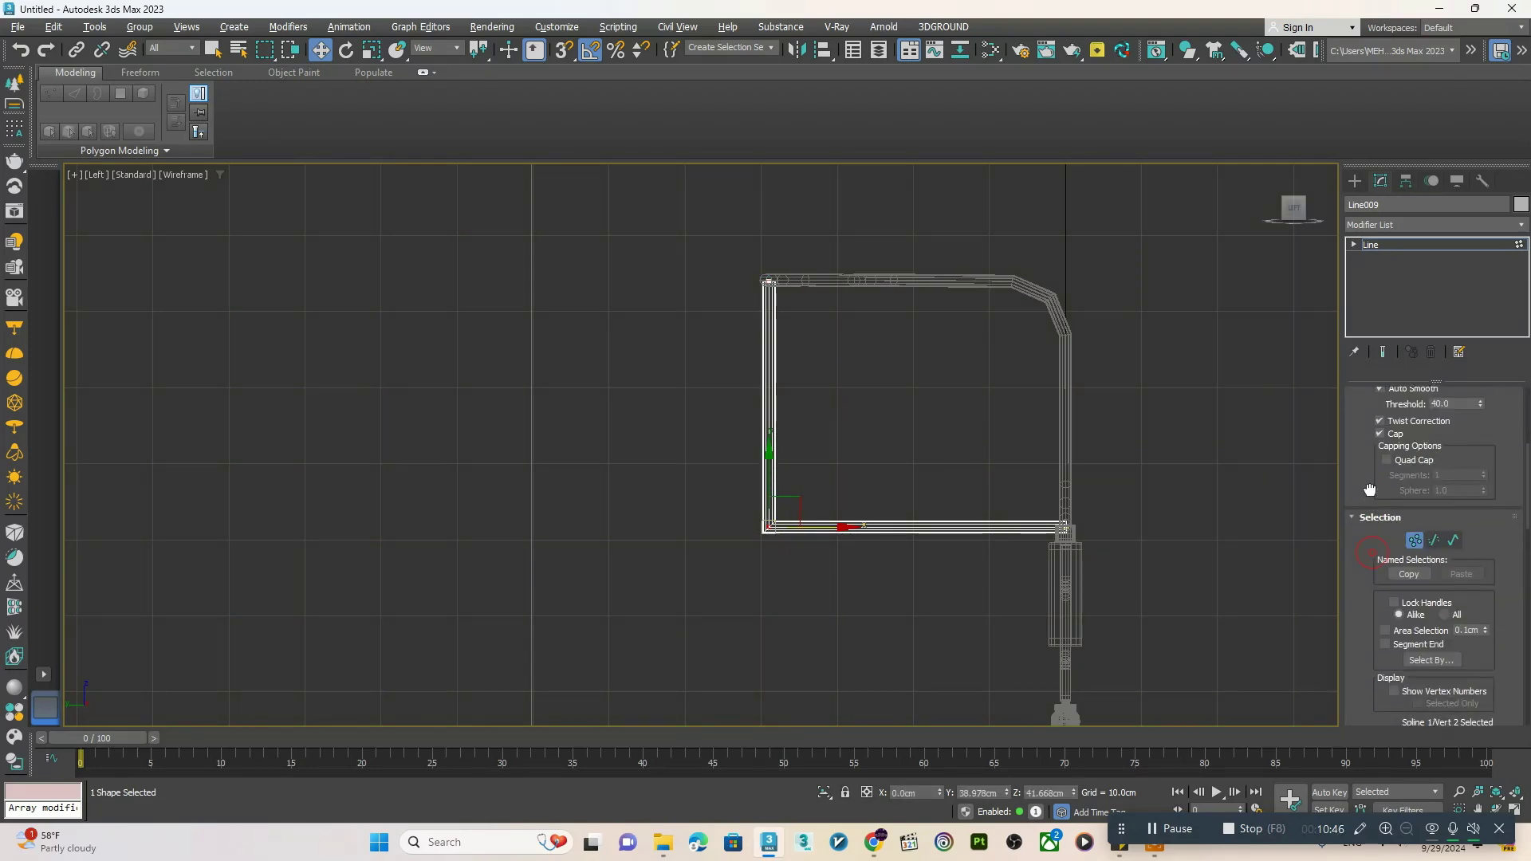
key("p")
scroll(769, 446, "up", 2)
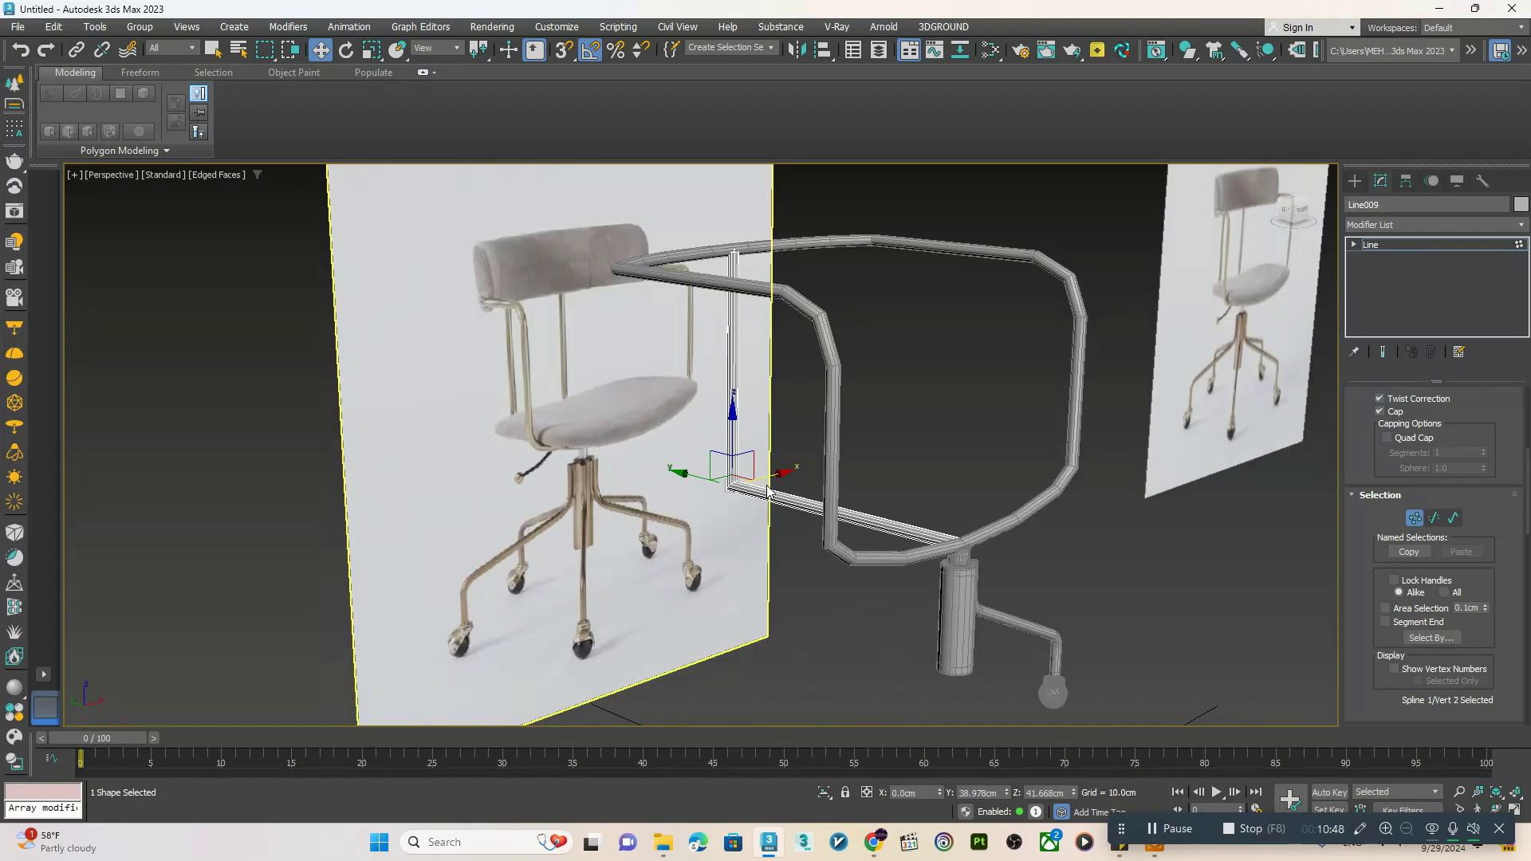
scroll(1360, 550, "down", 6)
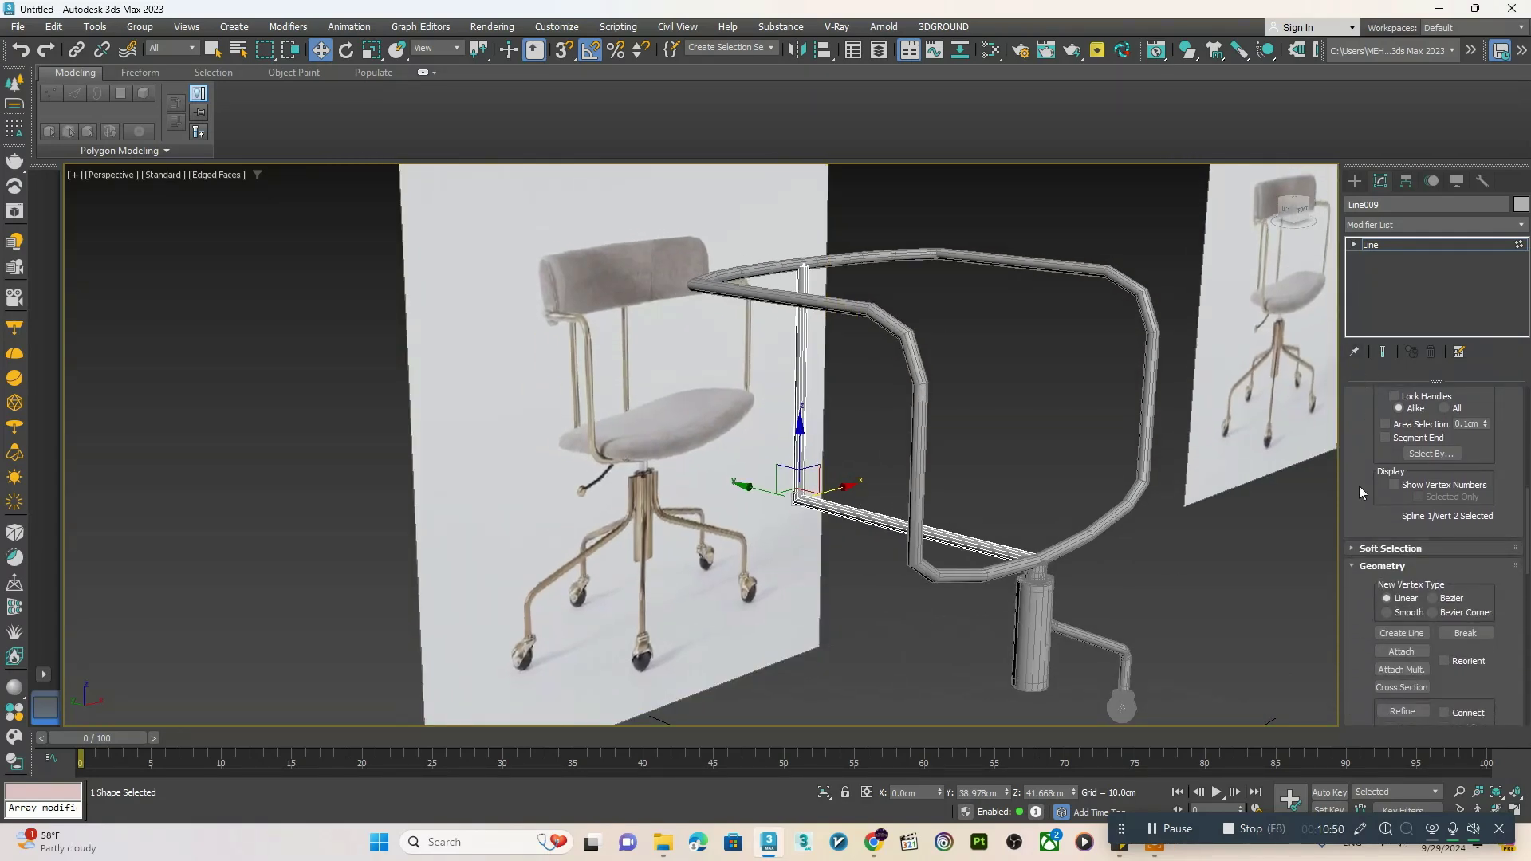
scroll(1364, 474, "down", 3)
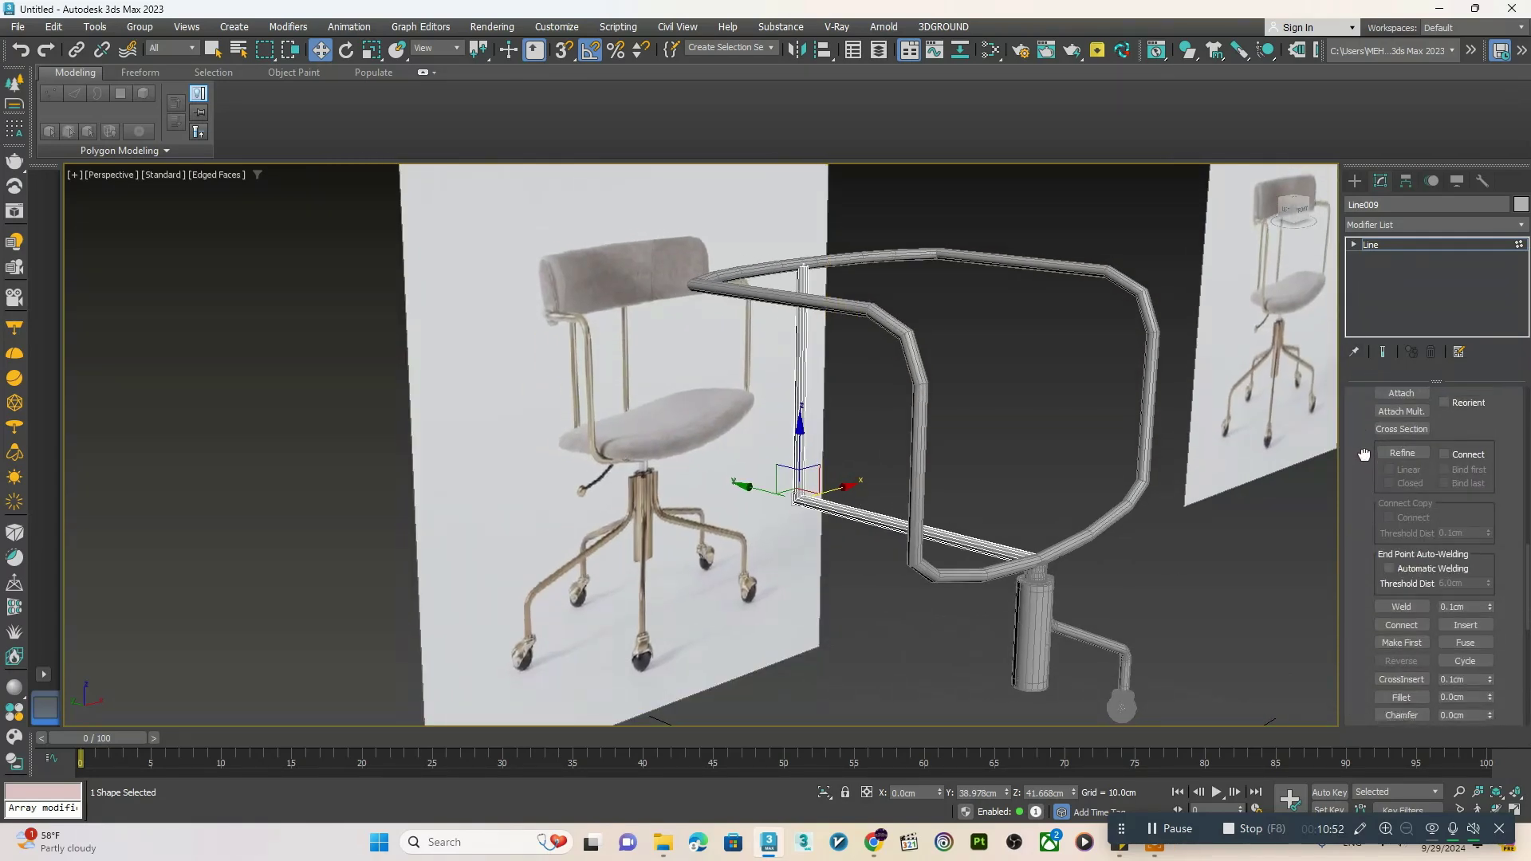
scroll(1493, 662, "down", 1)
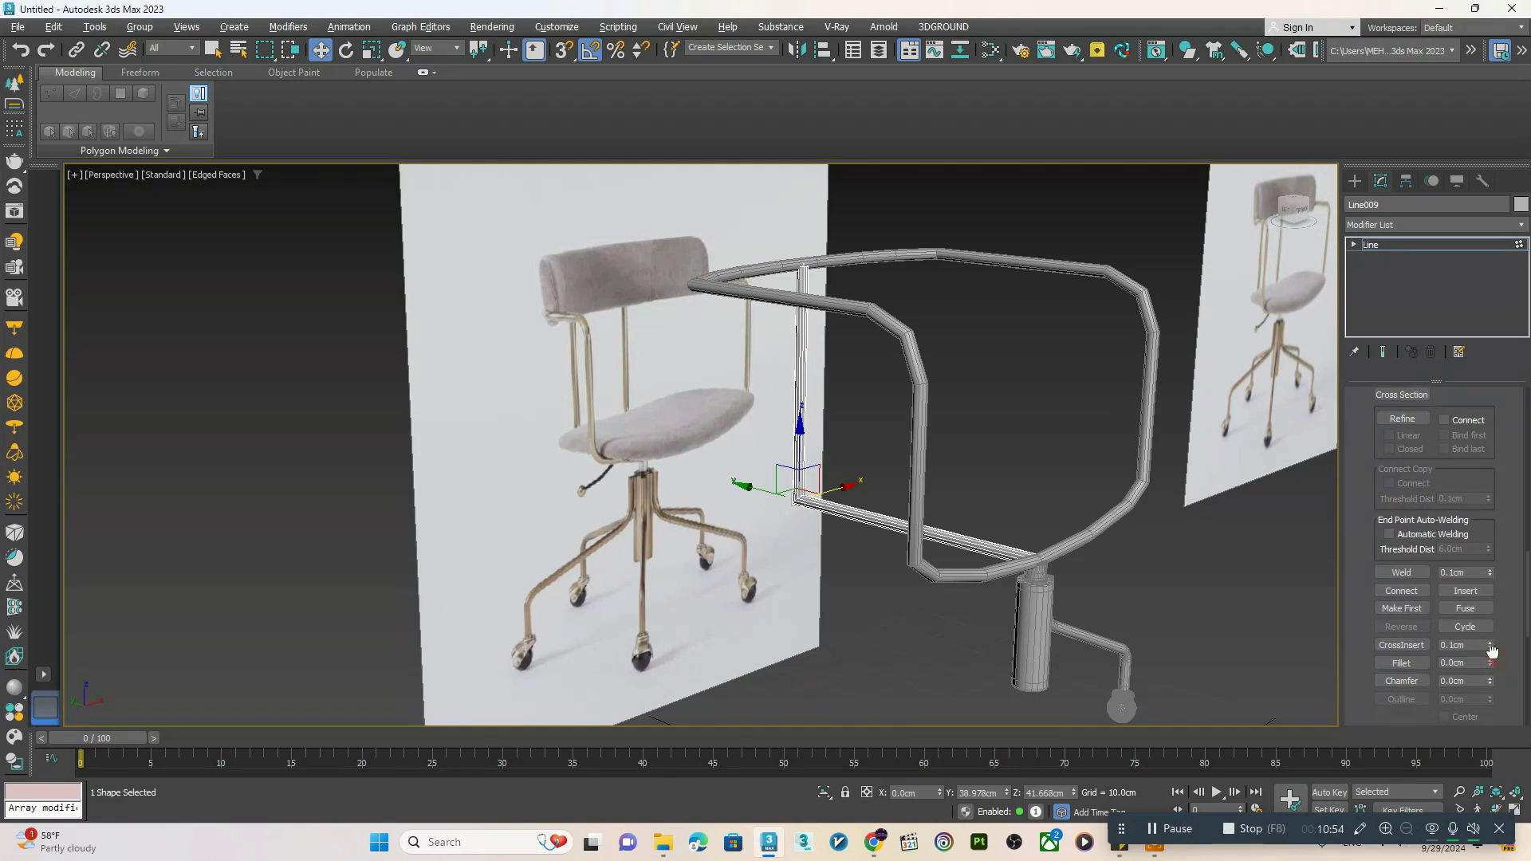
left_click_drag(1491, 665, 1492, 647)
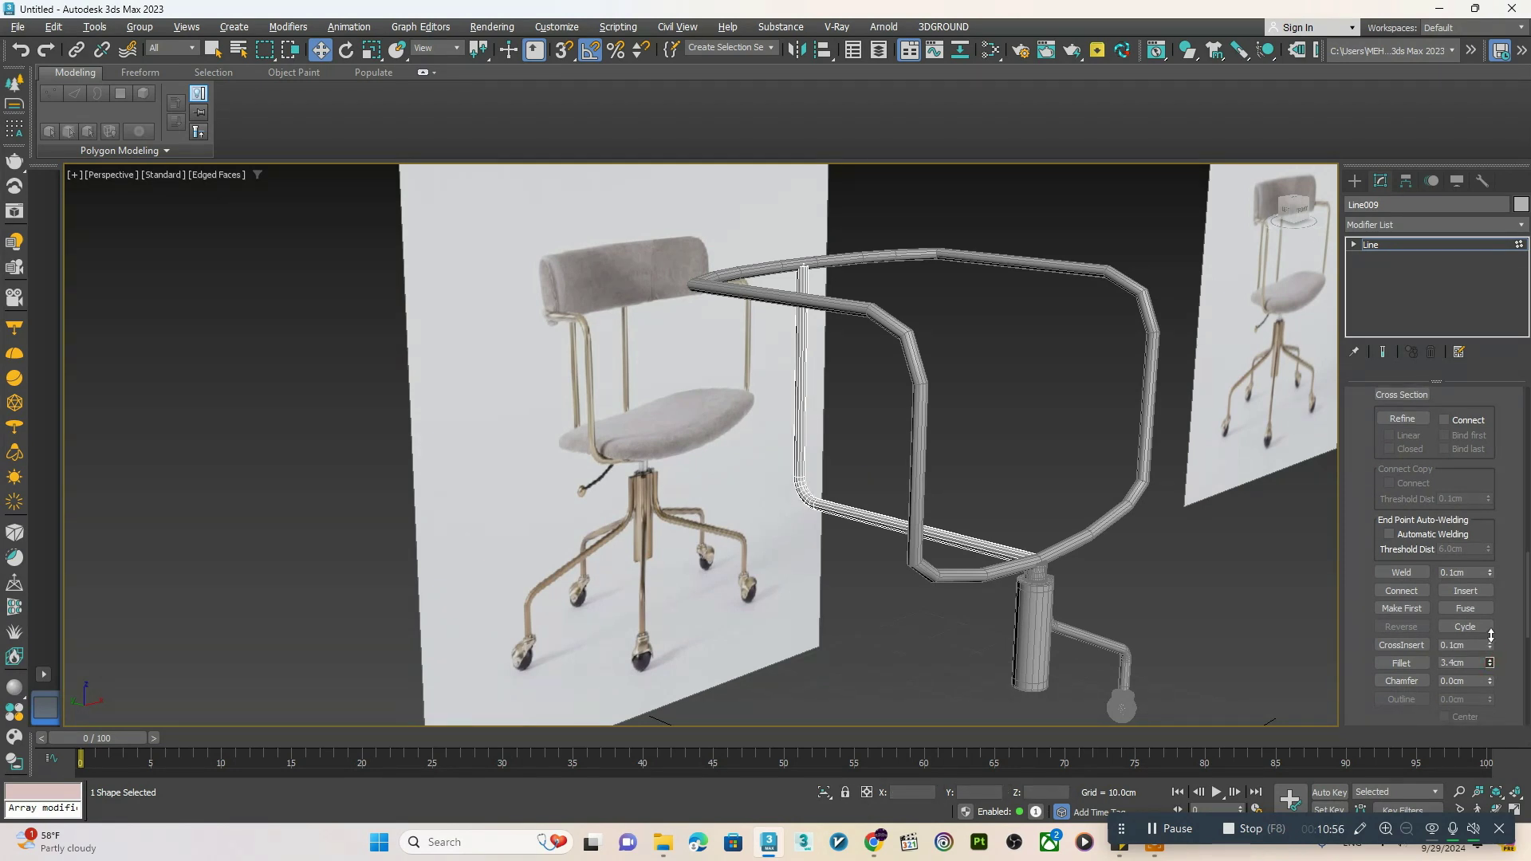
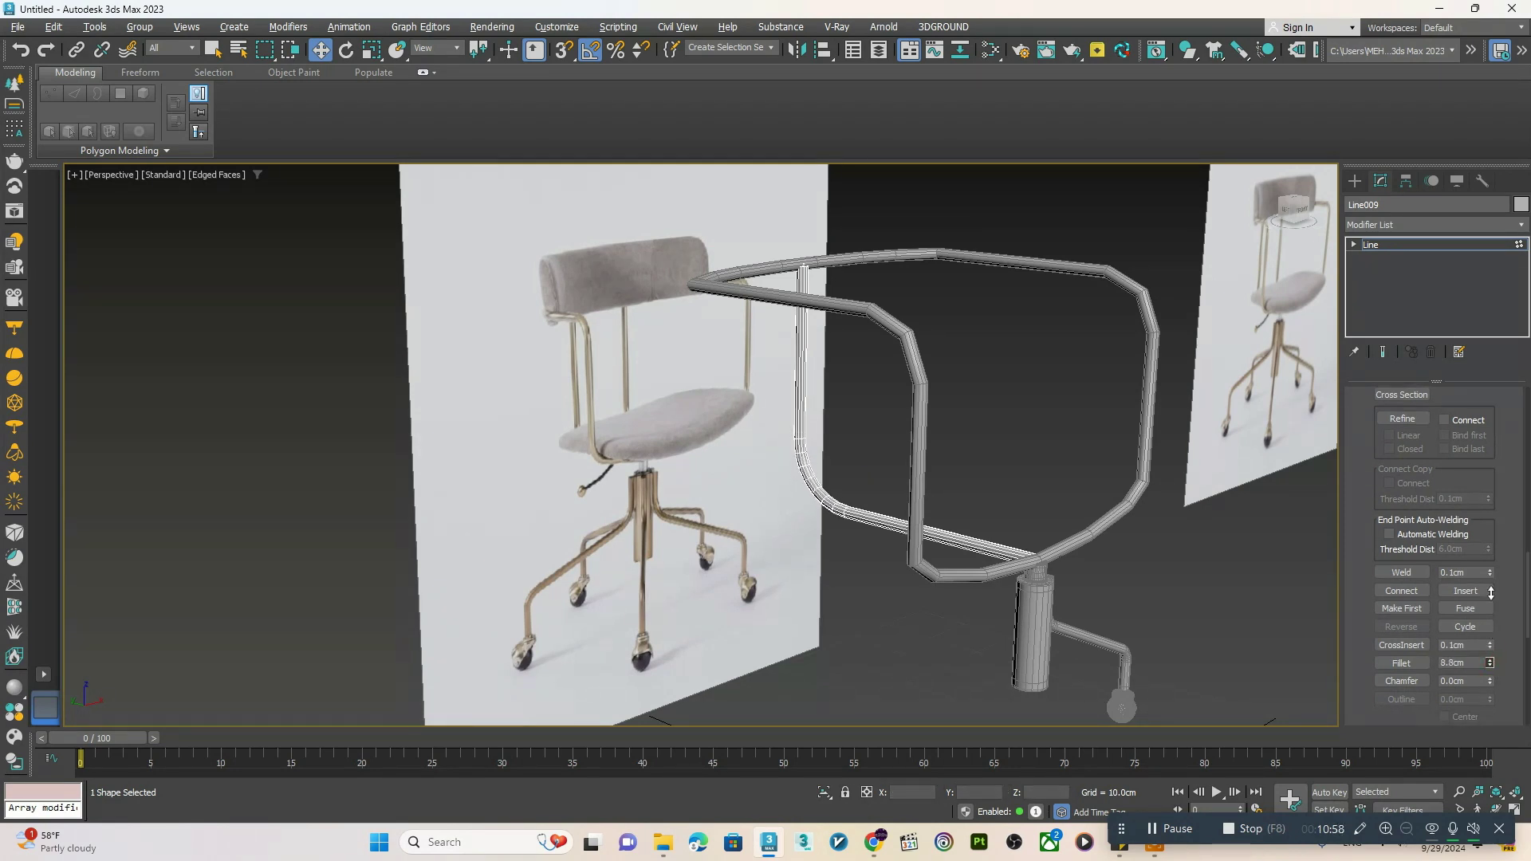
- Leave vertex editing and move the L-shaped support tube sideways to about 12 cm on X
left_click_drag(1495, 627, 1495, 624)
middle_click_drag(1013, 514, 859, 559, "alt")
left_click(1373, 246)
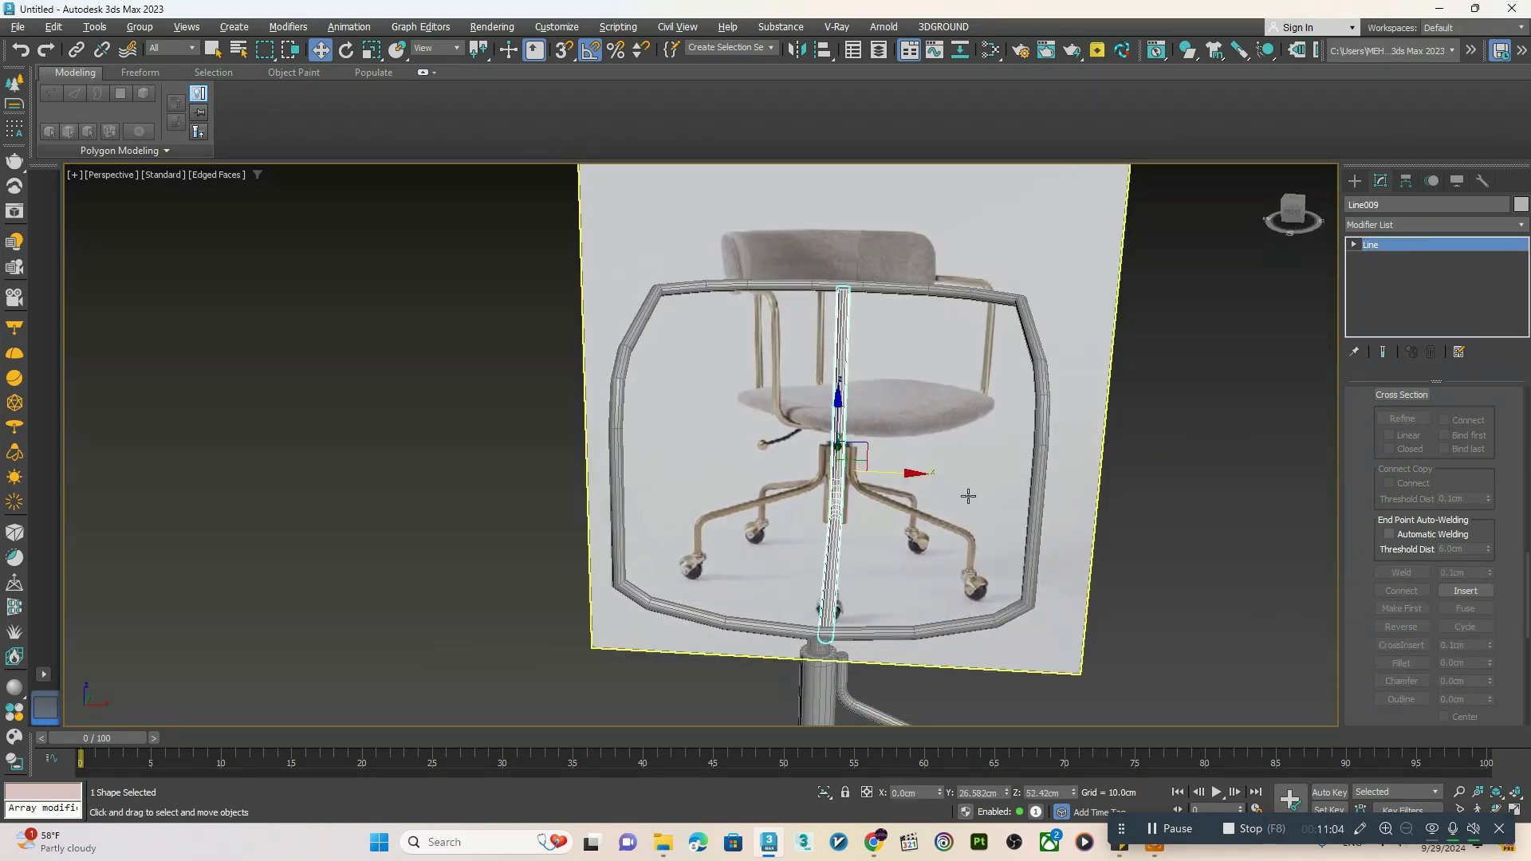
left_click_drag(887, 473, 1008, 477)
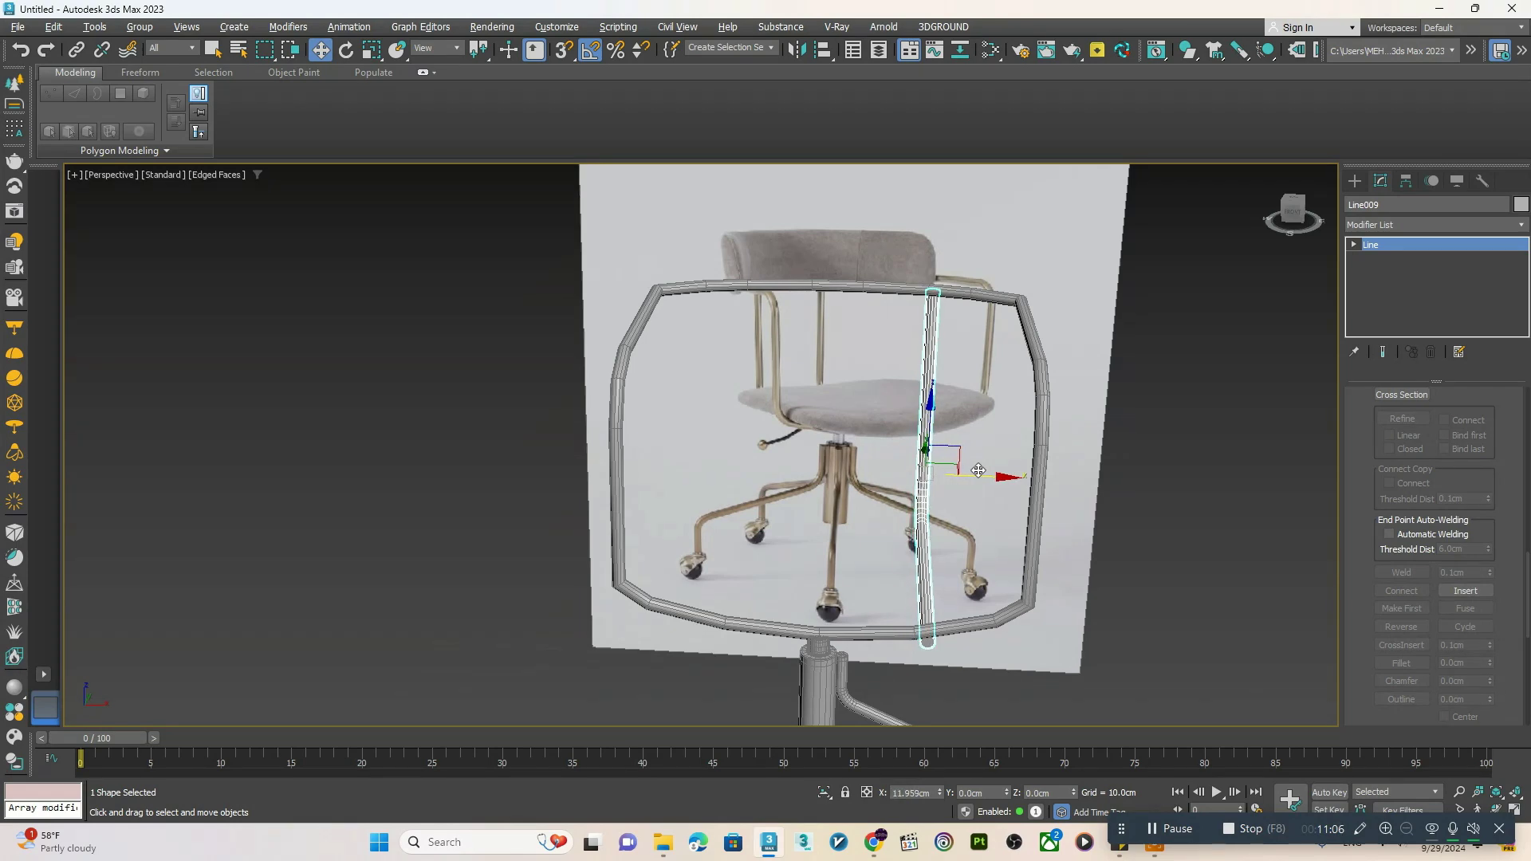
- Raise the front end vertex of the L-shaped support tube by about 1.5 cm to meet the armrest frame
middle_click_drag(1009, 477, 808, 507, "alt")
scroll(795, 584, "up", 3)
middle_click_drag(802, 580, 824, 571, "alt")
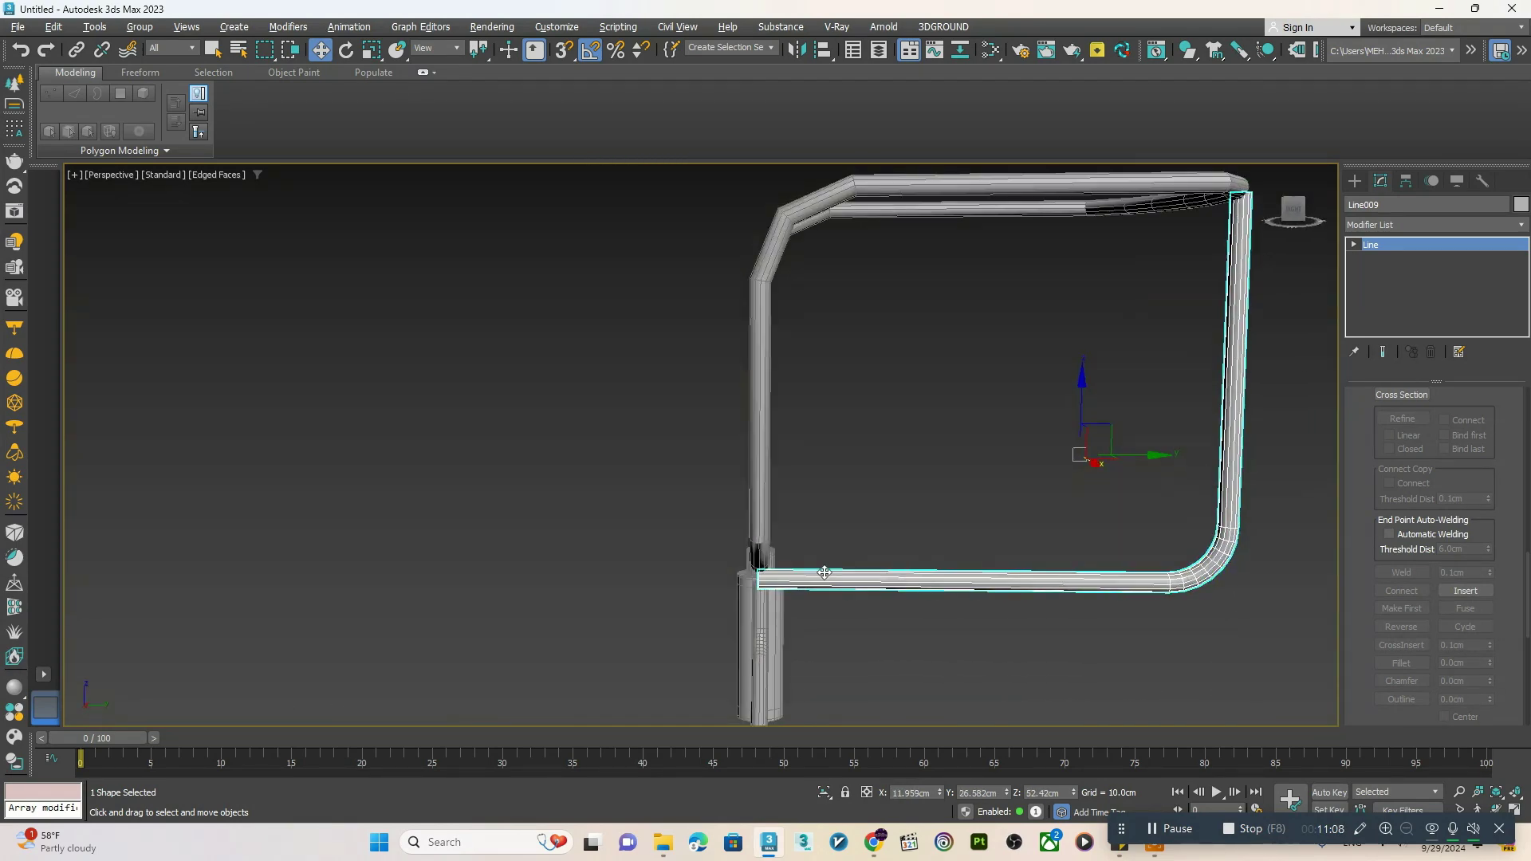
key("1")
left_click(757, 580)
left_click_drag(762, 555, 763, 534)
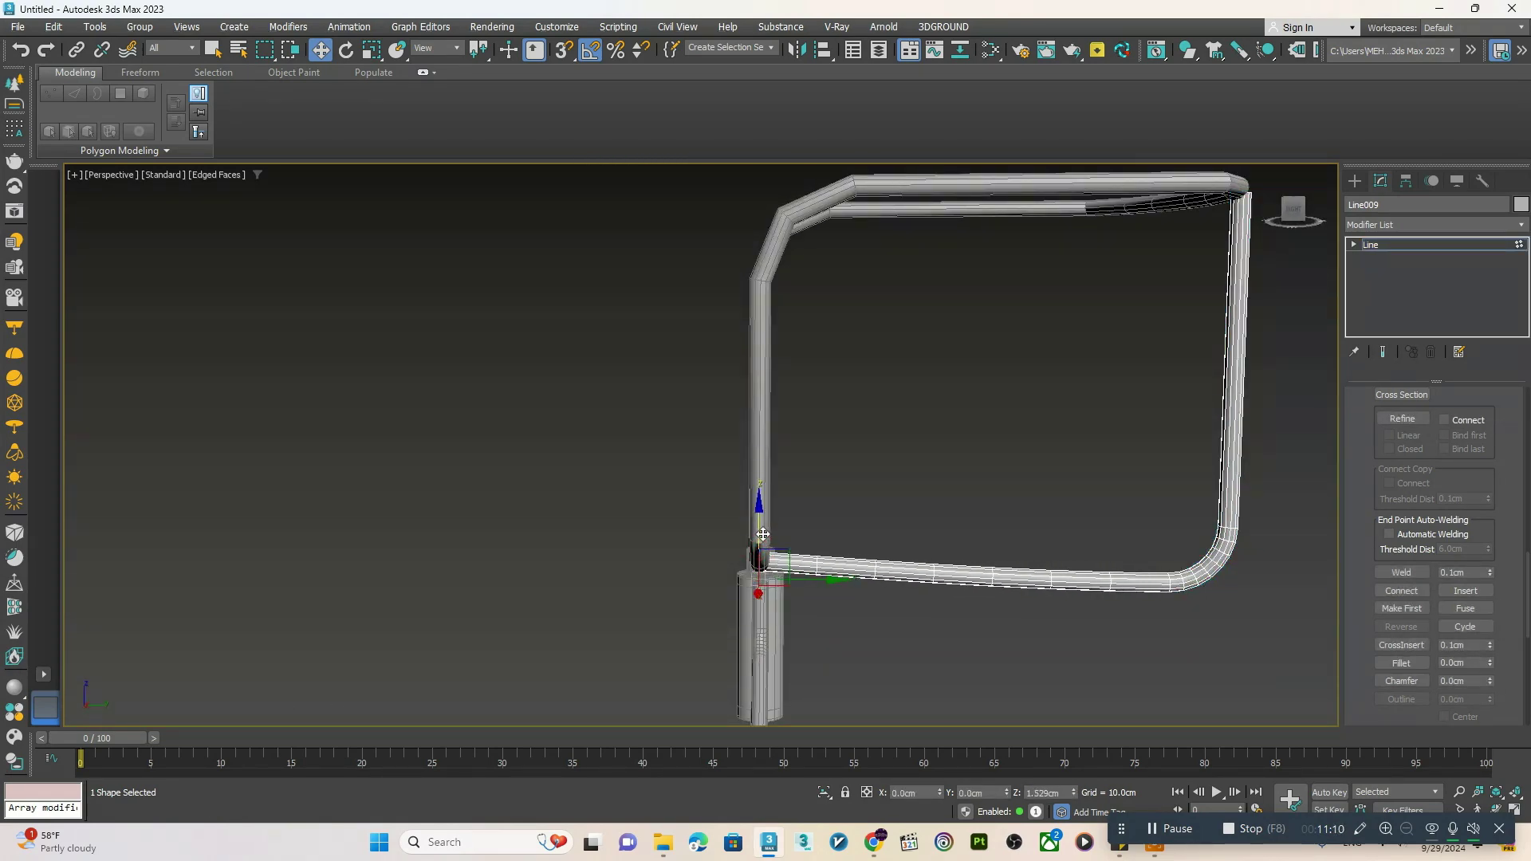
- Convert the support tube to Editable Poly and place one independent copy on the opposite side, at about -12.8 cm on X
middle_click_drag(763, 533, 930, 599, "alt")
scroll(930, 599, "down", 3)
right_click(946, 488)
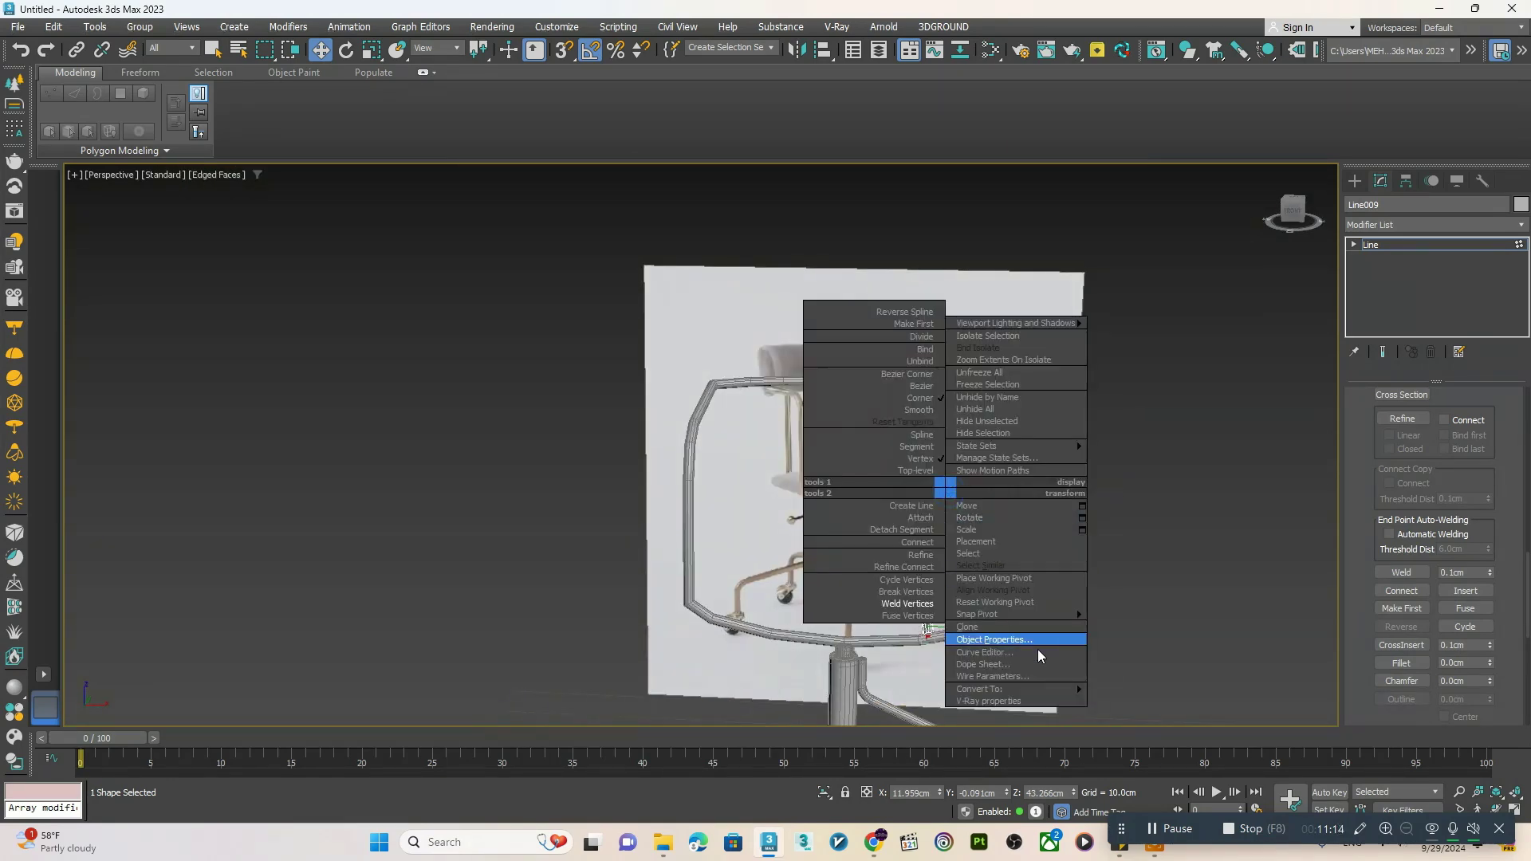
mouse_move(1037, 689)
left_click(1158, 713)
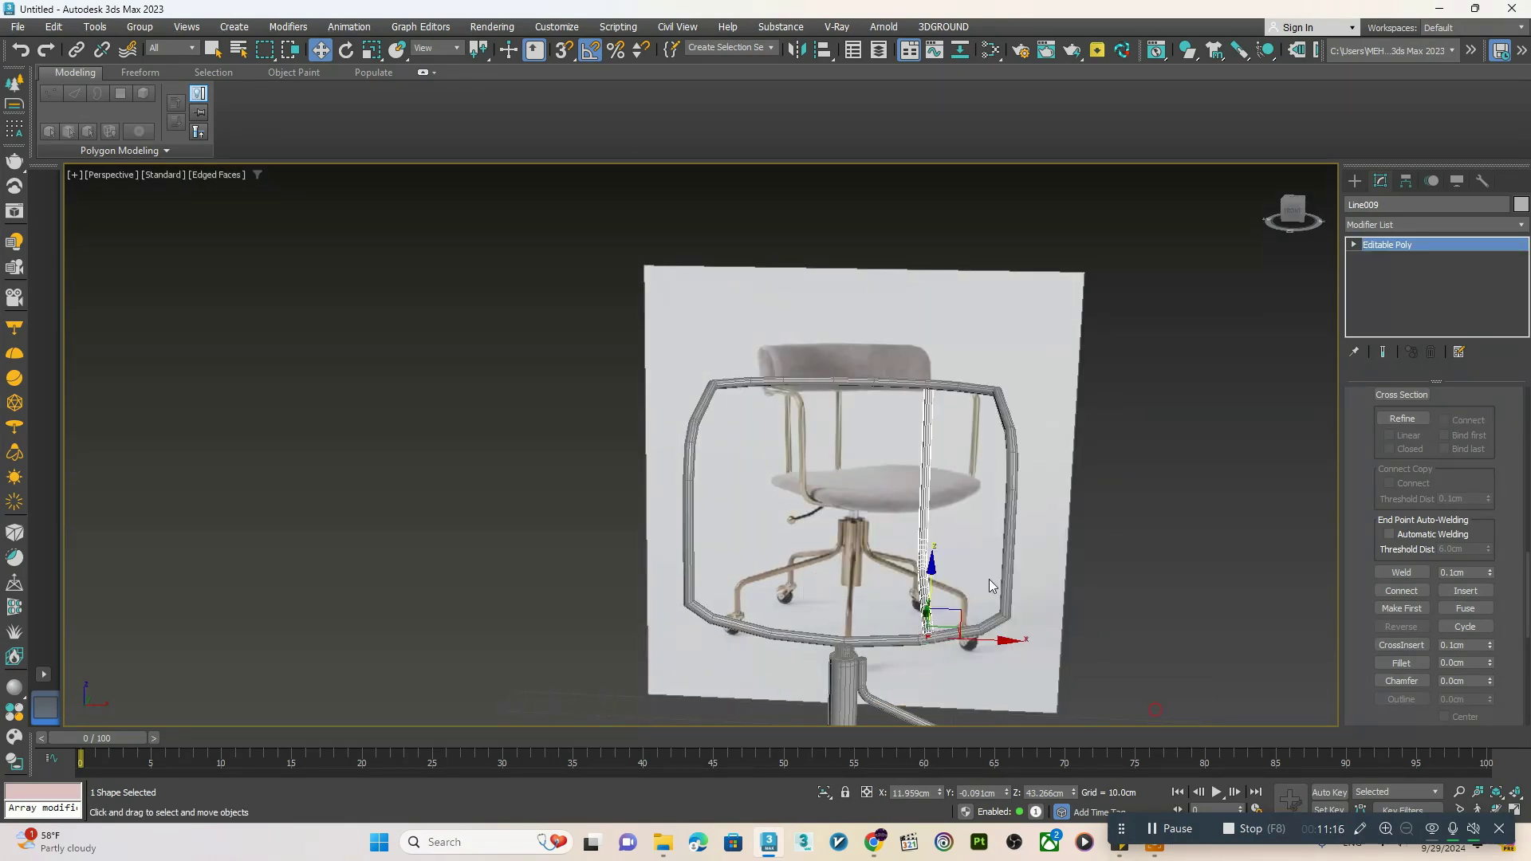
middle_click_drag(989, 579, 957, 501, "alt")
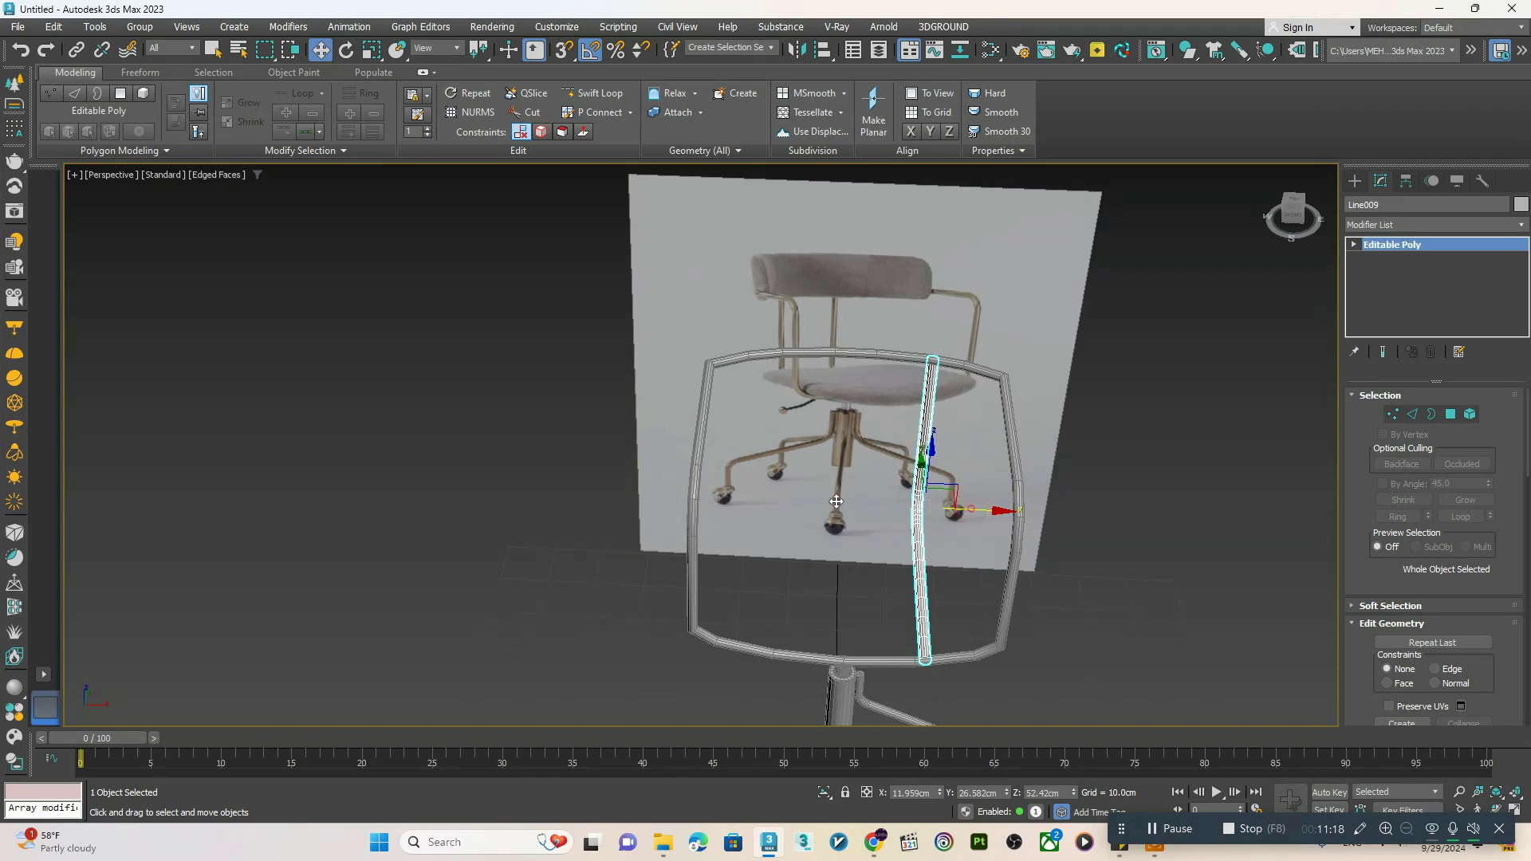
left_click_drag(835, 501, 802, 510, "shift")
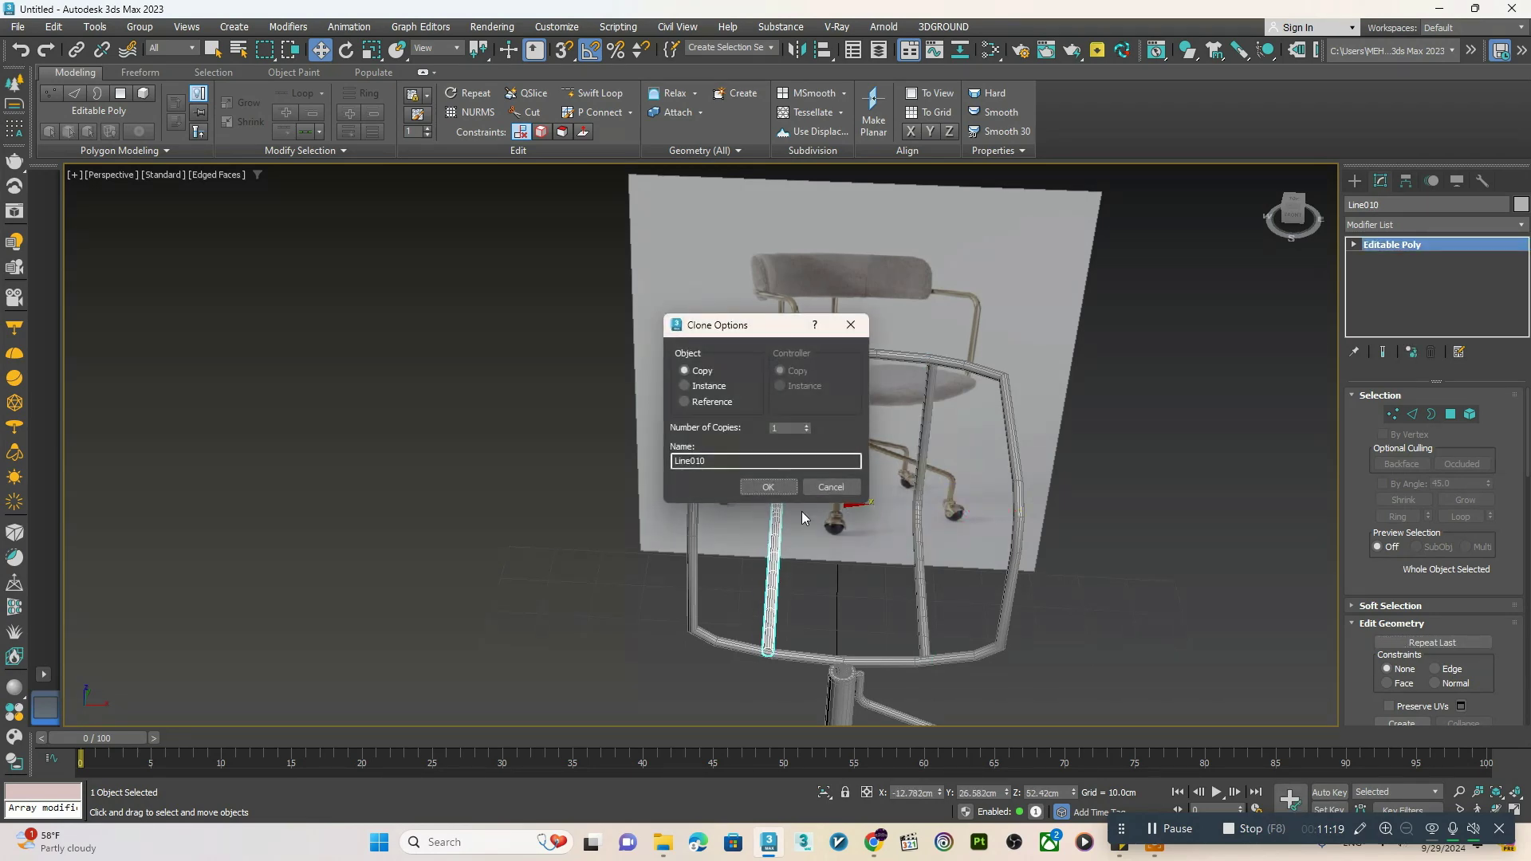
left_click(749, 491)
- Leave sub-object editing, select the armrest frame and convert it to Editable Poly
mouse_move(840, 577)
middle_mouse_down("alt")
mouse_move(1001, 512)
mouse_move(877, 573)
mouse_move(877, 594)
mouse_move(880, 552)
middle_mouse_up("alt")
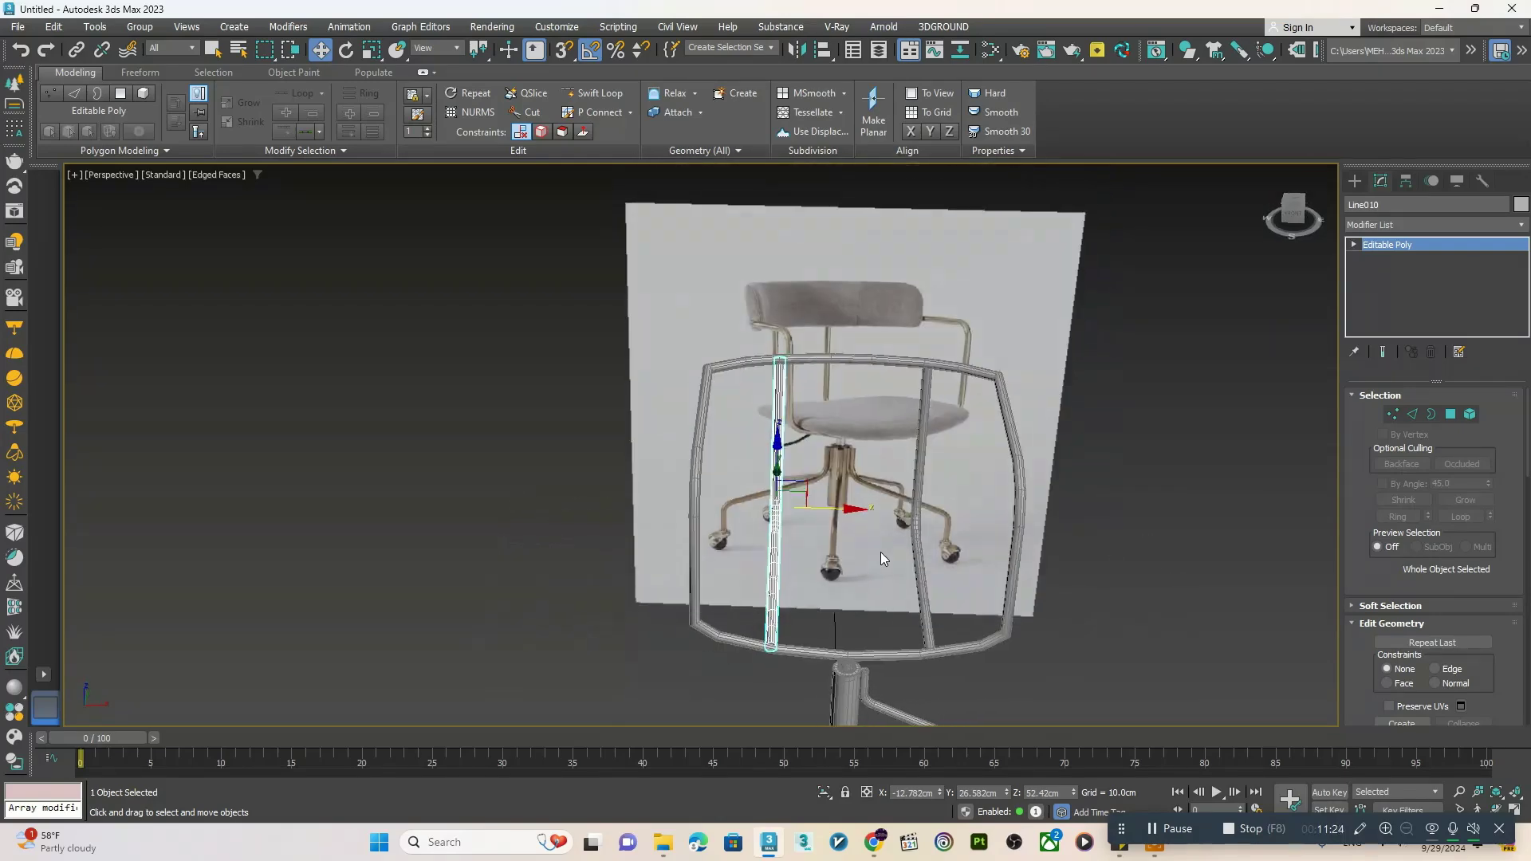
left_click(882, 647)
middle_click_drag(882, 647, 830, 596, "alt")
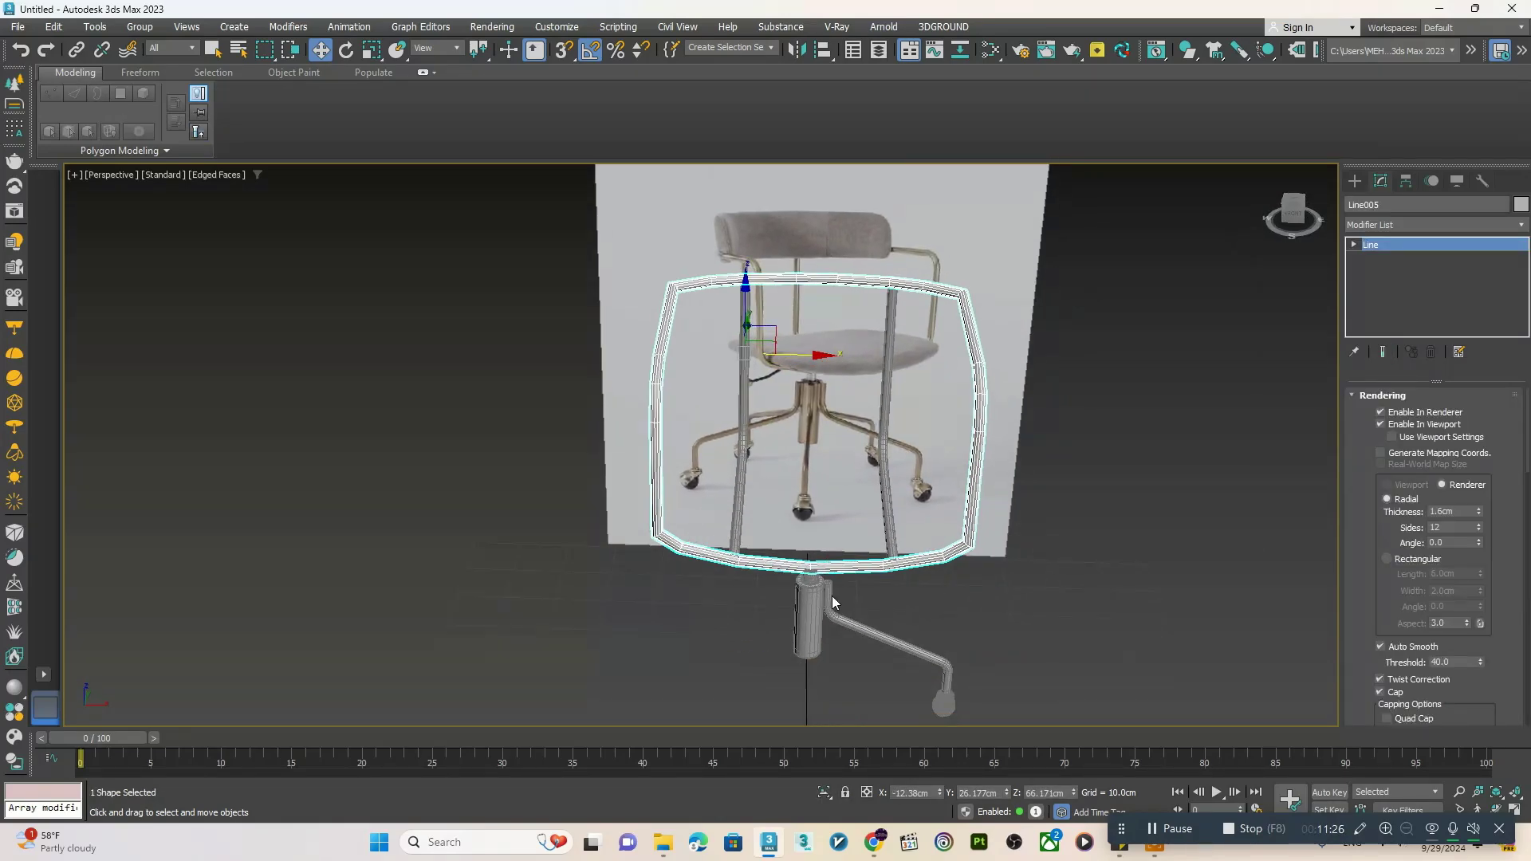
scroll(831, 596, "up", 3)
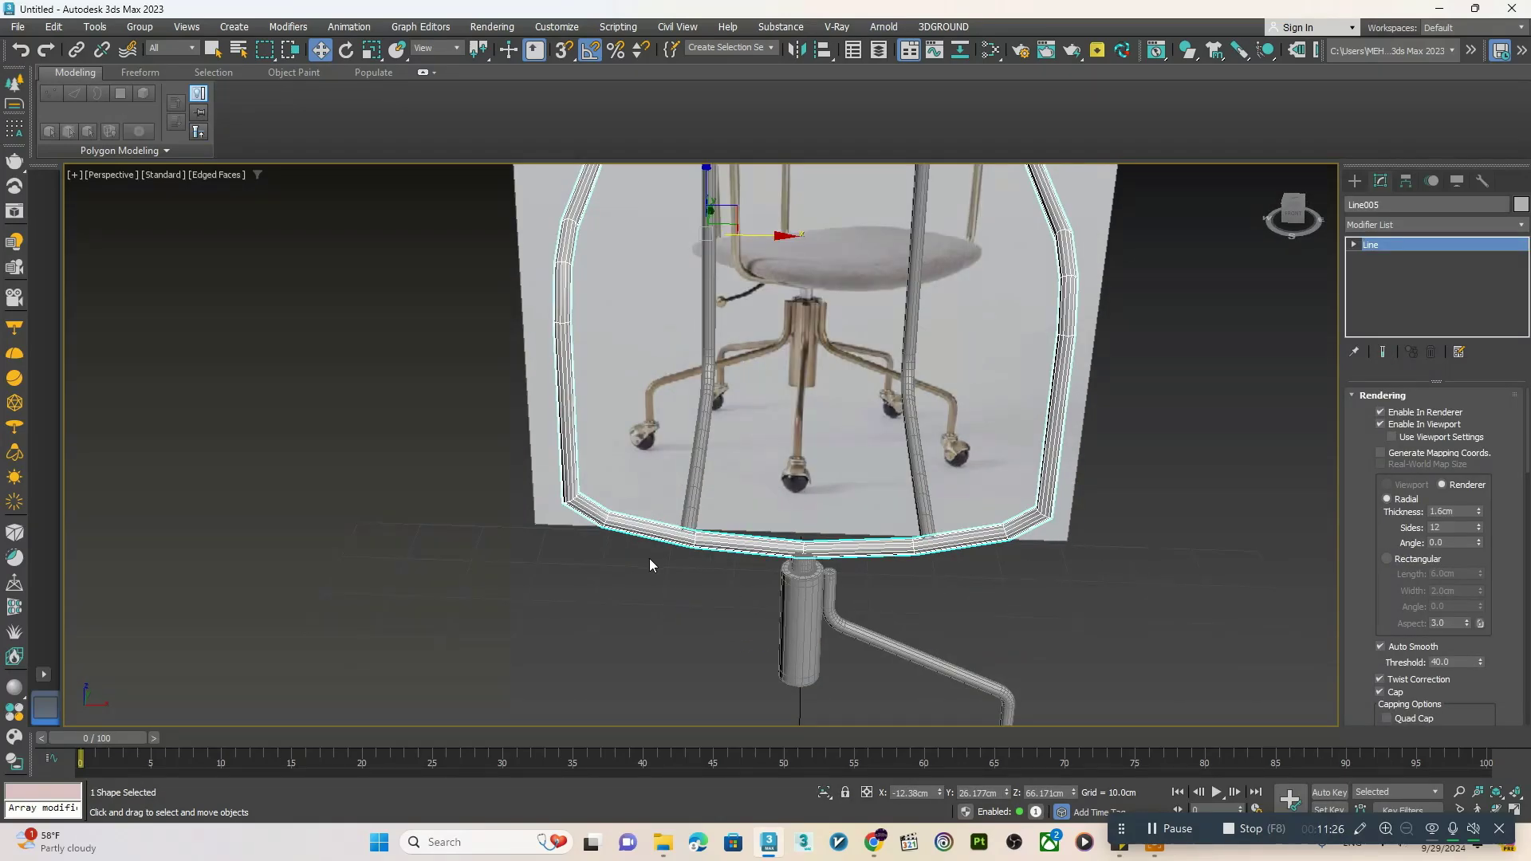
left_click(1385, 246)
scroll(847, 359, "down", 3)
middle_click_drag(885, 207, 946, 354)
right_click(942, 350)
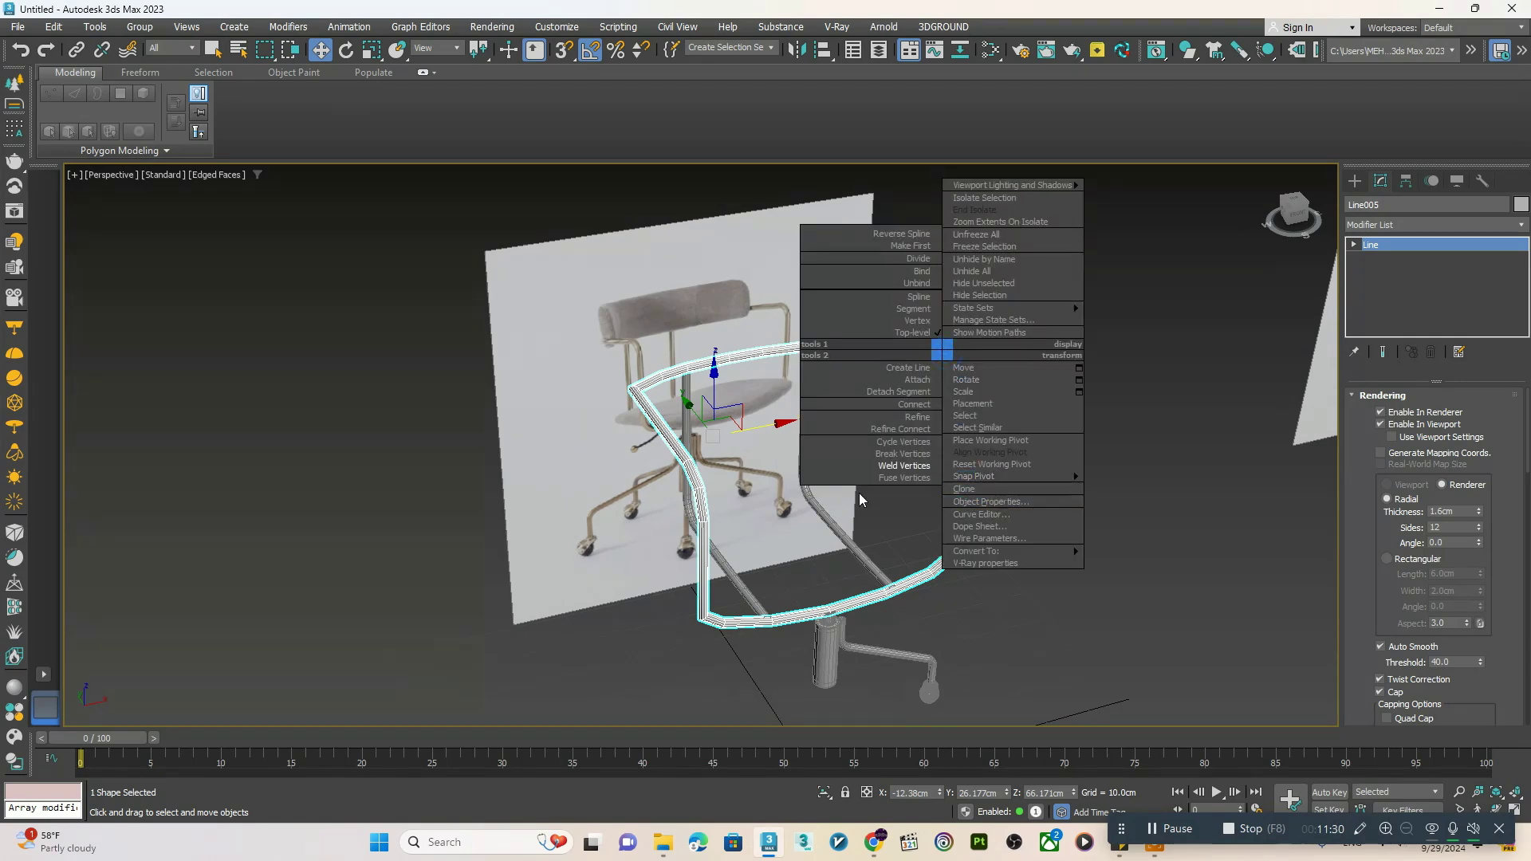
middle_click_drag(859, 492, 849, 495)
right_click(927, 418)
mouse_move(989, 619)
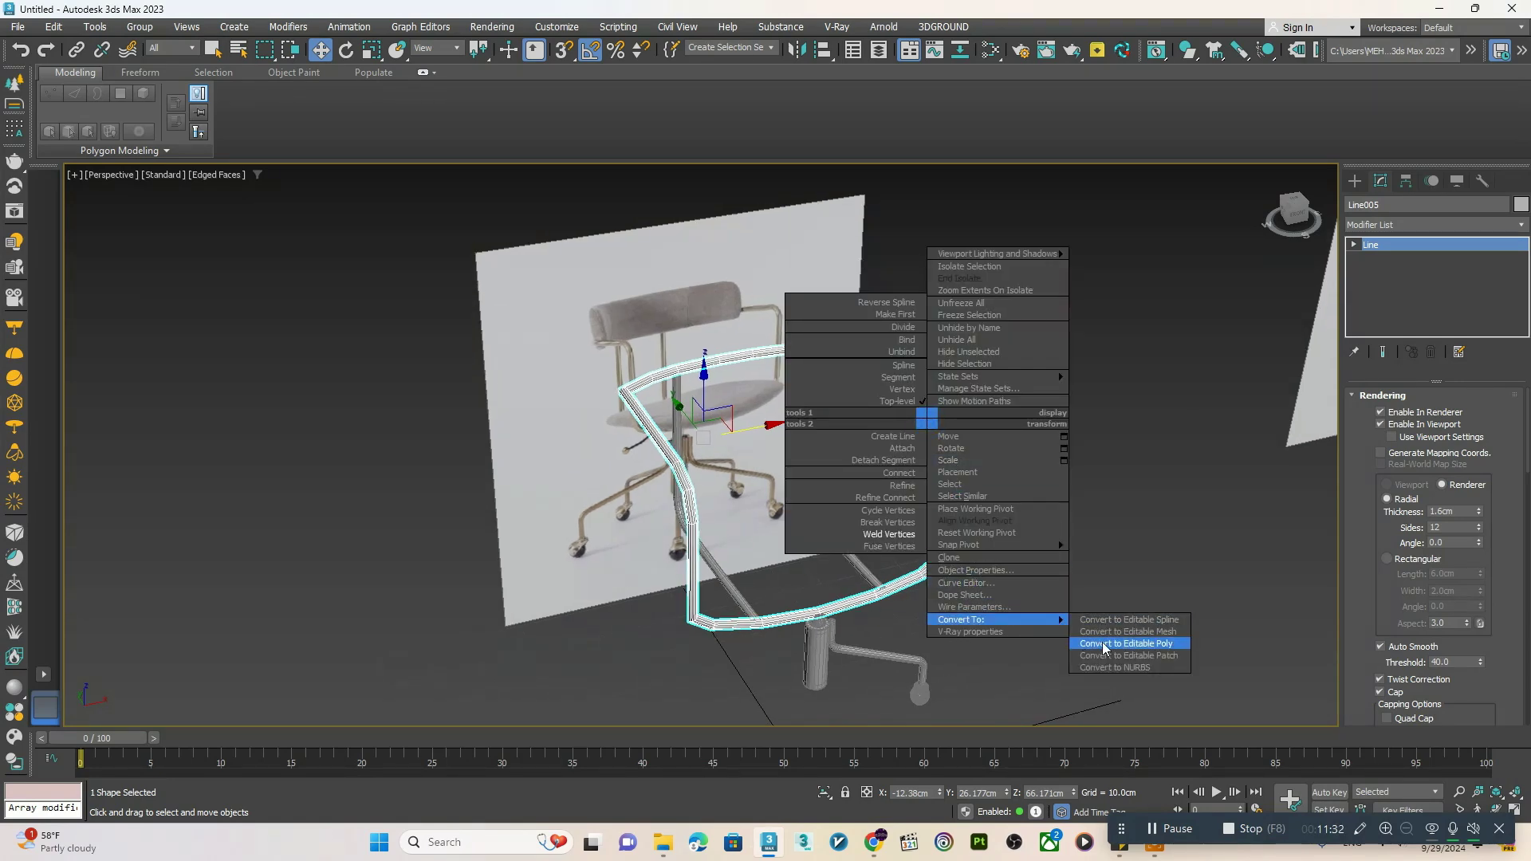
left_click(1105, 647)
- Apply TurboSmooth with 2 iterations to the armrest frame and hide the edged faces display
middle_click_drag(894, 448, 927, 373, "alt")
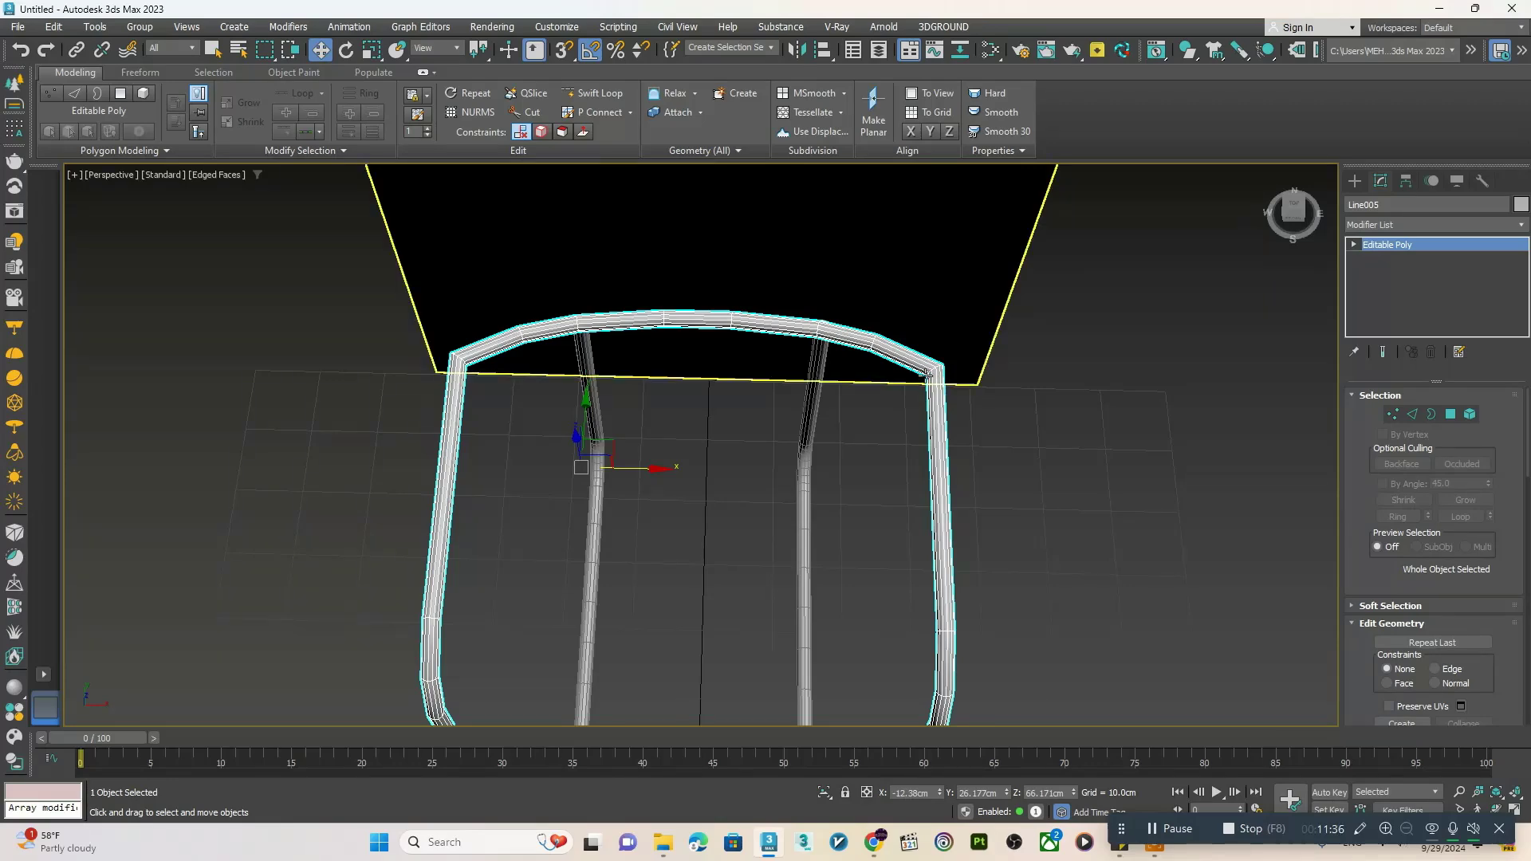
left_click(1384, 224)
type("tu")
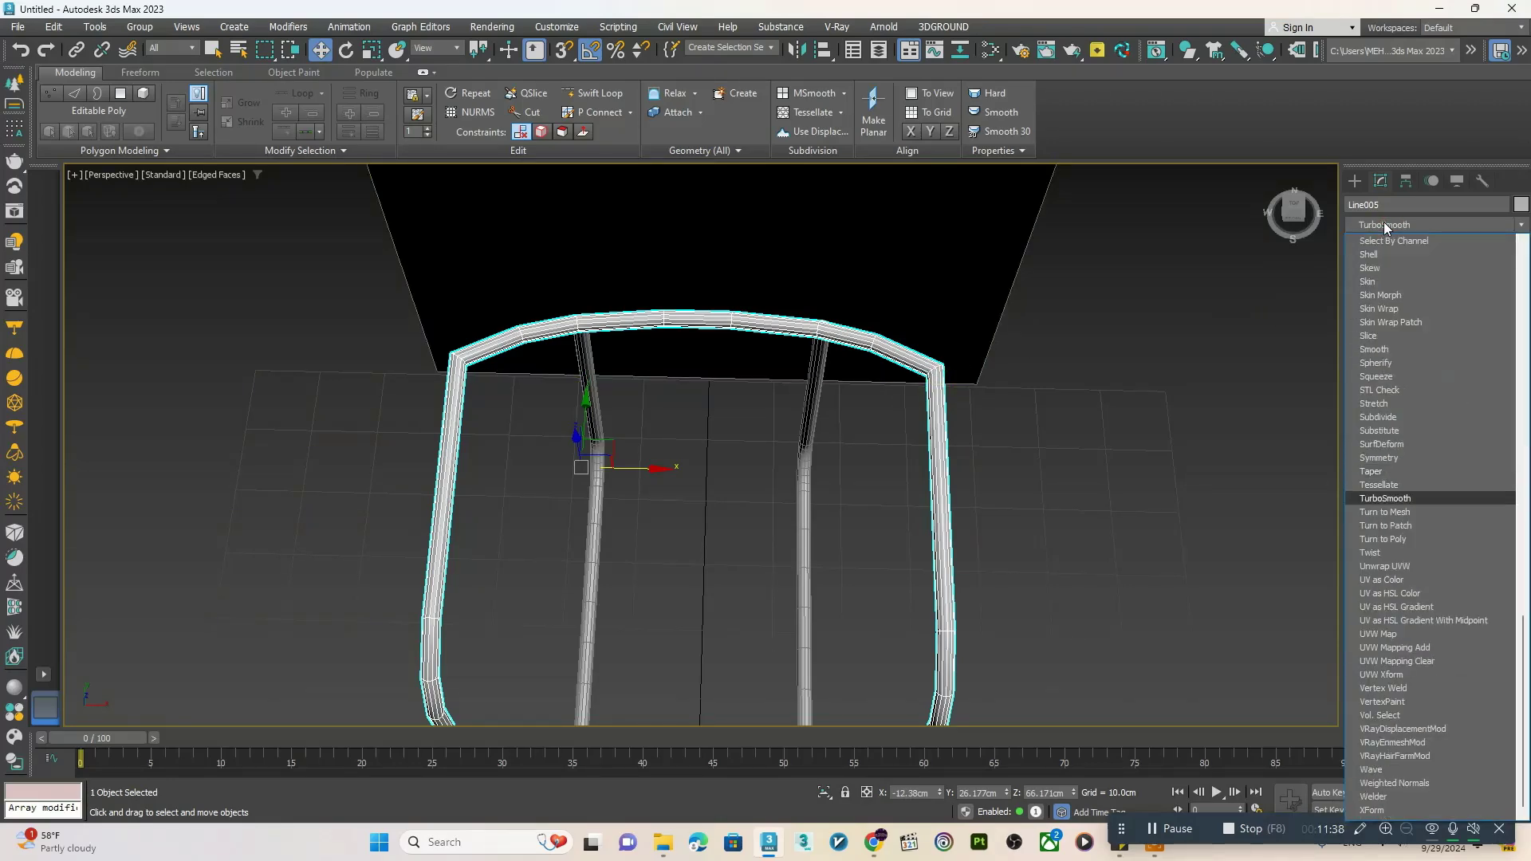
key("Return")
left_click(1484, 422)
key("F4")
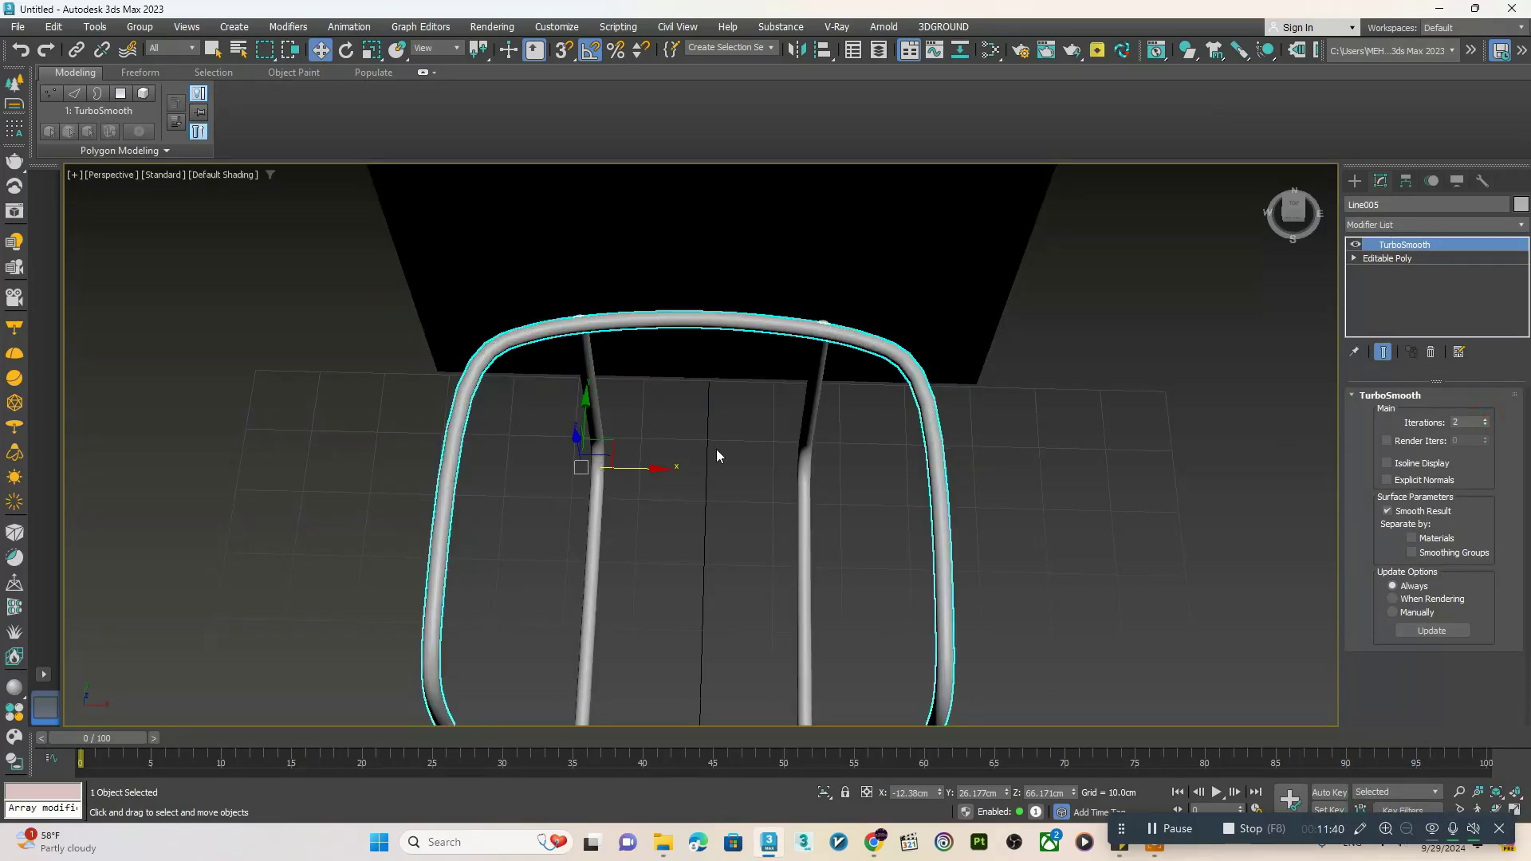
mouse_move(718, 454)
middle_mouse_down("alt")
mouse_move(789, 370)
mouse_move(865, 368)
middle_mouse_up("alt")
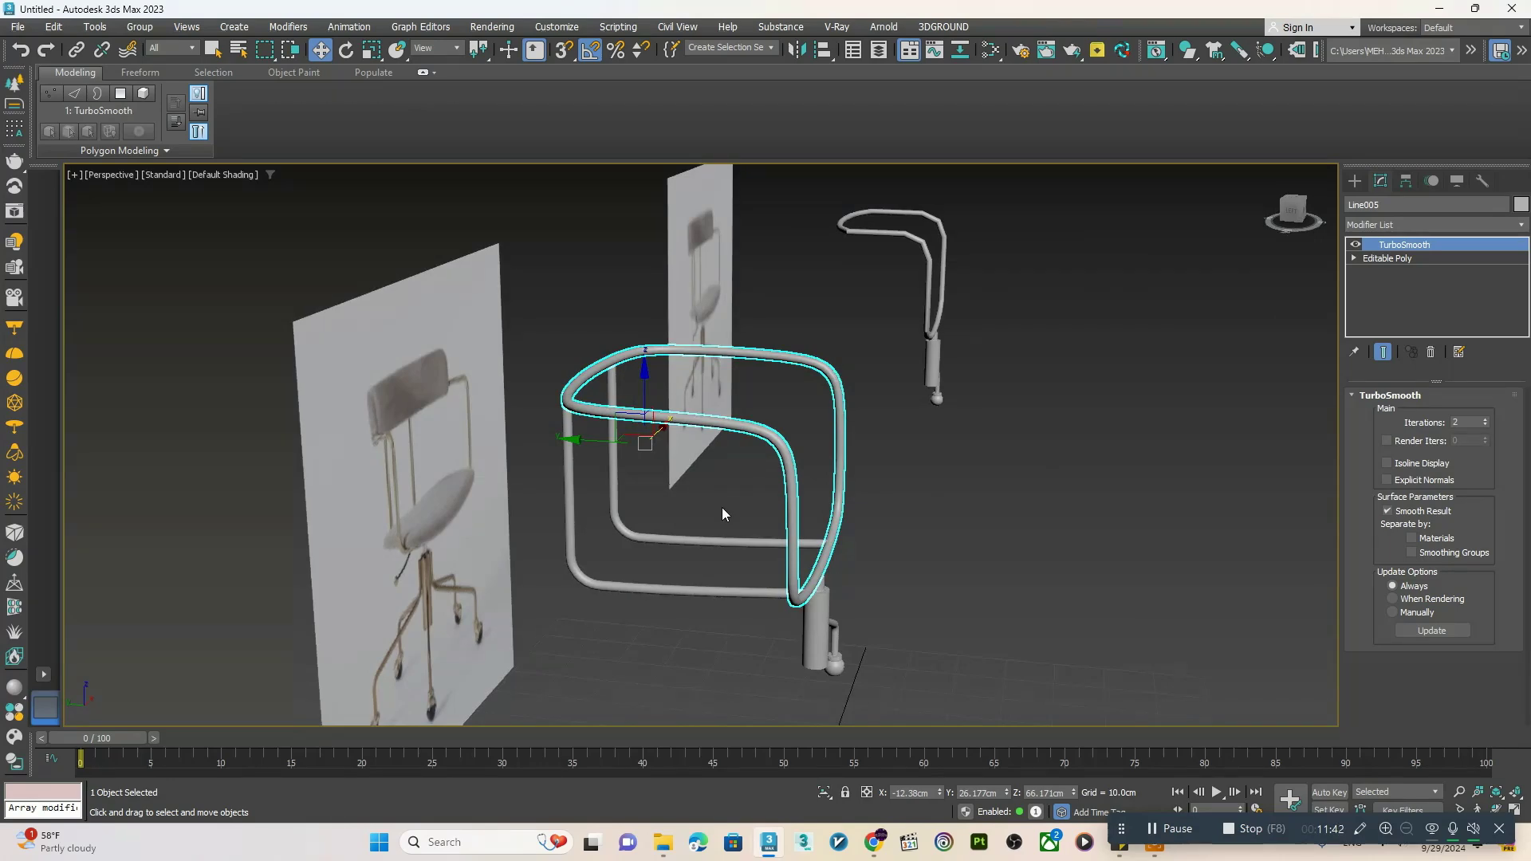
- Select both L-shaped support tubes, isolate them and show their edges
left_click_drag(721, 508, 743, 615)
left_click(1388, 231)
middle_click_drag(829, 482, 789, 502, "alt")
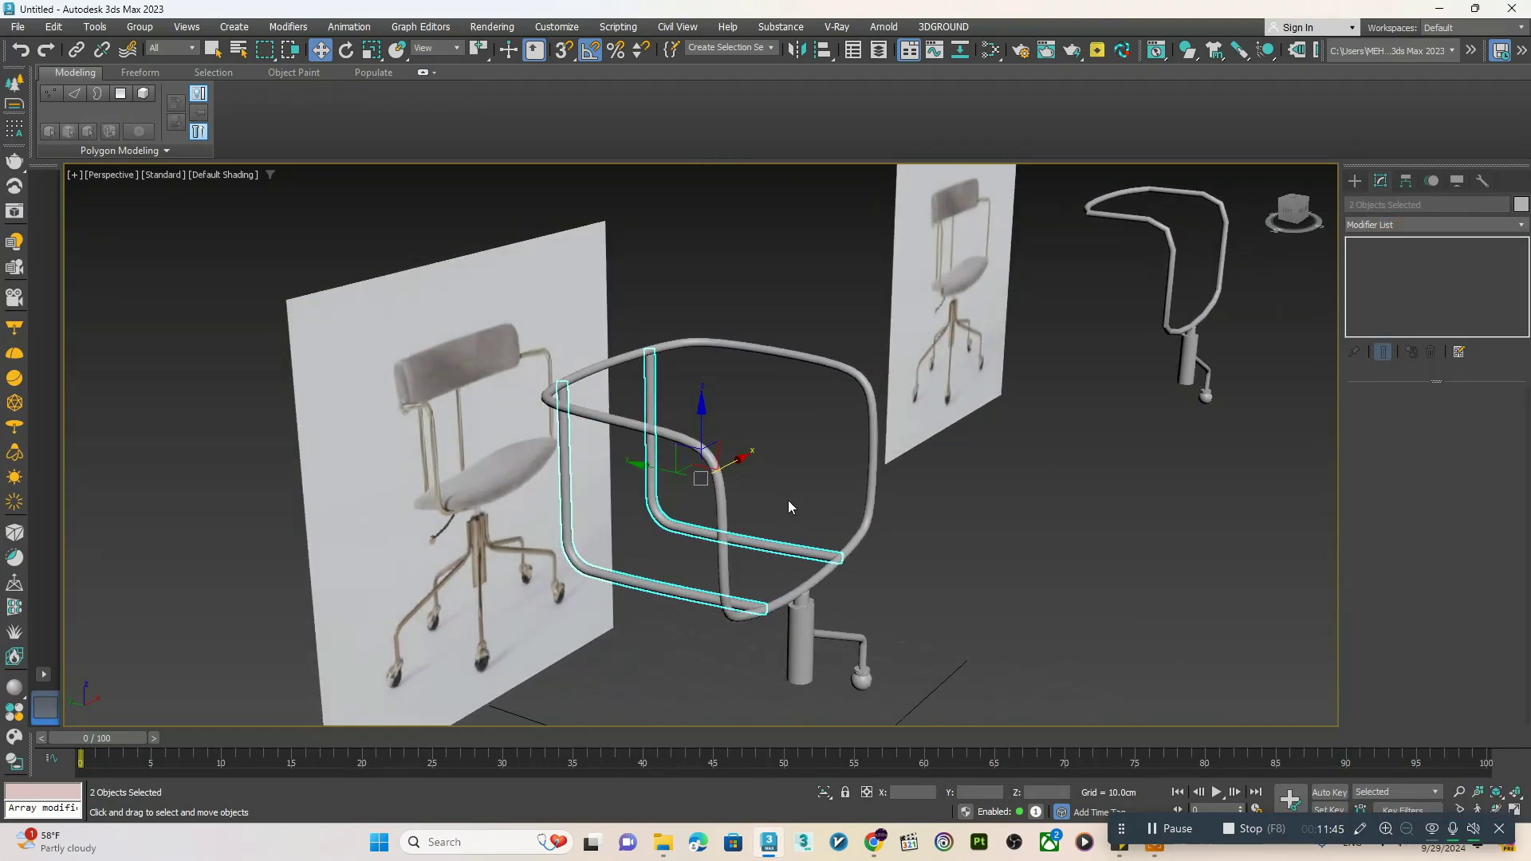
left_click(827, 792)
key("F4")
middle_click_drag(785, 657, 766, 566, "alt")
- Attach the two support tubes together into a single Editable Poly object
left_click(768, 559)
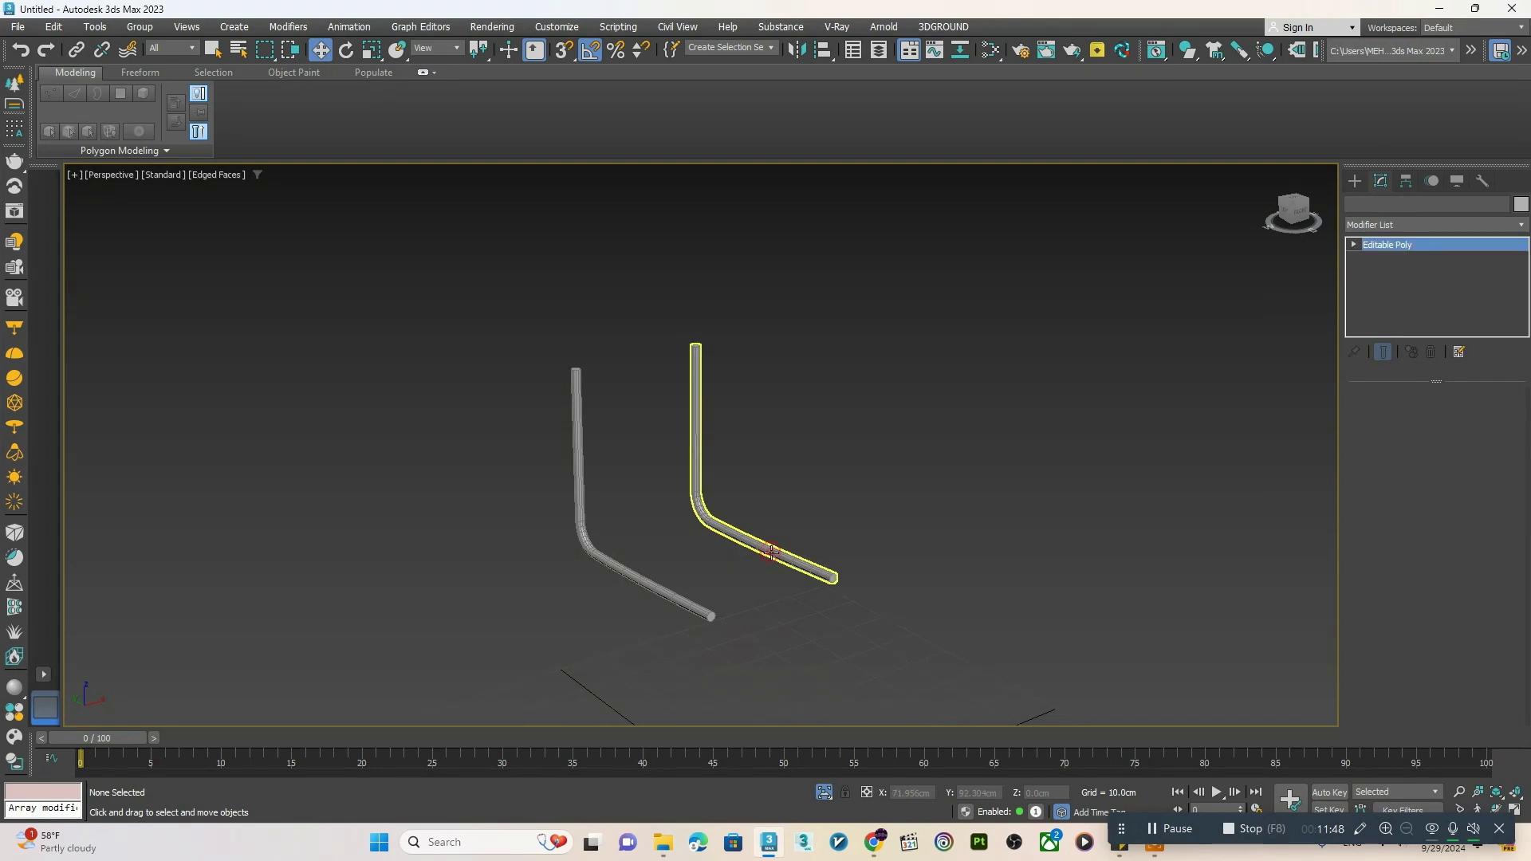
left_click(770, 552)
scroll(771, 552, "up", 3)
left_click_drag(1380, 581, 1380, 485)
left_click(1396, 646)
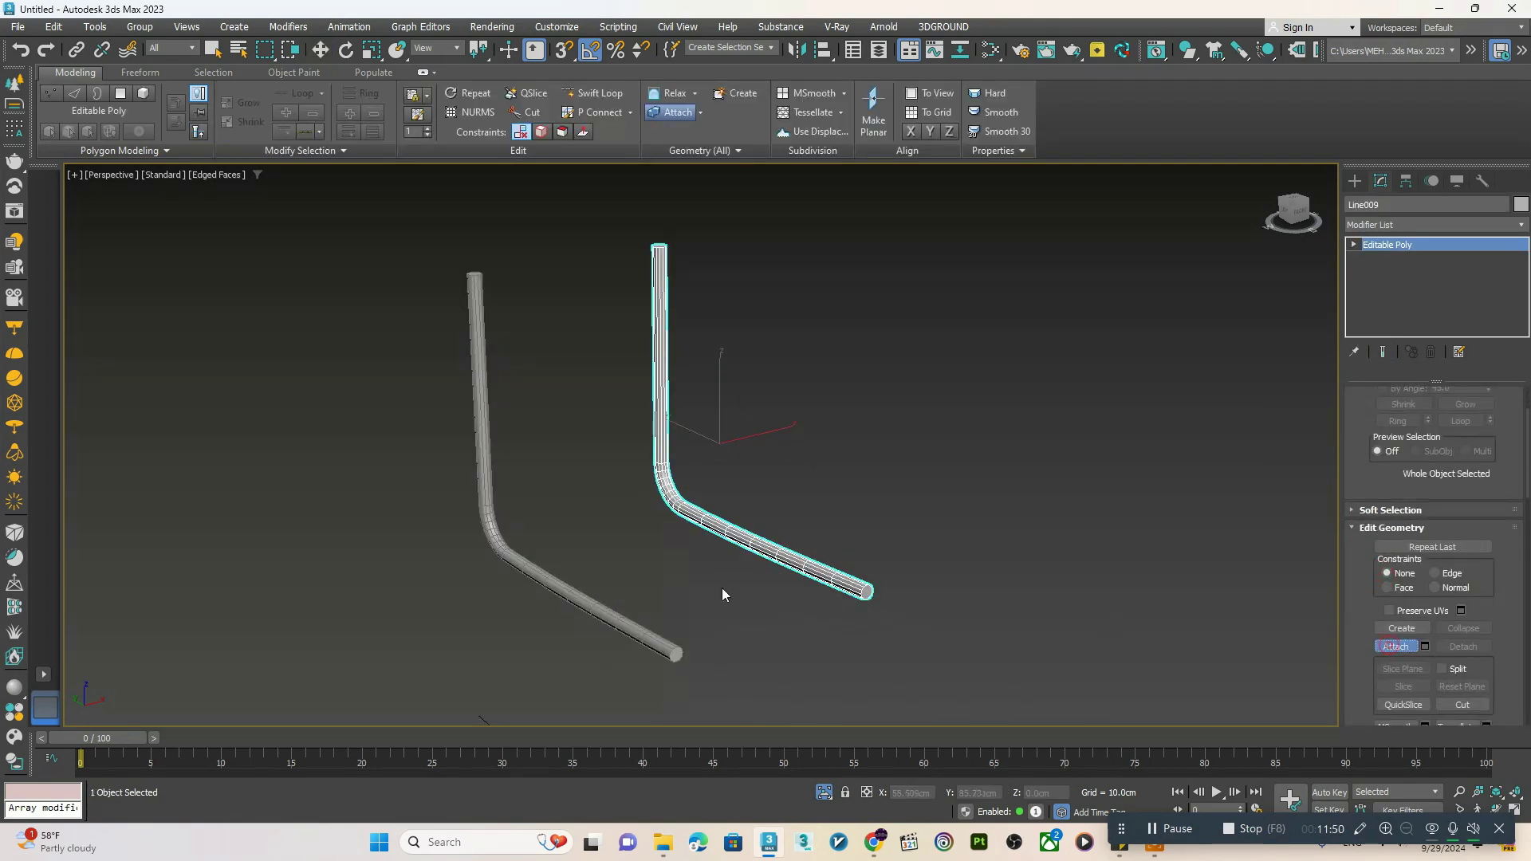
left_click(652, 640)
- Delete the end cap polygons at the front ends of both support tubes
scroll(651, 640, "up", 2)
key("4")
left_click(688, 661)
key("w")
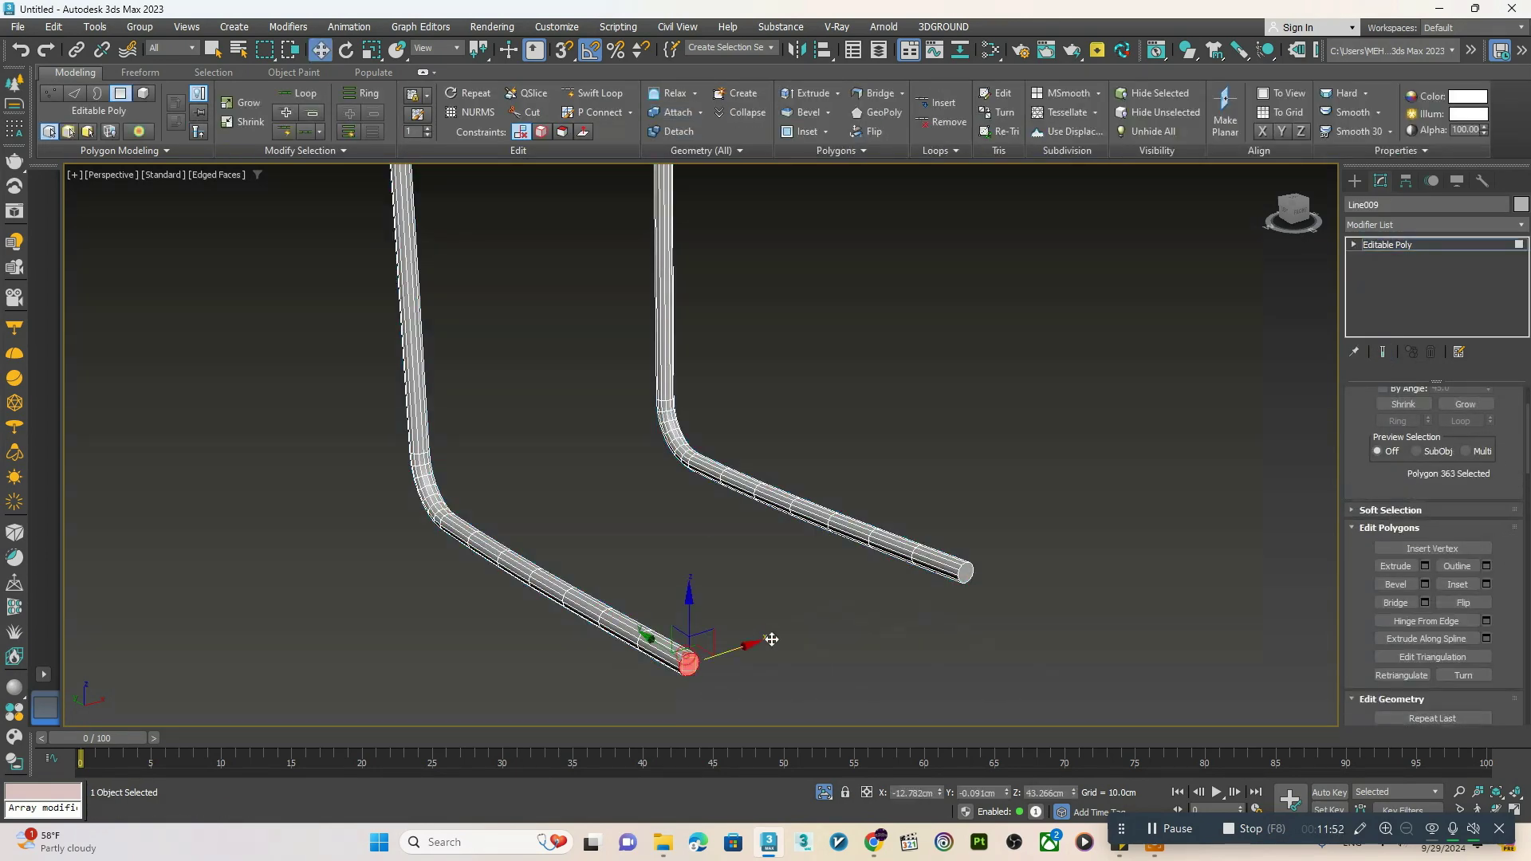
left_click(965, 571, "ctrl")
scroll(766, 574, "up", 4)
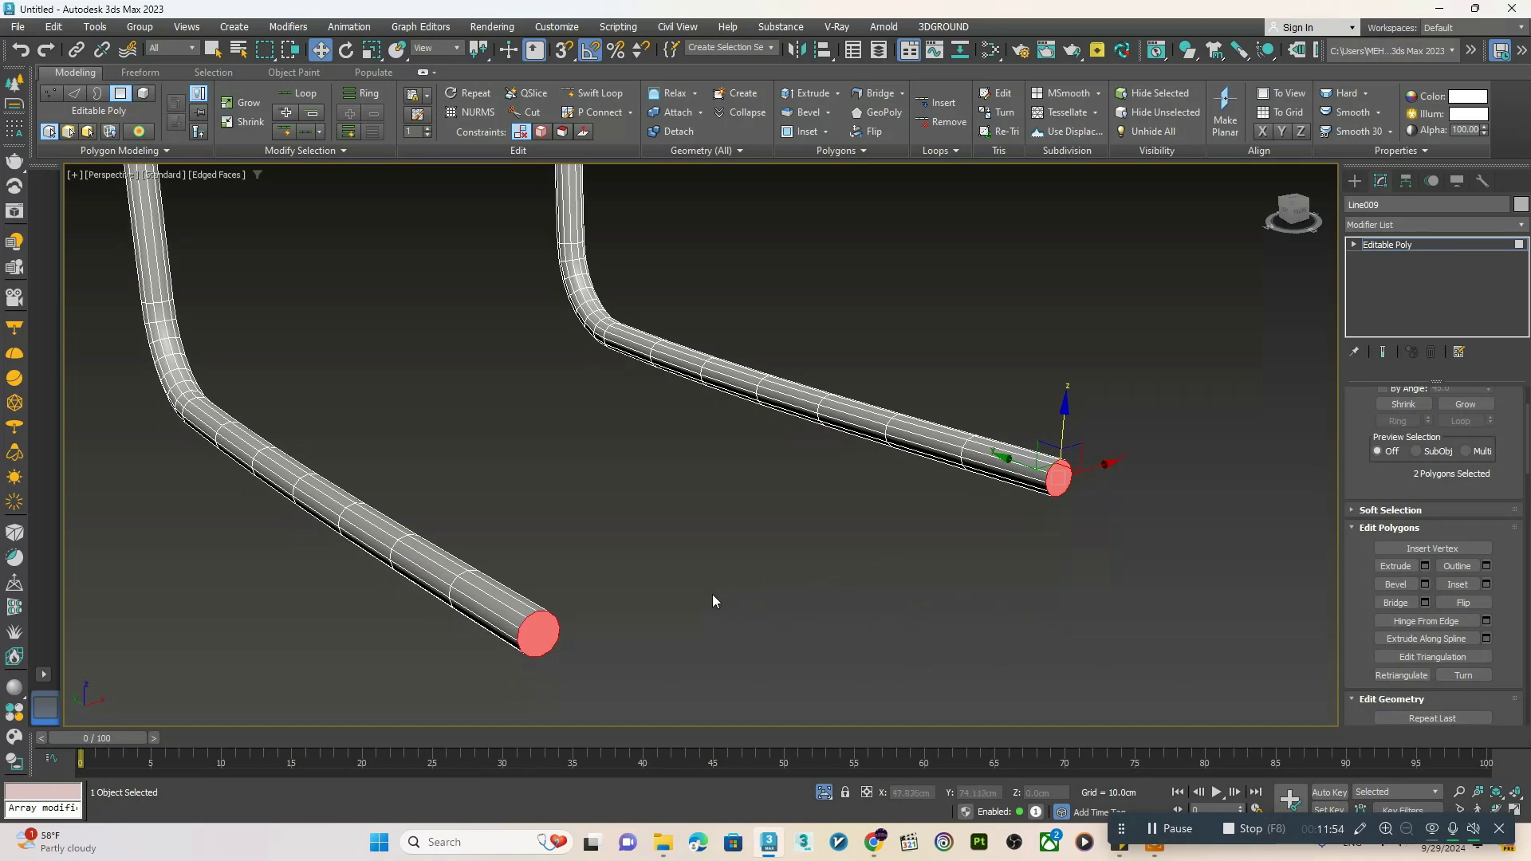
middle_click_drag(696, 528, 748, 560)
key("Delete")
- Delete the end cap polygons at the upper ends of both support tubes
scroll(748, 559, "down", 4)
middle_click_drag(646, 326, 700, 501)
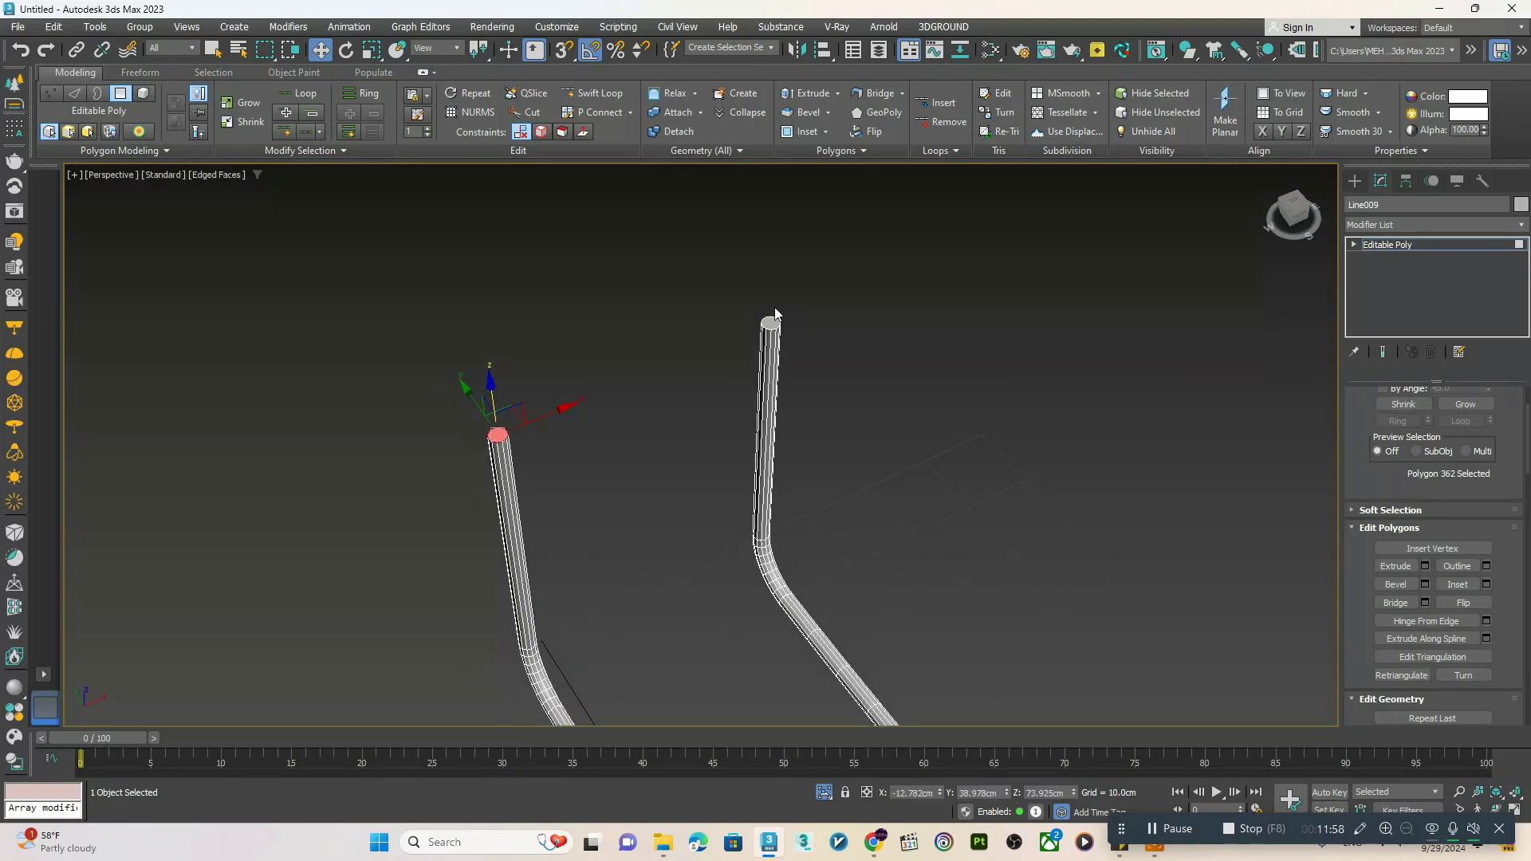
left_click(772, 320, "ctrl")
scroll(786, 345, "up", 3)
key("Delete")
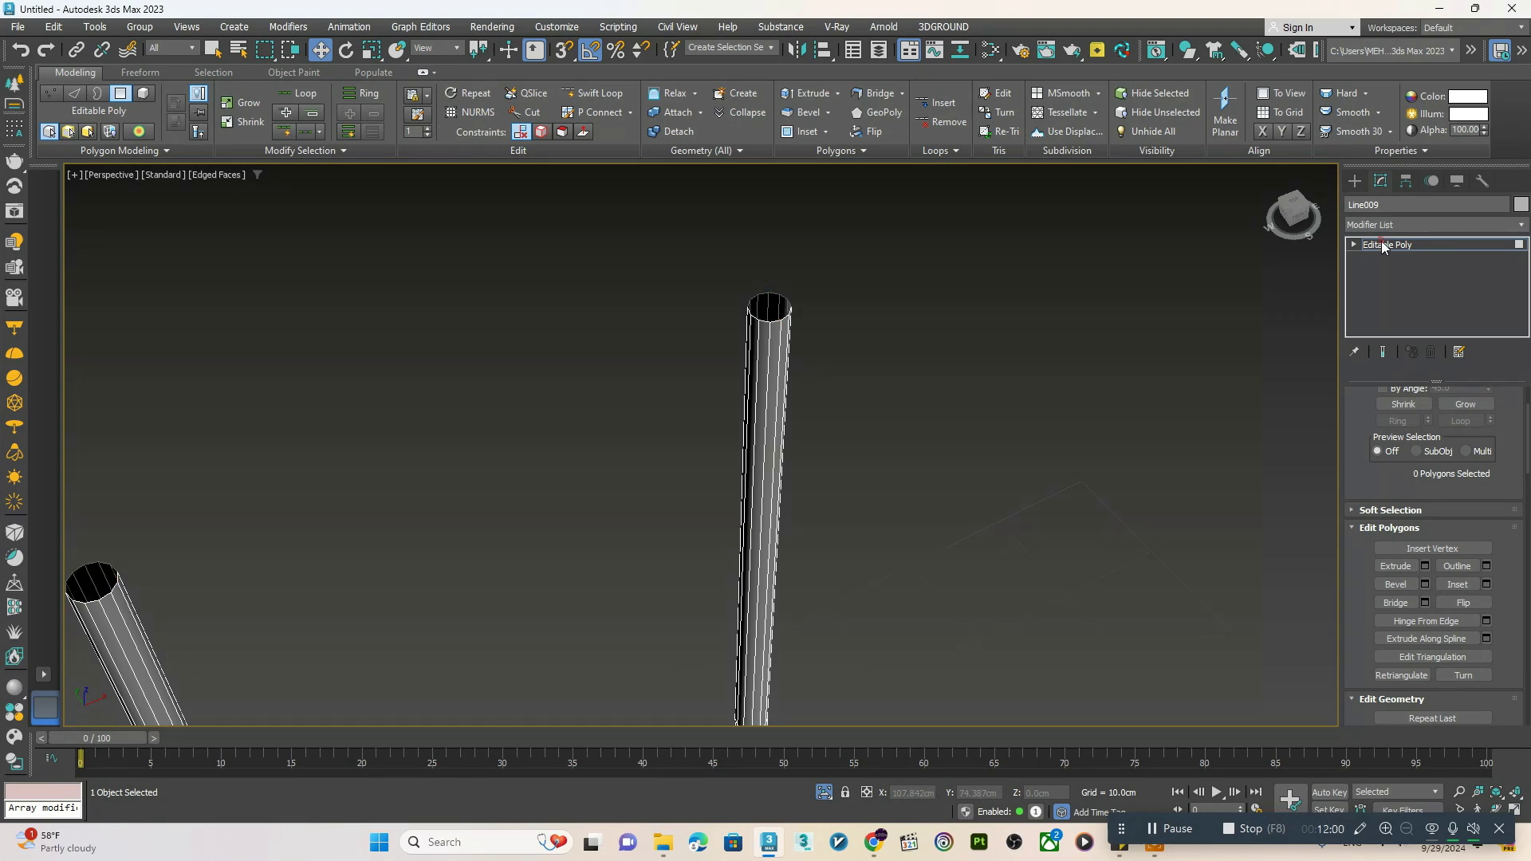
- Leave polygon editing and end the isolation to bring back the rest of the chair
left_click(1388, 246)
scroll(881, 430, "down", 4)
middle_click_drag(857, 478, 877, 391, "alt")
left_click(826, 790)
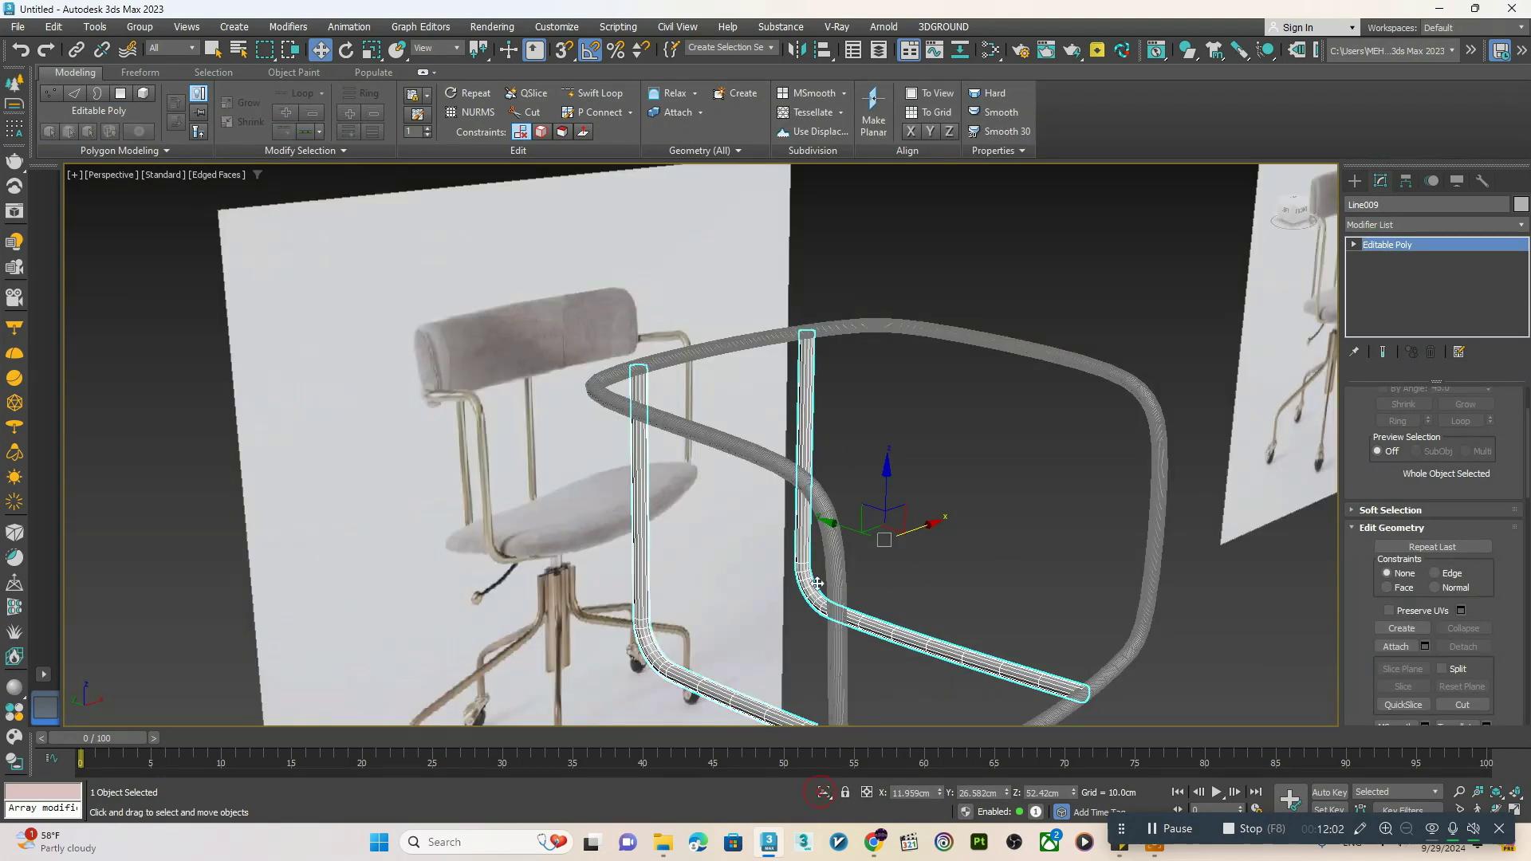
scroll(845, 550, "down", 4)
middle_click_drag(845, 549, 763, 544, "alt")
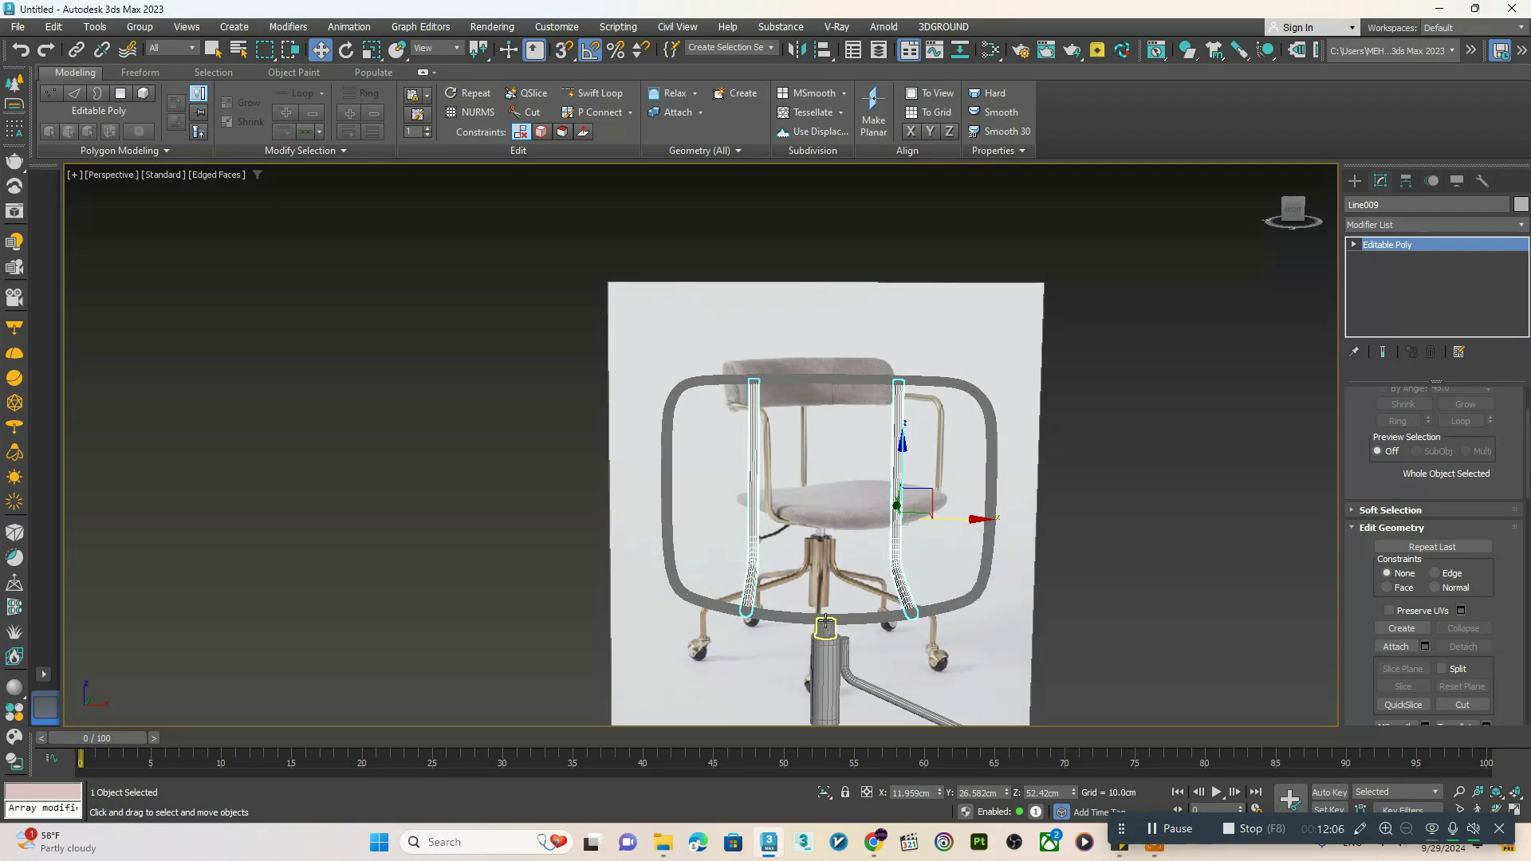
- In the Top view, create a flat box for the seat, spanning the width and depth of the armrest frame
left_click(826, 622)
scroll(829, 624, "up", 3)
middle_click_drag(846, 626, 858, 639, "alt")
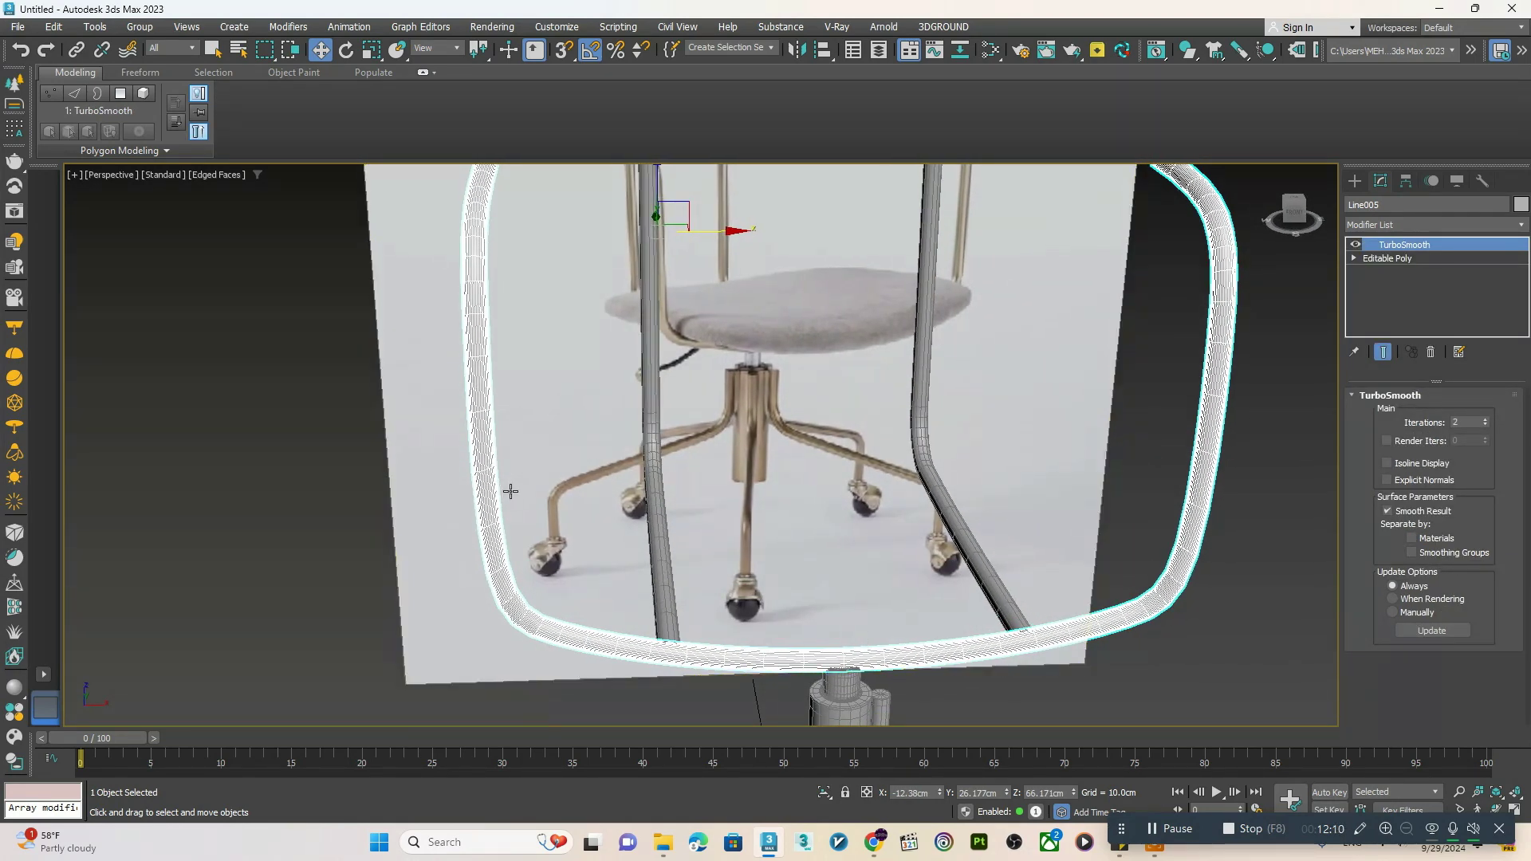
key("t")
scroll(503, 395, "down", 3)
middle_click_drag(542, 548, 681, 467)
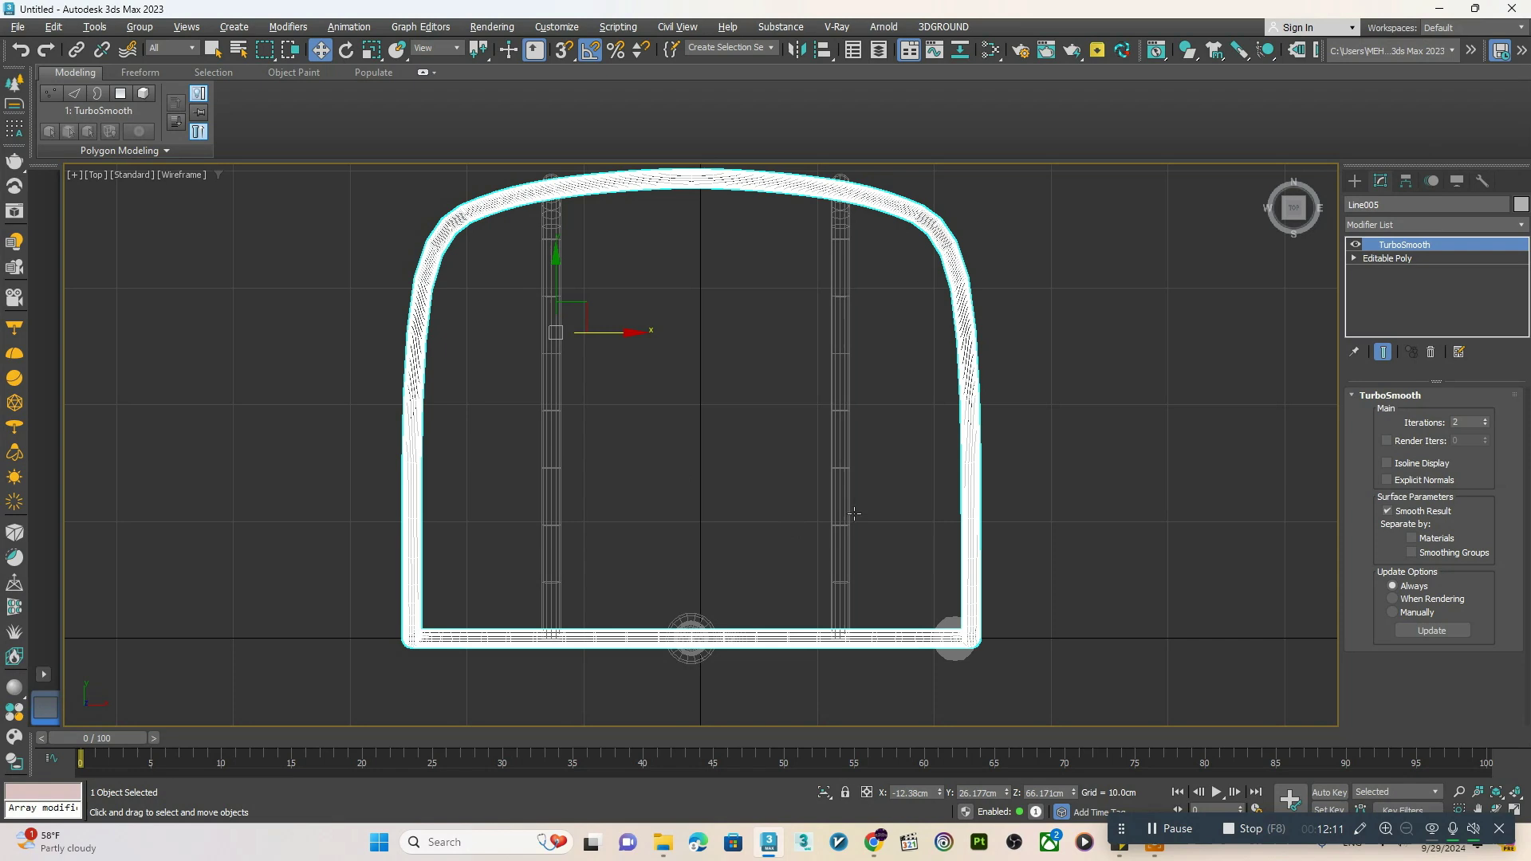
left_click(1354, 183)
left_click(1353, 205)
left_click(1389, 287)
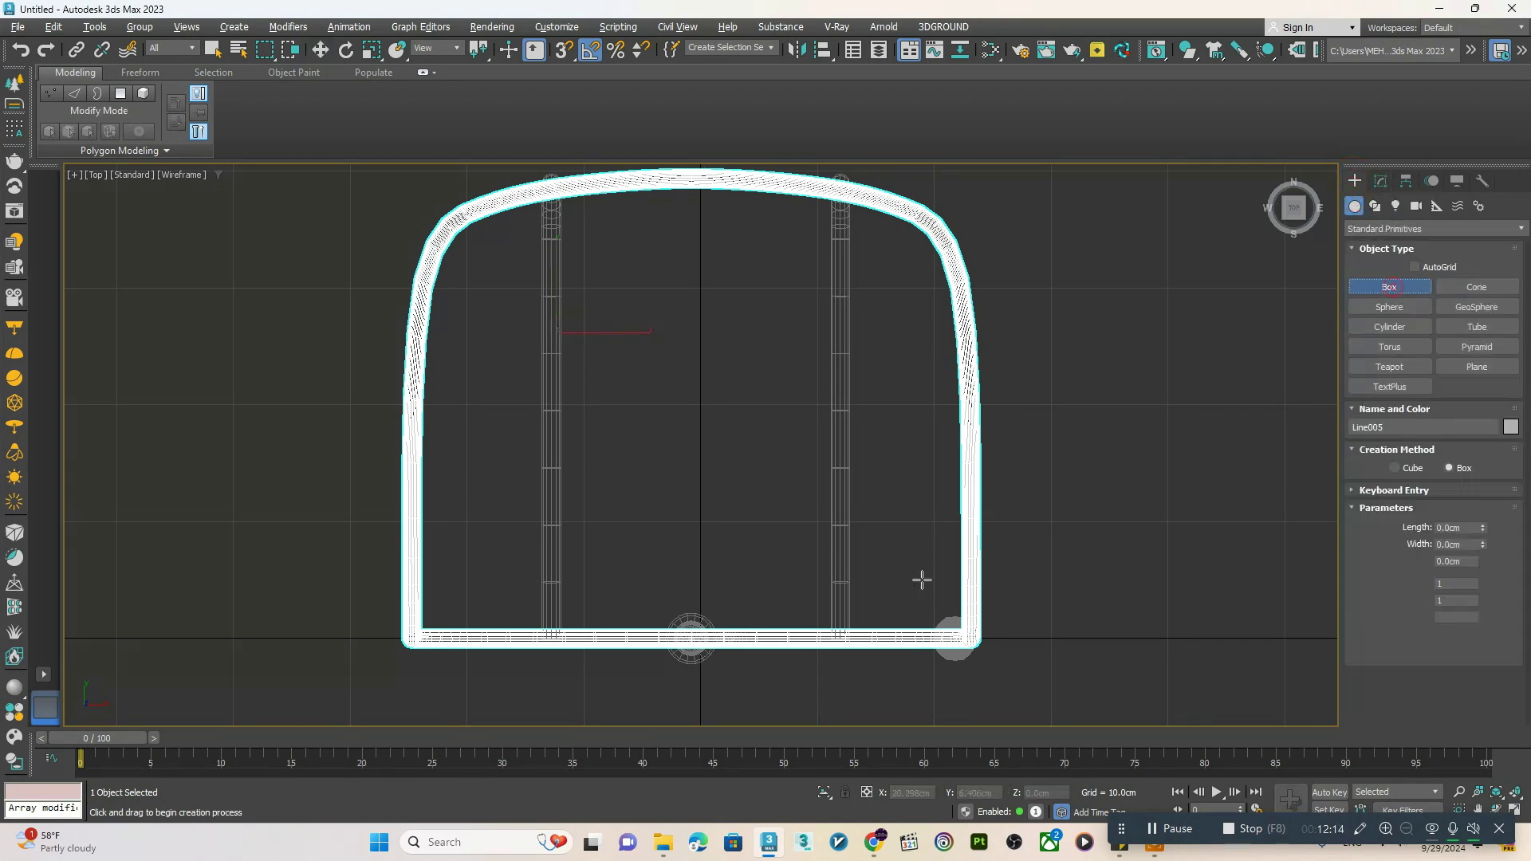
left_click_drag(971, 637, 415, 178)
key("w")
key("alt+w")
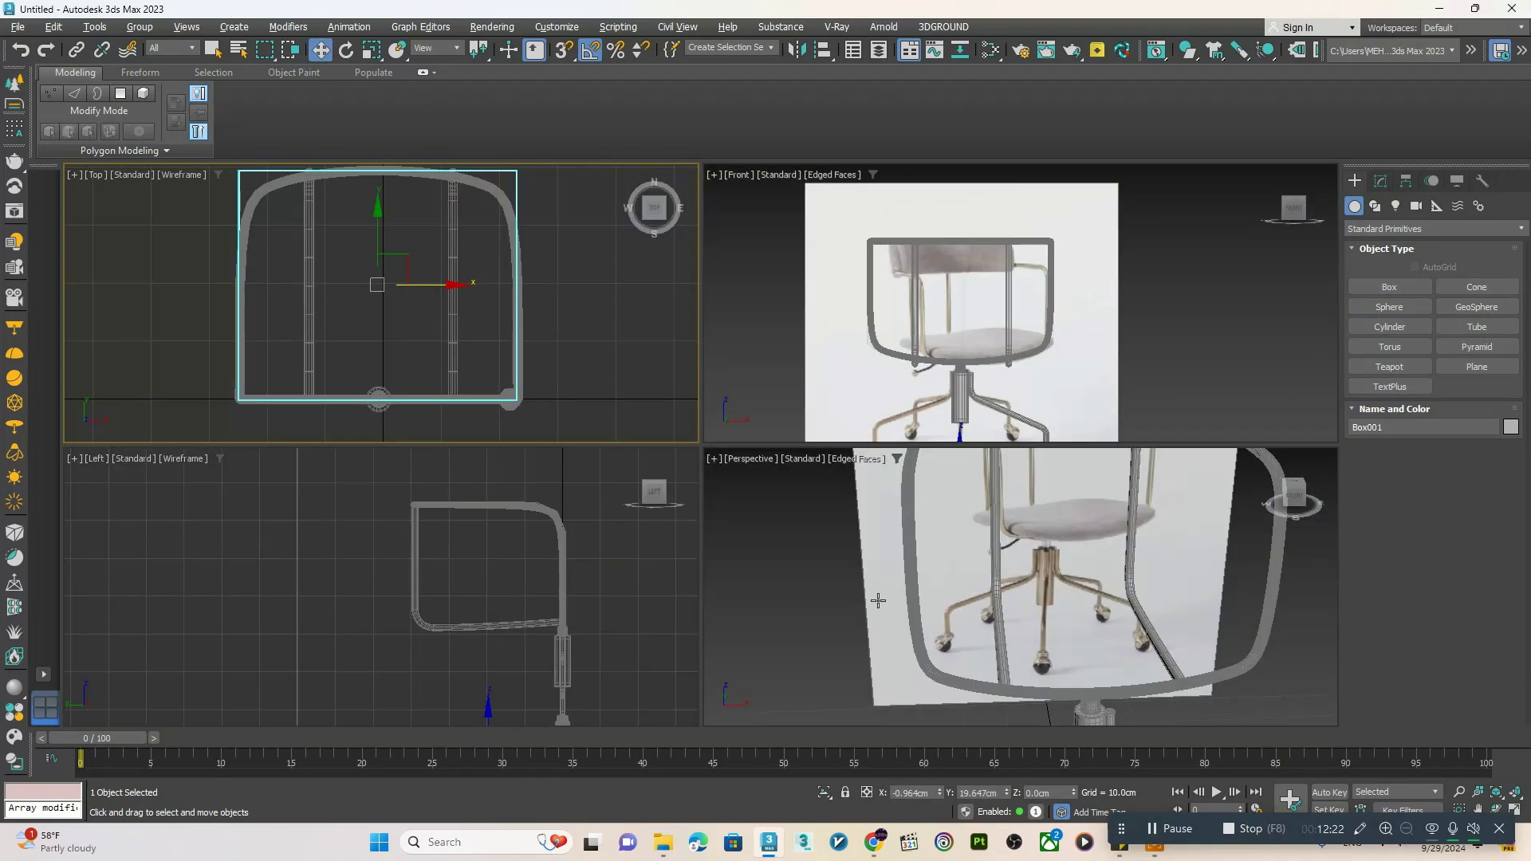
- In the Perspective view, raise the seat box to a height of about 46.5 cm on Z
middle_click(877, 601)
key("alt+w")
scroll(820, 588, "down", 6)
left_click_drag(813, 649, 814, 514)
scroll(790, 558, "up", 5)
middle_click_drag(746, 594, 799, 558, "alt")
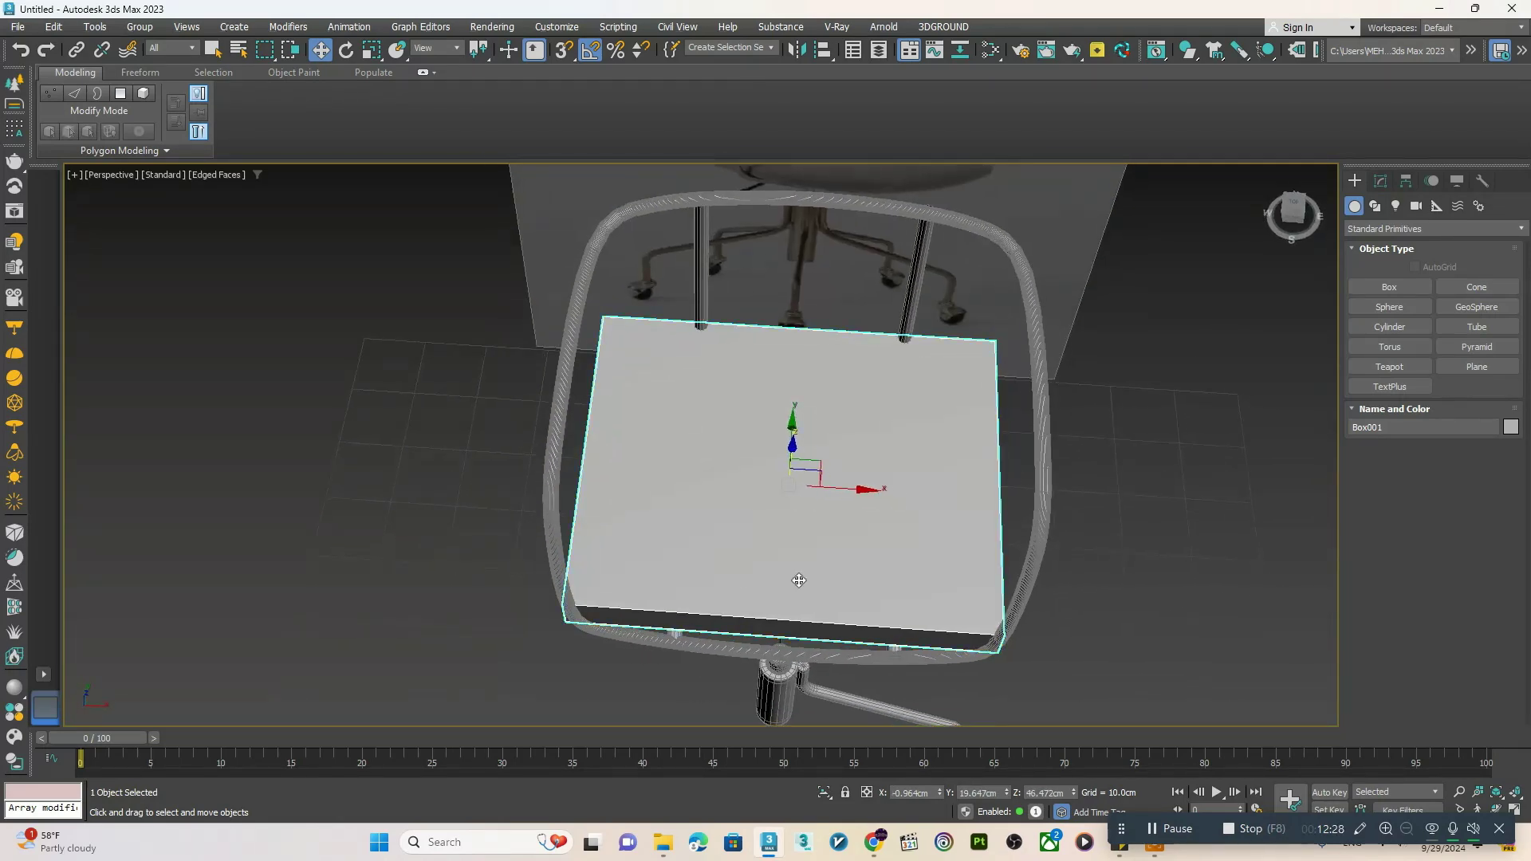
- Convert the seat box to Editable Poly and connect its four widthwise edges with 2 segments
right_click(802, 557)
left_click(1002, 767)
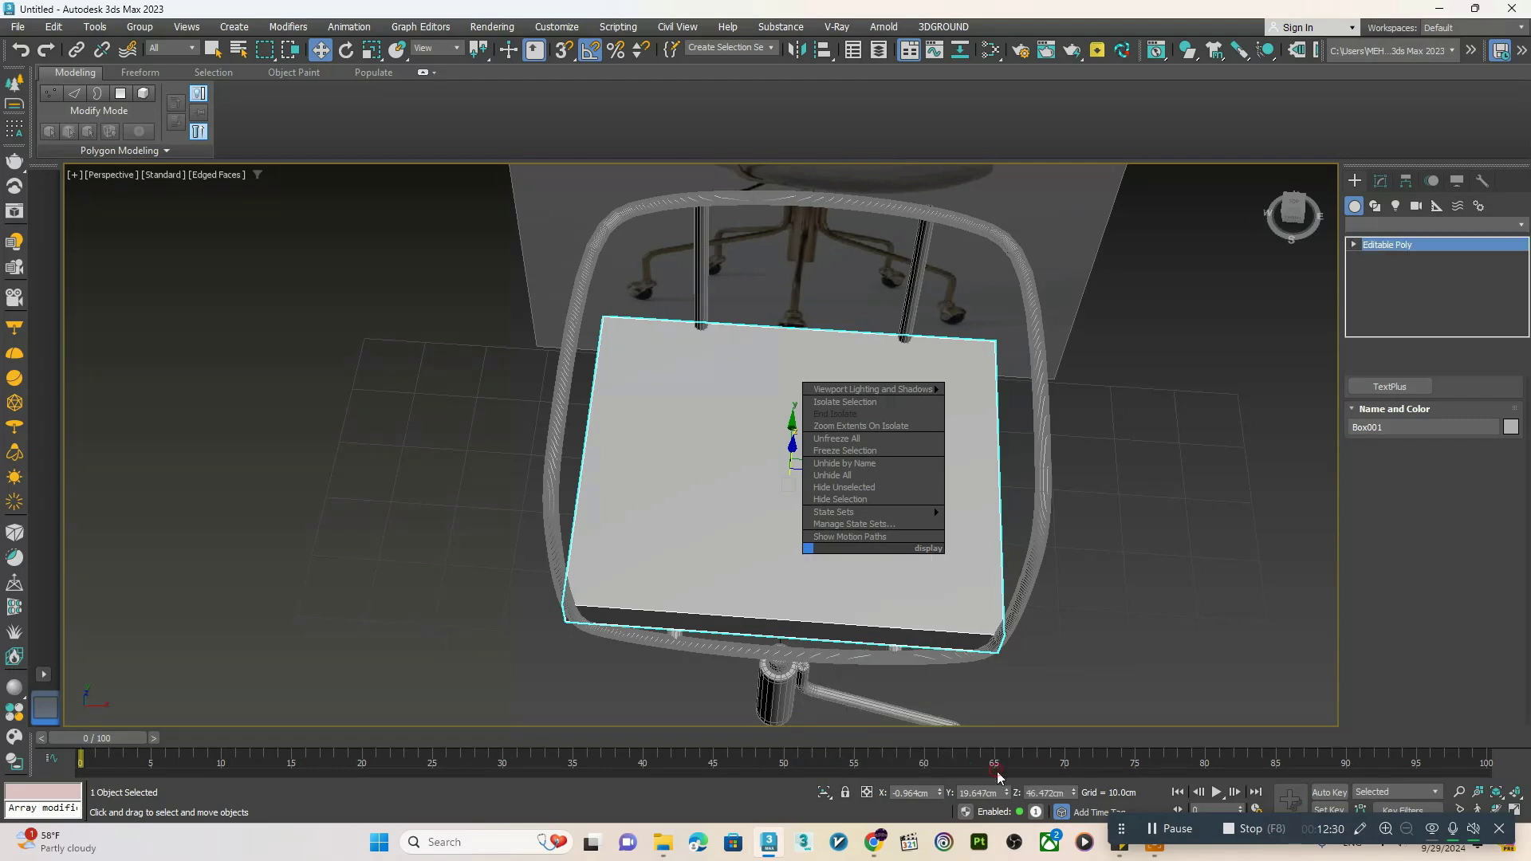
key("2")
left_click_drag(759, 660, 798, 254)
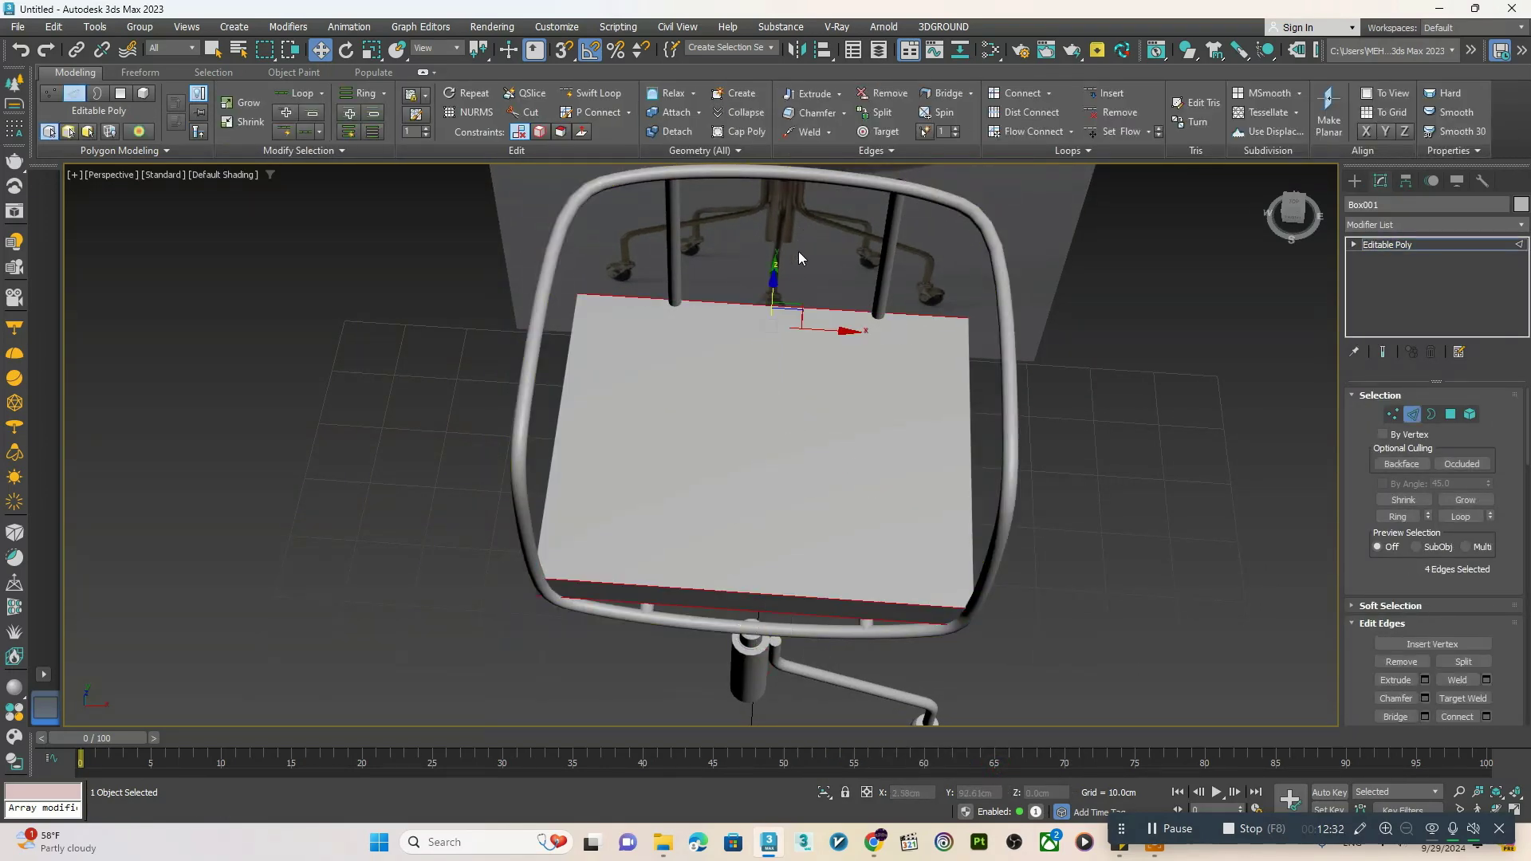
key("F4")
right_click(788, 336)
left_click(648, 393)
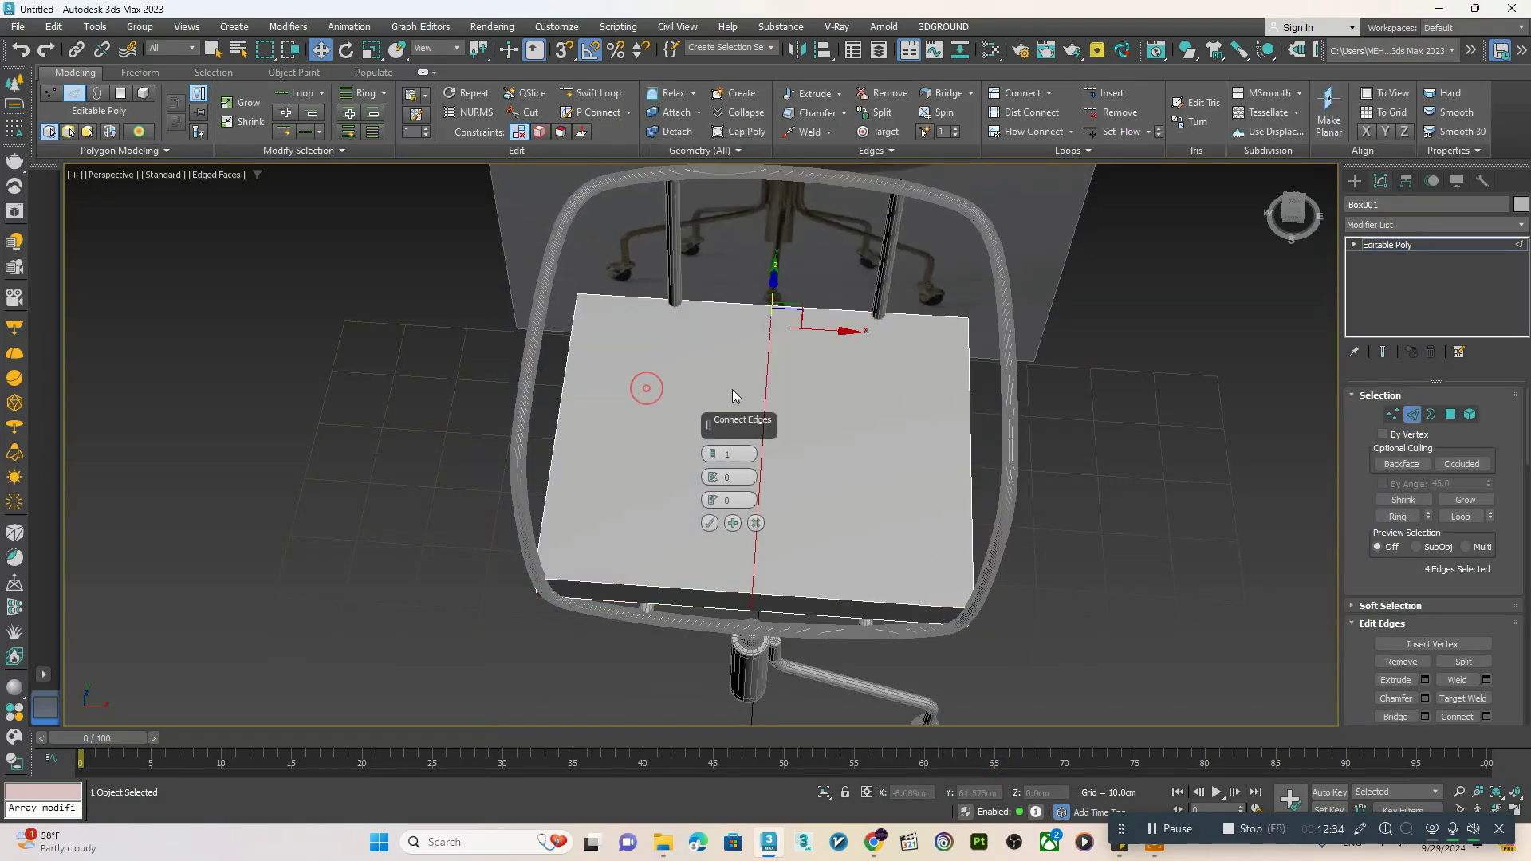
scroll(714, 454, "up", 1)
left_click(710, 523)
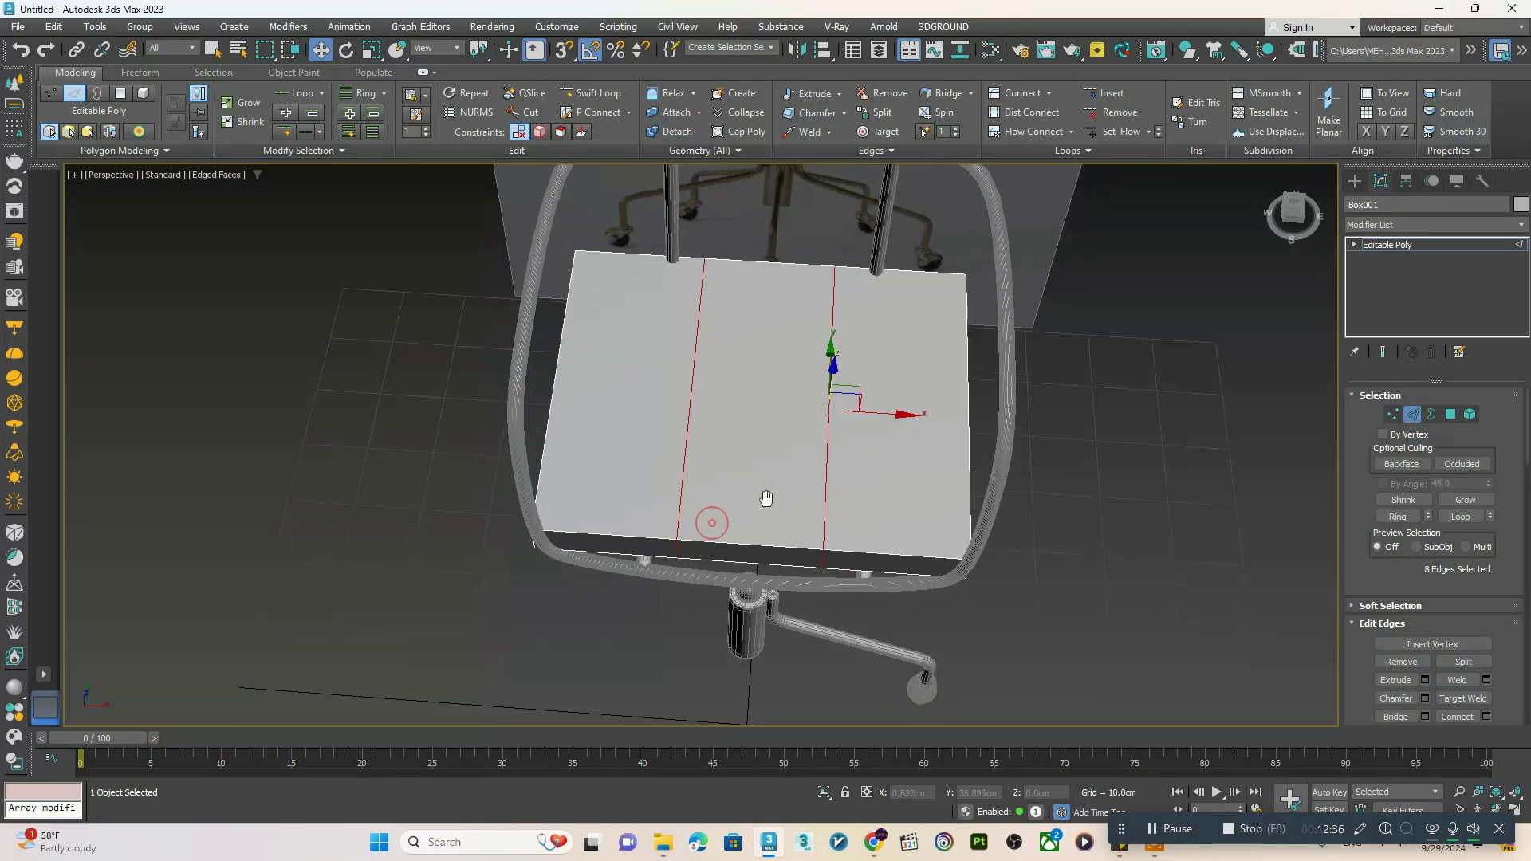
- Select the four middle vertices on the seat's front edge and shift them about 1 cm outward on Y to follow the frame
middle_click_drag(759, 502, 858, 643, "alt")
key("1")
left_click_drag(857, 658, 772, 581)
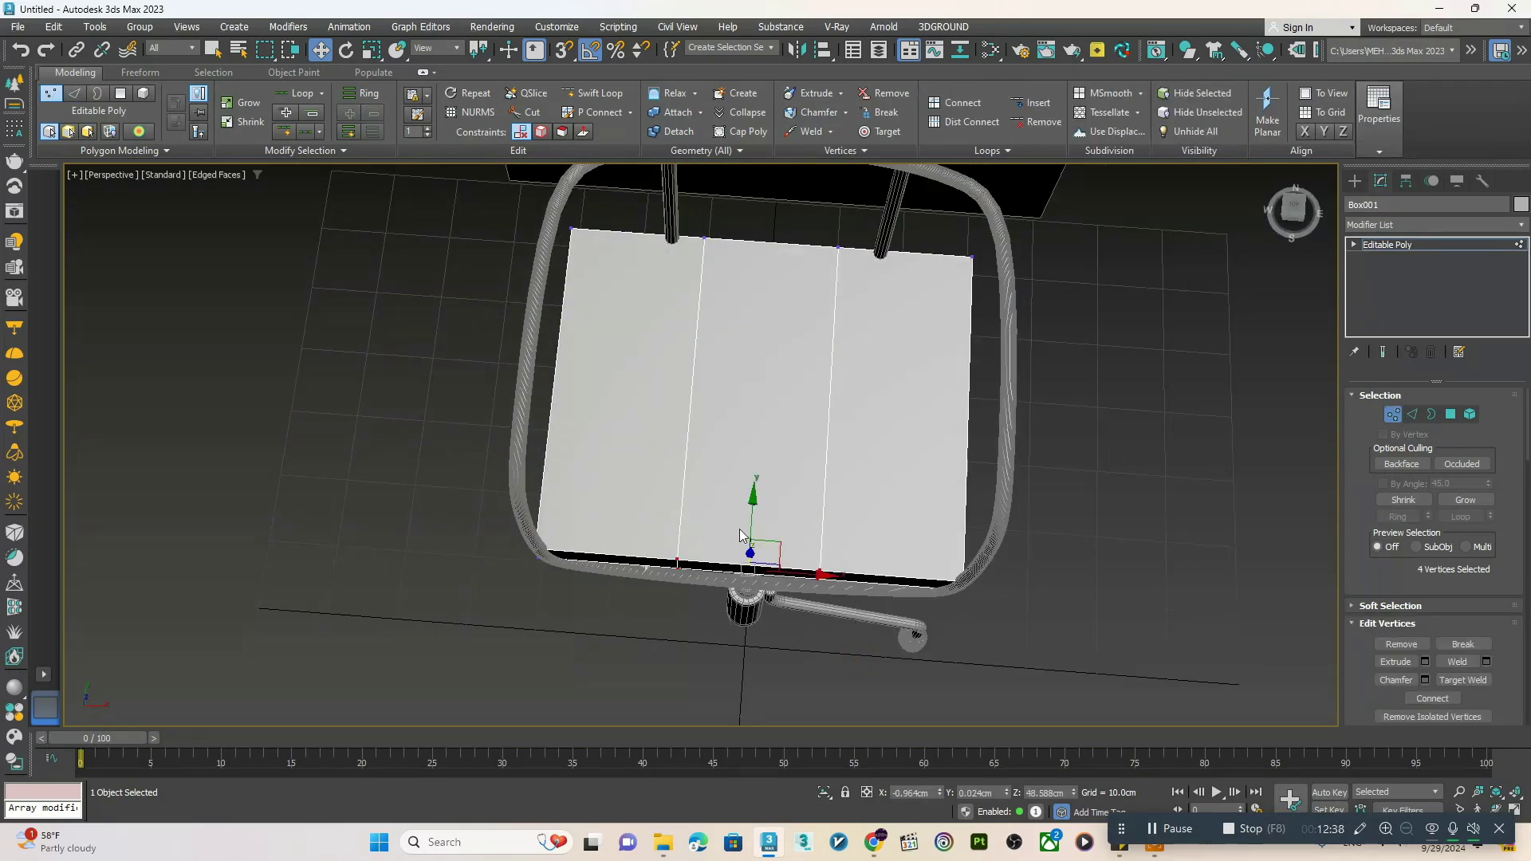
middle_click_drag(721, 447, 716, 486, "alt")
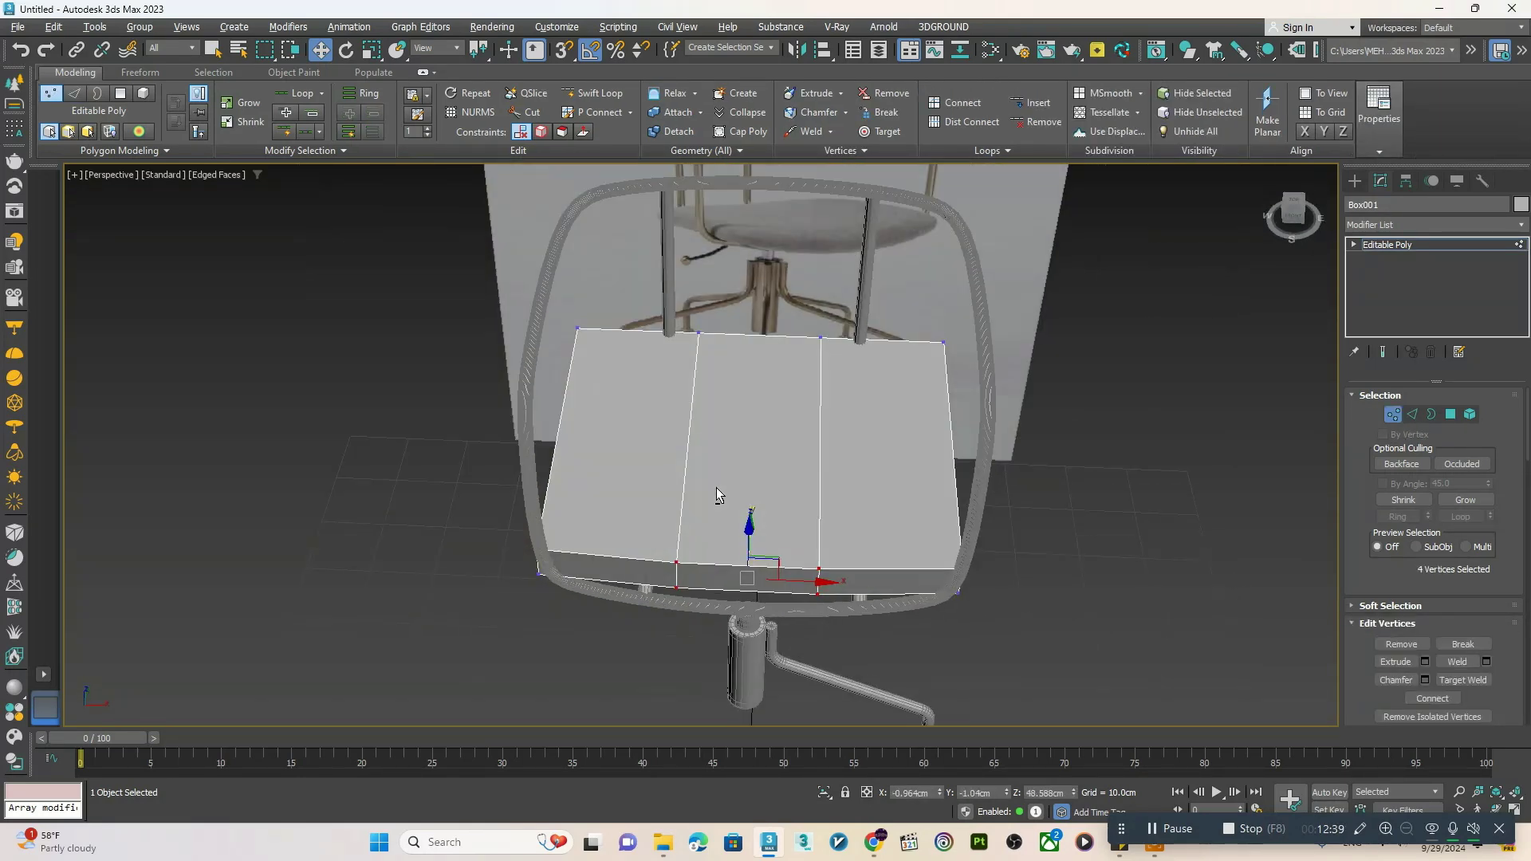
- In the Top view, connect the seat's eight front-to-back edges with 2 segments
key("alt+w")
right_click(437, 325)
key("alt+w")
middle_click_drag(566, 299, 628, 413)
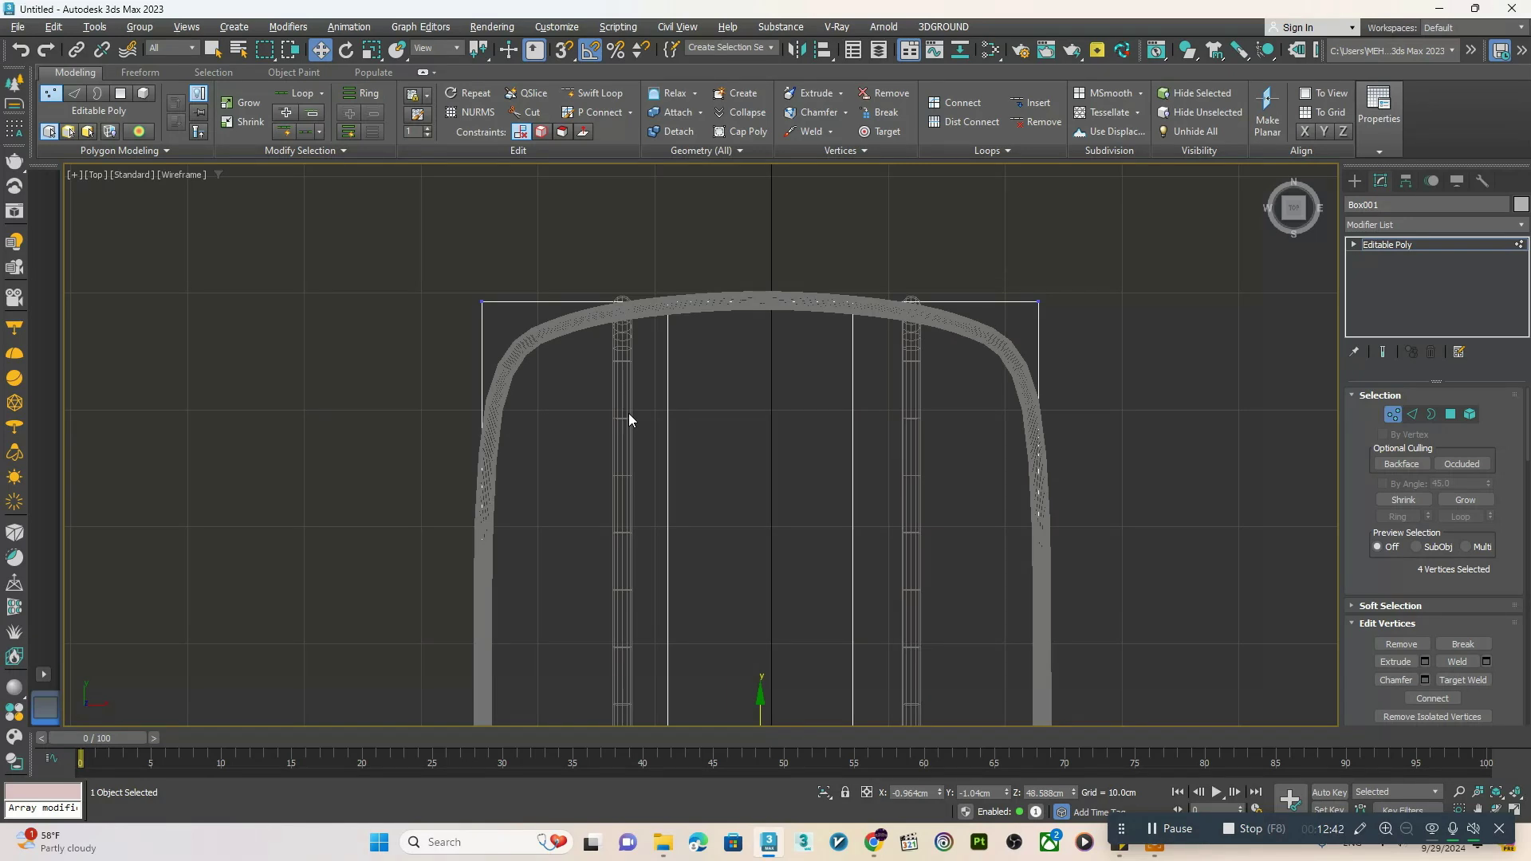
mouse_move(843, 409)
middle_mouse_down()
mouse_move(839, 441)
mouse_move(828, 386)
middle_mouse_up()
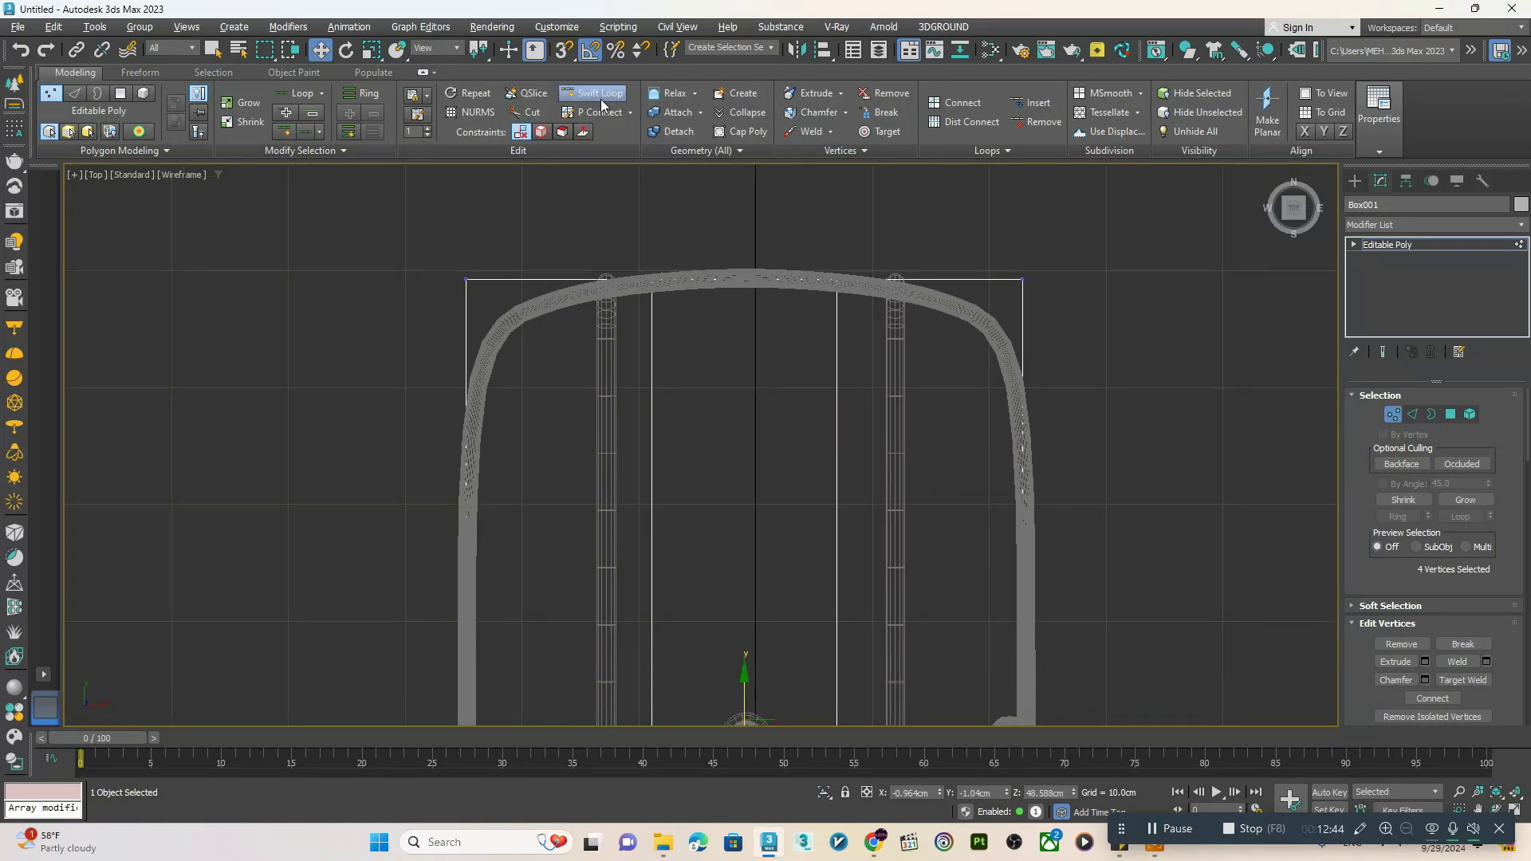
scroll(542, 372, "down", 4)
key("2")
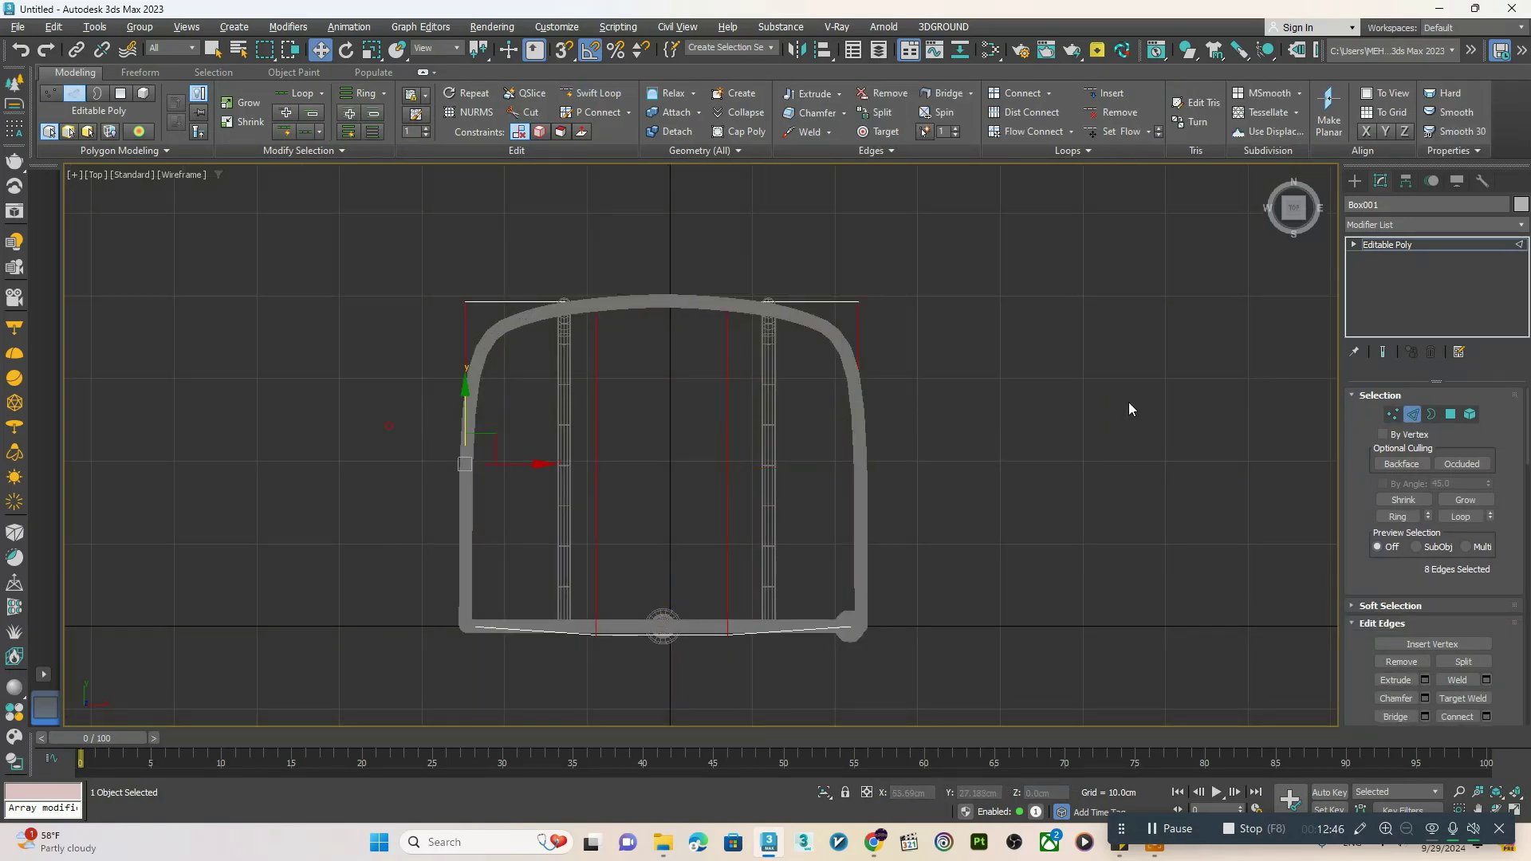
right_click(1098, 398)
left_click(956, 453)
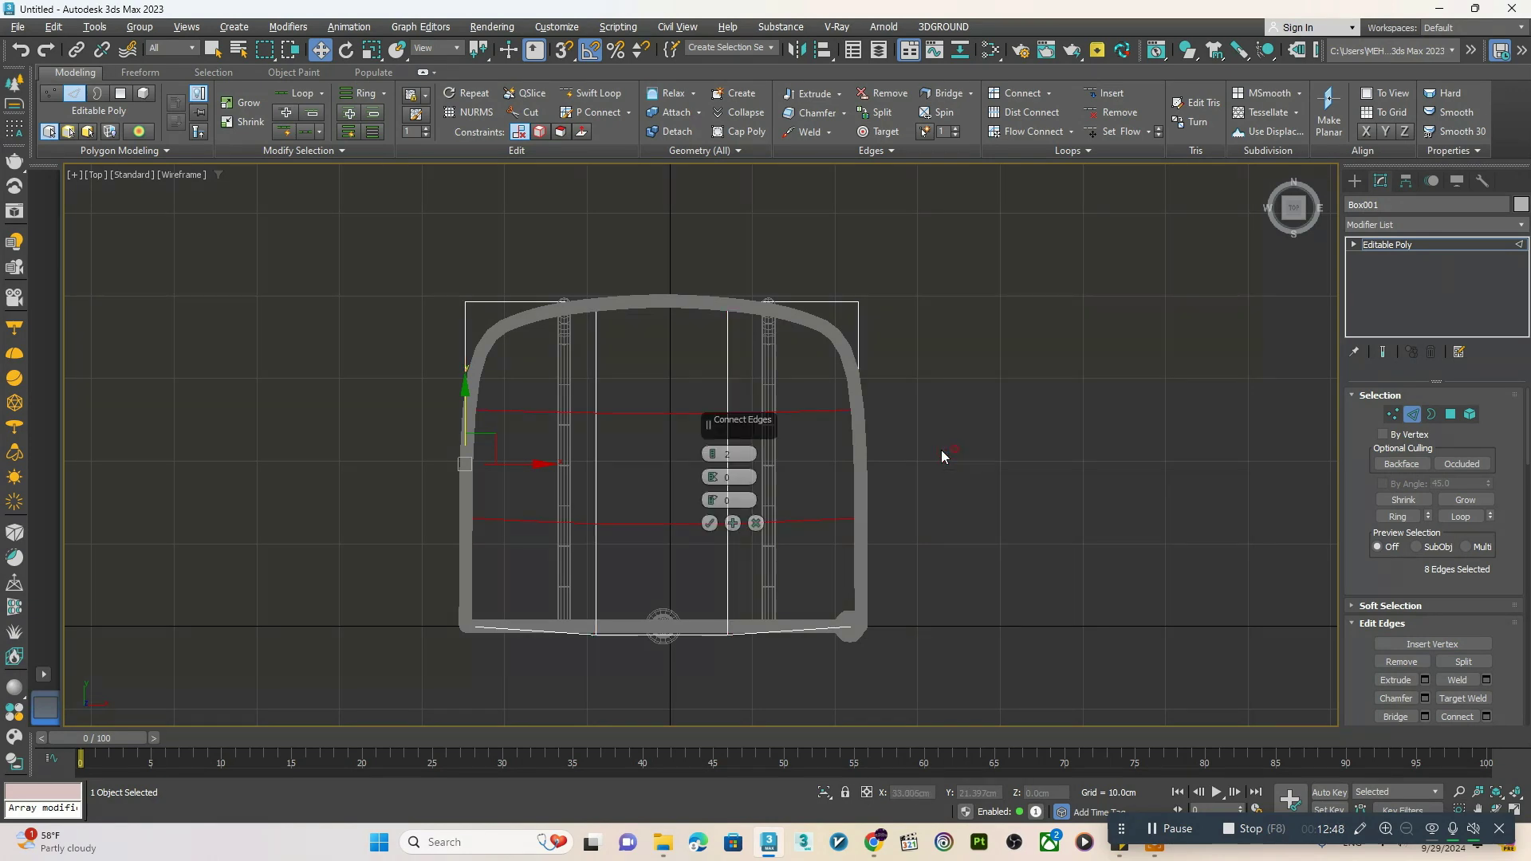
left_click(708, 522)
- Pull the vertices at both far corners of the seat inward to match the rounded corners of the armrest frame
middle_click_drag(845, 372, 859, 429)
key("1")
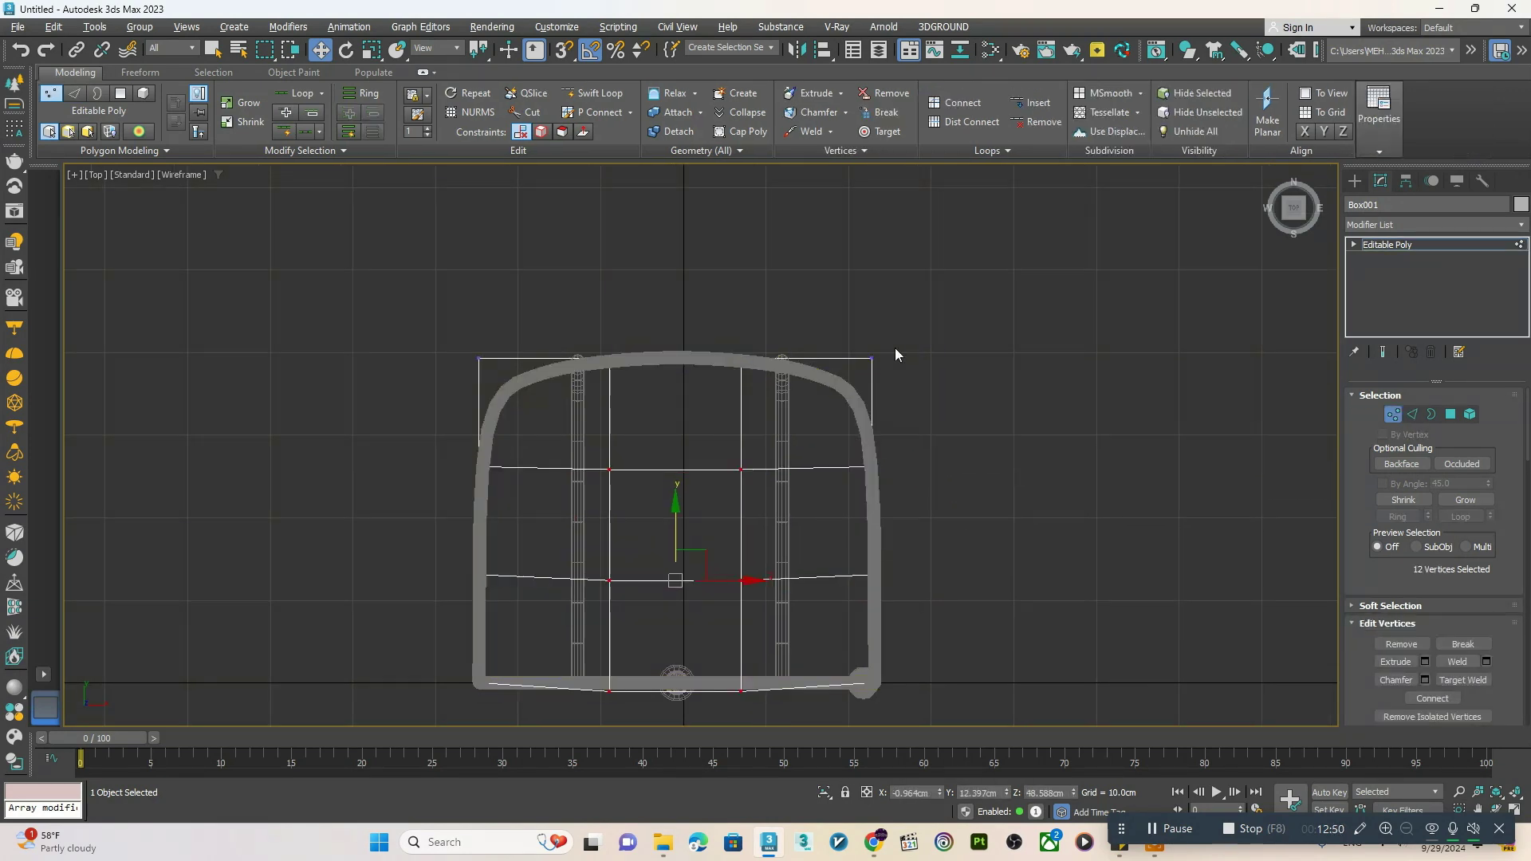
left_click_drag(913, 335, 838, 420)
scroll(861, 354, "up", 2)
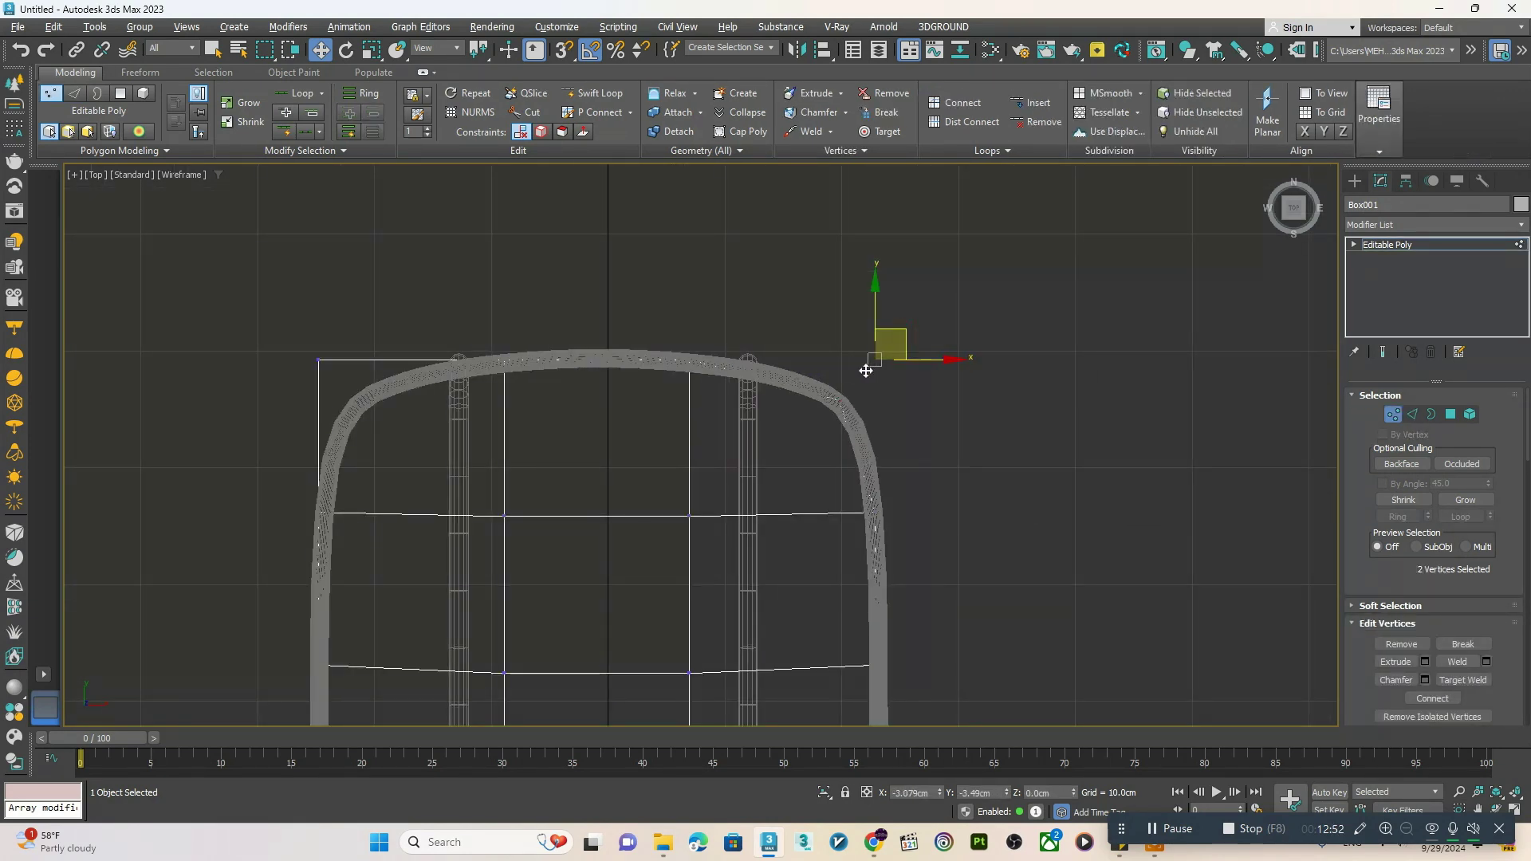
left_click_drag(901, 330, 866, 371)
middle_click_drag(258, 313, 357, 314)
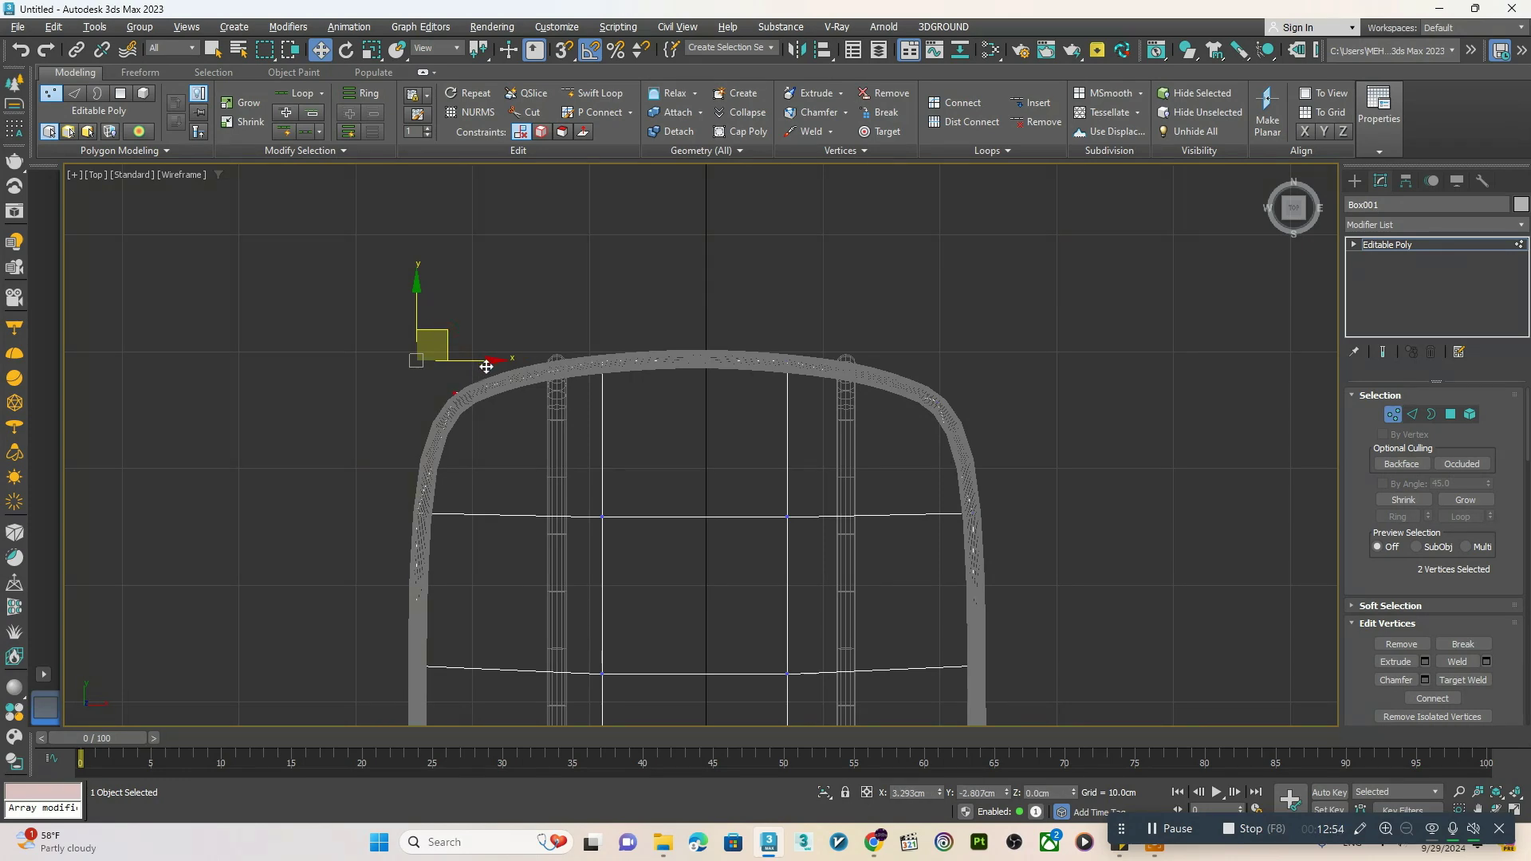
left_click_drag(448, 334, 490, 371)
- In the Perspective view, lower the vertices of the seat's two middle rows to about 45.4 cm on Z, giving it a curved sag
scroll(543, 403, "down", 2)
middle_click_drag(542, 403, 552, 346)
middle_click_drag(673, 482, 668, 442)
key("alt+w")
middle_click(844, 537)
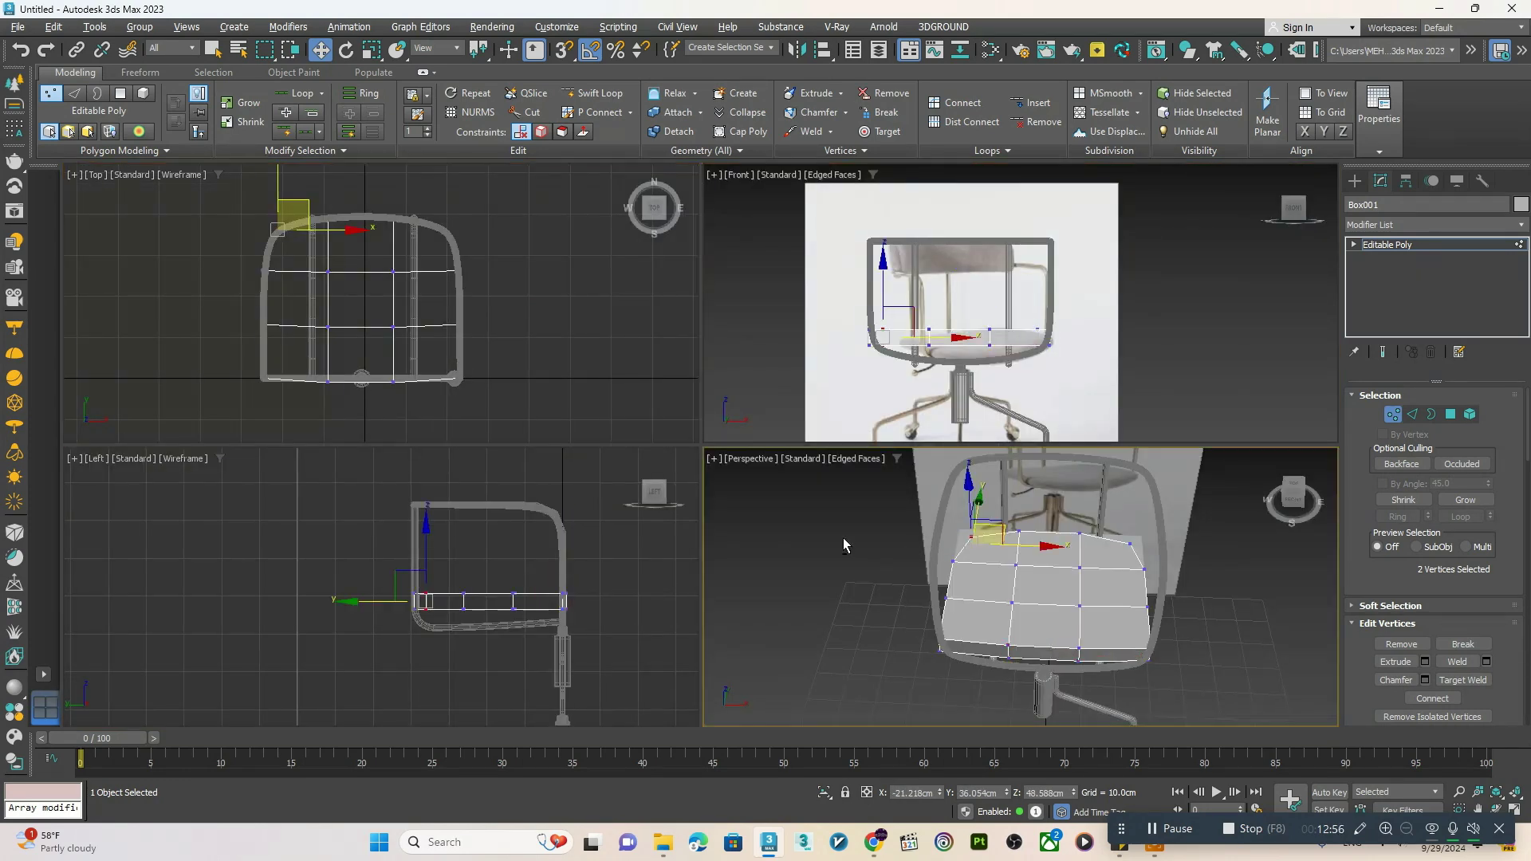
key("alt+w")
mouse_move(843, 537)
middle_mouse_down("alt")
mouse_move(806, 448)
mouse_move(844, 541)
middle_mouse_up("alt")
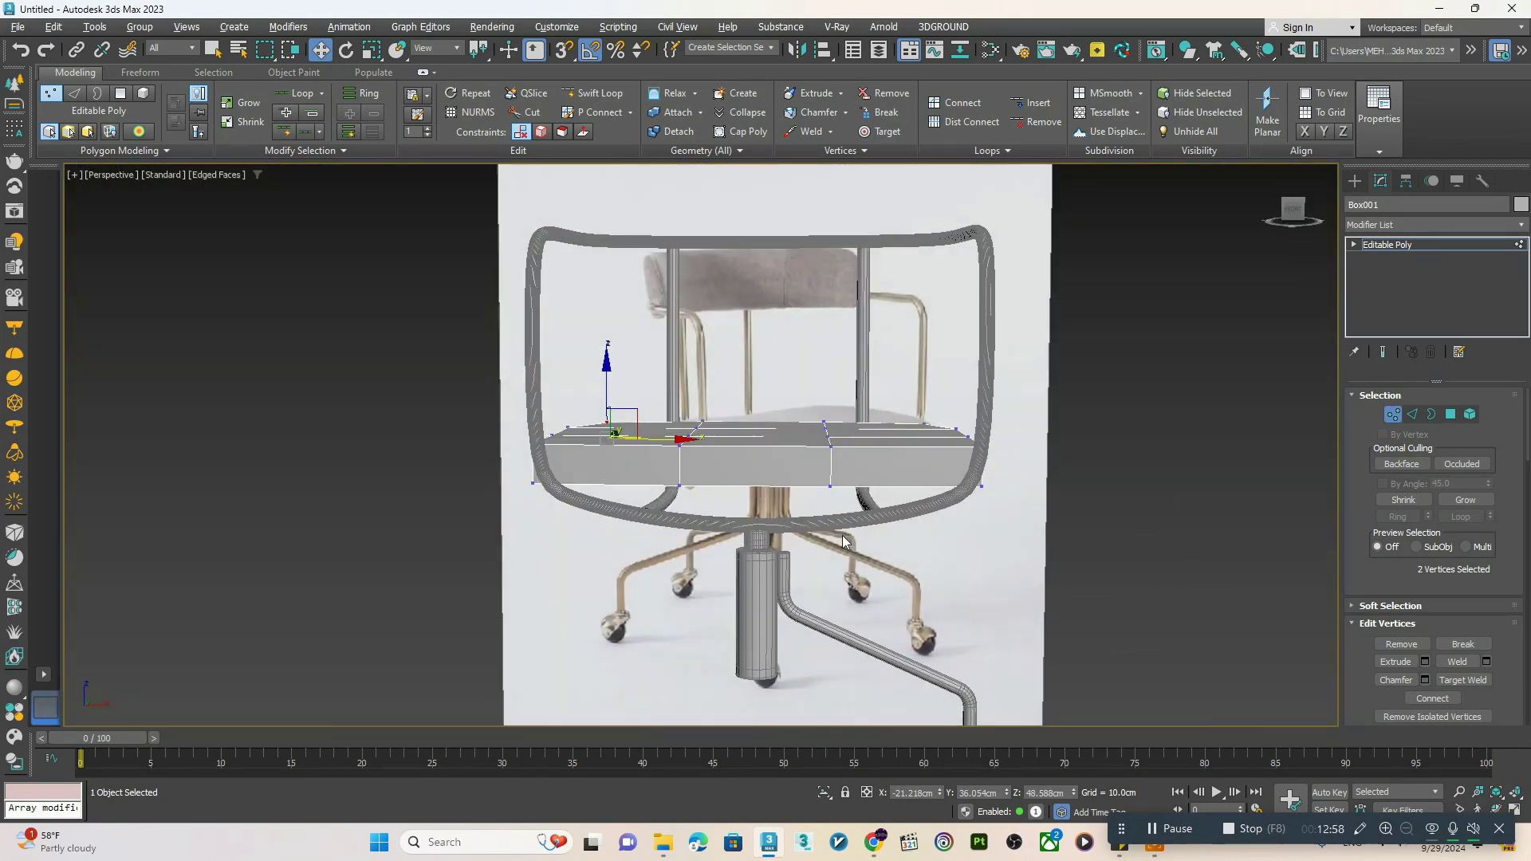
middle_click_drag(736, 500, 763, 469)
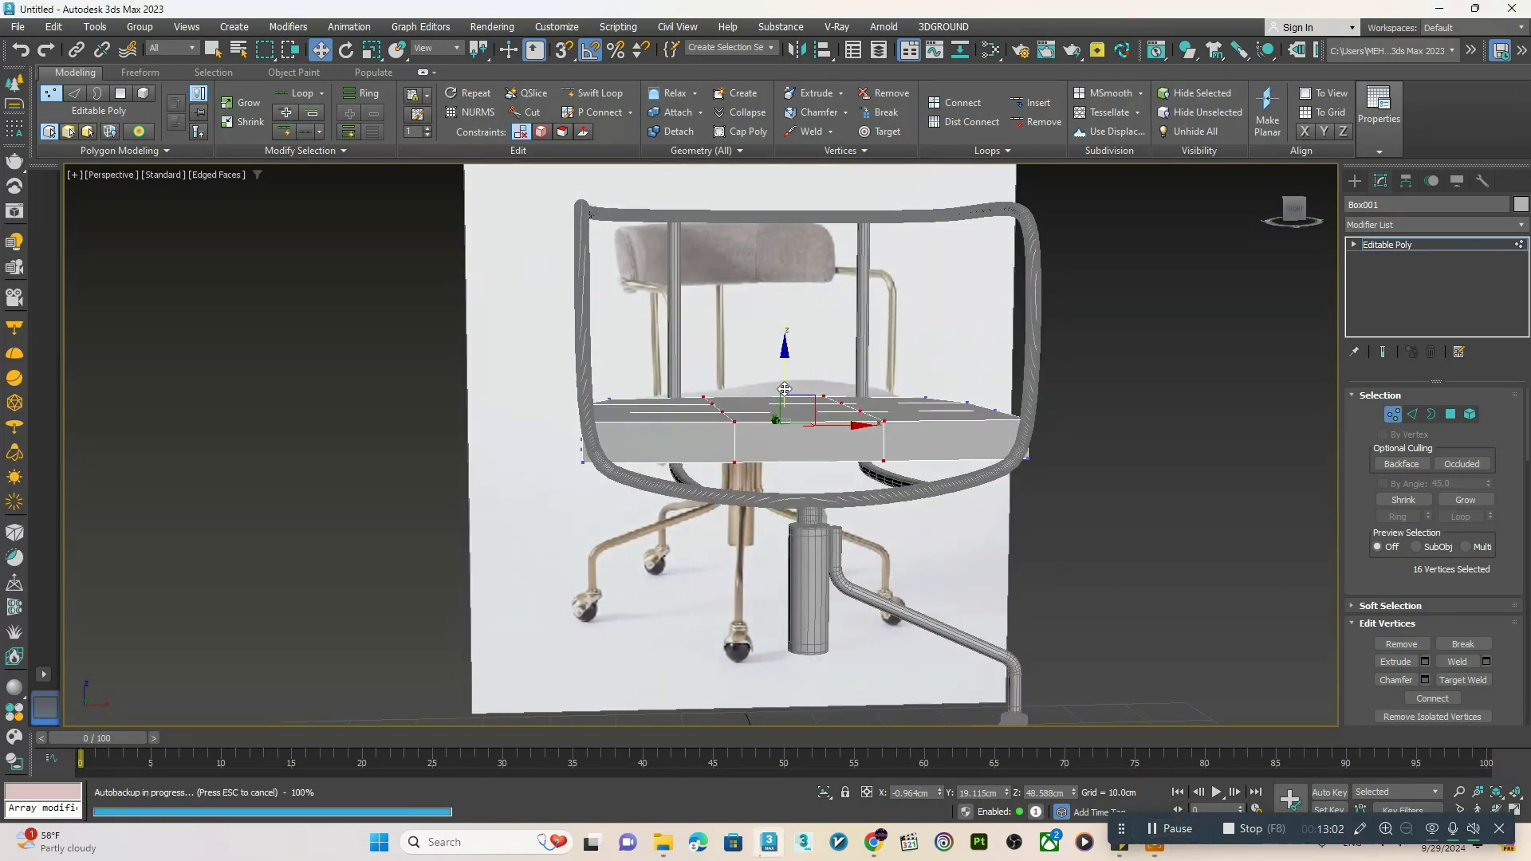
left_click_drag(784, 388, 788, 415)
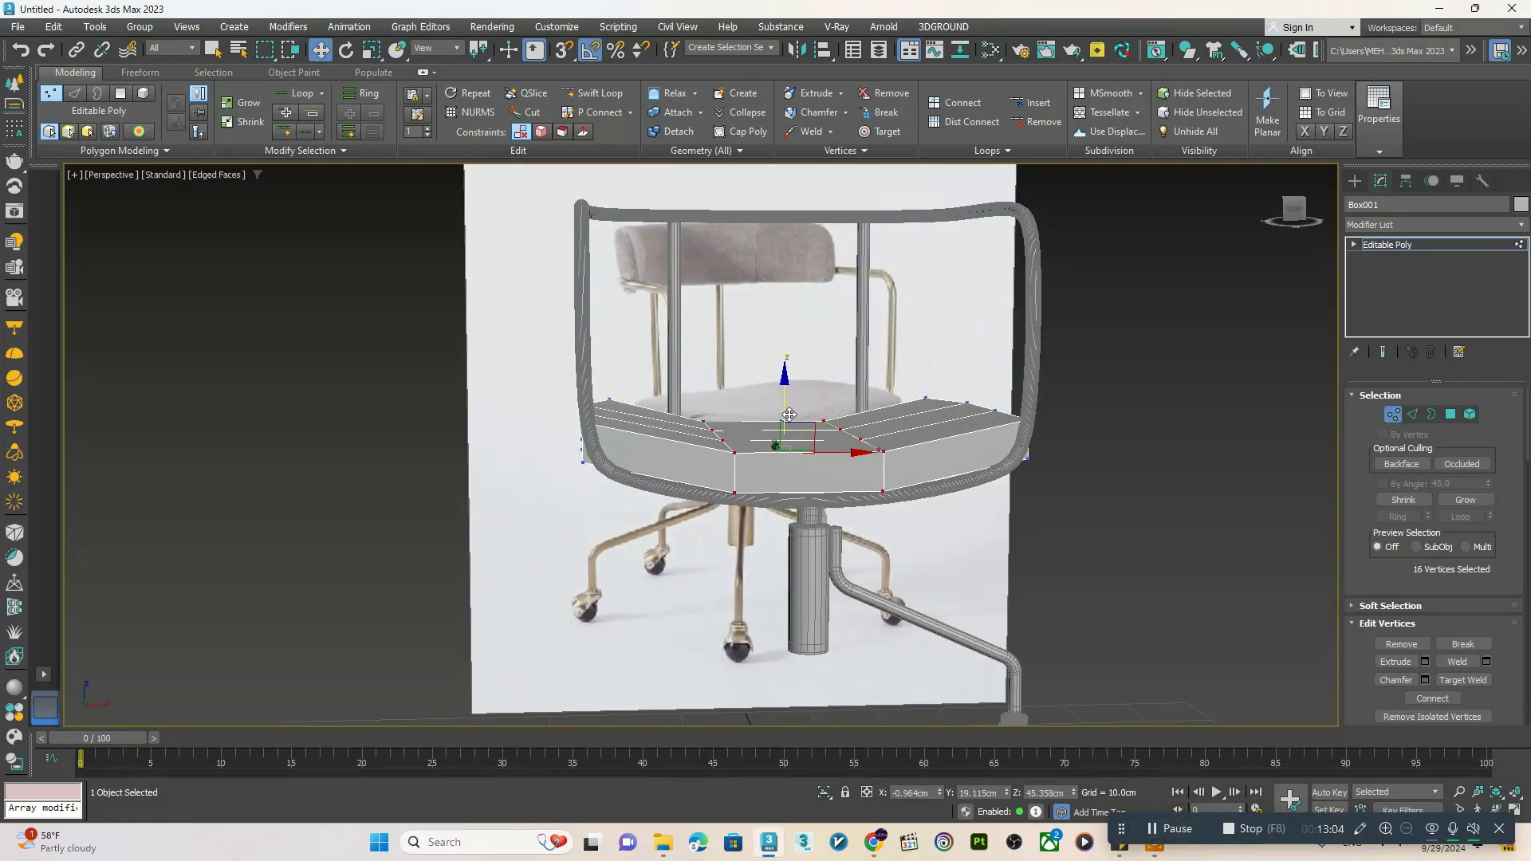
- Insert an edge loop around the seat's side, halfway through its thickness, with Swift Loop
middle_click_drag(789, 415, 755, 468, "alt")
scroll(758, 503, "up", 2)
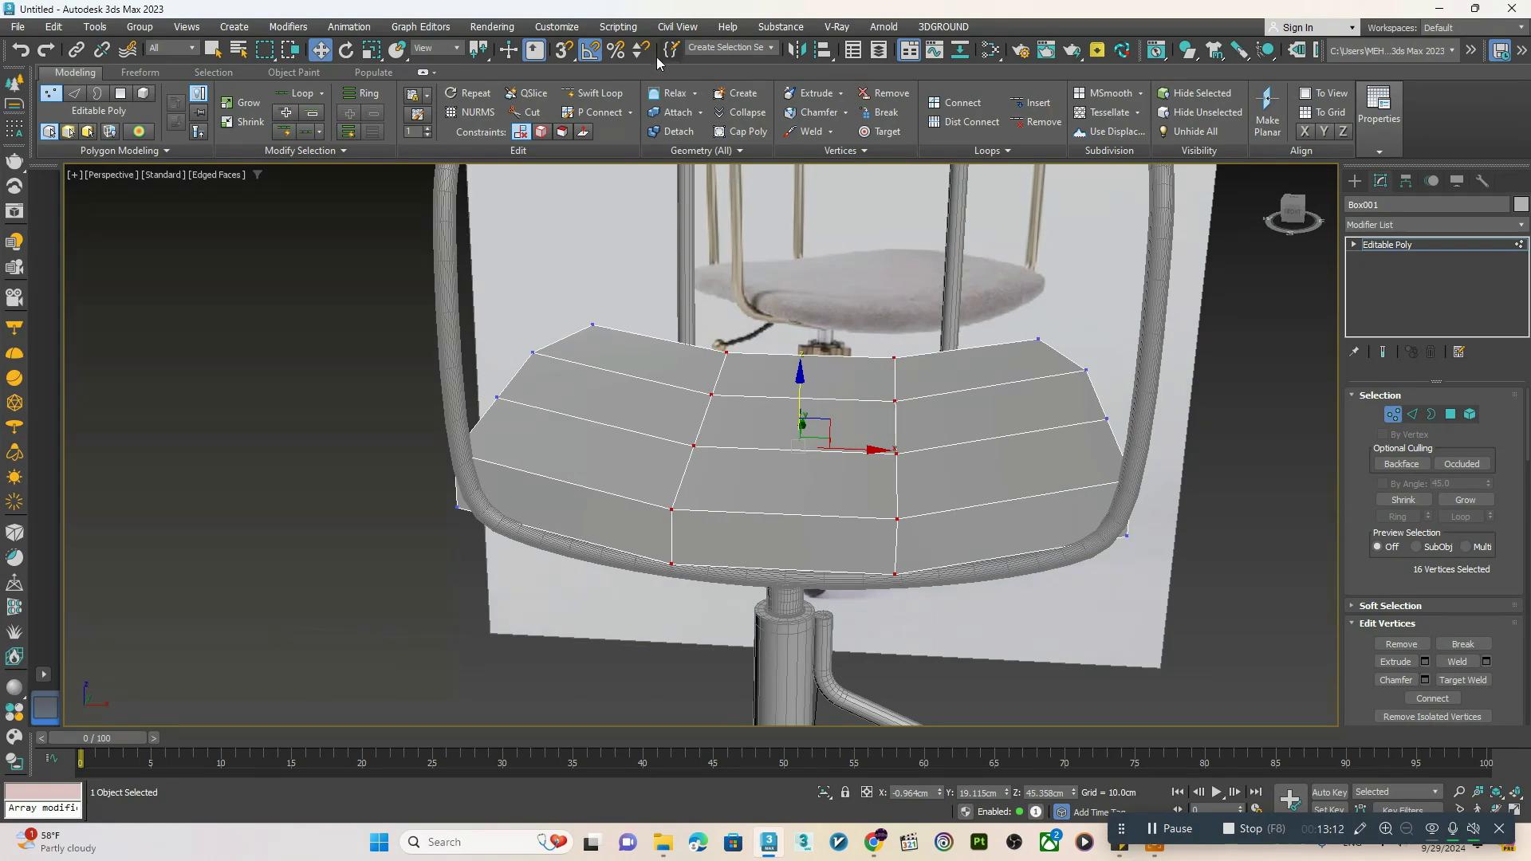
left_click(576, 93)
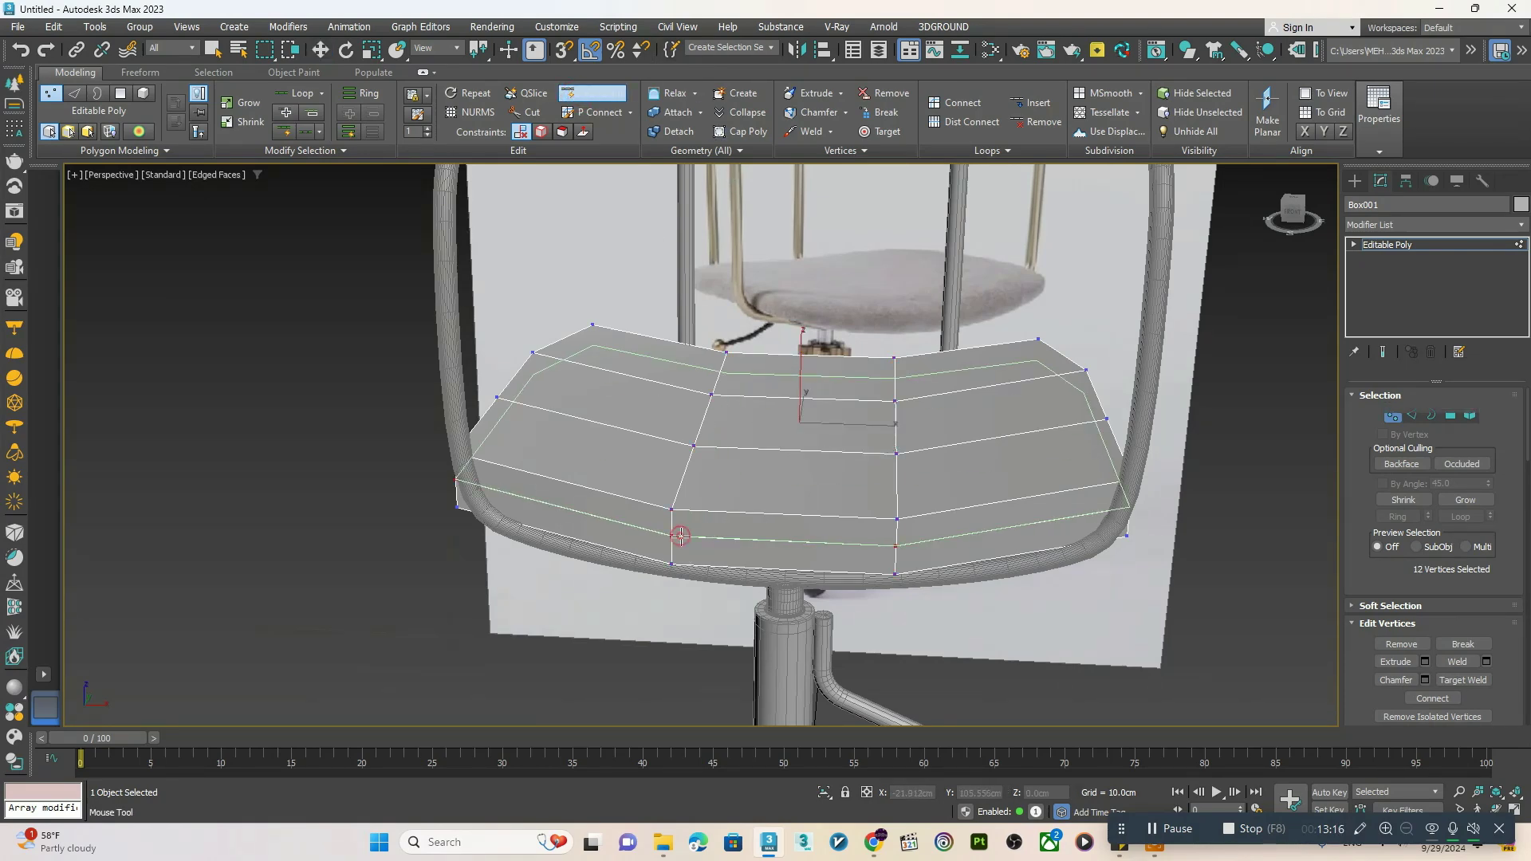
right_click(680, 536)
- Leave vertex editing and apply a TurboSmooth modifier with 2 iterations to the seat
scroll(702, 532, "down", 4)
middle_click_drag(729, 511, 765, 582, "alt")
scroll(902, 564, "up", 1)
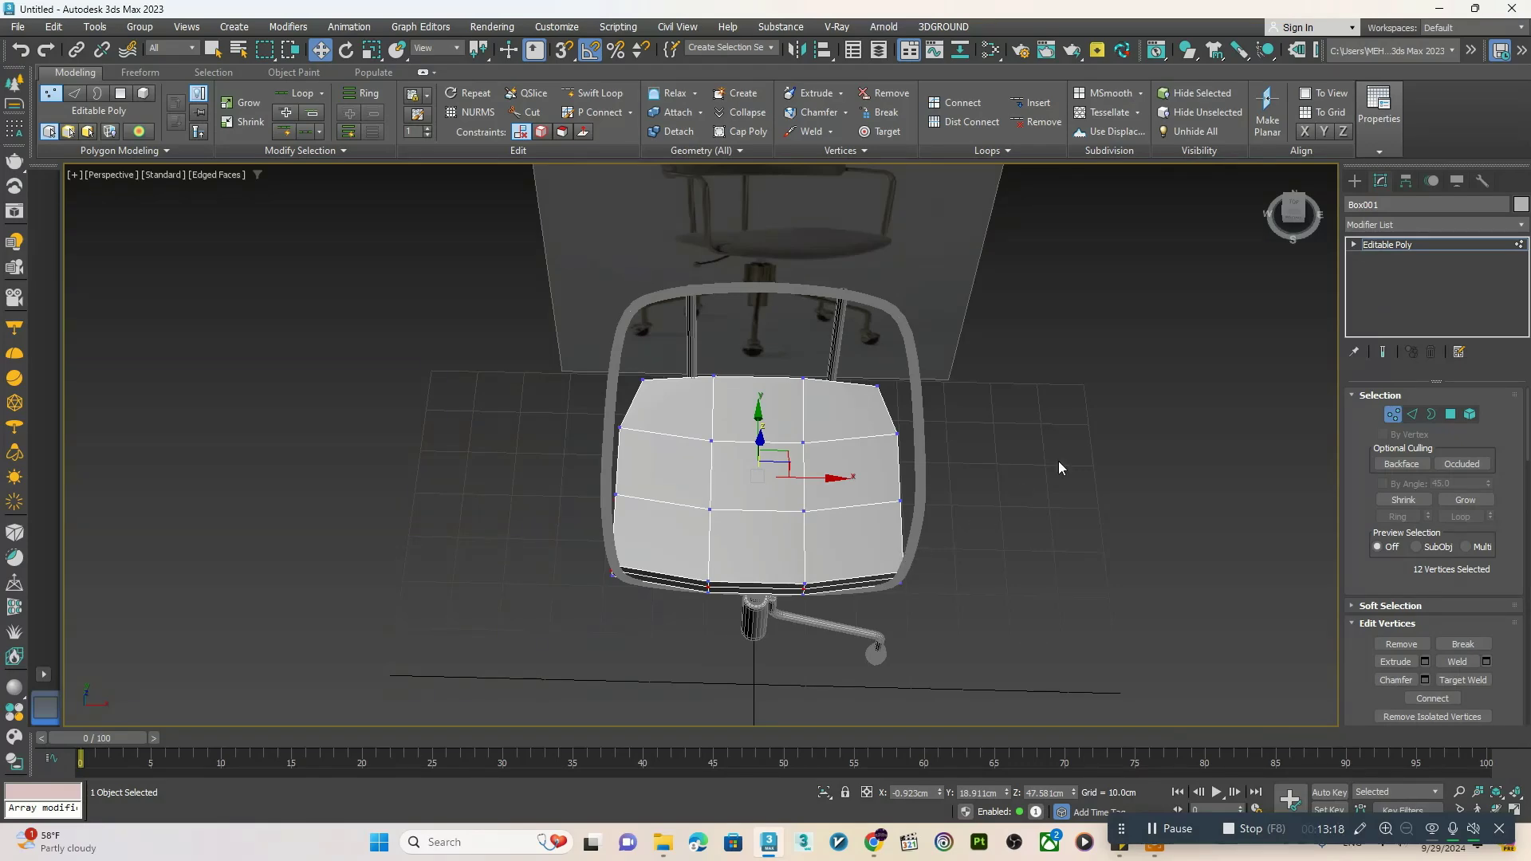
key("alt+w")
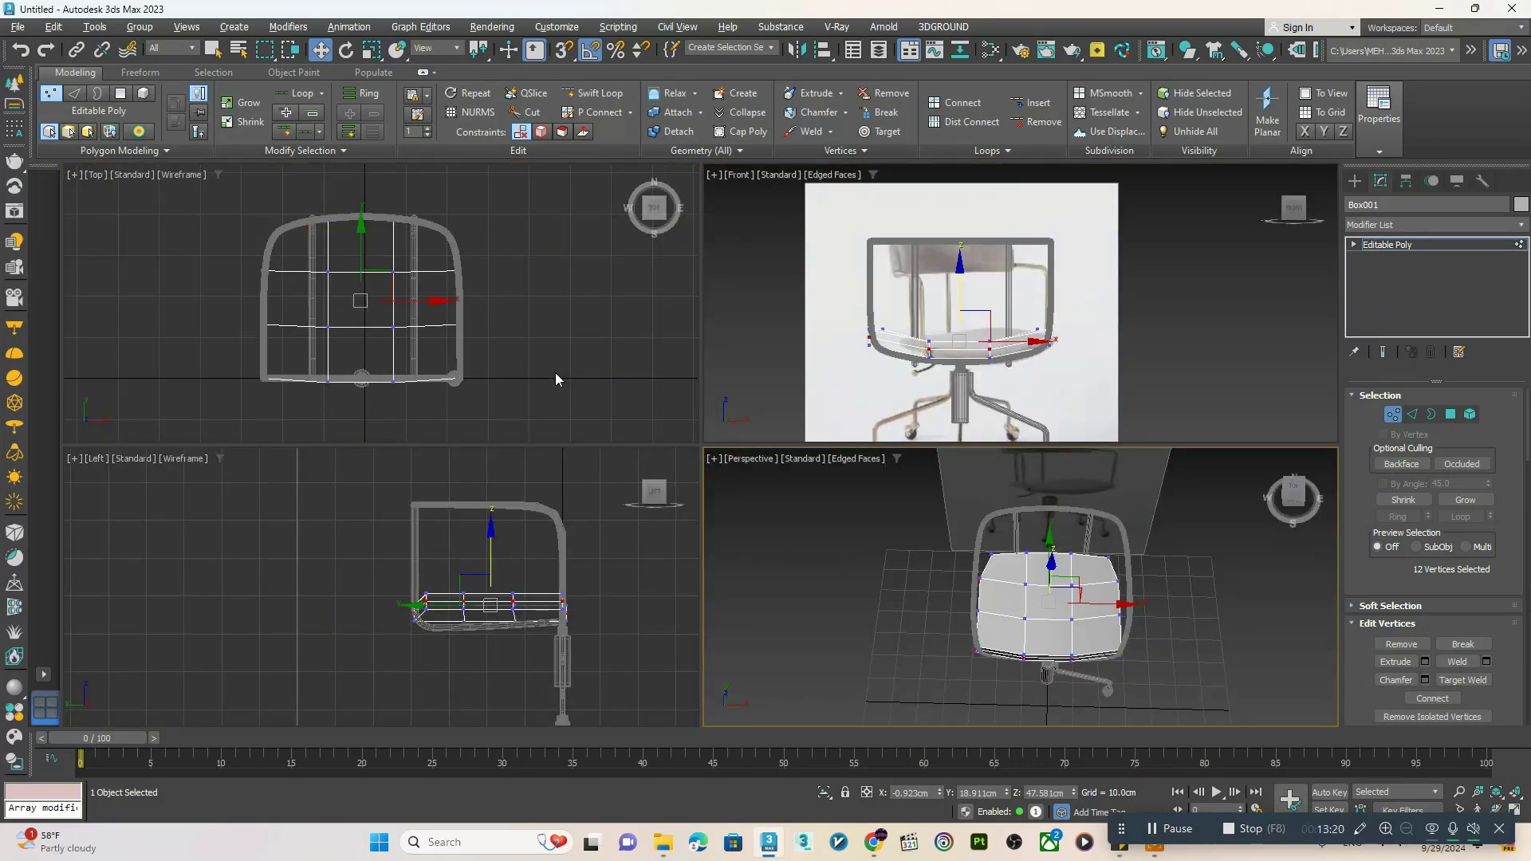
key("alt+w")
middle_click_drag(871, 519, 876, 463, "alt")
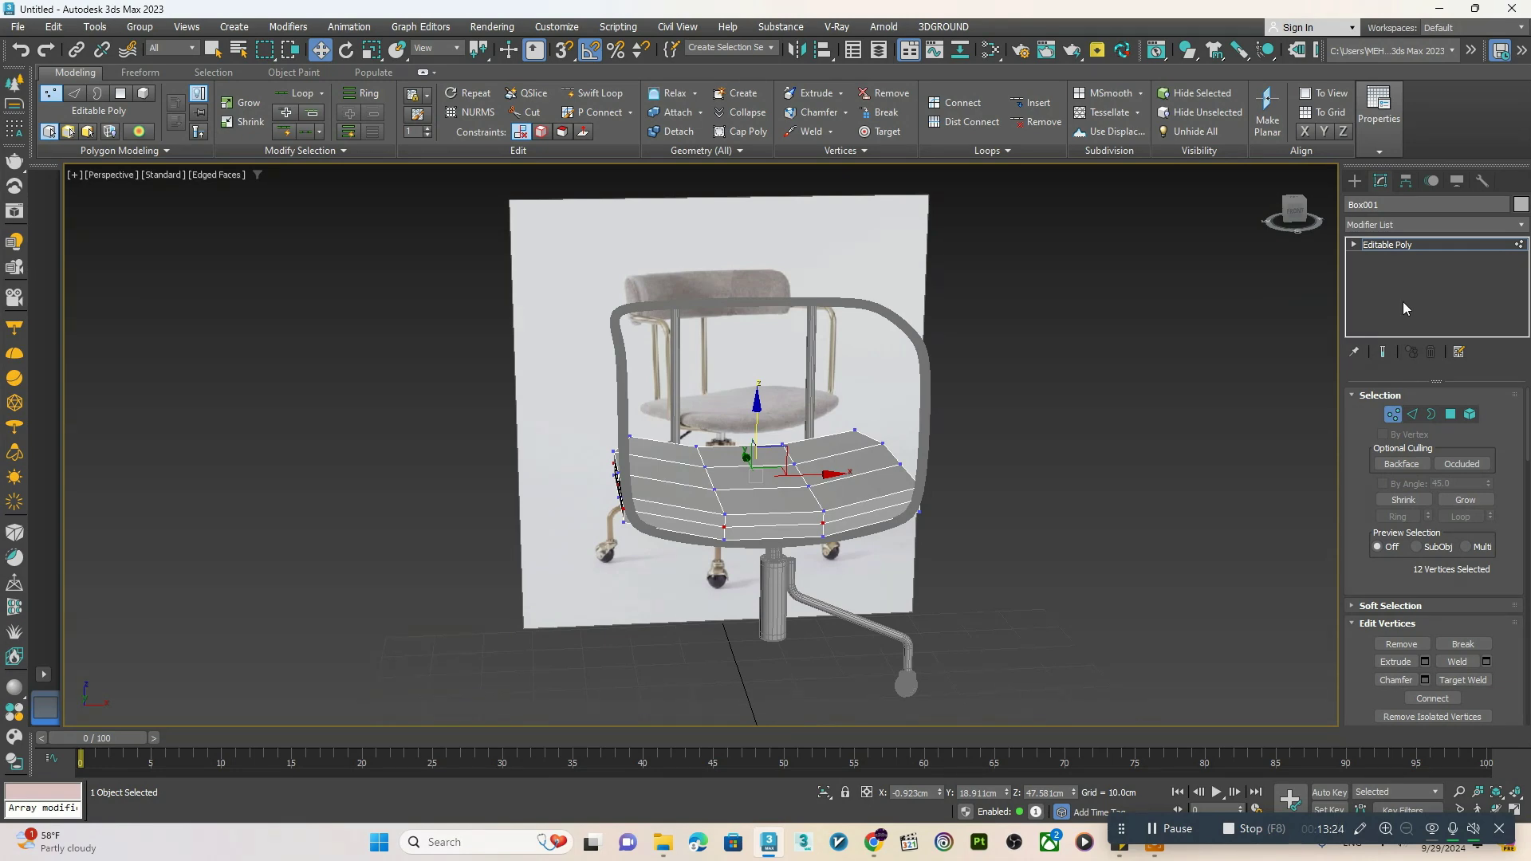
left_click(1381, 250)
left_click(1382, 225)
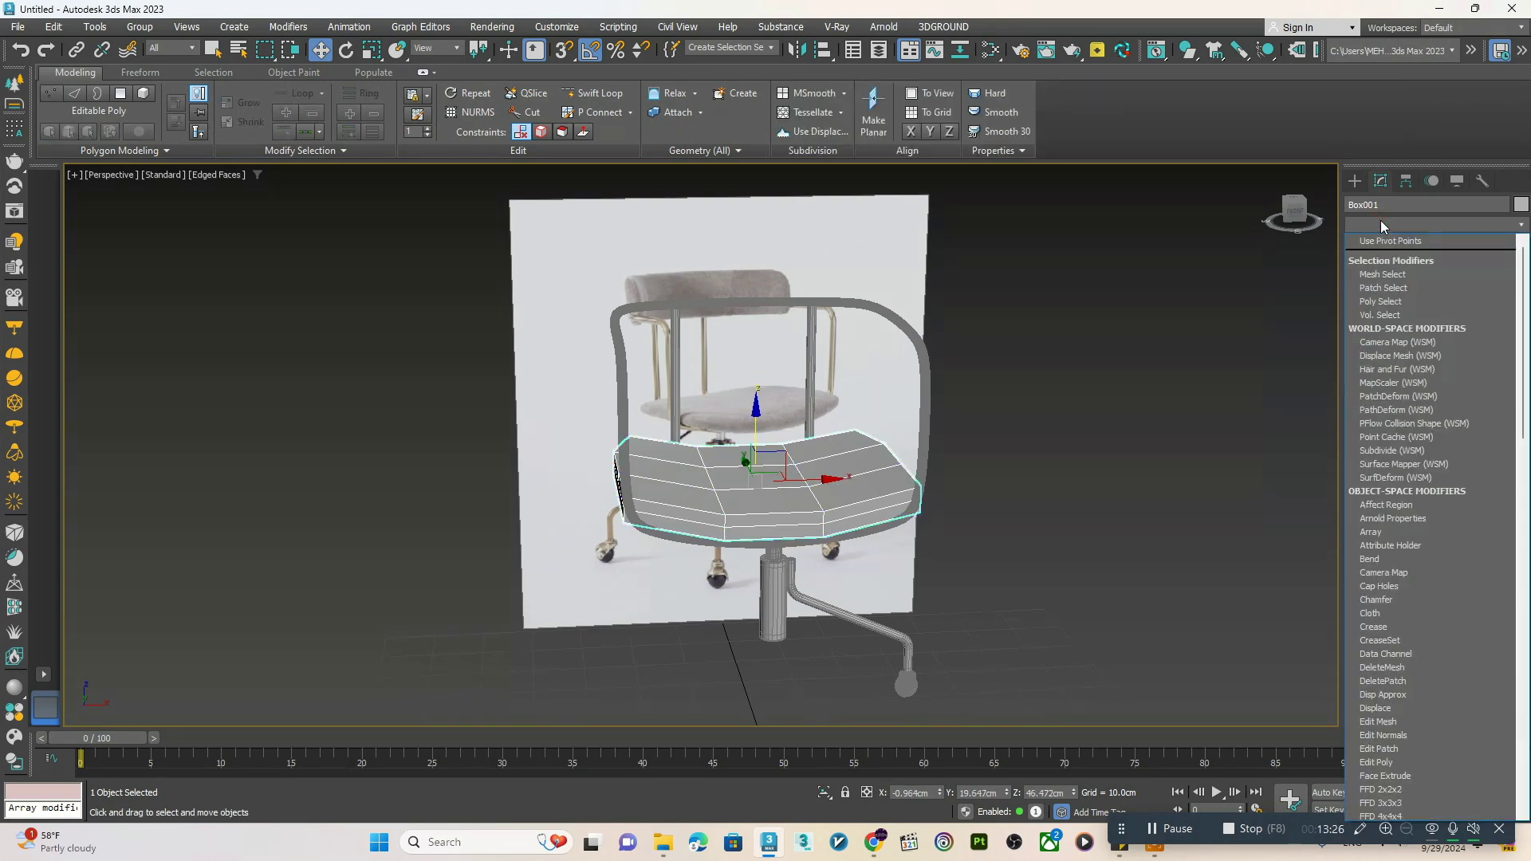
type("tu")
key("Return")
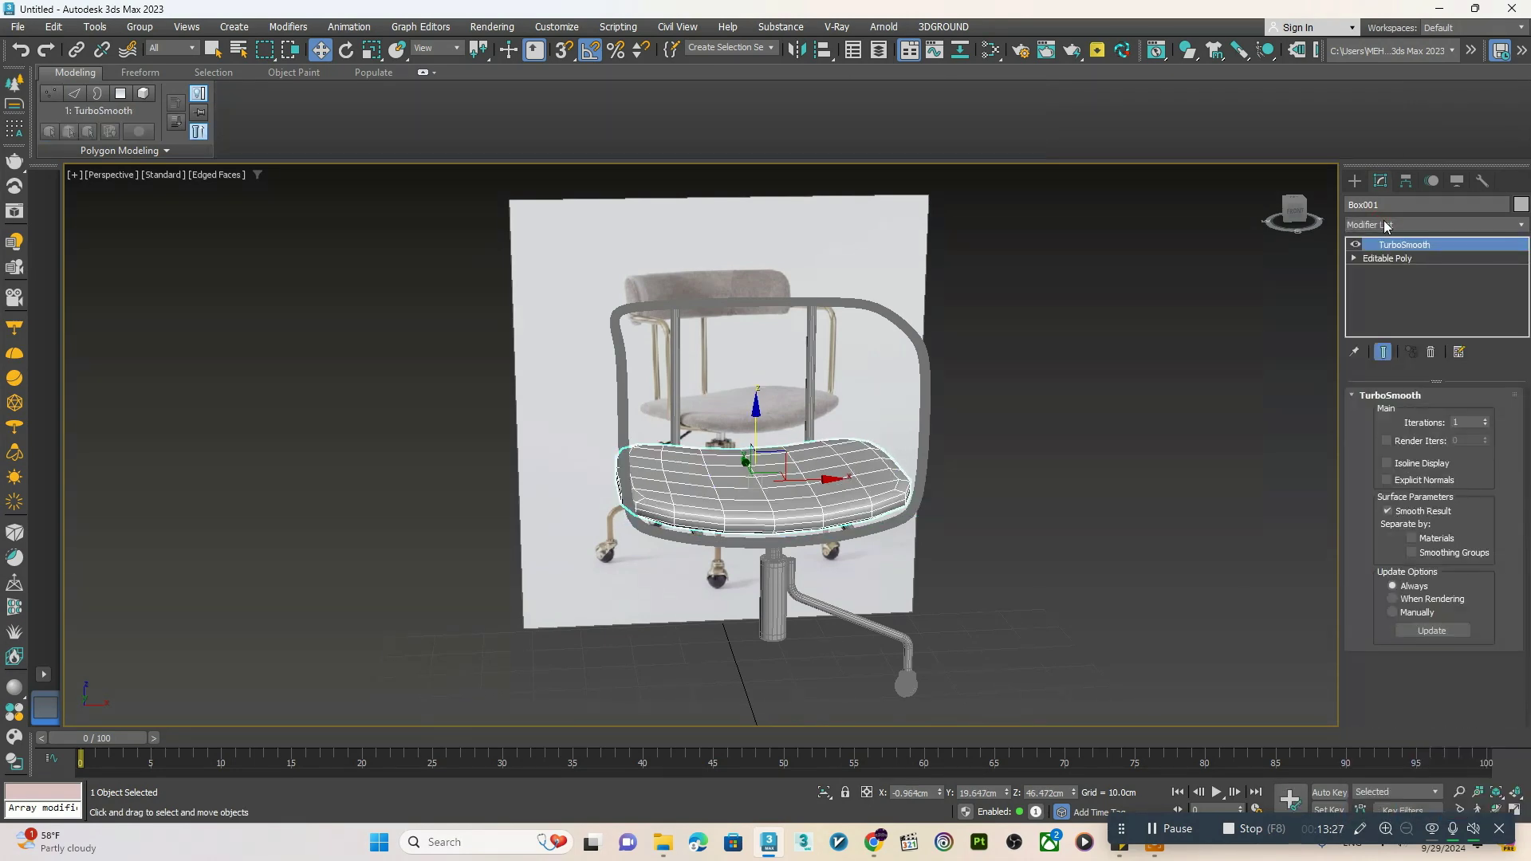
left_click(1484, 420)
- Hide the edges in the shaded view and lower the smoothed seat about 1.7 cm on Z onto the frame
scroll(769, 462, "up", 5)
key("F4")
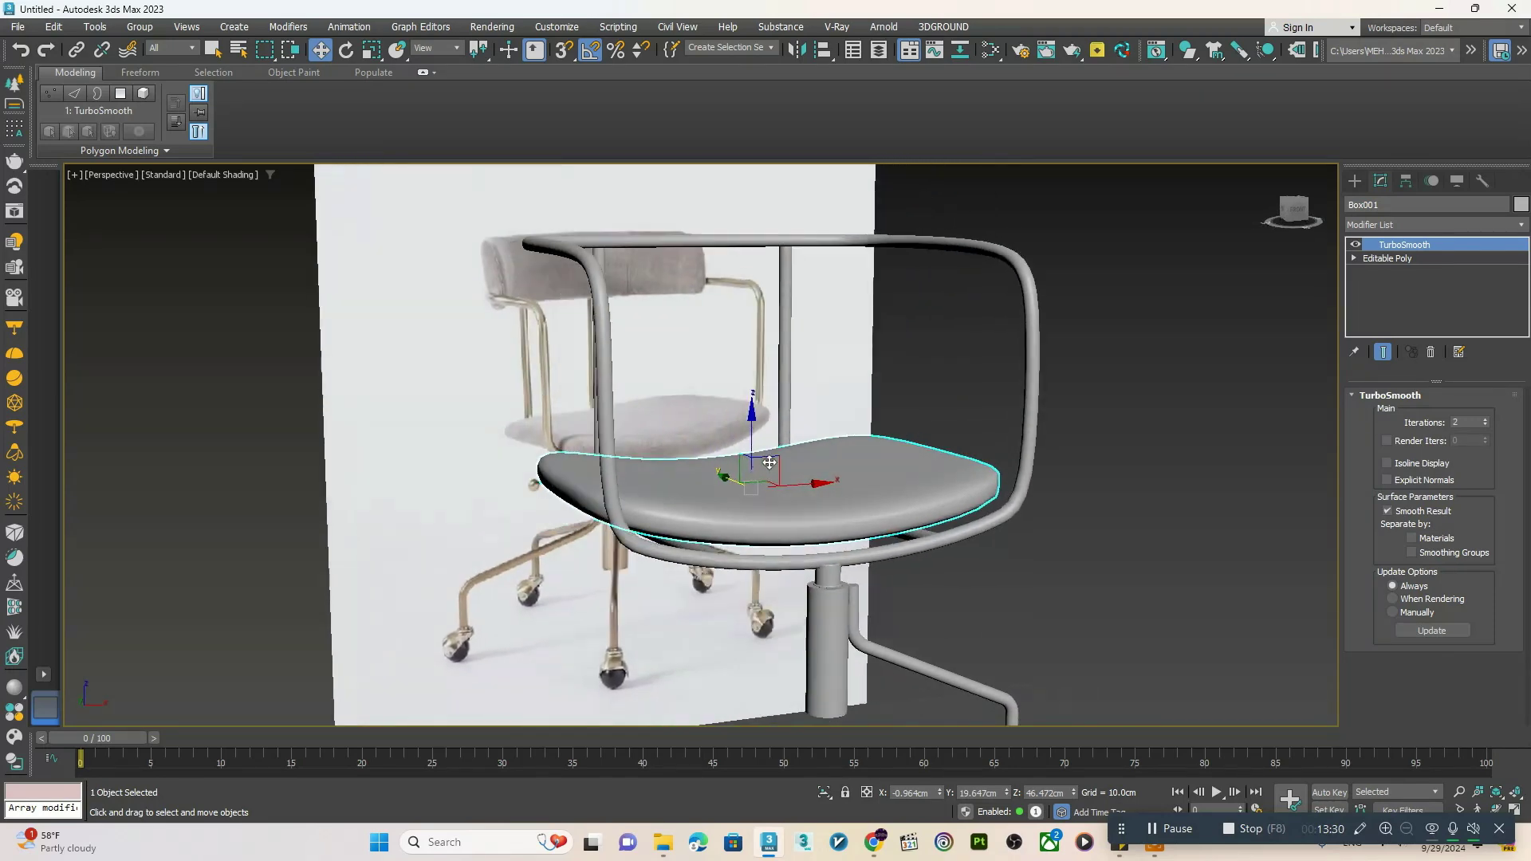
middle_click_drag(769, 462, 748, 461, "alt")
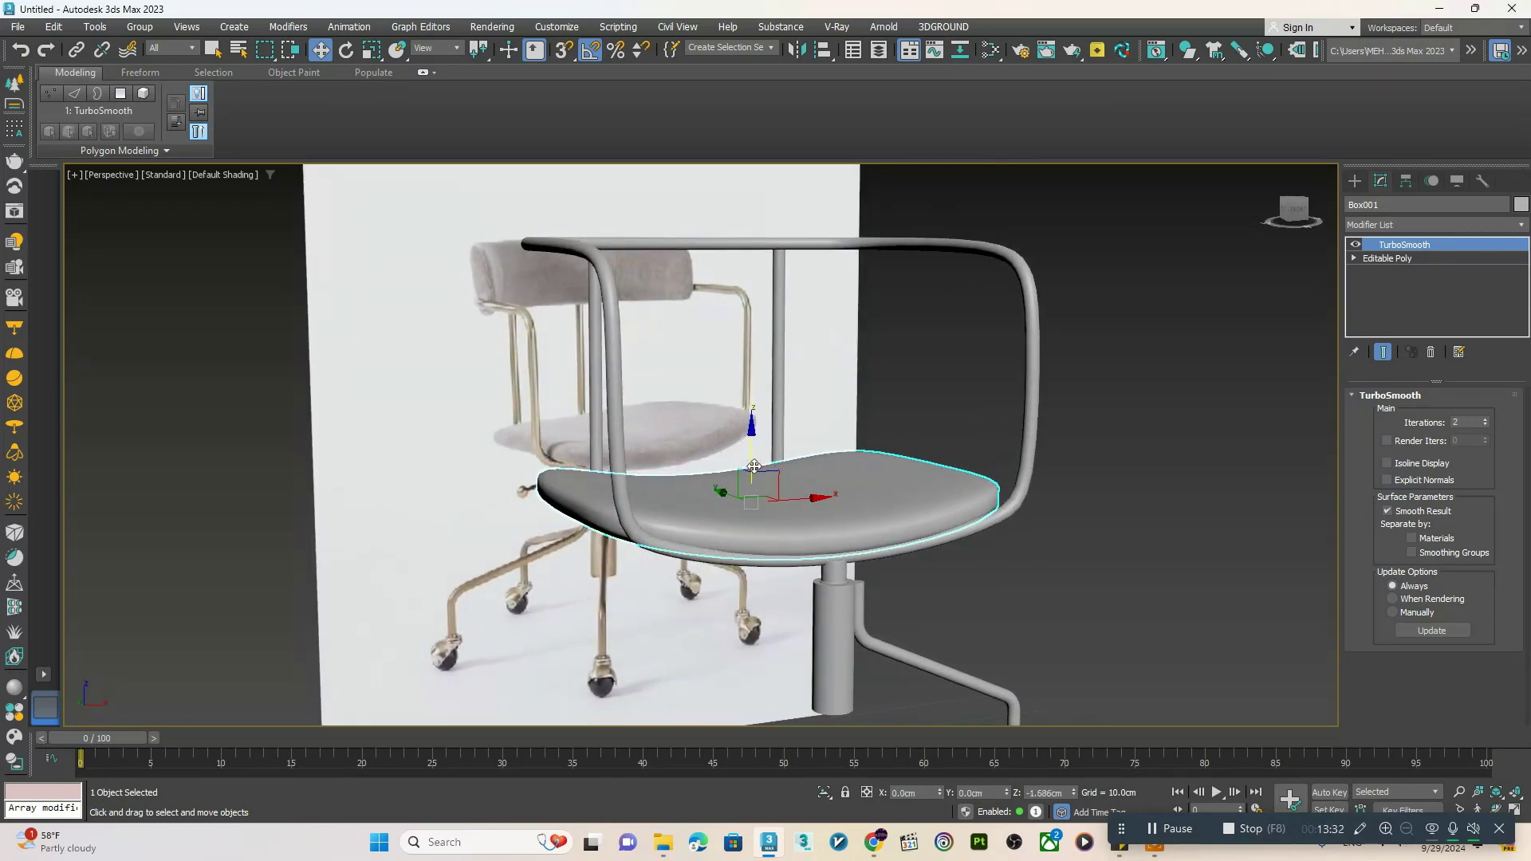
middle_click_drag(753, 465, 792, 482, "alt")
- Examine the seat's fit within the armrest frame from several angles with edged faces shown
scroll(645, 496, "up", 3)
mouse_move(634, 507)
middle_mouse_down()
mouse_move(654, 493)
mouse_move(747, 522)
middle_mouse_up()
key("F4")
middle_click_drag(754, 455, 689, 389)
left_click(642, 318)
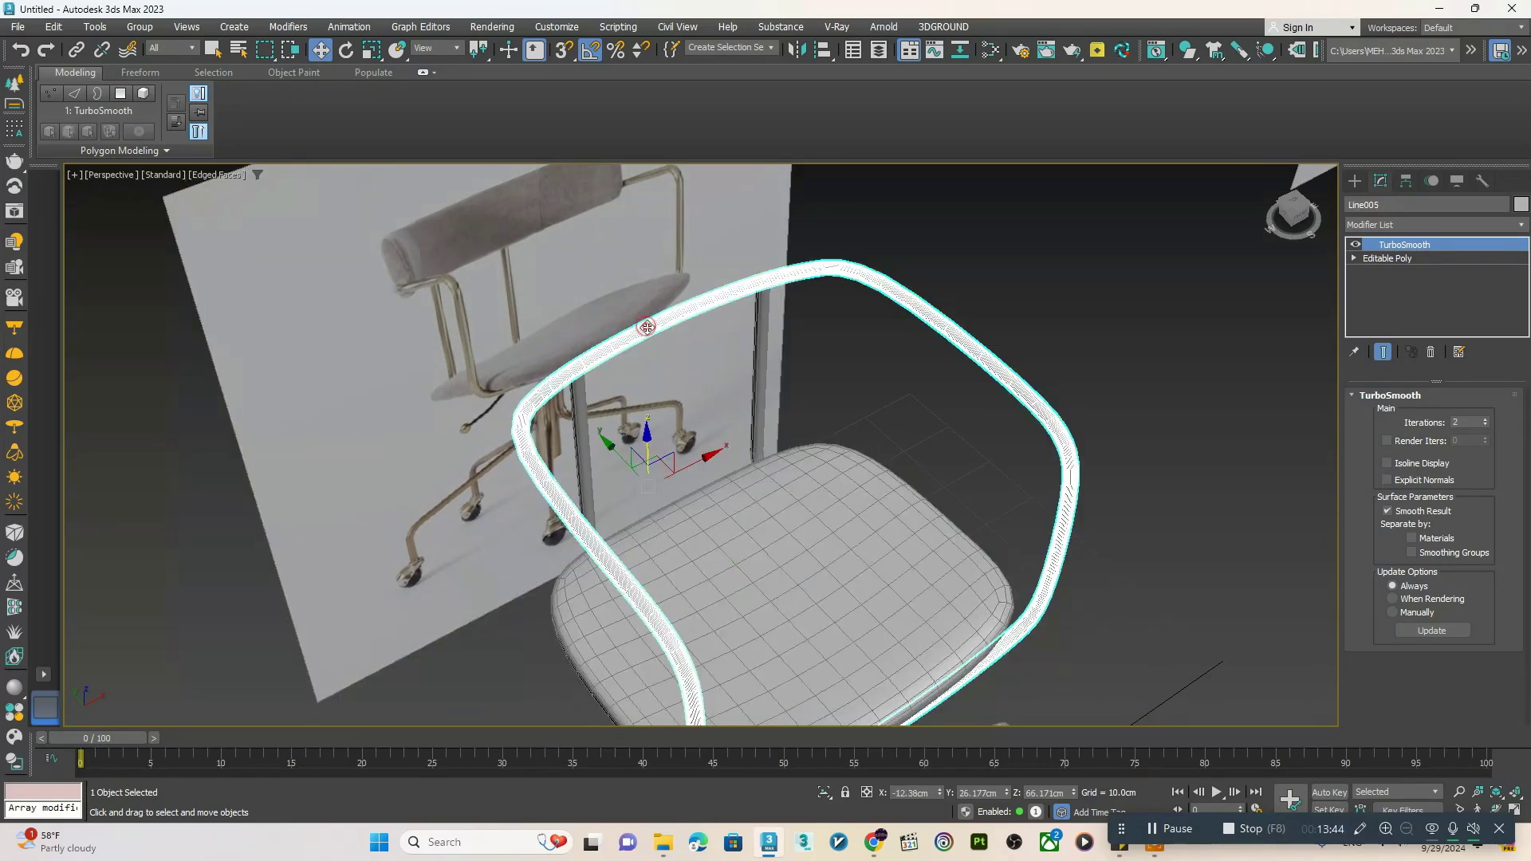
scroll(646, 351, "up", 8)
scroll(670, 410, "down", 5)
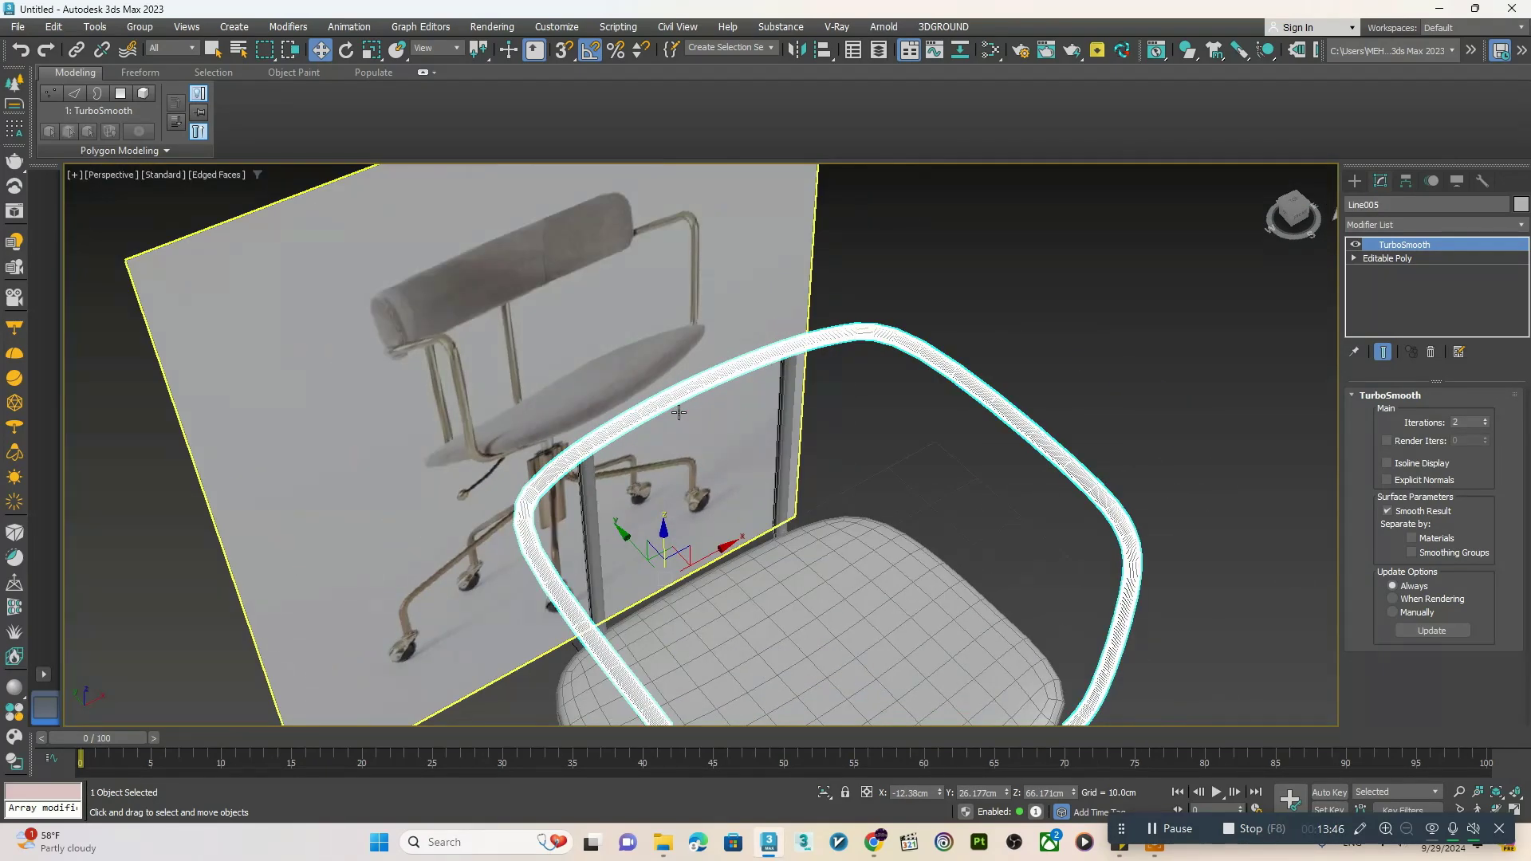
middle_click_drag(646, 430, 732, 319, "alt")
- Rotate the seat 90 degrees about X as a clone, creating one independent copy for the backrest
left_click(724, 581)
middle_click_drag(723, 581, 789, 544, "alt")
key("e")
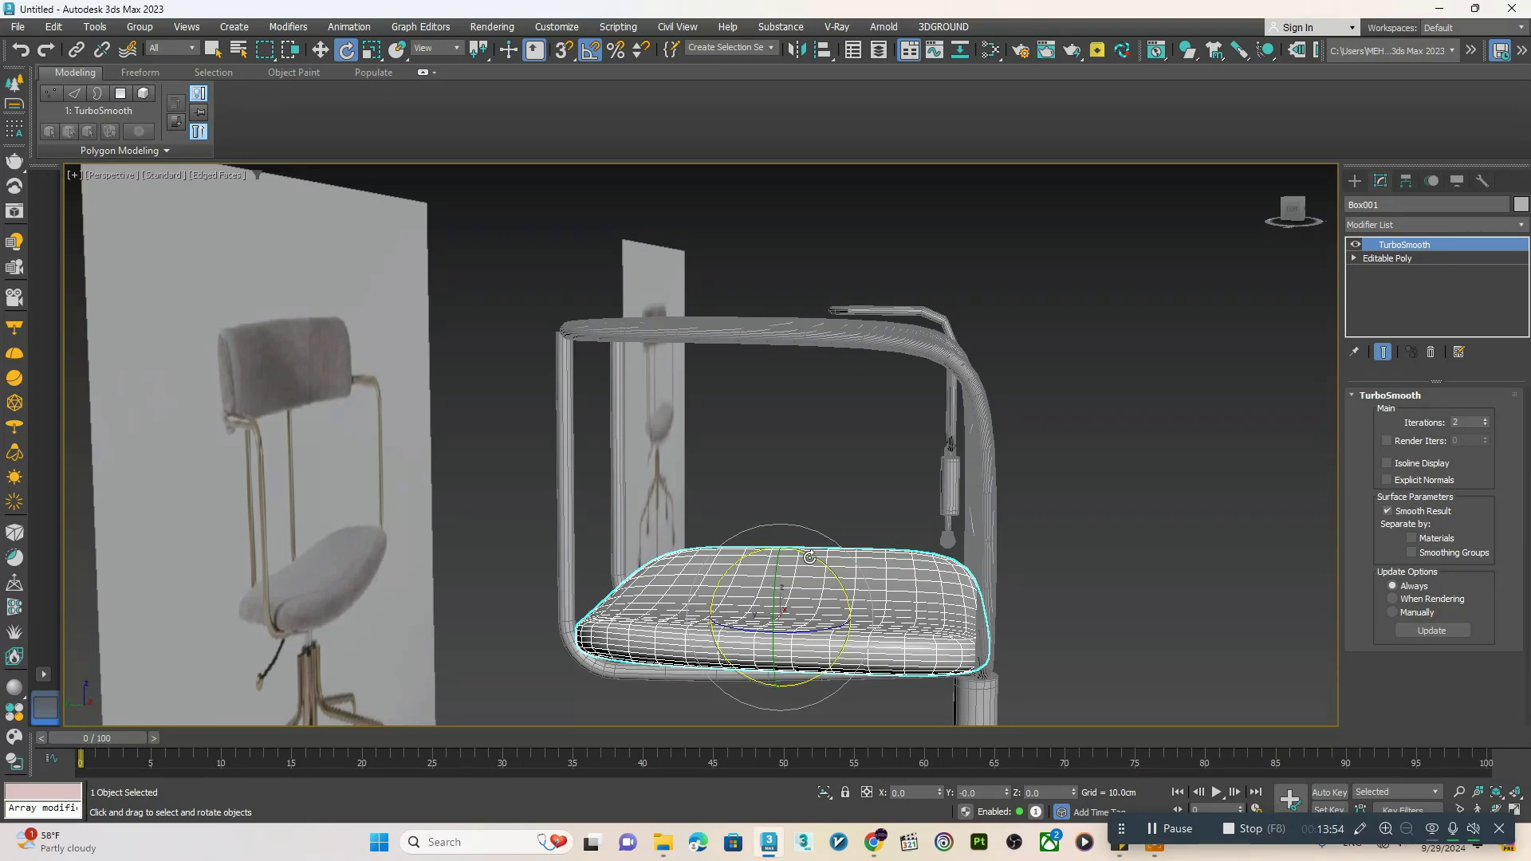
left_click_drag(810, 557, 777, 500, "shift")
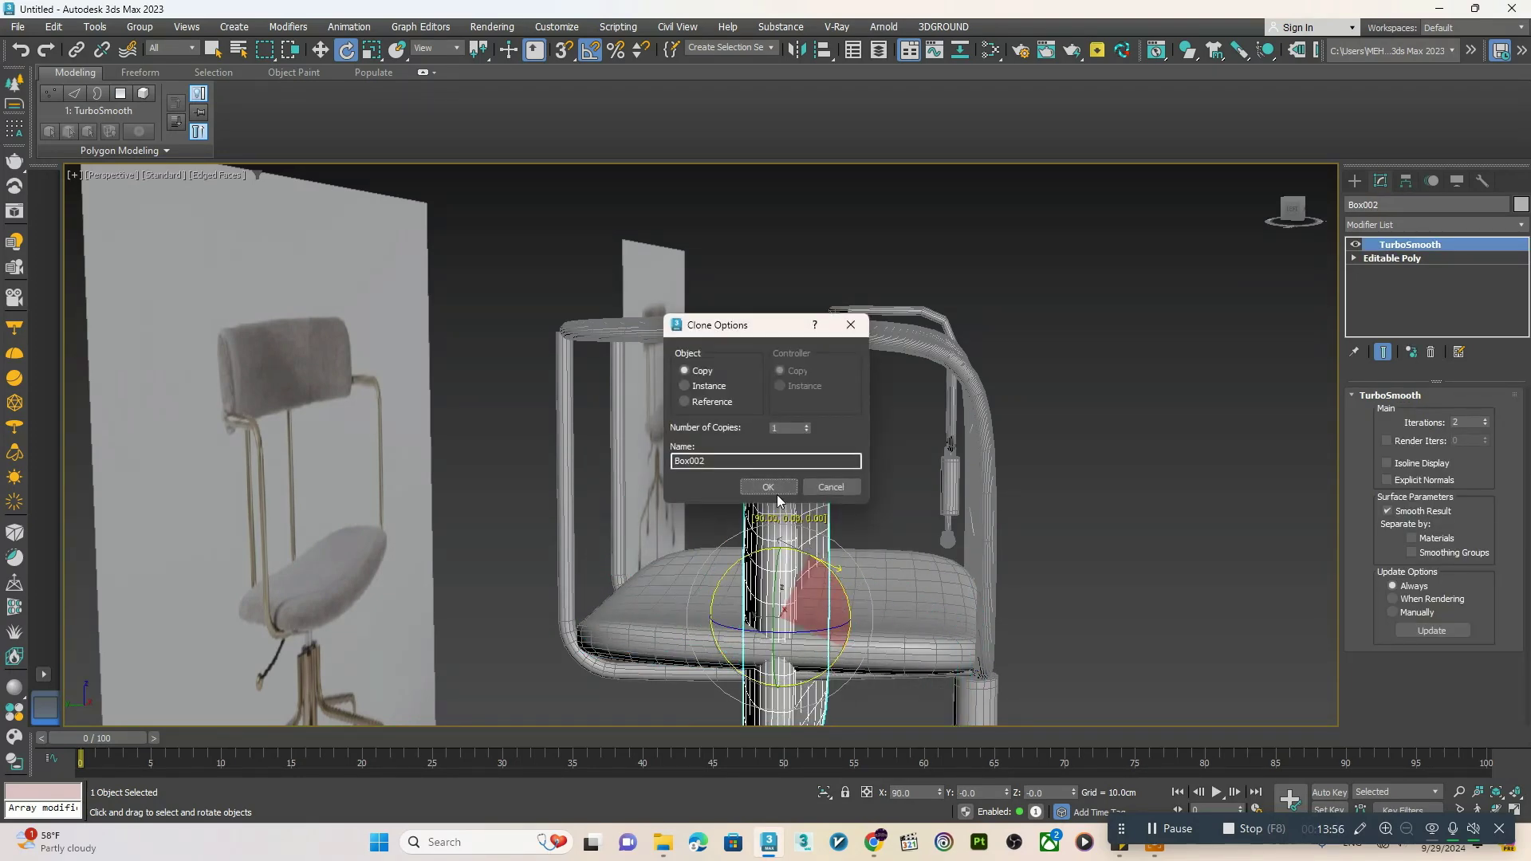
left_click(770, 488)
- Move the upright copy to the rear top of the armrest frame and scale it down to backrest size
key("w")
mouse_move(746, 597)
left_mouse_down()
mouse_move(645, 429)
mouse_move(599, 272)
mouse_move(586, 278)
left_mouse_up()
middle_click_drag(665, 279, 598, 461, "alt")
mouse_move(598, 461)
middle_mouse_down("alt")
mouse_move(559, 490)
mouse_move(610, 470)
middle_mouse_up("alt")
key("r")
left_click_drag(610, 470, 616, 497)
middle_click_drag(617, 497, 687, 484, "alt")
- Remove TurboSmooth from the backrest copy and delete its top row of vertices
right_click(1387, 241)
left_click(1349, 266)
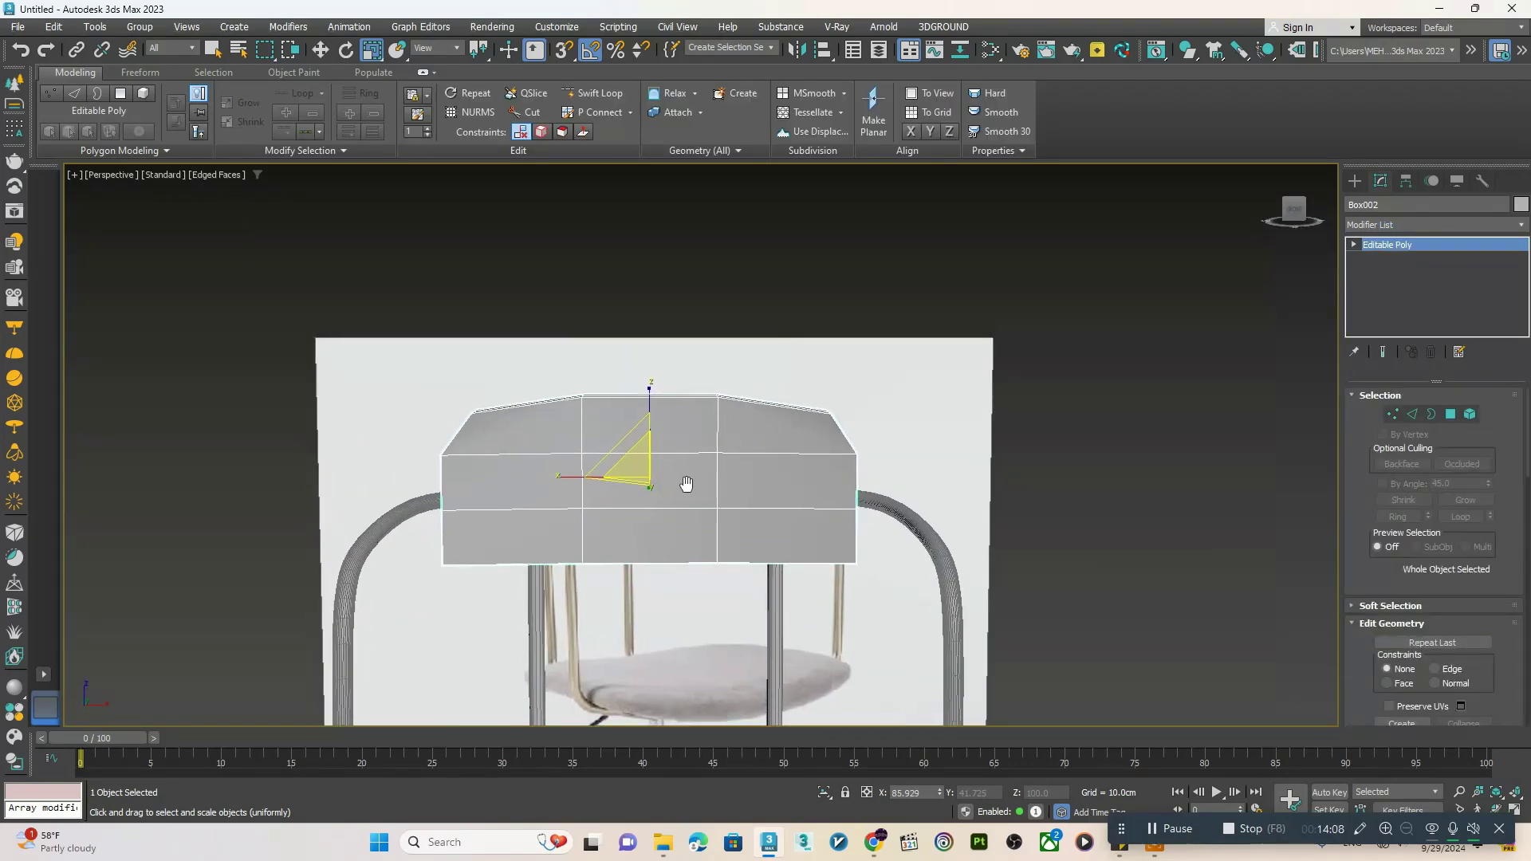
key("1")
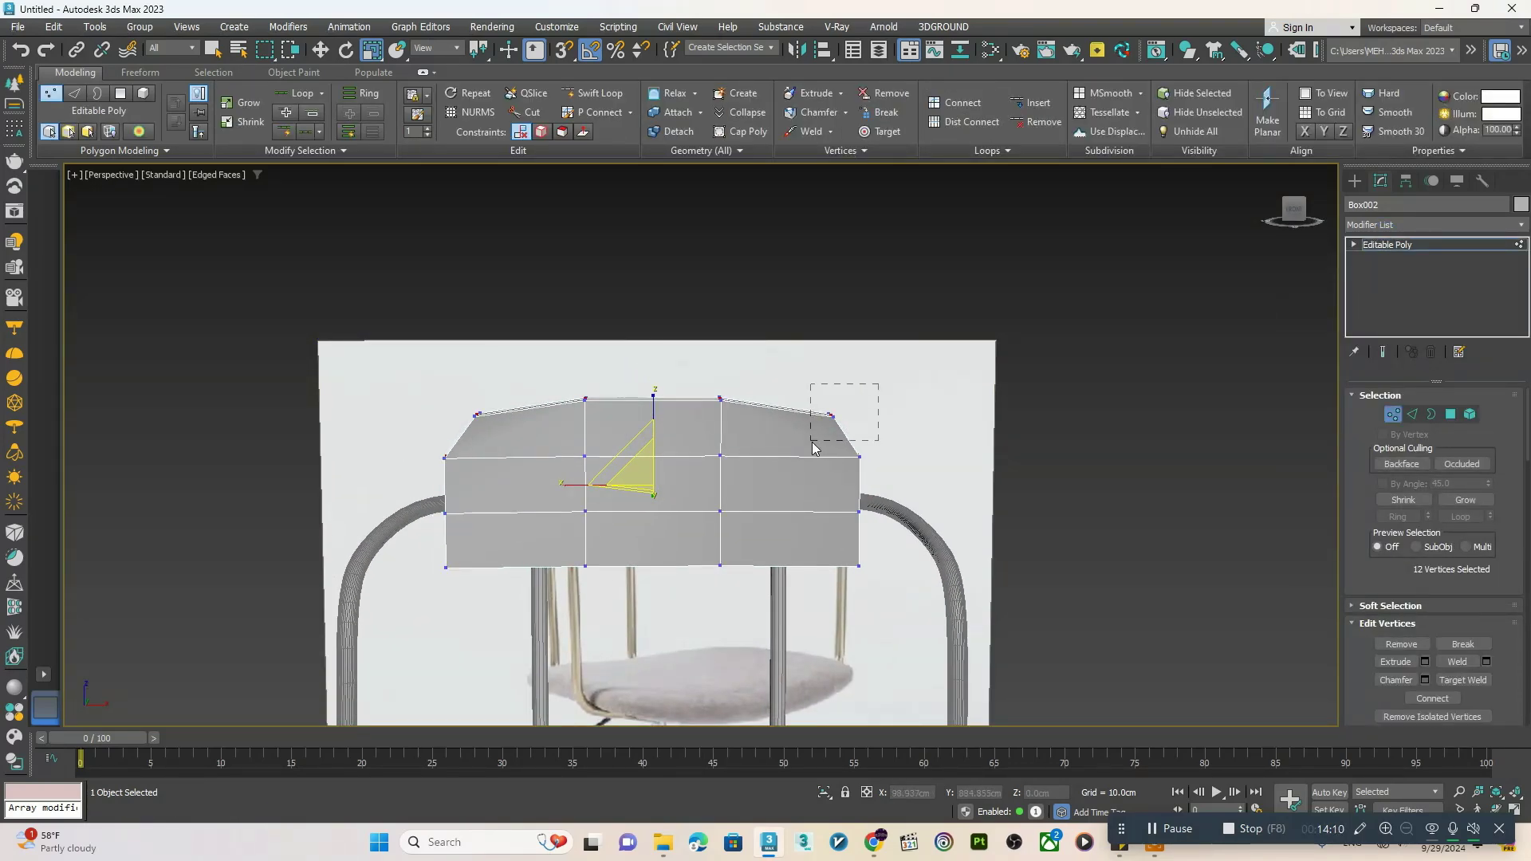
middle_click_drag(404, 441, 566, 478, "alt")
scroll(503, 461, "up", 2)
key("Delete")
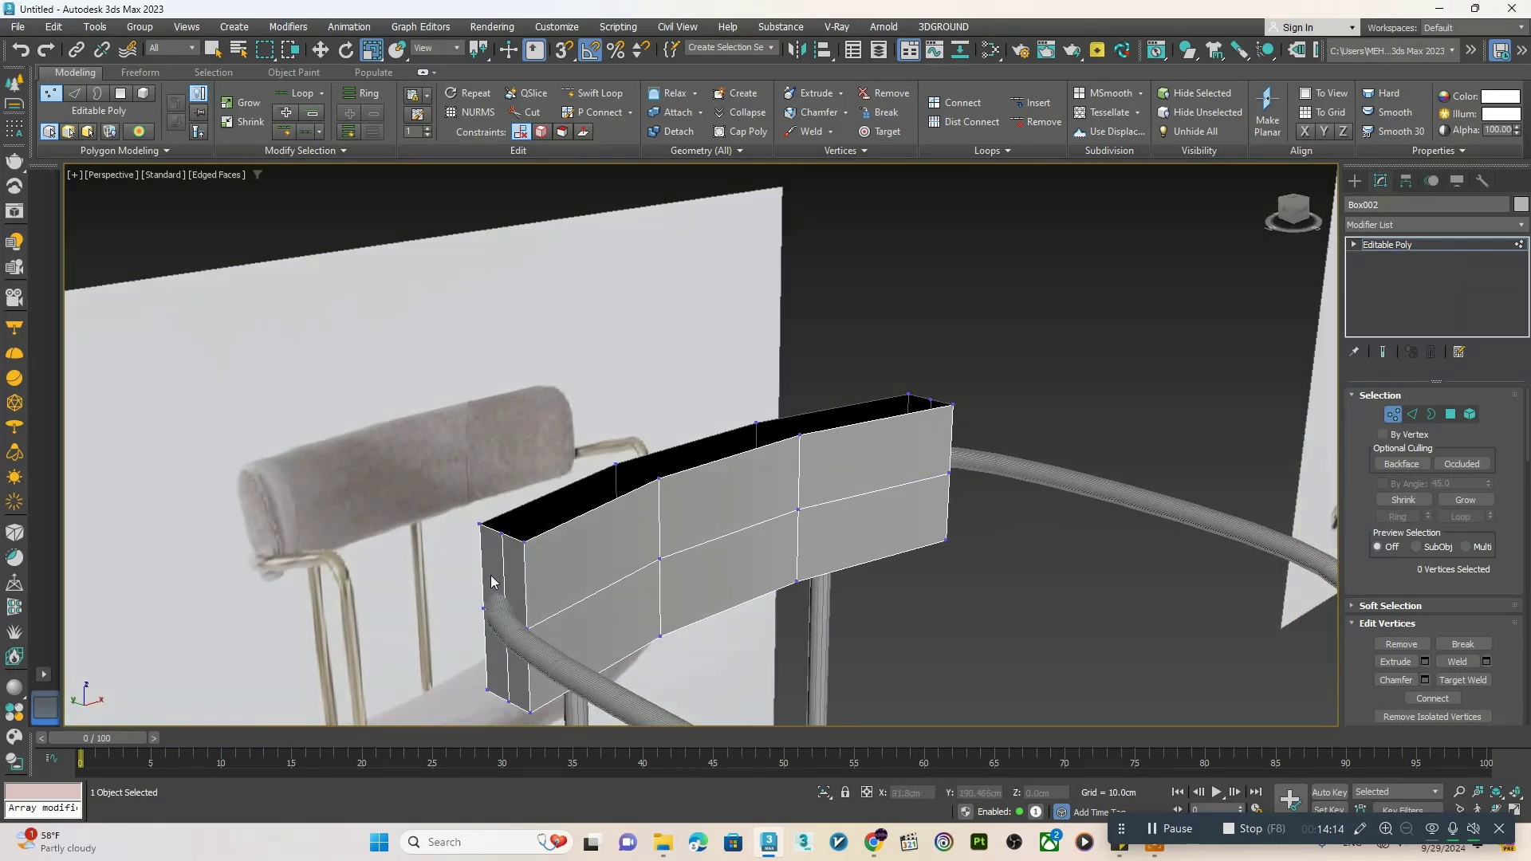
- Select the open border along the backrest's top and cap it to close the mesh
key("2")
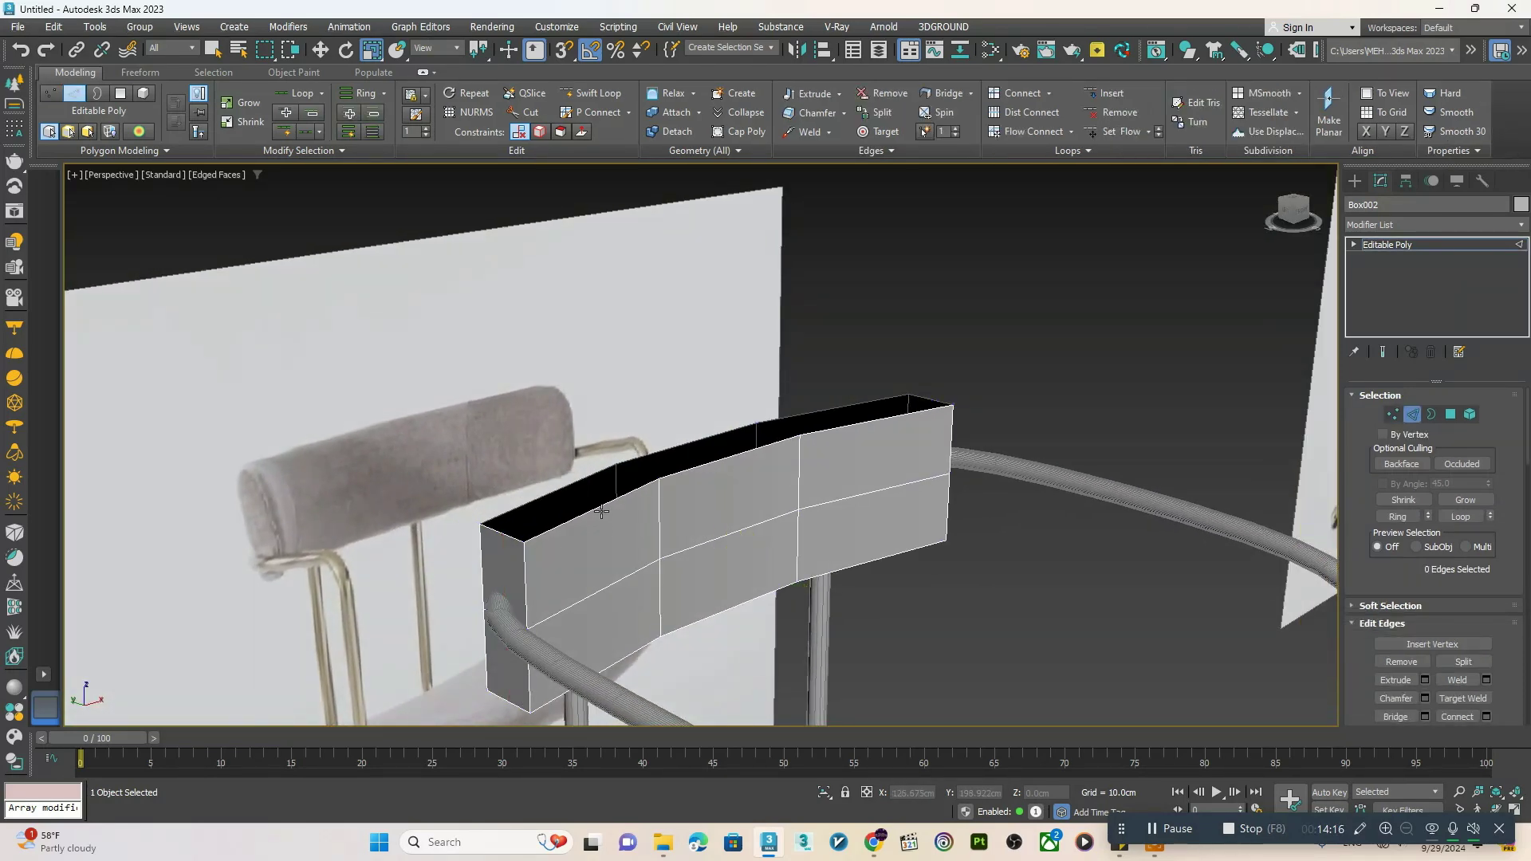
double_click(594, 507)
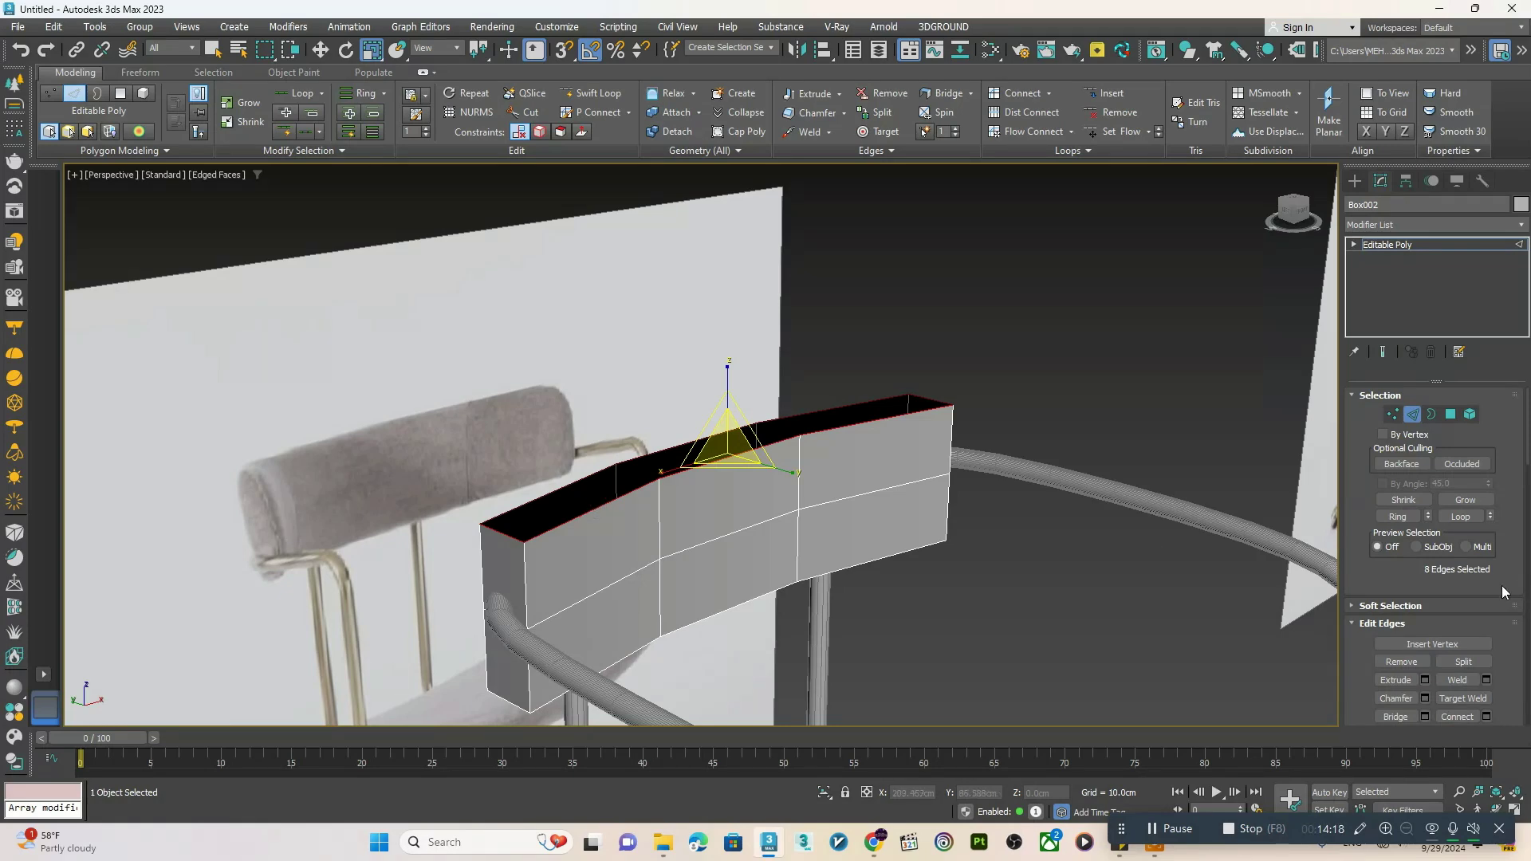
scroll(1375, 562, "down", 2)
right_click(906, 397)
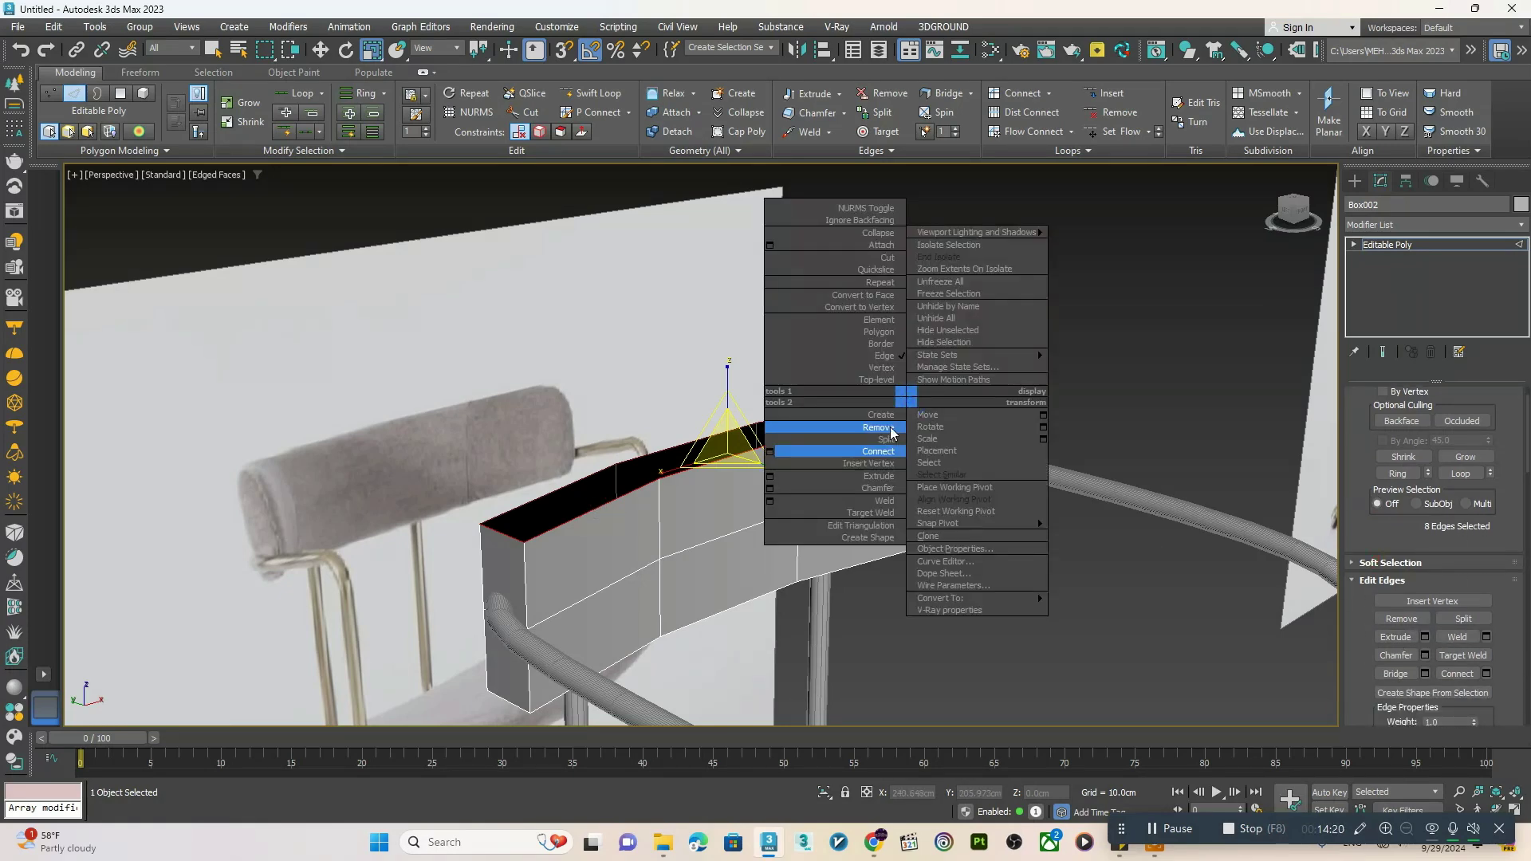
left_click(670, 451)
right_click(764, 441)
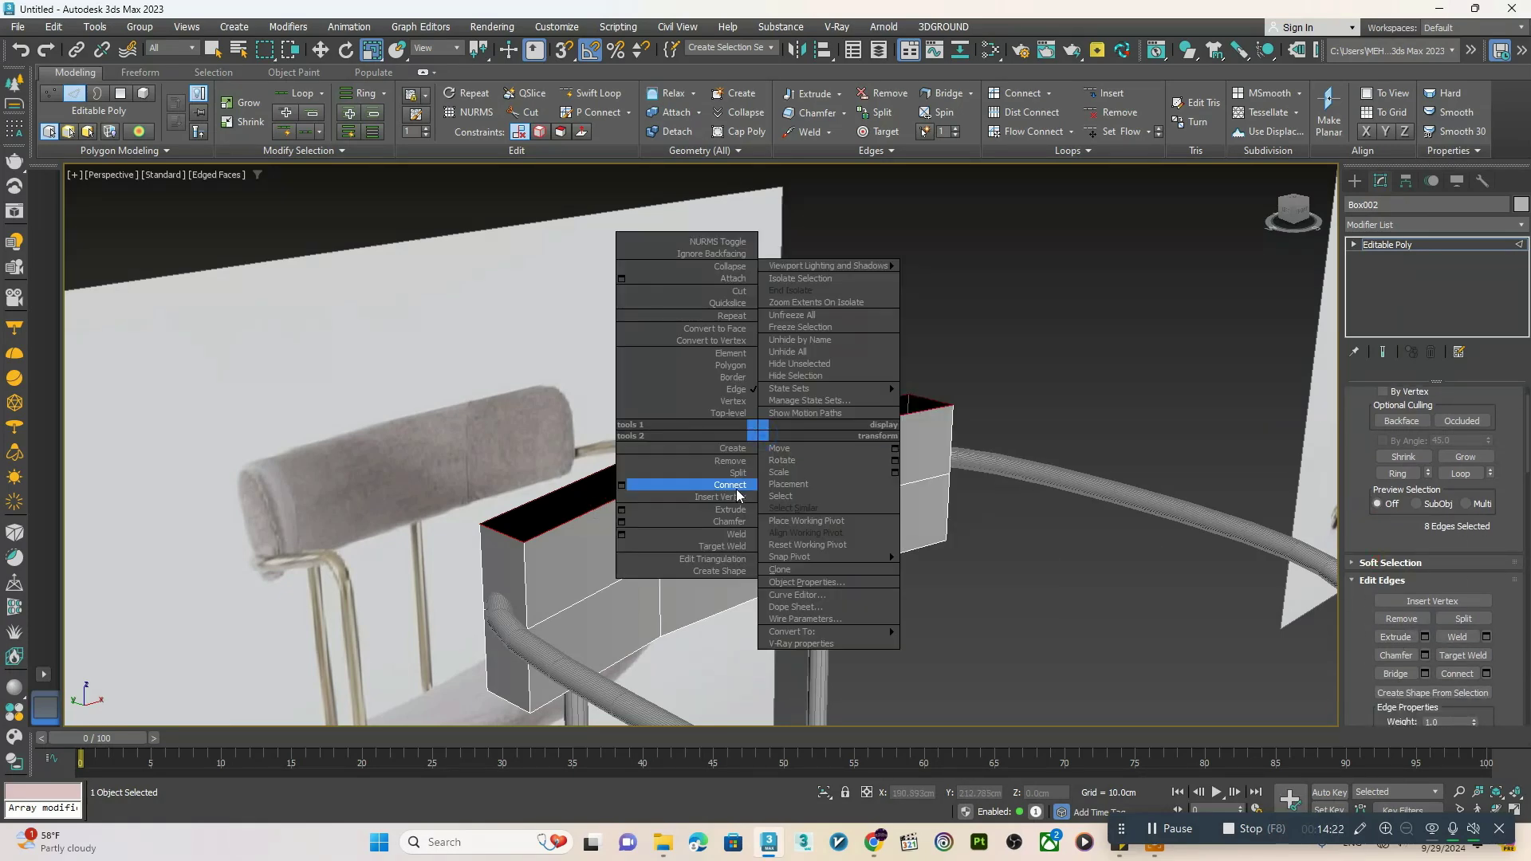
left_click(1296, 415)
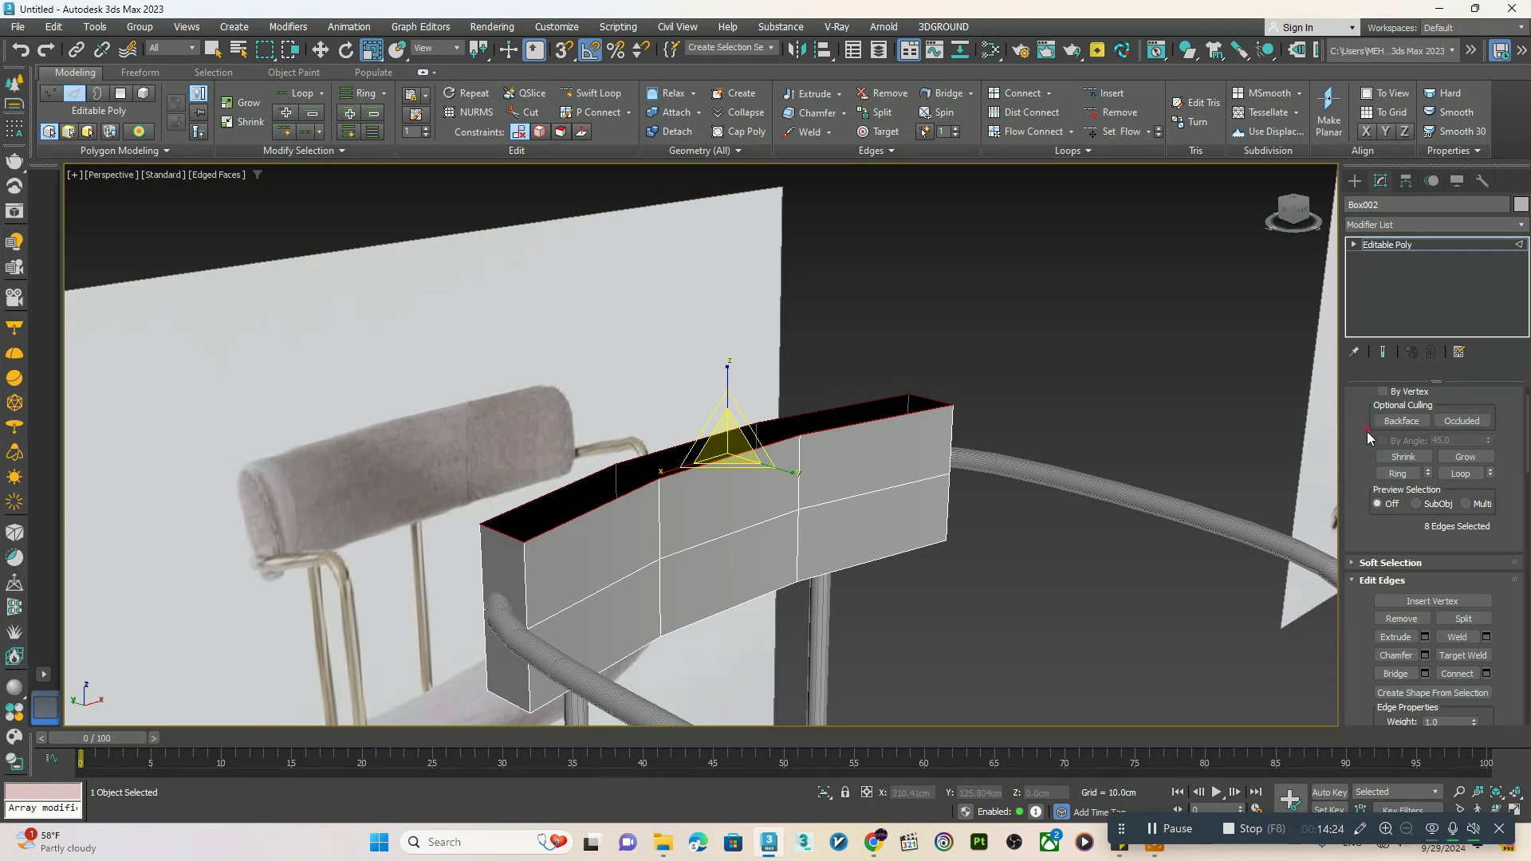
left_click_drag(1366, 435, 1372, 502)
left_click(1431, 413)
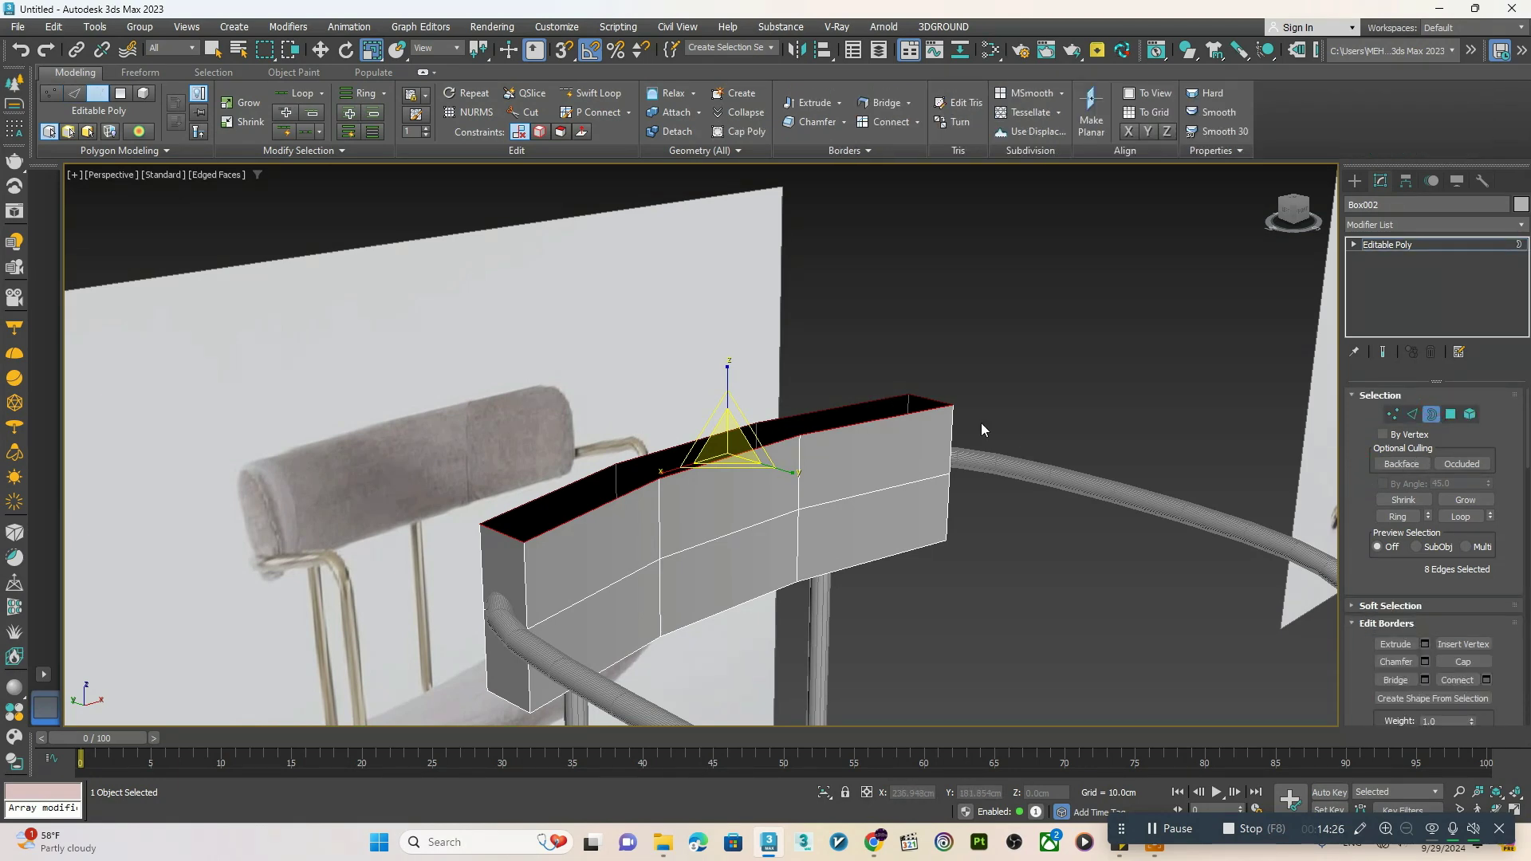
left_click(1472, 662)
middle_click_drag(845, 434, 815, 484, "alt")
- Cut edges across the backrest's new top cap to join its opposite front and rear vertices
key("1")
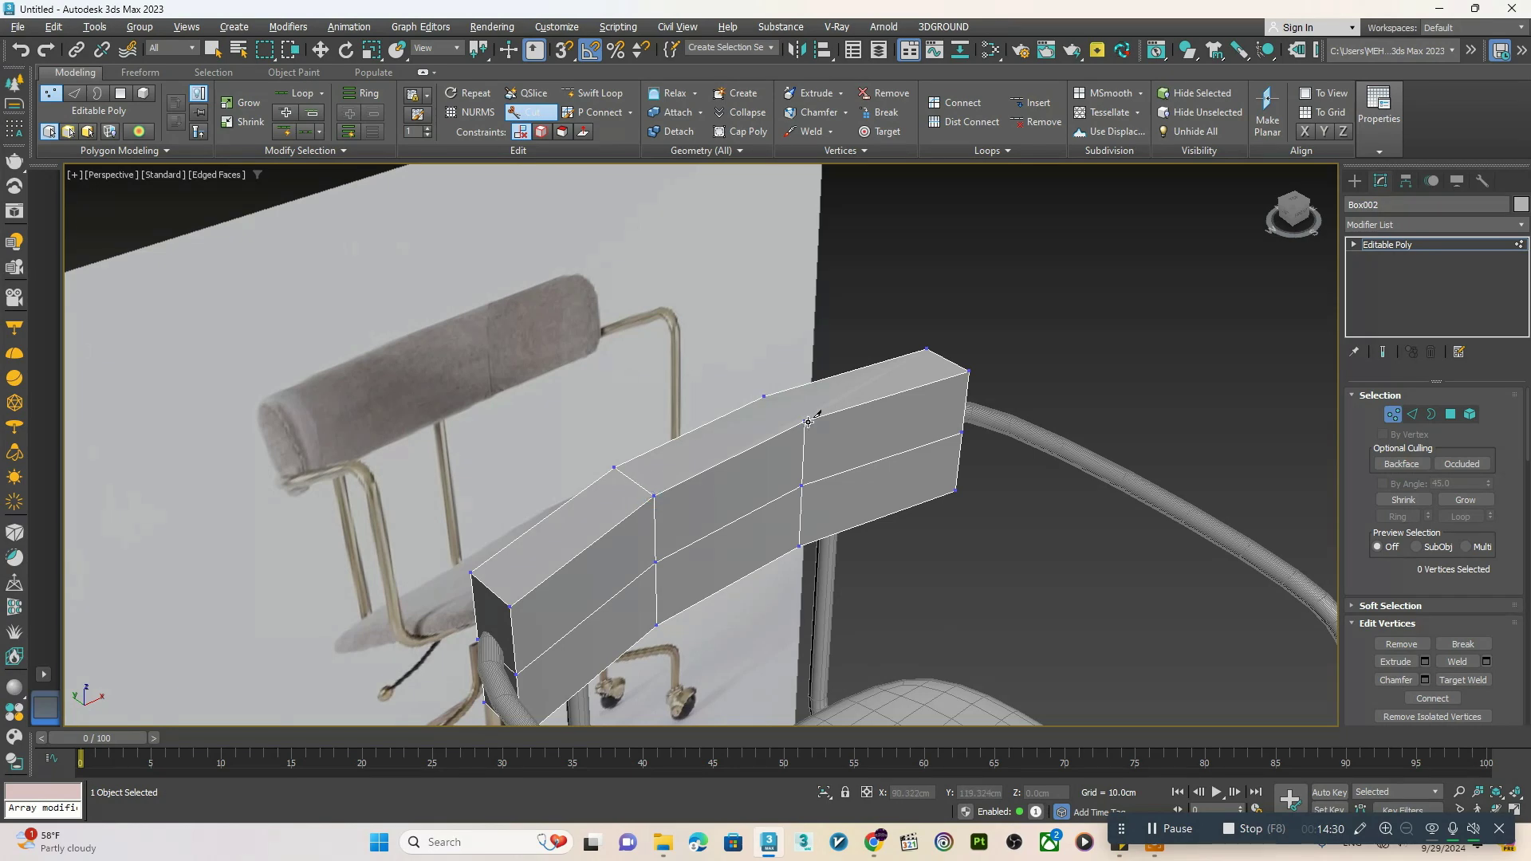
middle_click_drag(786, 446, 721, 447, "alt")
right_click(721, 446)
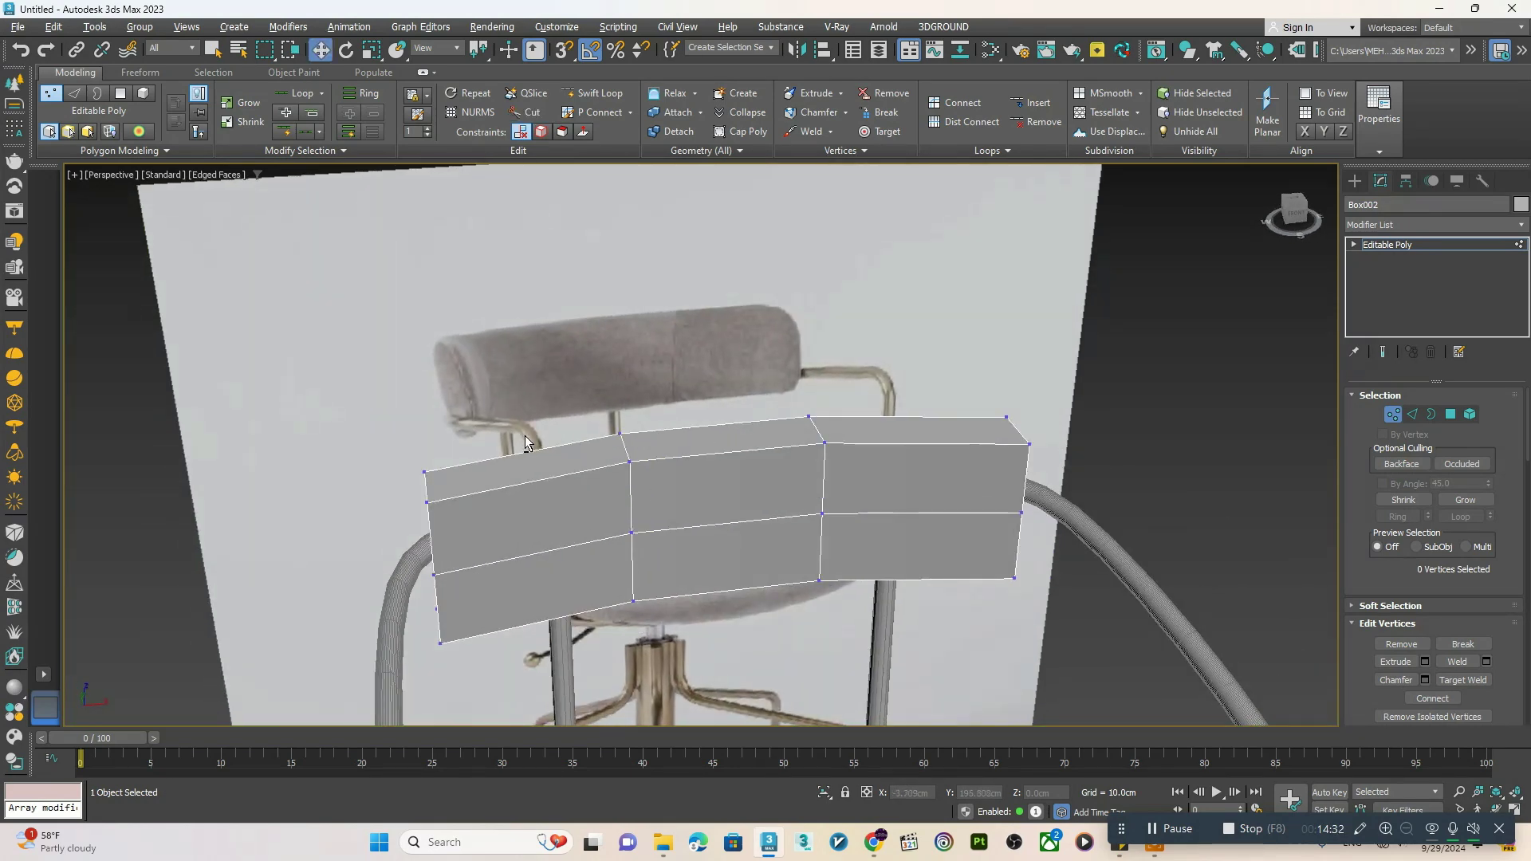
- Insert a lengthwise edge loop at mid-thickness around the backrest and scale its vertices to about 115% along Z
middle_click_drag(511, 416, 606, 414, "alt")
middle_click_drag(553, 475, 584, 492, "alt")
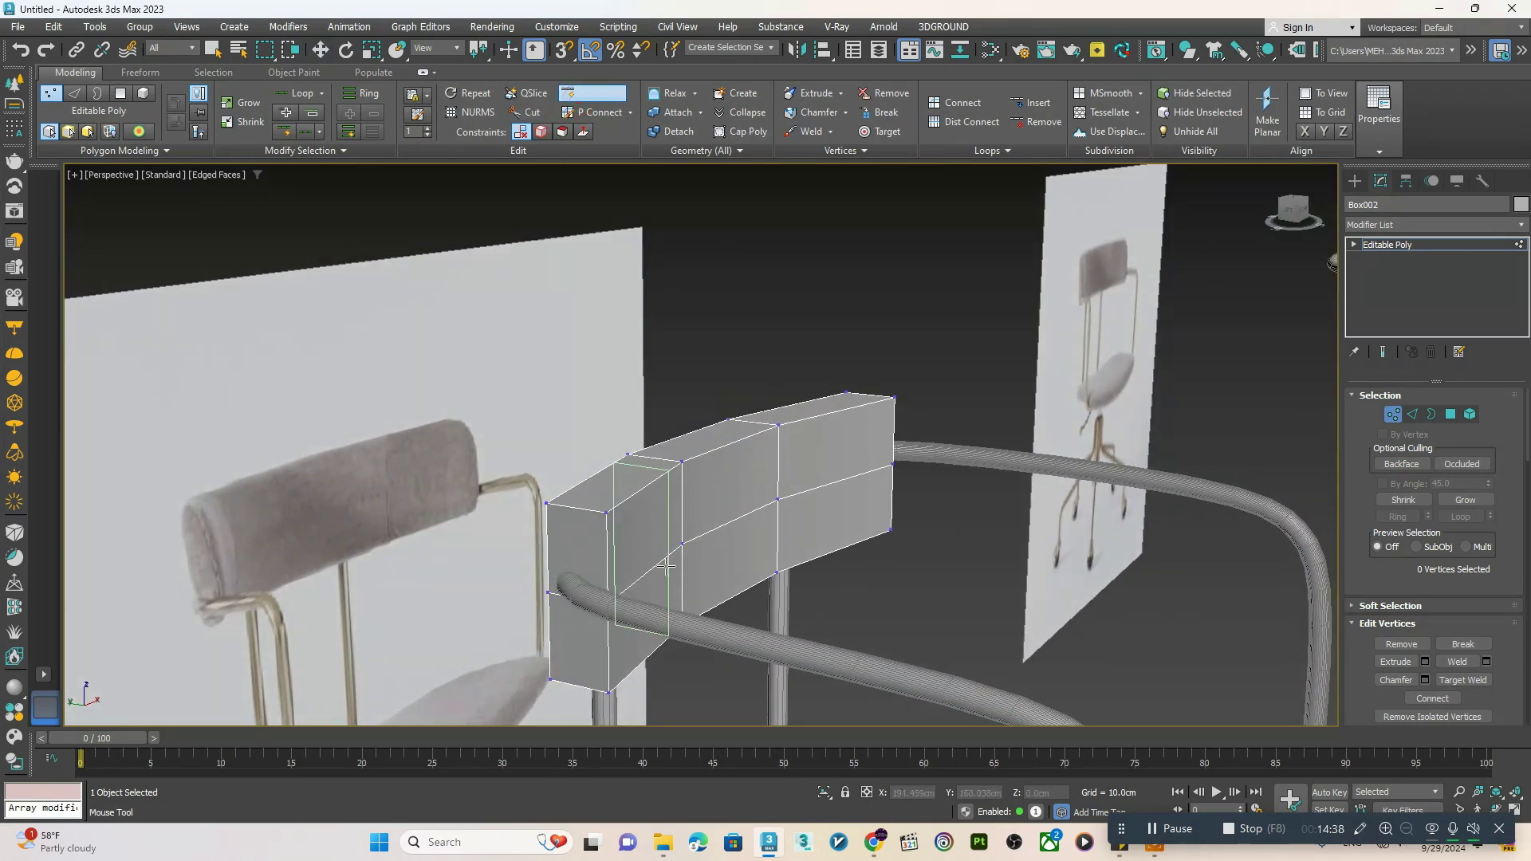
left_click(579, 519)
right_click(593, 519)
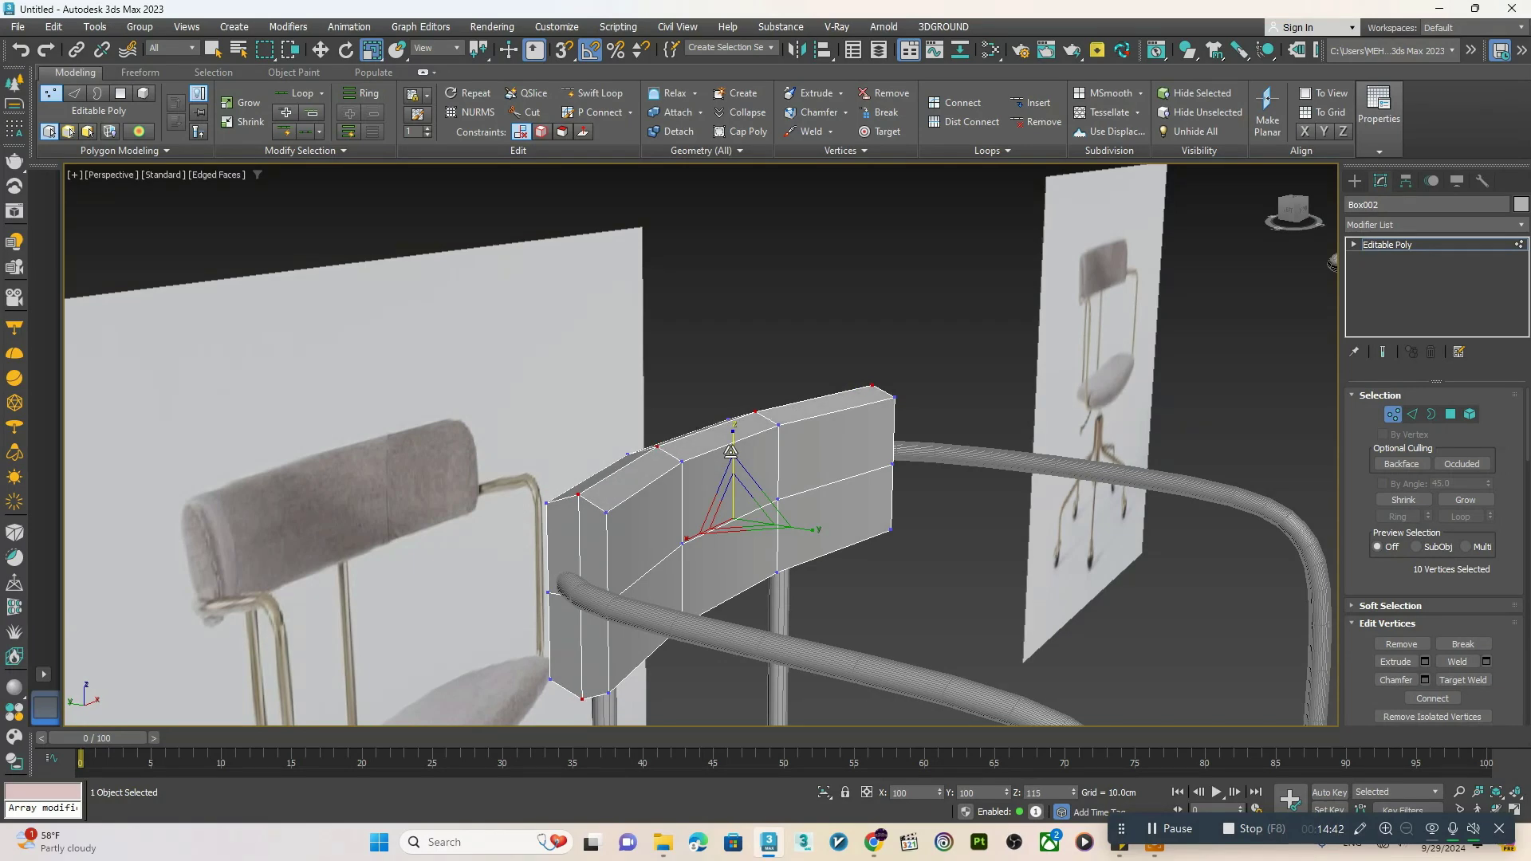
middle_click_drag(731, 456, 683, 499, "alt")
left_click_drag(687, 530, 689, 527)
- Scale all the backrest's vertices slightly narrower along X and shift them slightly rearward along Y
middle_click_drag(687, 527, 629, 545, "alt")
key("w")
key("e")
key("r")
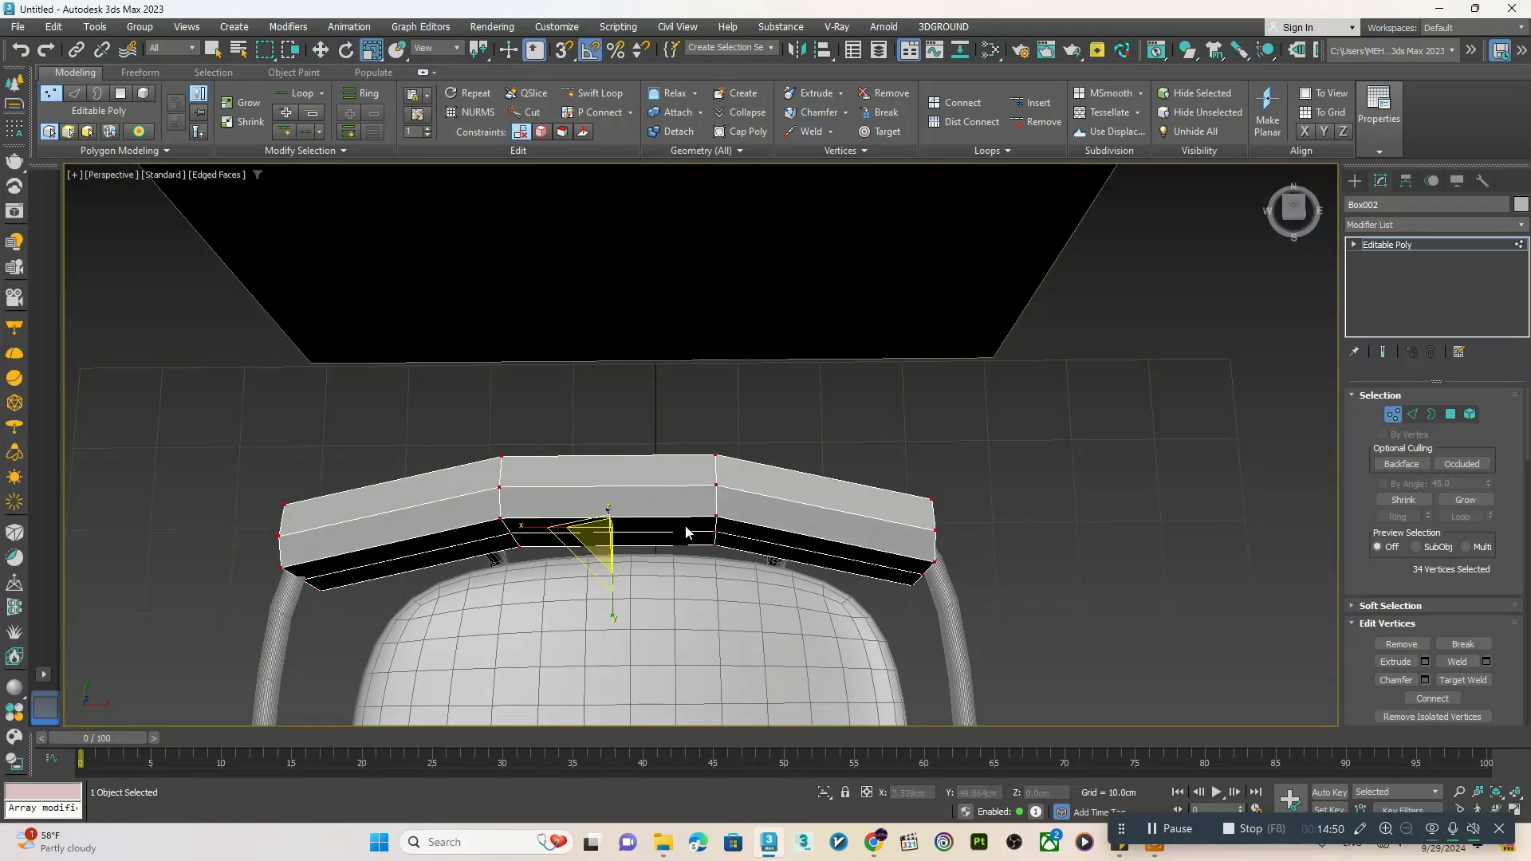
left_click_drag(546, 527, 552, 527)
middle_click_drag(552, 527, 551, 535, "alt")
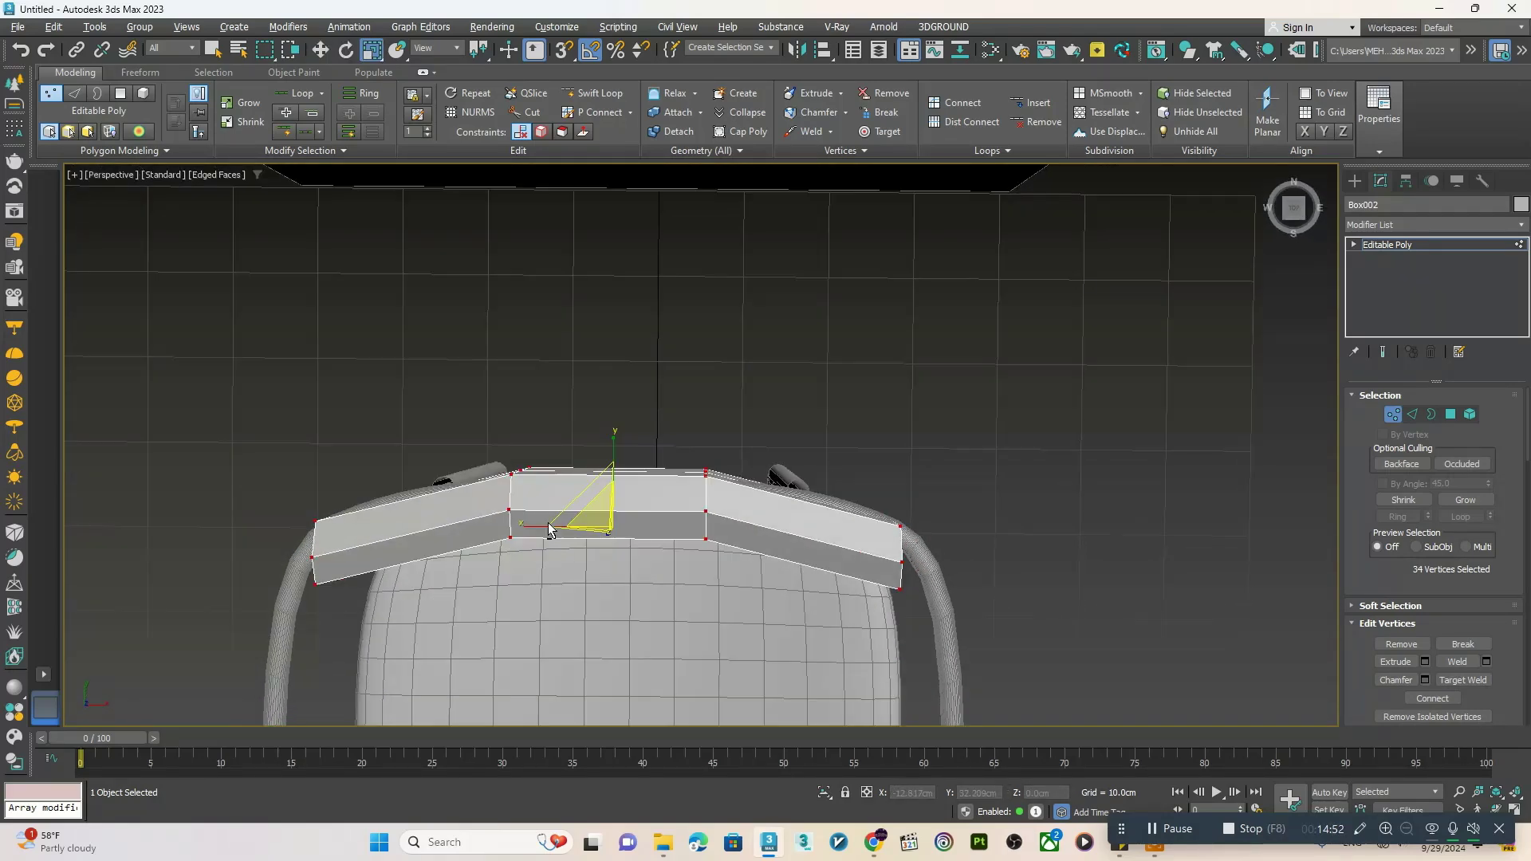
key("w")
left_click_drag(615, 479, 615, 472)
middle_click_drag(616, 472, 726, 419, "alt")
- Leave vertex editing and apply a TurboSmooth modifier to the backrest
left_click(1388, 245)
left_click(1391, 224)
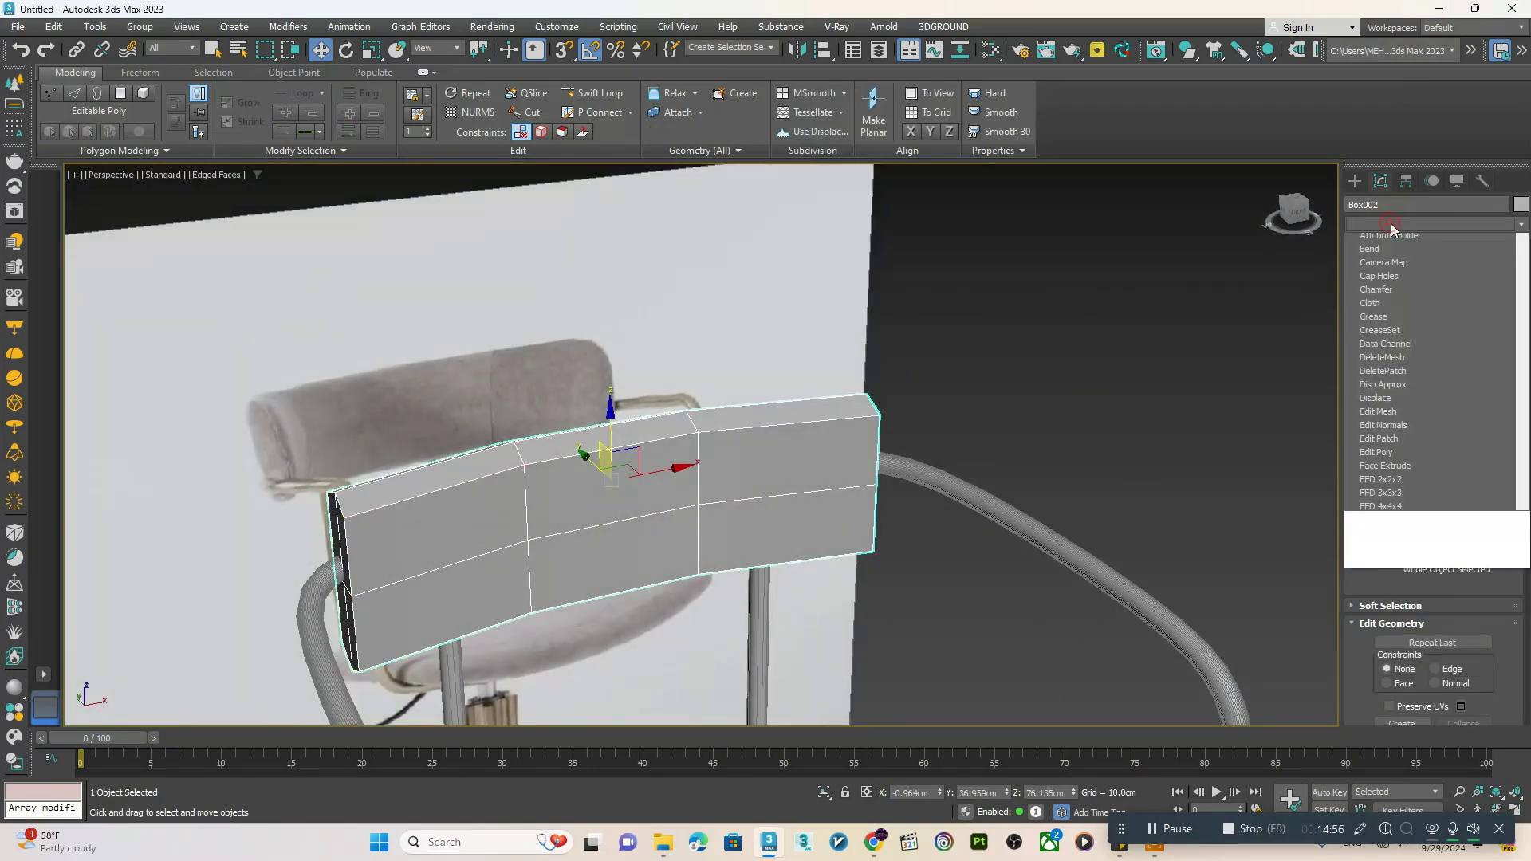
type("tu")
key("Return")
middle_click_drag(774, 461, 778, 451)
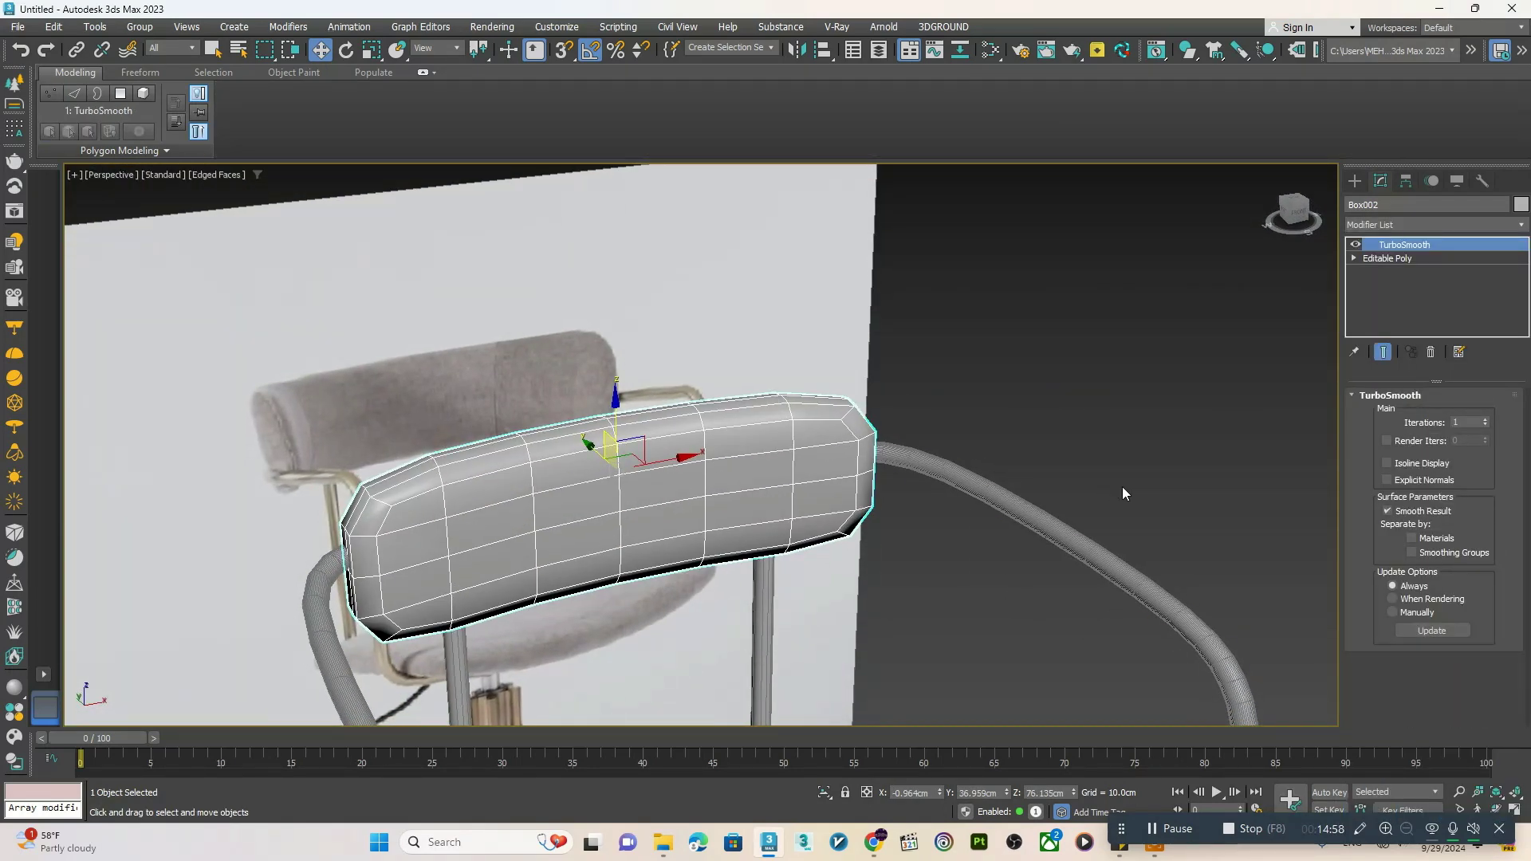
- Insert a supporting edge loop near each end of the backrest's base mesh with Swift Loop
left_click(1385, 261)
left_click(594, 92)
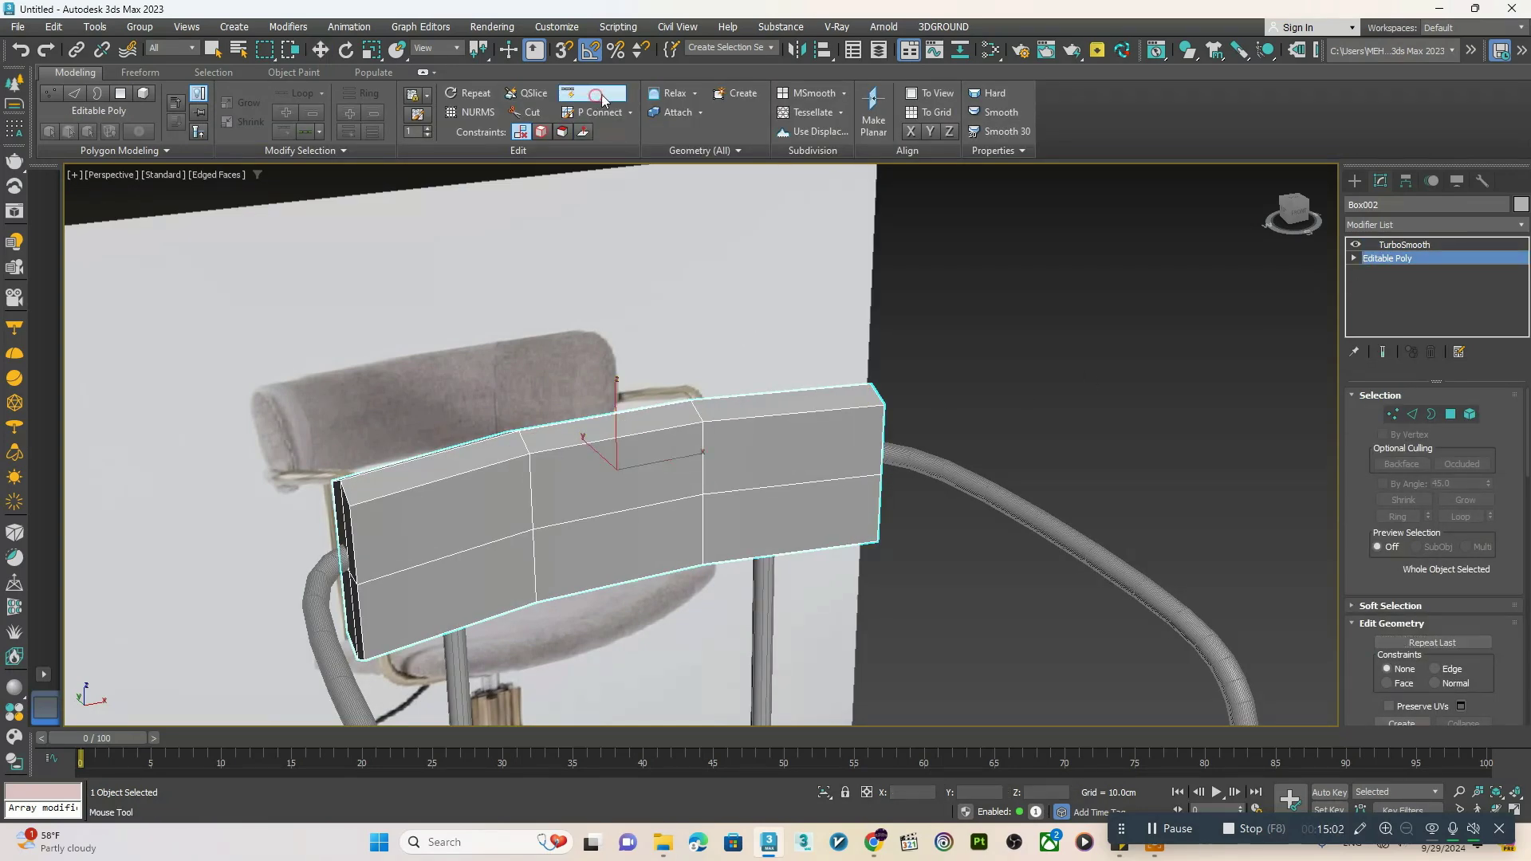
left_click(390, 487)
right_click(391, 487)
middle_click_drag(765, 476, 582, 471, "alt")
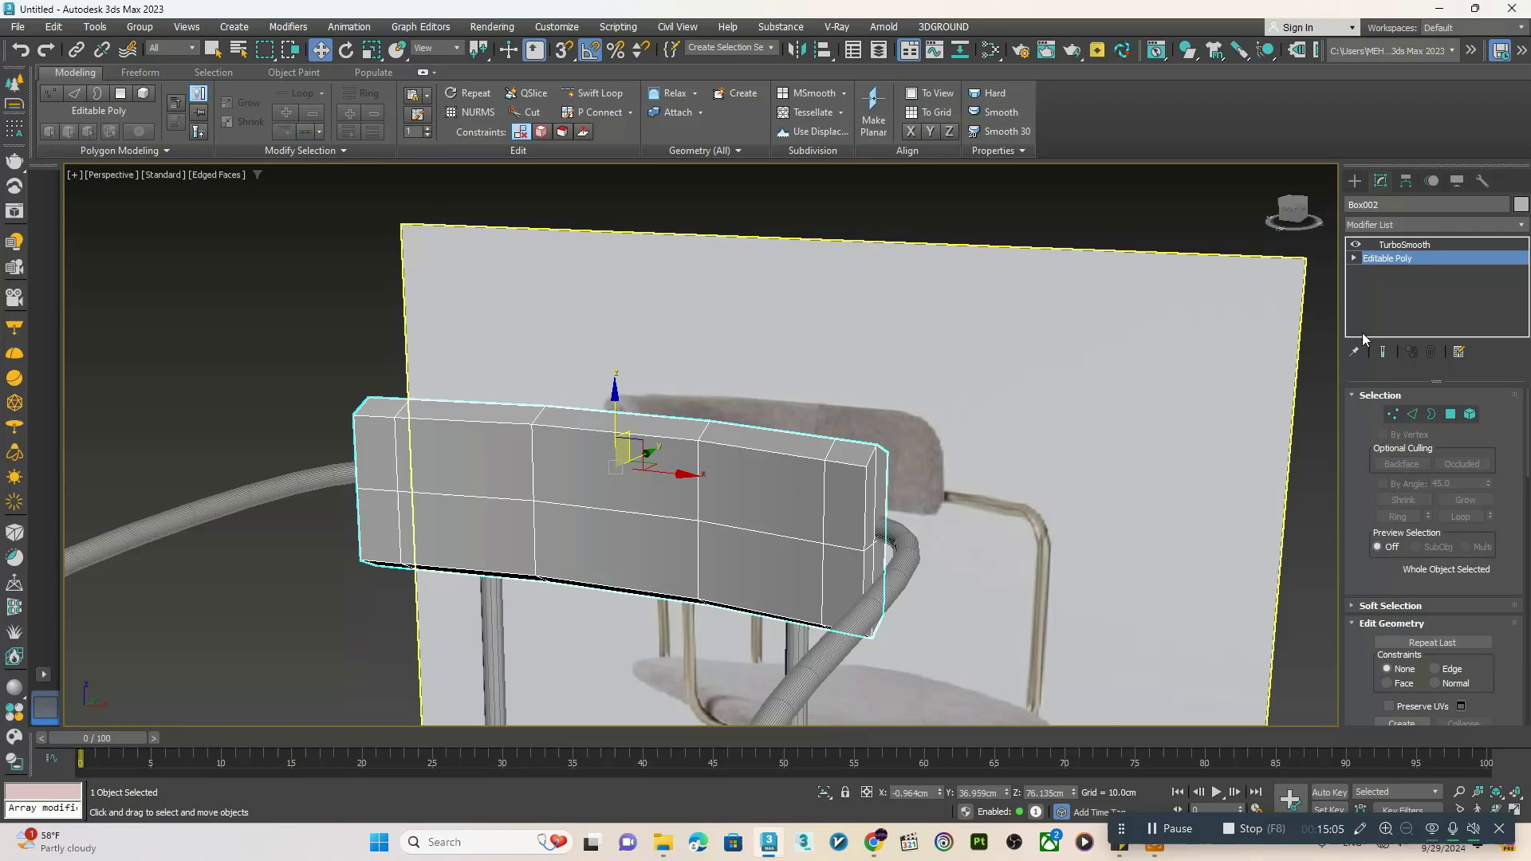
left_click(1403, 247)
- Insert a second pair of loops closer to the backrest's ends and return to the TurboSmooth level
middle_click_drag(825, 457, 908, 464, "alt")
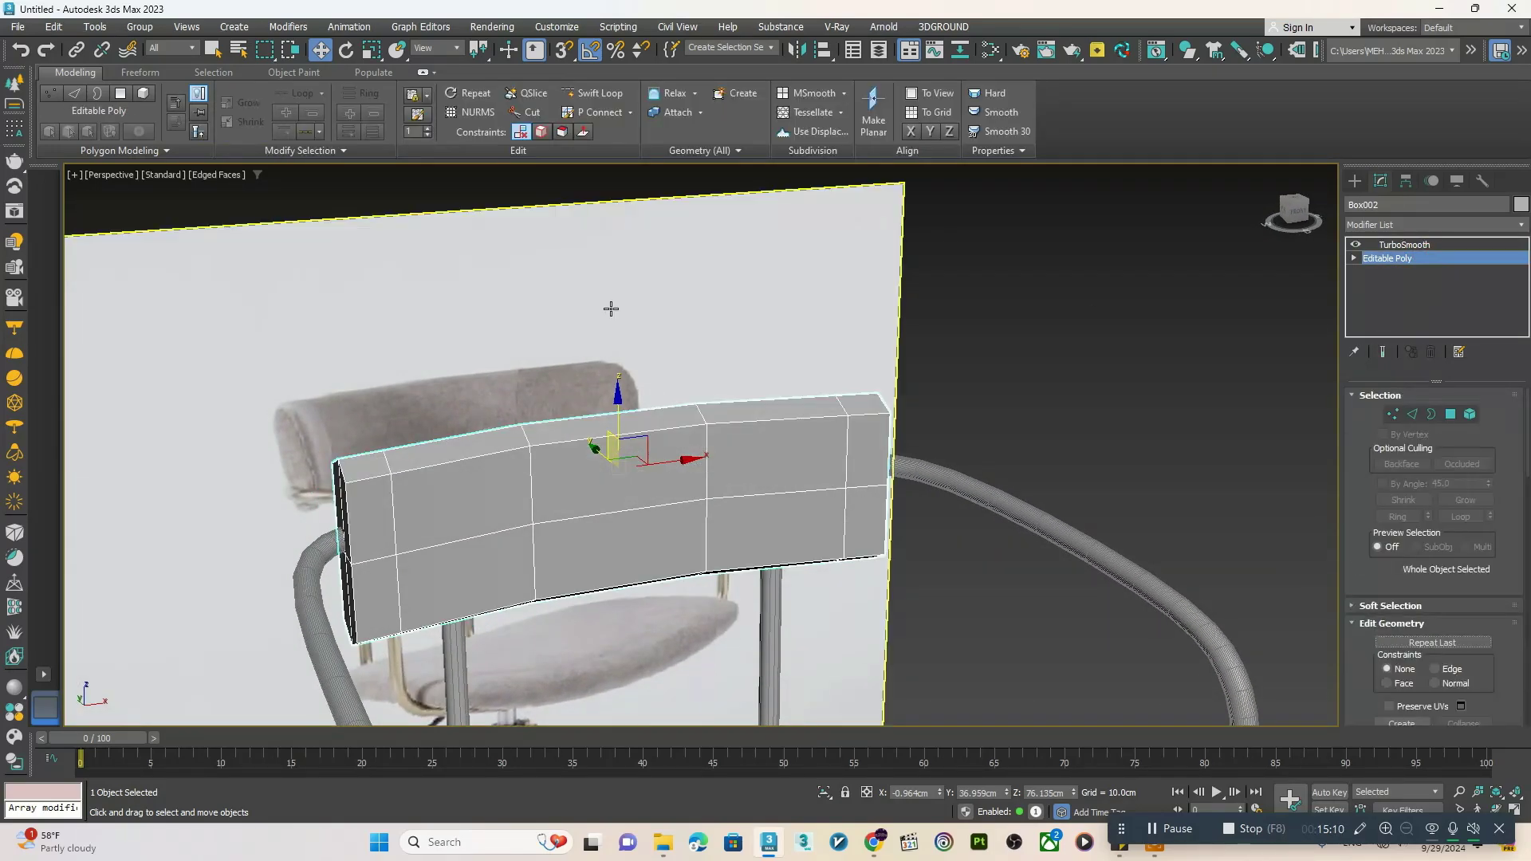
left_click(594, 93)
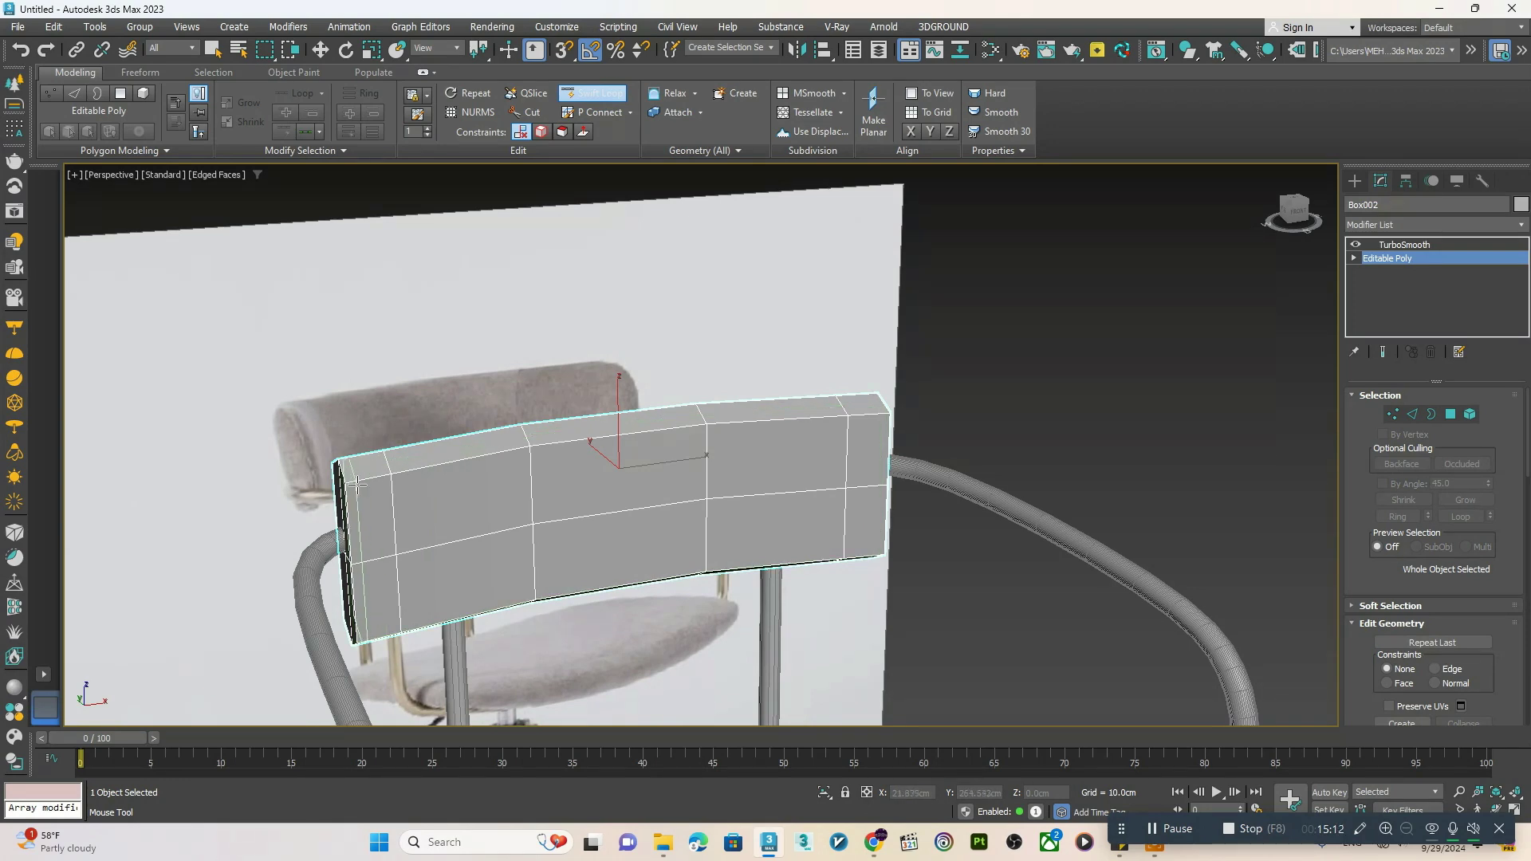
right_click(878, 415)
left_click(1396, 245)
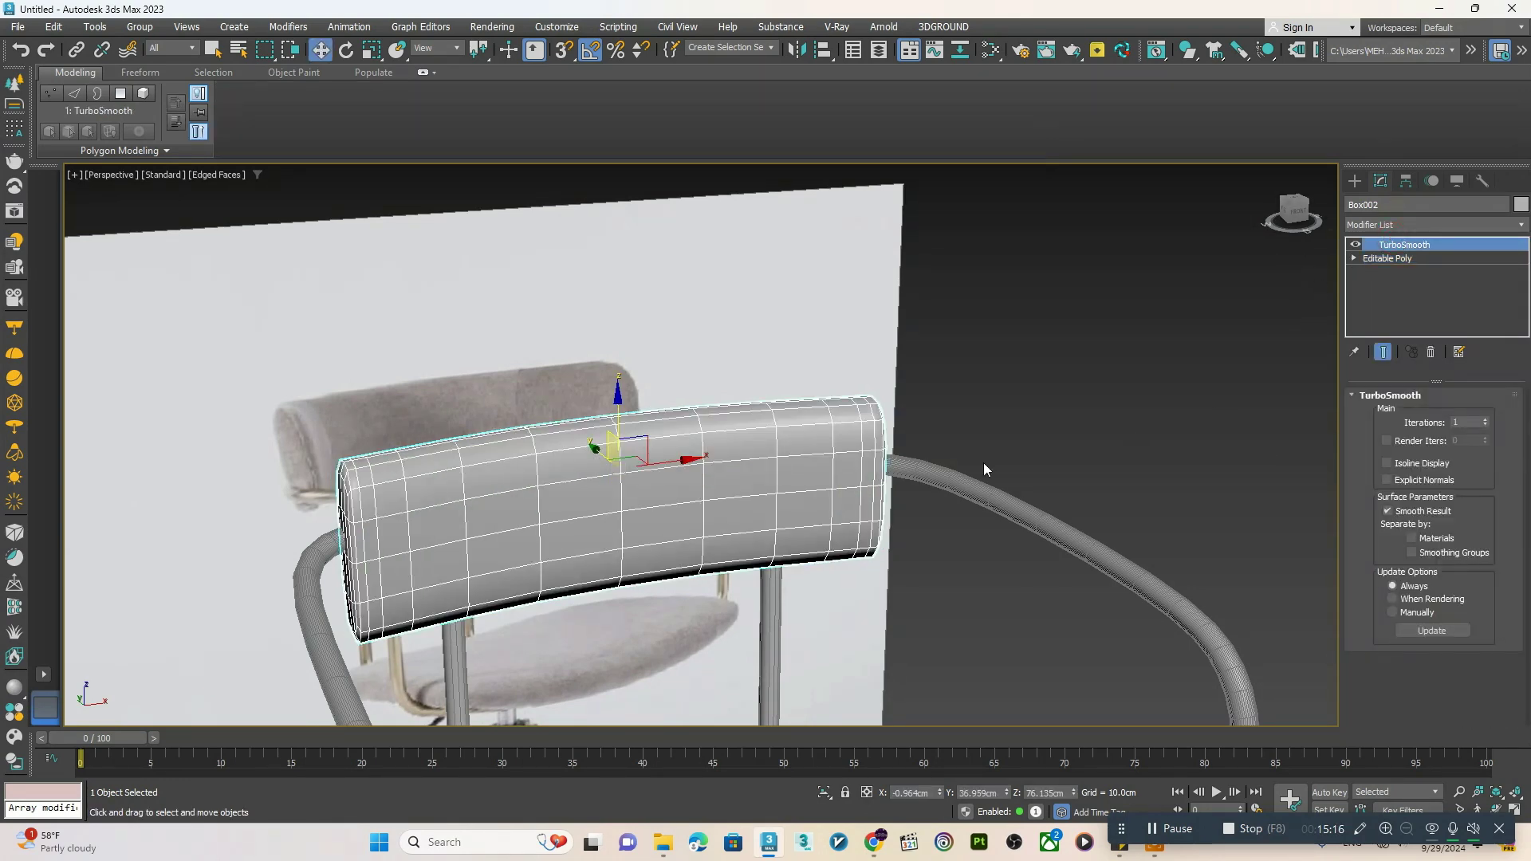
- Set the backrest's TurboSmooth iterations to 2 and turn off the edged faces display
middle_click_drag(983, 464, 837, 433, "alt")
left_click(1484, 420)
key("F4")
scroll(709, 479, "down", 3)
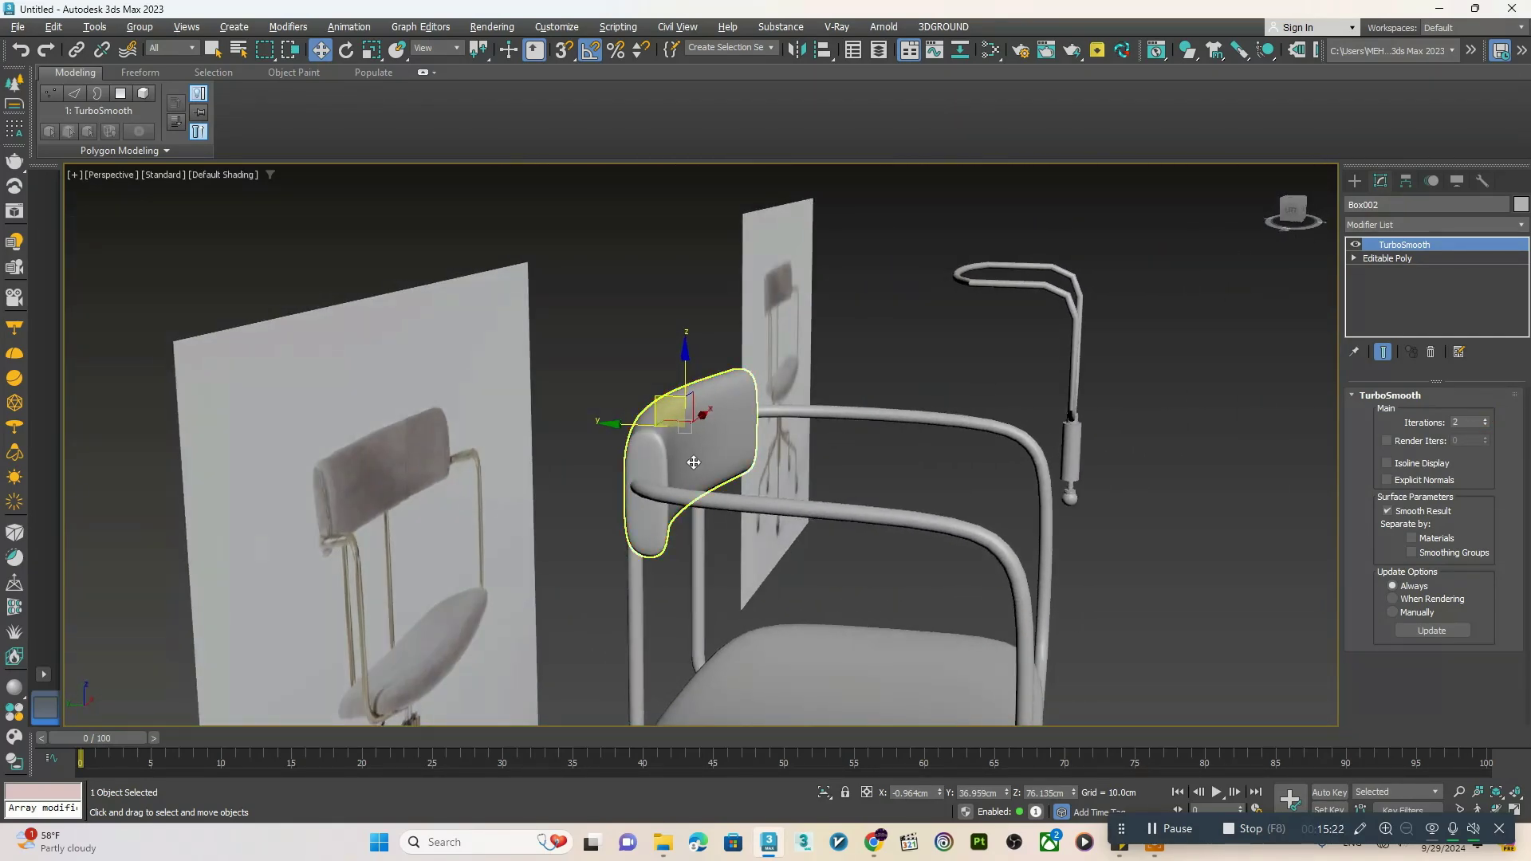
middle_click_drag(693, 462, 786, 342, "alt")
- Thicken the seat cushion by scaling it to about 121% along Z
key("r")
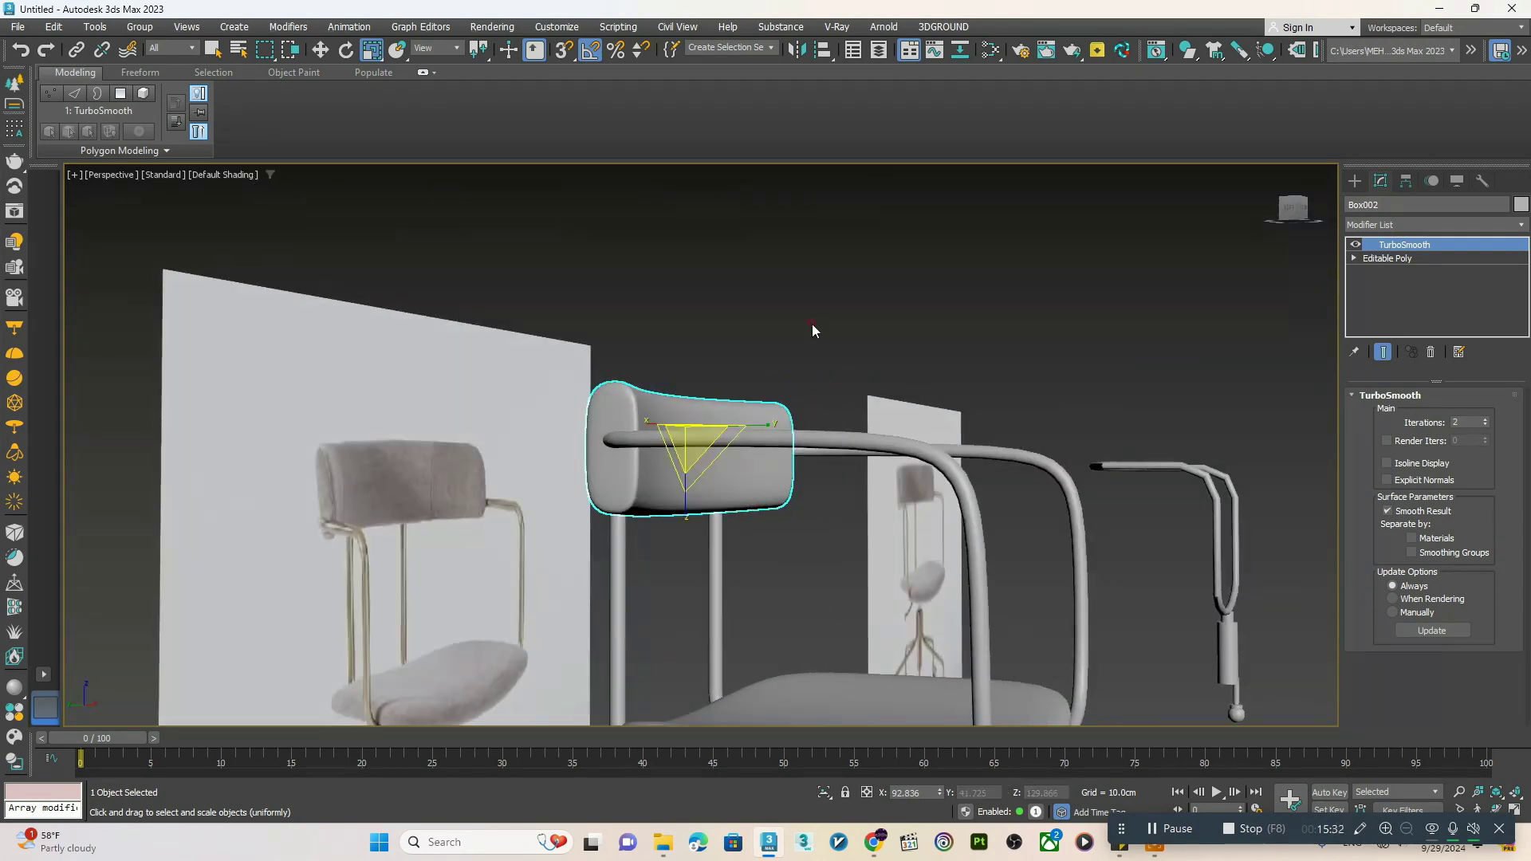
left_click(813, 331)
scroll(736, 493, "down", 4)
mouse_move(735, 493)
middle_mouse_down("alt")
mouse_move(724, 442)
mouse_move(787, 378)
mouse_move(570, 518)
mouse_move(687, 489)
mouse_move(715, 505)
middle_mouse_up("alt")
left_click(692, 488)
scroll(674, 515, "up", 3)
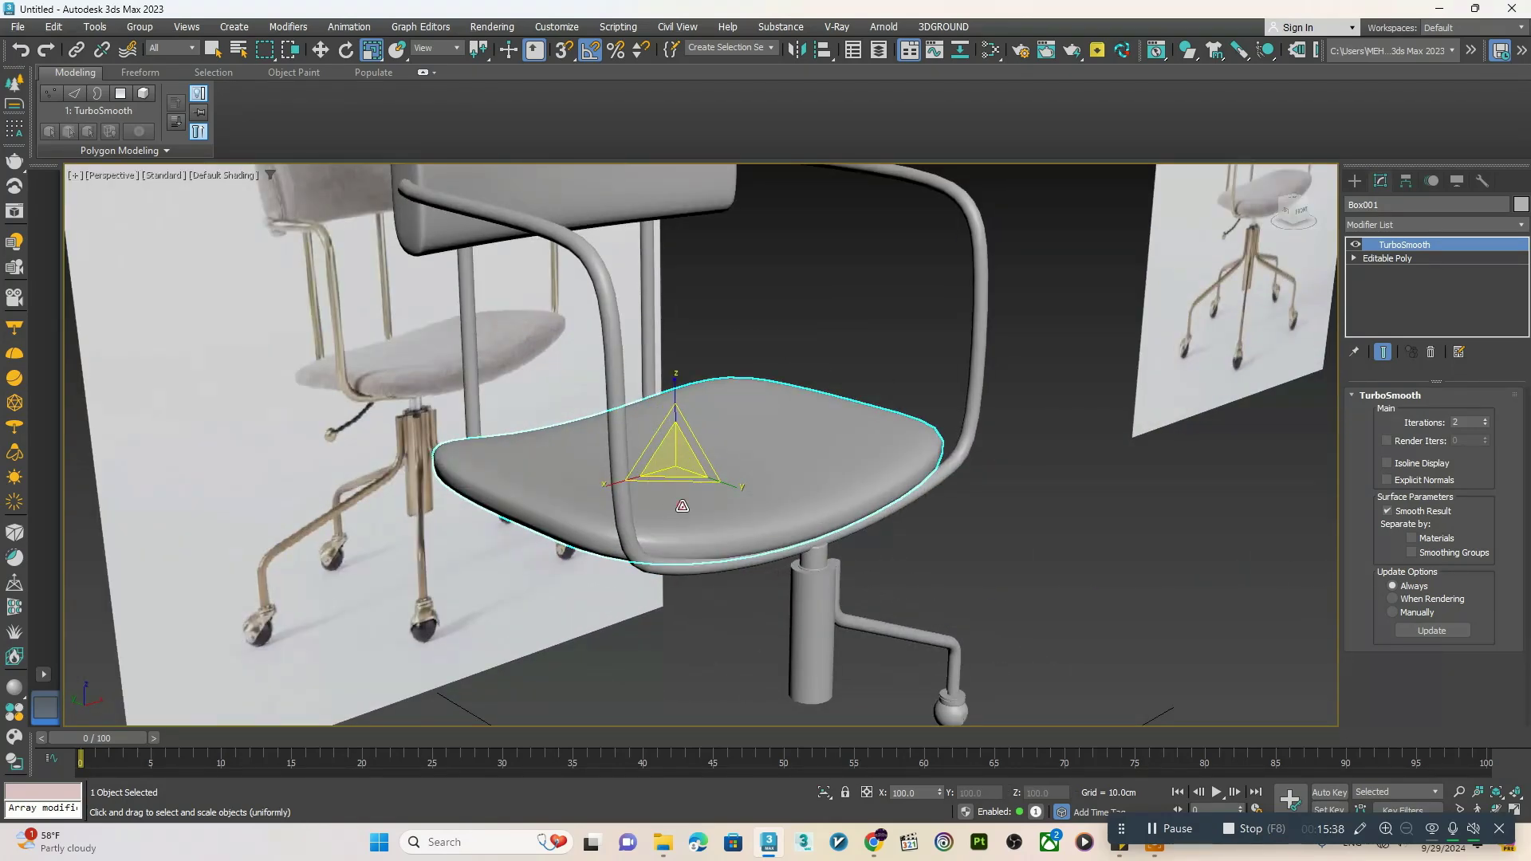
left_click_drag(676, 416, 678, 386)
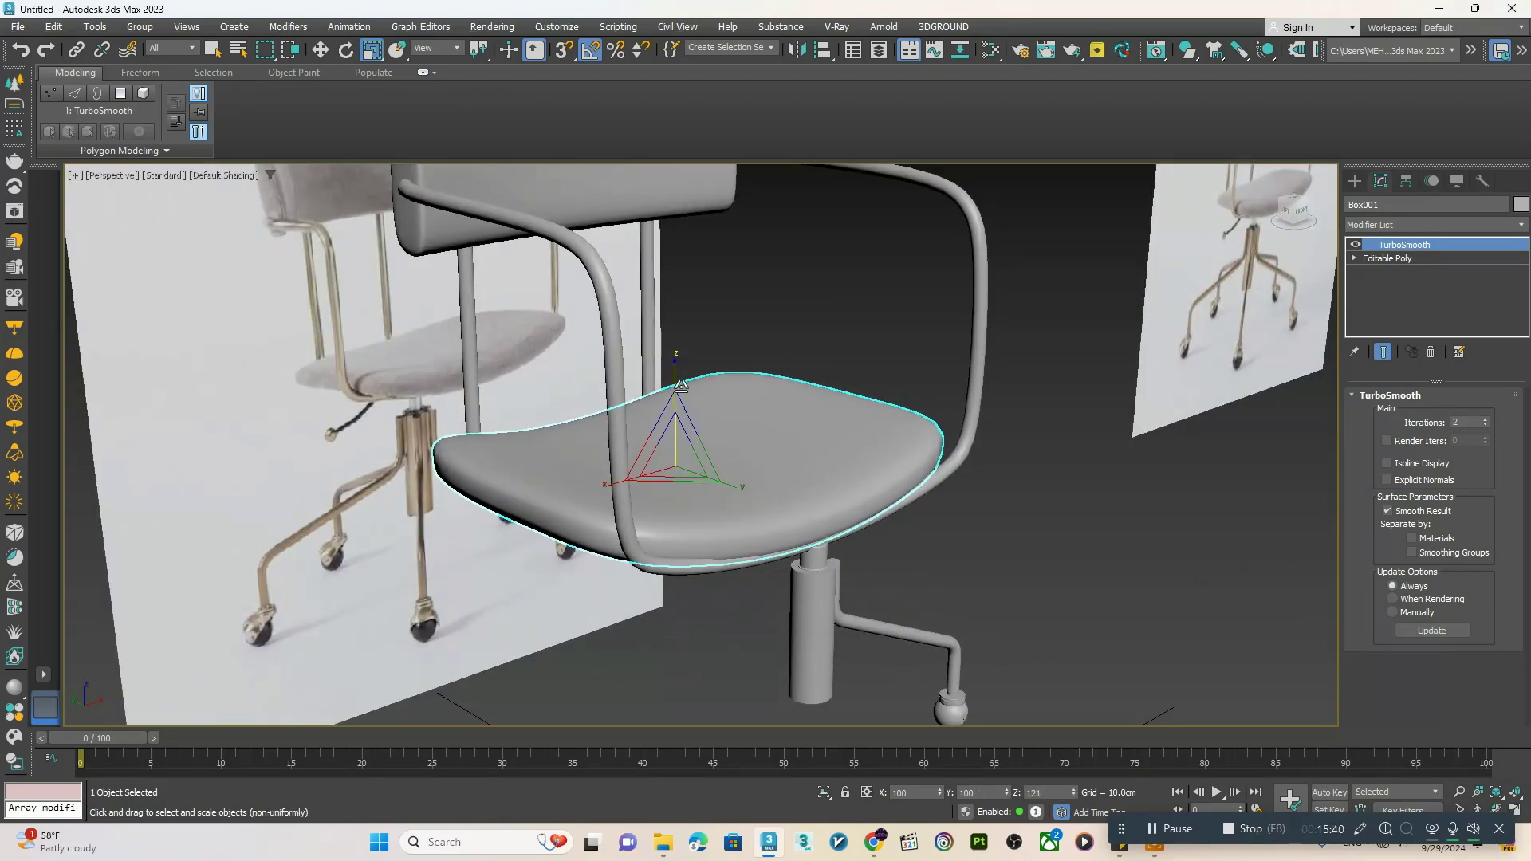
middle_click_drag(683, 390, 715, 506, "alt")
- Select every object in the scene and clone them all along X as a backup copy
key("w")
left_click(553, 270)
middle_click_drag(553, 271, 625, 410)
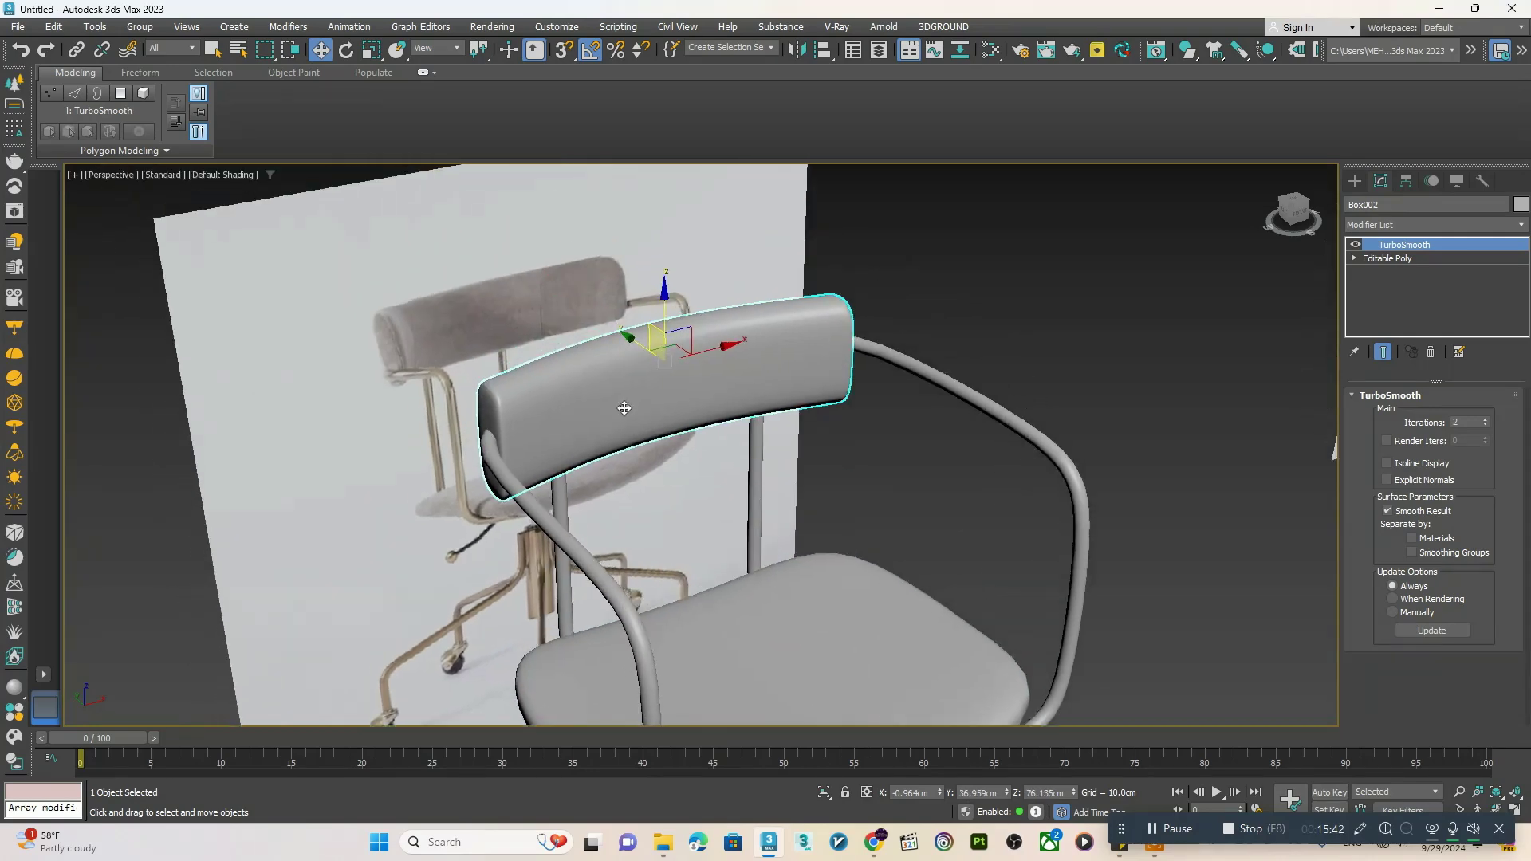
scroll(625, 409, "down", 3)
key("ctrl+a")
key("z")
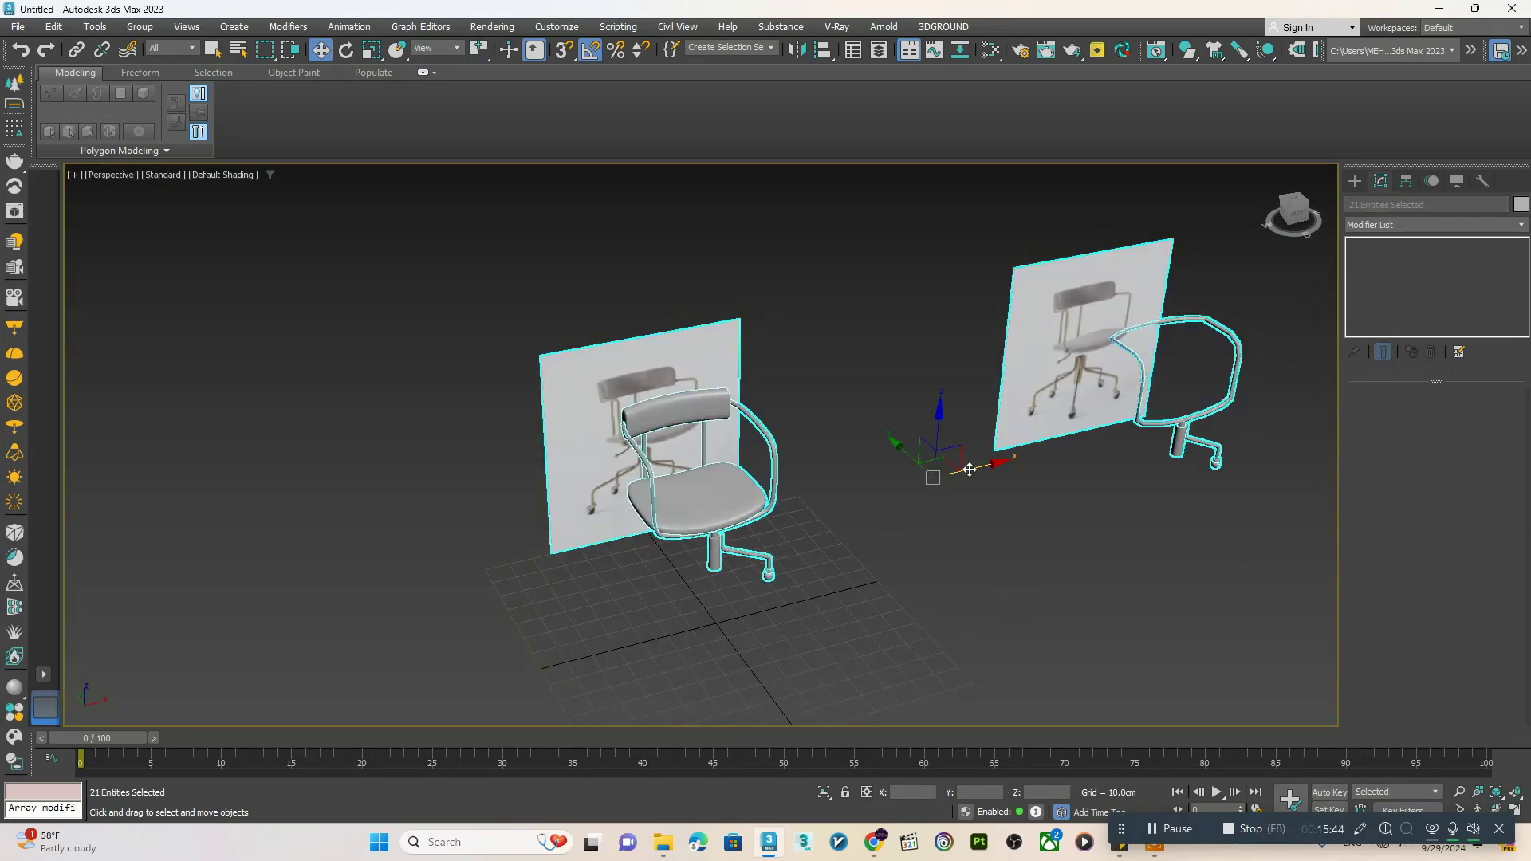
left_click_drag(969, 469, 1136, 470, "shift")
left_click(765, 488)
- Convert the original smoothed backrest to an Editable Poly
scroll(692, 435, "up", 5)
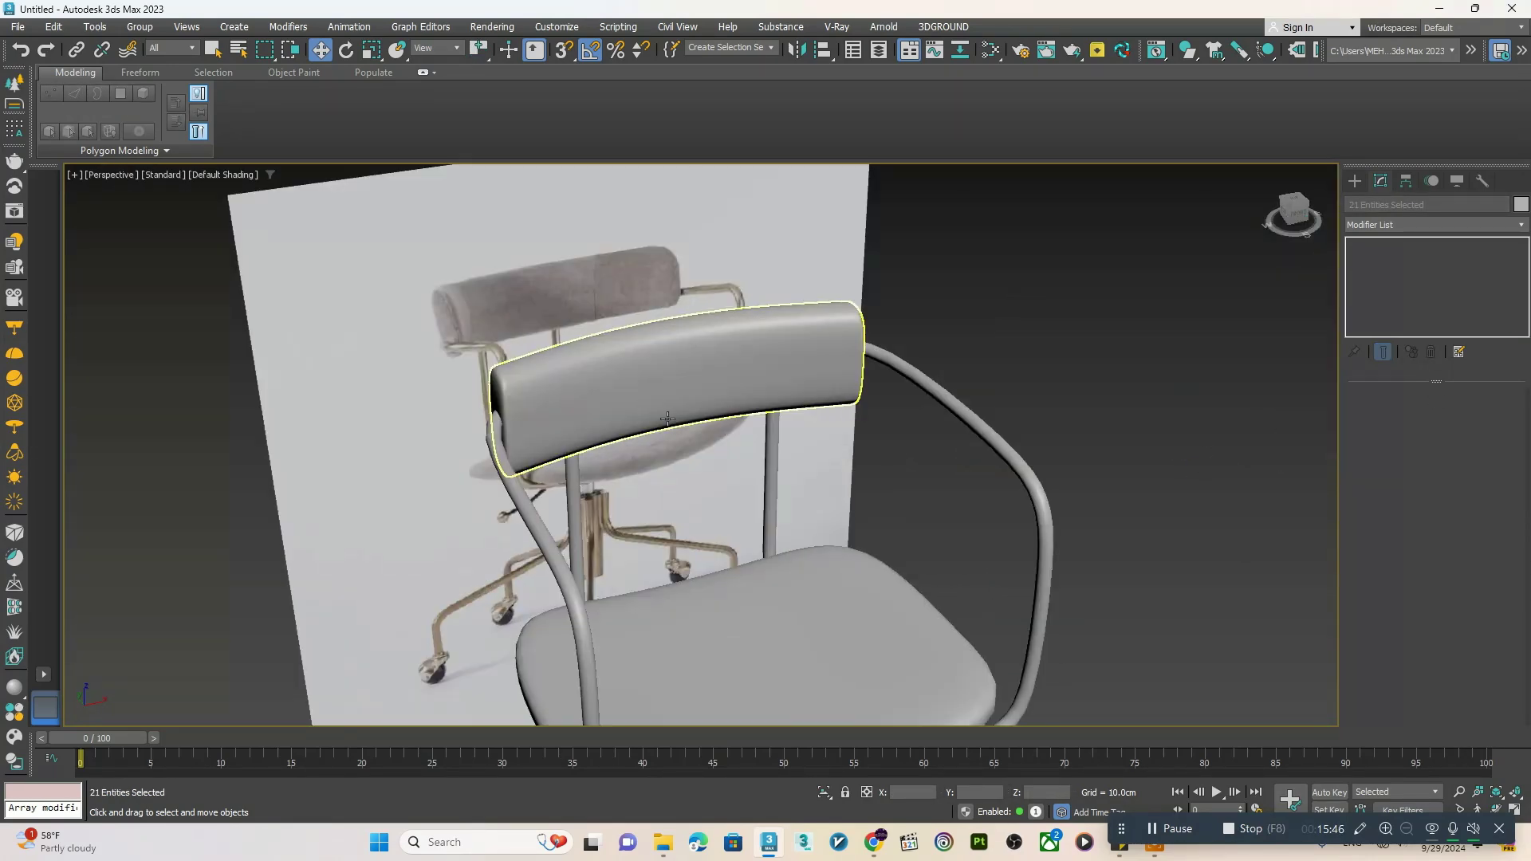
left_click(644, 400)
right_click(644, 401)
mouse_move(745, 599)
left_click(830, 610)
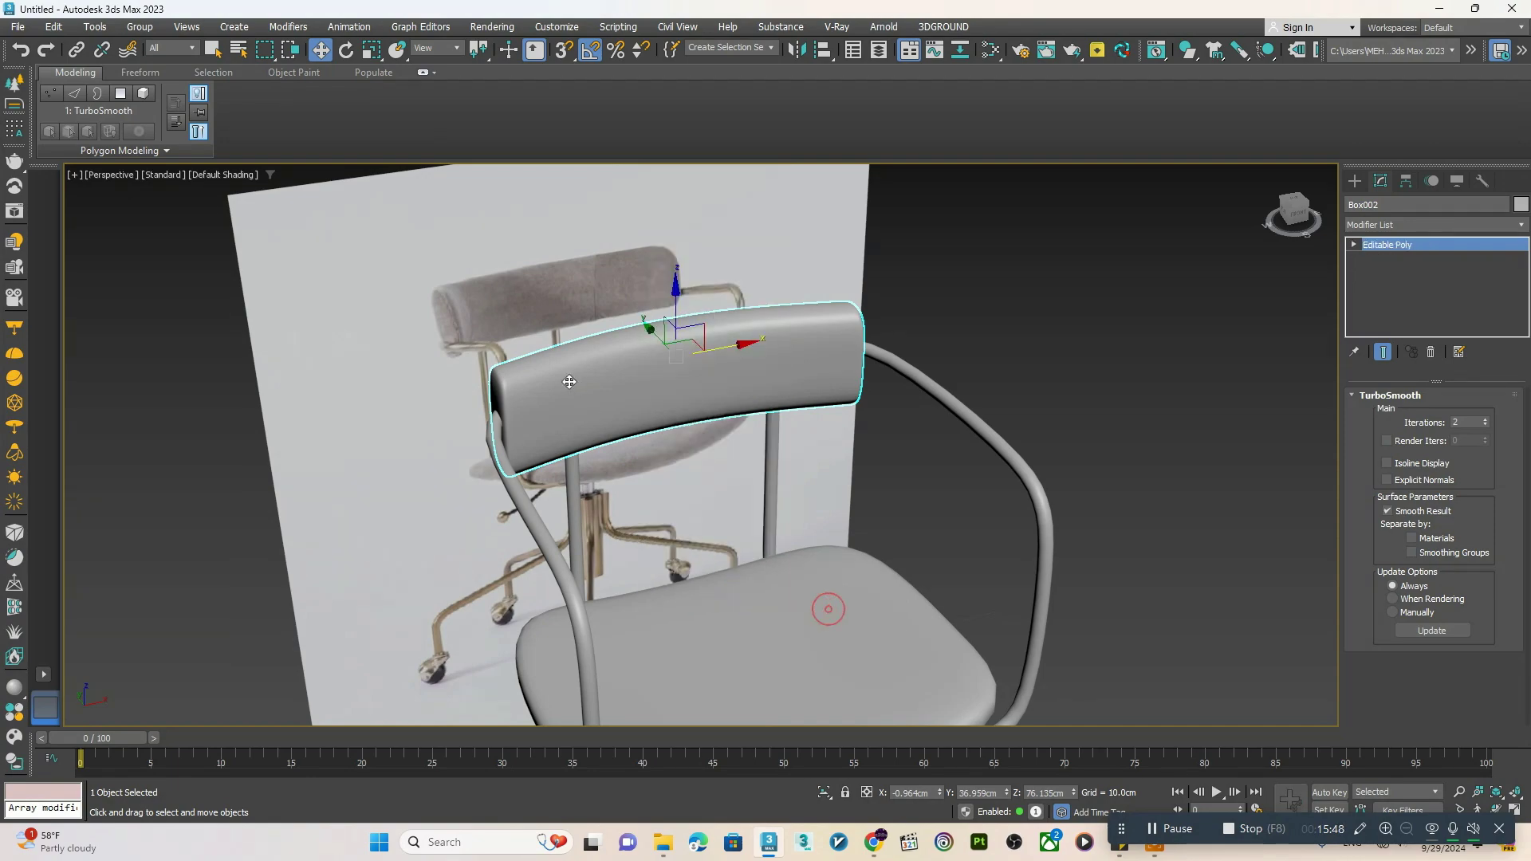
- Show edged faces and select the rim edge loops at both ends of the backrest
key("F4")
scroll(492, 372, "up", 6)
key("2")
double_click(492, 371)
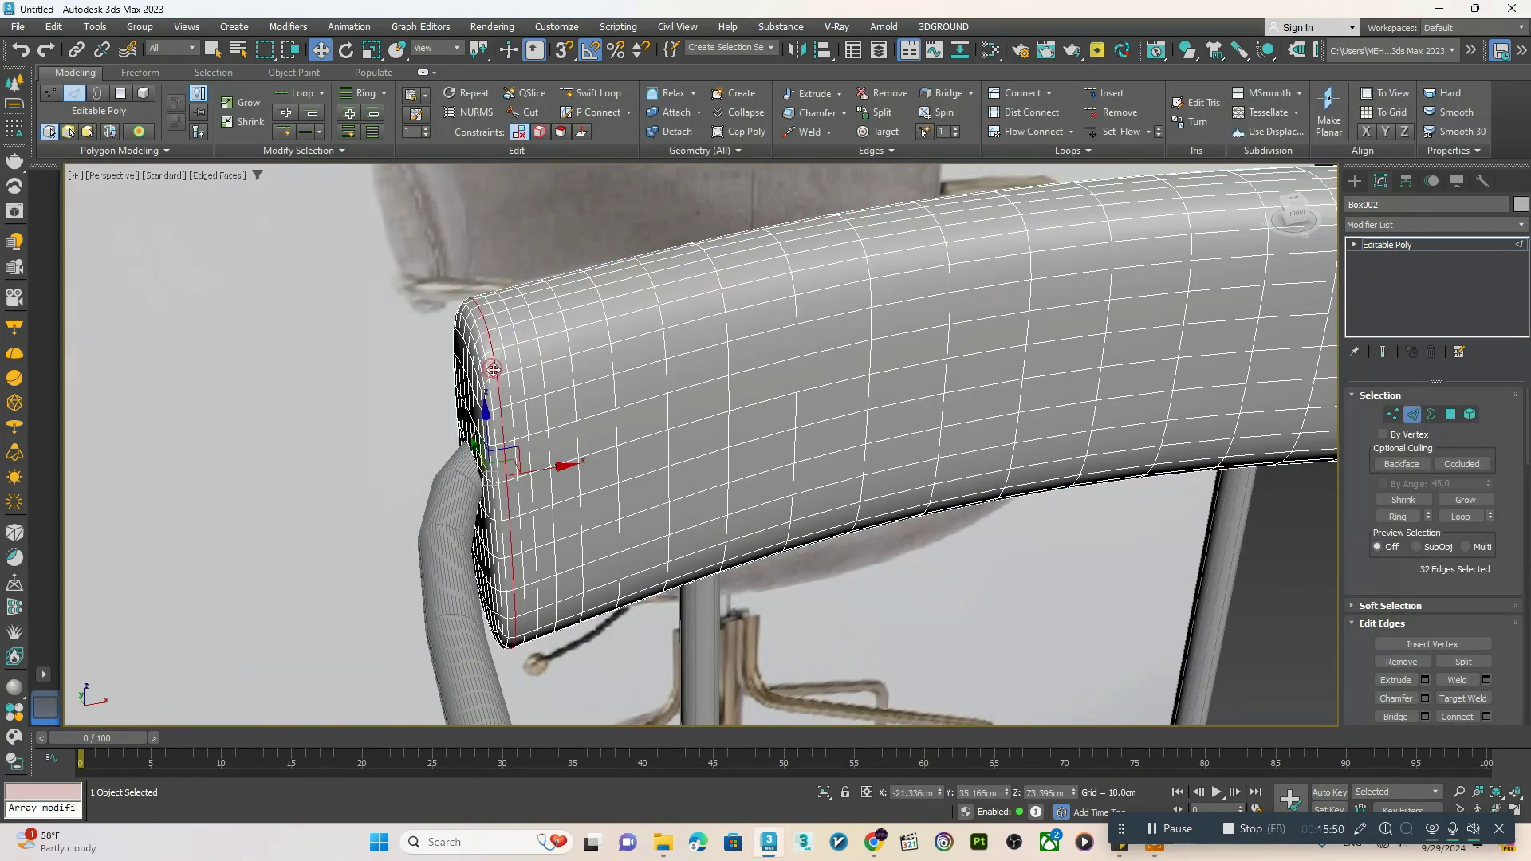
middle_click_drag(515, 380, 499, 386, "alt")
scroll(786, 417, "down", 5)
middle_click_drag(786, 417, 768, 414, "alt")
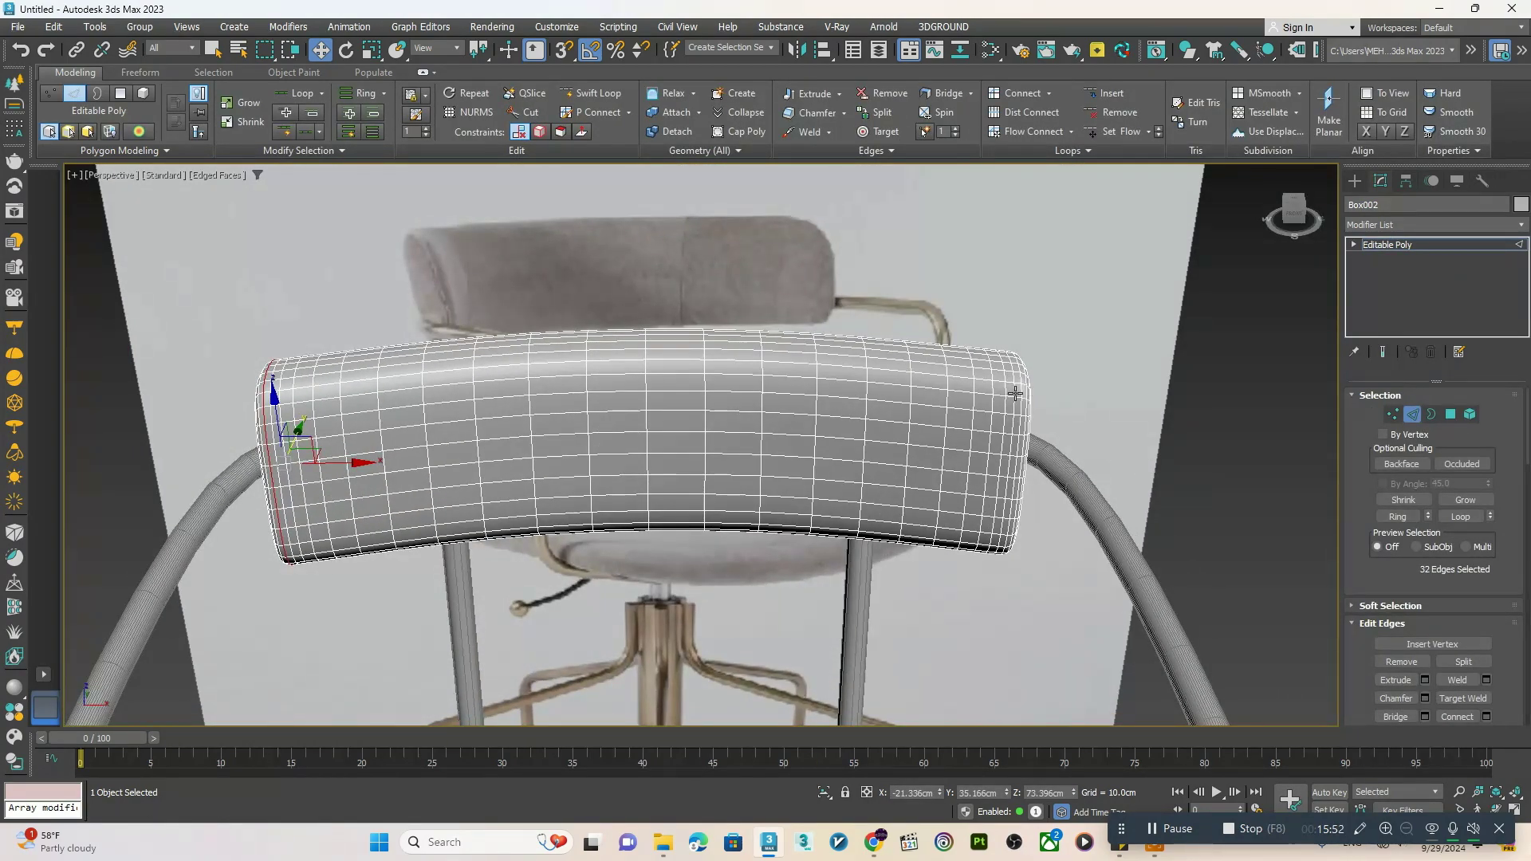
scroll(996, 413, "up", 5)
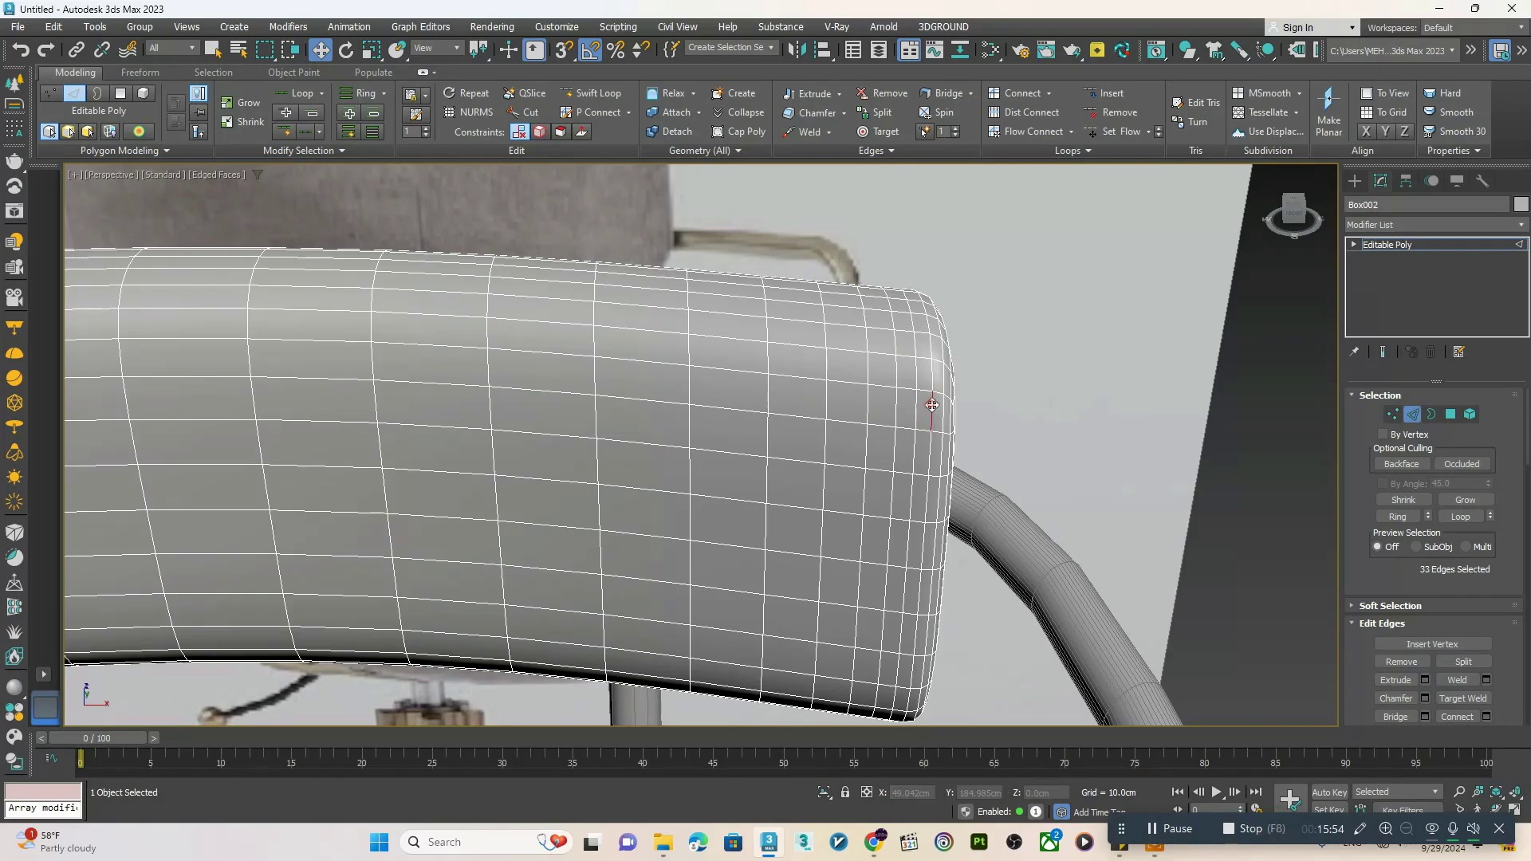
double_click(932, 405, "ctrl")
scroll(931, 405, "down", 5)
middle_click_drag(728, 444, 731, 430, "alt")
scroll(538, 416, "up", 4)
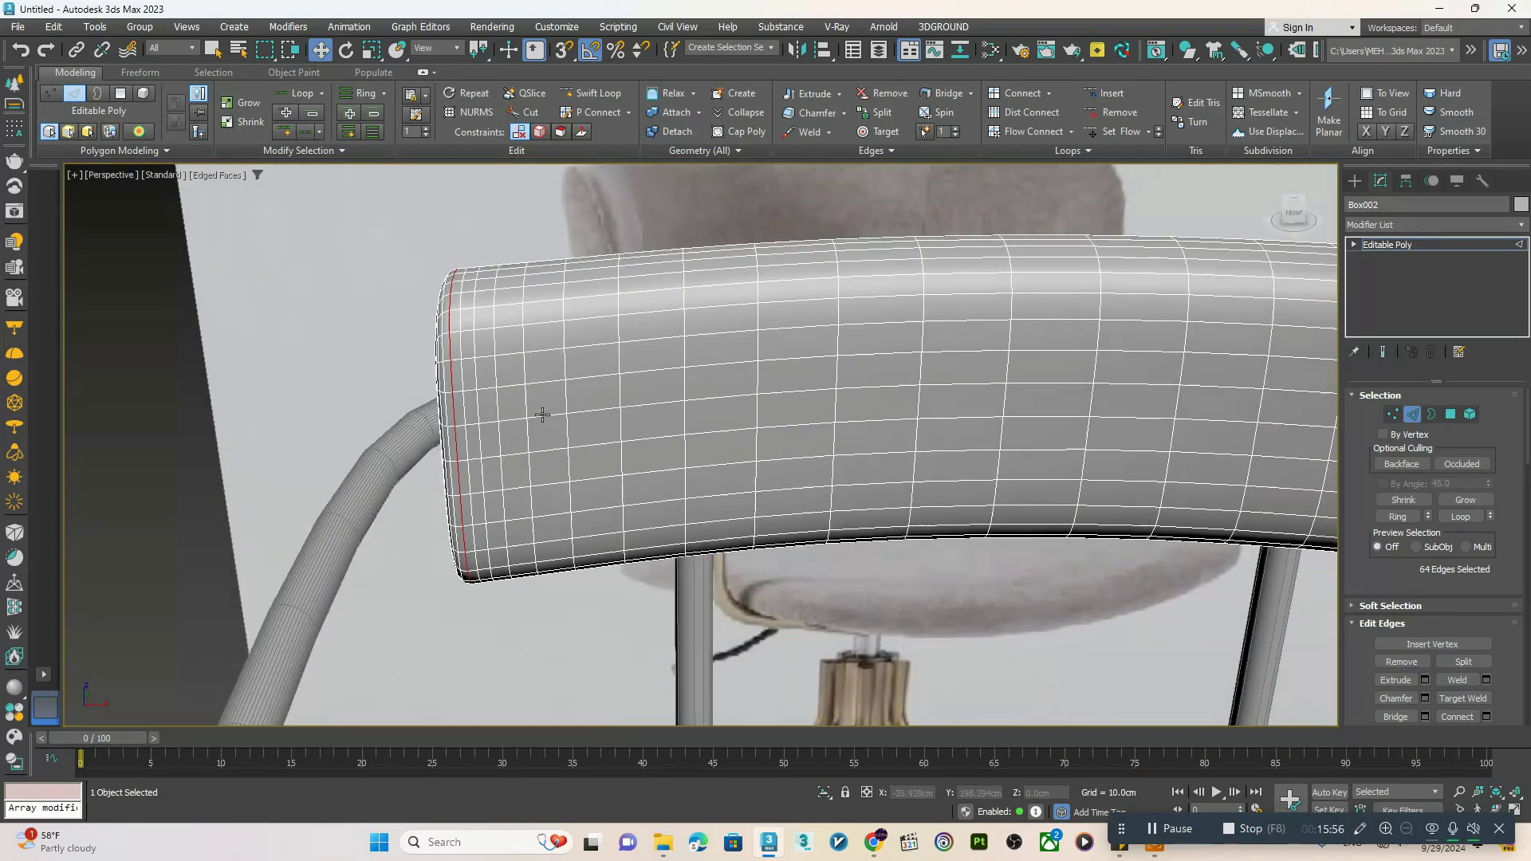
middle_click_drag(543, 414, 557, 413, "alt")
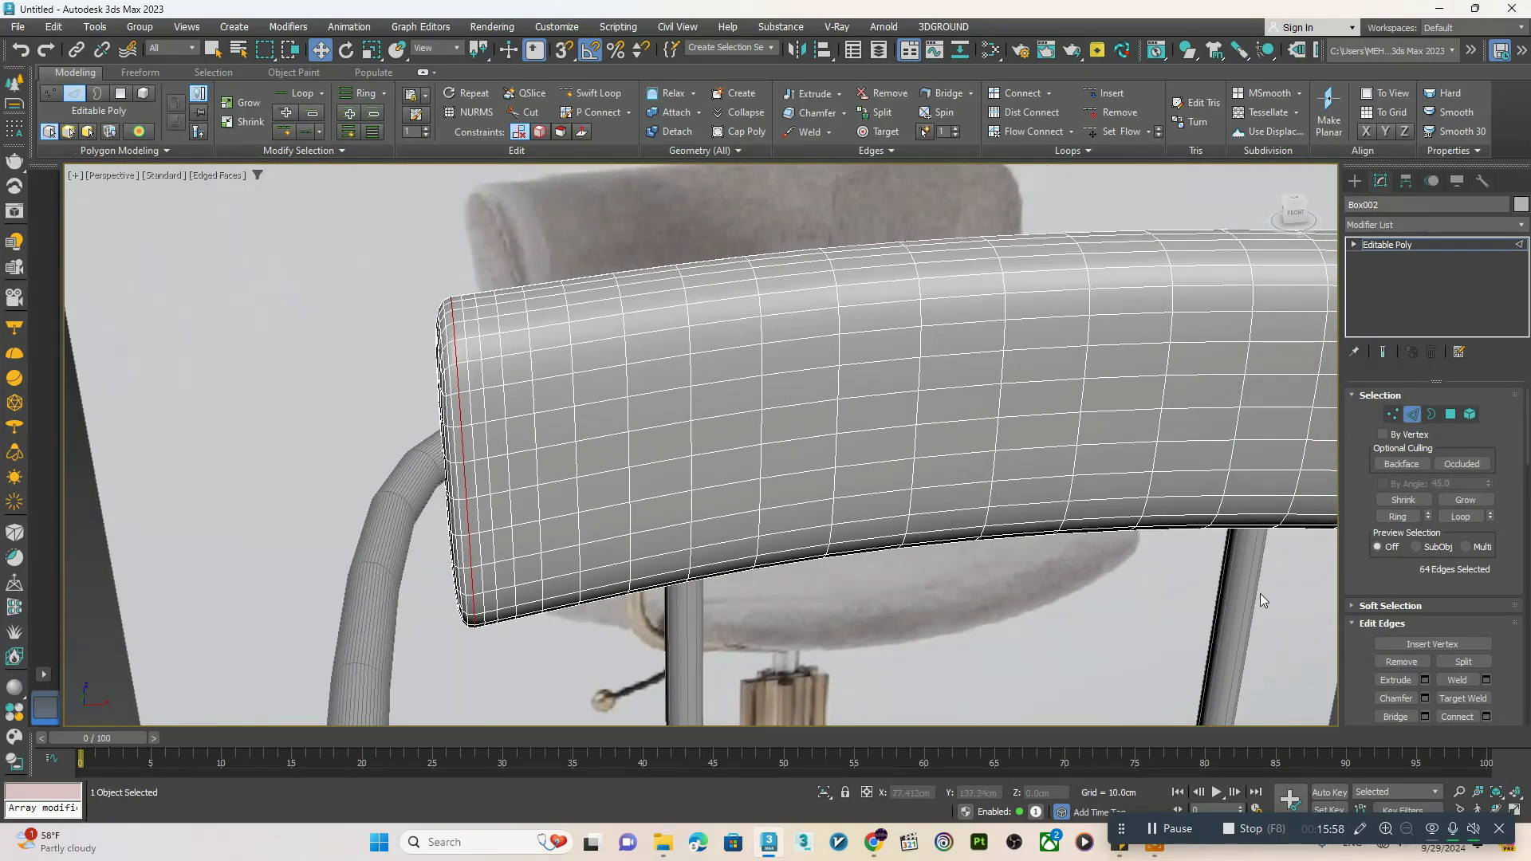
left_click(1424, 680)
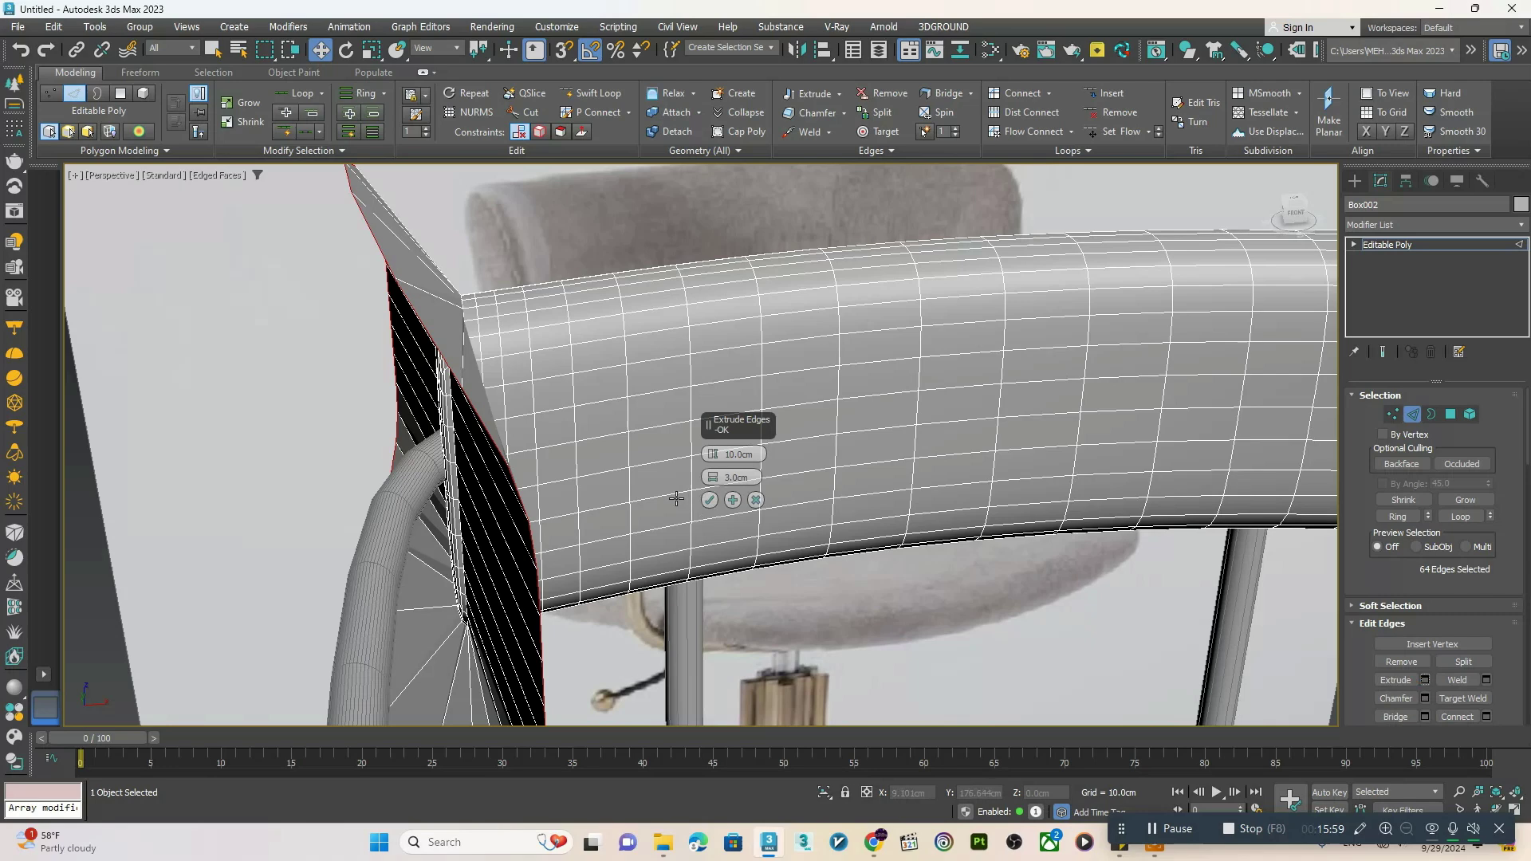
right_click(716, 478)
right_click(713, 459)
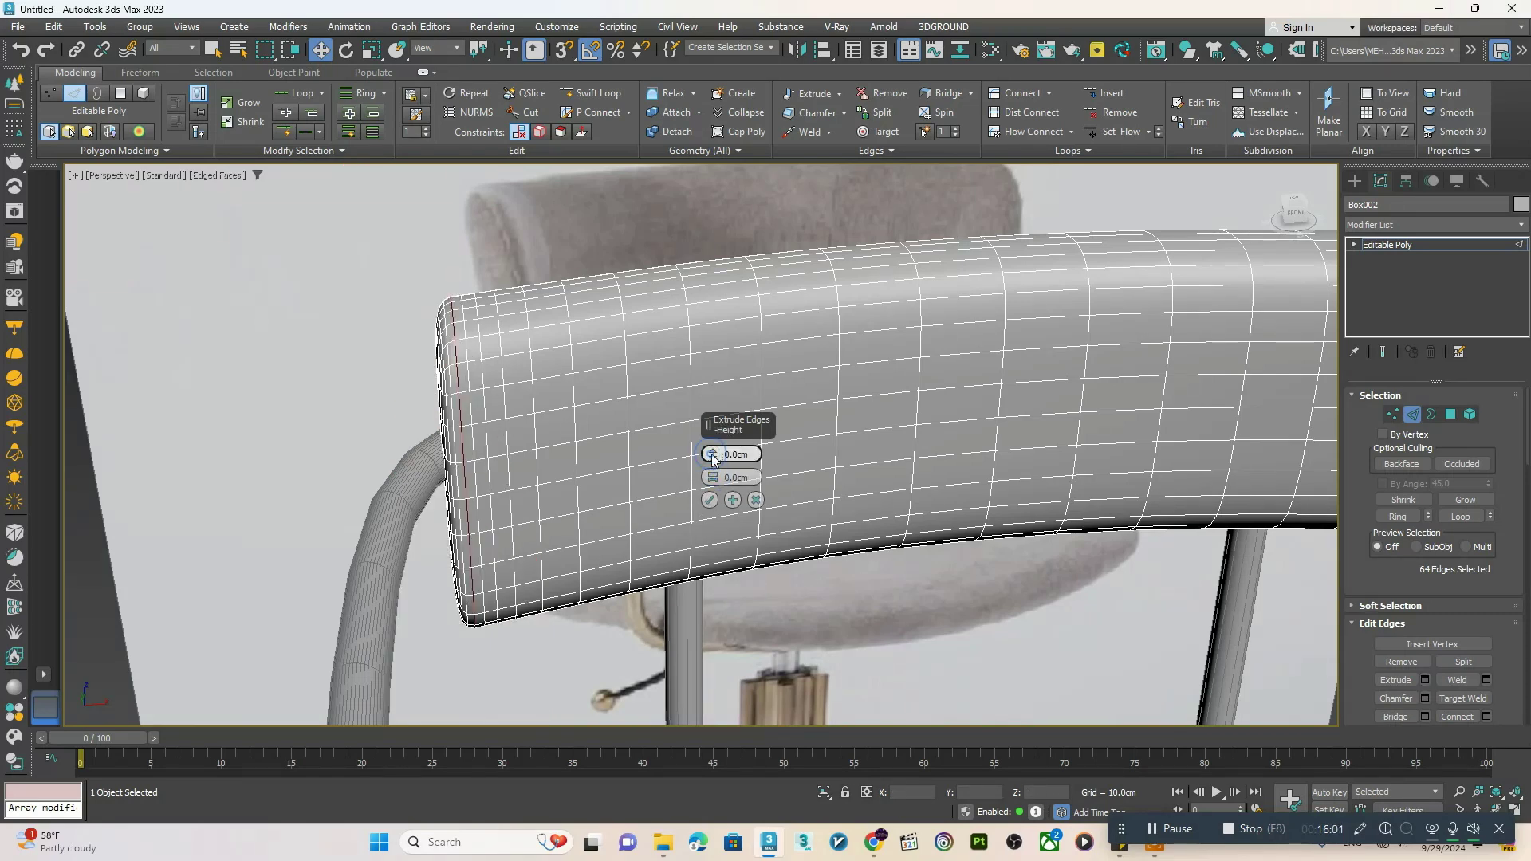
left_click(753, 500)
- Chamfer the selected rim edge loops at both ends of the backrest by about 0.104 cm
right_click(515, 349)
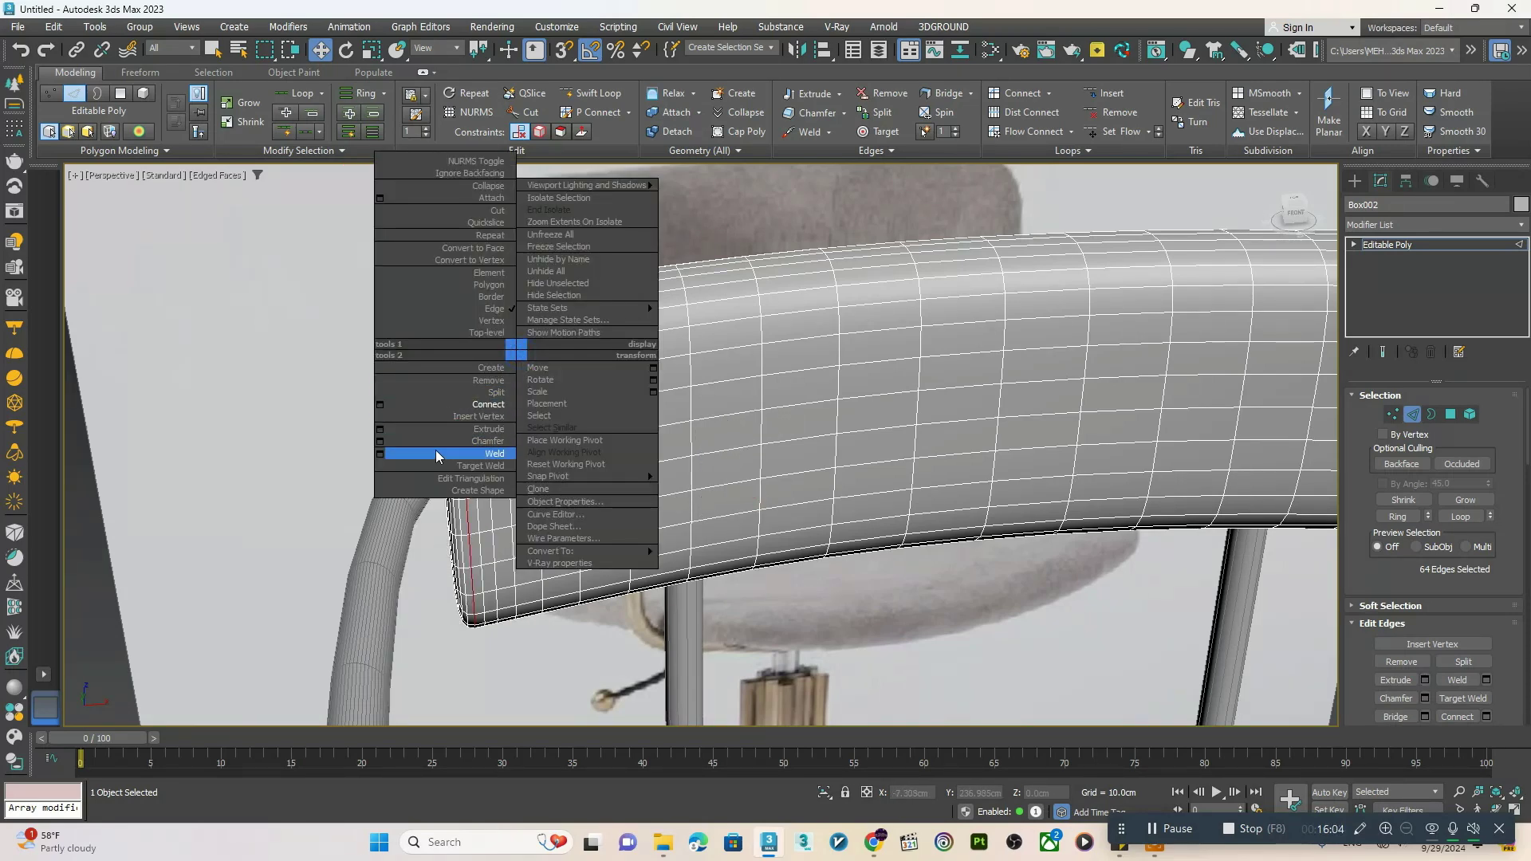
left_click(379, 441)
scroll(511, 396, "up", 2)
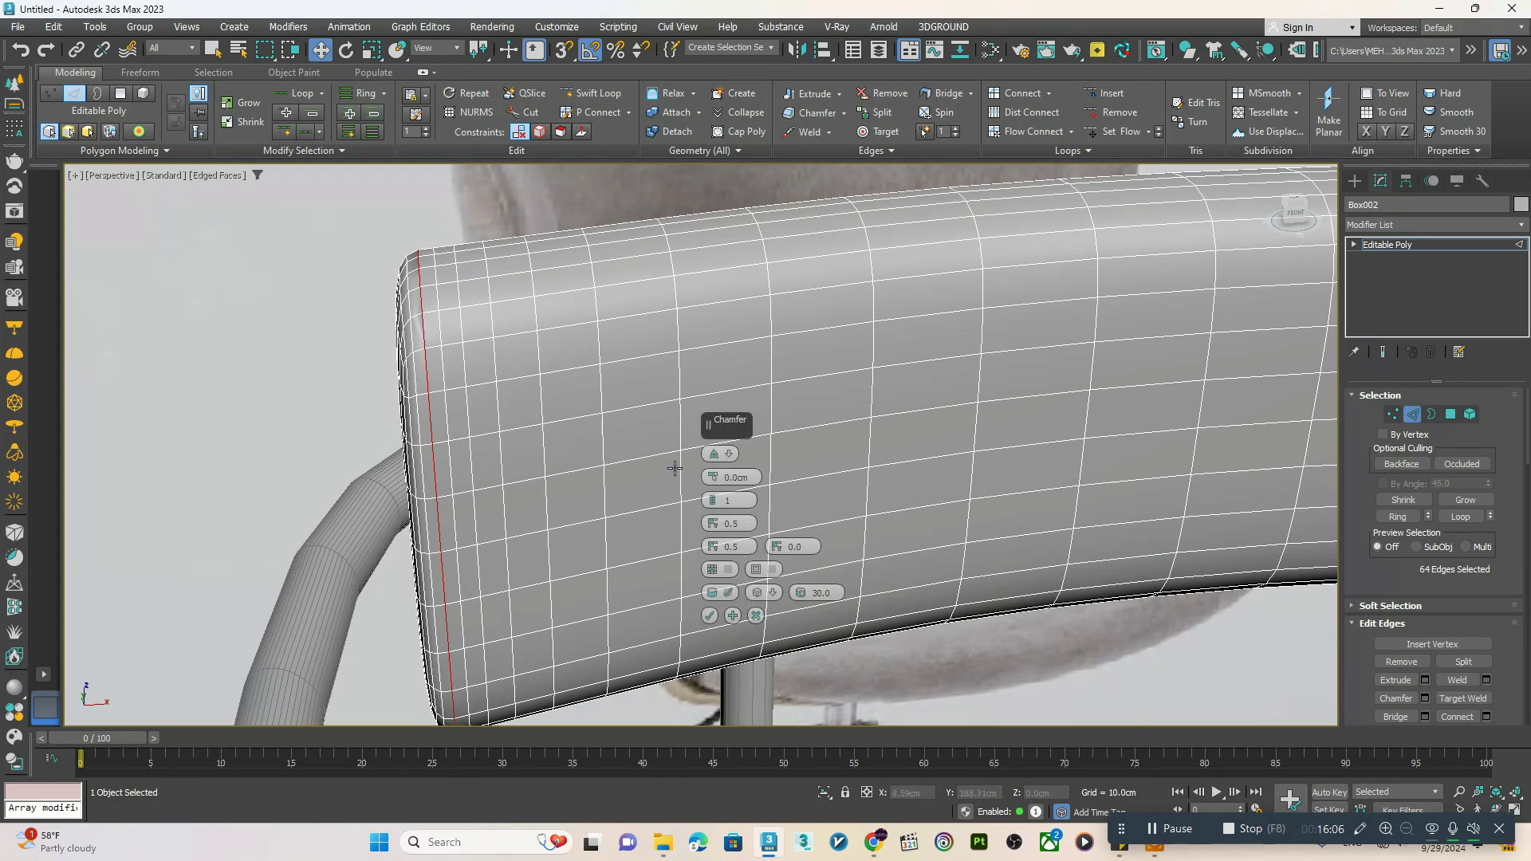
left_click_drag(718, 482, 715, 478)
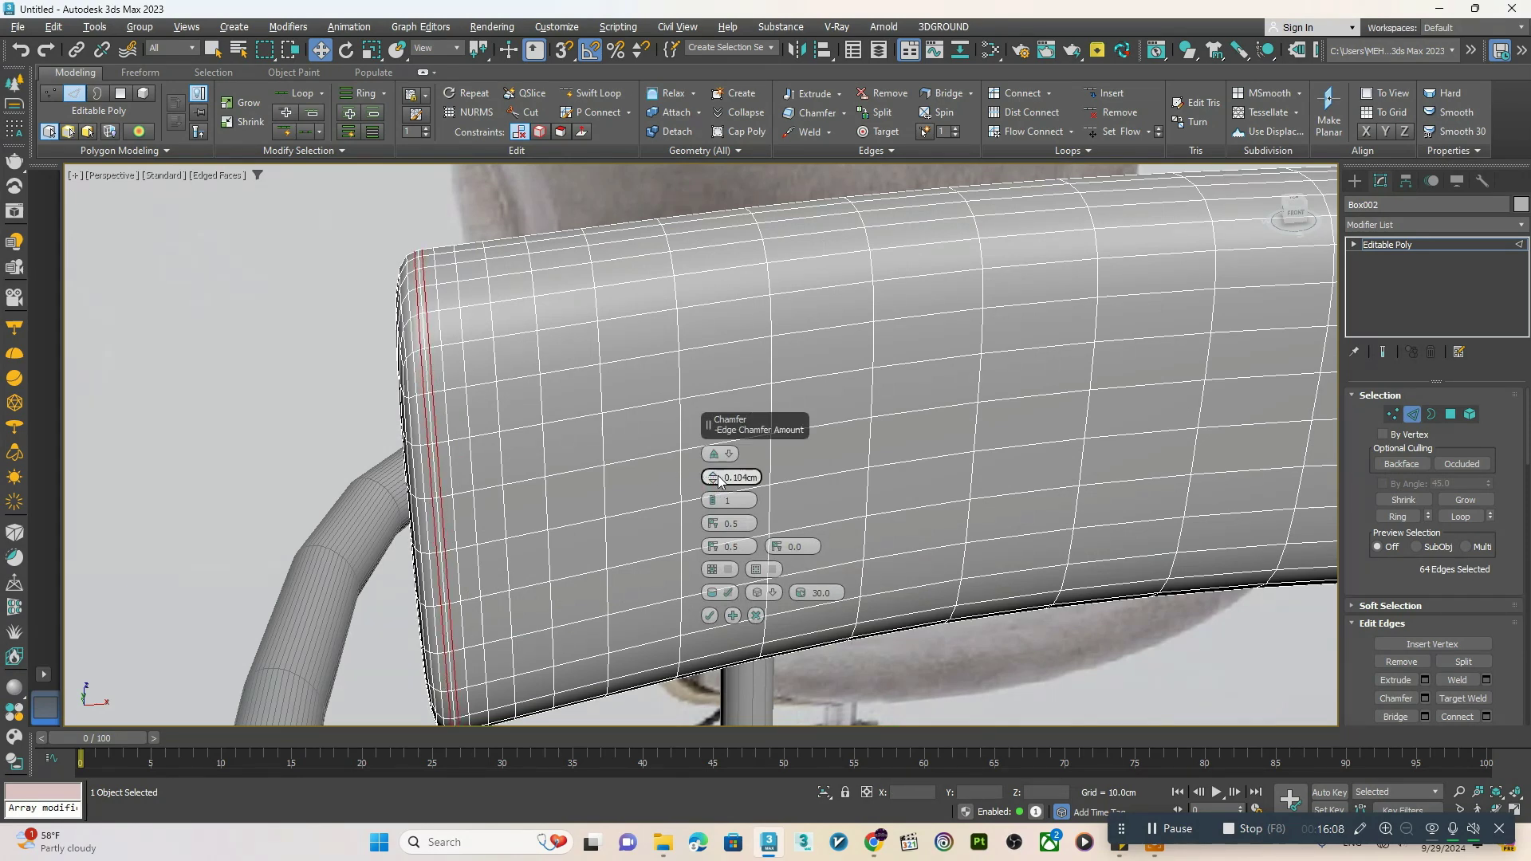
left_click(710, 616)
scroll(455, 395, "up", 4)
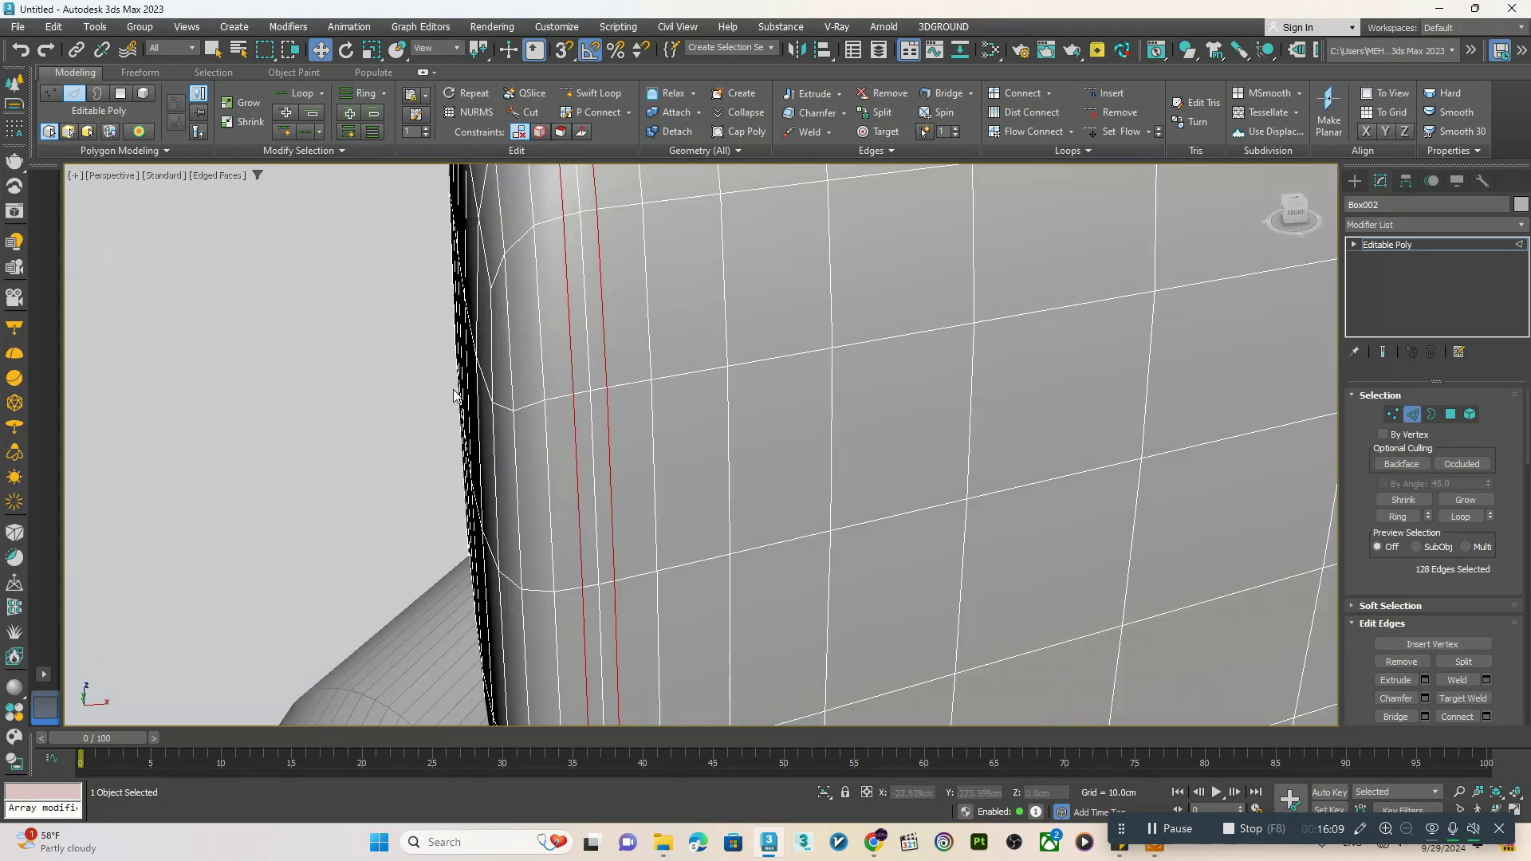
- Select the middle loop of each chamfered rim on the backrest, scale both loops to 99%, and exit edge editing with edged faces hidden
double_click(588, 353)
scroll(588, 353, "down", 5)
middle_click_drag(588, 353, 513, 471)
scroll(512, 471, "down", 2)
scroll(1109, 447, "up", 3)
middle_click_drag(1116, 444, 901, 455)
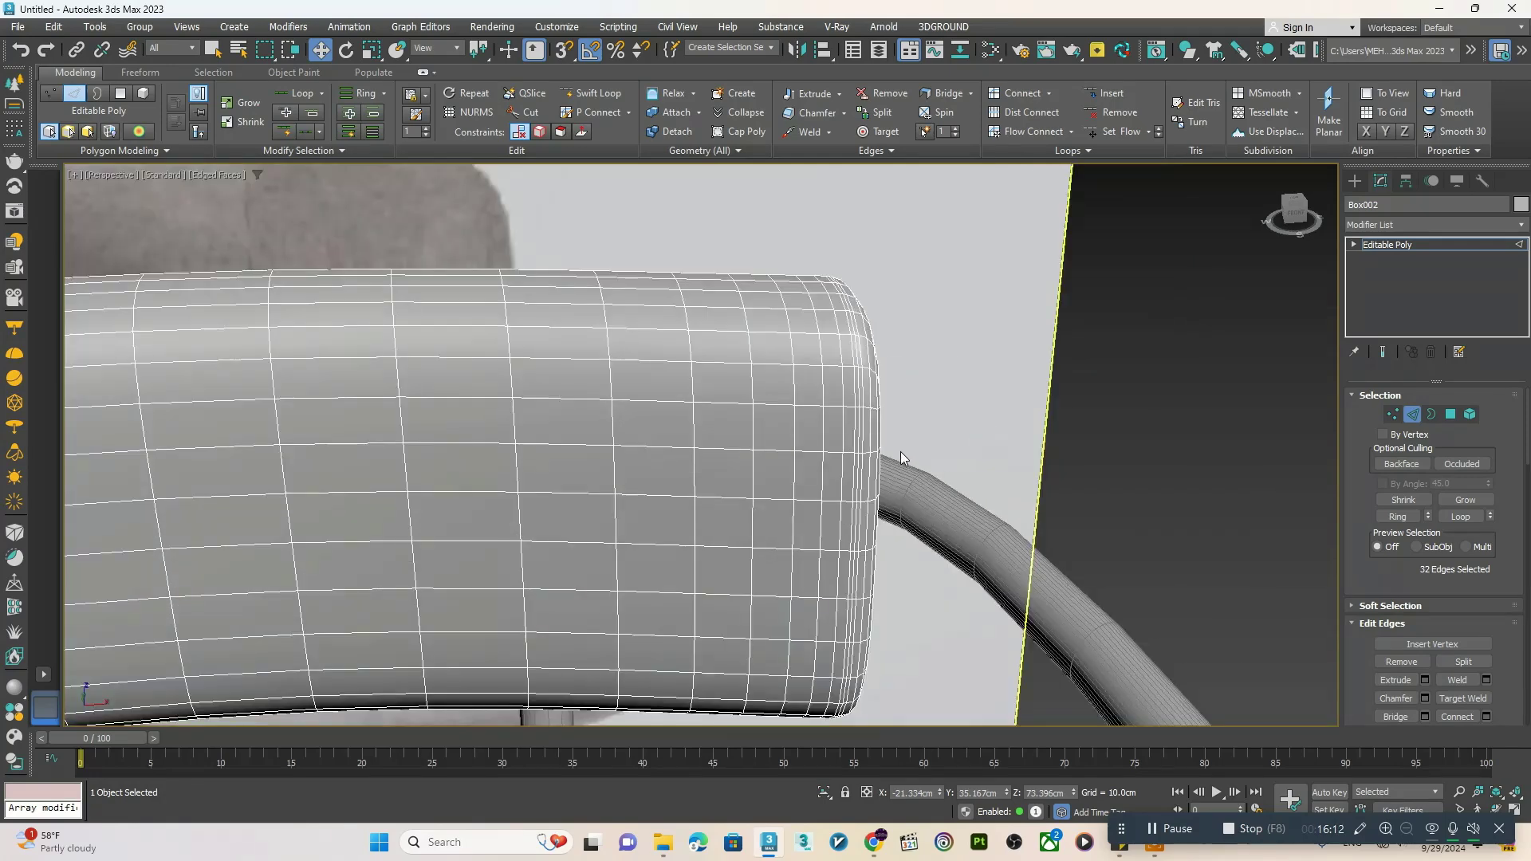
scroll(877, 450, "up", 5)
scroll(773, 450, "down", 3)
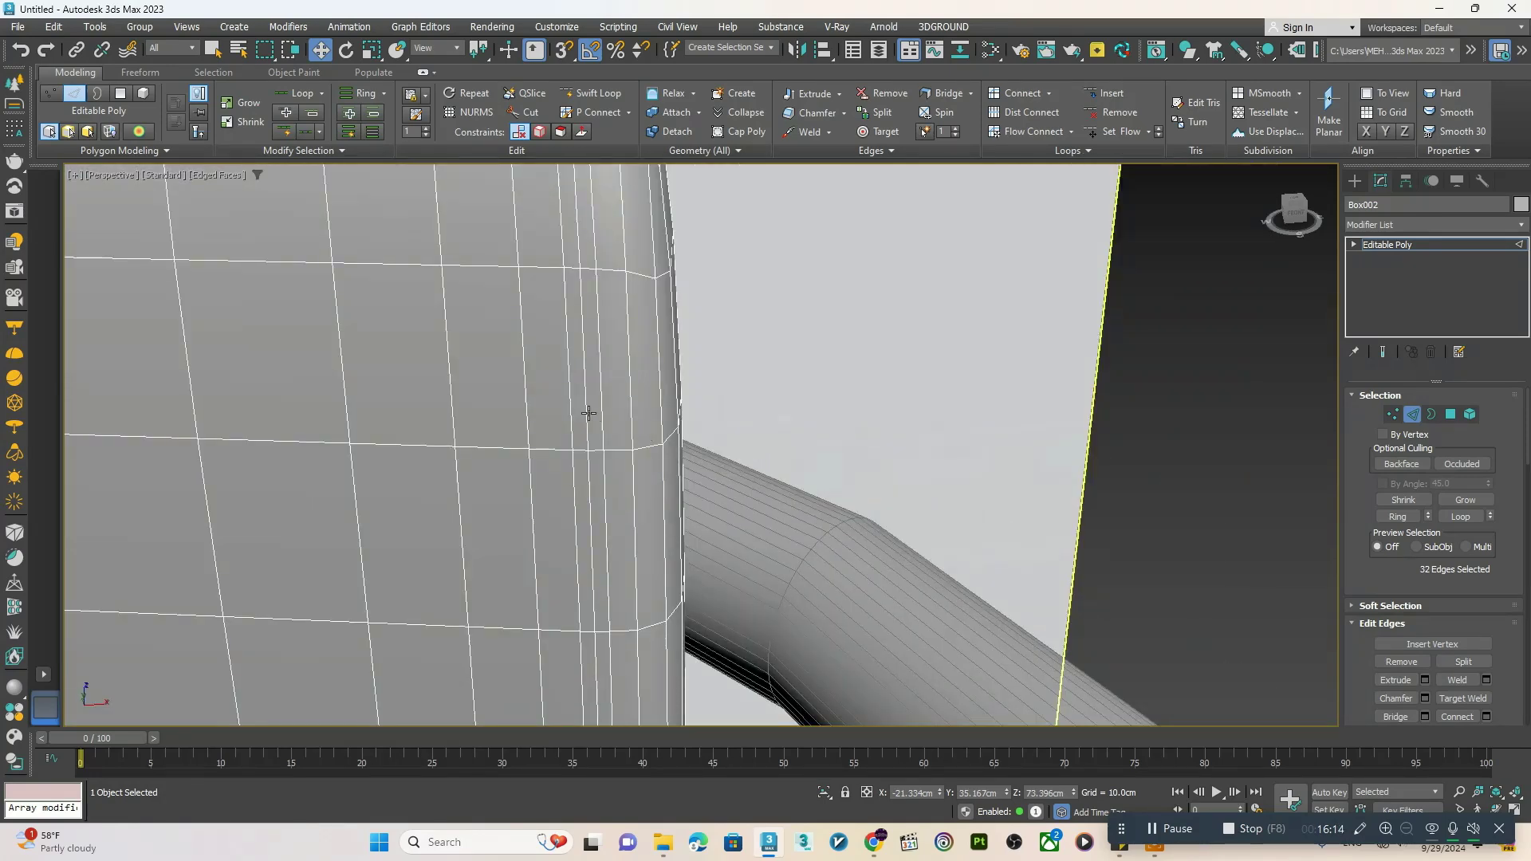
scroll(581, 420, "down", 4)
key("r")
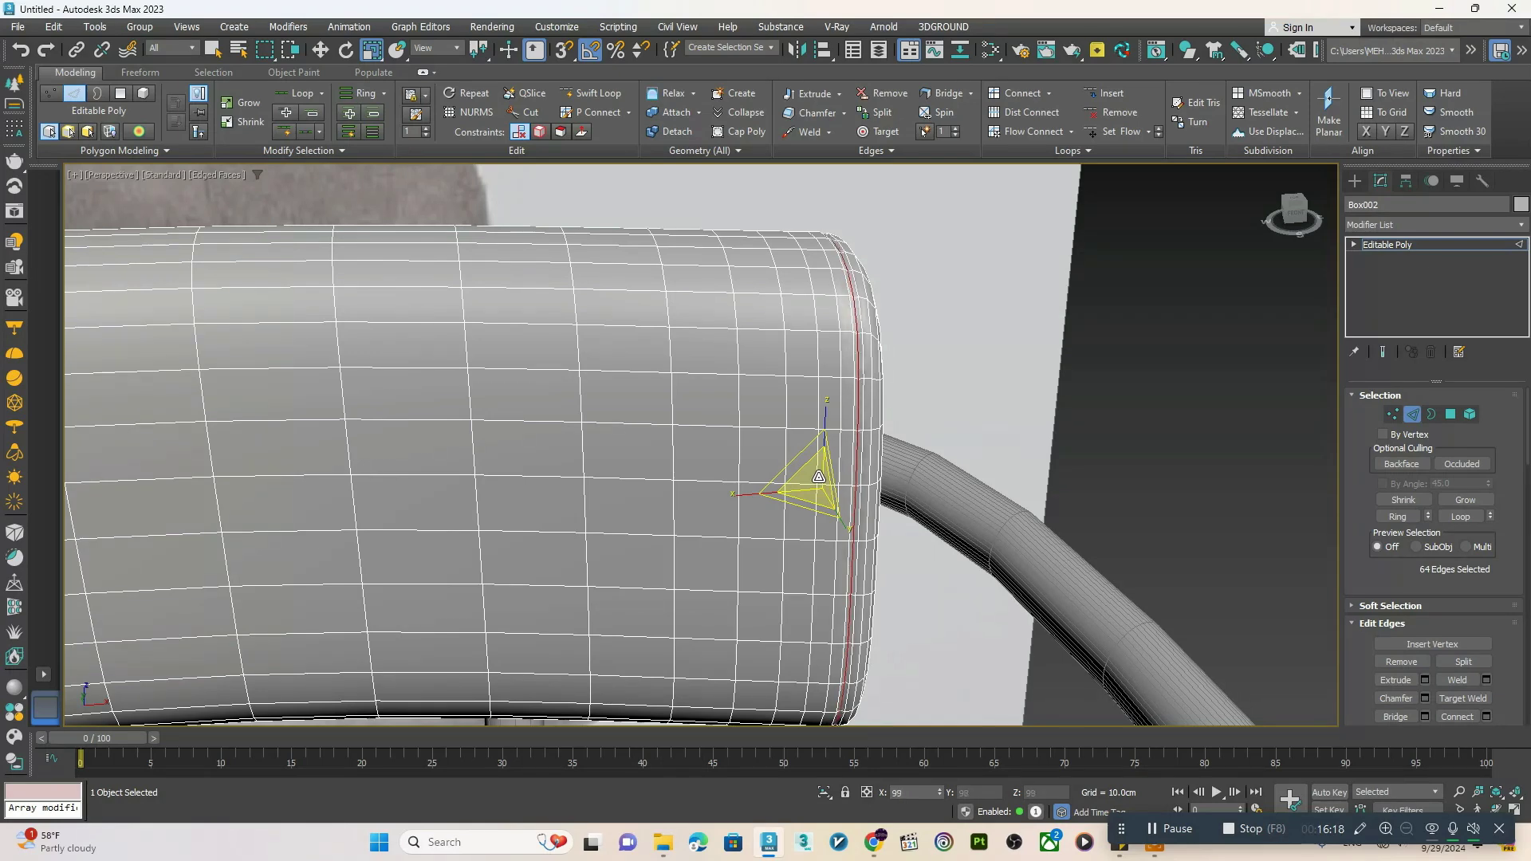
key("F4")
scroll(642, 435, "down", 2)
middle_click_drag(642, 434, 710, 430)
scroll(684, 427, "down", 2)
left_click(1032, 348)
middle_click_drag(608, 457, 806, 431)
middle_click_drag(686, 462, 729, 527, "alt")
left_click(1391, 245)
scroll(738, 391, "down", 6)
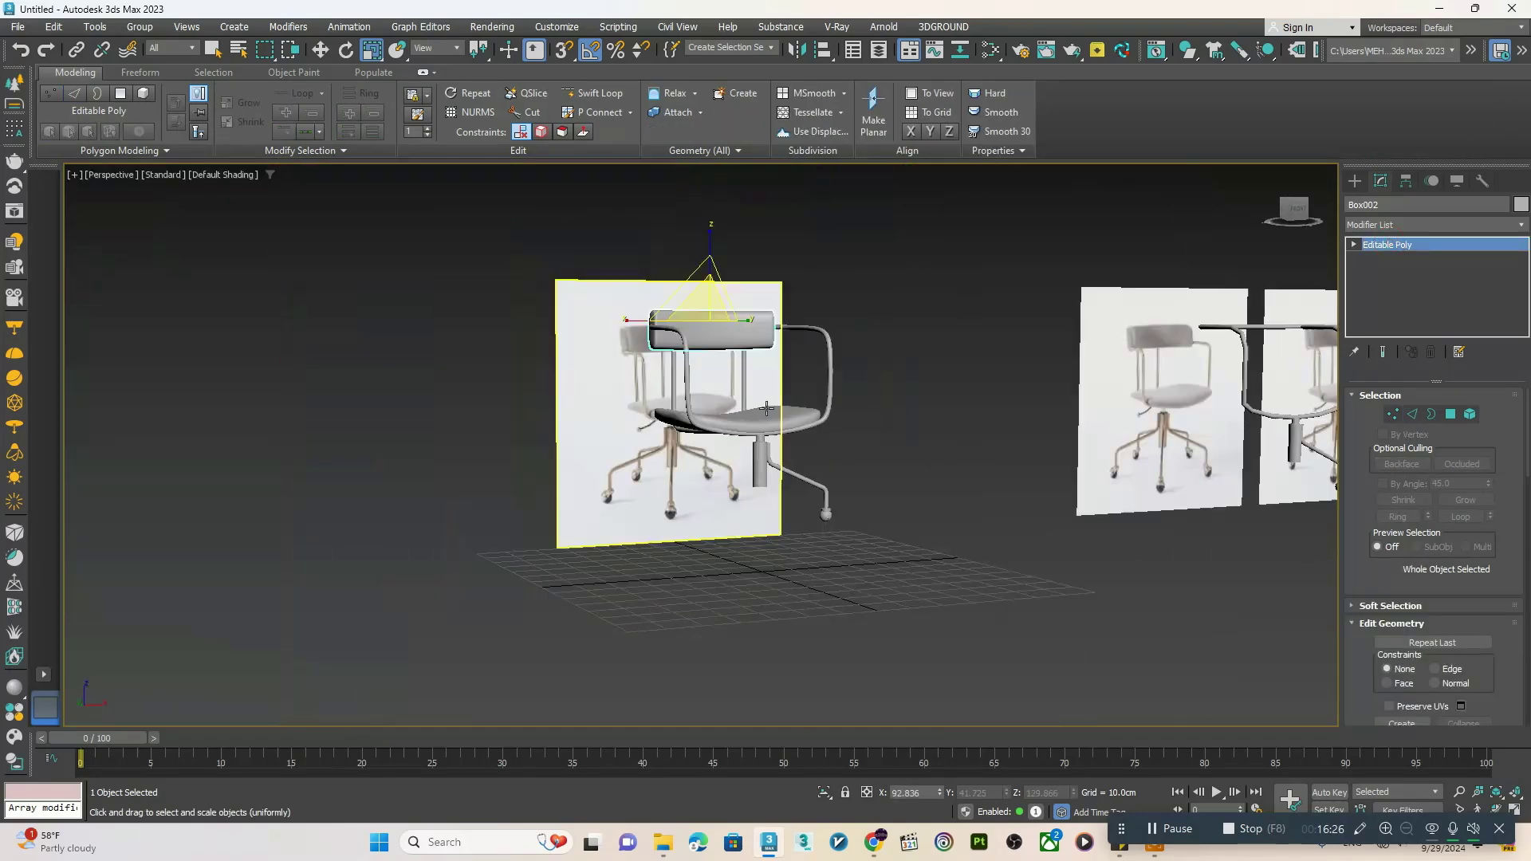
- Select the four caster parts in the Front view, scale them up uniformly, and lower them about 0.9 cm at the leg's end
middle_click_drag(742, 407, 783, 435, "alt")
scroll(789, 534, "up", 4)
left_click(798, 518)
scroll(845, 518, "down", 3)
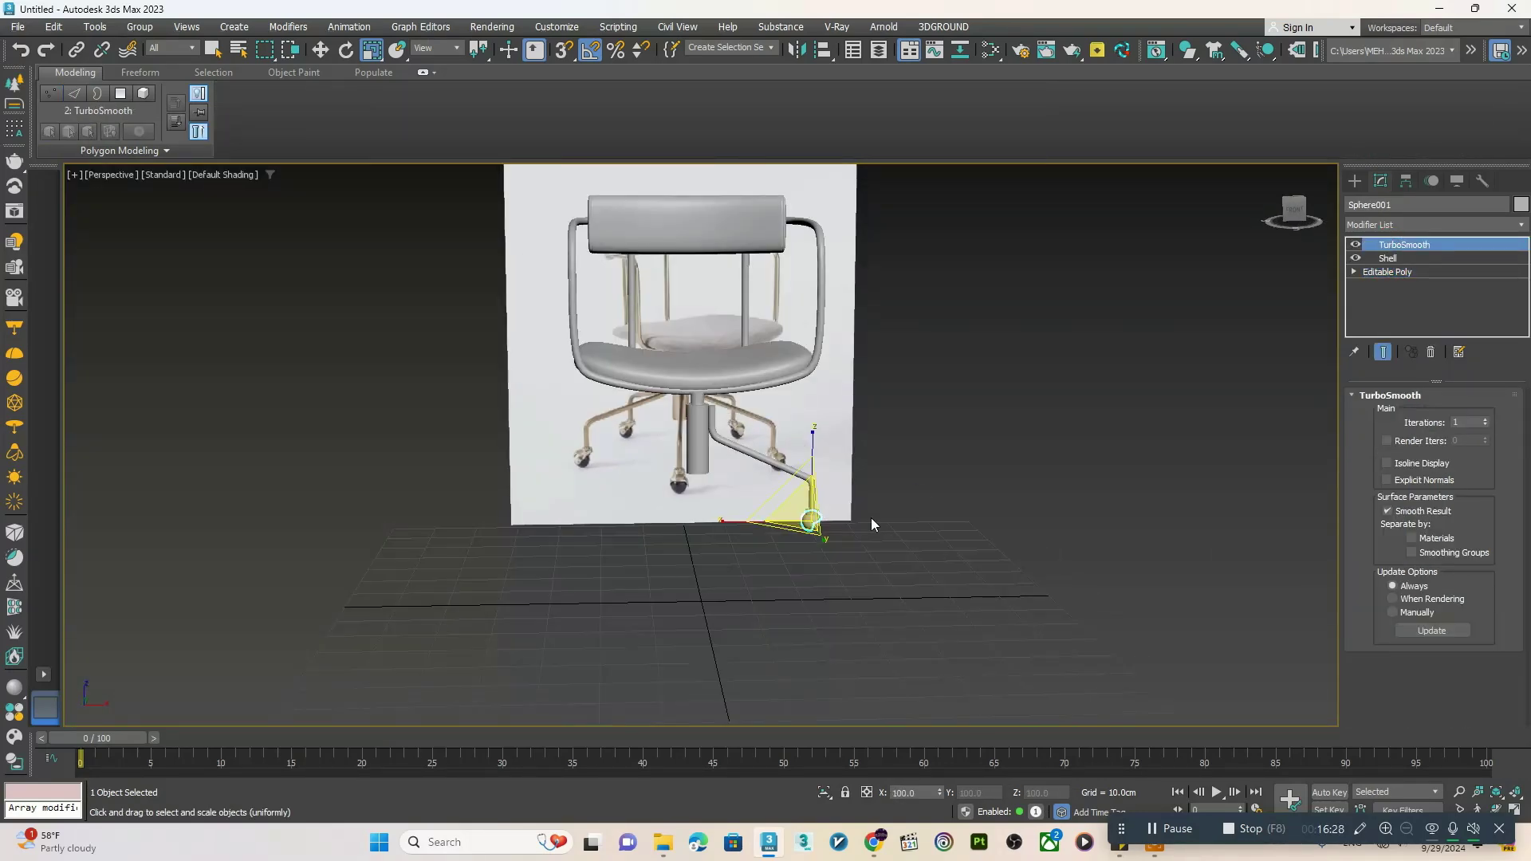
key("alt+w")
middle_click(889, 390)
key("alt+w")
middle_click_drag(843, 622, 865, 553)
scroll(858, 550, "up", 4)
left_click(1176, 526)
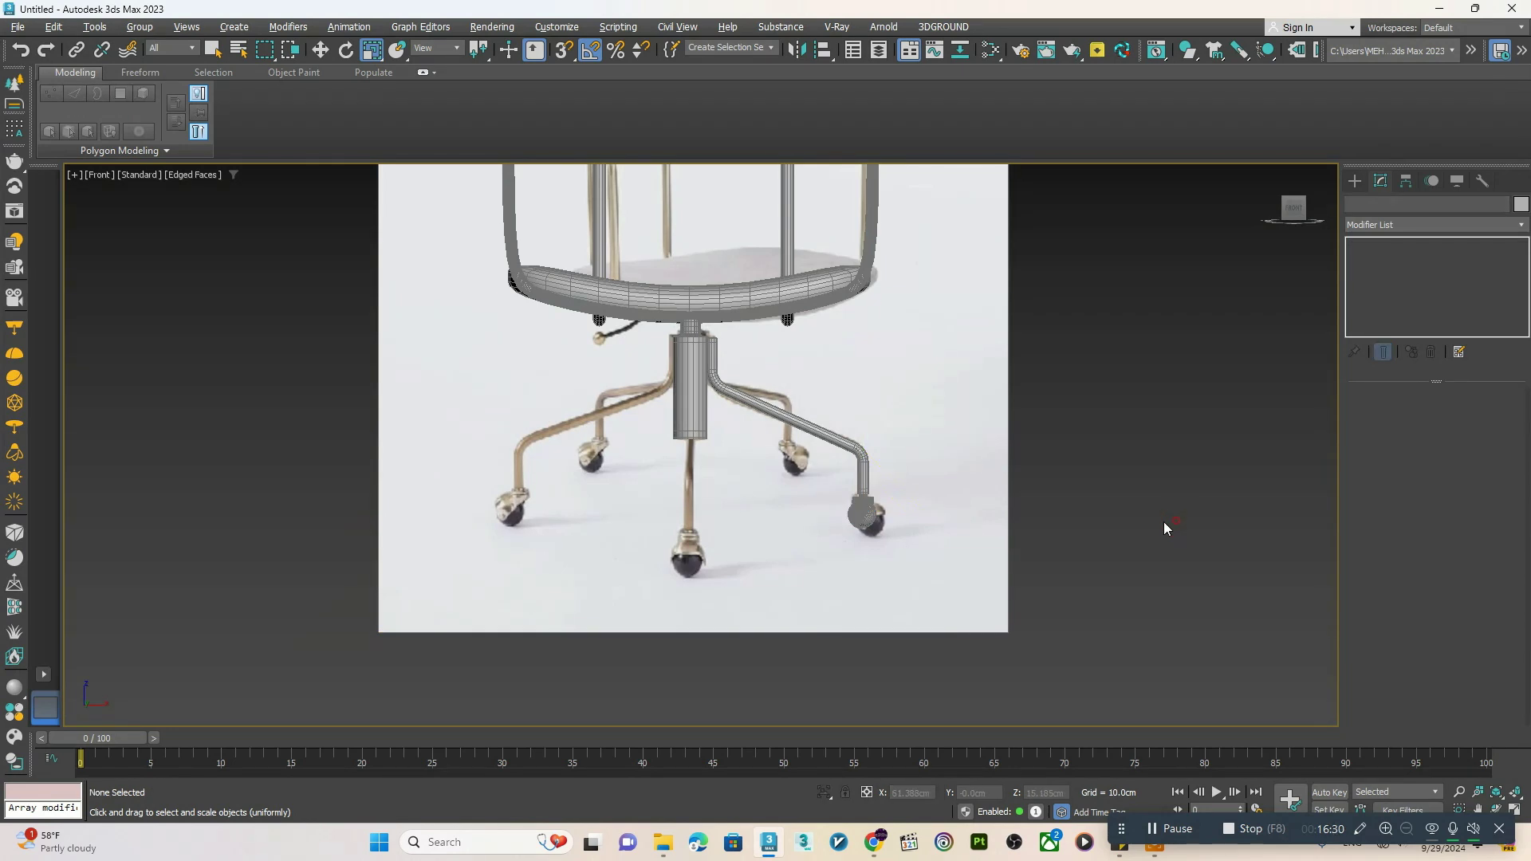
scroll(896, 492, "down", 5)
key("F4")
scroll(989, 530, "up", 8)
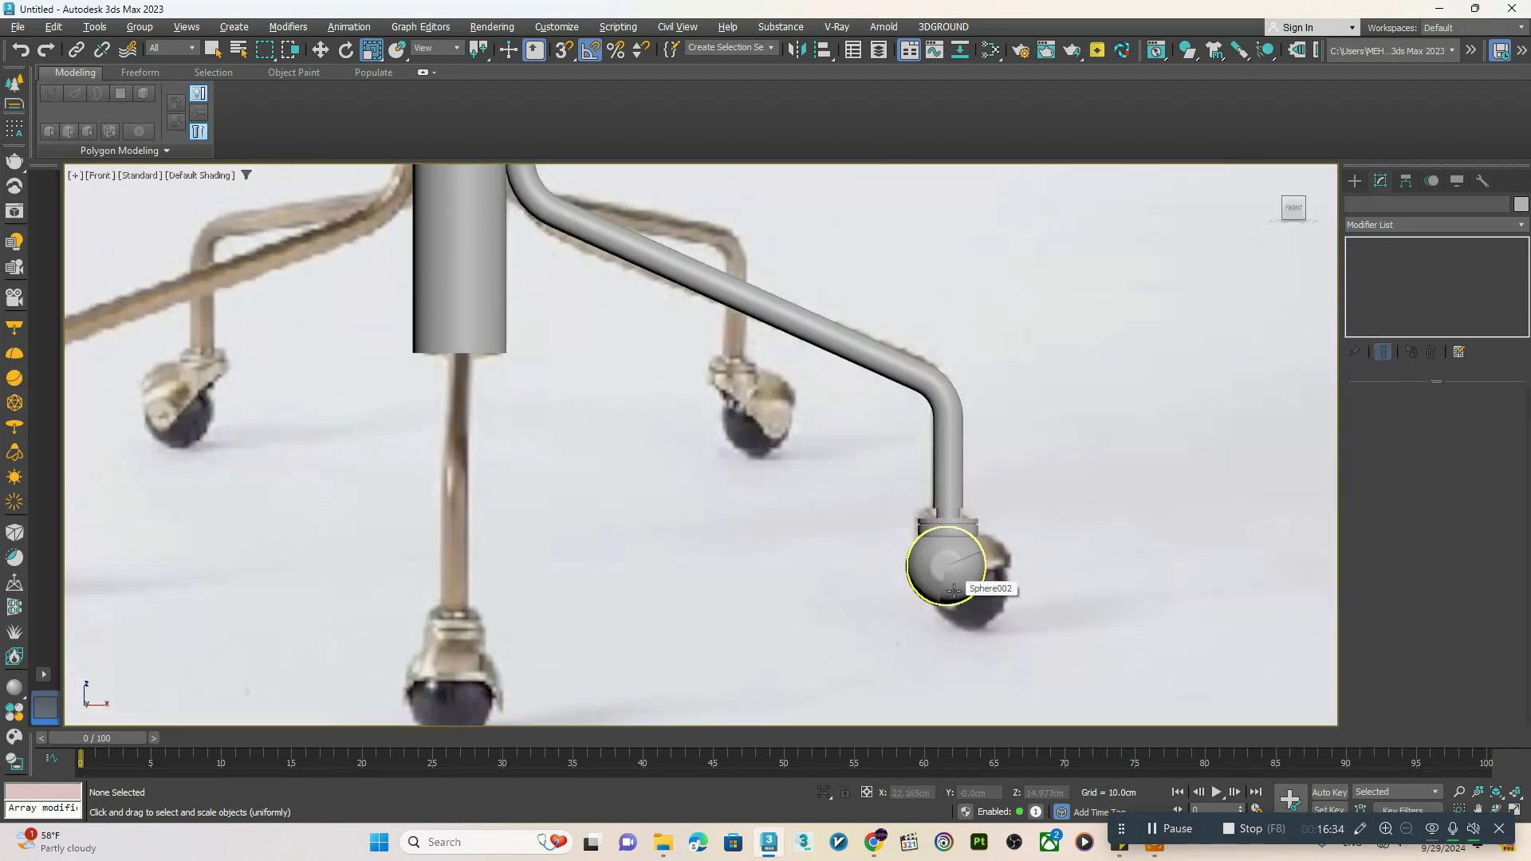
scroll(954, 590, "down", 3)
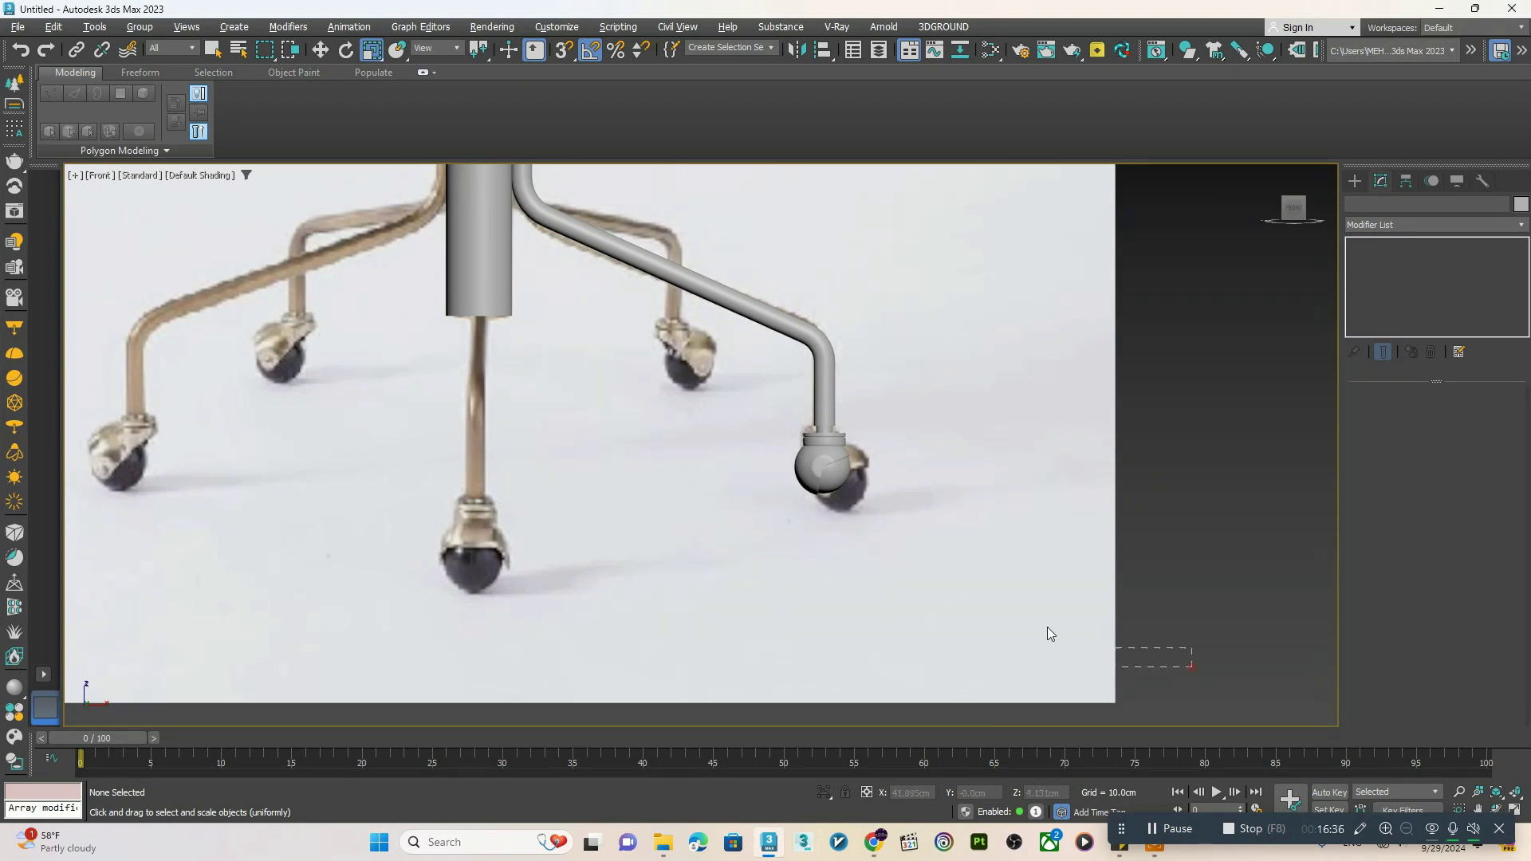
left_click_drag(677, 404, 718, 370)
scroll(825, 451, "up", 2)
mouse_move(823, 437)
left_mouse_down()
mouse_move(822, 411)
mouse_move(820, 457)
left_mouse_up()
key("w")
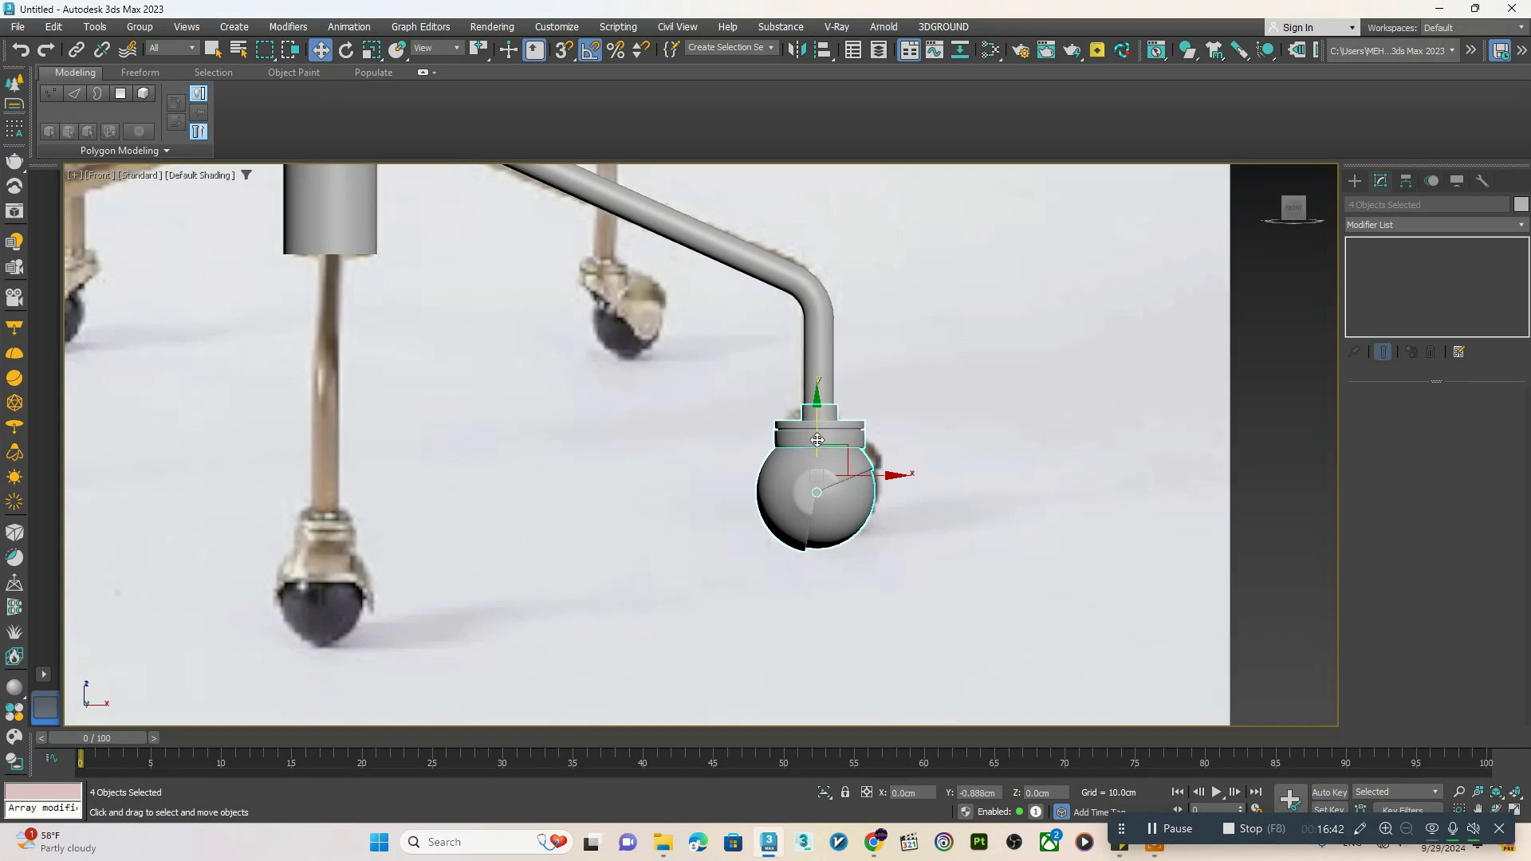
- Convert the caster's split spherical cover to an Editable Poly and attach the wheel, the remaining caster parts and the bent leg
scroll(870, 470, "down", 6)
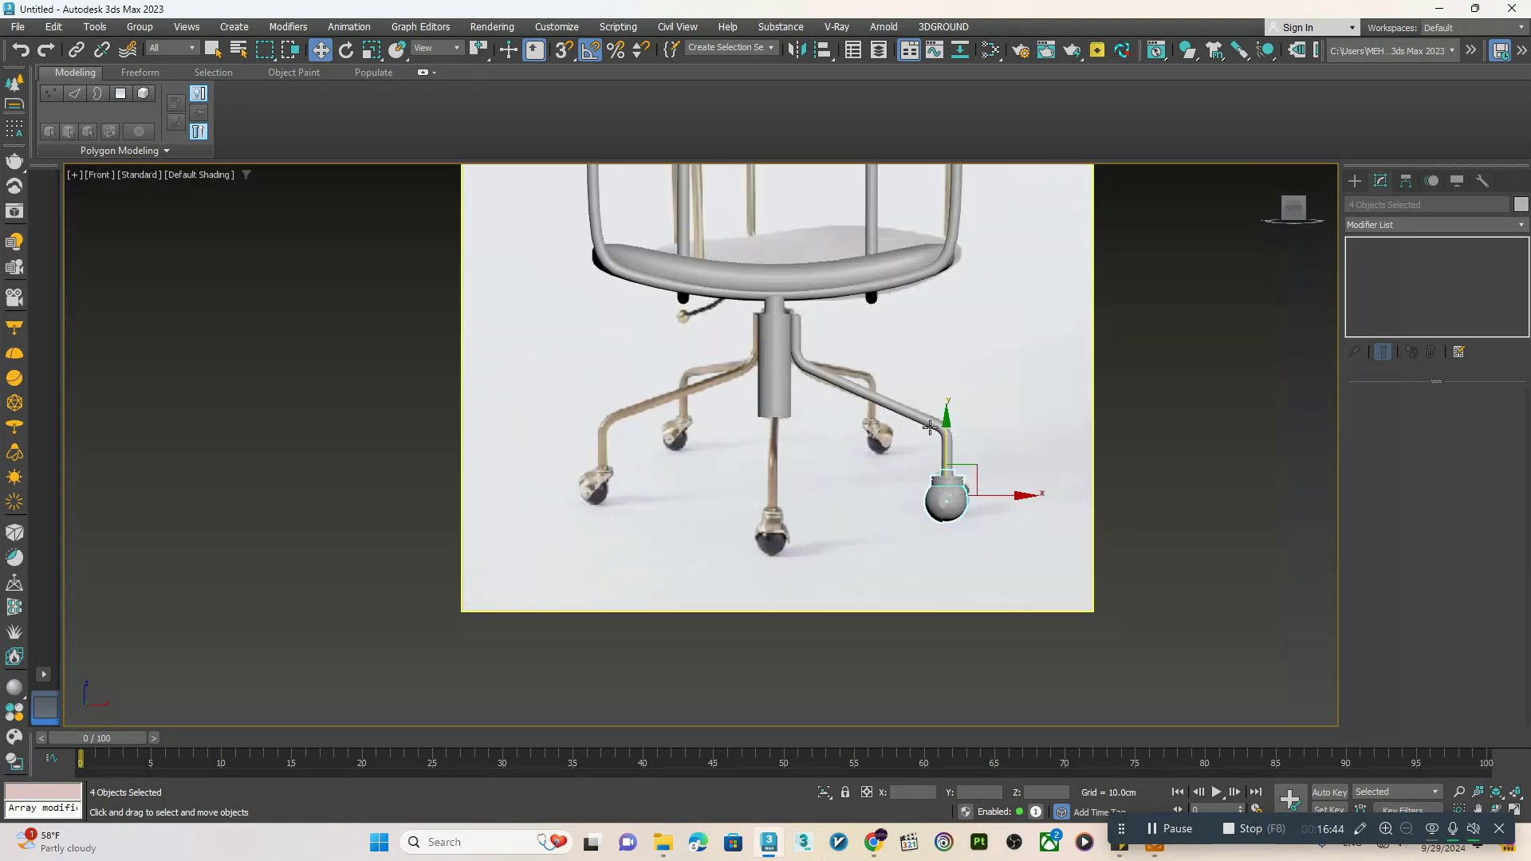
scroll(930, 427, "up", 4)
left_click(954, 444)
scroll(954, 461, "up", 3)
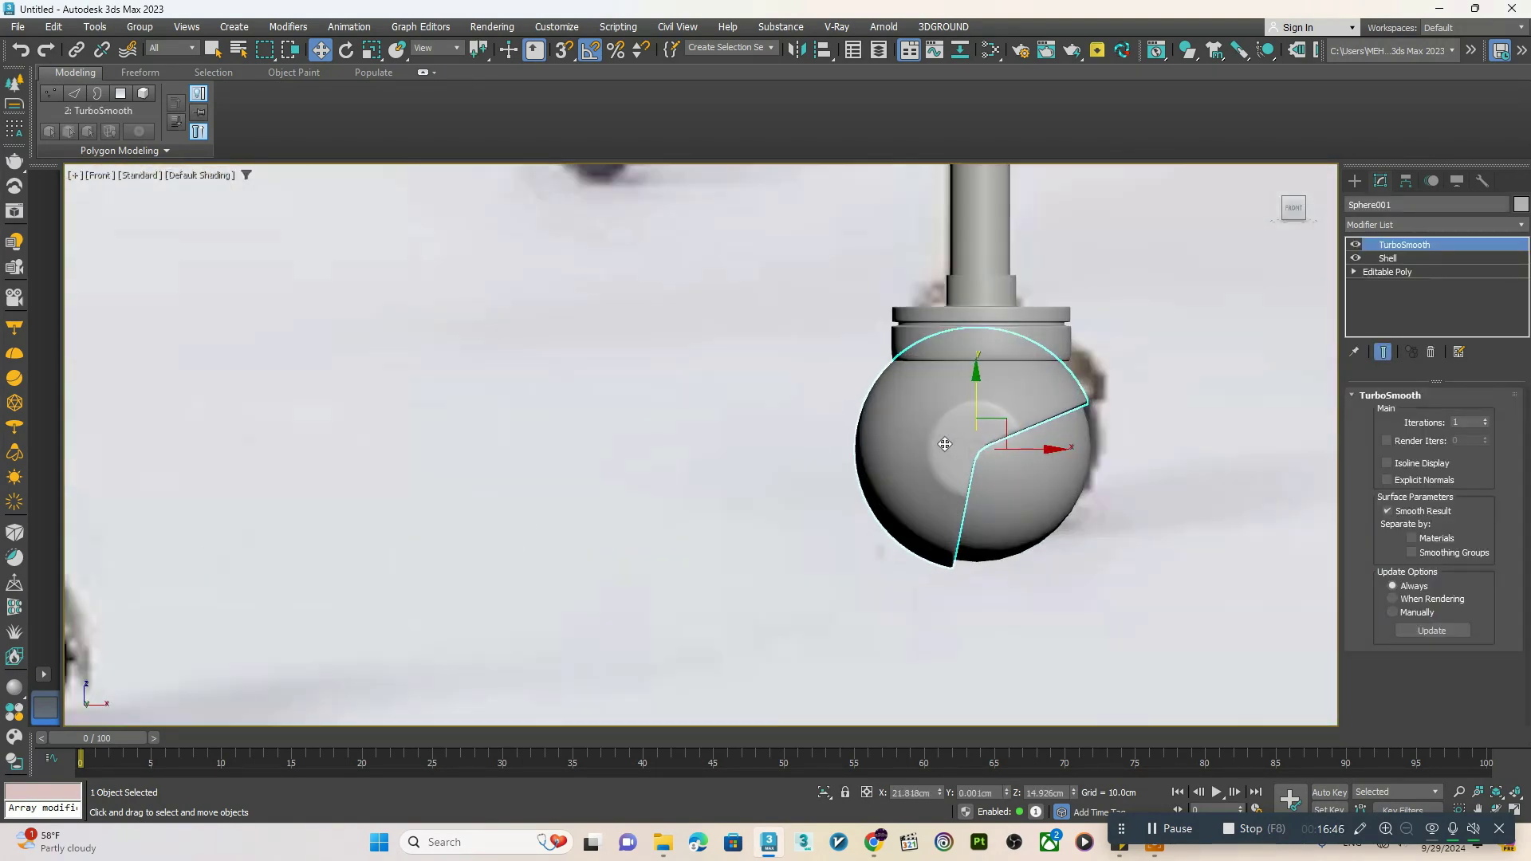
key("alt+w")
middle_click(881, 556)
key("alt+w")
middle_click_drag(878, 557, 801, 568, "alt")
scroll(787, 491, "up", 4)
key("F4")
scroll(787, 490, "up", 3)
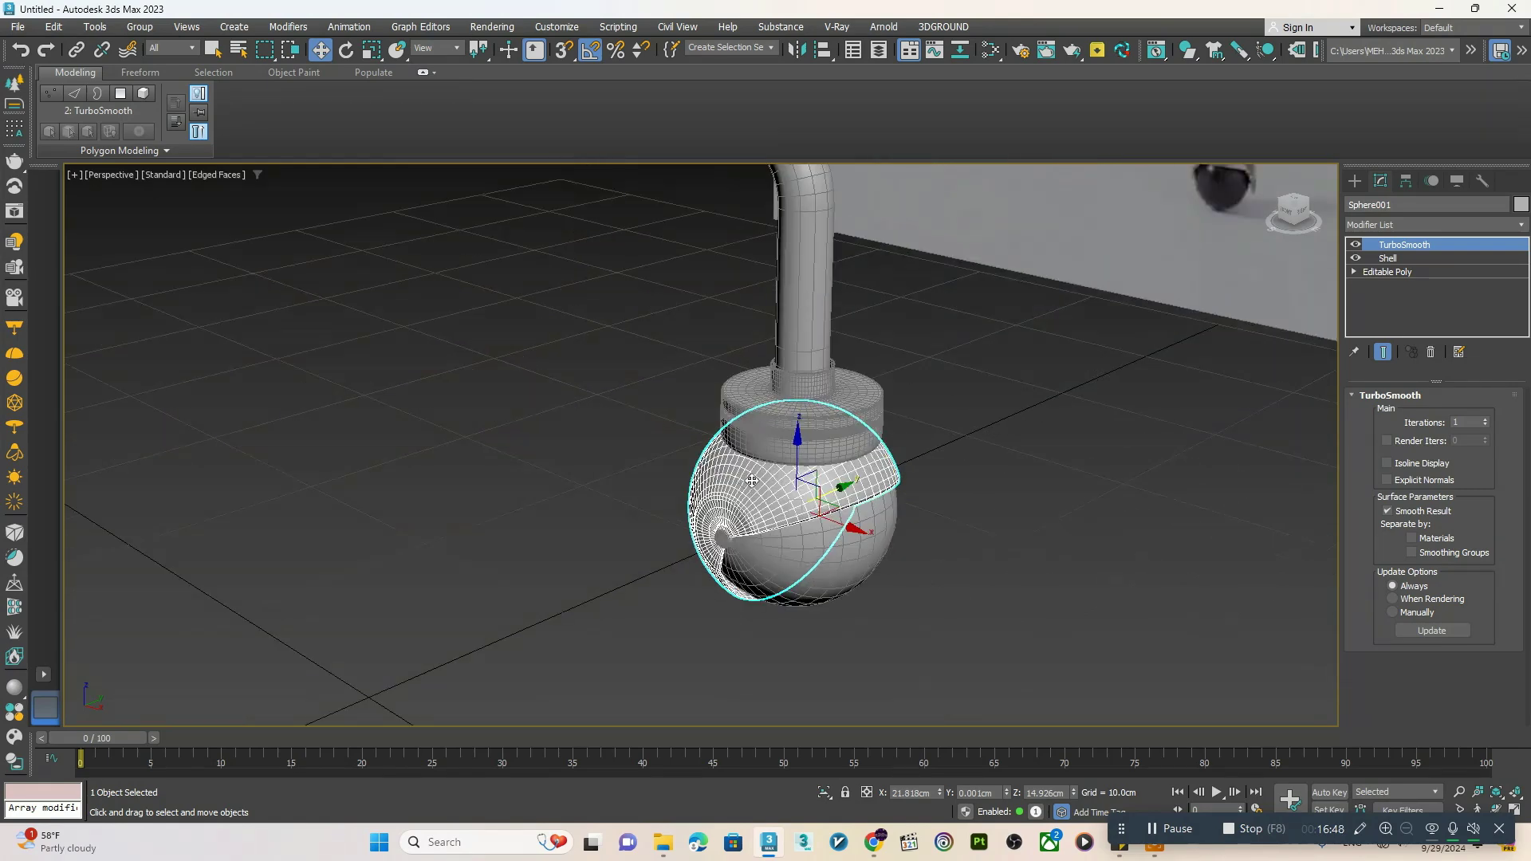
right_click(754, 488)
left_click(953, 682)
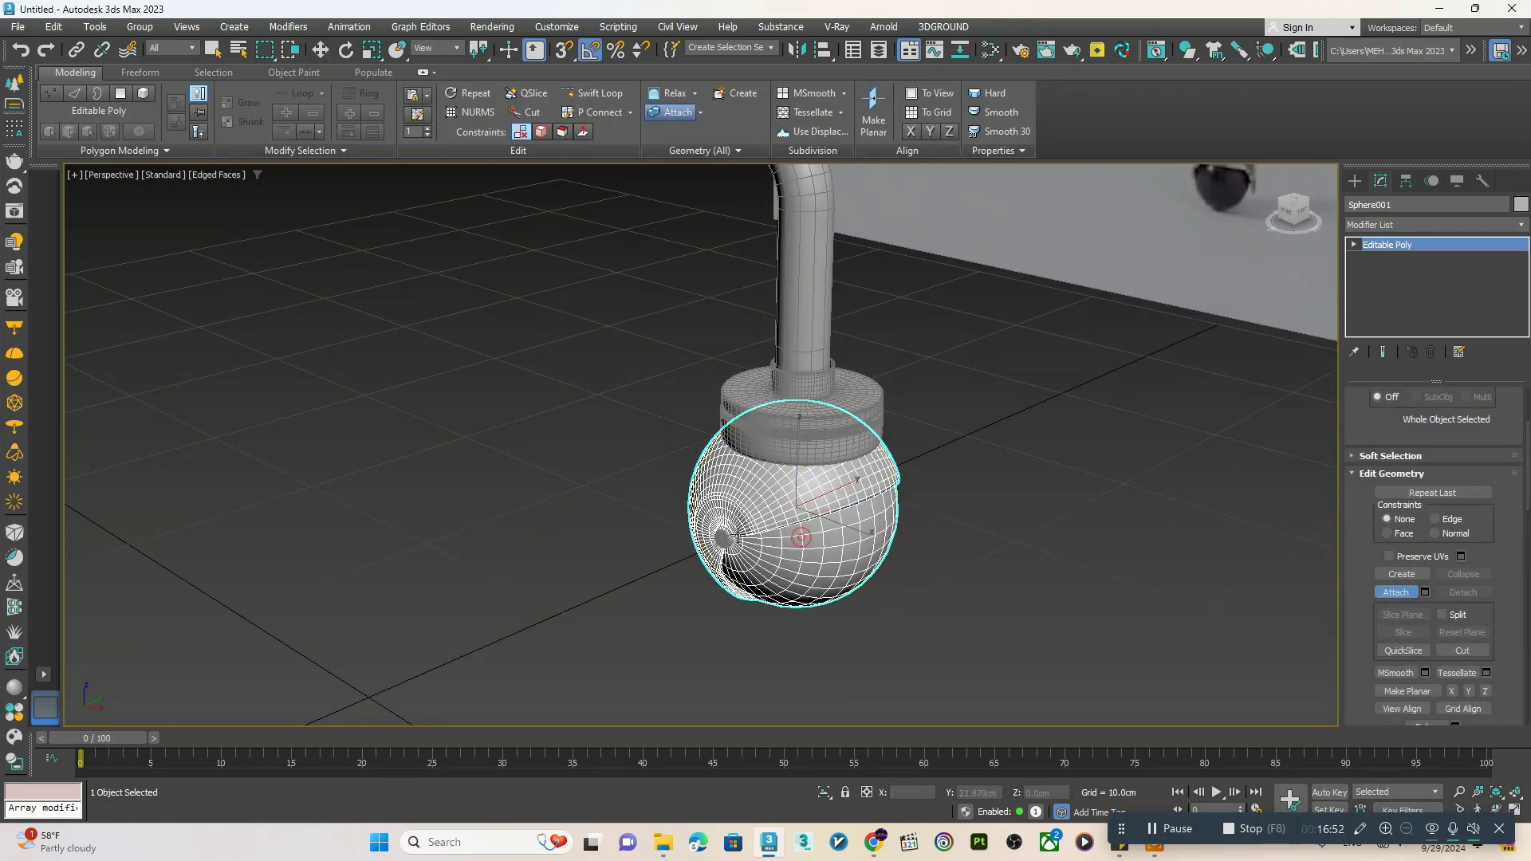
left_click(796, 385)
middle_click_drag(802, 343, 865, 438, "alt")
scroll(865, 438, "down", 8)
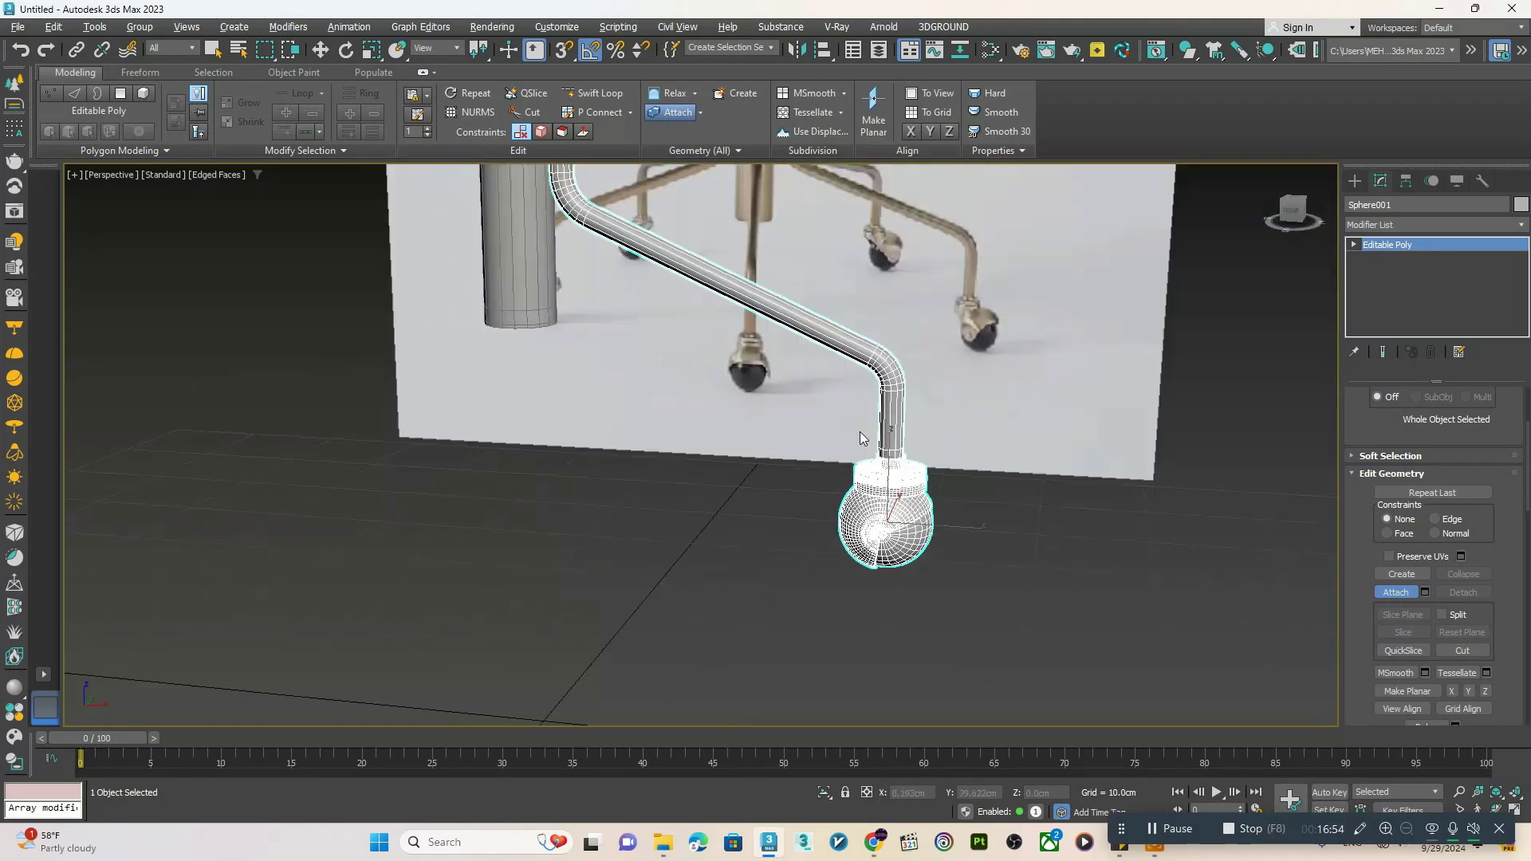
- Align only the joined leg's pivot to the center of the central column cylinder on X, Y and Z
key("alt+w")
middle_click(861, 400)
key("alt+w")
scroll(846, 479, "down", 5)
middle_click_drag(708, 291, 786, 465)
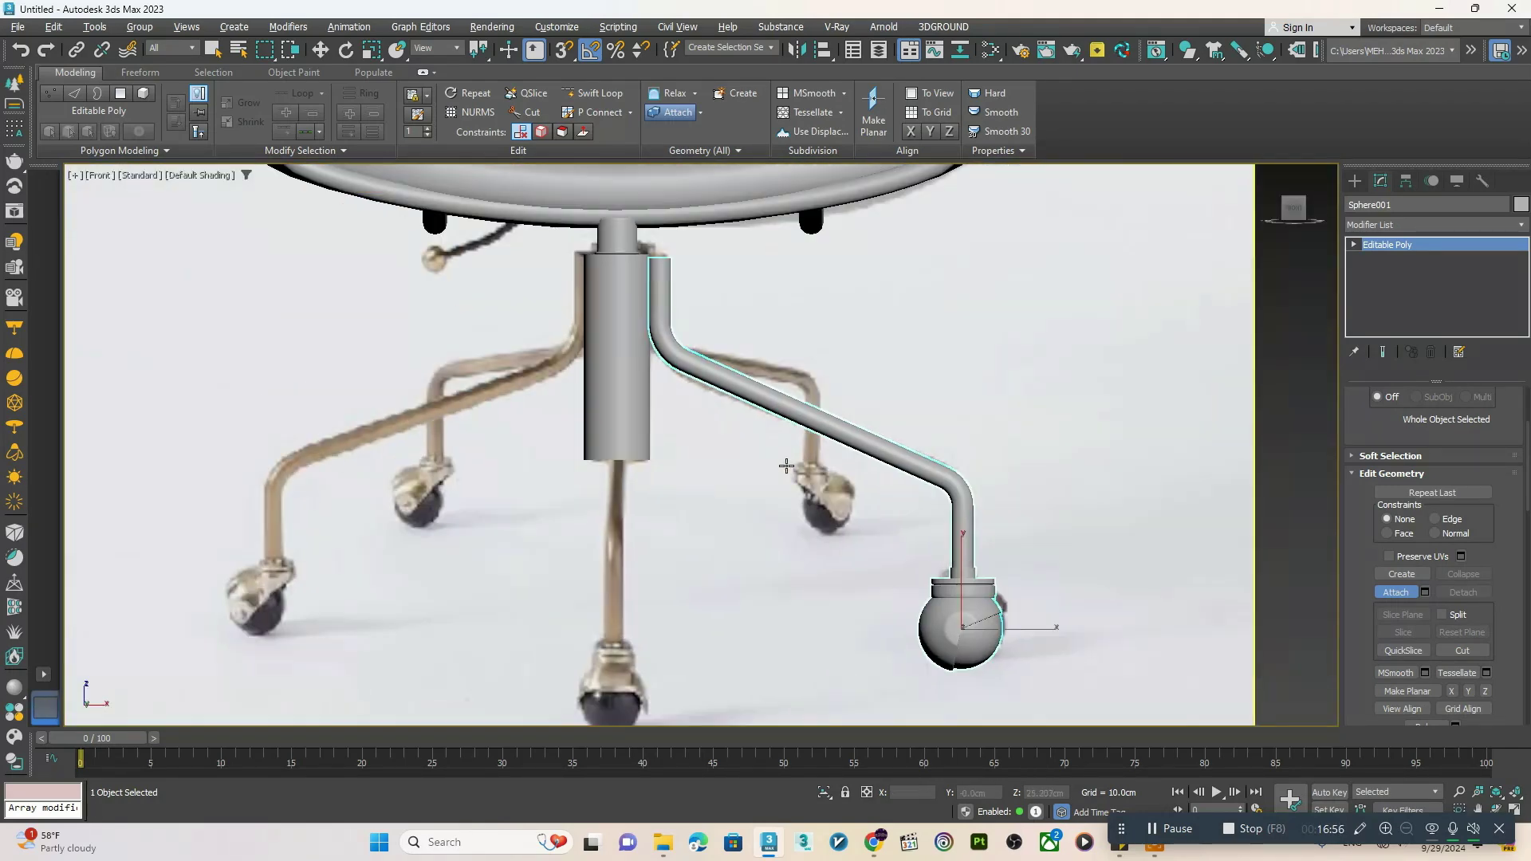
left_click(1405, 181)
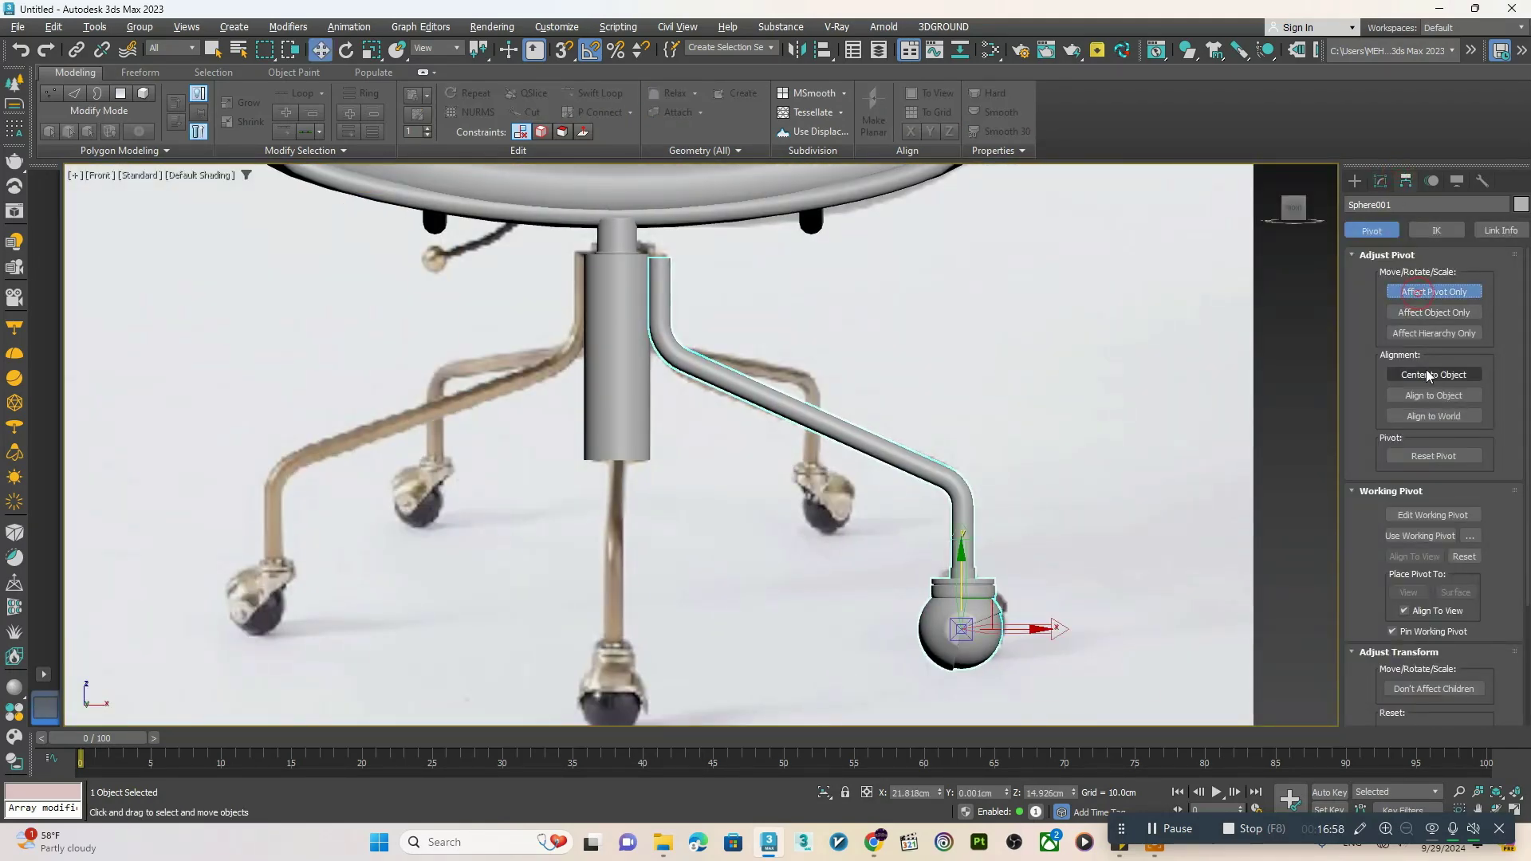
middle_click_drag(842, 502, 870, 516)
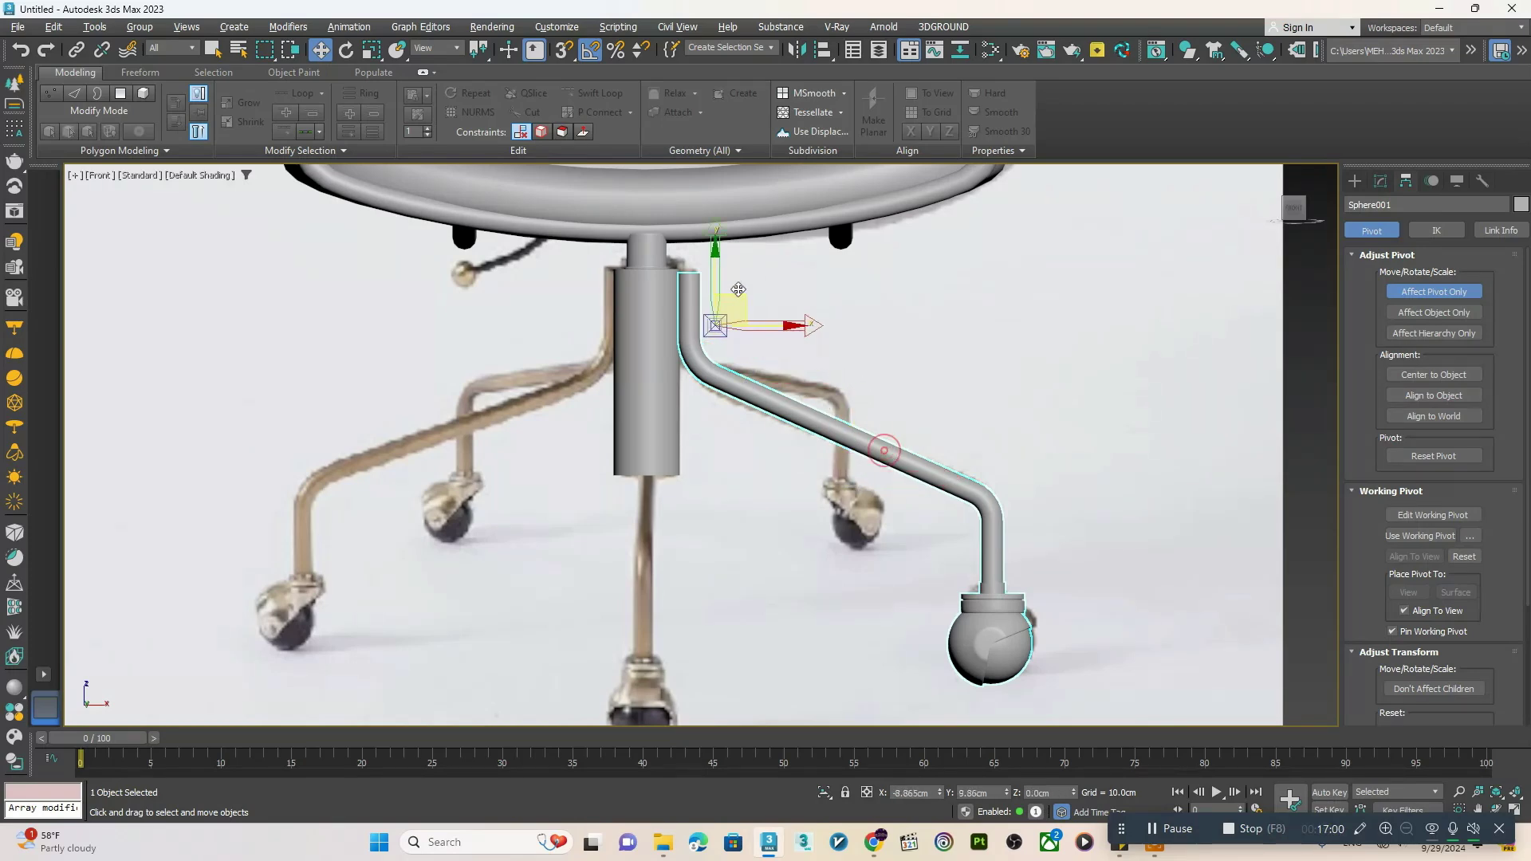
left_click(671, 296)
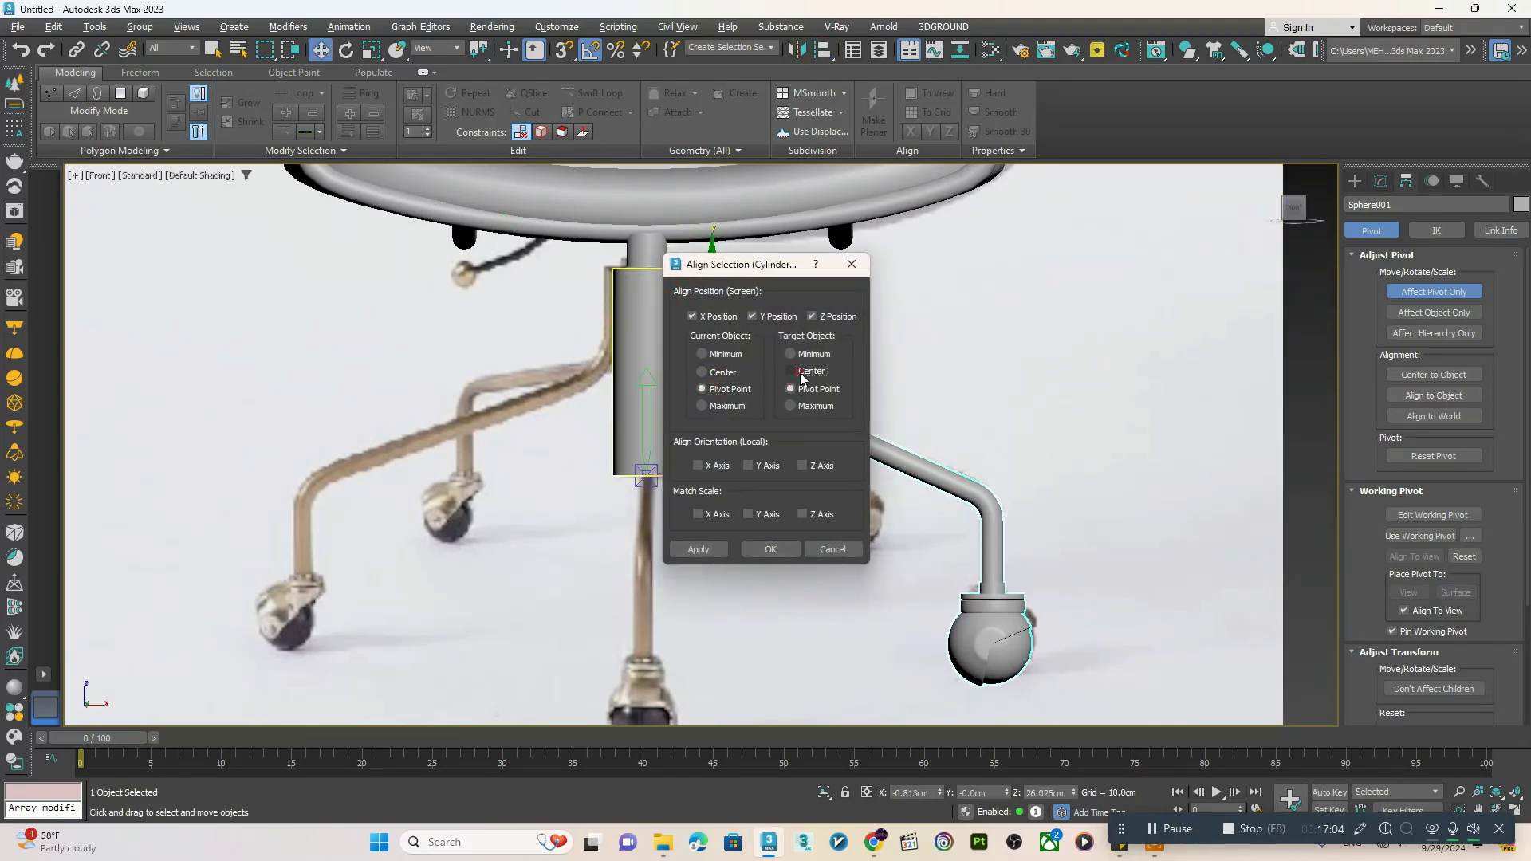
left_click(770, 549)
left_click(1364, 181)
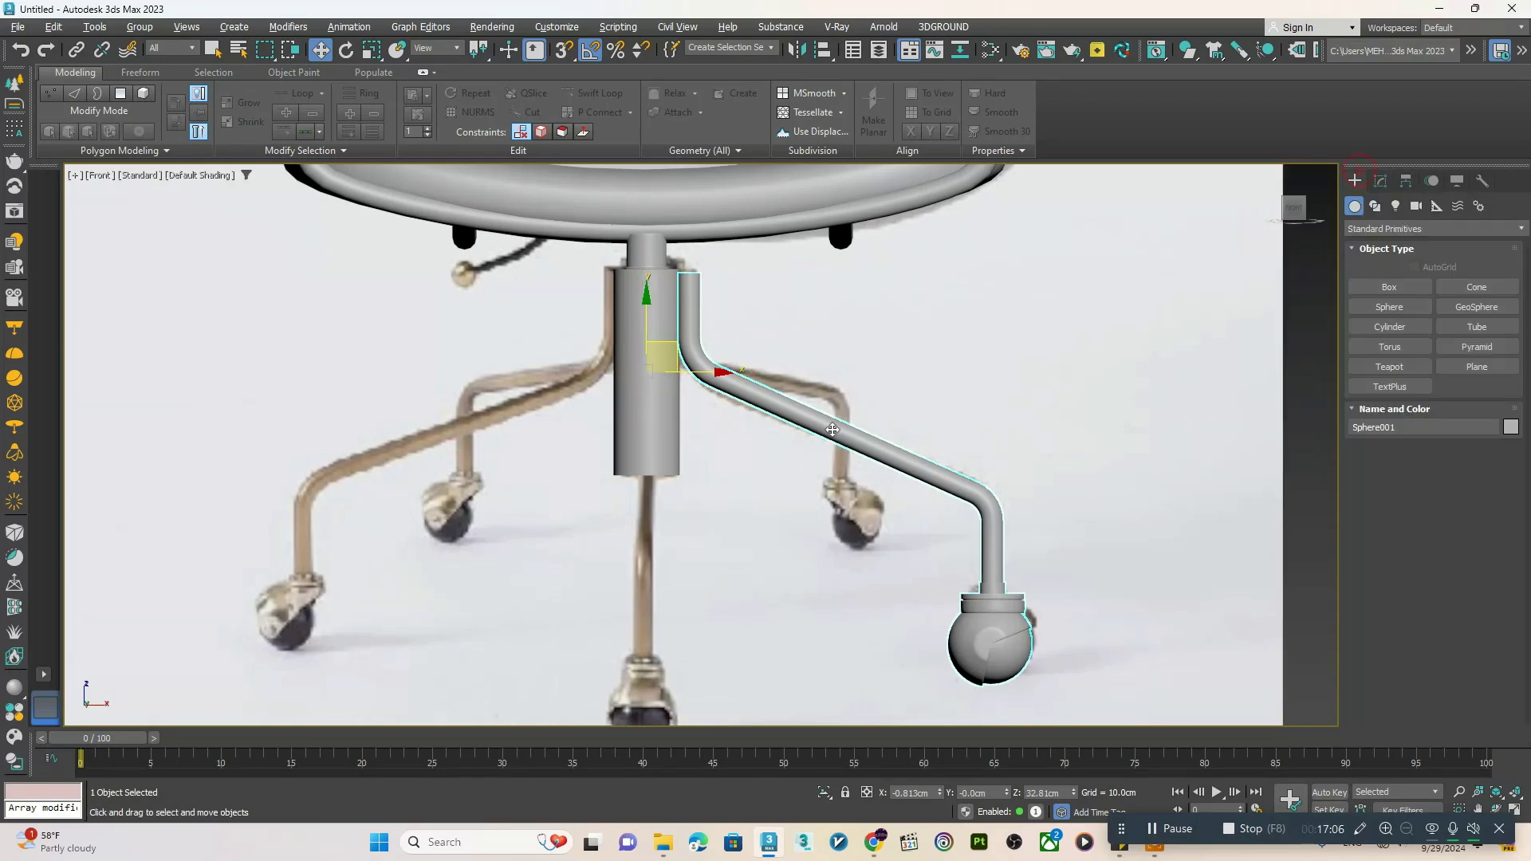
- Try to copy the leg around the central column with rotated clones at 90° increments
scroll(902, 341, "down", 2)
key("e")
left_click_drag(751, 366, 678, 368, "shift")
left_click(806, 427)
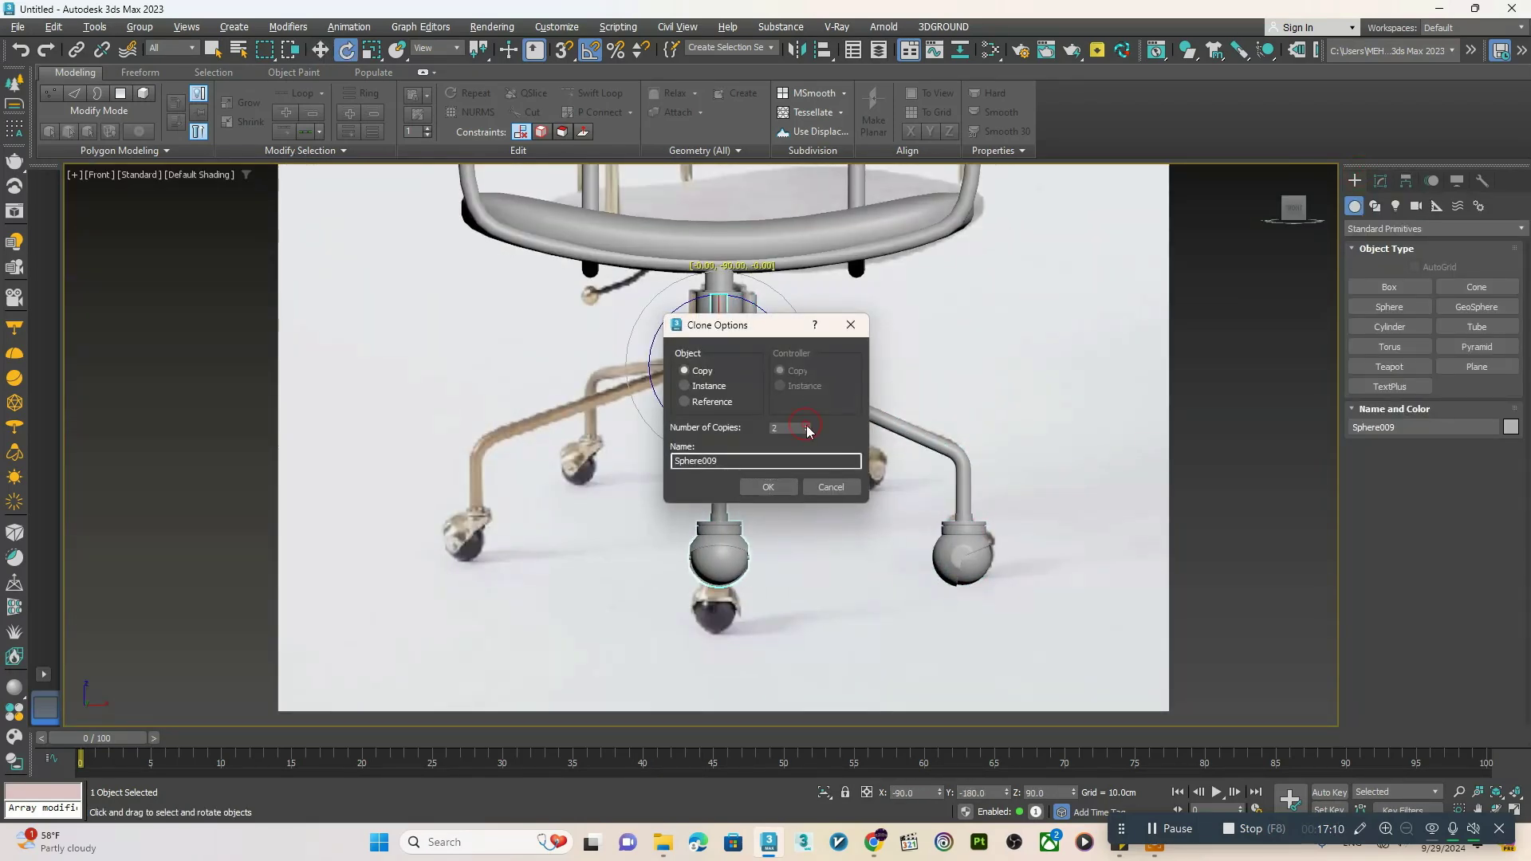
left_click(769, 482)
key("alt+w")
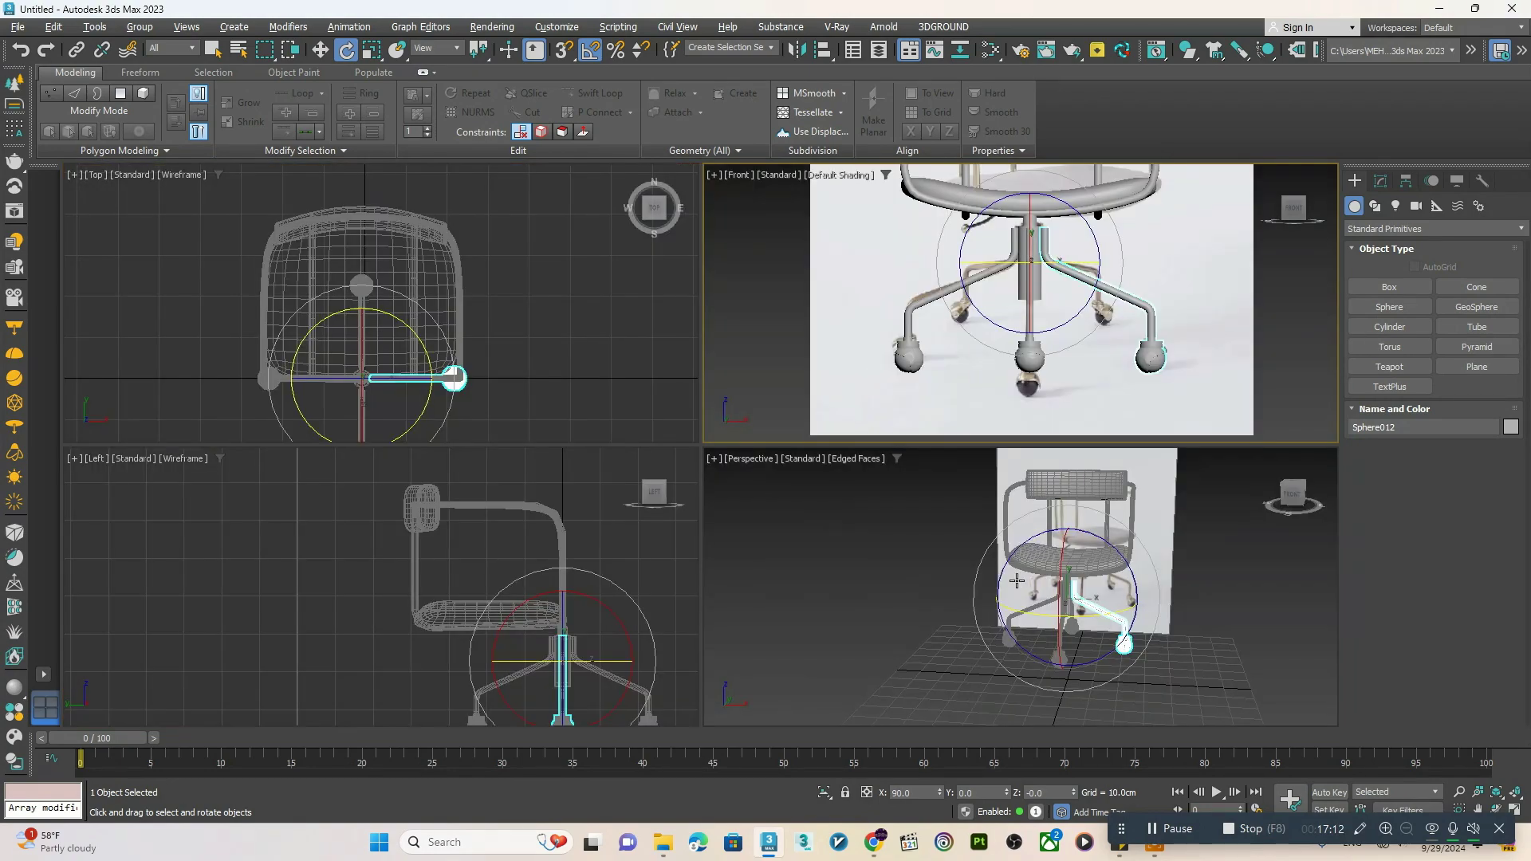
middle_click(880, 556)
key("alt+w")
mouse_move(882, 557)
middle_mouse_down("alt")
mouse_move(788, 588)
mouse_move(847, 611)
mouse_move(973, 562)
mouse_move(812, 538)
middle_mouse_up("alt")
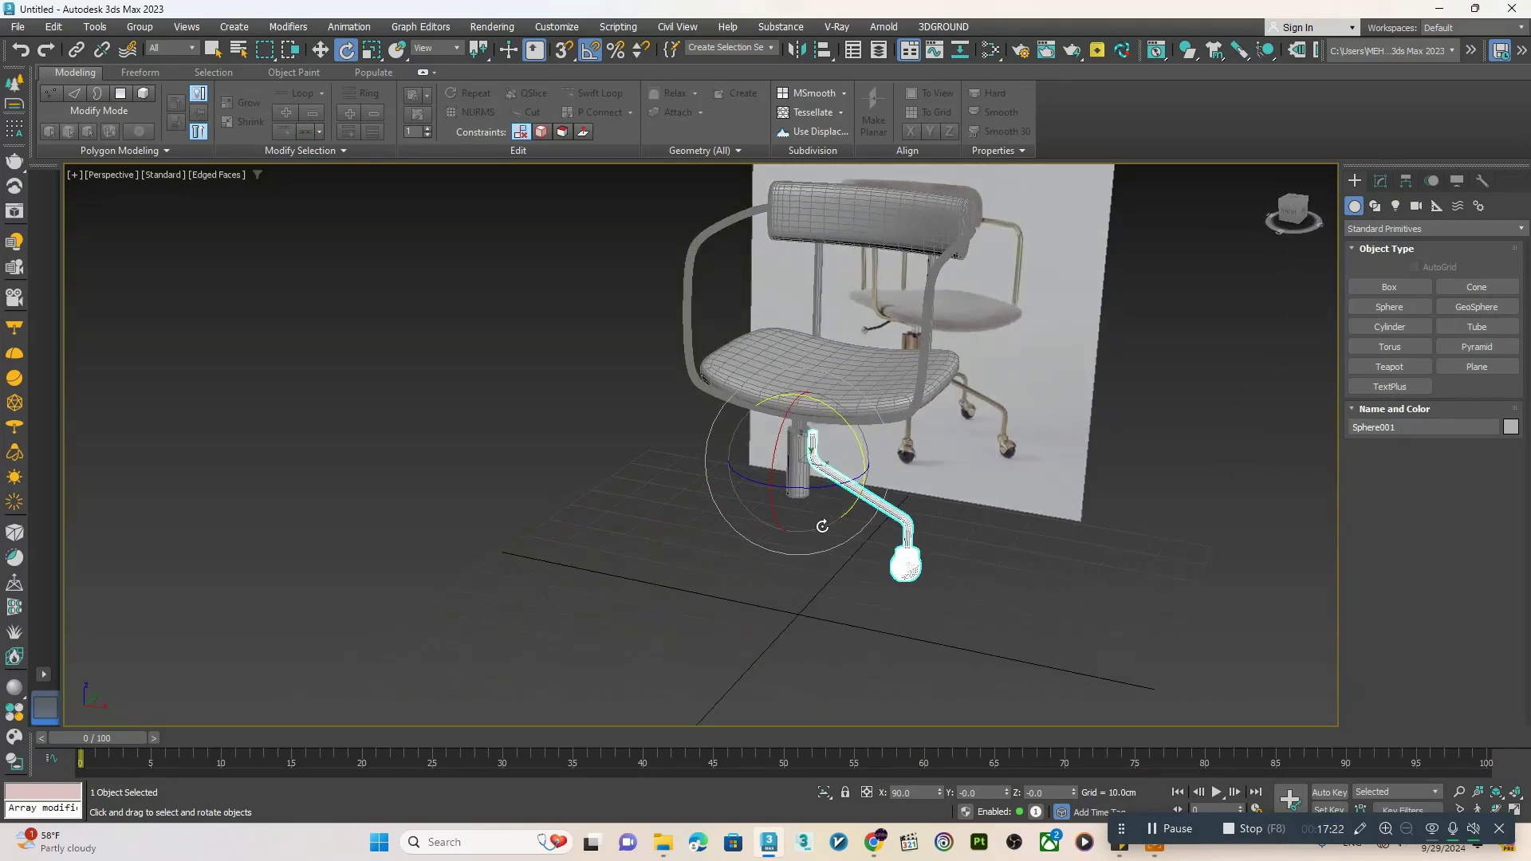
- Try five rotated copies of the leg around the central column at -85° increments about Z, and undo them
scroll(822, 527, "up", 3)
left_click_drag(799, 463, 744, 470, "shift")
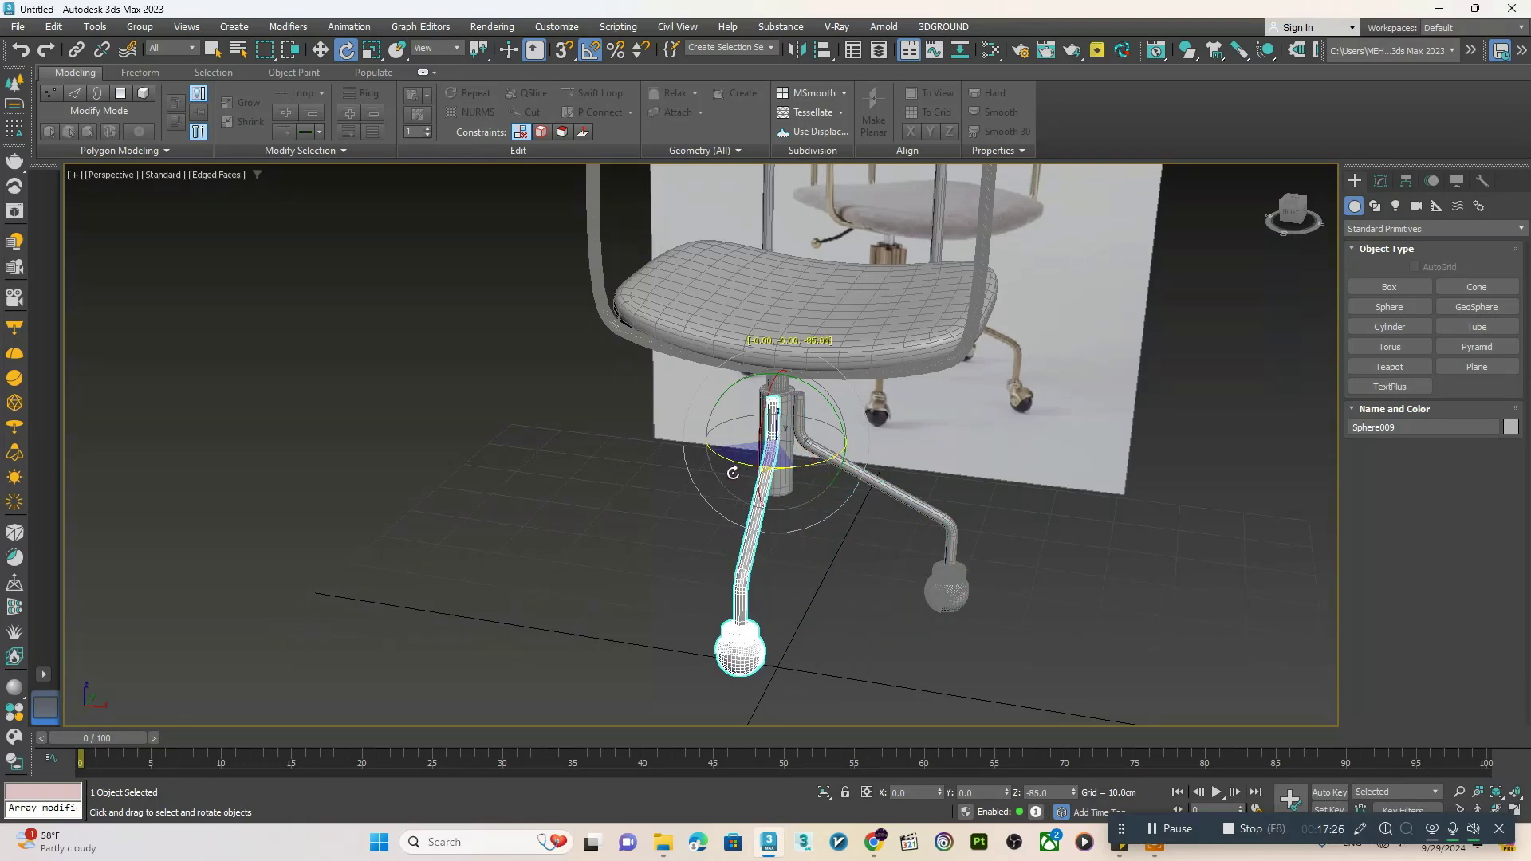
left_click_drag(733, 472, 807, 431, "shift")
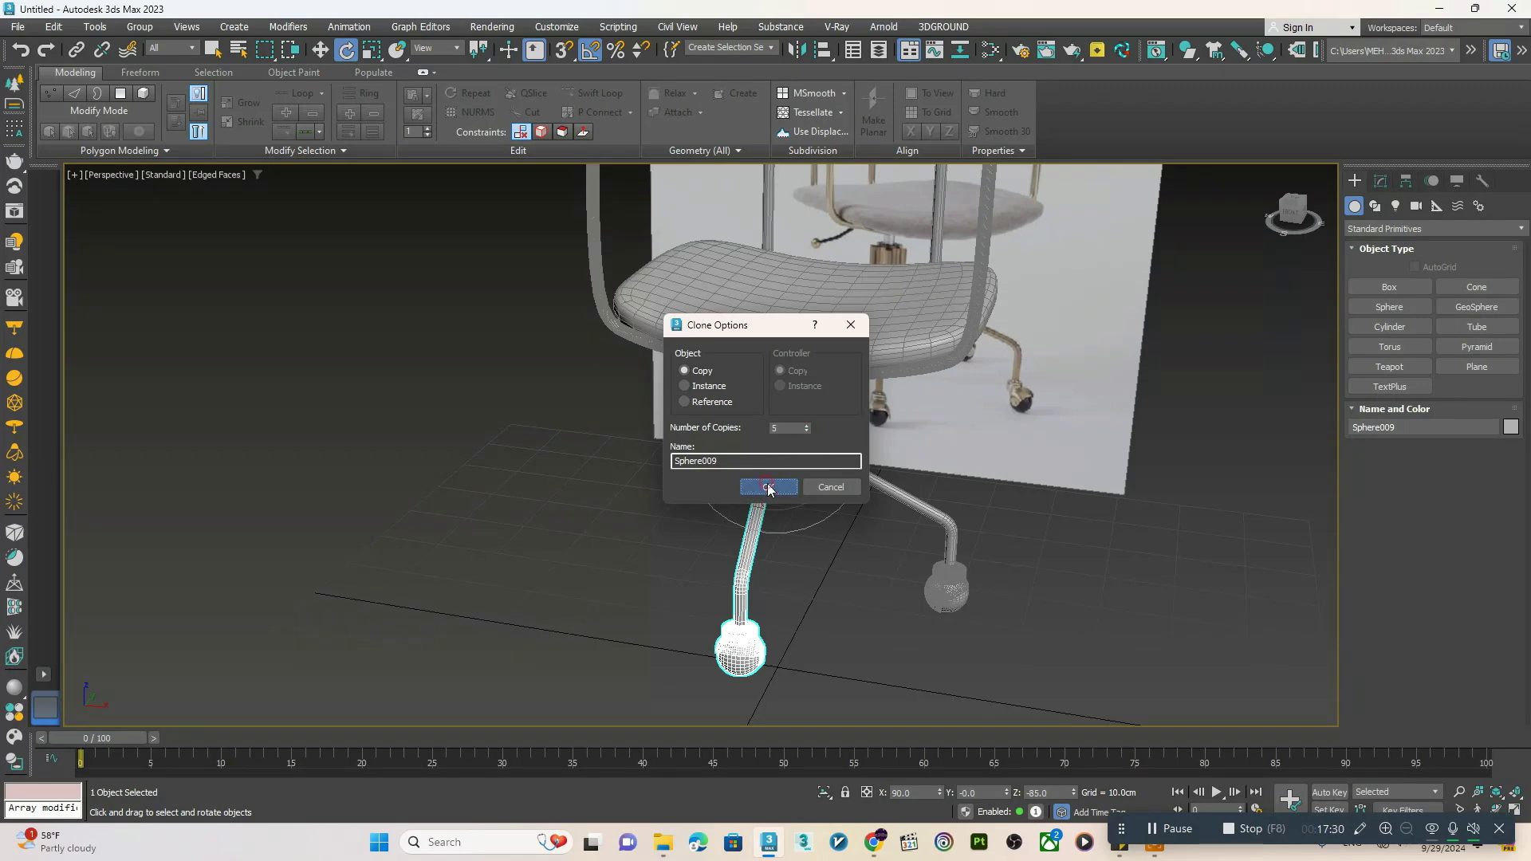
left_click(767, 487)
middle_click_drag(870, 513, 801, 522, "alt")
key("ctrl+z")
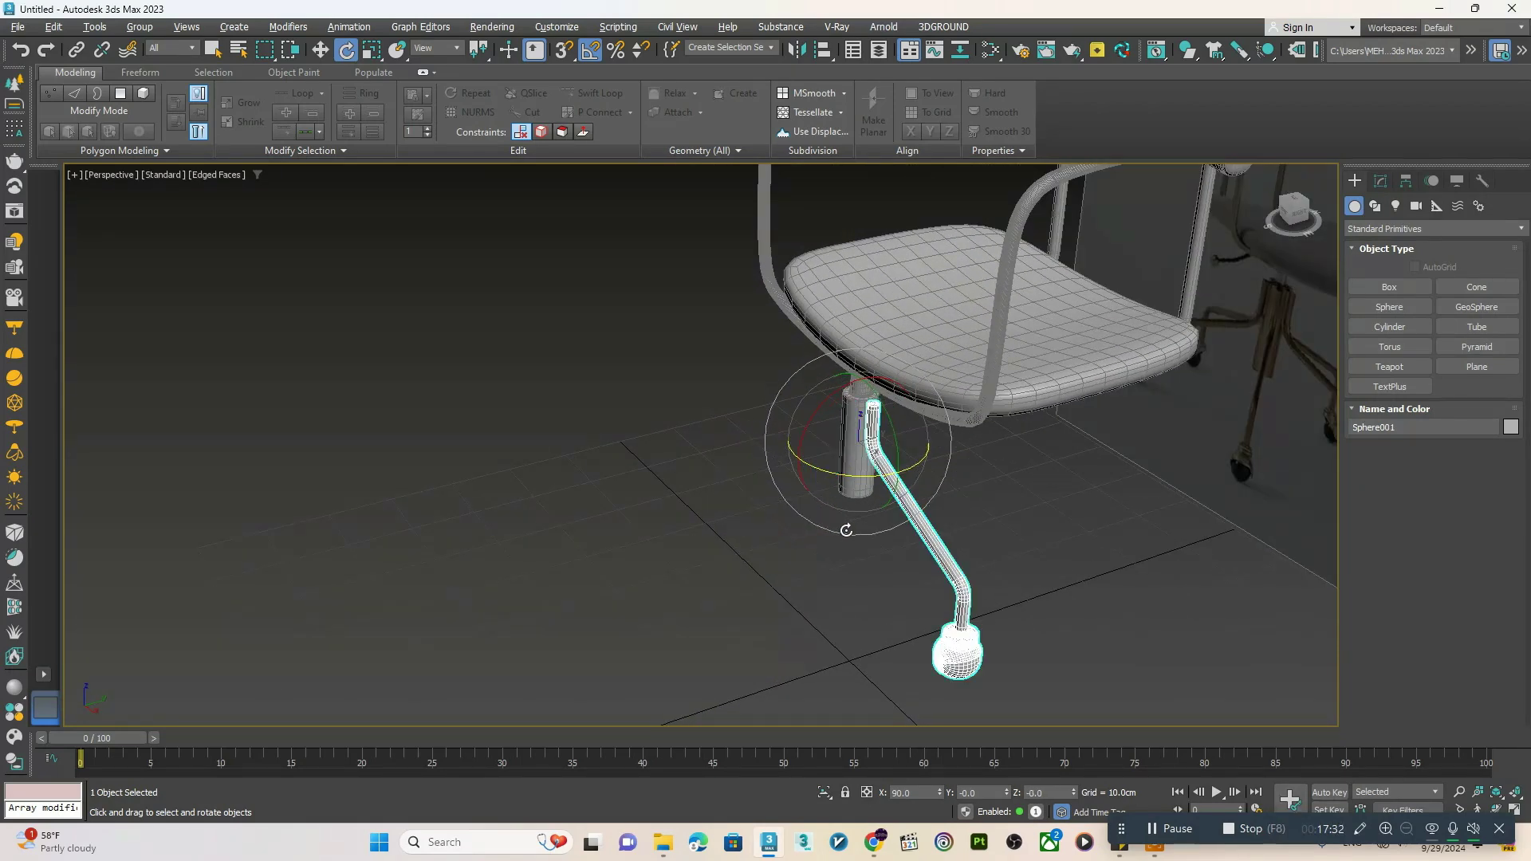
- Clone the leg as four copies rotated around the central column's Z axis to form a five-leg base
mouse_move(868, 478)
left_mouse_down("shift")
mouse_move(815, 477)
mouse_move(810, 425)
left_mouse_up("shift")
left_click(780, 484)
mouse_move(781, 478)
middle_mouse_down("alt")
mouse_move(868, 519)
mouse_move(799, 478)
mouse_move(991, 495)
mouse_move(1074, 480)
middle_mouse_up("alt")
scroll(991, 494, "down", 3)
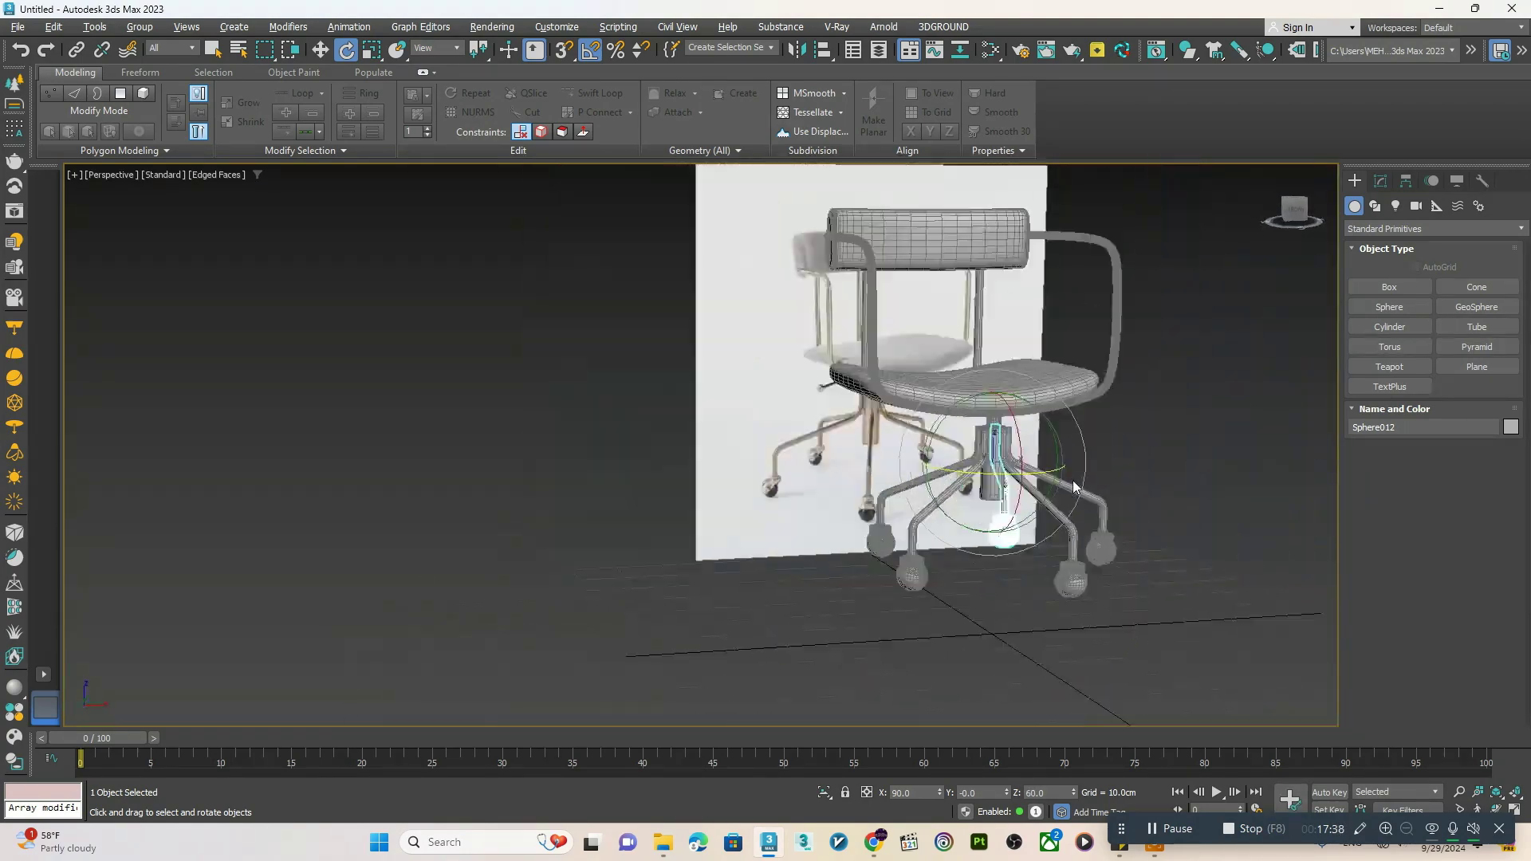
- Examine the five-leg base, casters and seat from several angles with nothing selected
left_click(1196, 463)
middle_click_drag(1078, 552, 1042, 530, "alt")
scroll(1042, 529, "up", 3)
scroll(966, 486, "down", 3)
scroll(965, 485, "down", 2)
middle_click_drag(965, 486, 1006, 451, "alt")
scroll(871, 270, "up", 3)
middle_click_drag(871, 271, 947, 299, "alt")
scroll(946, 299, "down", 3)
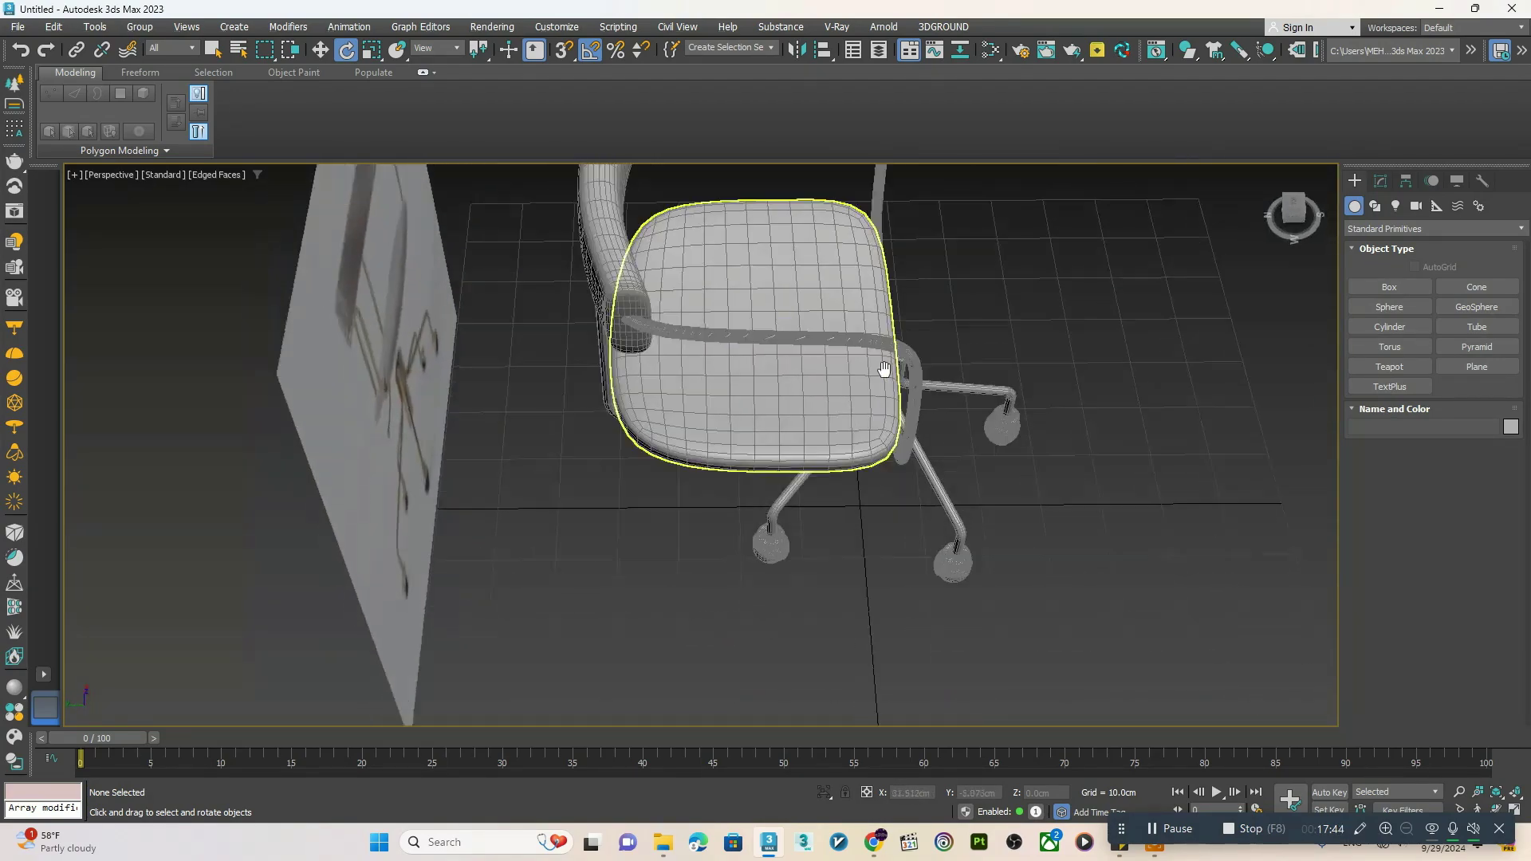
- Tilt the backrest by rotating it -5° about the X axis, and deselect it
middle_click_drag(888, 366, 754, 378, "alt")
scroll(863, 396, "up", 3)
left_click(762, 367)
scroll(776, 352, "up", 2)
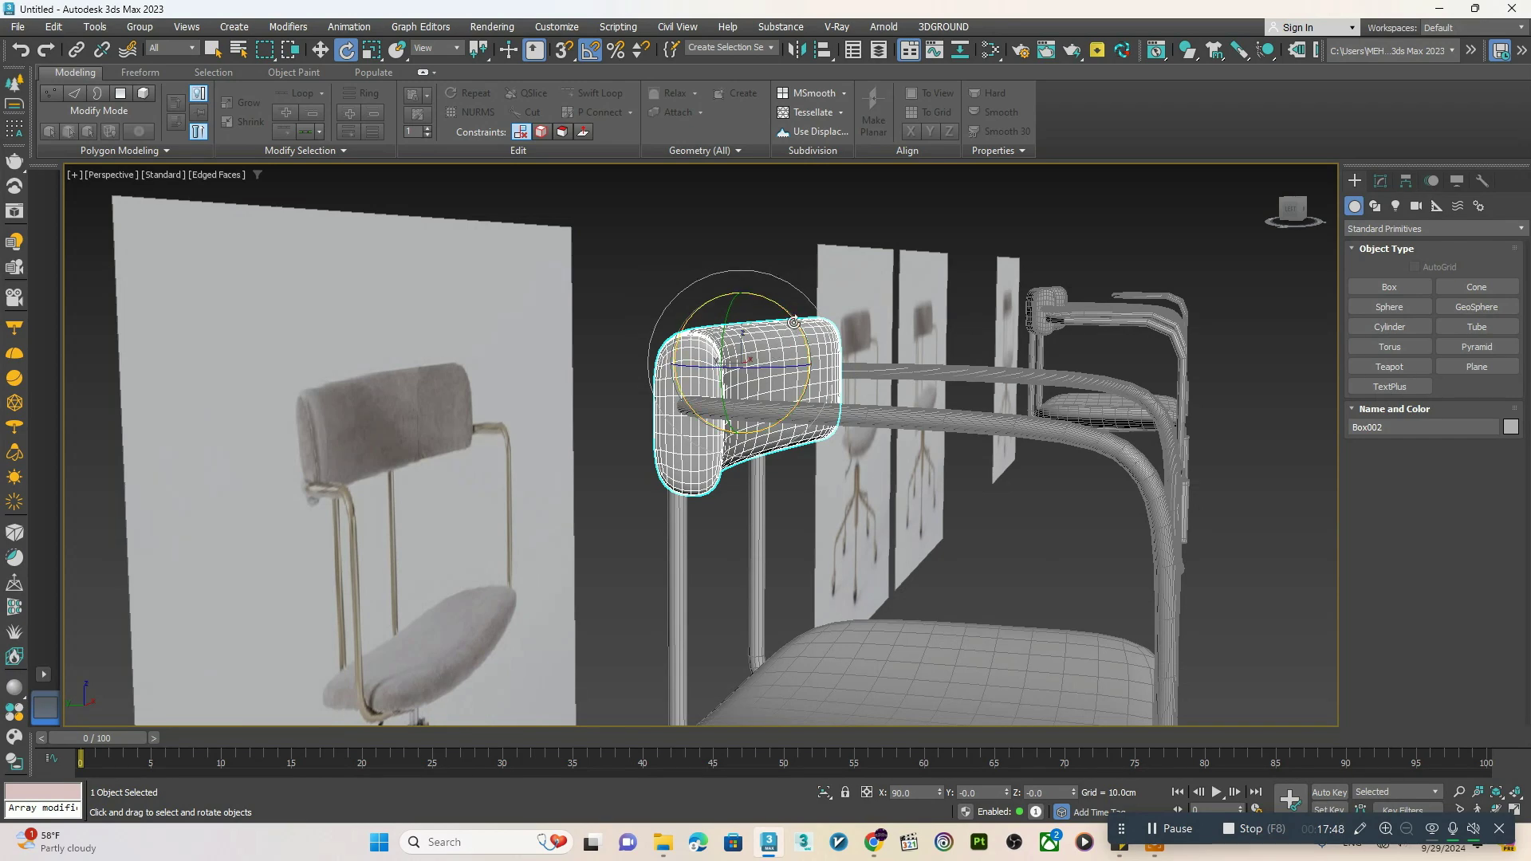
left_click_drag(793, 322, 787, 317)
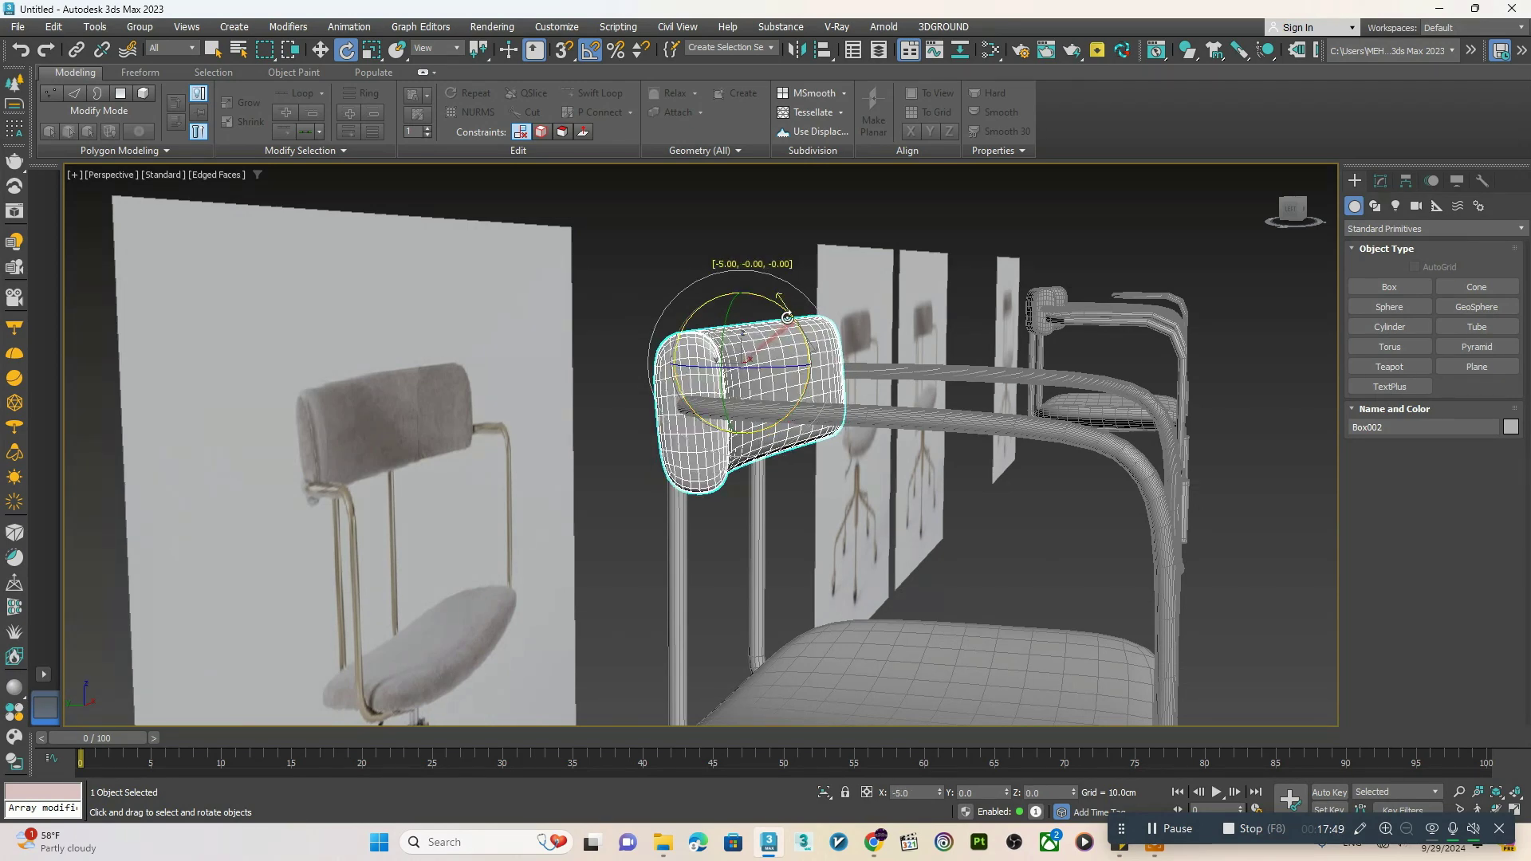
left_click(655, 281)
- Hide the edged faces and select the whole chair together with its reference image plane
key("F4")
scroll(805, 475, "down", 7)
scroll(806, 442, "up", 4)
middle_click_drag(865, 519, 800, 485, "alt")
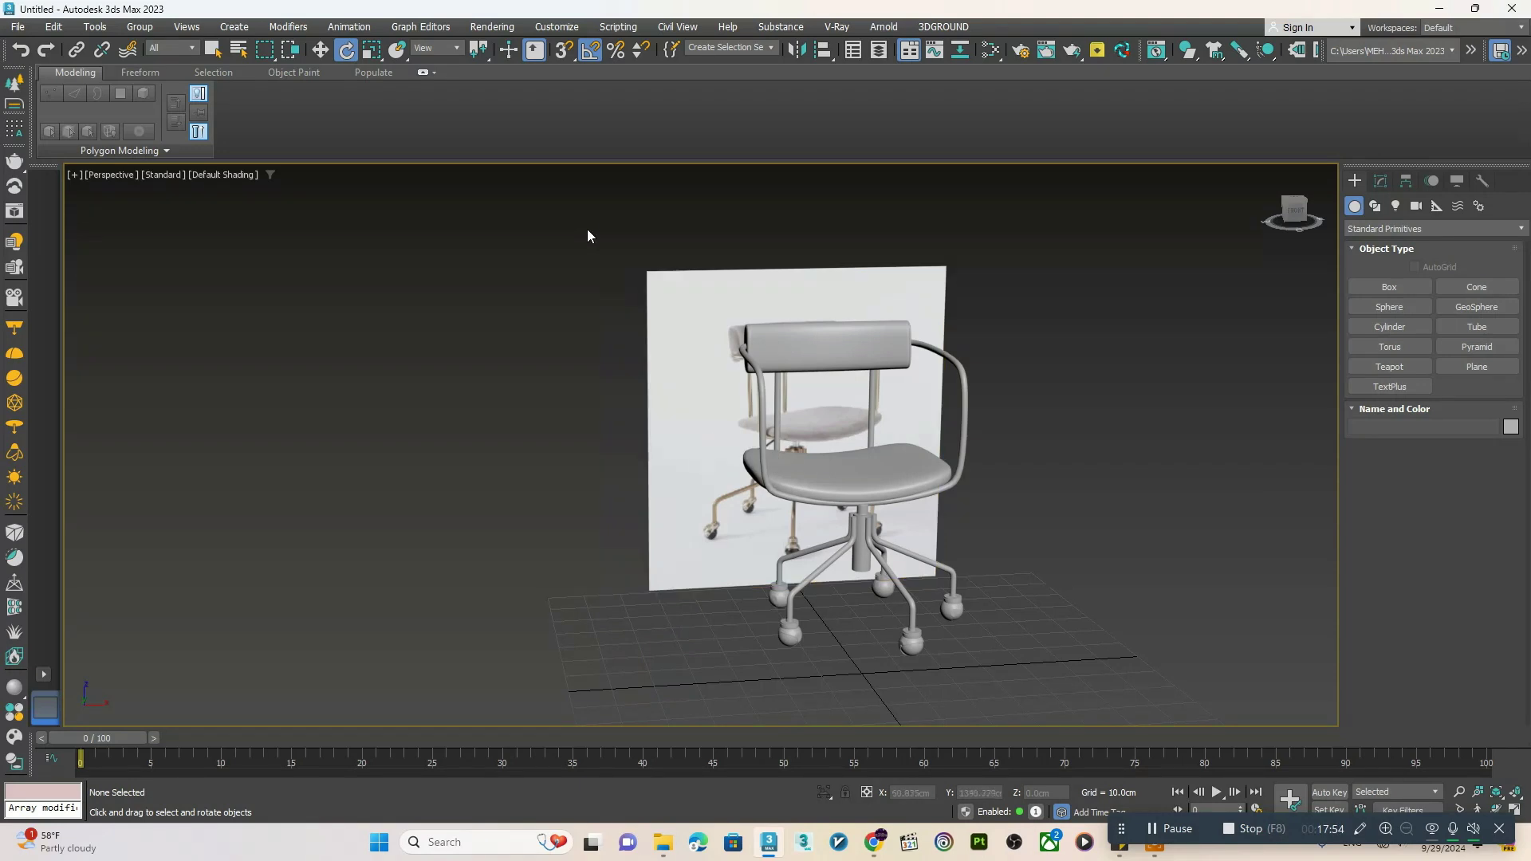
left_click_drag(587, 233, 1013, 648)
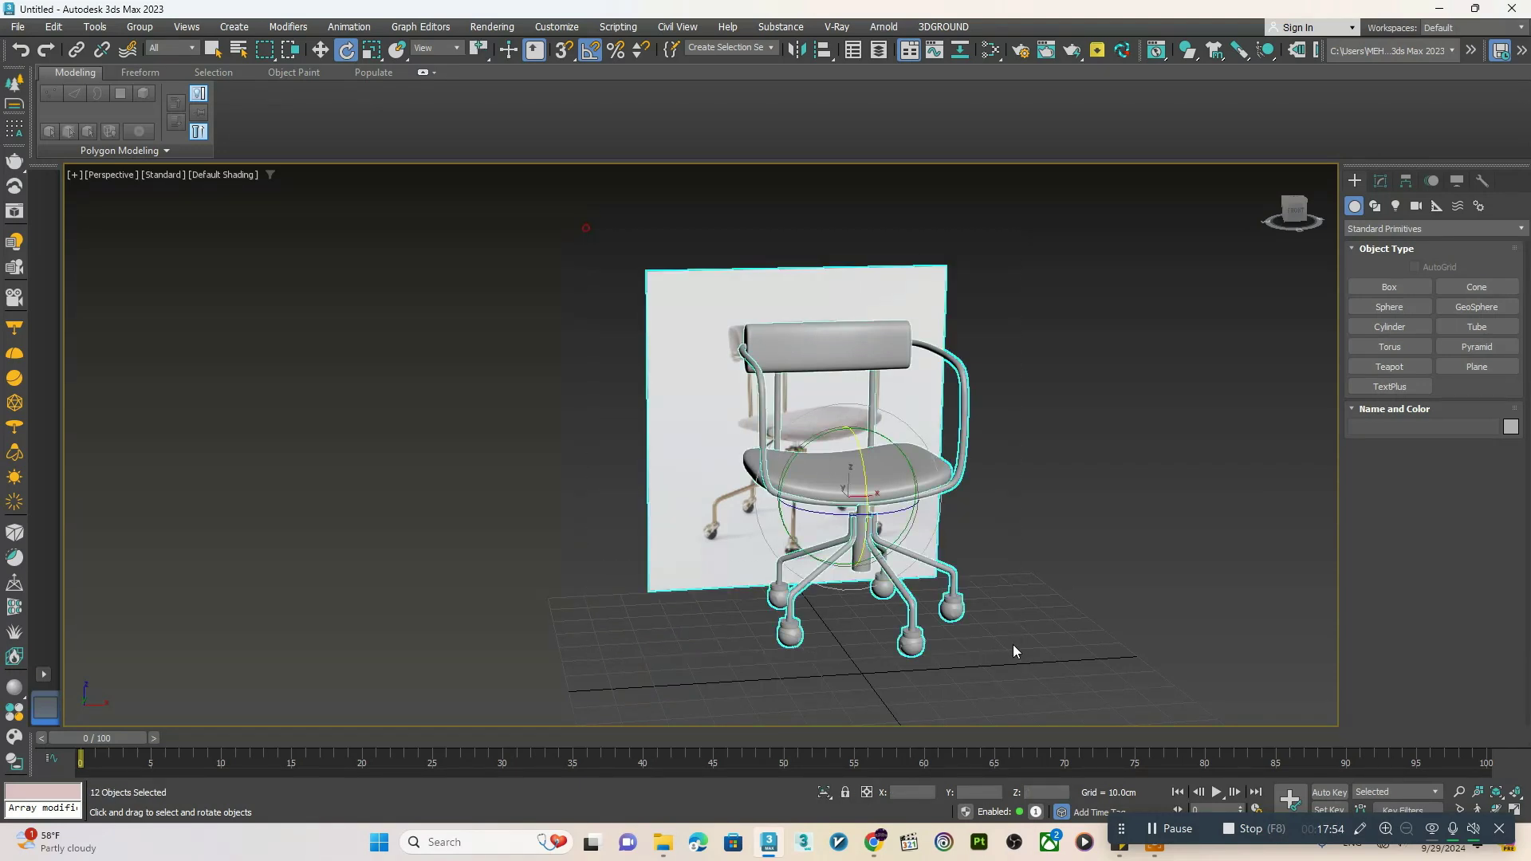
- Isolate the chair from the reference image planes and earlier copies, leaving nothing selected
left_click(828, 790)
left_click(734, 511)
middle_click_drag(838, 591, 859, 545, "alt")
key("w")
scroll(895, 499, "up", 3)
scroll(931, 491, "up", 2)
scroll(830, 465, "down", 1)
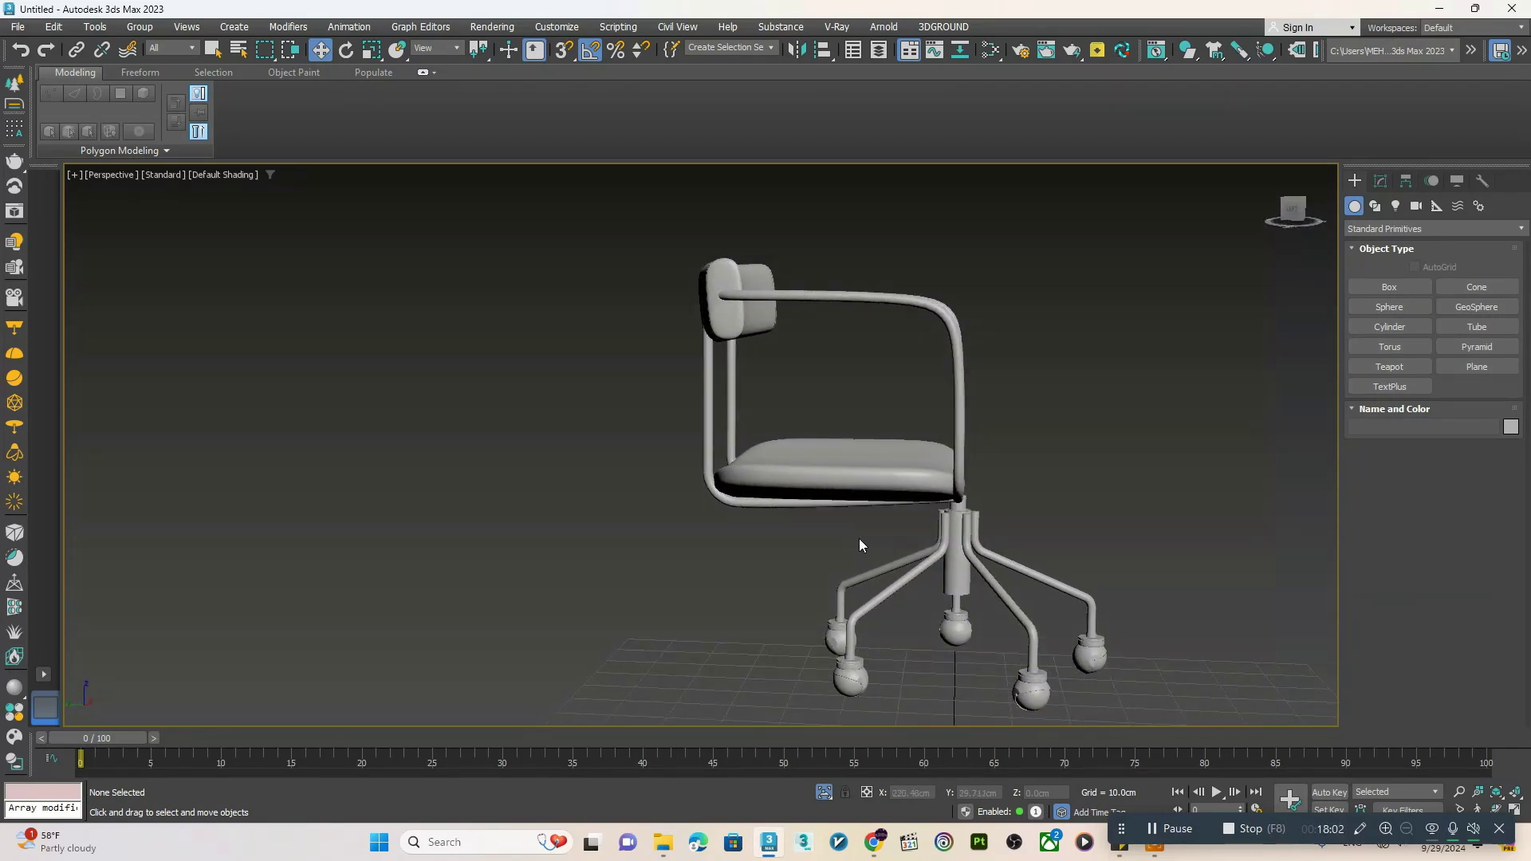
- Compare the chair with its reference image outside isolation, and isolate the chair again
middle_click_drag(777, 391, 860, 430, "alt")
left_click(646, 406)
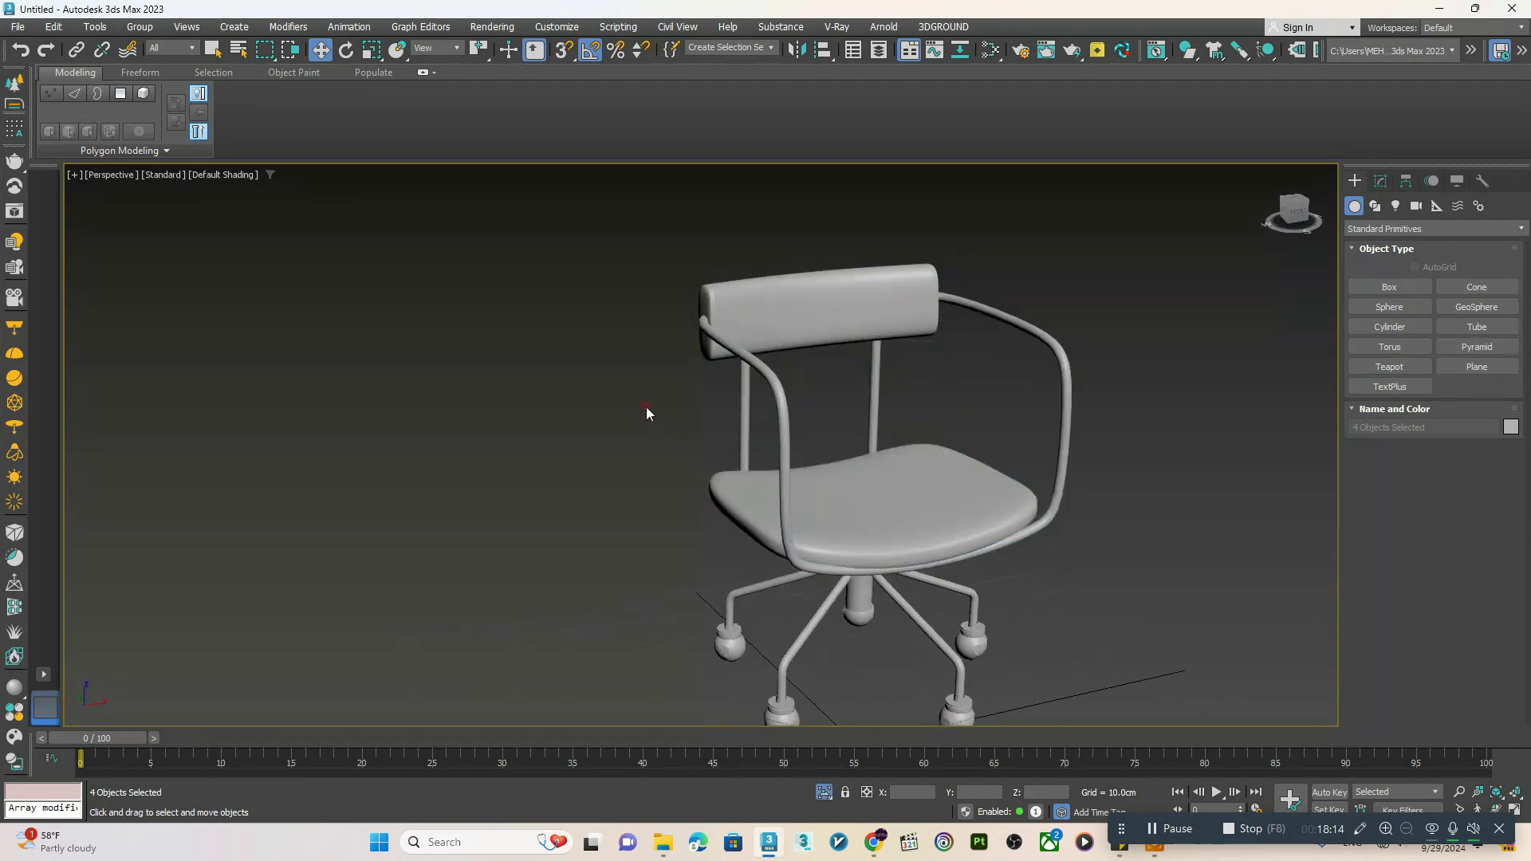
middle_click_drag(646, 406, 809, 396, "alt")
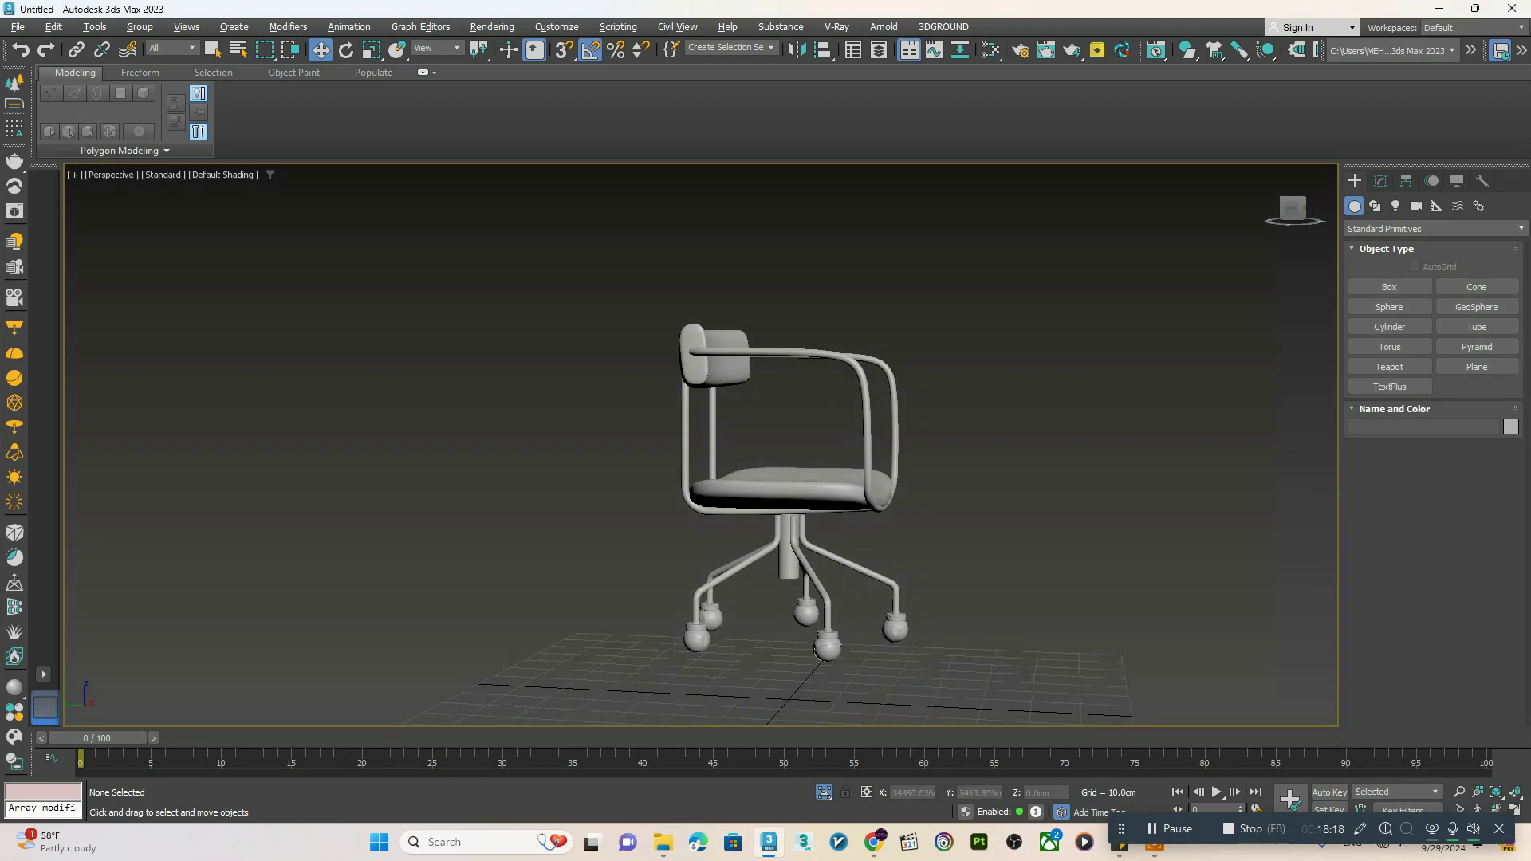
left_click(824, 792)
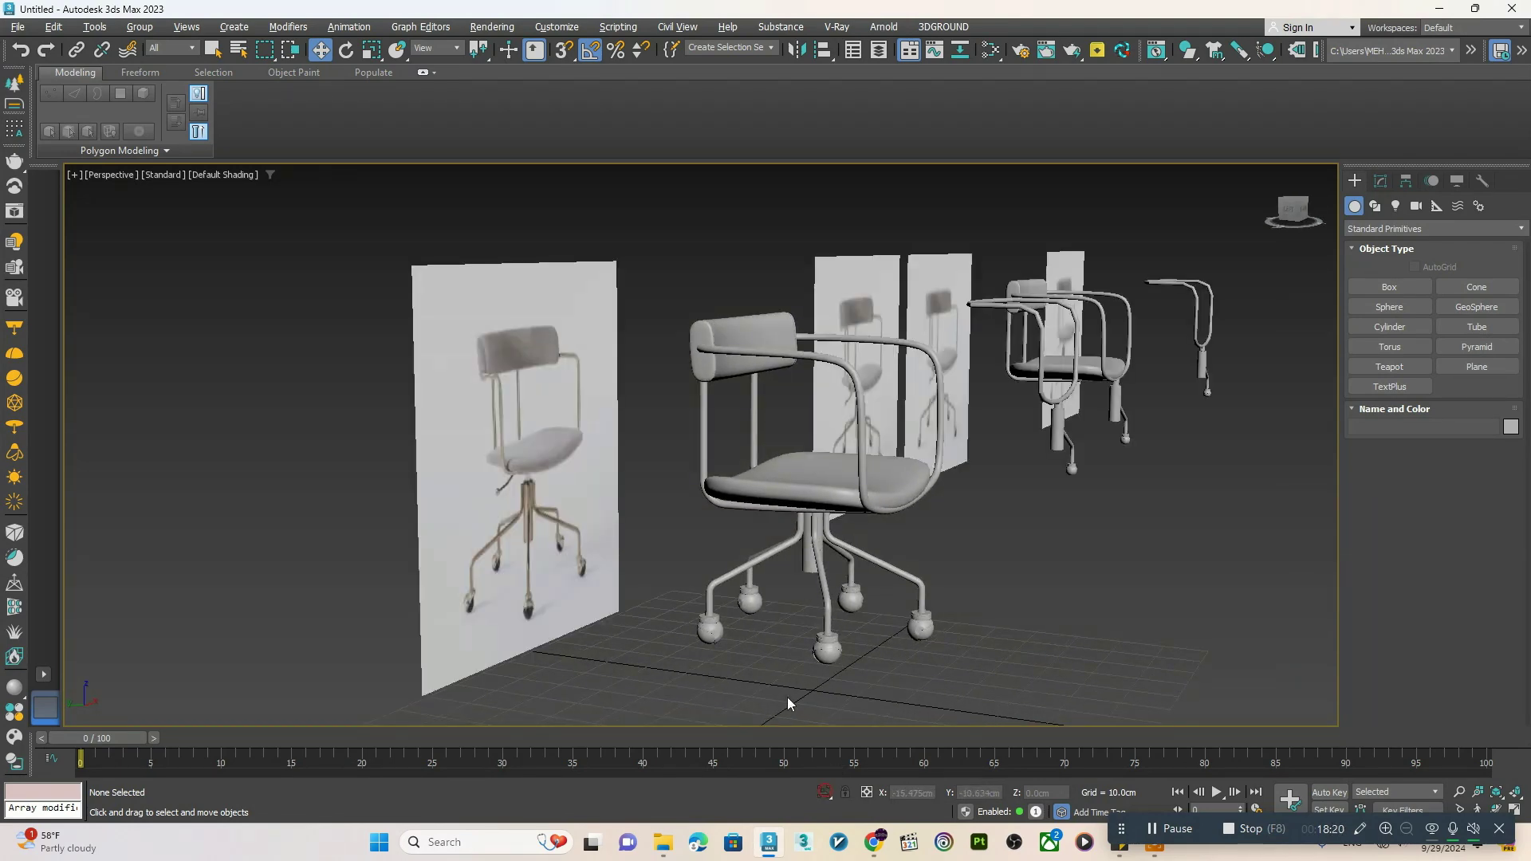
middle_click_drag(710, 451, 692, 452, "alt")
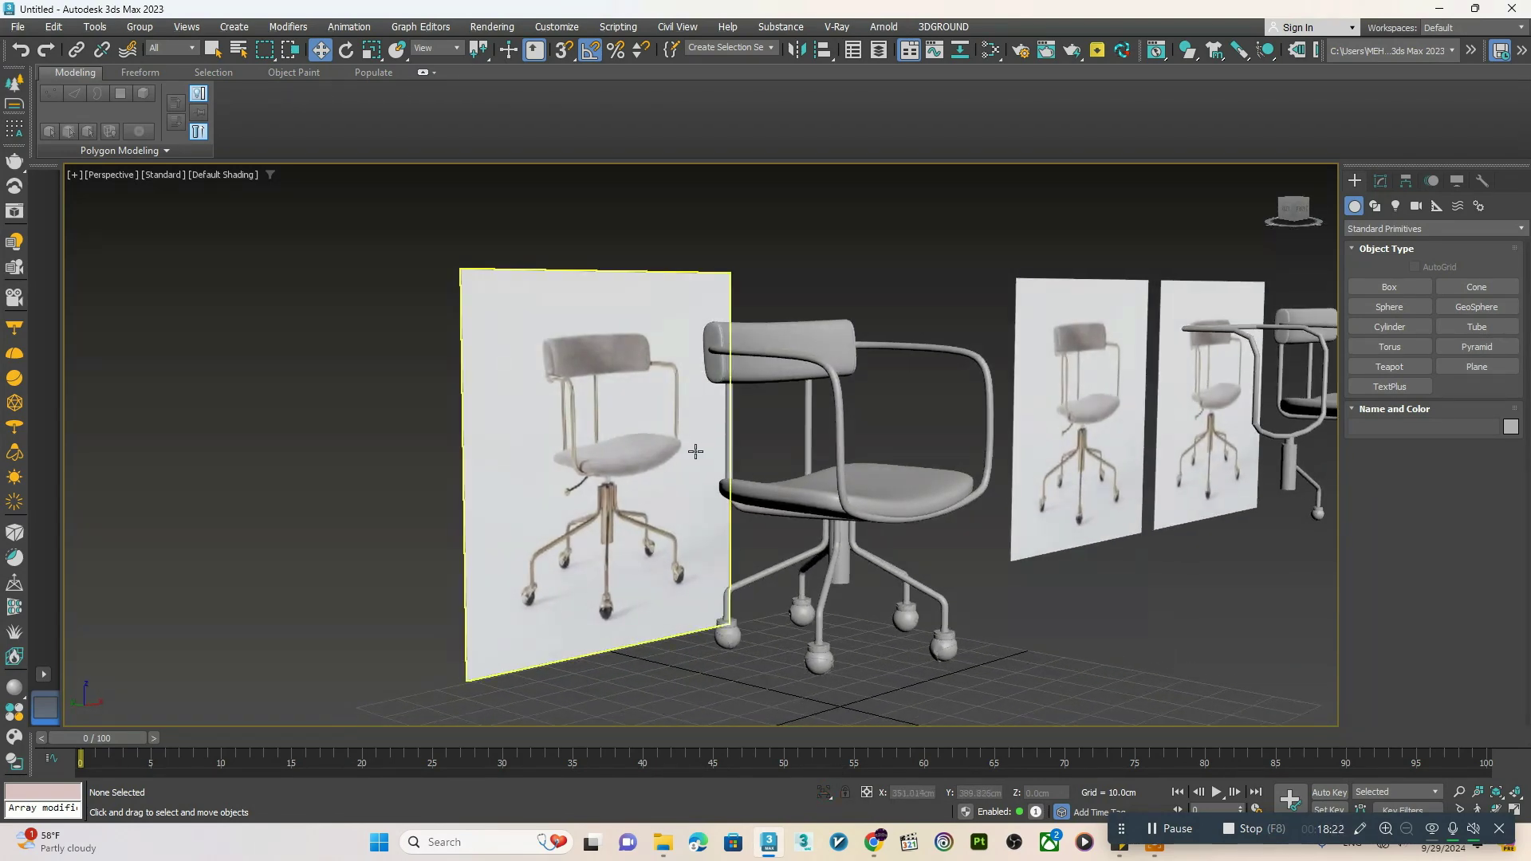
key("alt+q")
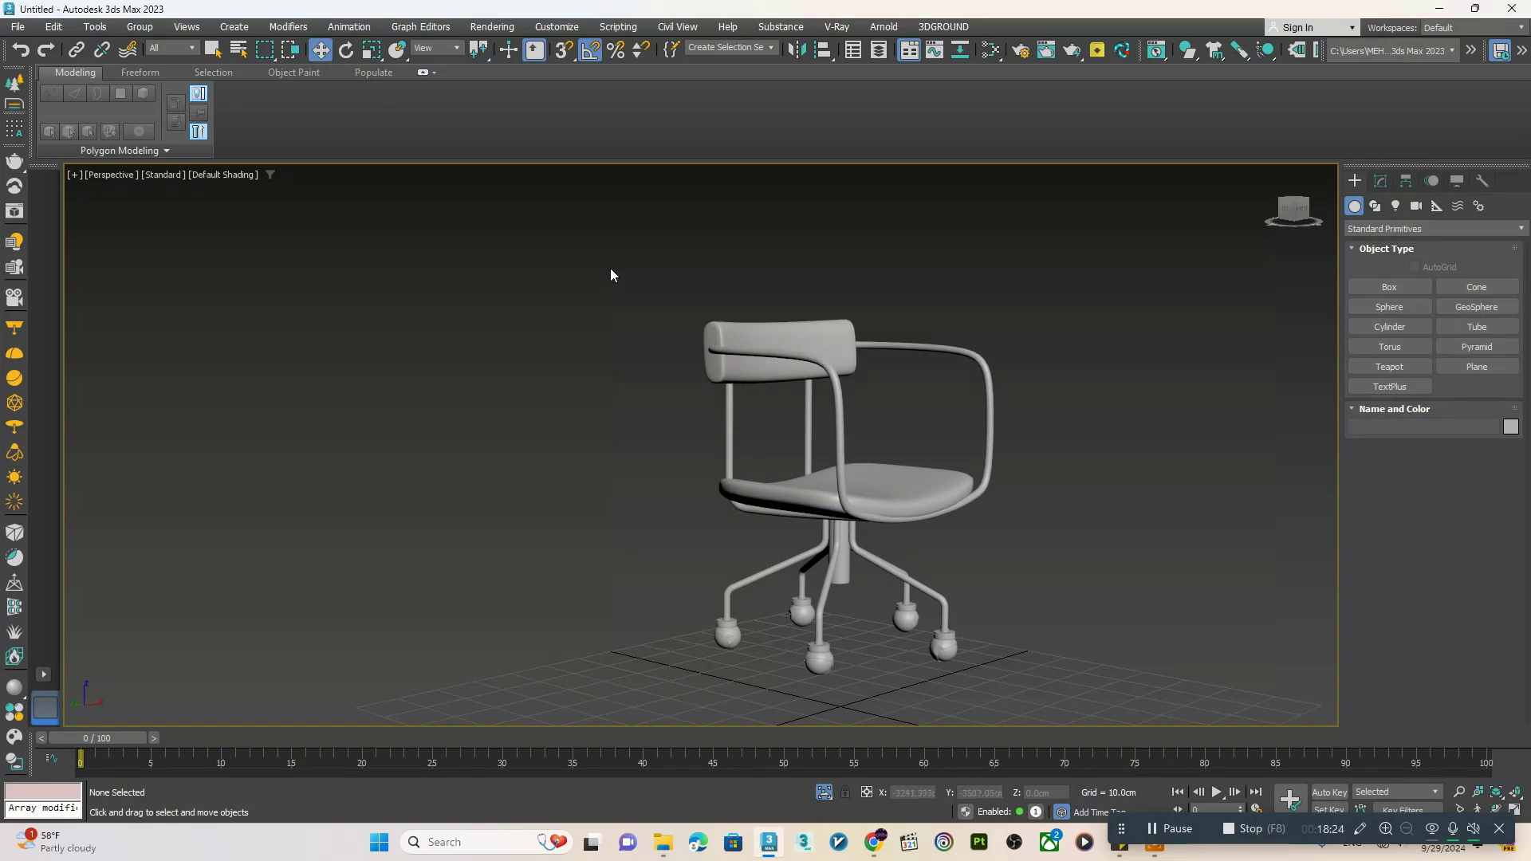
- Enlarge the five-leg caster base together with its central column, move it down beneath the seat, and deselect it
left_click_drag(1032, 524, 572, 716)
scroll(853, 471, "up", 4)
key("r")
mouse_move(802, 373)
middle_mouse_down("alt")
mouse_move(777, 402)
mouse_move(826, 394)
mouse_move(796, 386)
mouse_move(814, 367)
middle_mouse_up("alt")
scroll(813, 383, "up", 4)
scroll(810, 383, "down", 8)
key("w")
left_click_drag(779, 358, 783, 376)
scroll(817, 391, "up", 5)
middle_click_drag(816, 391, 866, 371, "alt")
scroll(788, 360, "down", 8)
left_click(960, 390)
scroll(869, 400, "up", 4)
middle_click_drag(866, 372, 823, 460)
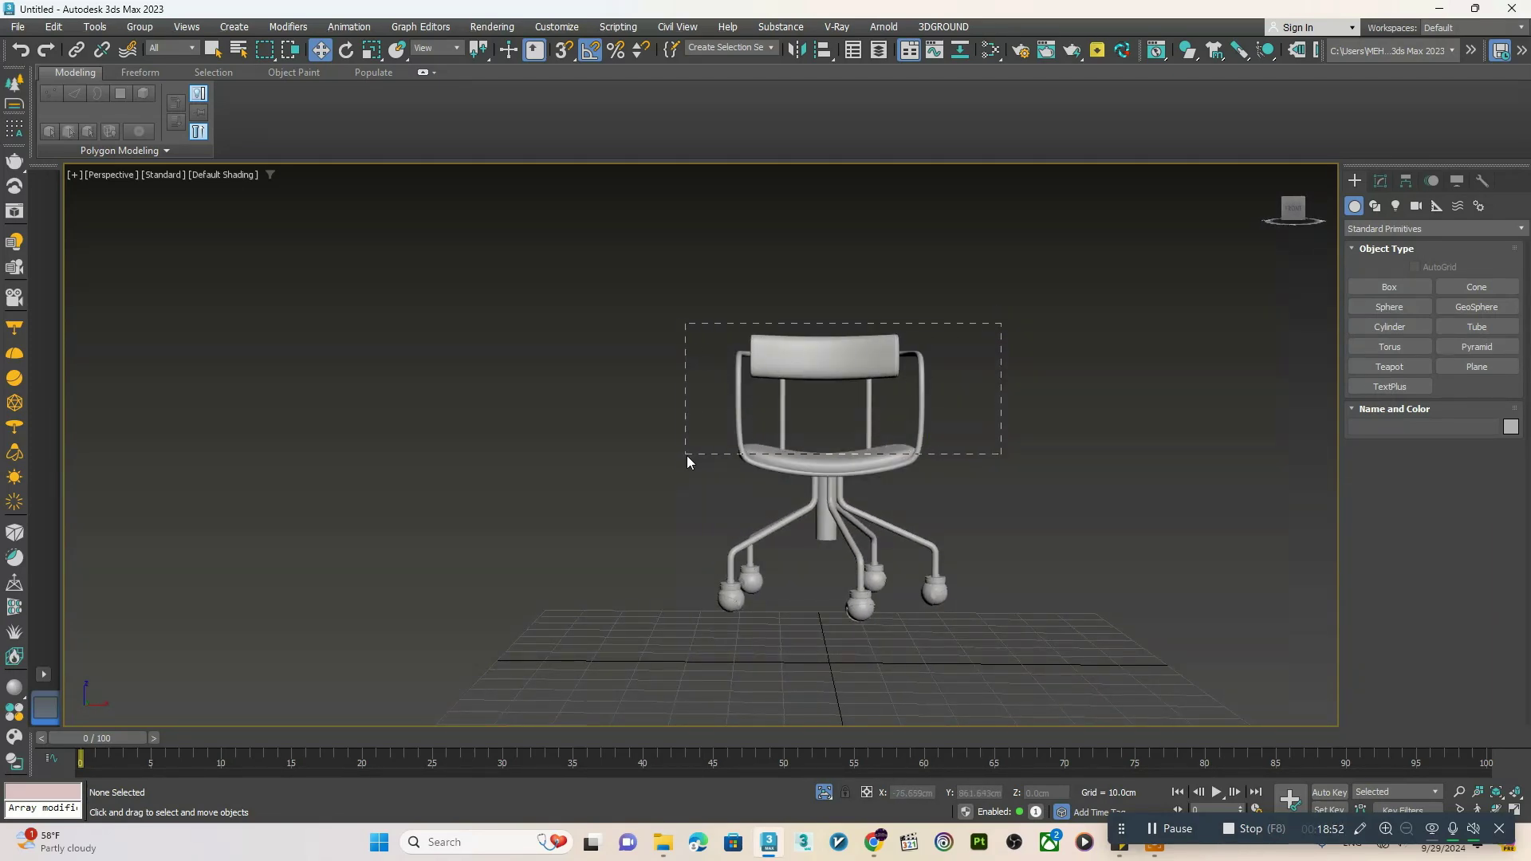
- Select the seat, backrest and frame tubes and raise them vertically above the base
left_click_drag(686, 456, 687, 456)
scroll(834, 319, "up", 4)
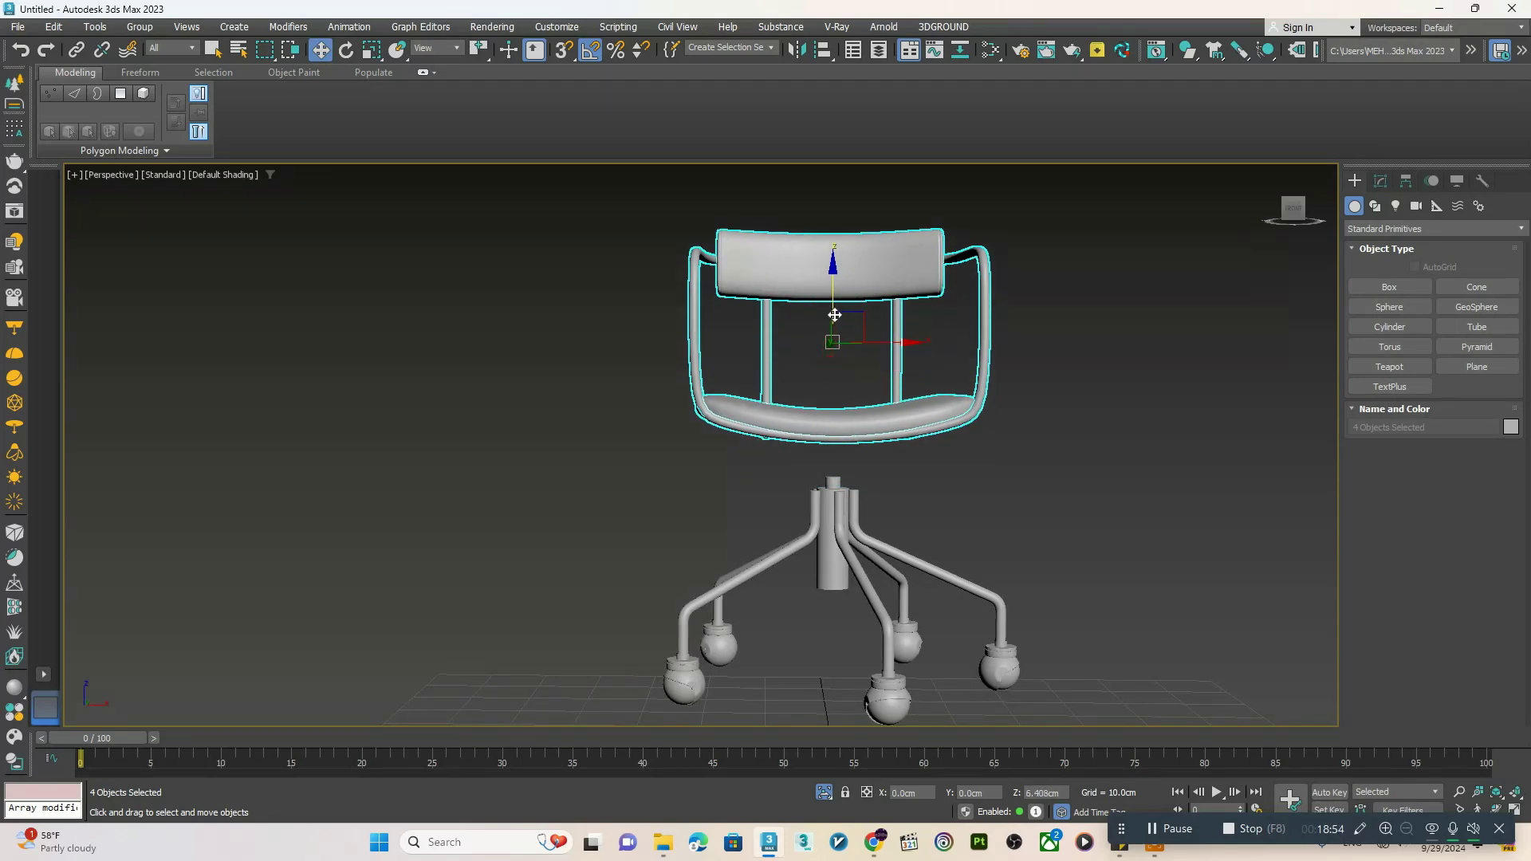
scroll(825, 480, "up", 5)
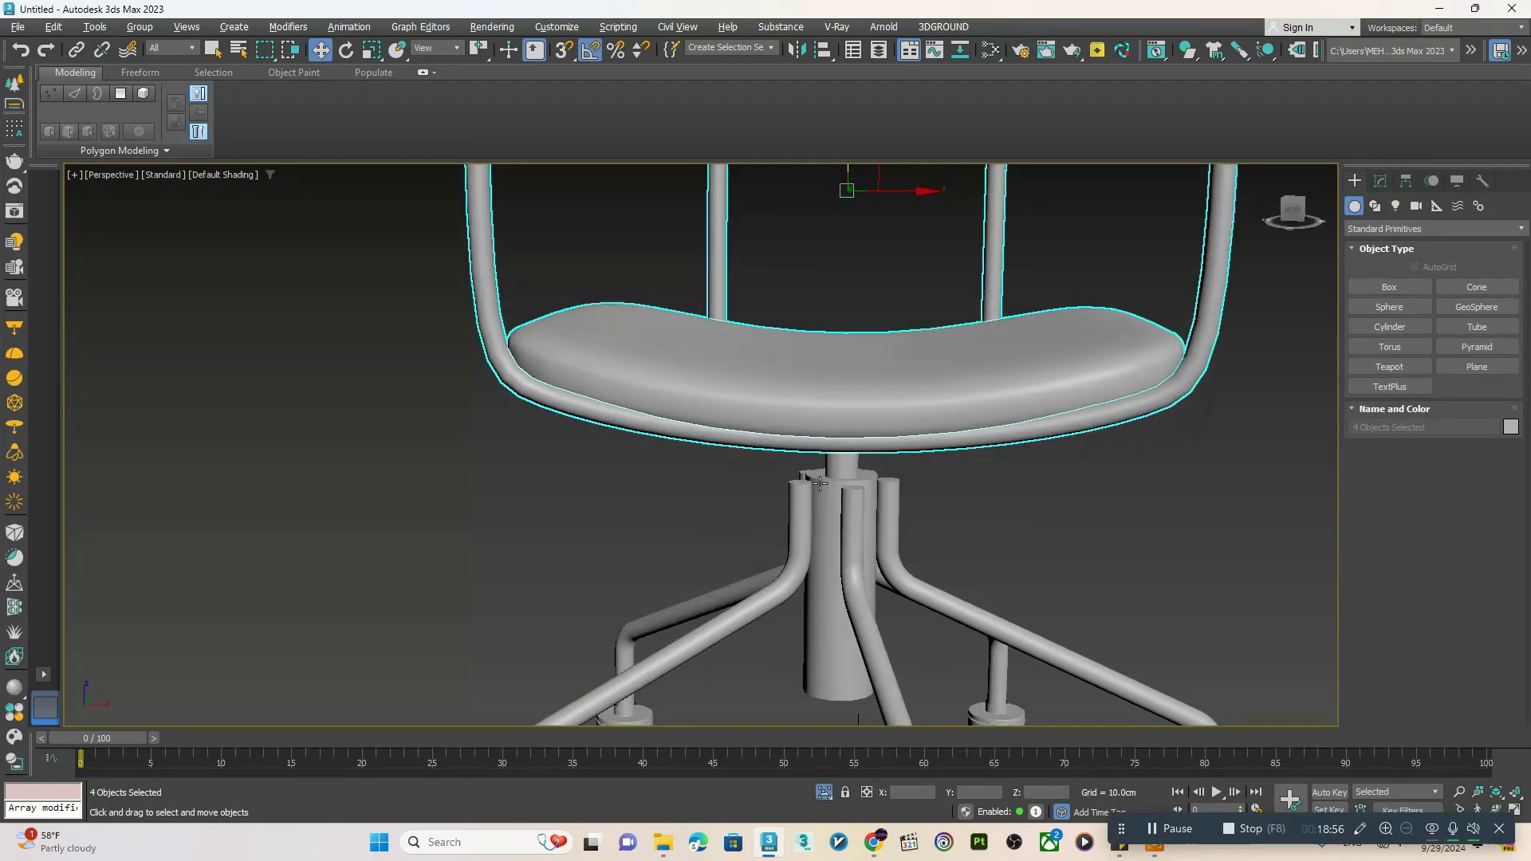
- Extend the thin inner cylinder of the column up to the seat's underside by raising its top vertices to about Z 43.7 cm
left_click(819, 483)
scroll(825, 478, "up", 5)
key("F4")
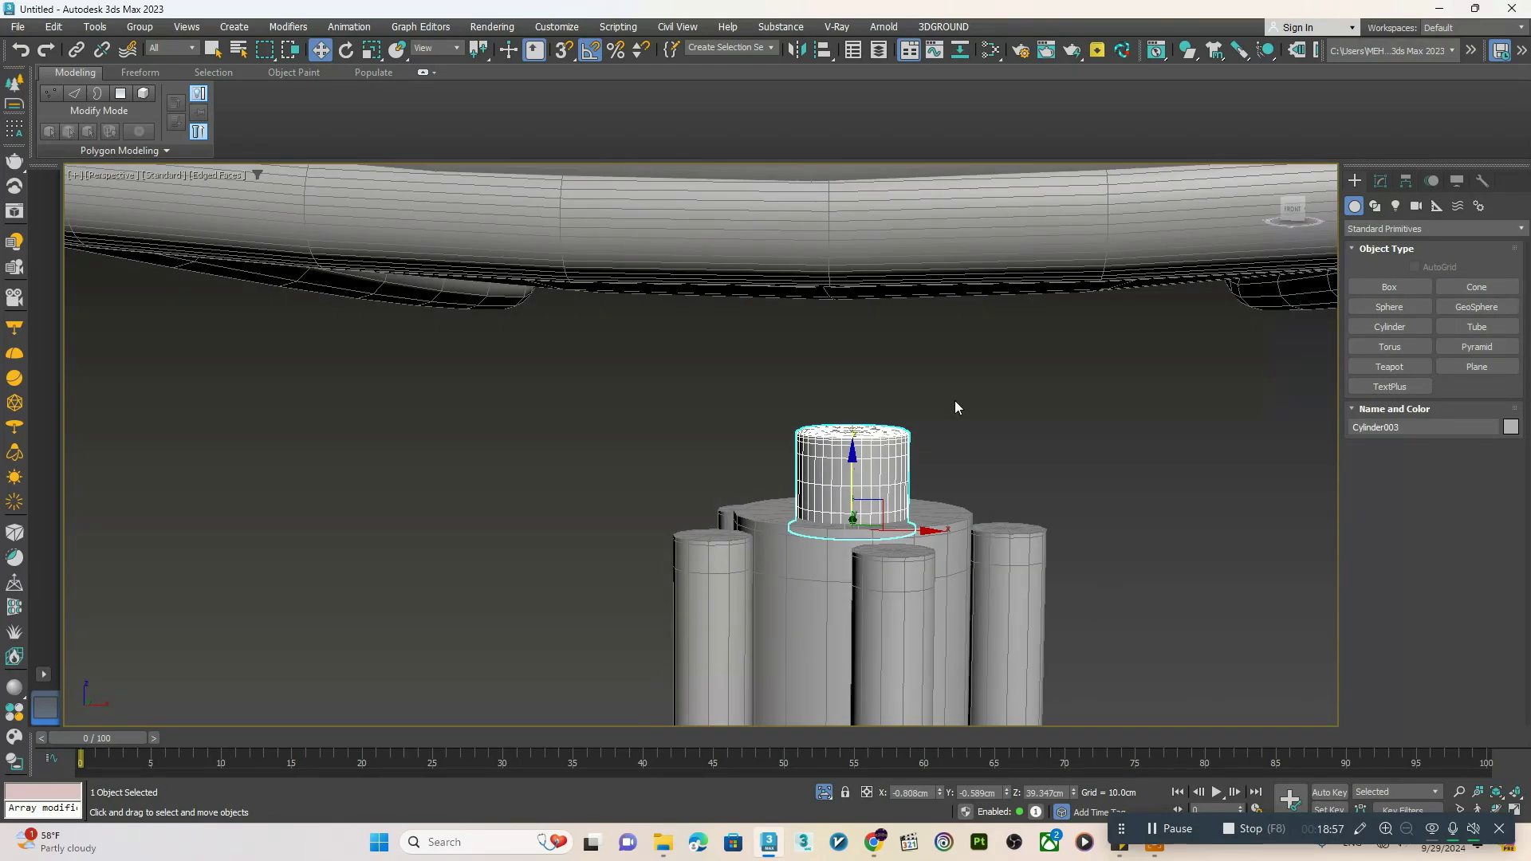
left_click(1381, 182)
key("1")
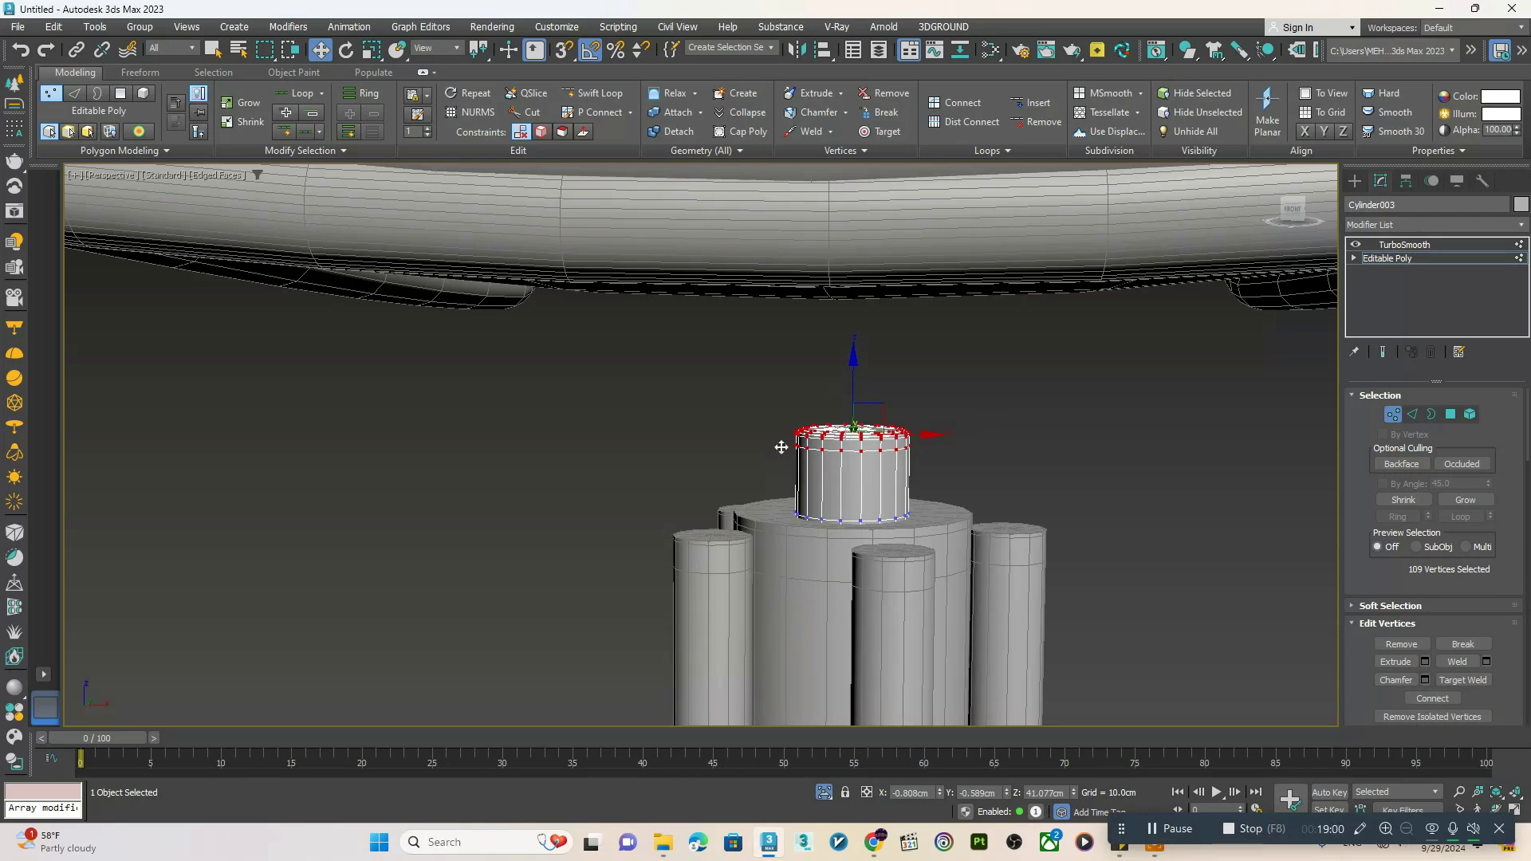
left_click_drag(853, 400, 855, 243)
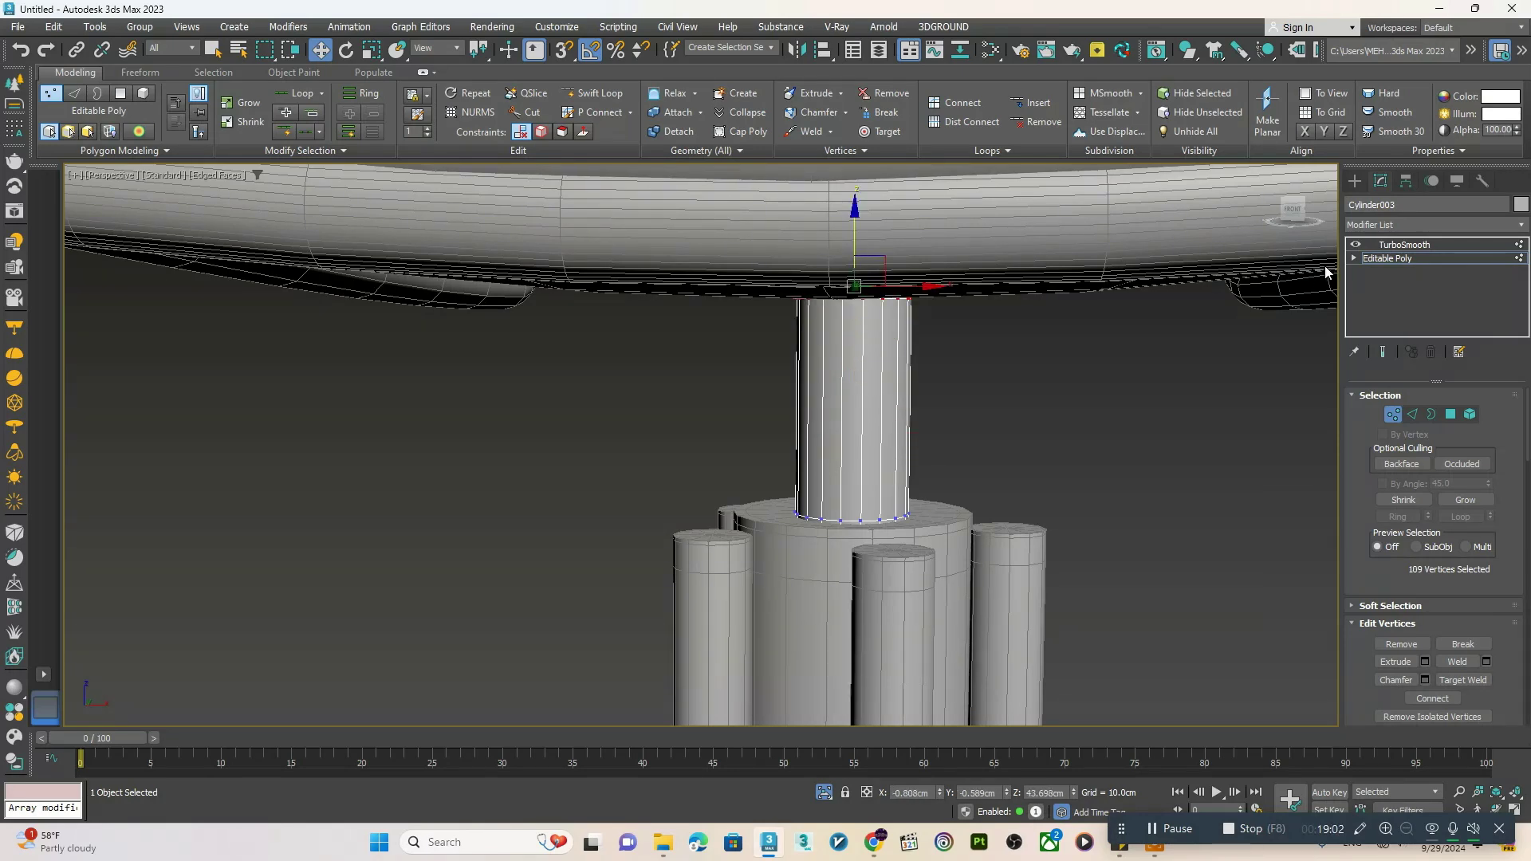
left_click(1389, 245)
scroll(1006, 404, "down", 5)
middle_click_drag(1006, 403, 1076, 445, "alt")
left_click(1078, 448)
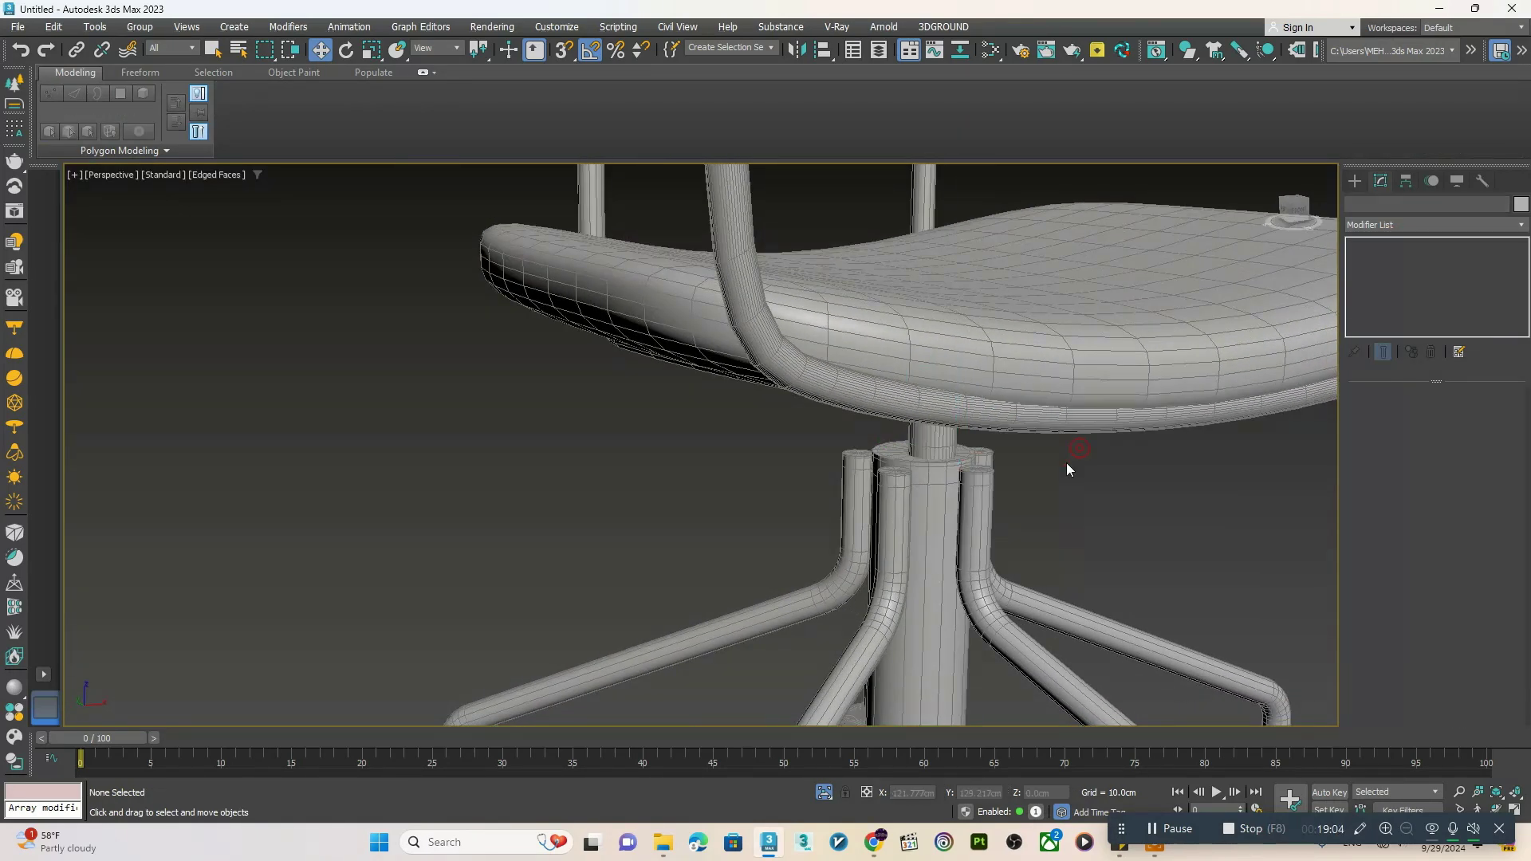
key("F4")
- Add a TurboSmooth modifier to the thick central column cylinder, and deselect it
left_click(923, 491)
left_click(1390, 225)
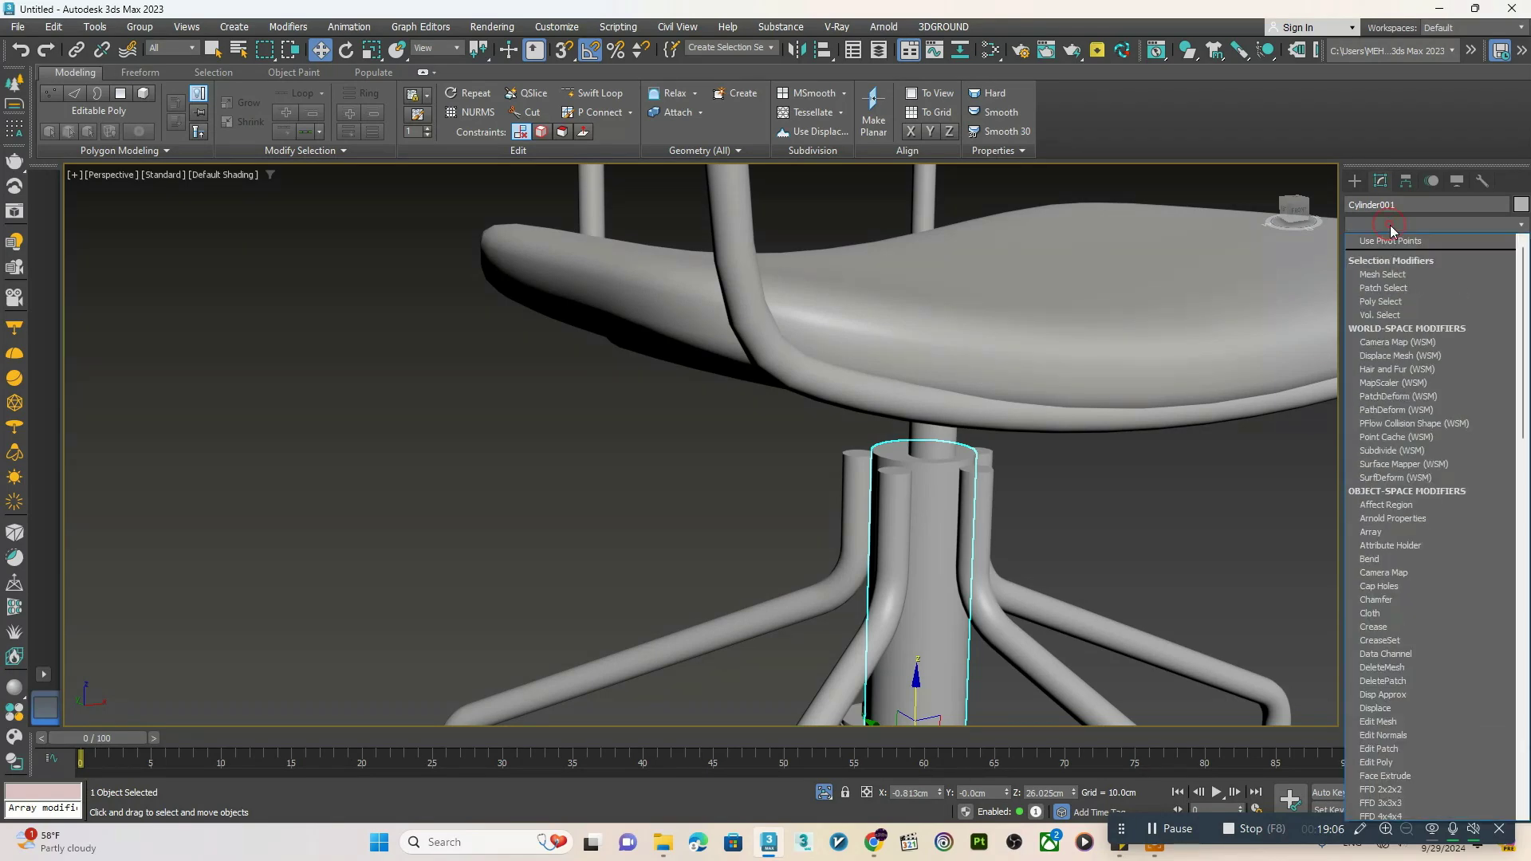
type("tu")
key("Return")
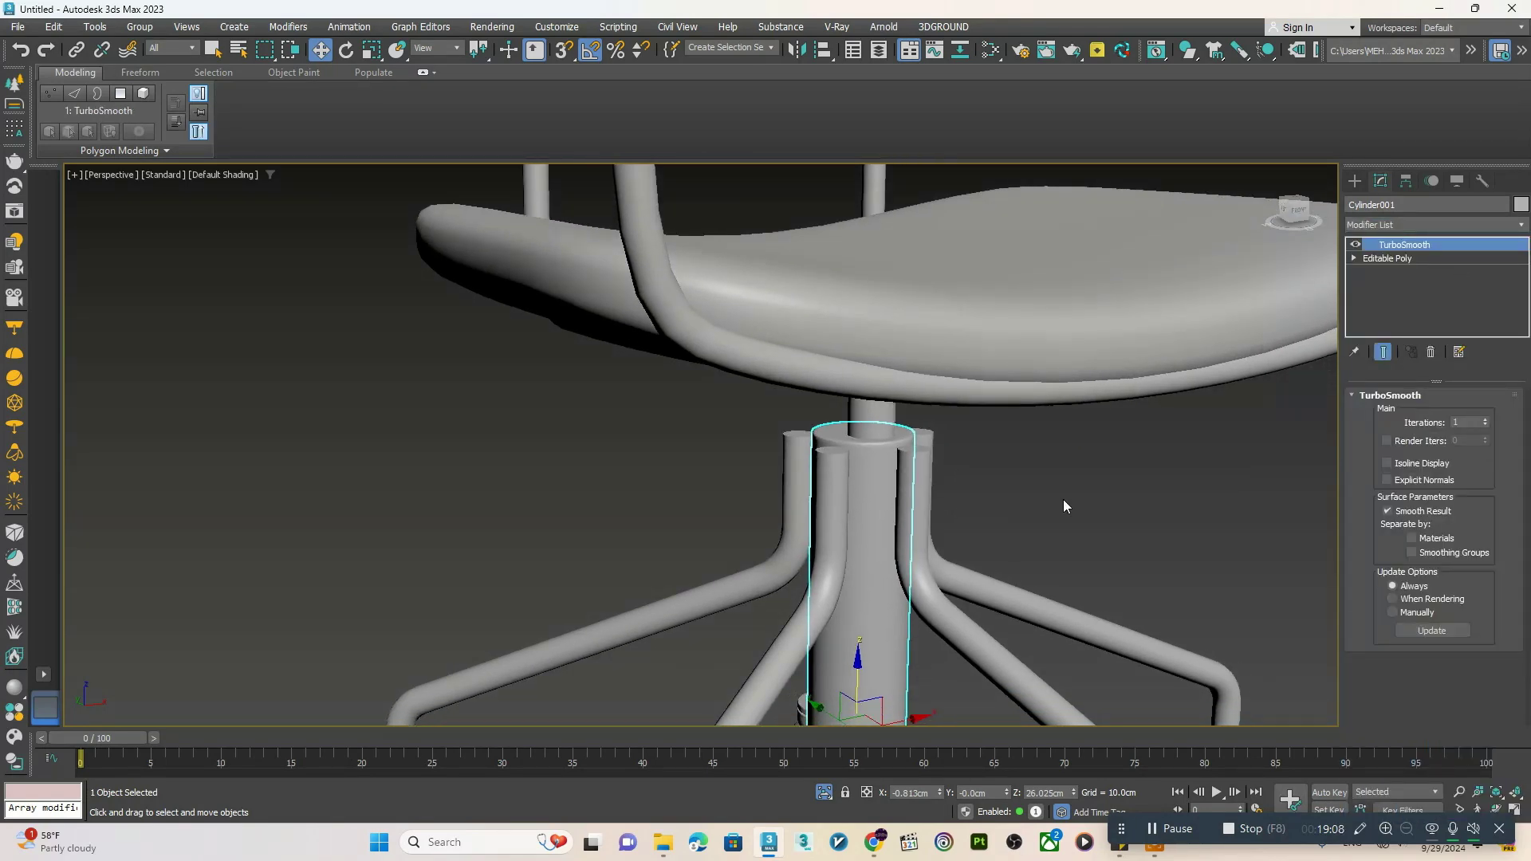
left_click(933, 504)
scroll(933, 504, "down", 5)
middle_click_drag(851, 462, 881, 492, "alt")
scroll(877, 460, "up", 1)
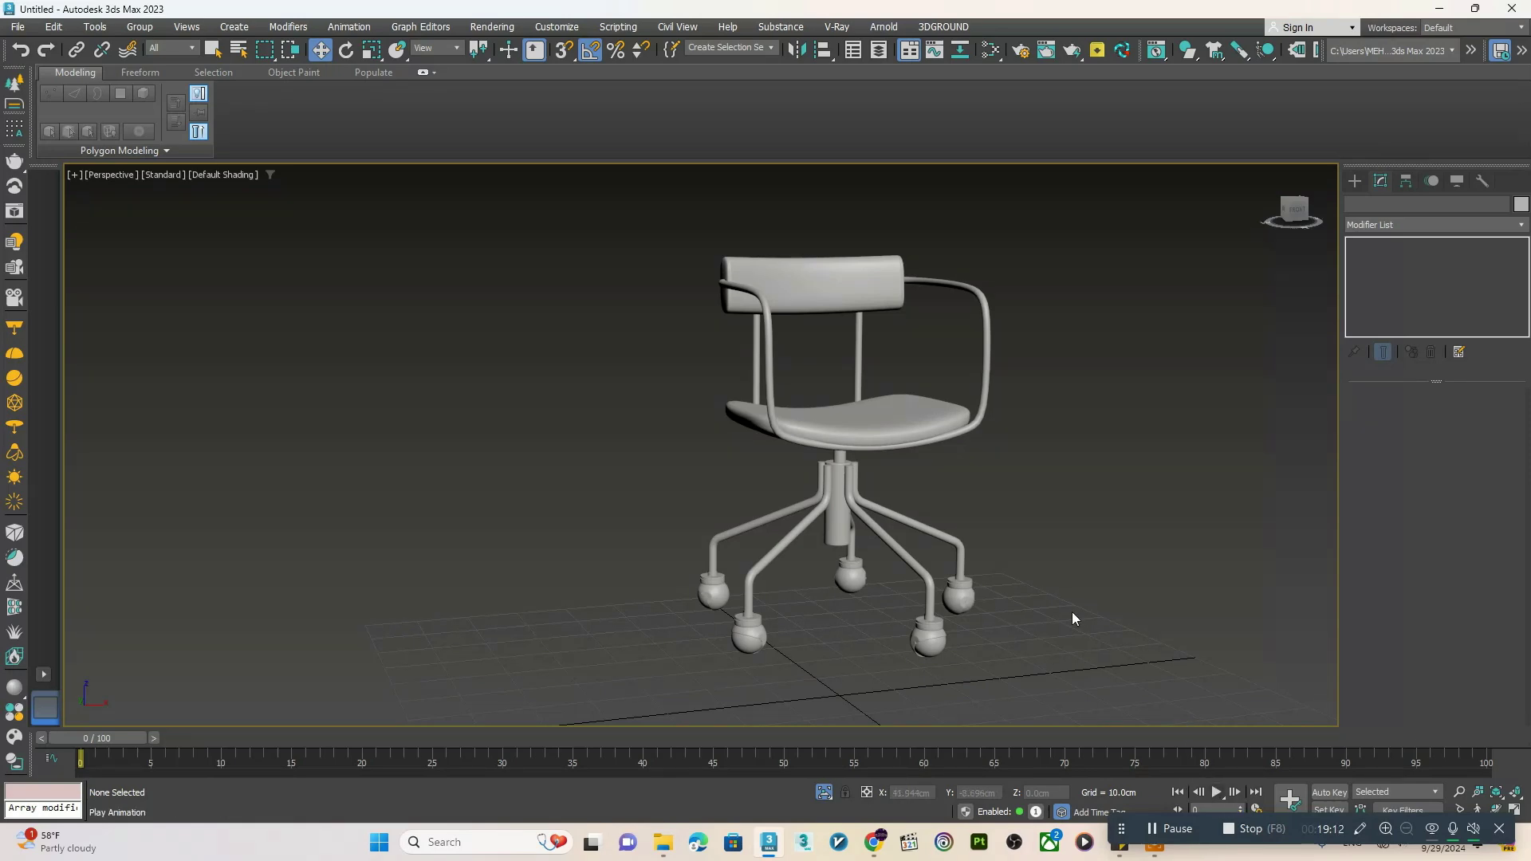
- Show the viewport polygon statistics, convert all chair objects to Editable Poly, and deselect them
key("F4")
key("F4")
left_click_drag(618, 199, 1042, 656)
right_click(837, 323)
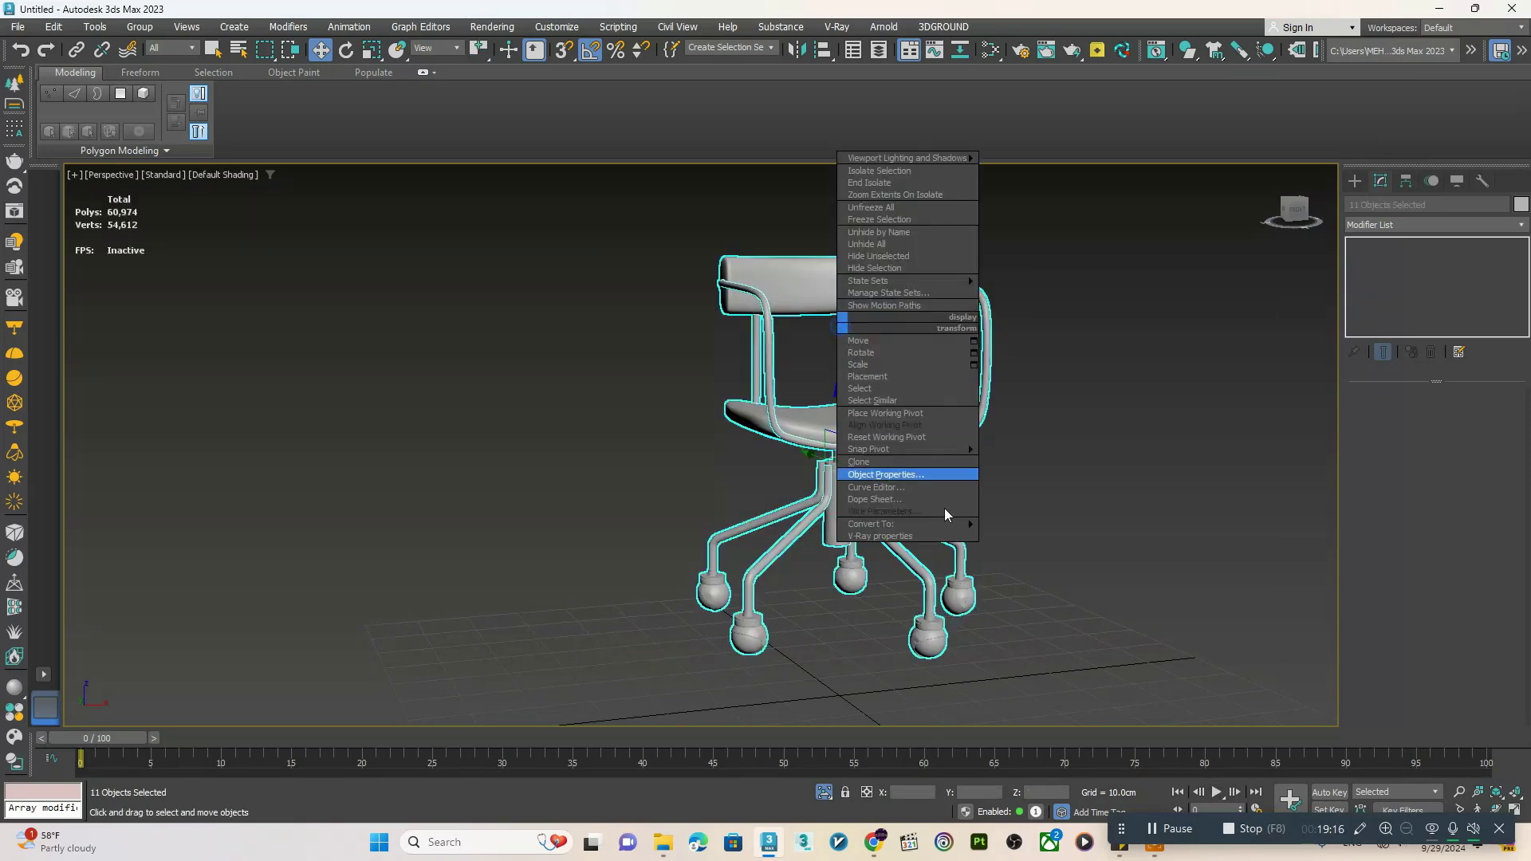
left_click(1036, 535)
left_click(467, 391)
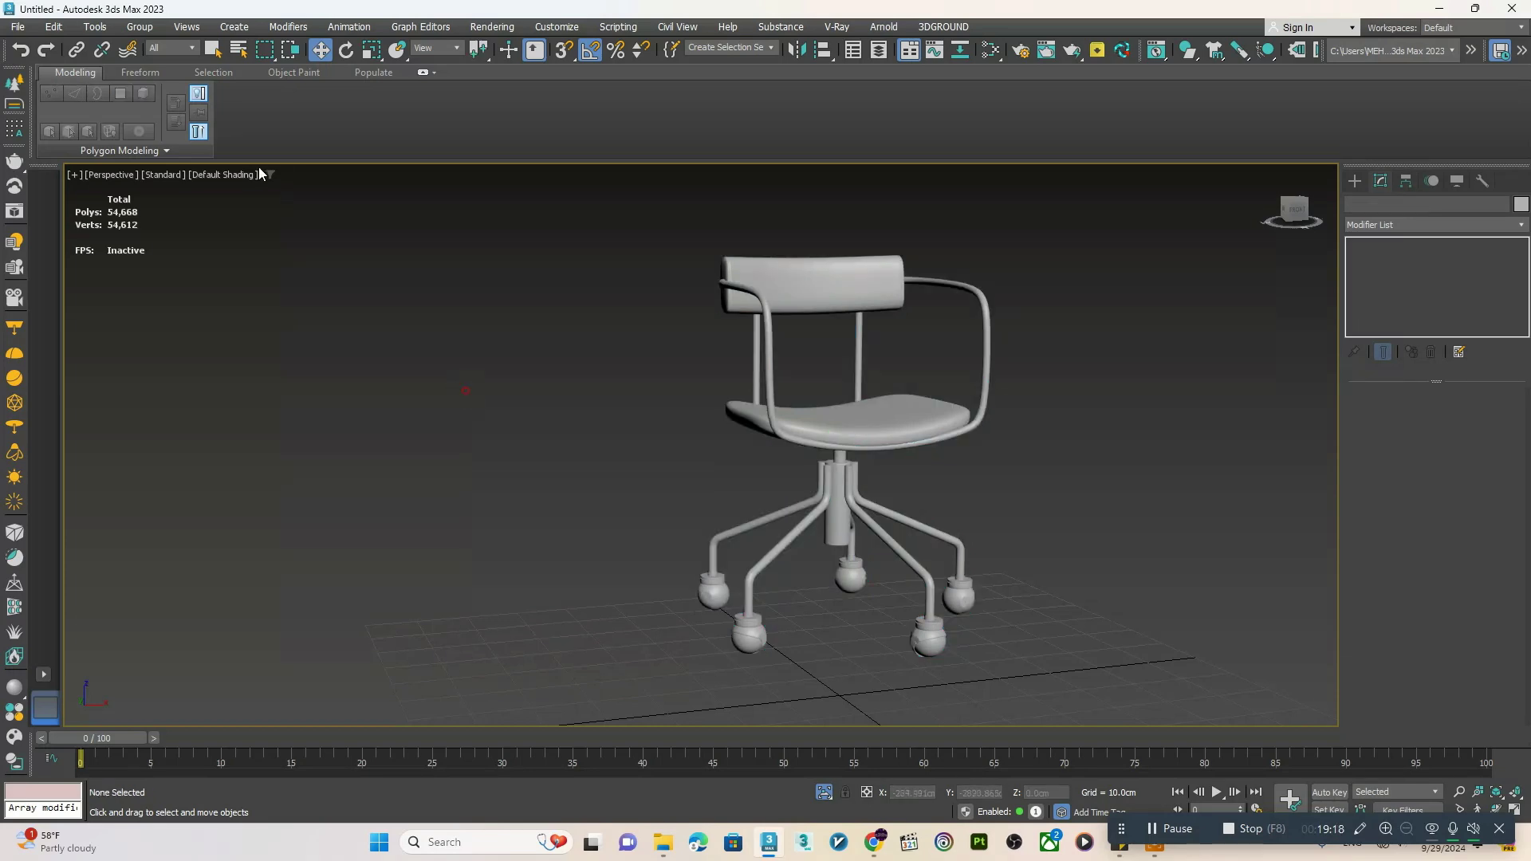
- Switch the perspective viewport's shading to Clay without edged faces
left_click(235, 174)
left_click(241, 285)
key("F4")
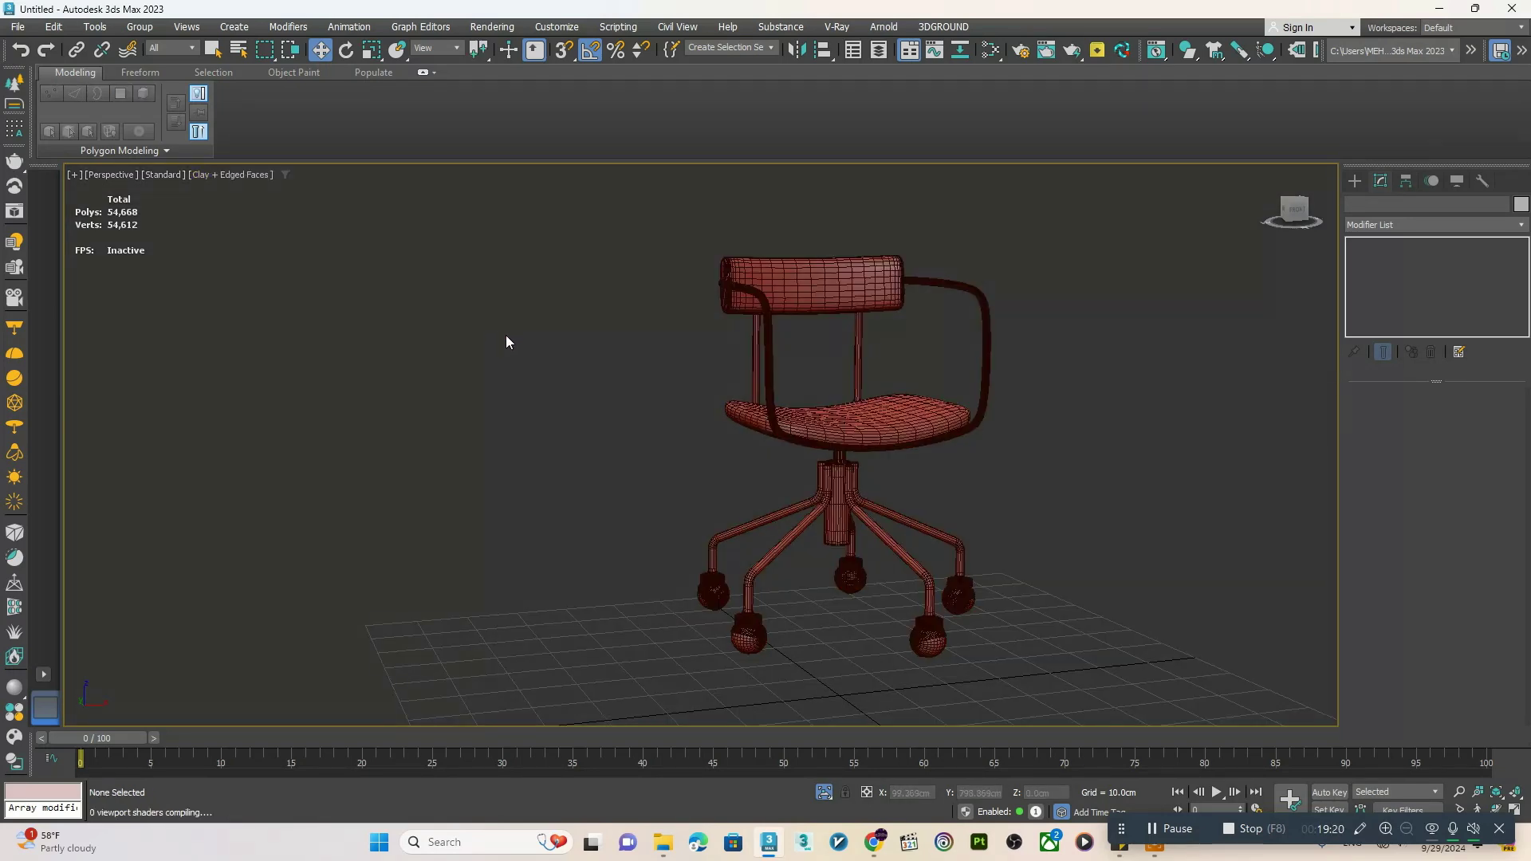
key("F4")
- Turn on Expert Mode and show the clay-shaded chair close up at a three-quarter angle
key("ctrl+x")
middle_click_drag(539, 351, 395, 348, "alt")
scroll(443, 342, "up", 2)
scroll(420, 345, "up", 2)
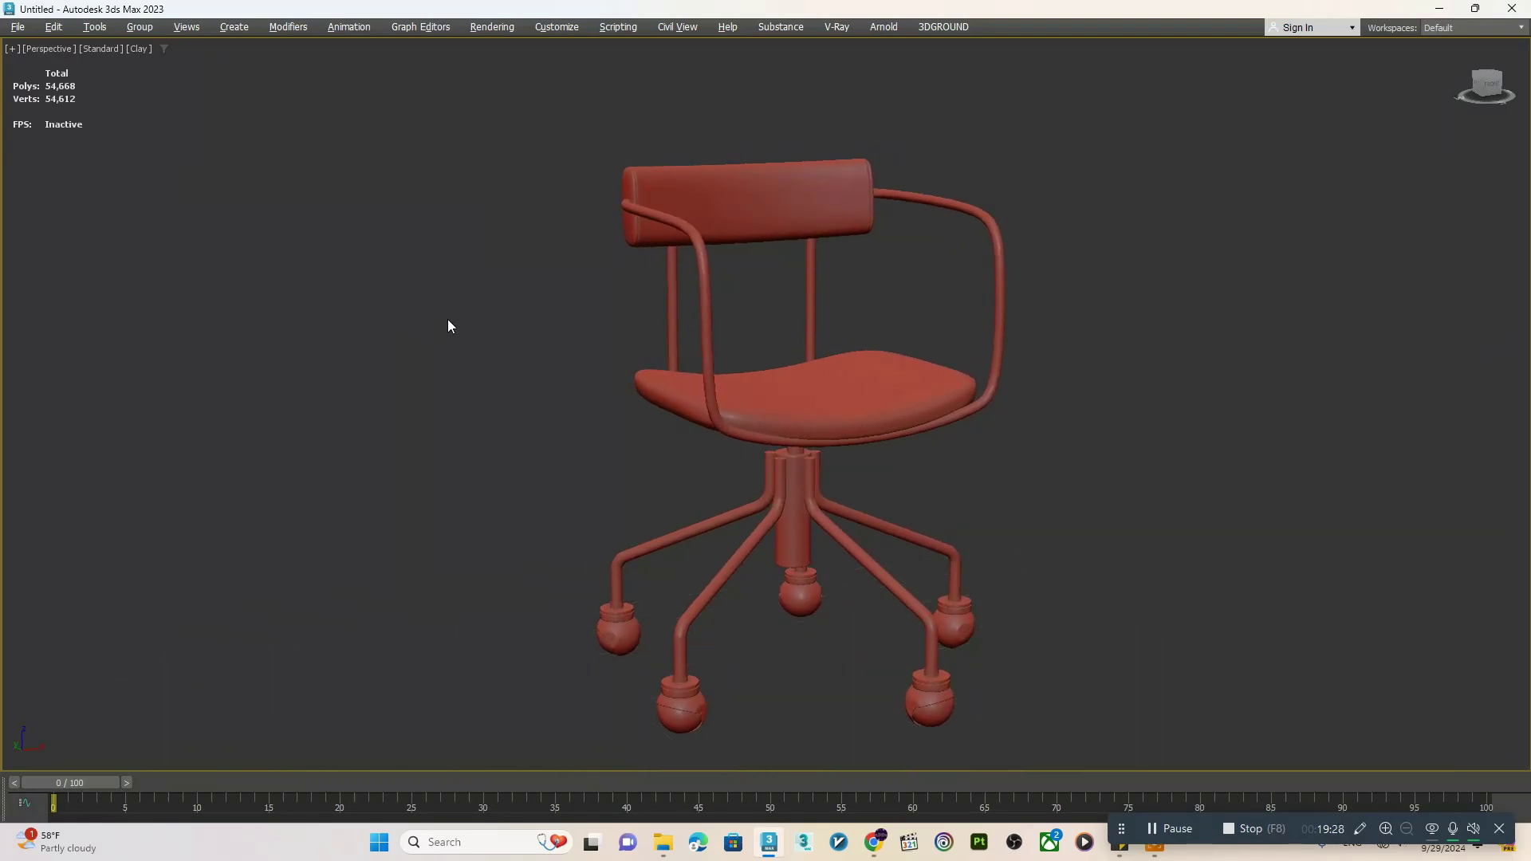